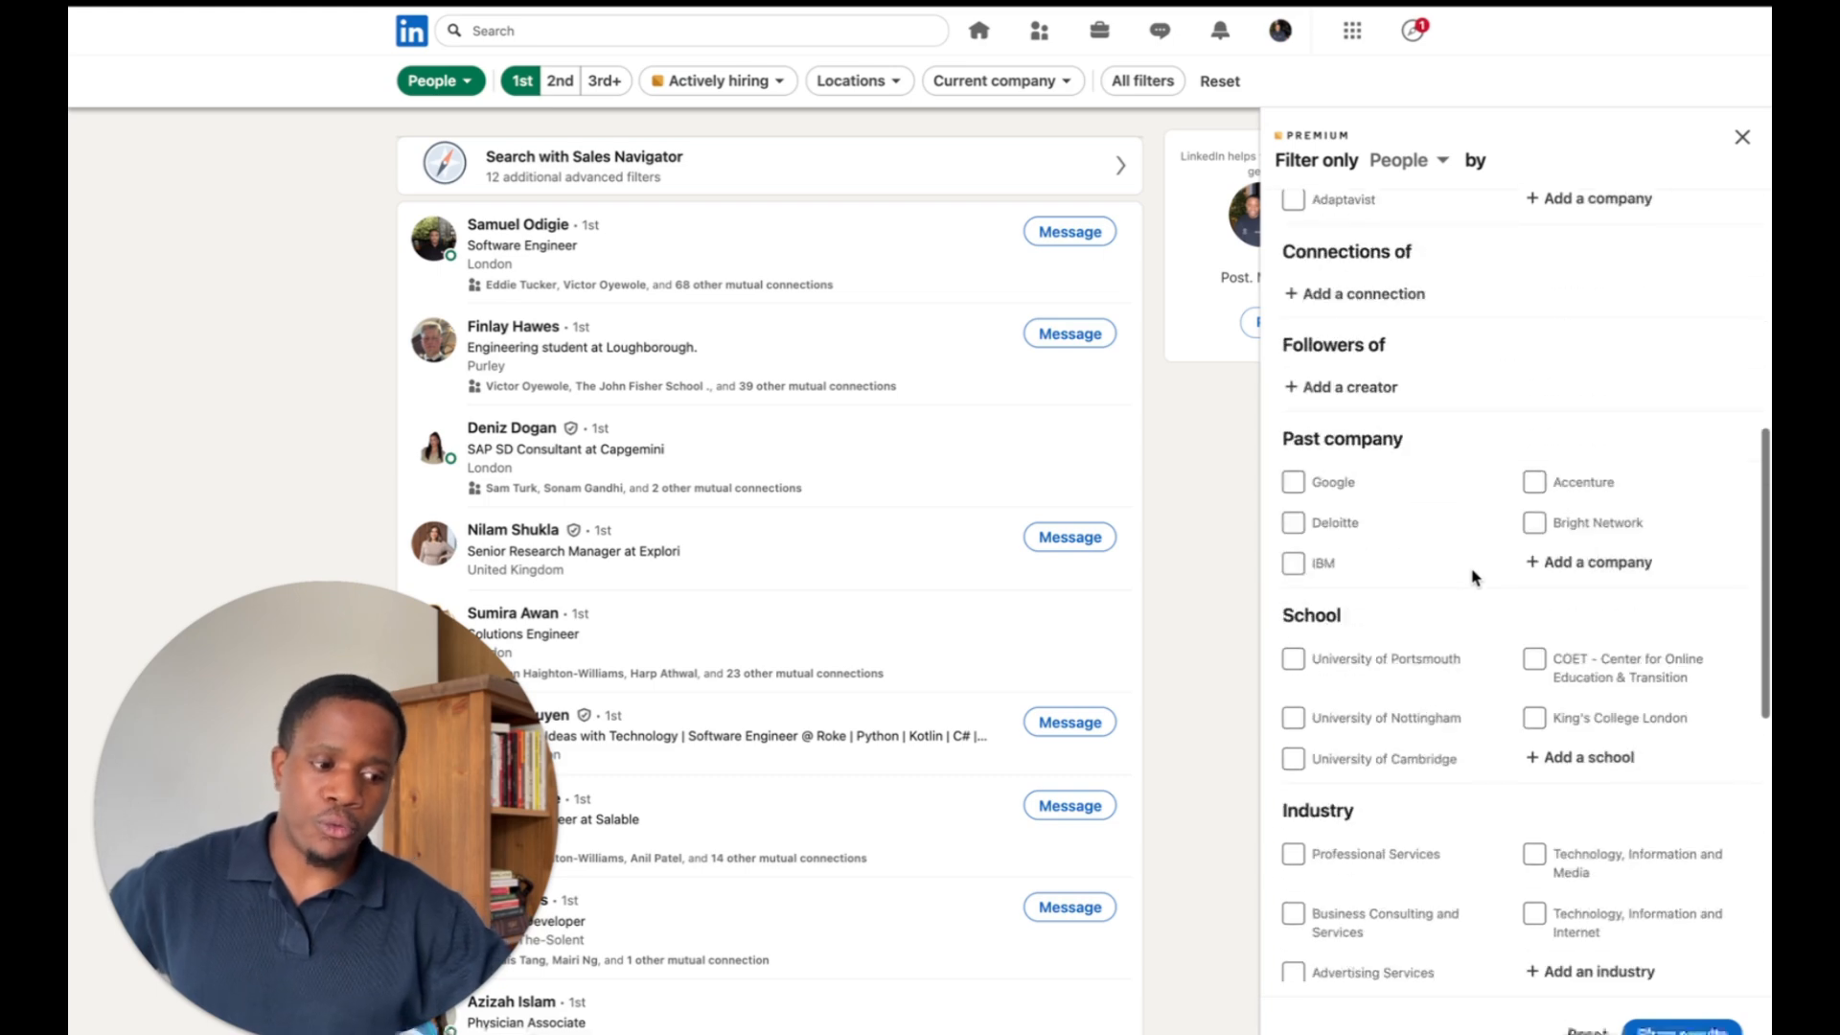
# Add Software Development as an industry filter for the 1st-degree people search and show the results
pyautogui.scroll(-2, 1473, 575)
pyautogui.click(1545, 808)
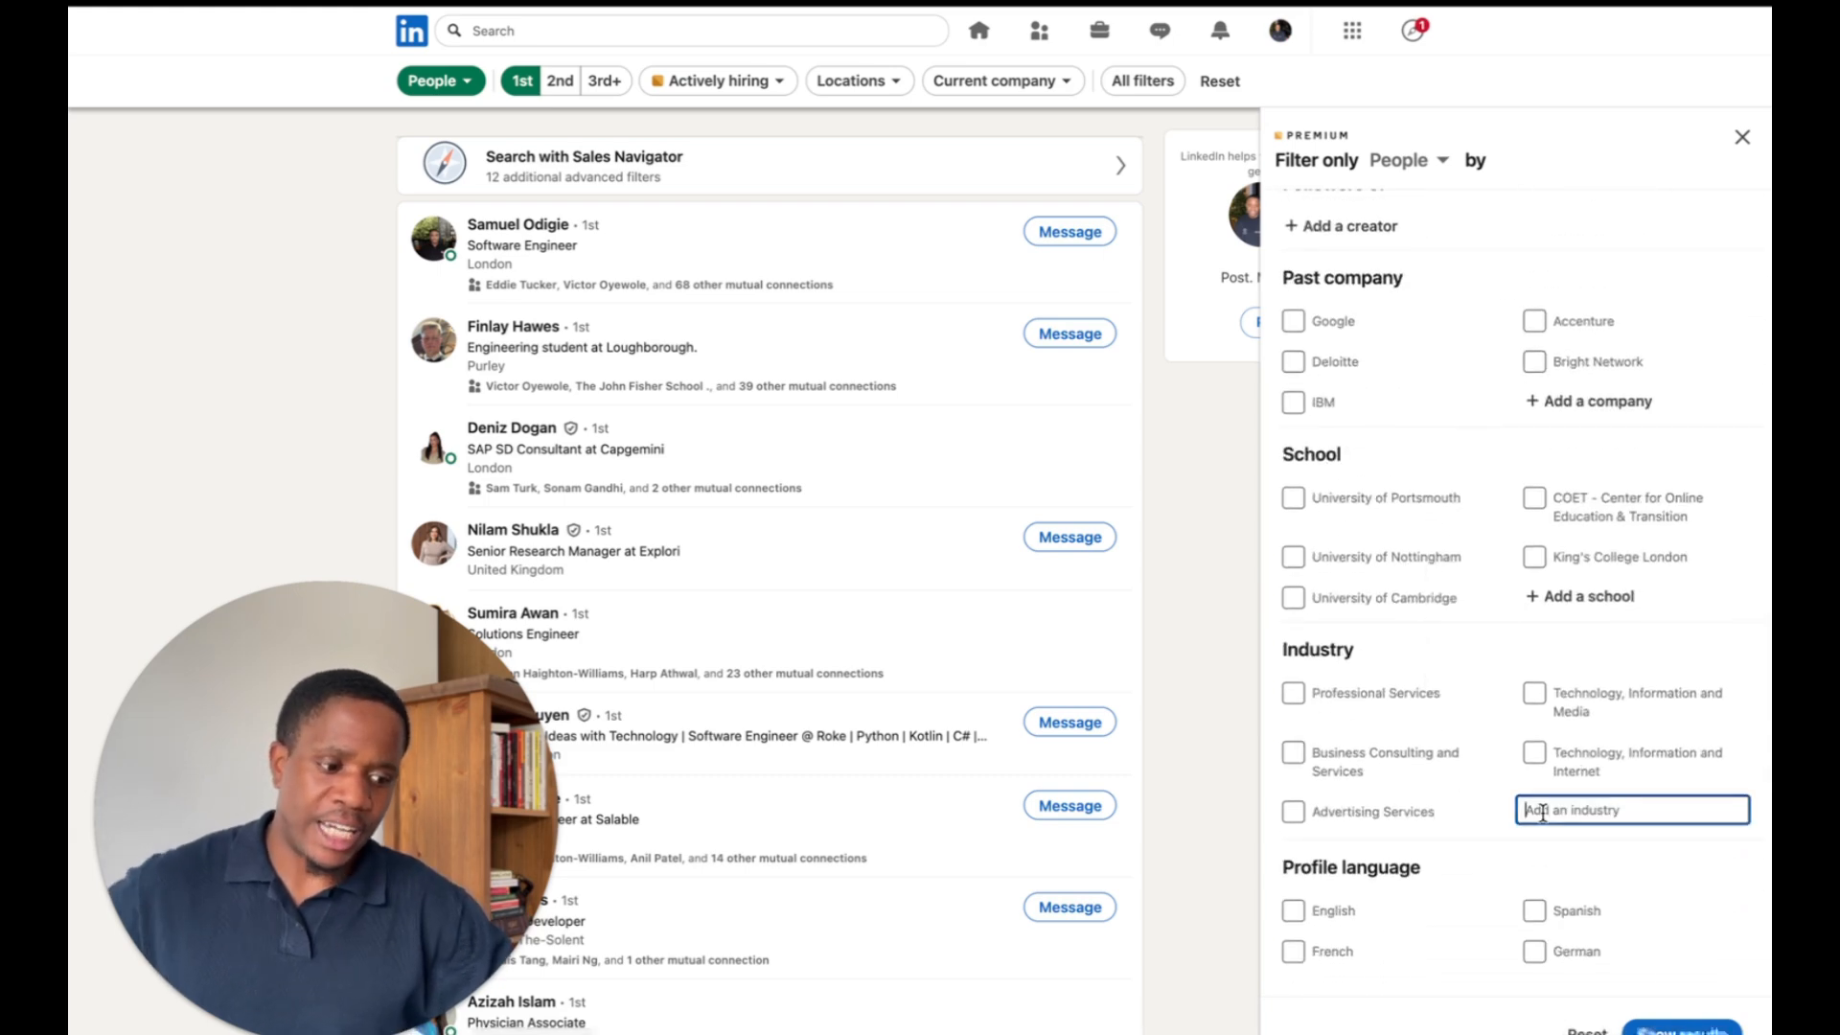
pyautogui.write('spot')
pyautogui.press('BackSpace')
pyautogui.write('of')
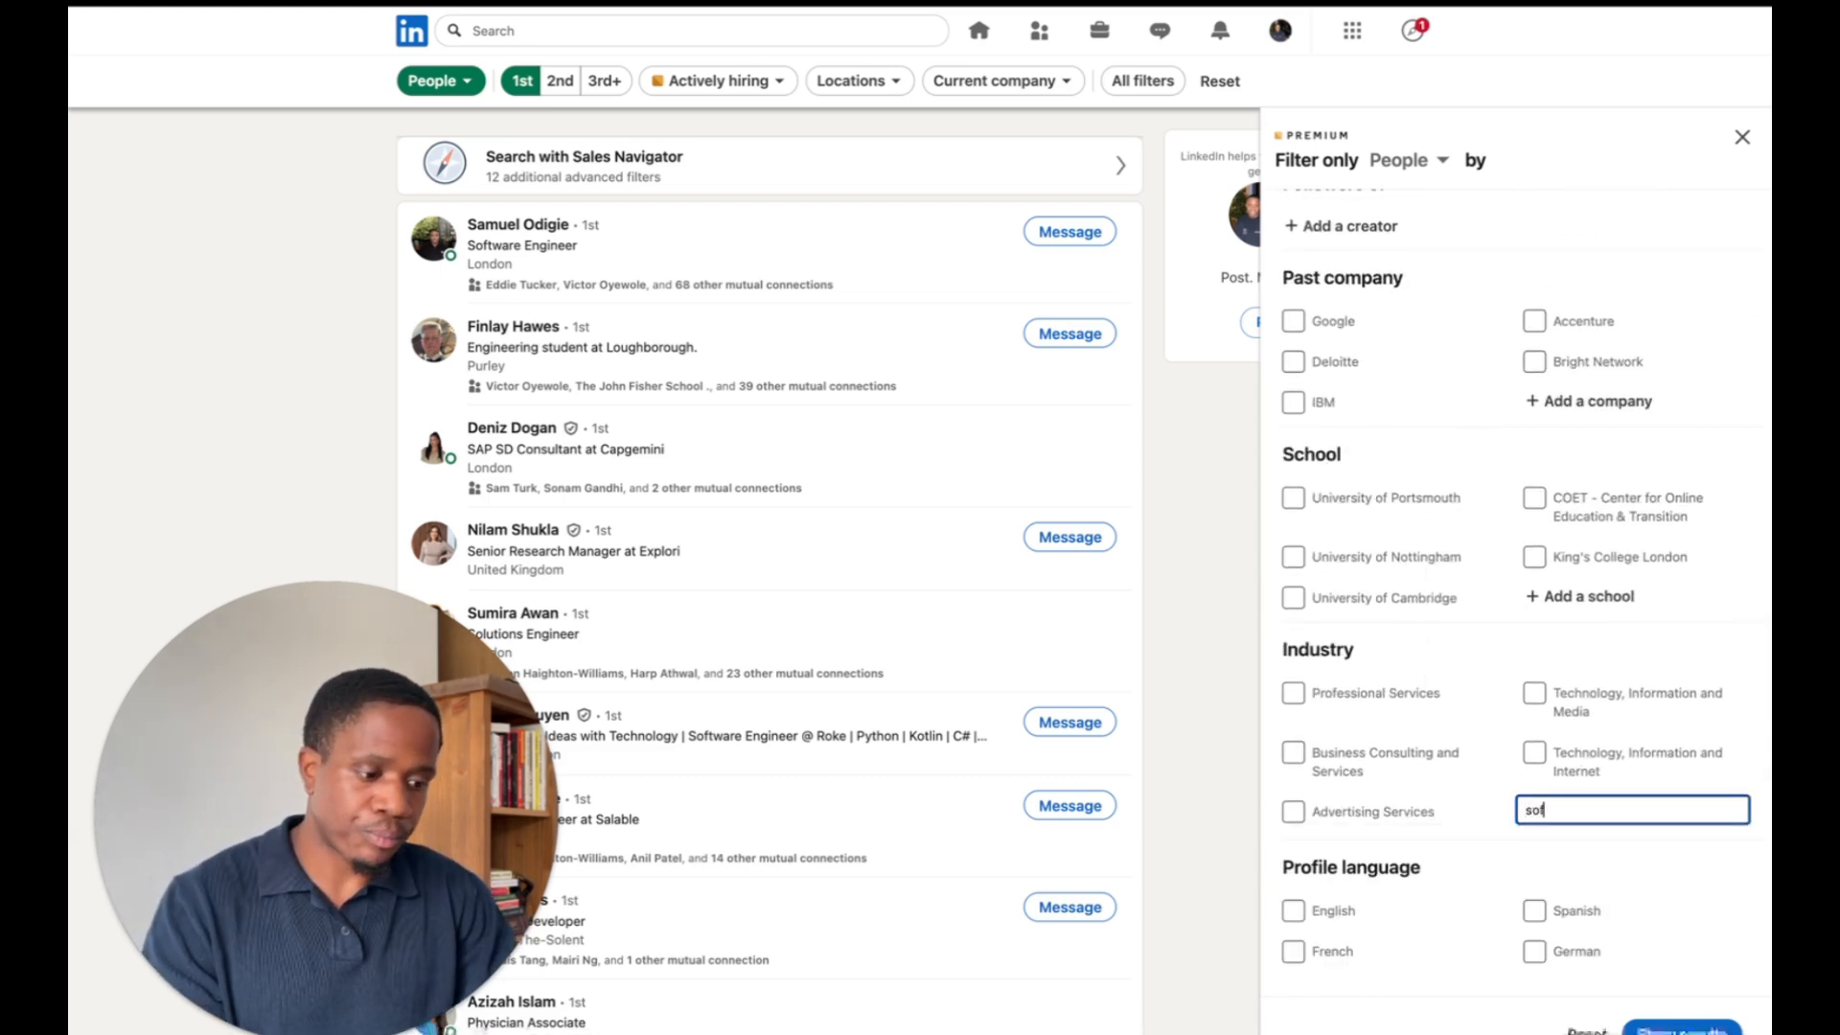
pyautogui.write('tware')
pyautogui.click(1531, 842)
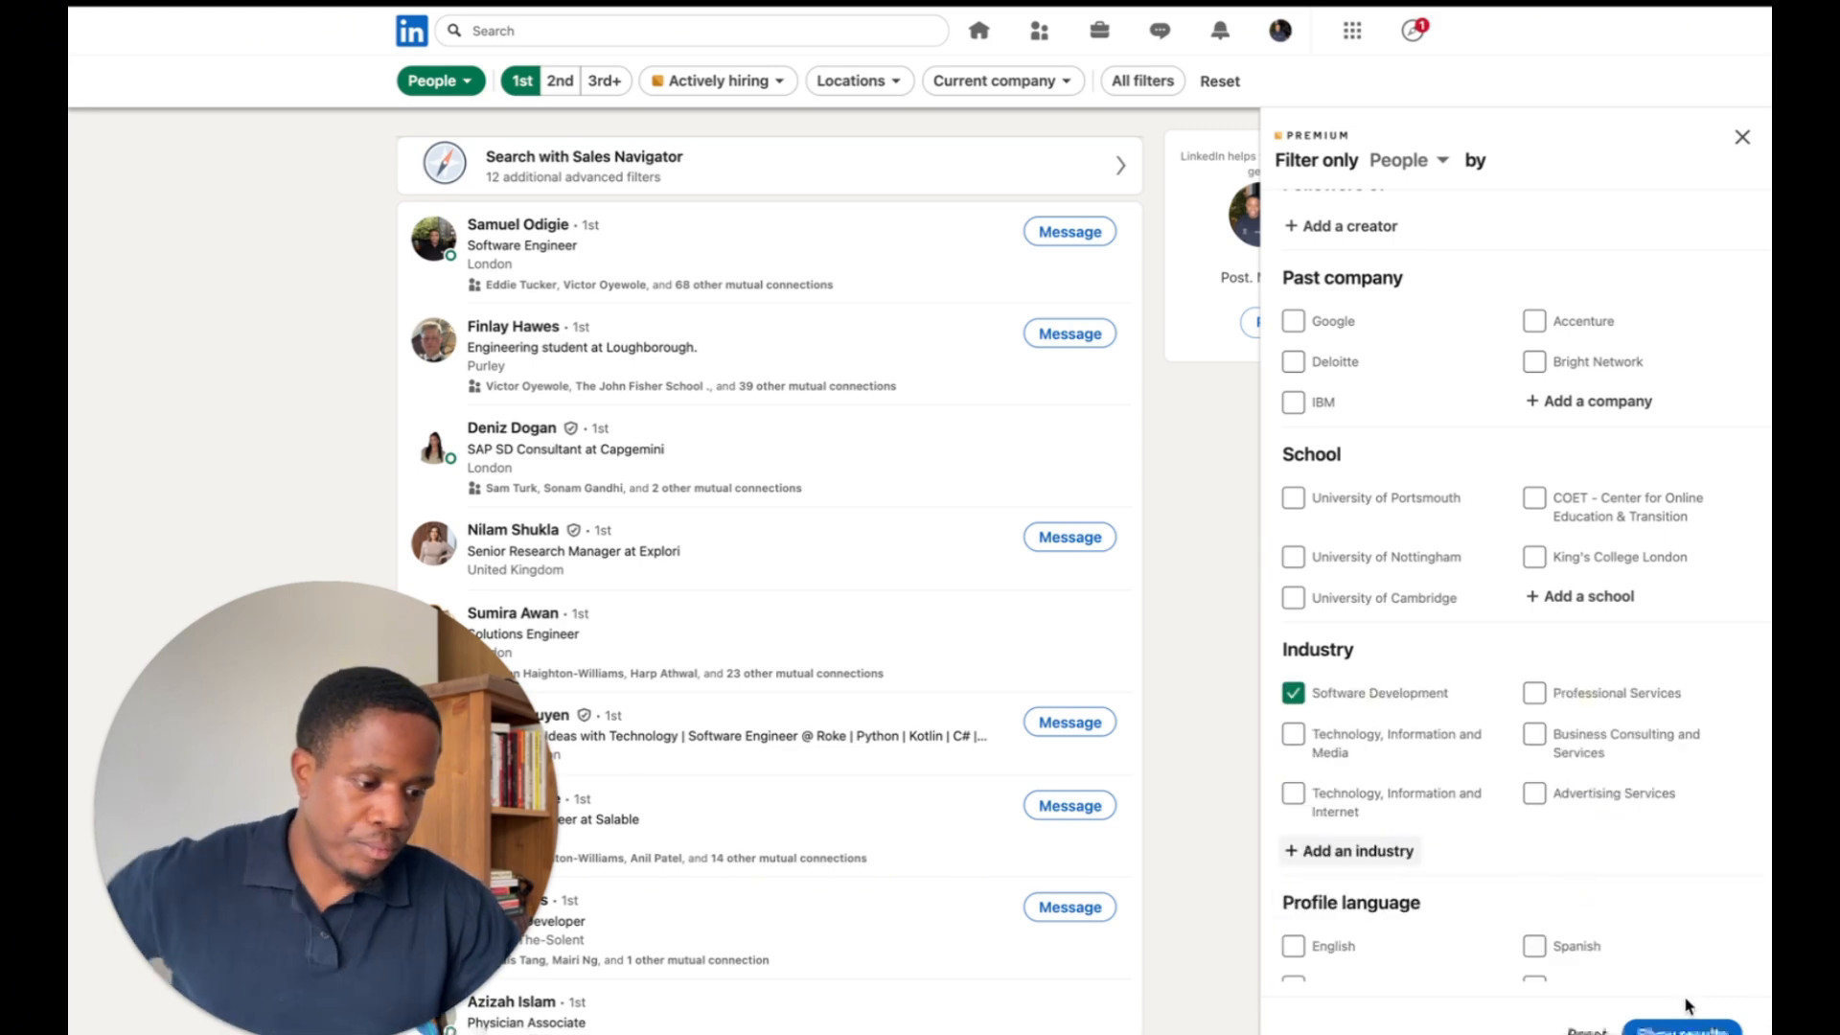
pyautogui.click(1705, 1030)
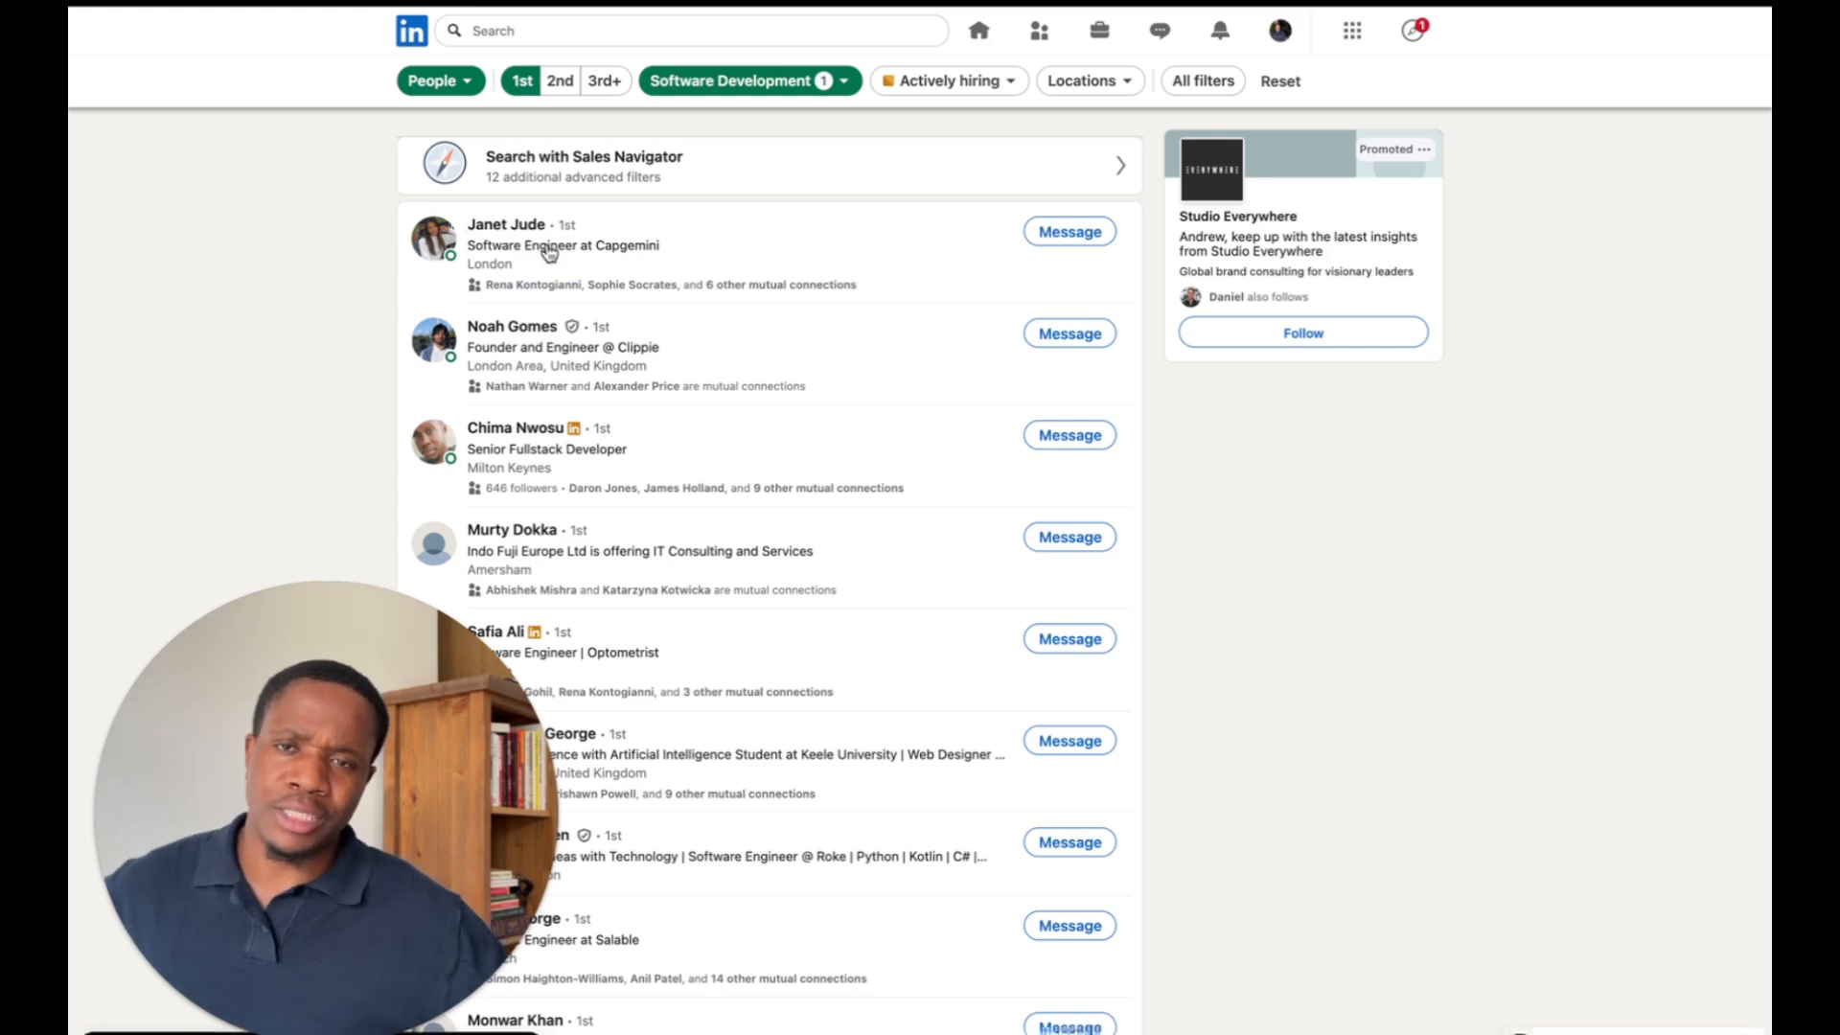
# Filter the people results further by the title keywords "founder OR ceo" and show the results
pyautogui.scroll(-2, 536, 326)
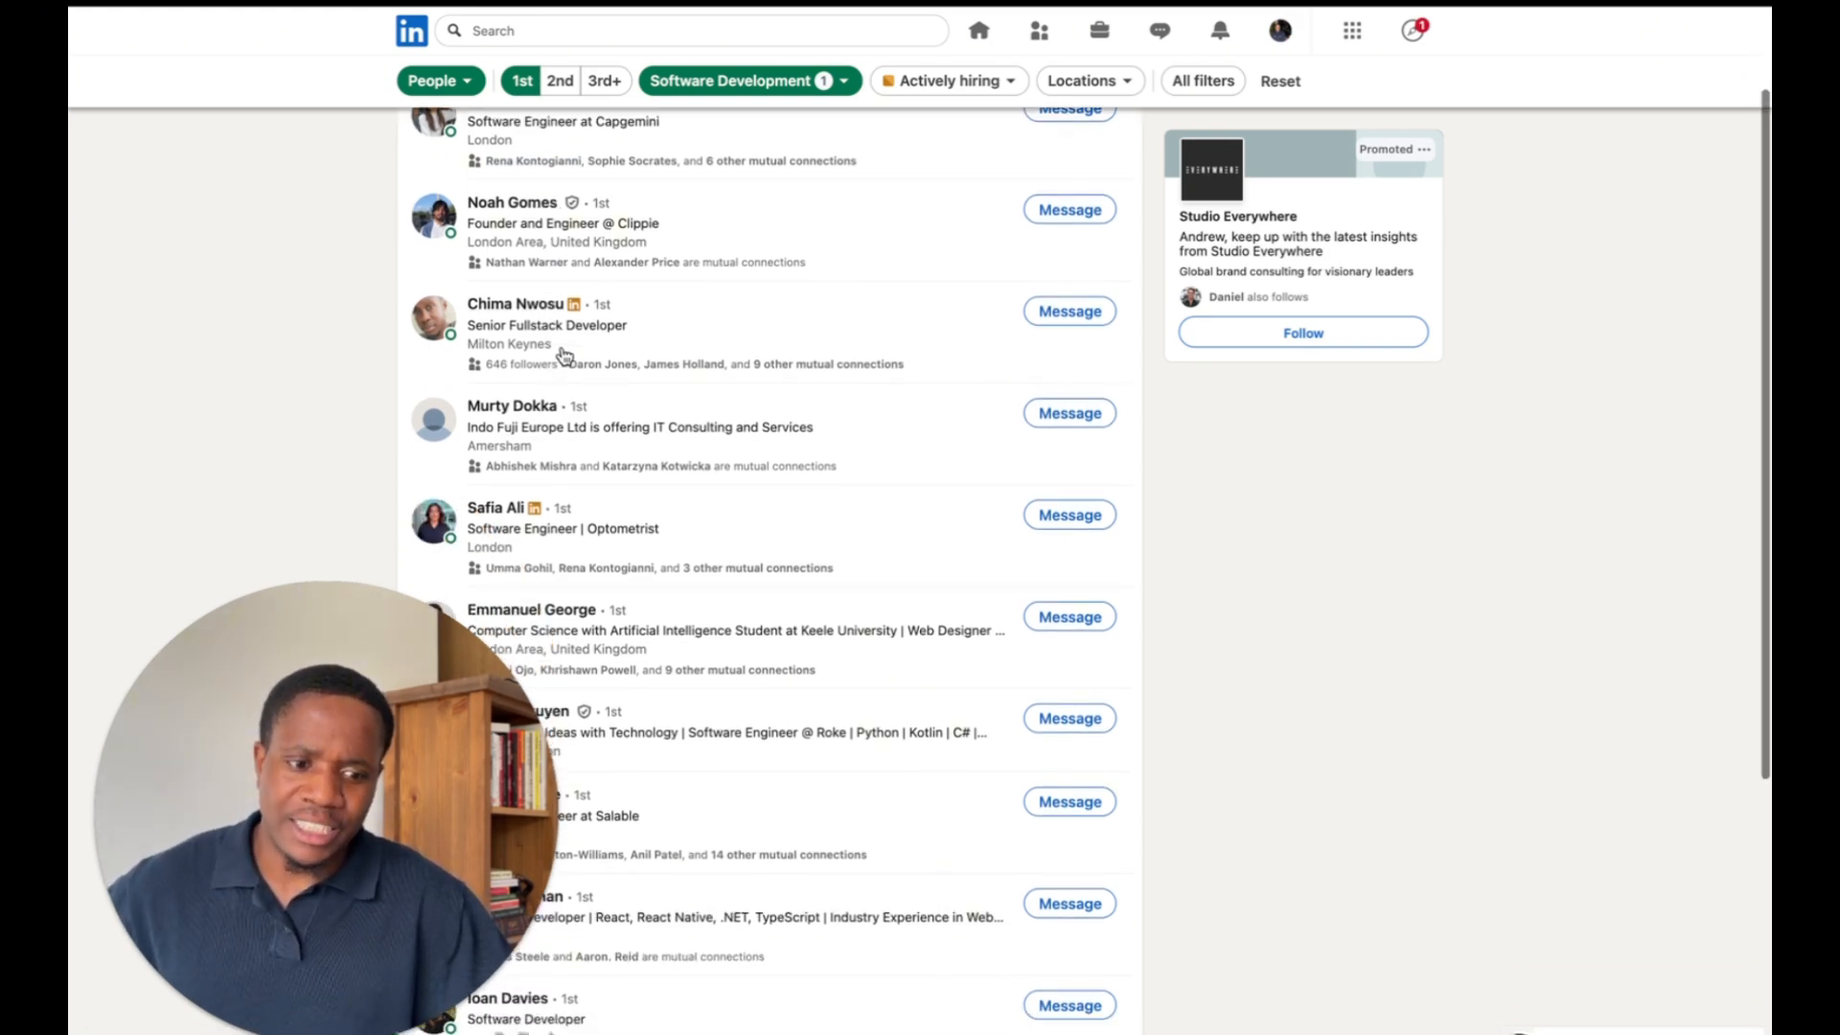
pyautogui.scroll(-1, 564, 356)
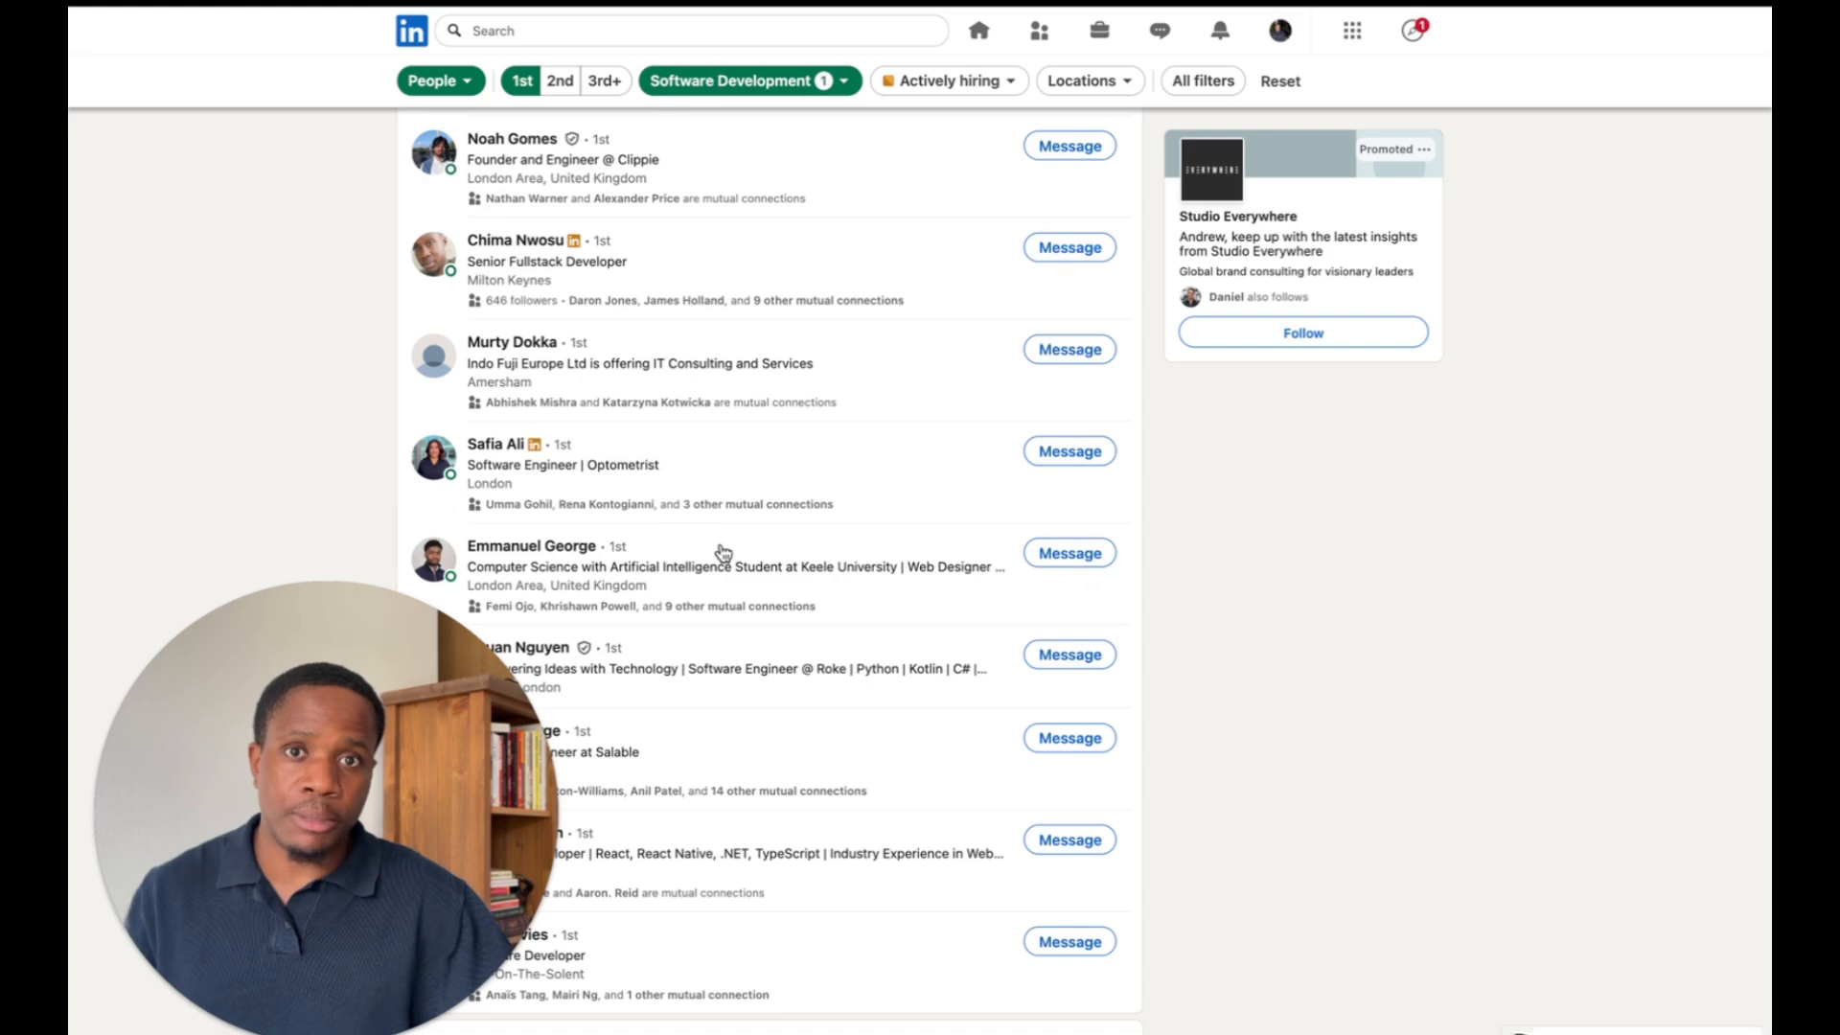
pyautogui.scroll(3, 1306, 533)
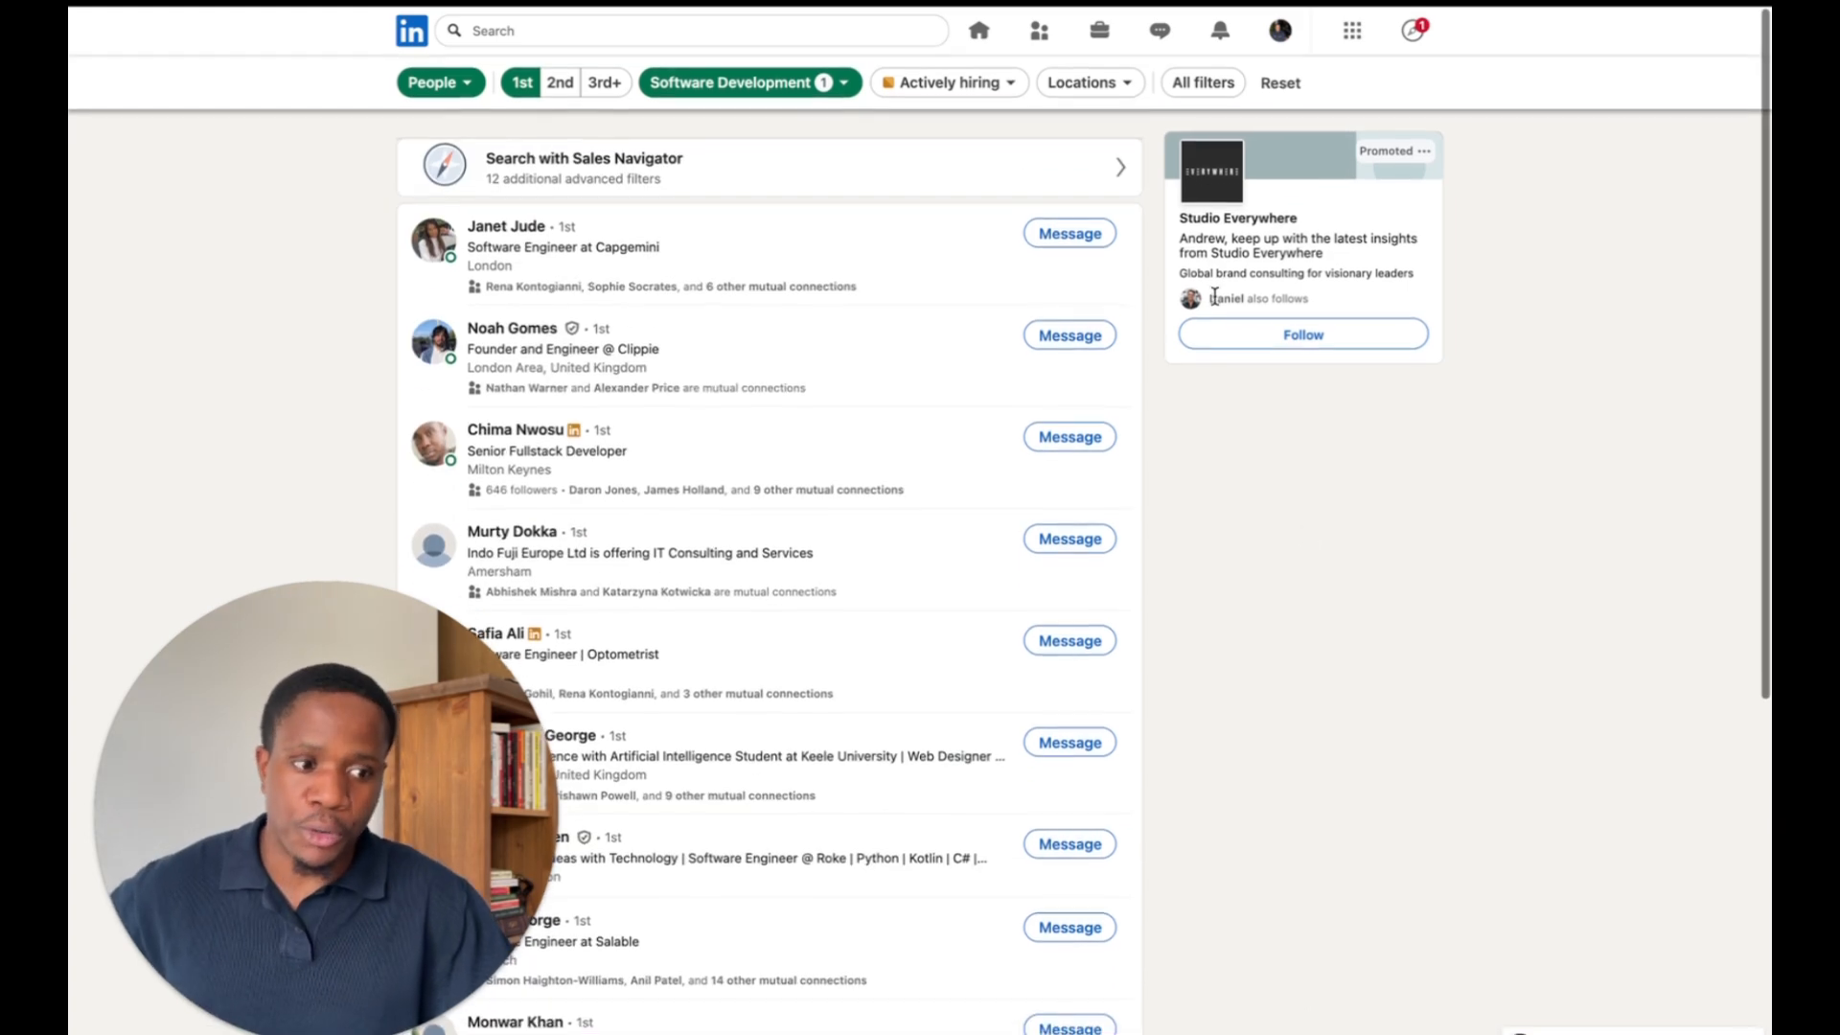
pyautogui.click(1203, 82)
pyautogui.scroll(-1, 1381, 607)
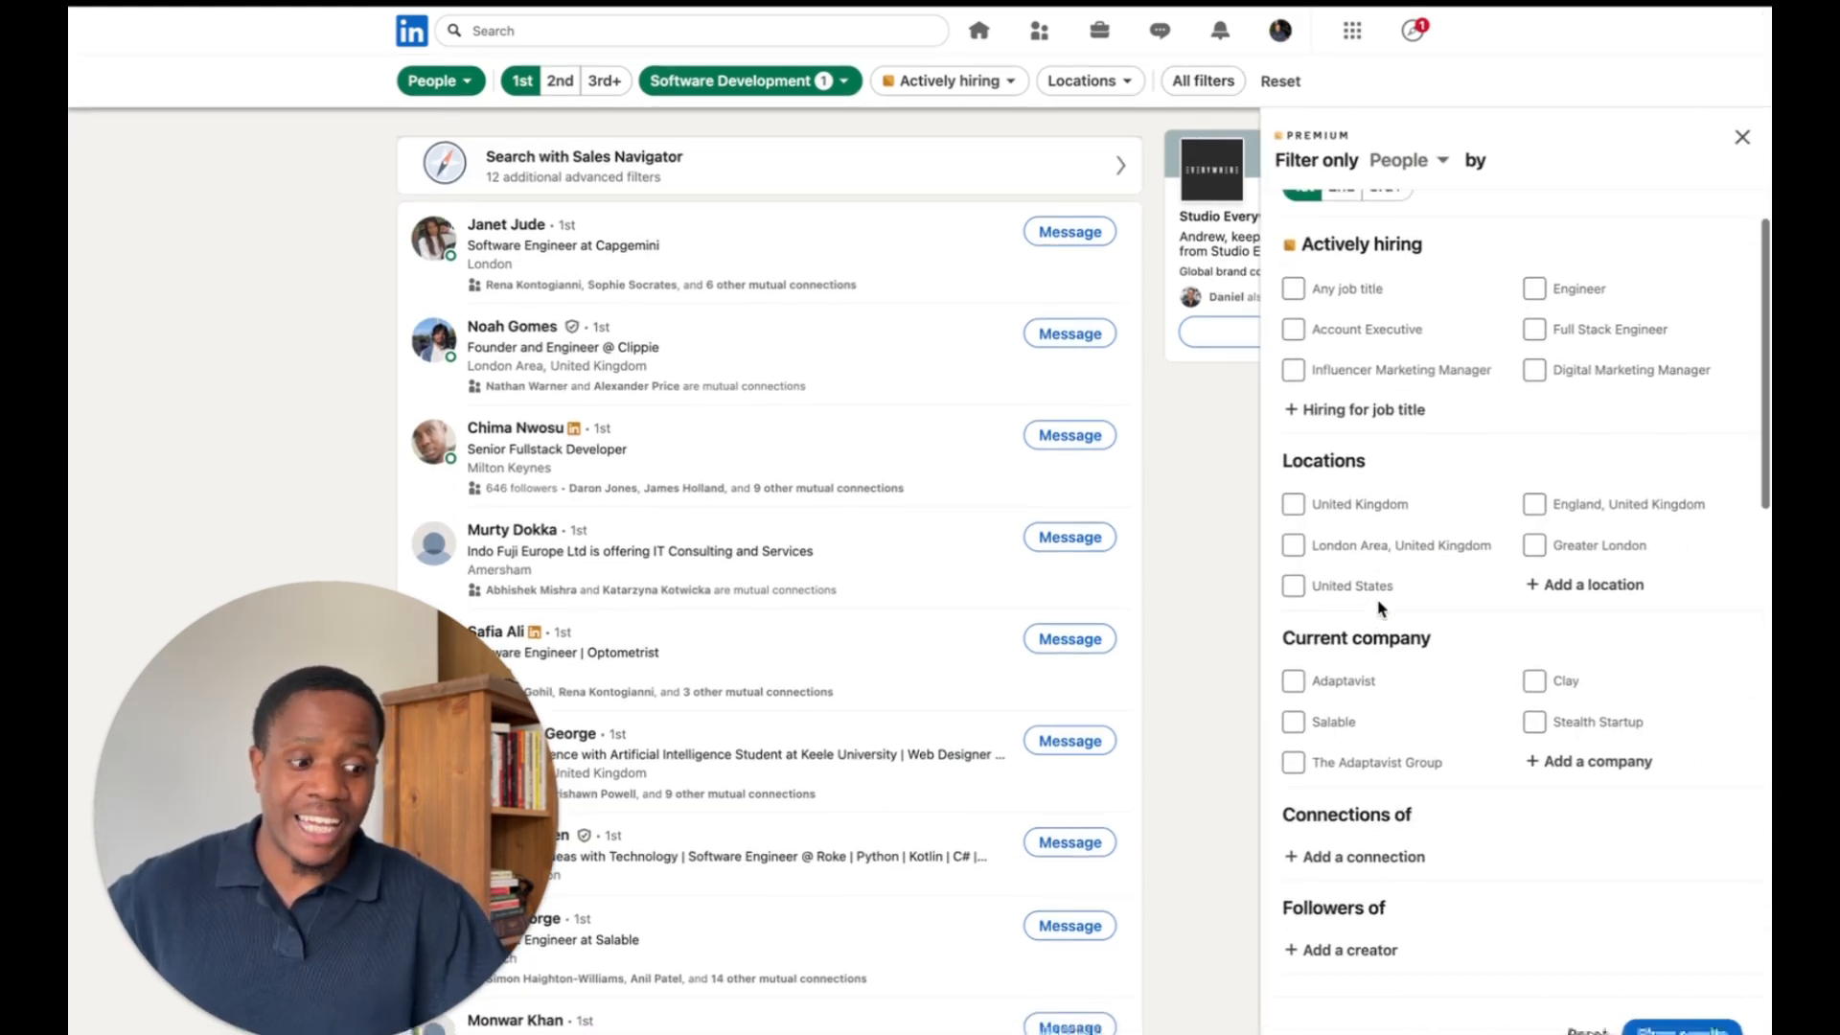
pyautogui.scroll(-12, 1381, 608)
pyautogui.click(1395, 899)
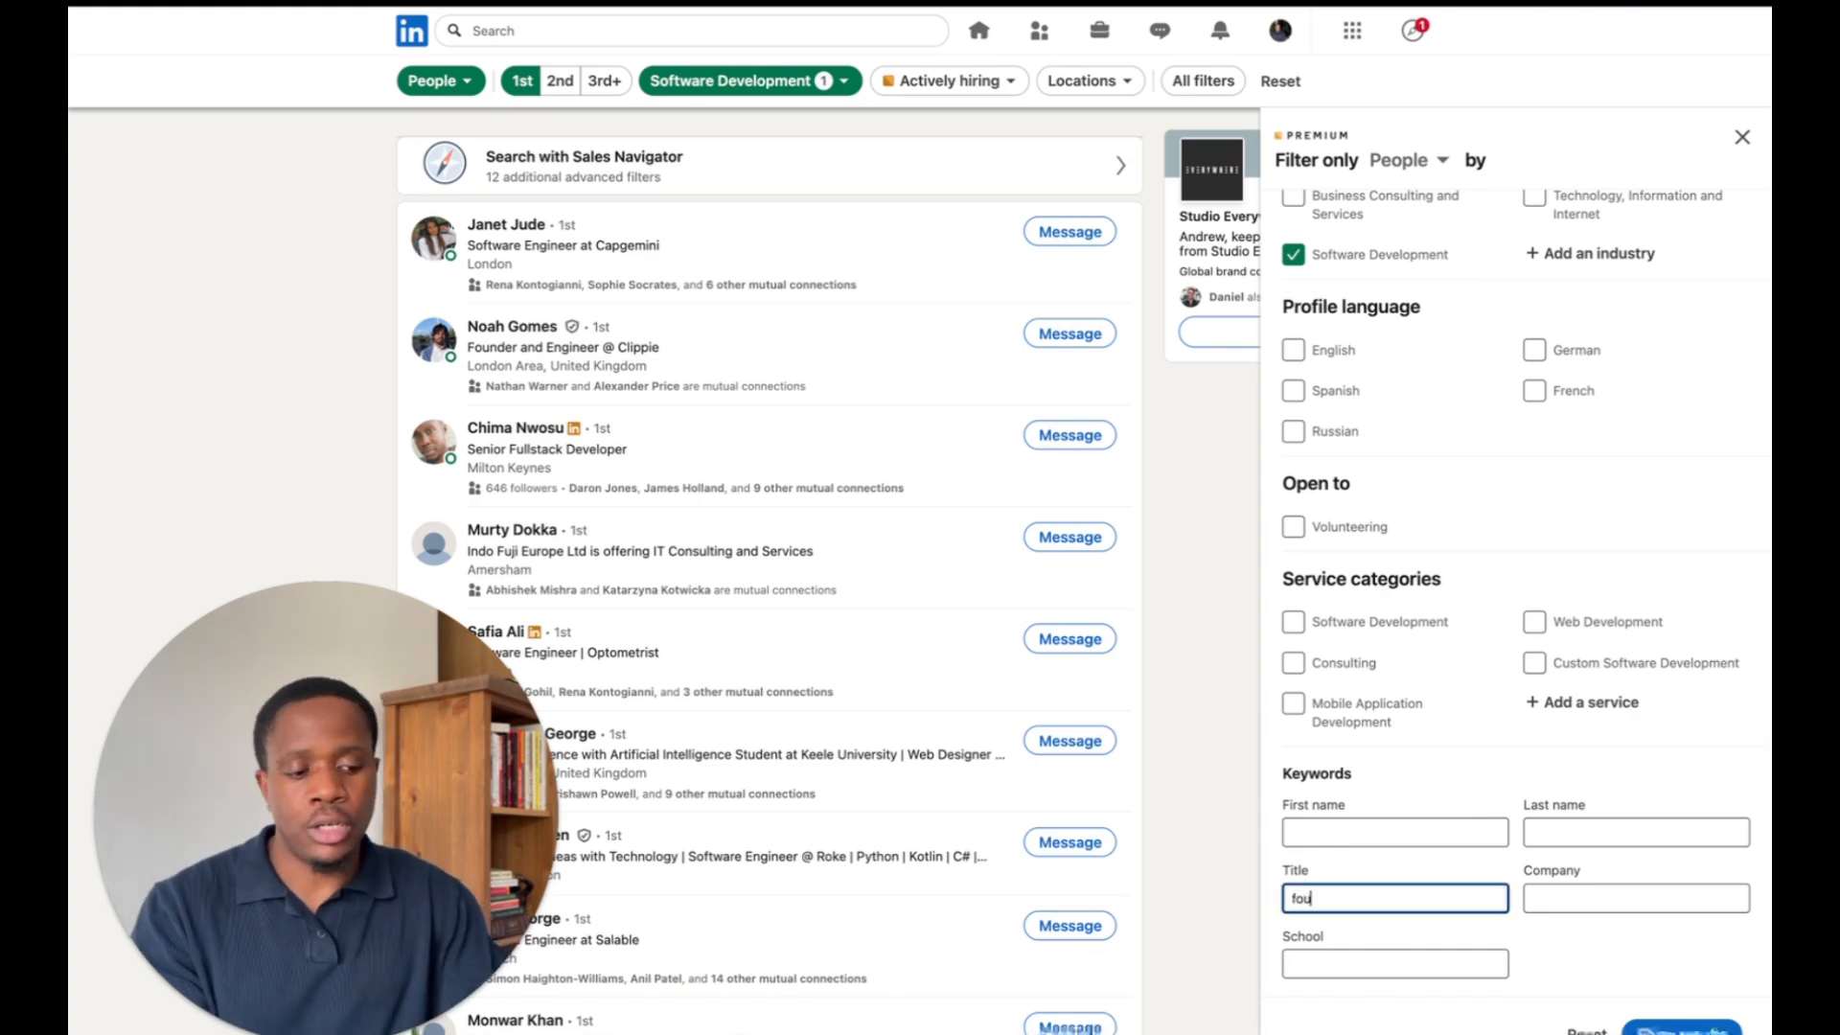
pyautogui.write('founder OR ceo')
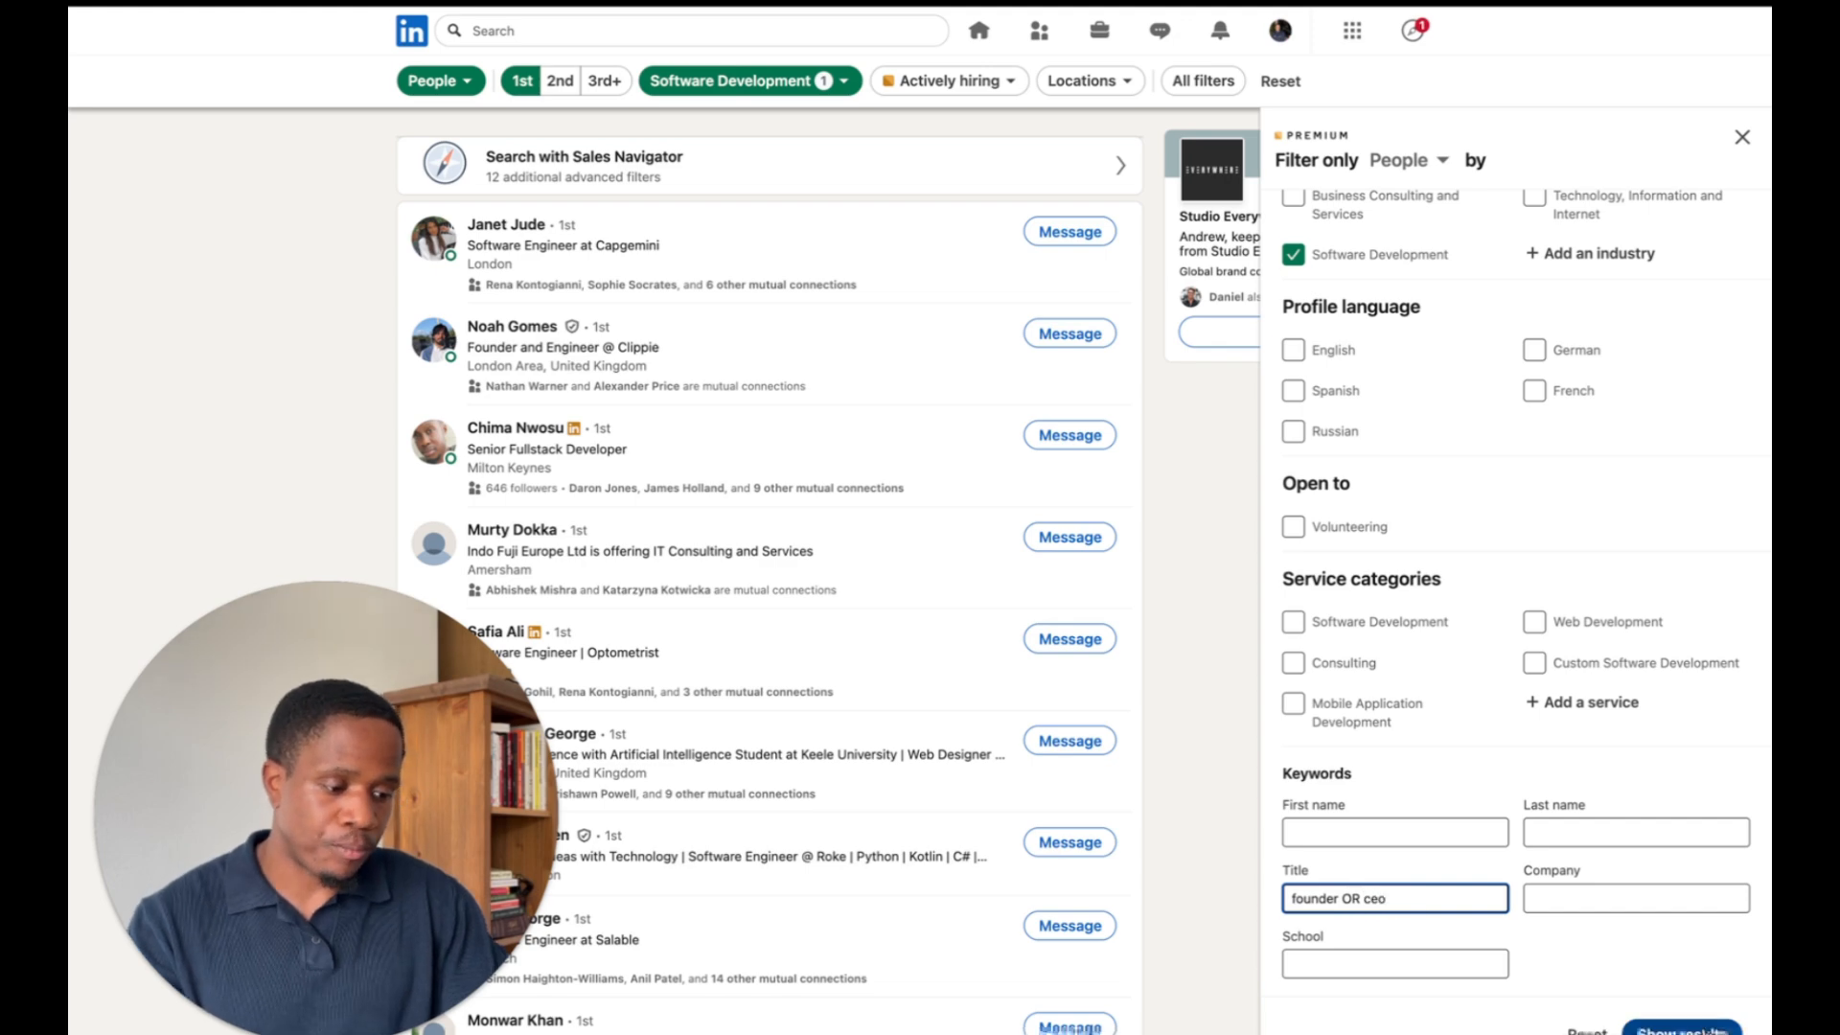
pyautogui.click(1681, 1027)
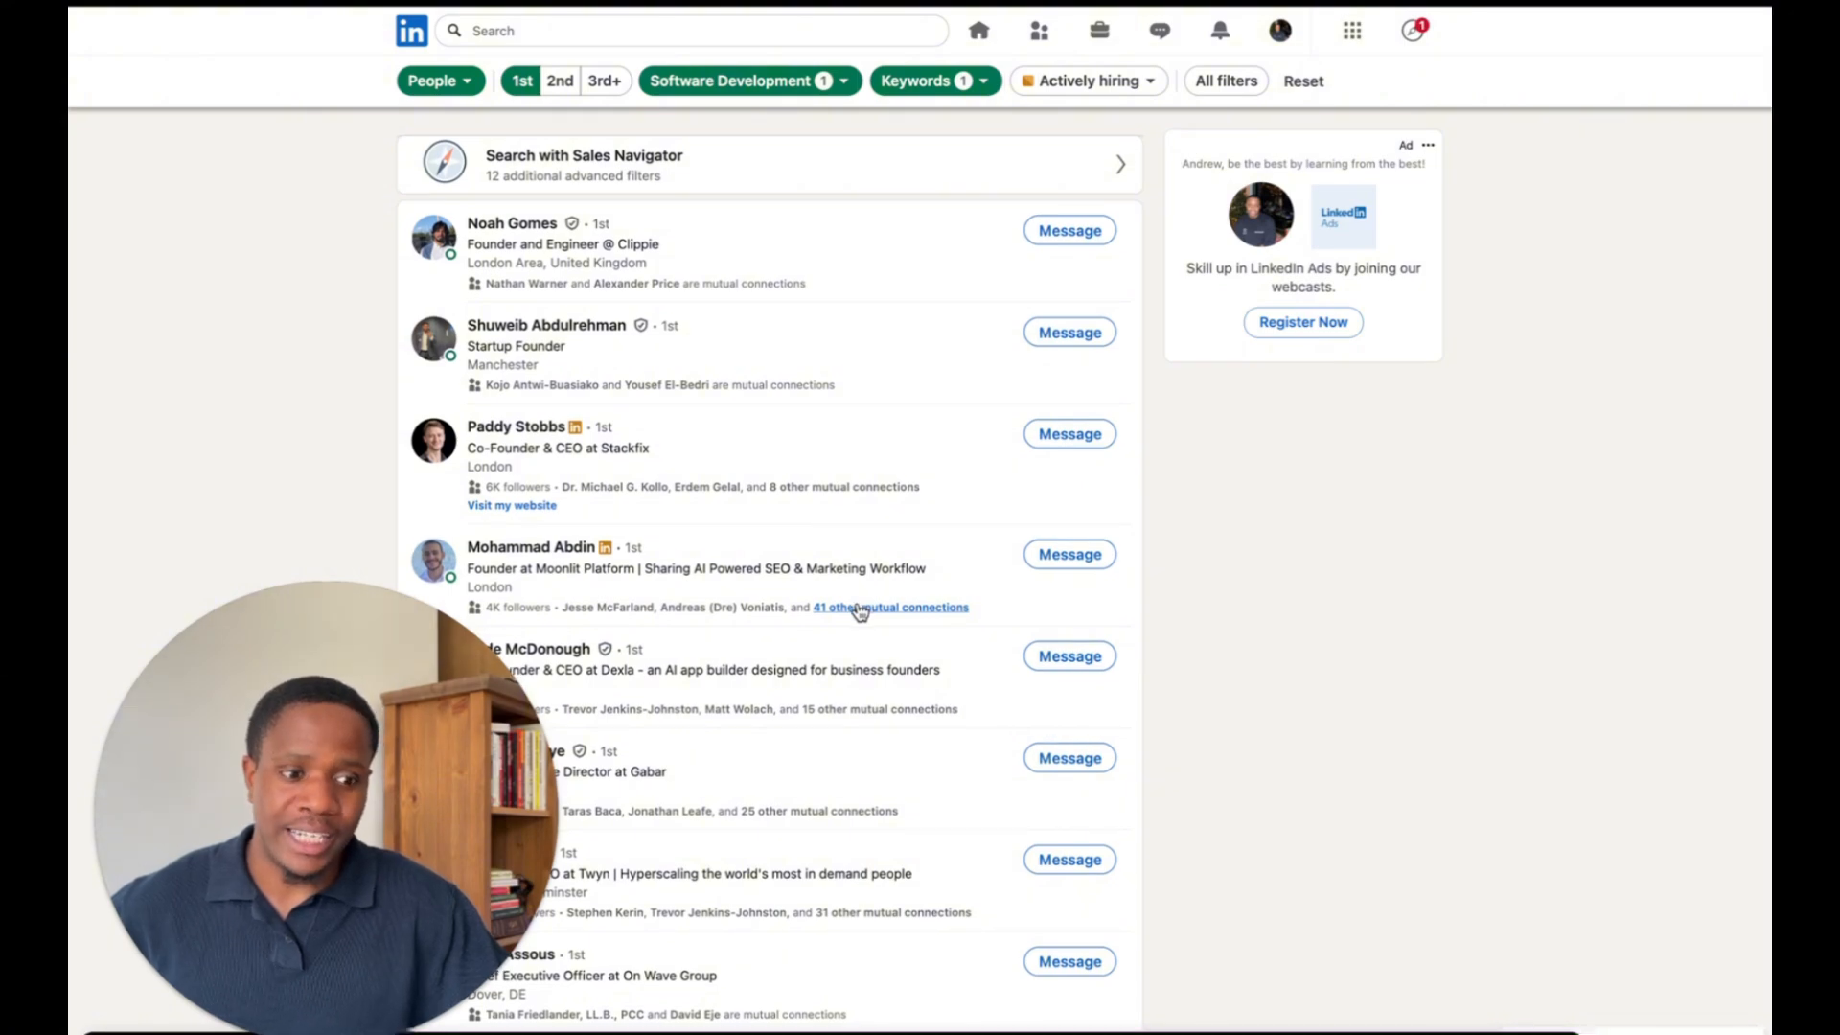
# Look through the filtered founder and CEO connections, and switch to the Unipile website
pyautogui.scroll(-6, 860, 611)
pyautogui.scroll(6, 859, 614)
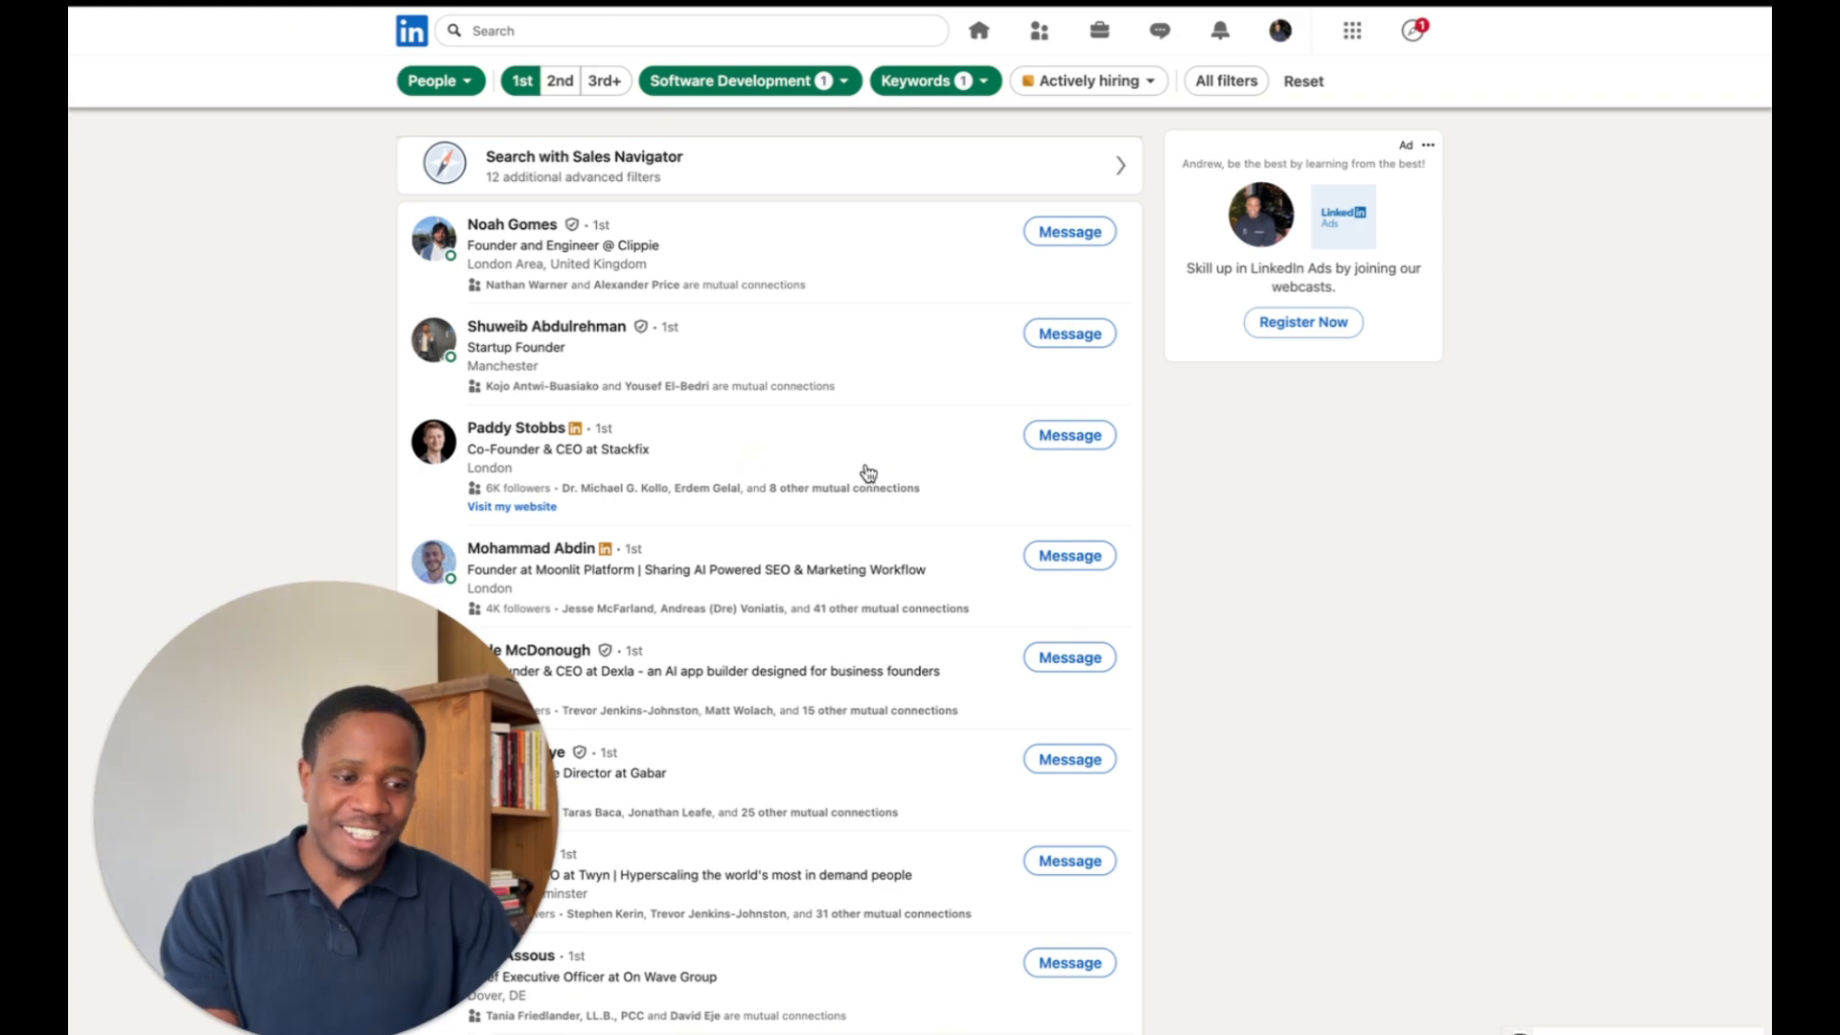
pyautogui.moveTo(72, 508)
pyautogui.click(242, 514)
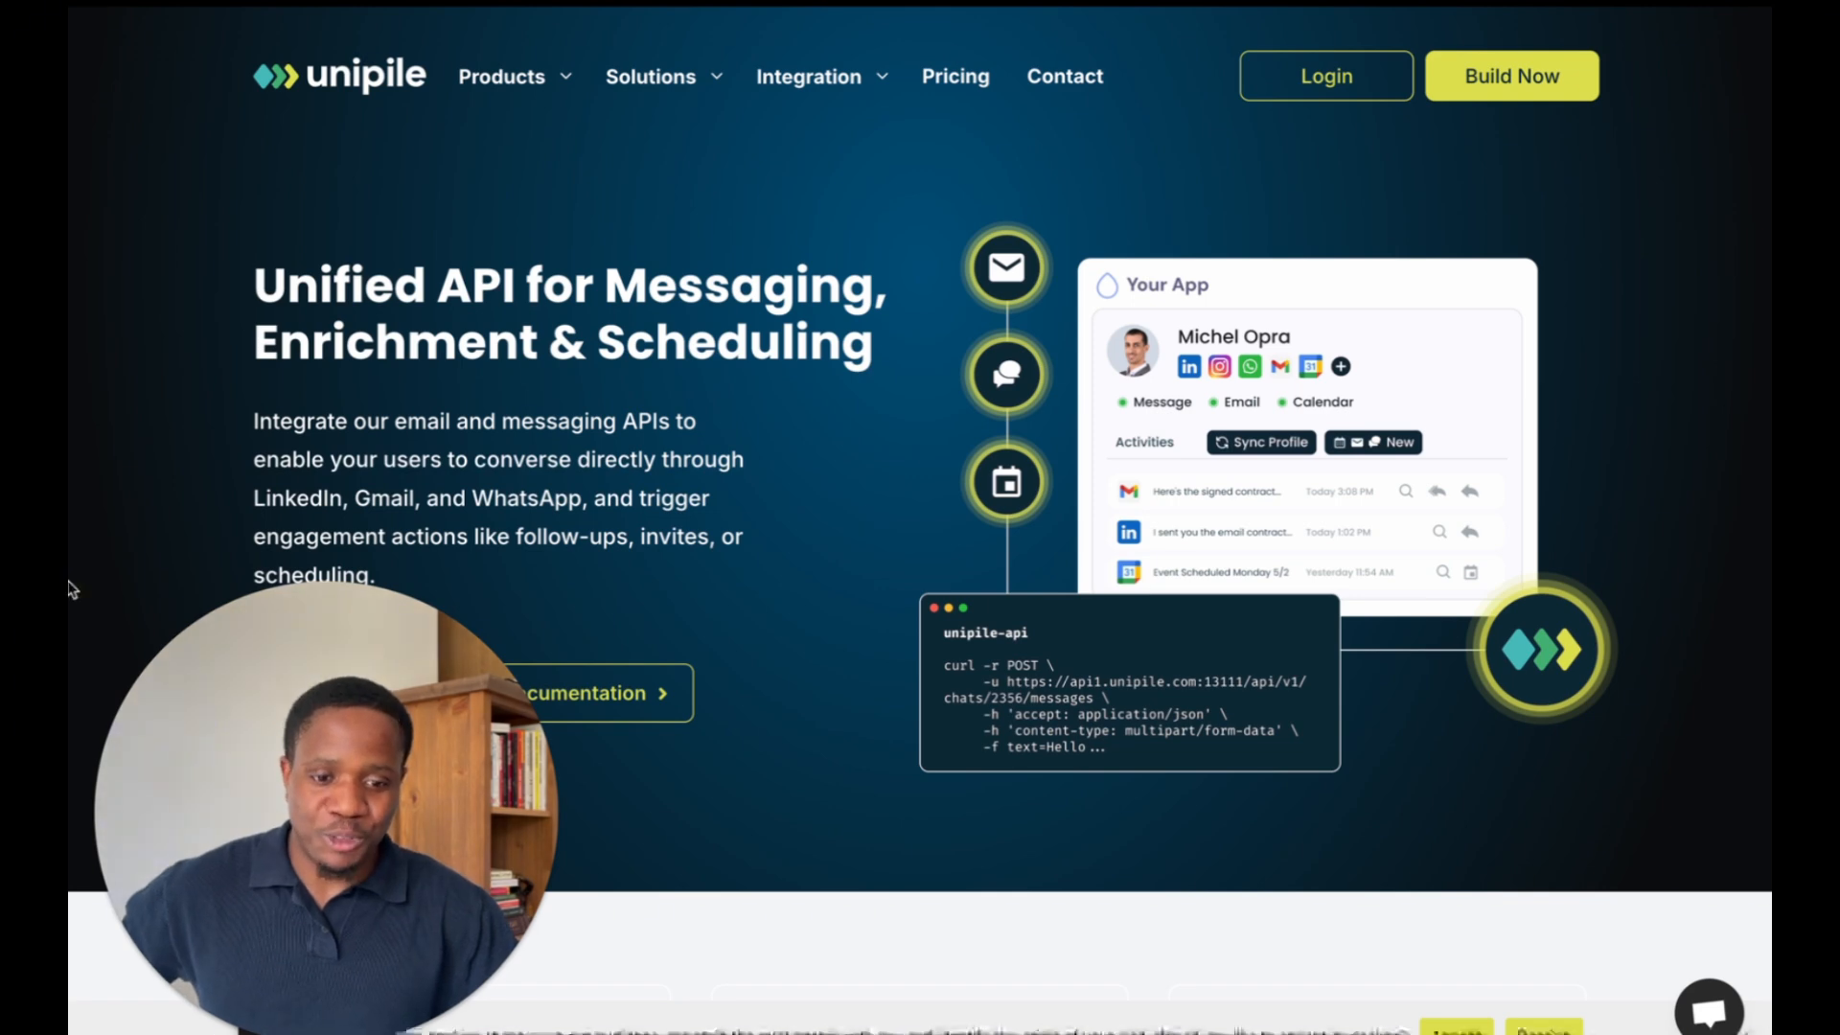
# Switch to the Unipile documentation and open the LinkedIn Specific section of its API reference
pyautogui.moveTo(142, 531)
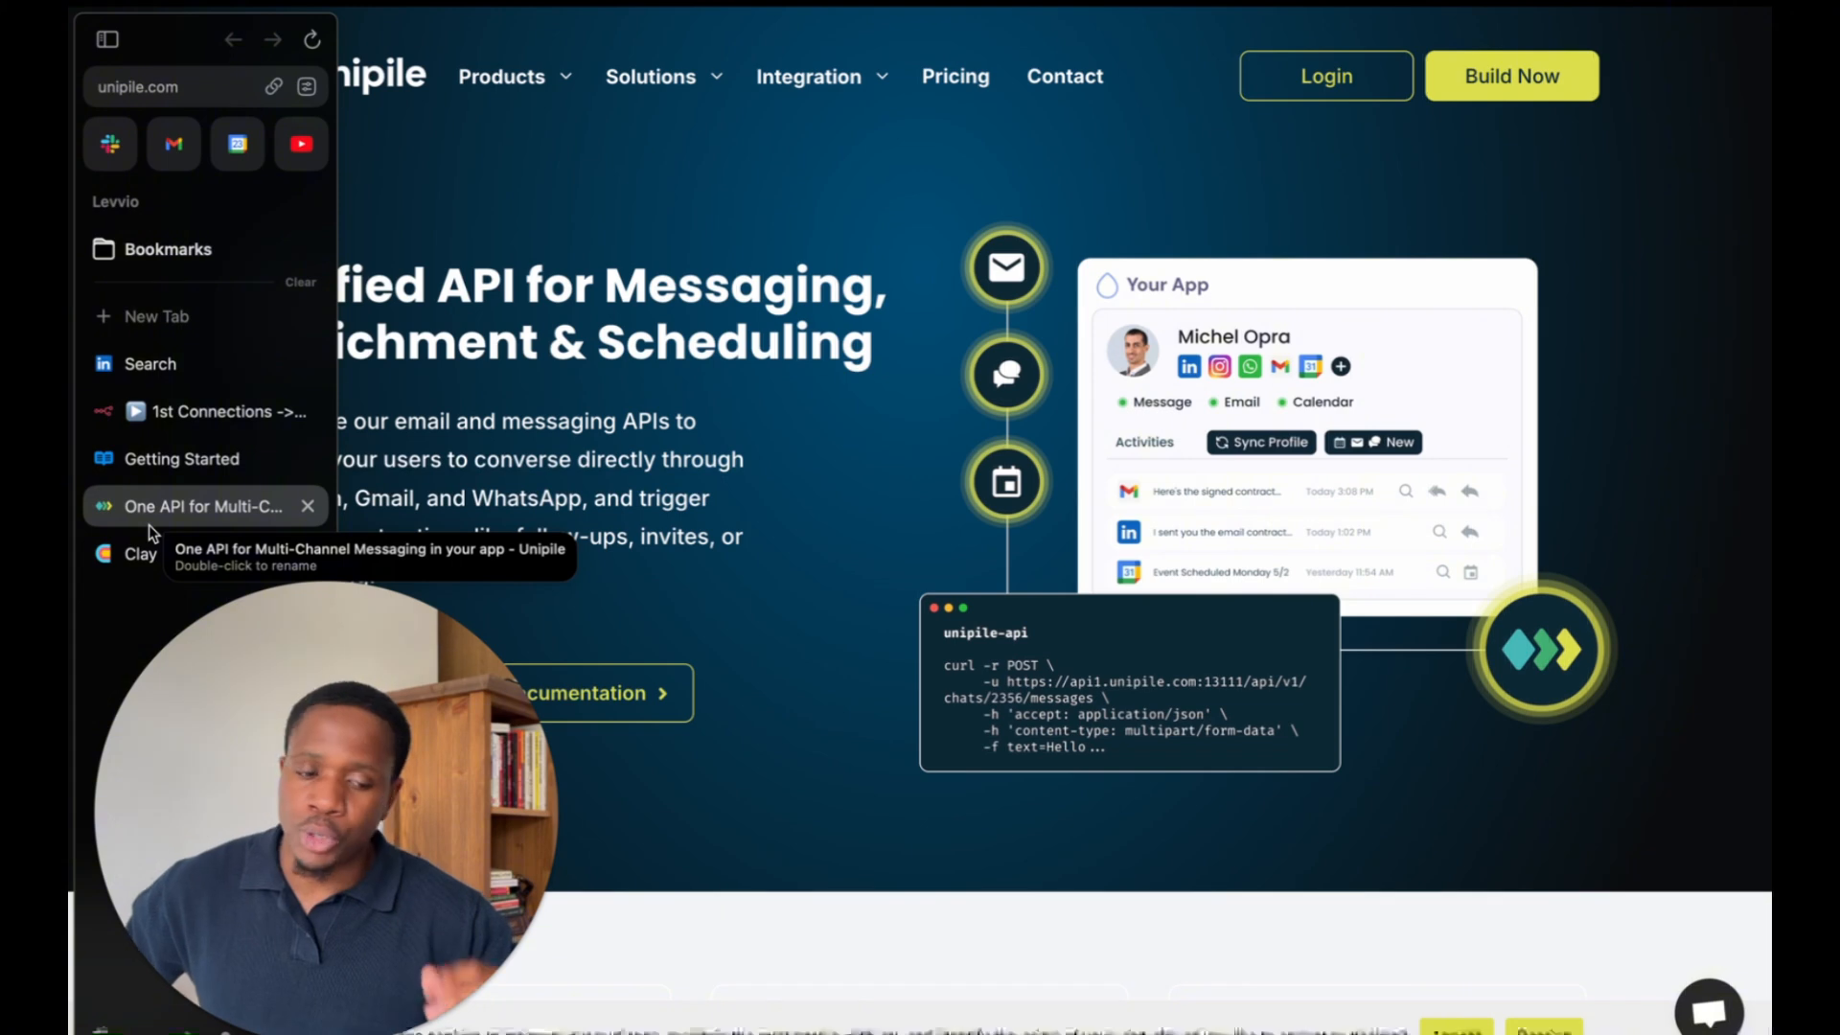
pyautogui.click(188, 468)
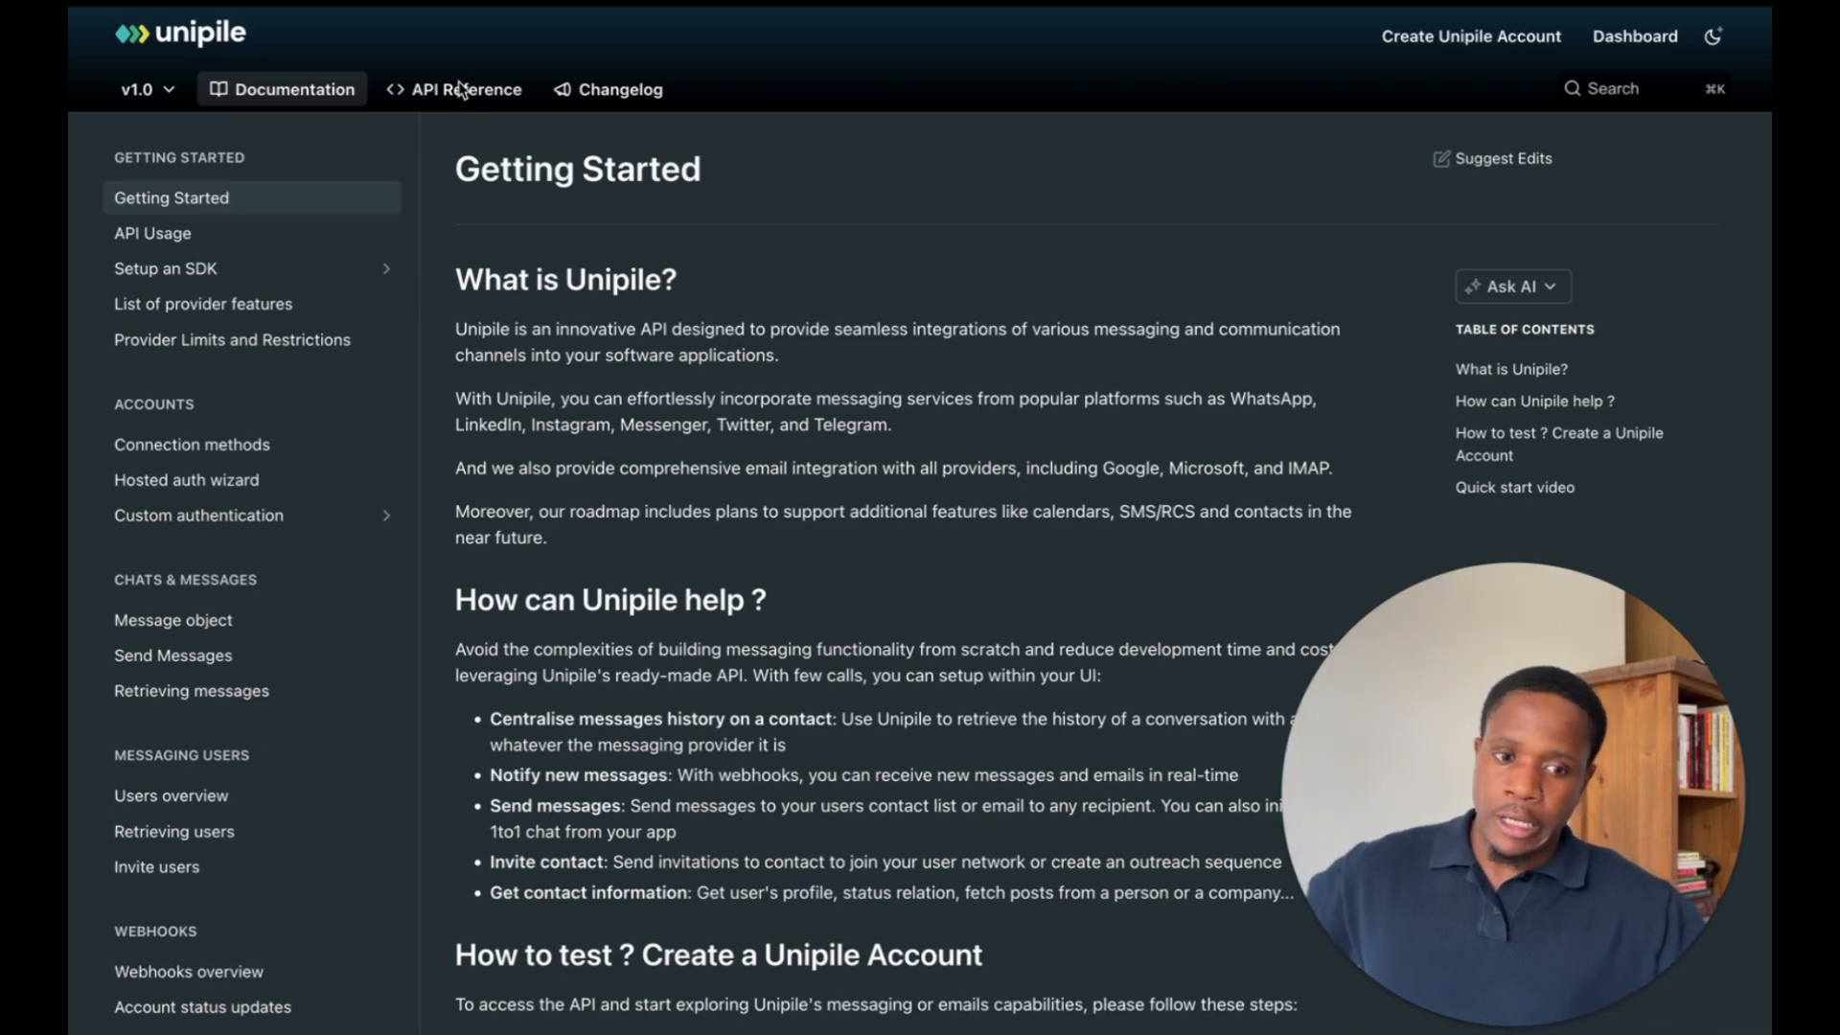
pyautogui.click(429, 88)
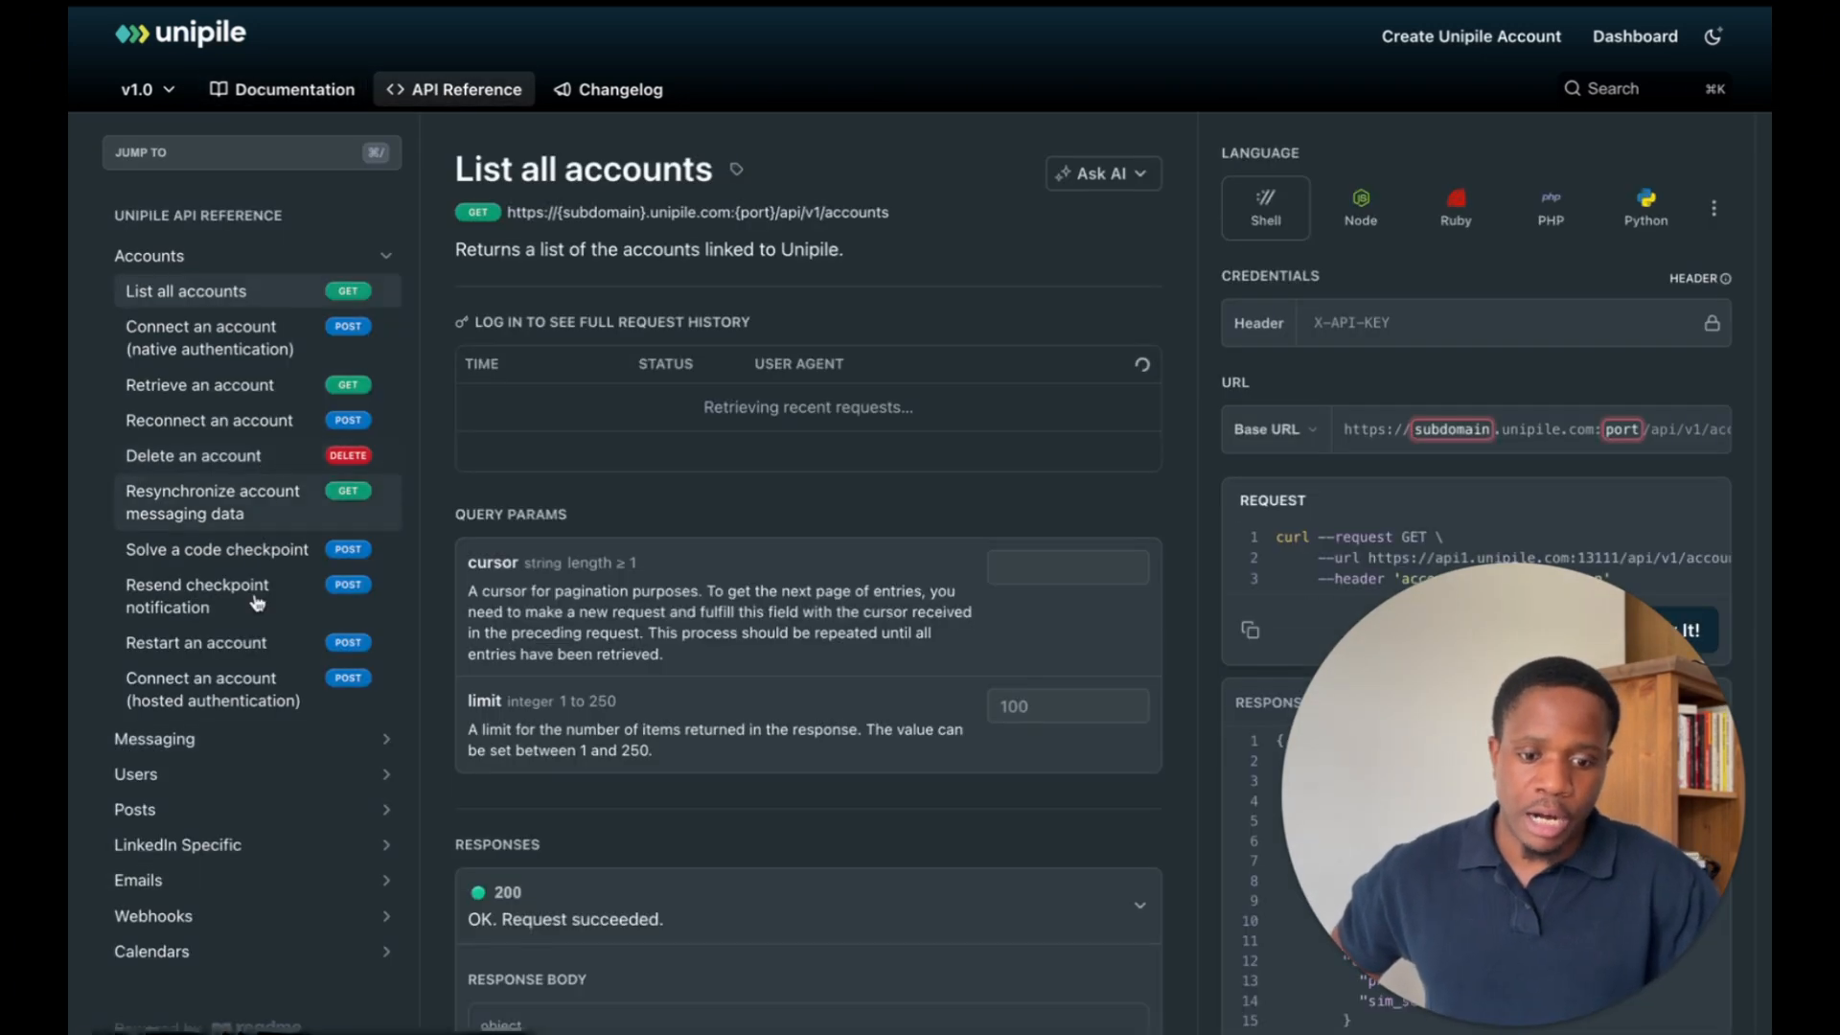
pyautogui.click(247, 847)
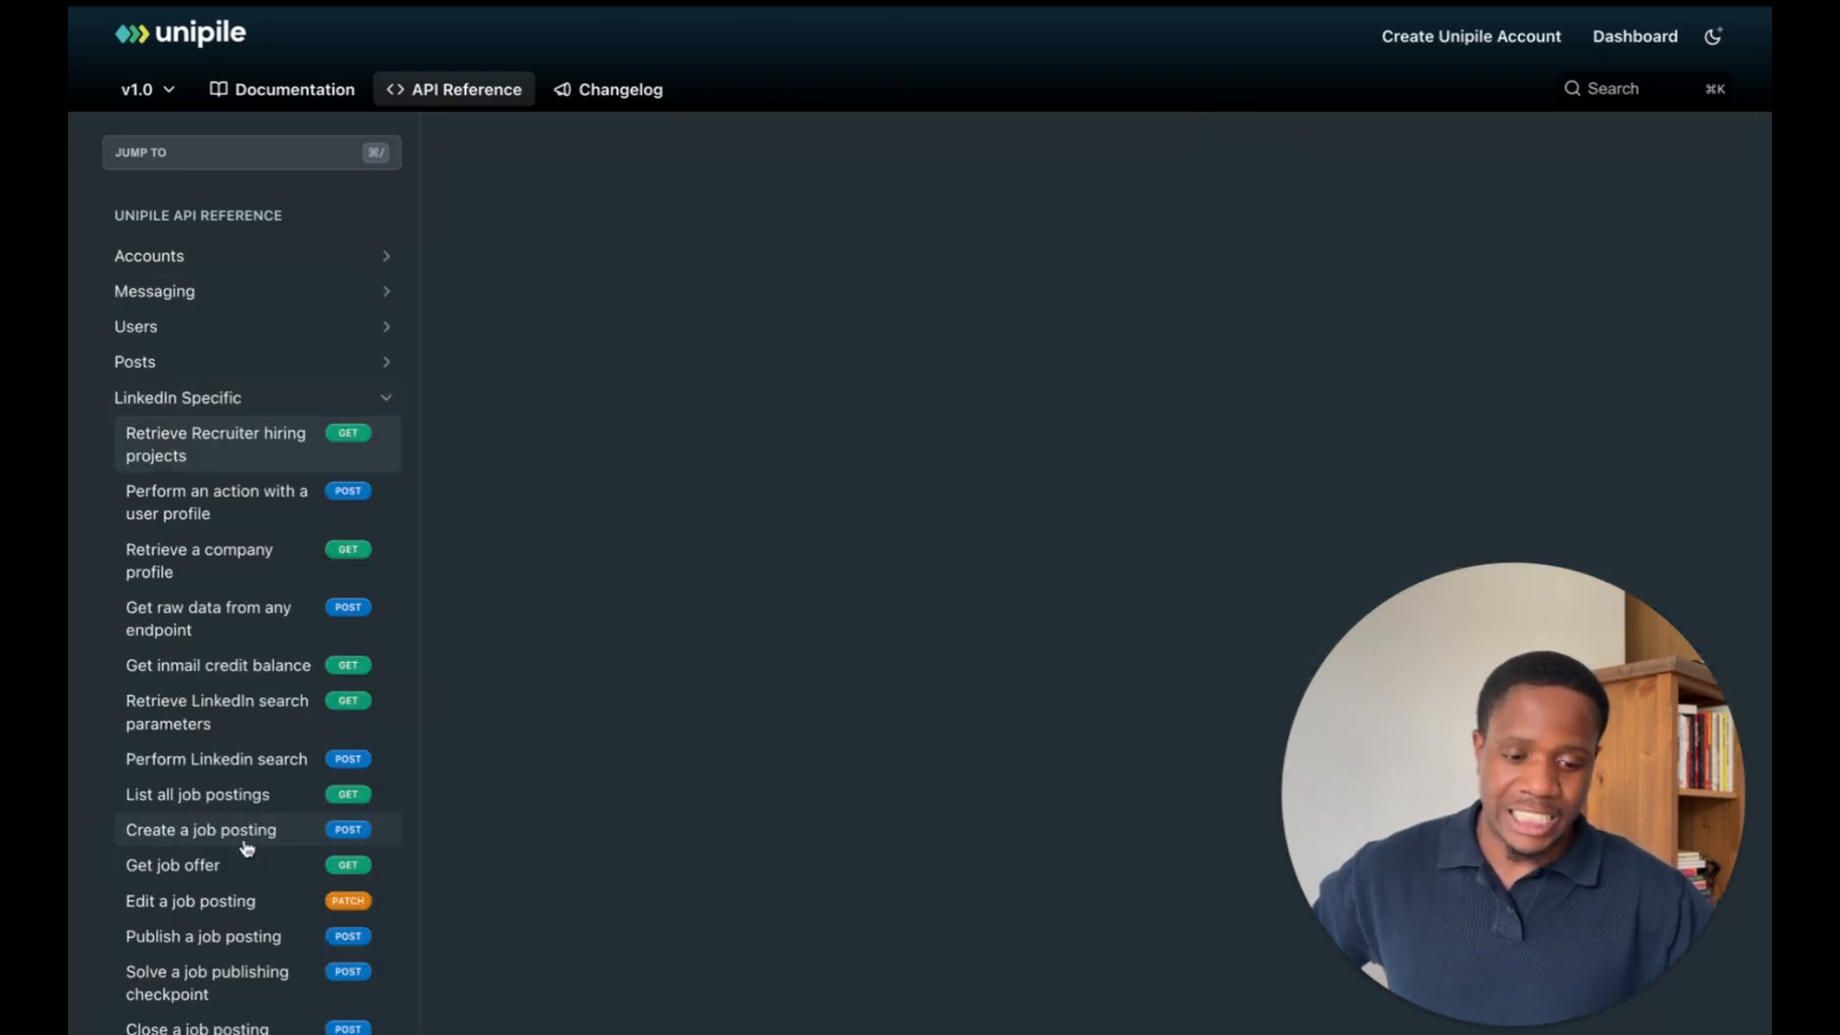
# Find the Perform Linkedin search endpoint in the LinkedIn Specific list and examine its query and body parameters
pyautogui.scroll(-1, 288, 881)
pyautogui.scroll(-3, 297, 899)
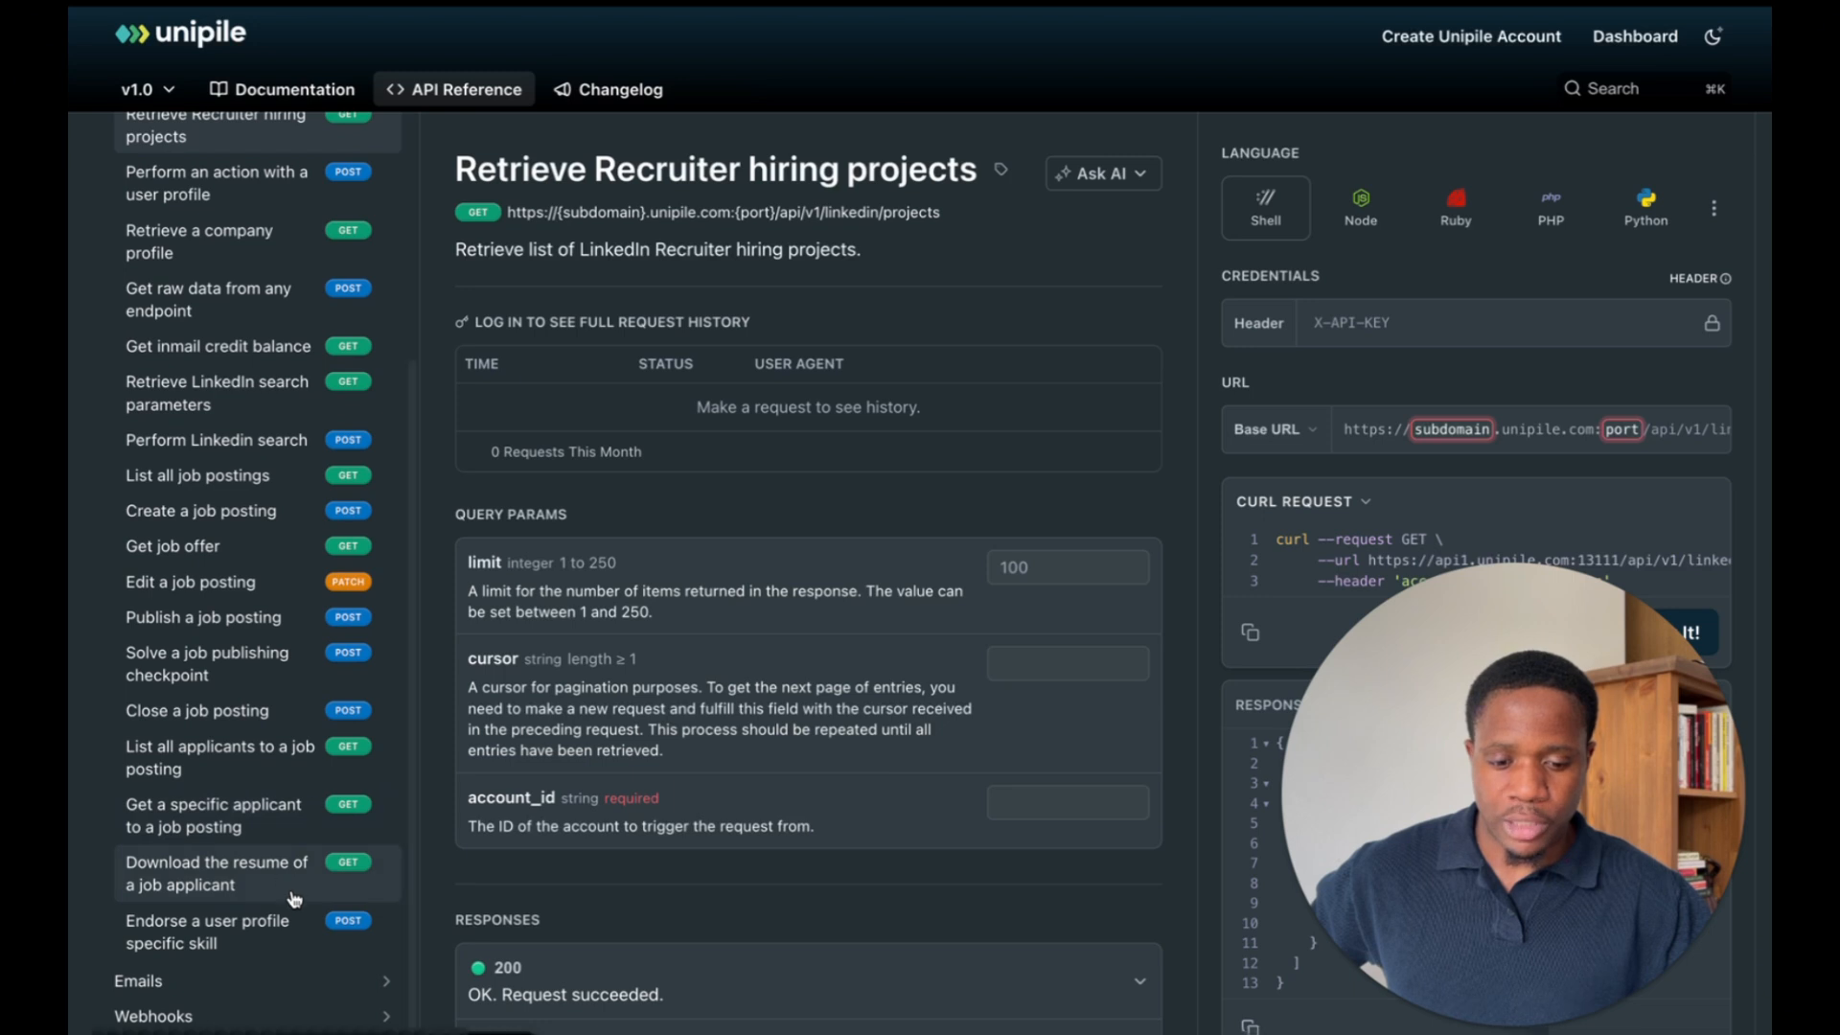
pyautogui.scroll(3, 273, 640)
pyautogui.scroll(2, 273, 632)
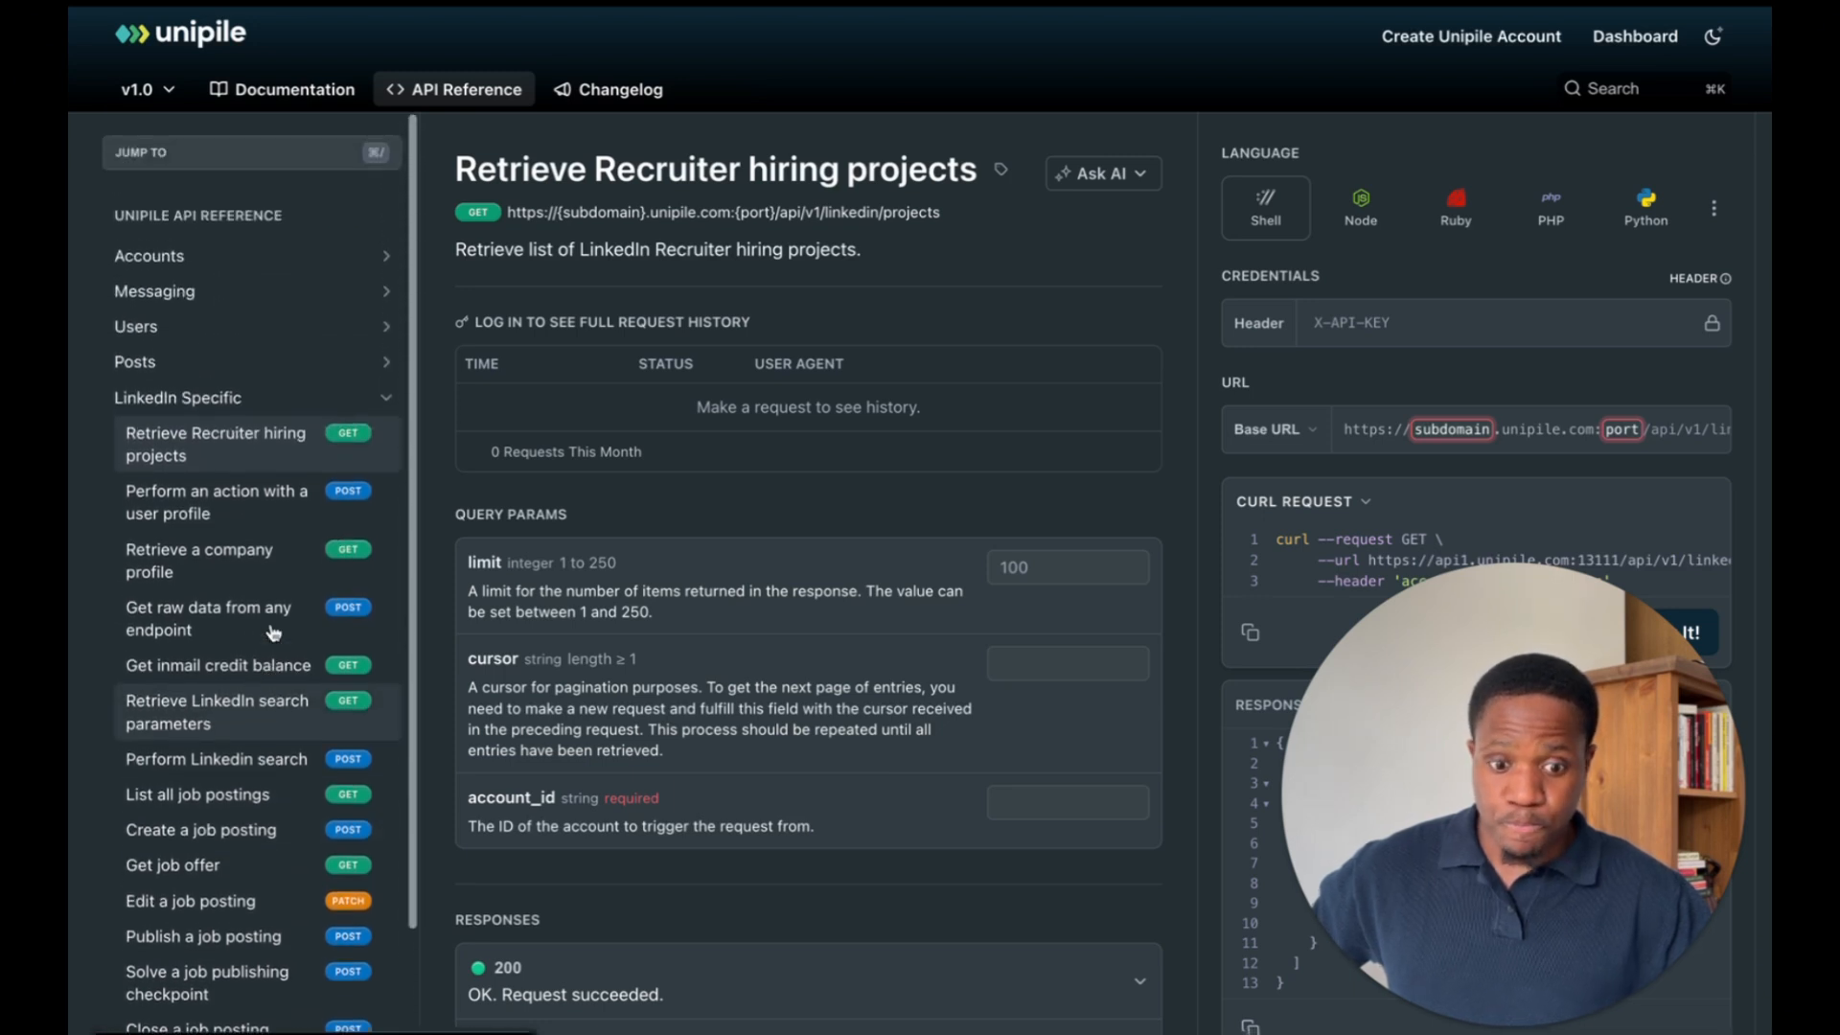
pyautogui.click(258, 766)
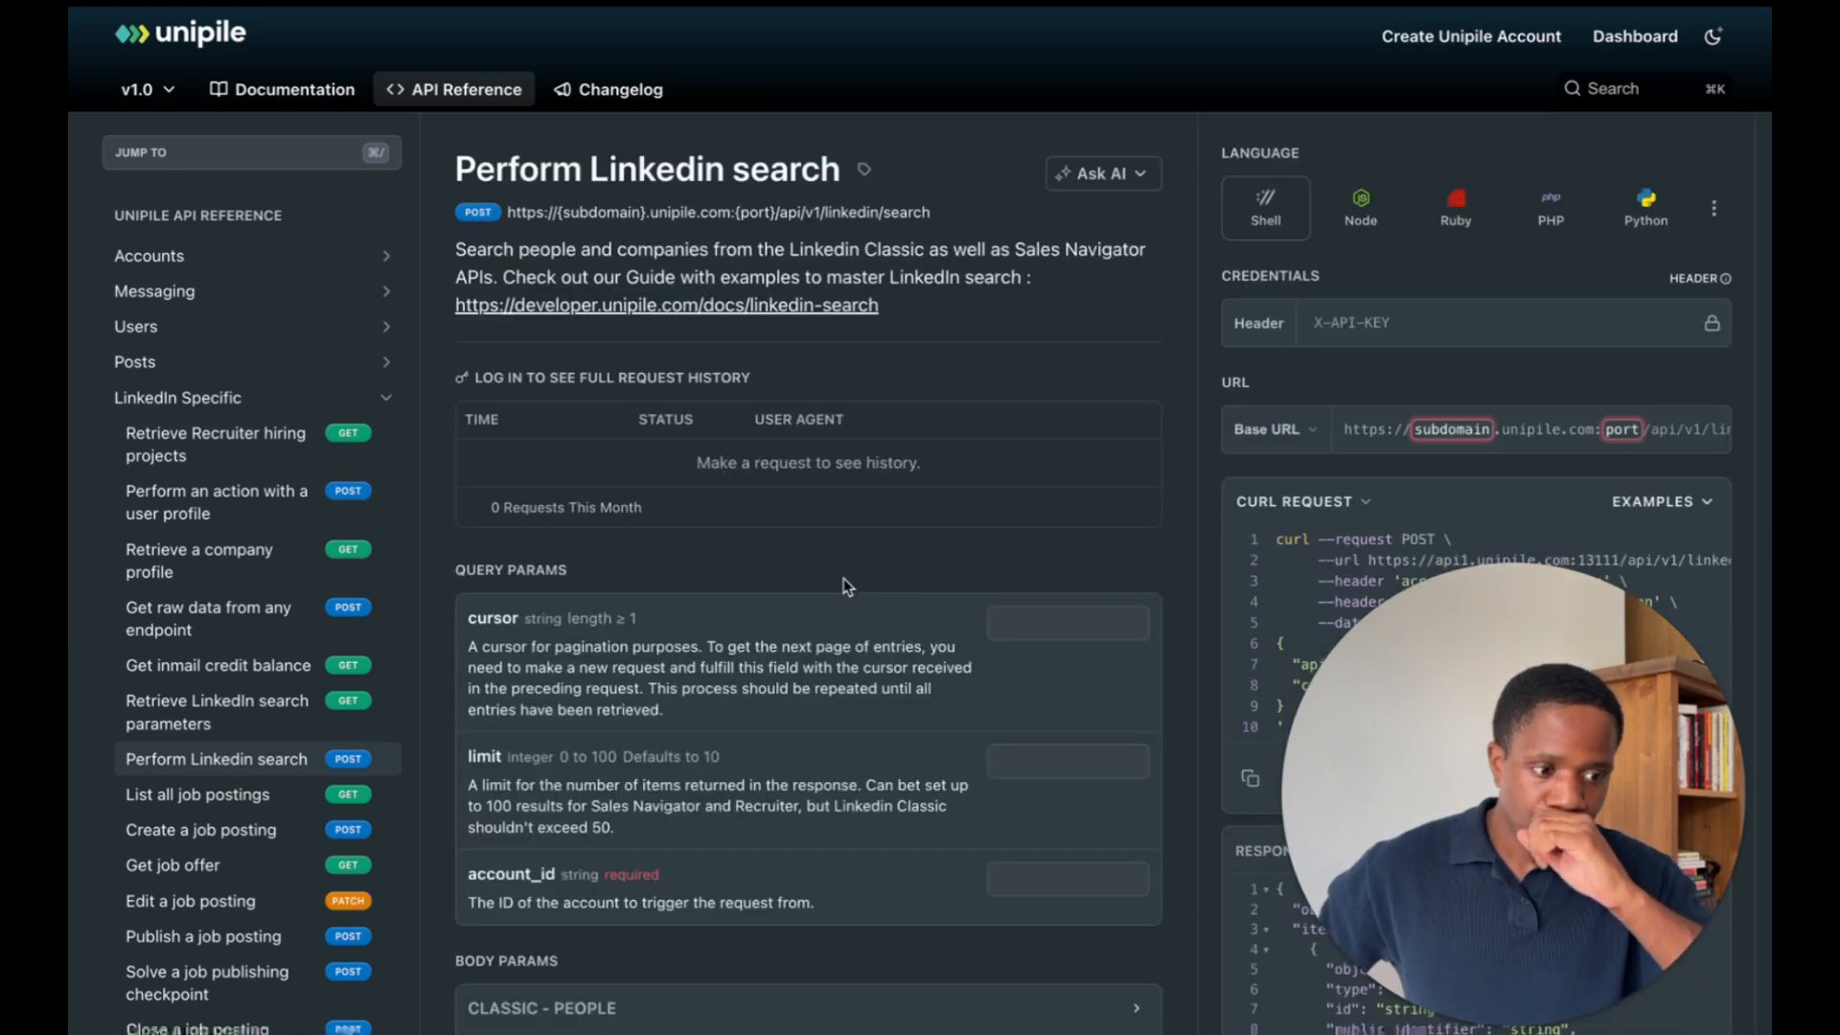
pyautogui.scroll(-1, 843, 578)
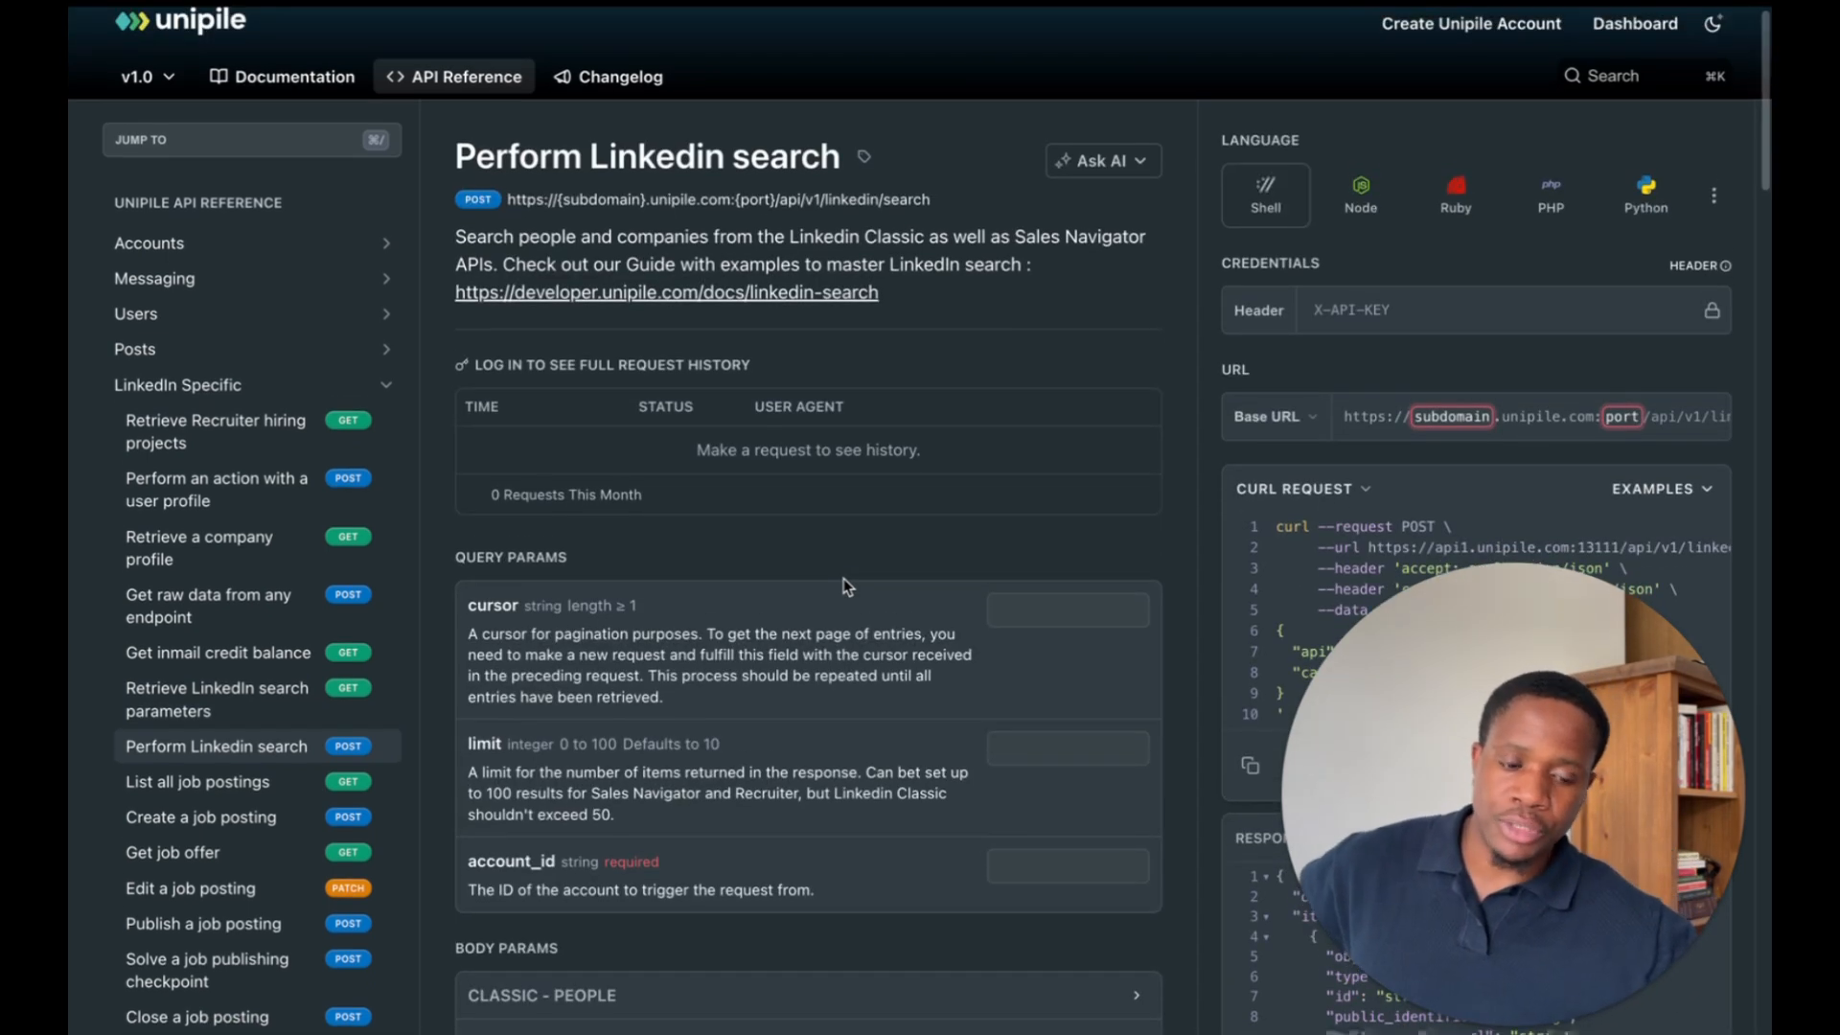
pyautogui.moveTo(108, 427)
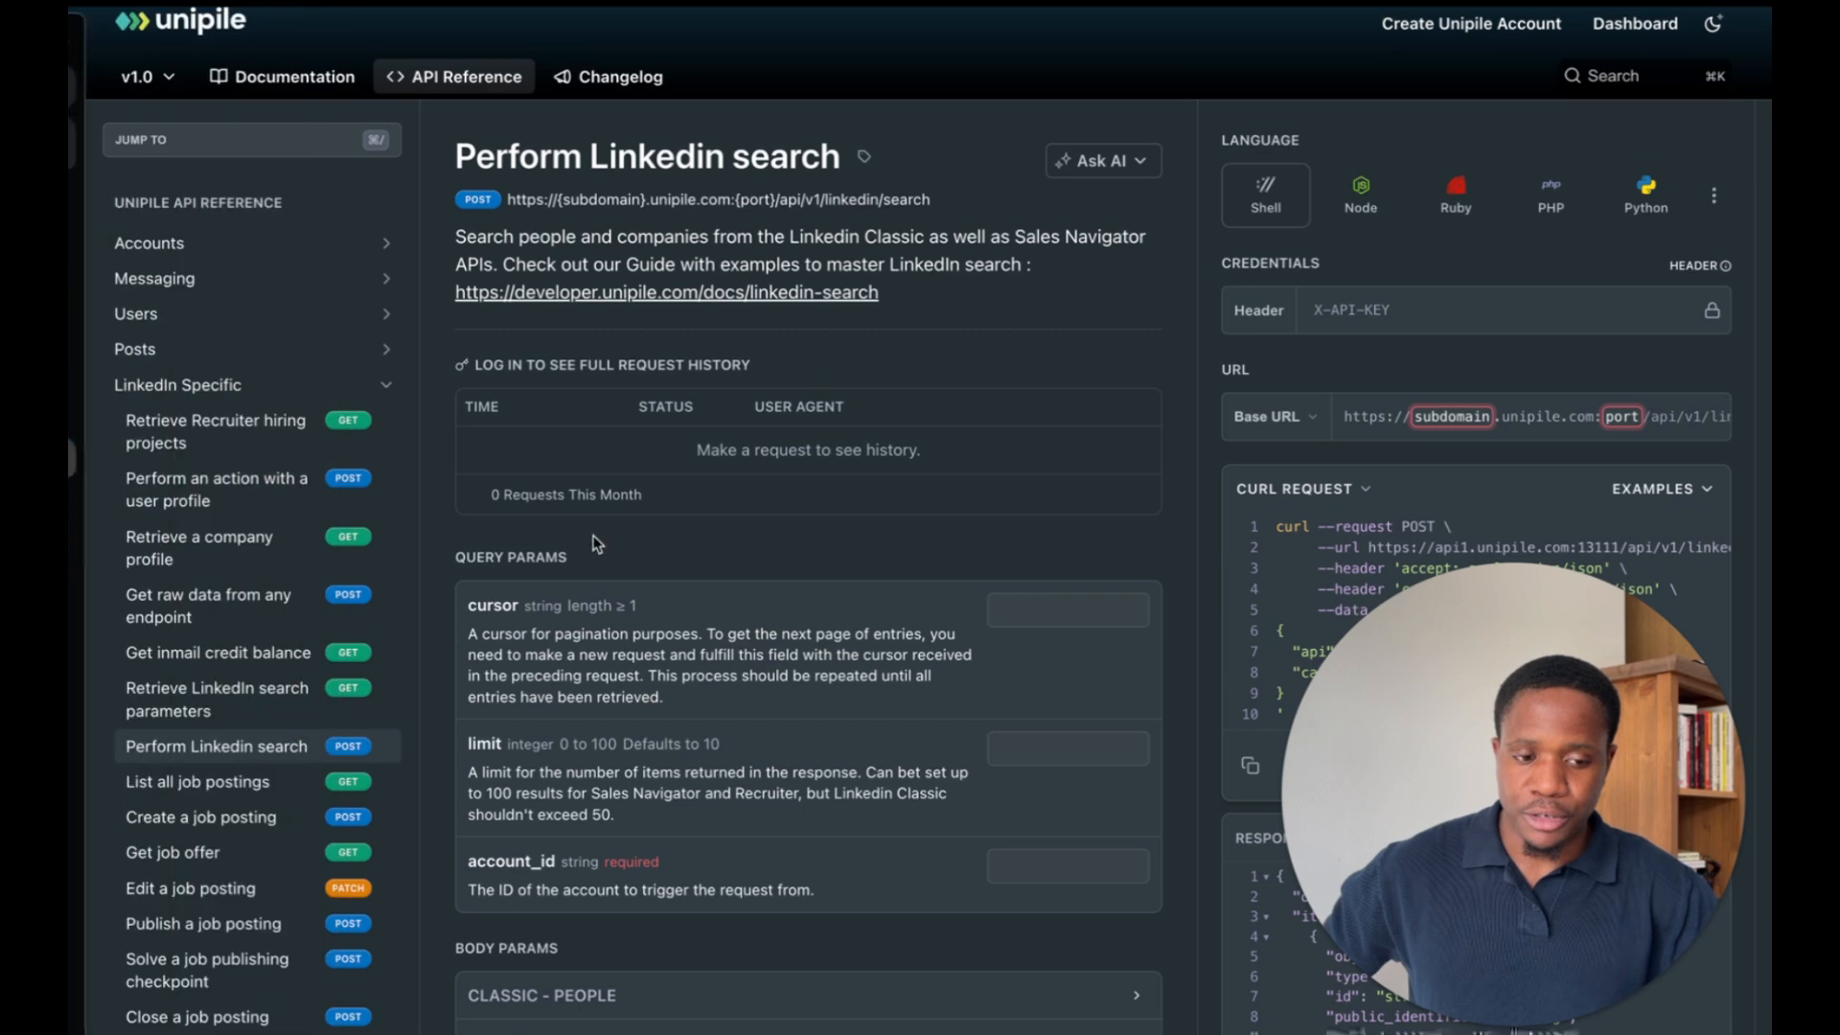
pyautogui.scroll(-3, 635, 635)
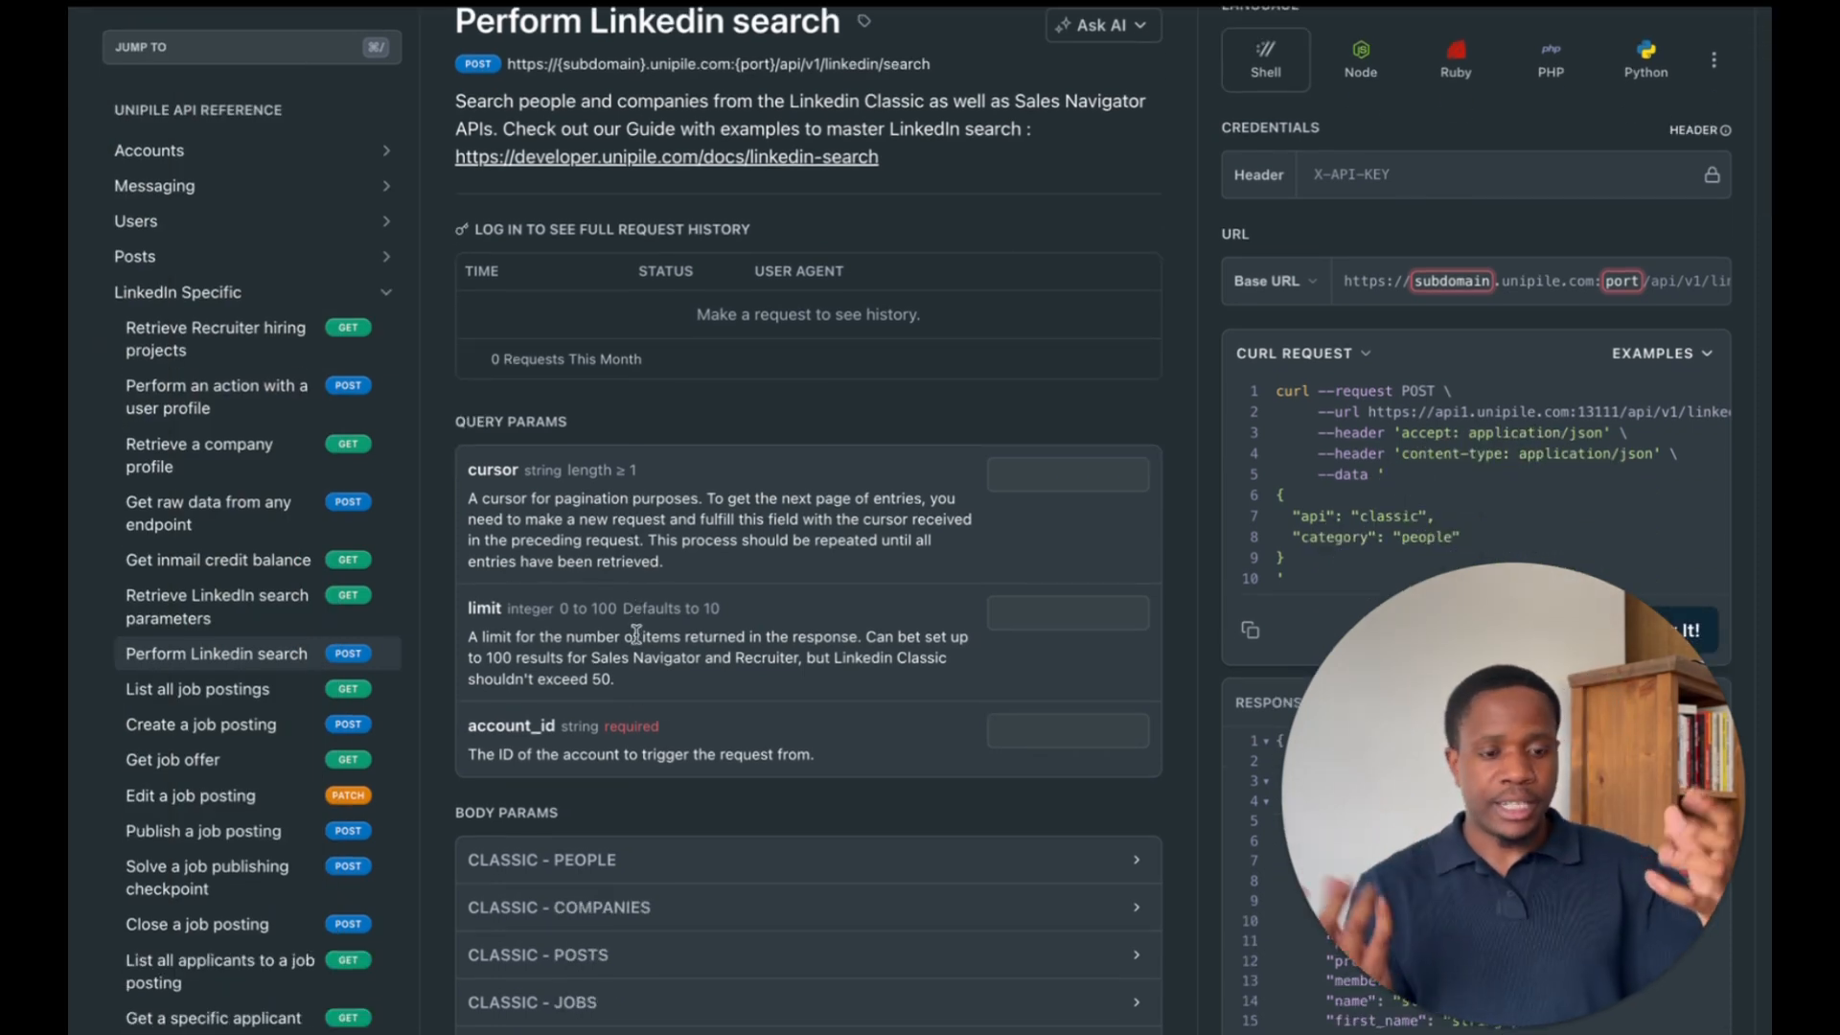
# Return to the filtered LinkedIn people search and copy the URL of the results page
pyautogui.moveTo(70, 575)
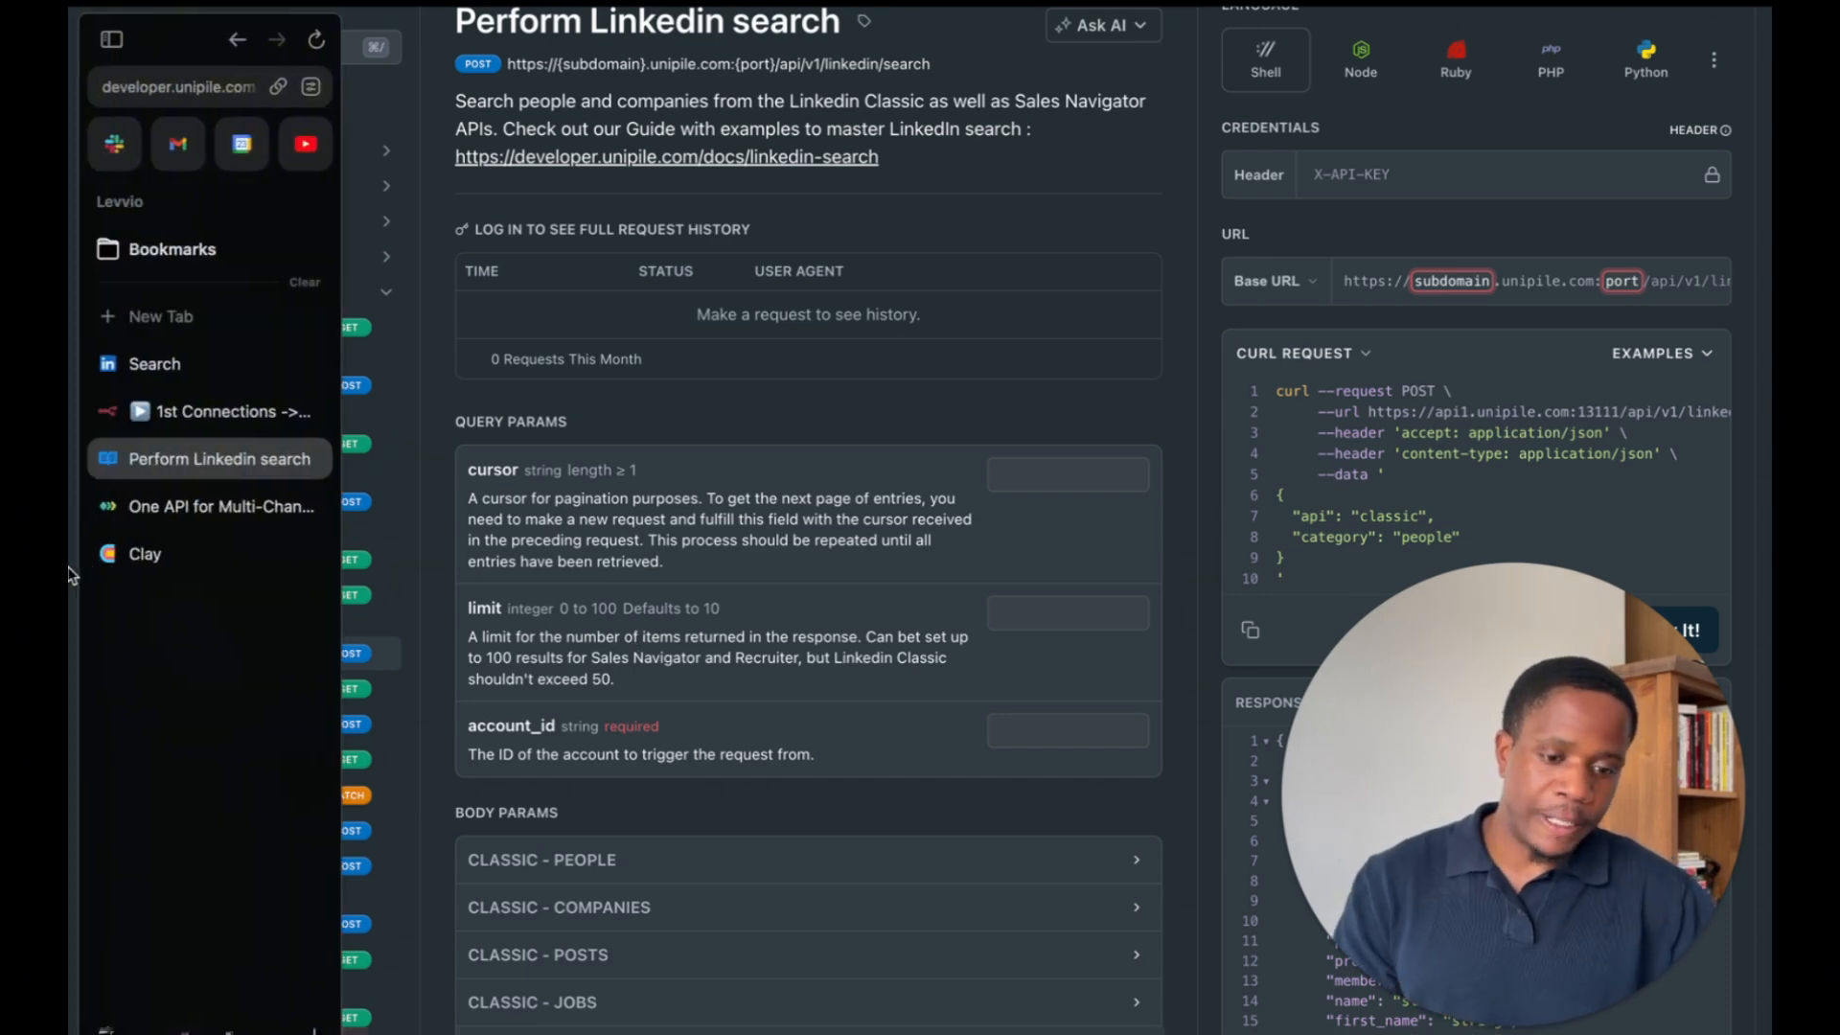
pyautogui.click(256, 371)
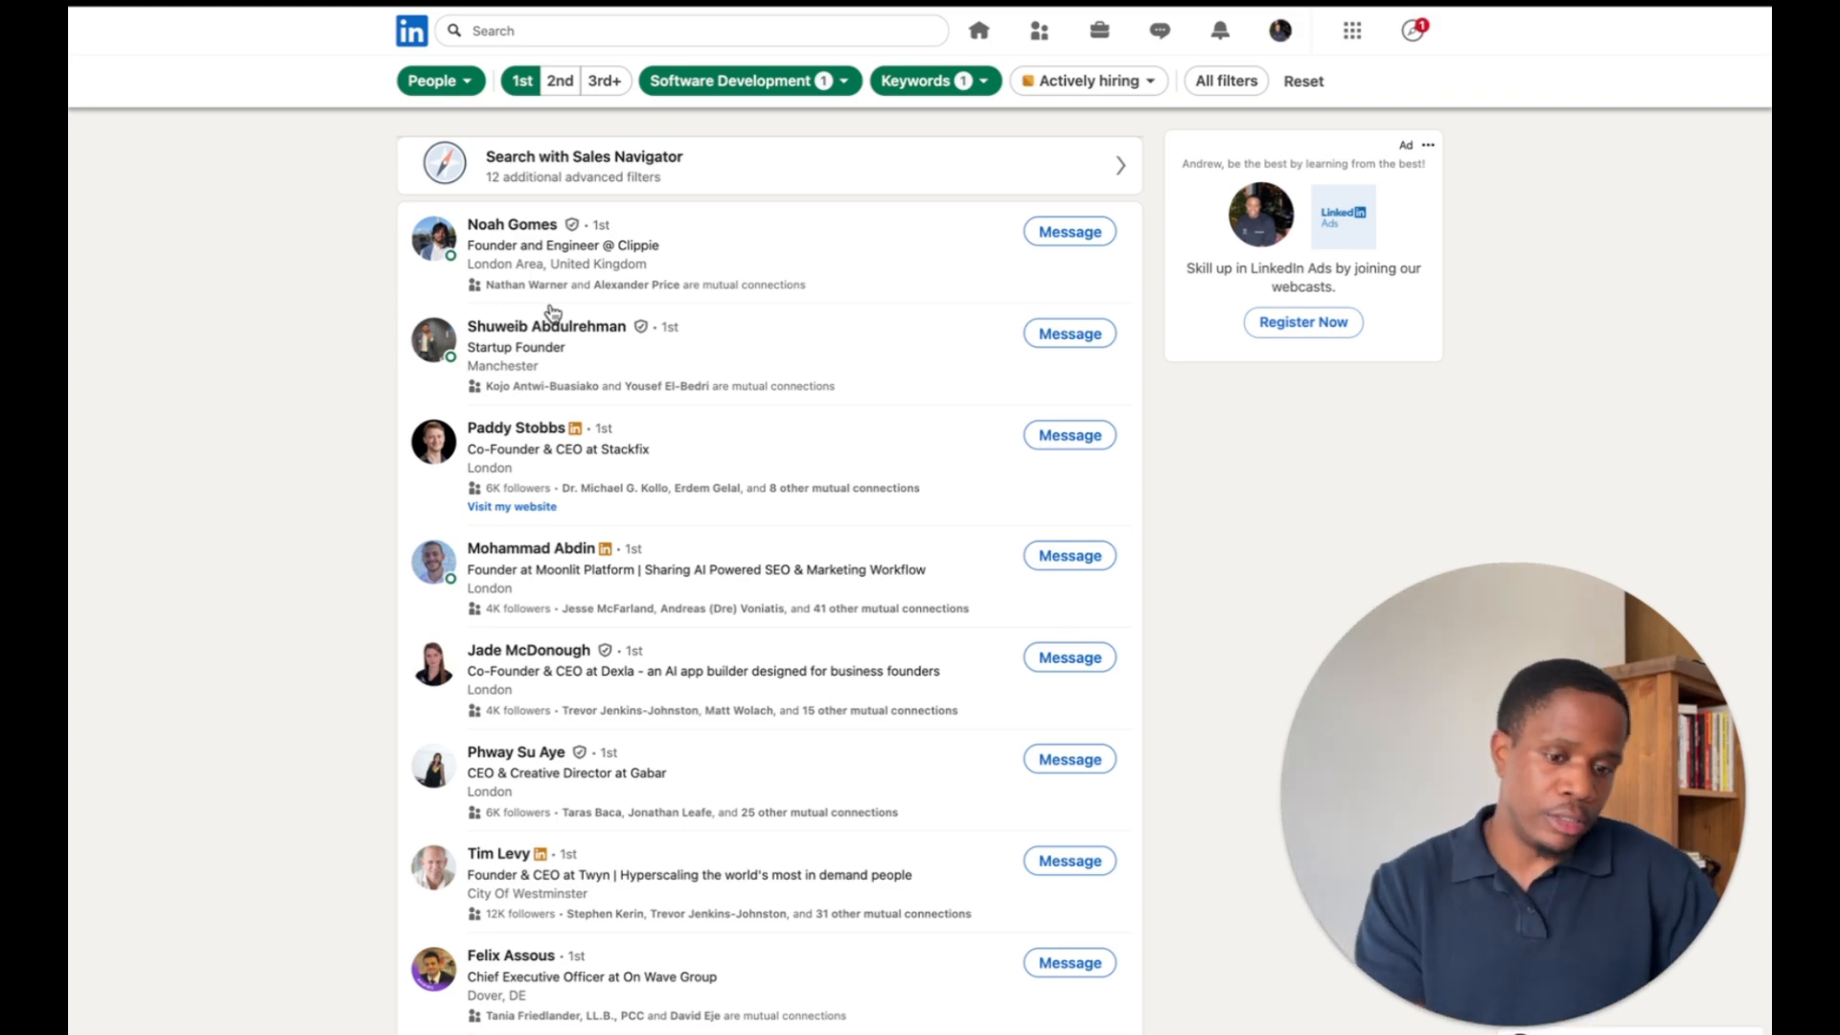
pyautogui.moveTo(71, 307)
pyautogui.click(272, 87)
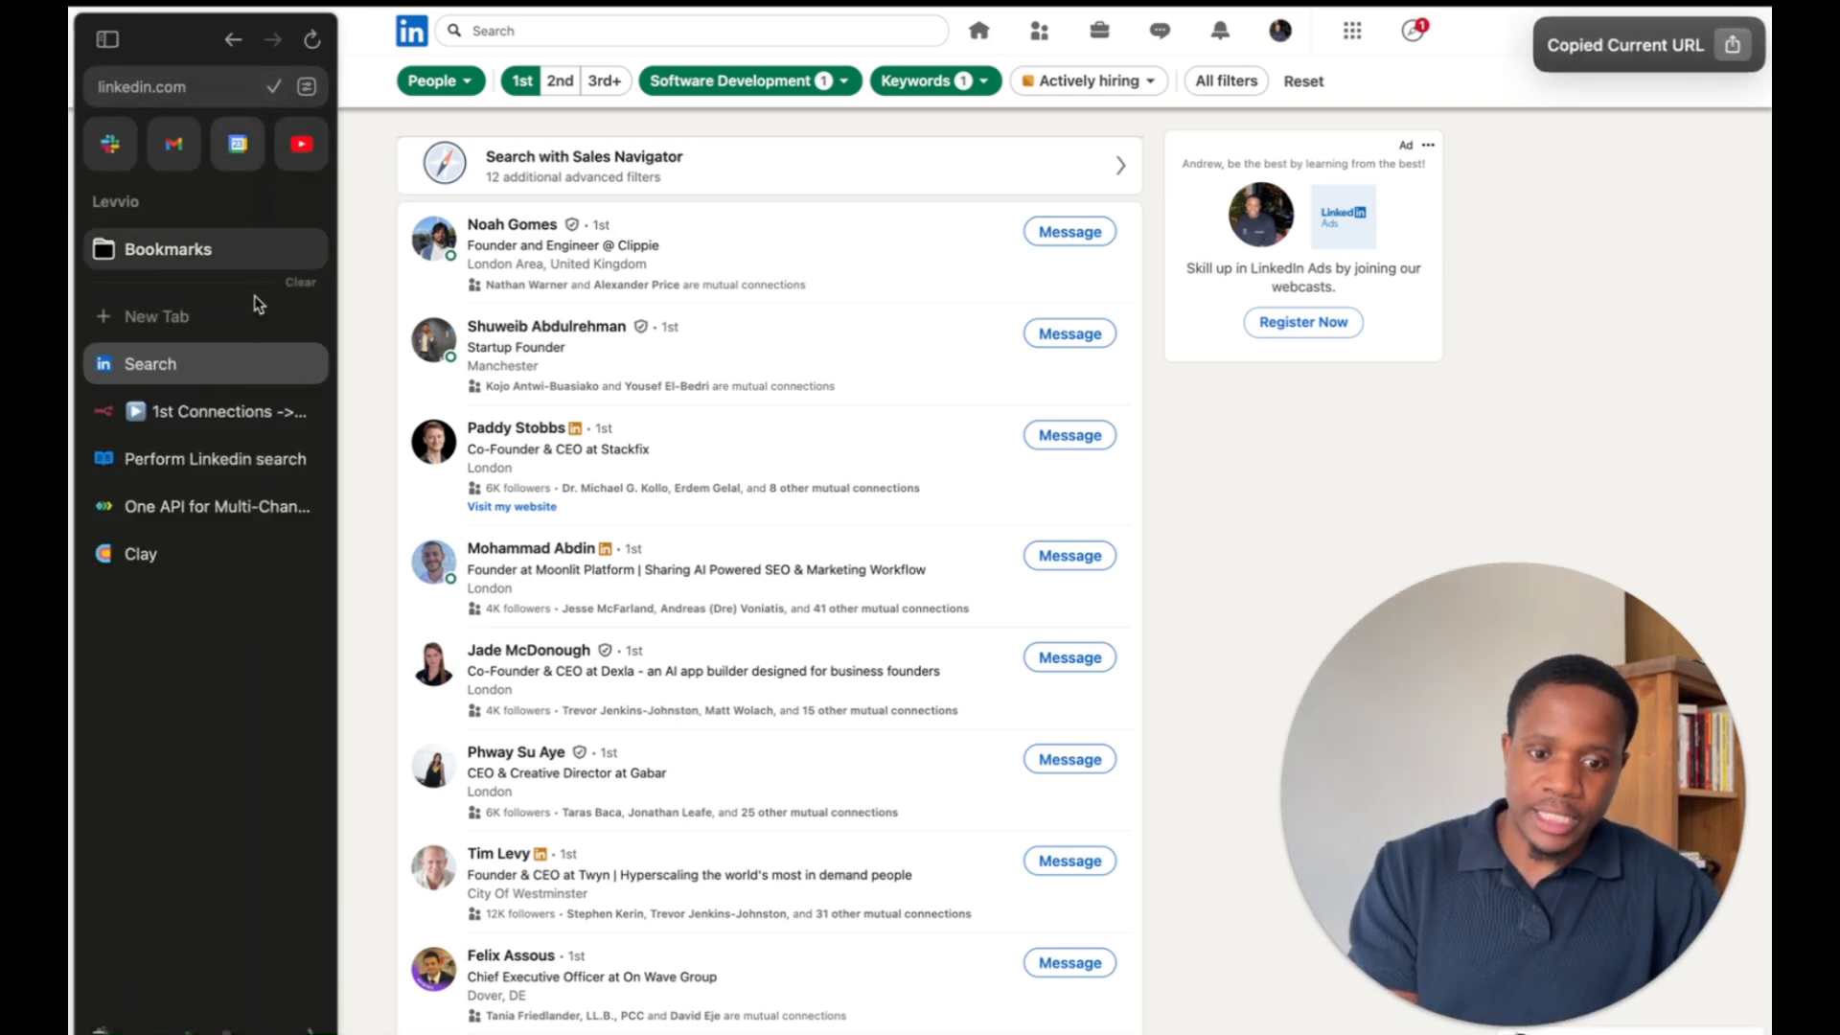
# Switch to Postman and replace the "url" value in the Search: URL request body with the copied LinkedIn search URL
pyautogui.hotkey('ctrl', 'Left')
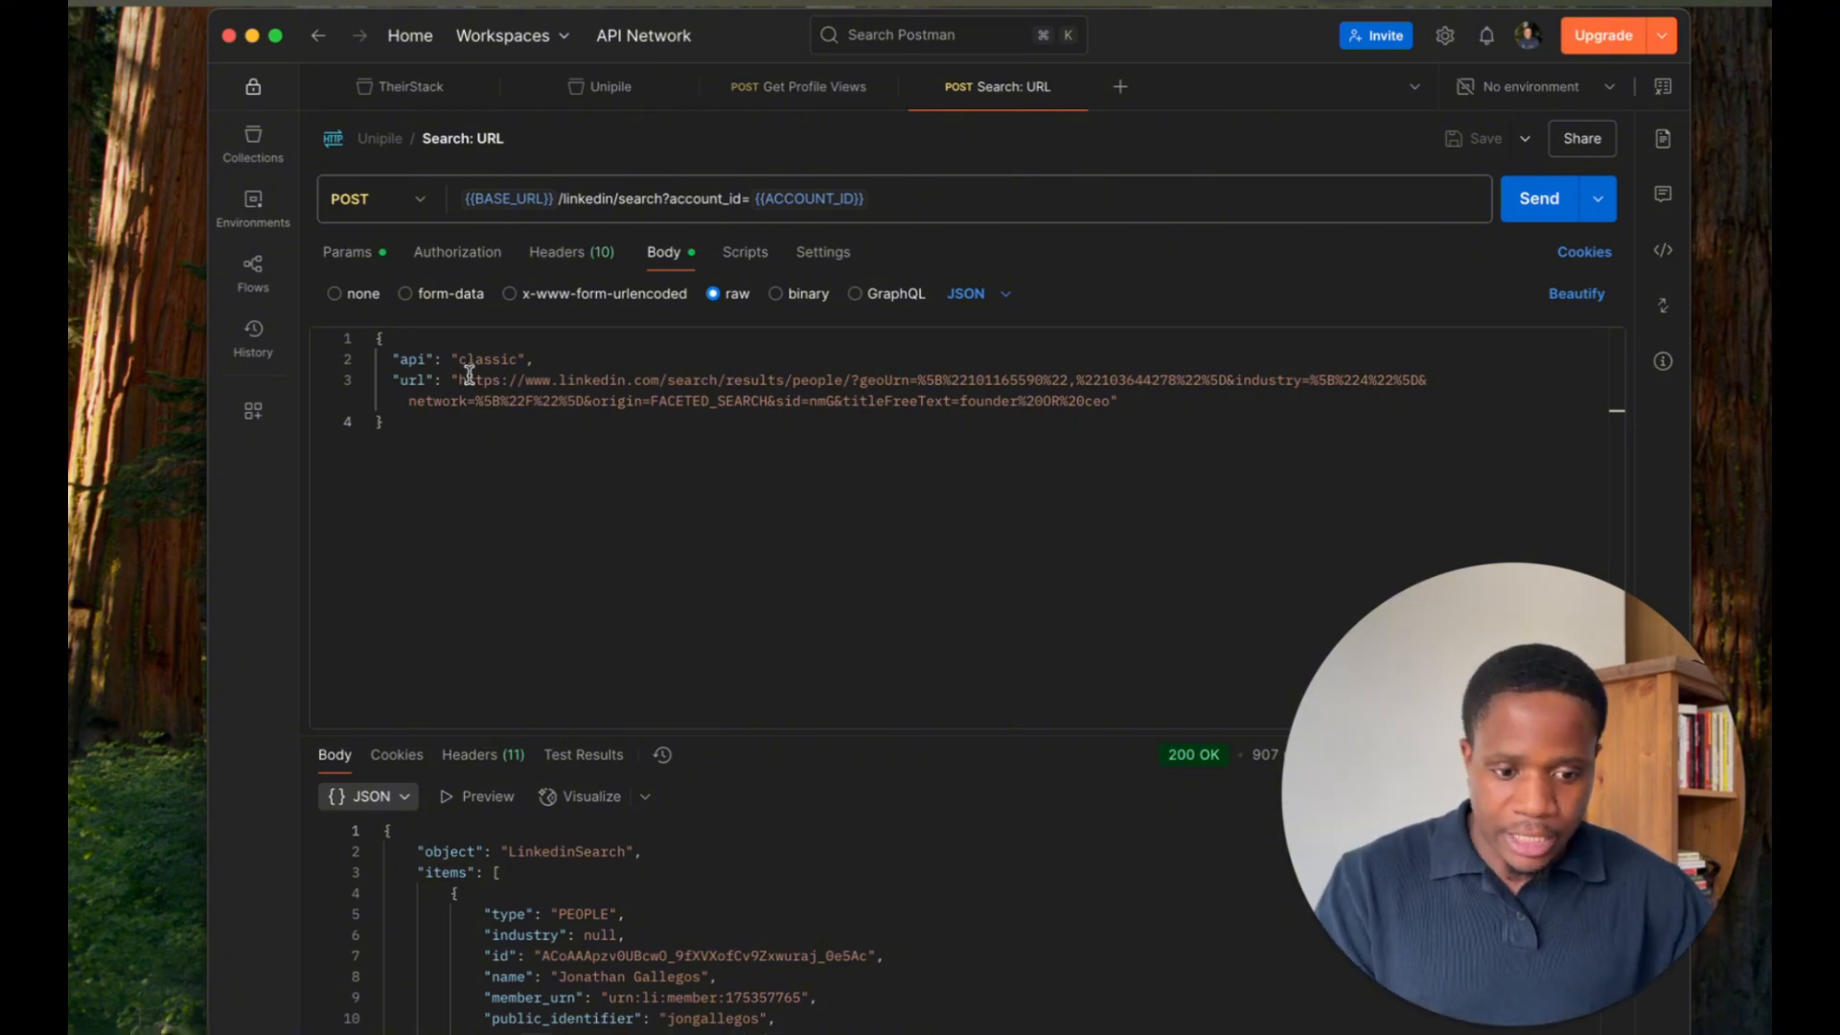
pyautogui.moveTo(458, 379); pyautogui.dragTo(1106, 402)
pyautogui.press('BackSpace')
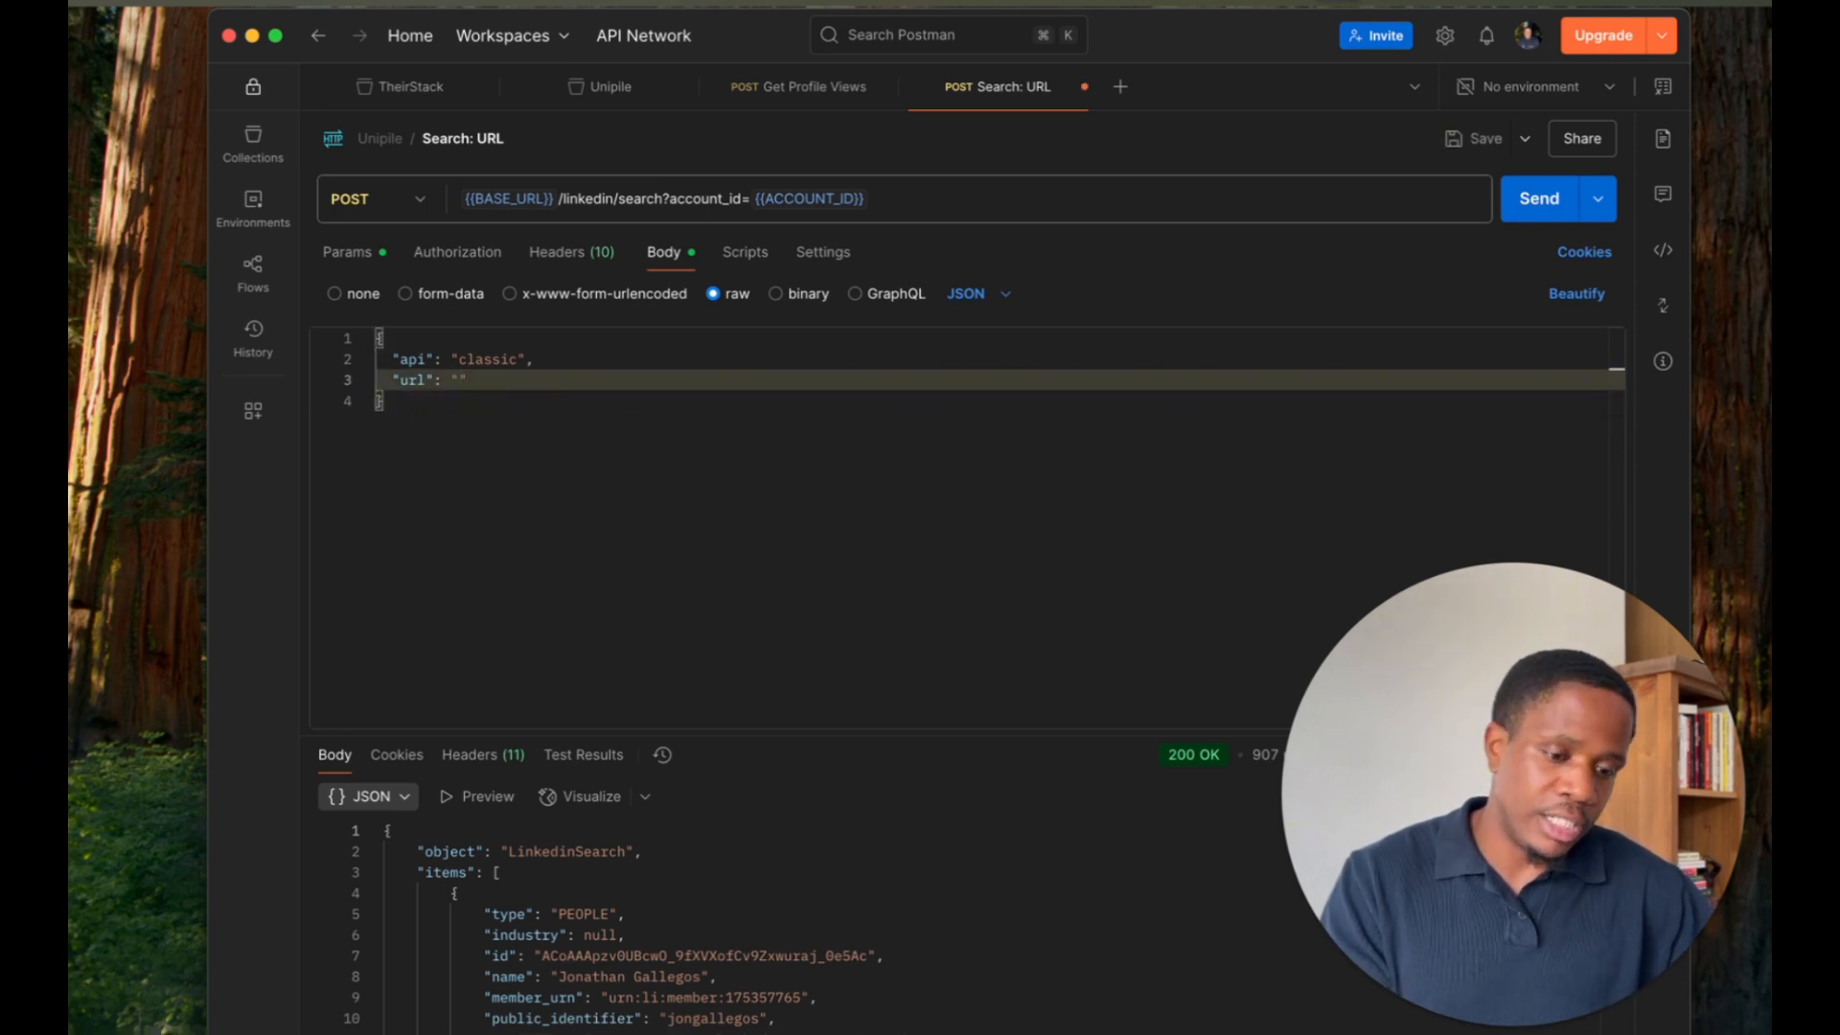
pyautogui.press('super+v')
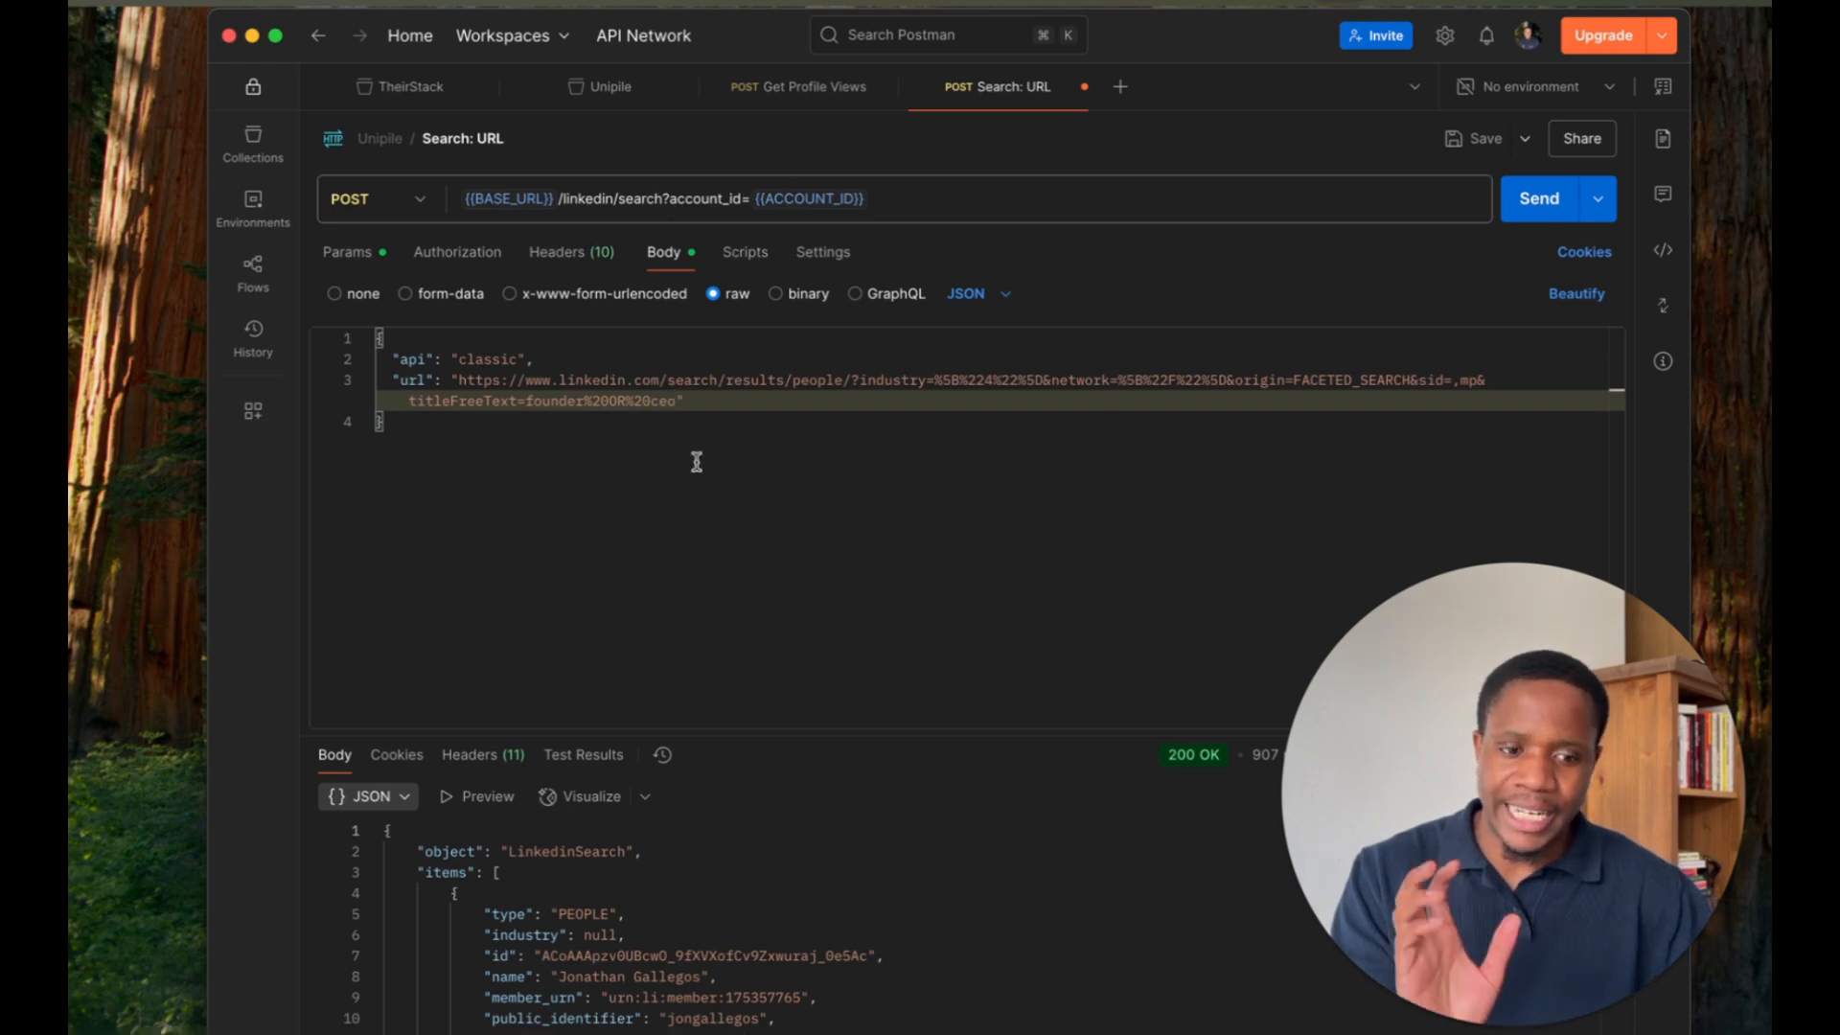
# Switch to the Unipile Perform Linkedin search reference and highlight the api/v1/linkedin/search part of its endpoint
pyautogui.hotkey('ctrl', 'Right')
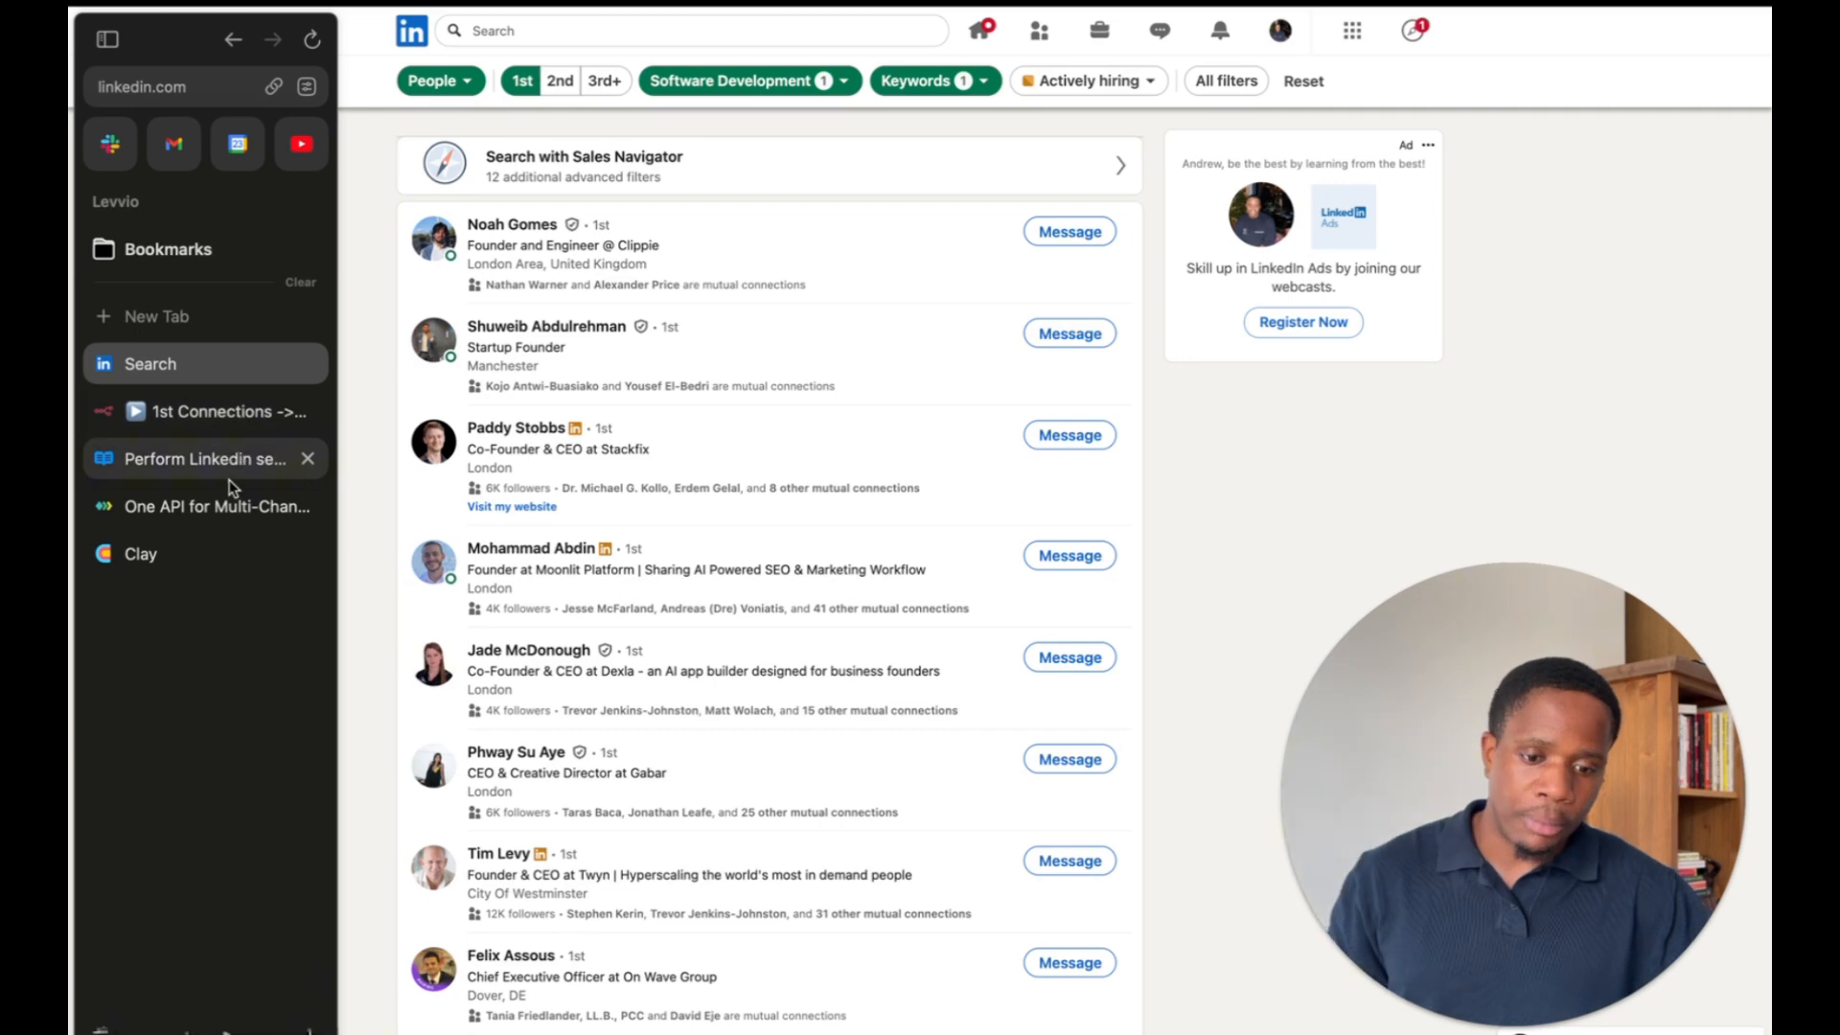
pyautogui.click(227, 488)
pyautogui.click(220, 459)
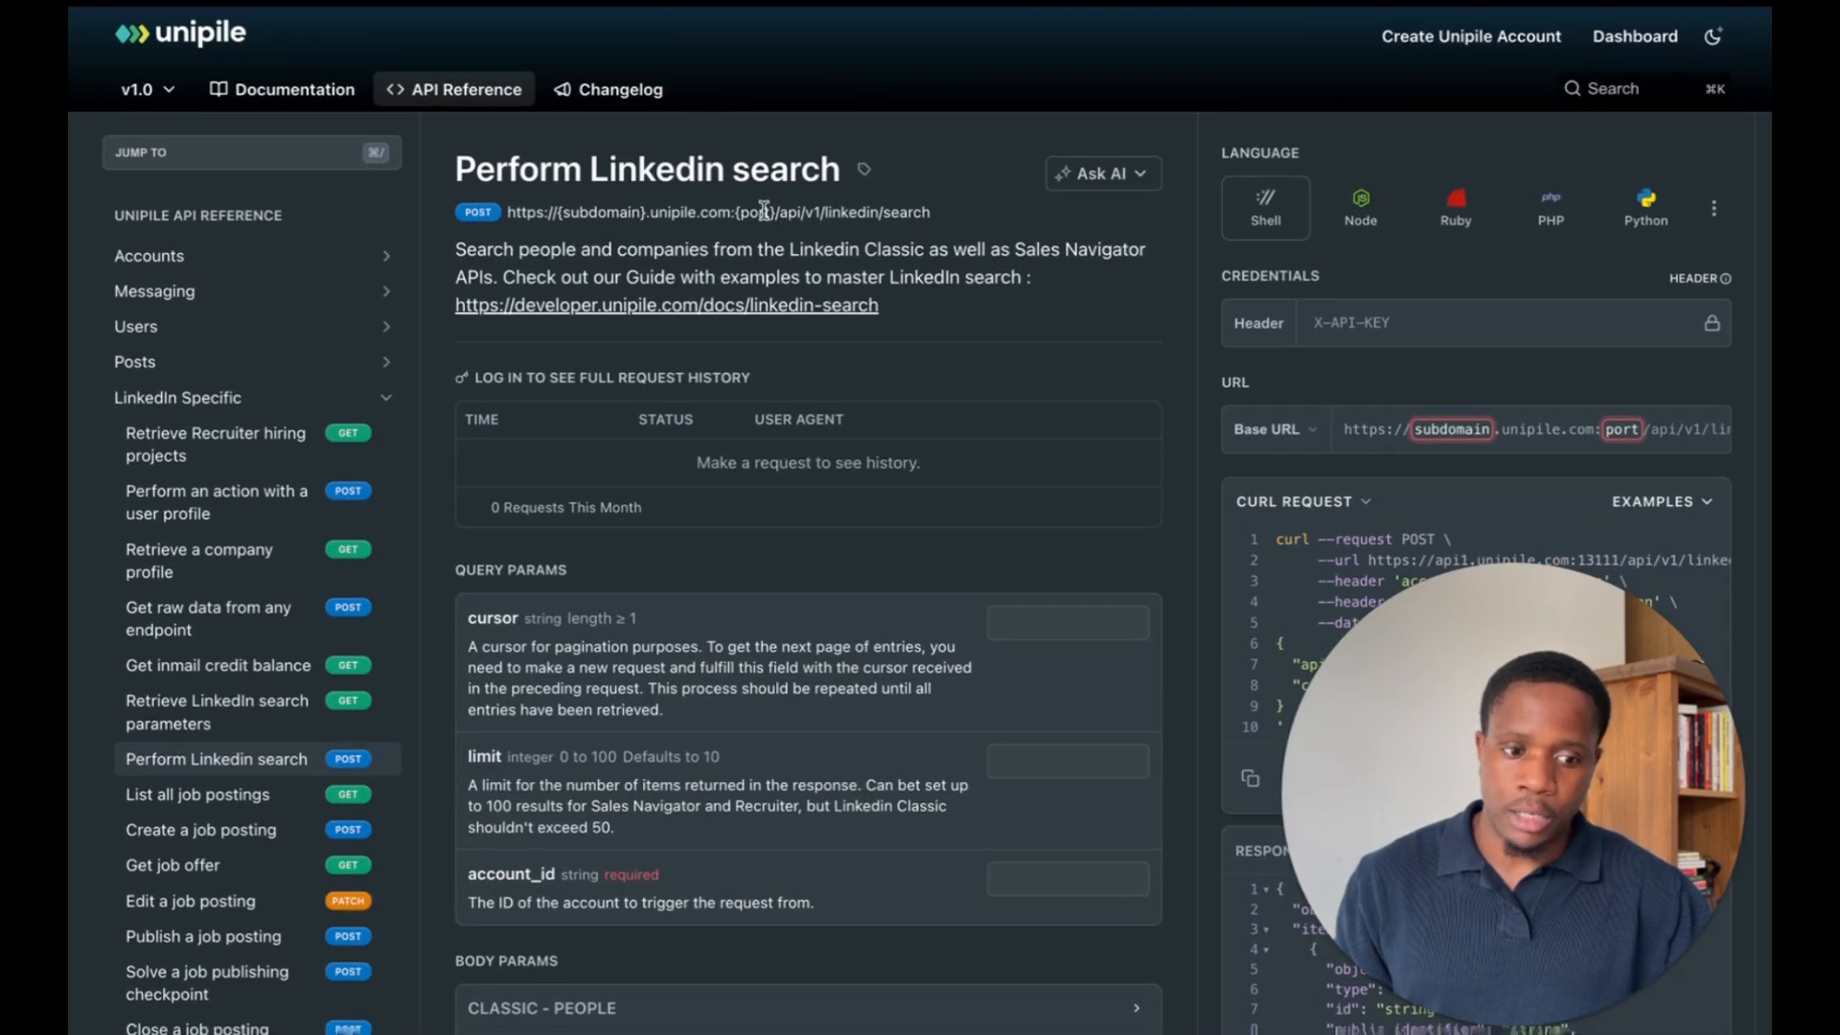
pyautogui.moveTo(933, 213); pyautogui.dragTo(783, 219)
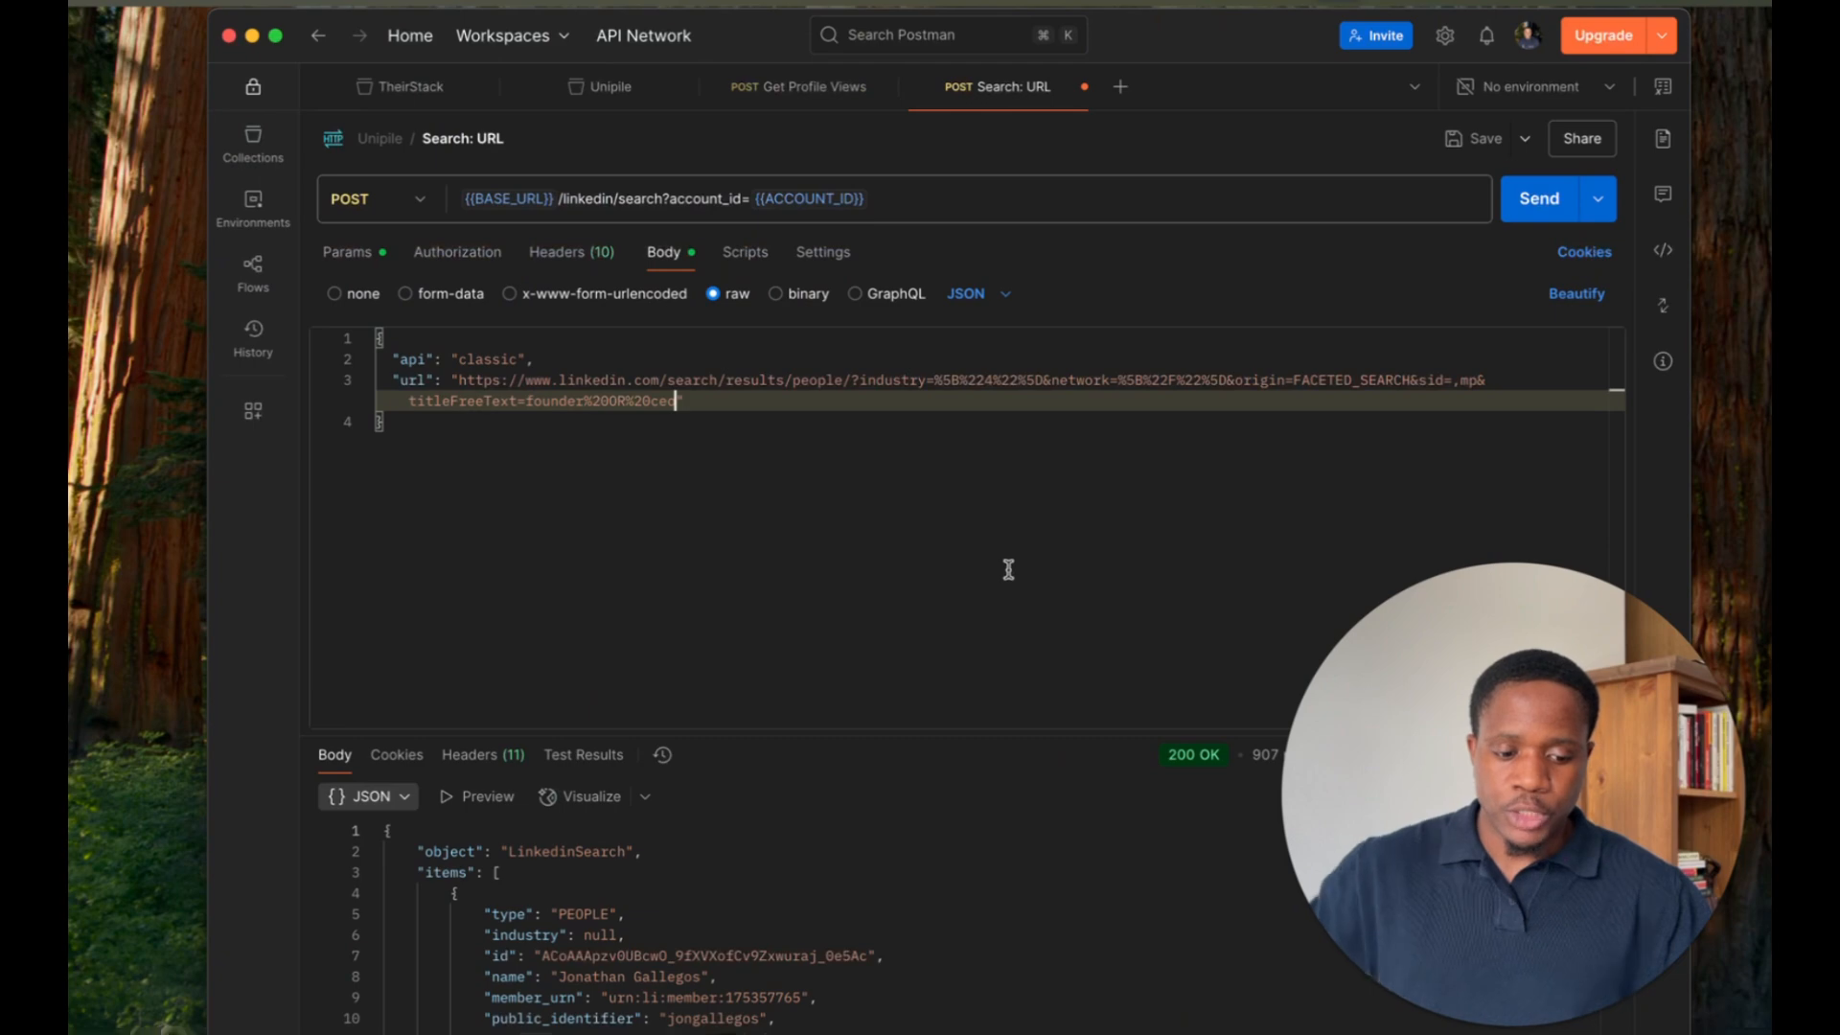
# Save and send the Search: URL request in Postman, and enlarge the response area to read the returned profiles
pyautogui.press('super+s')
pyautogui.press('super+Return')
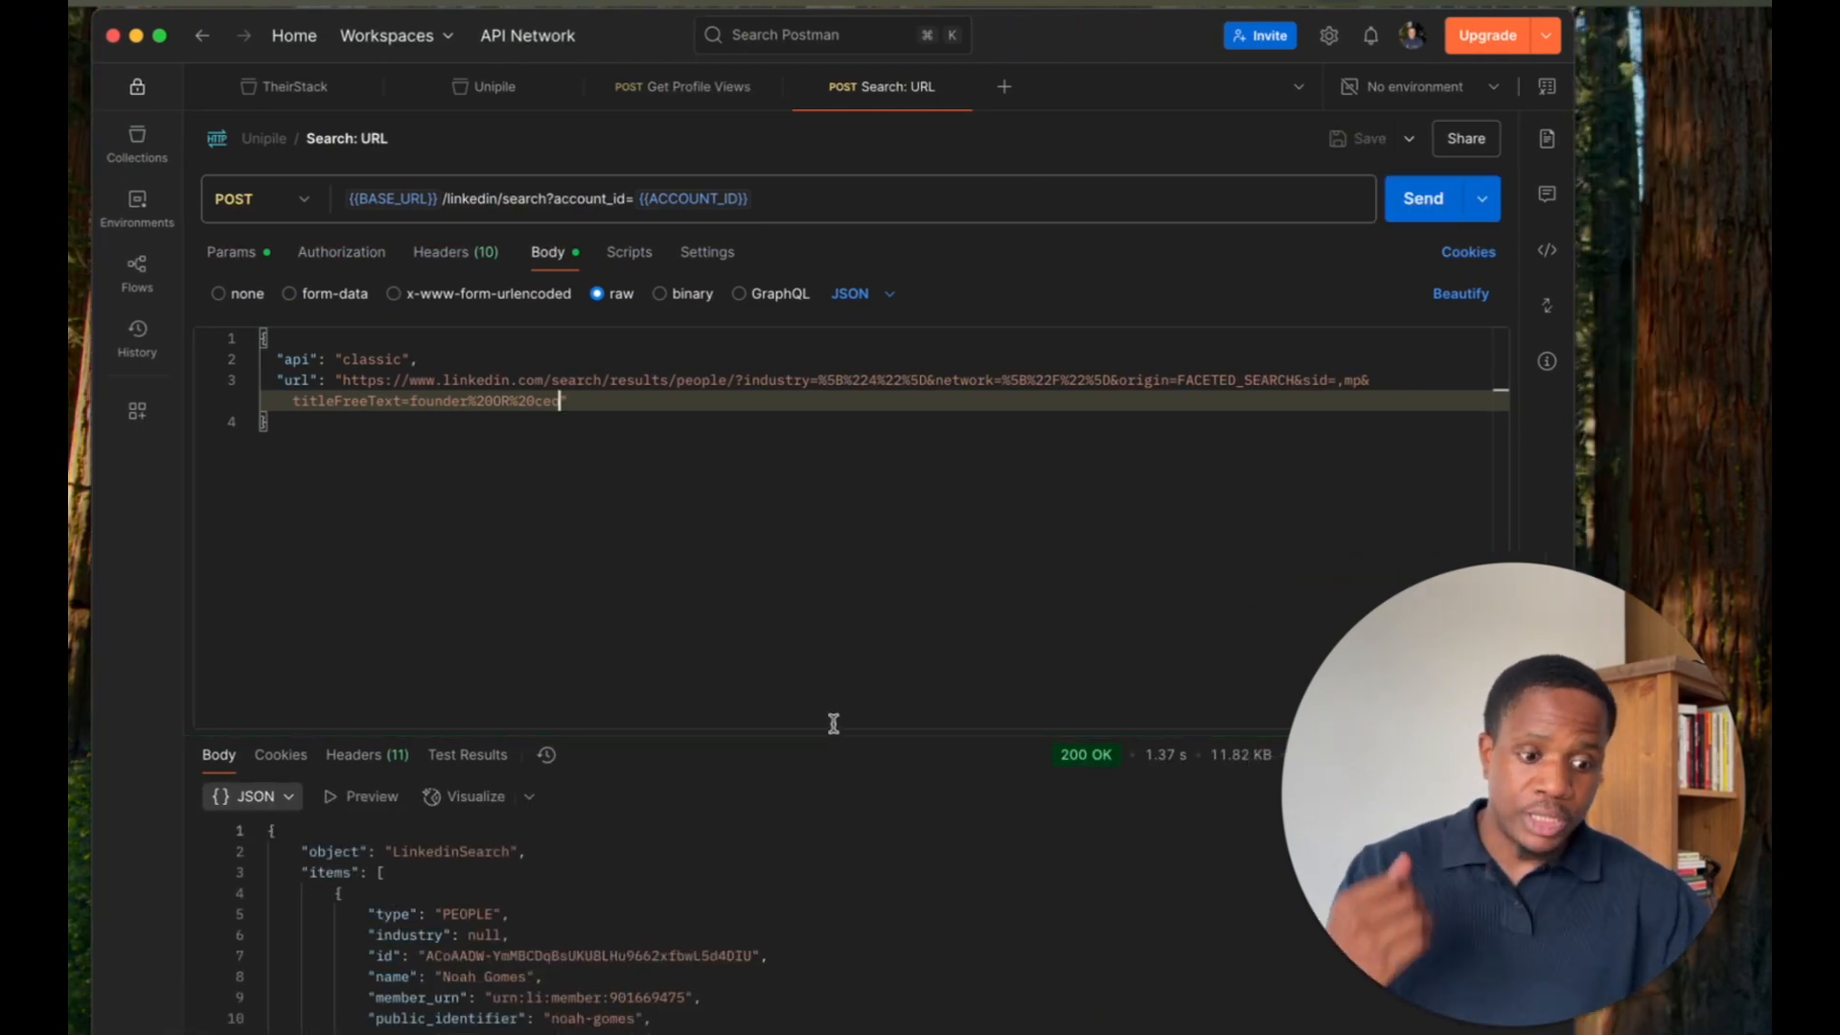
pyautogui.moveTo(829, 736); pyautogui.dragTo(892, 564)
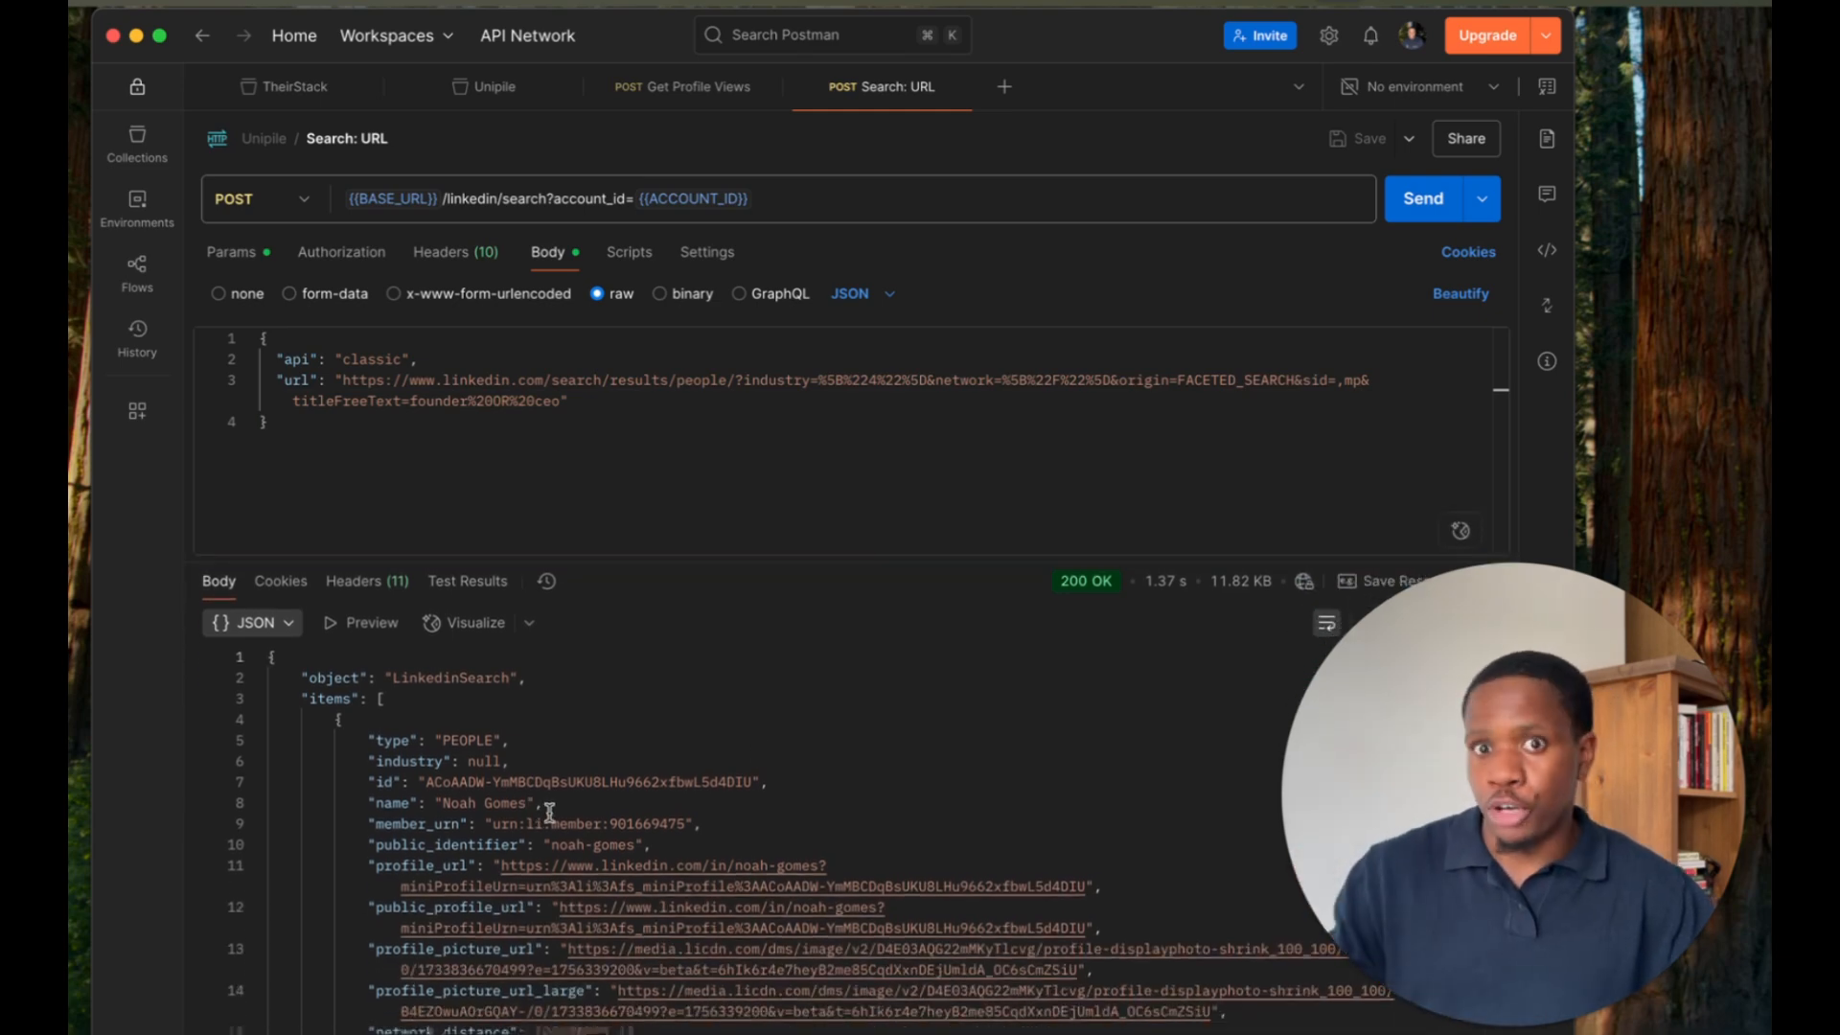
# Compare the filtered LinkedIn people results with the profiles returned in the Postman Search: URL response
pyautogui.hotkey('ctrl', 'Right')
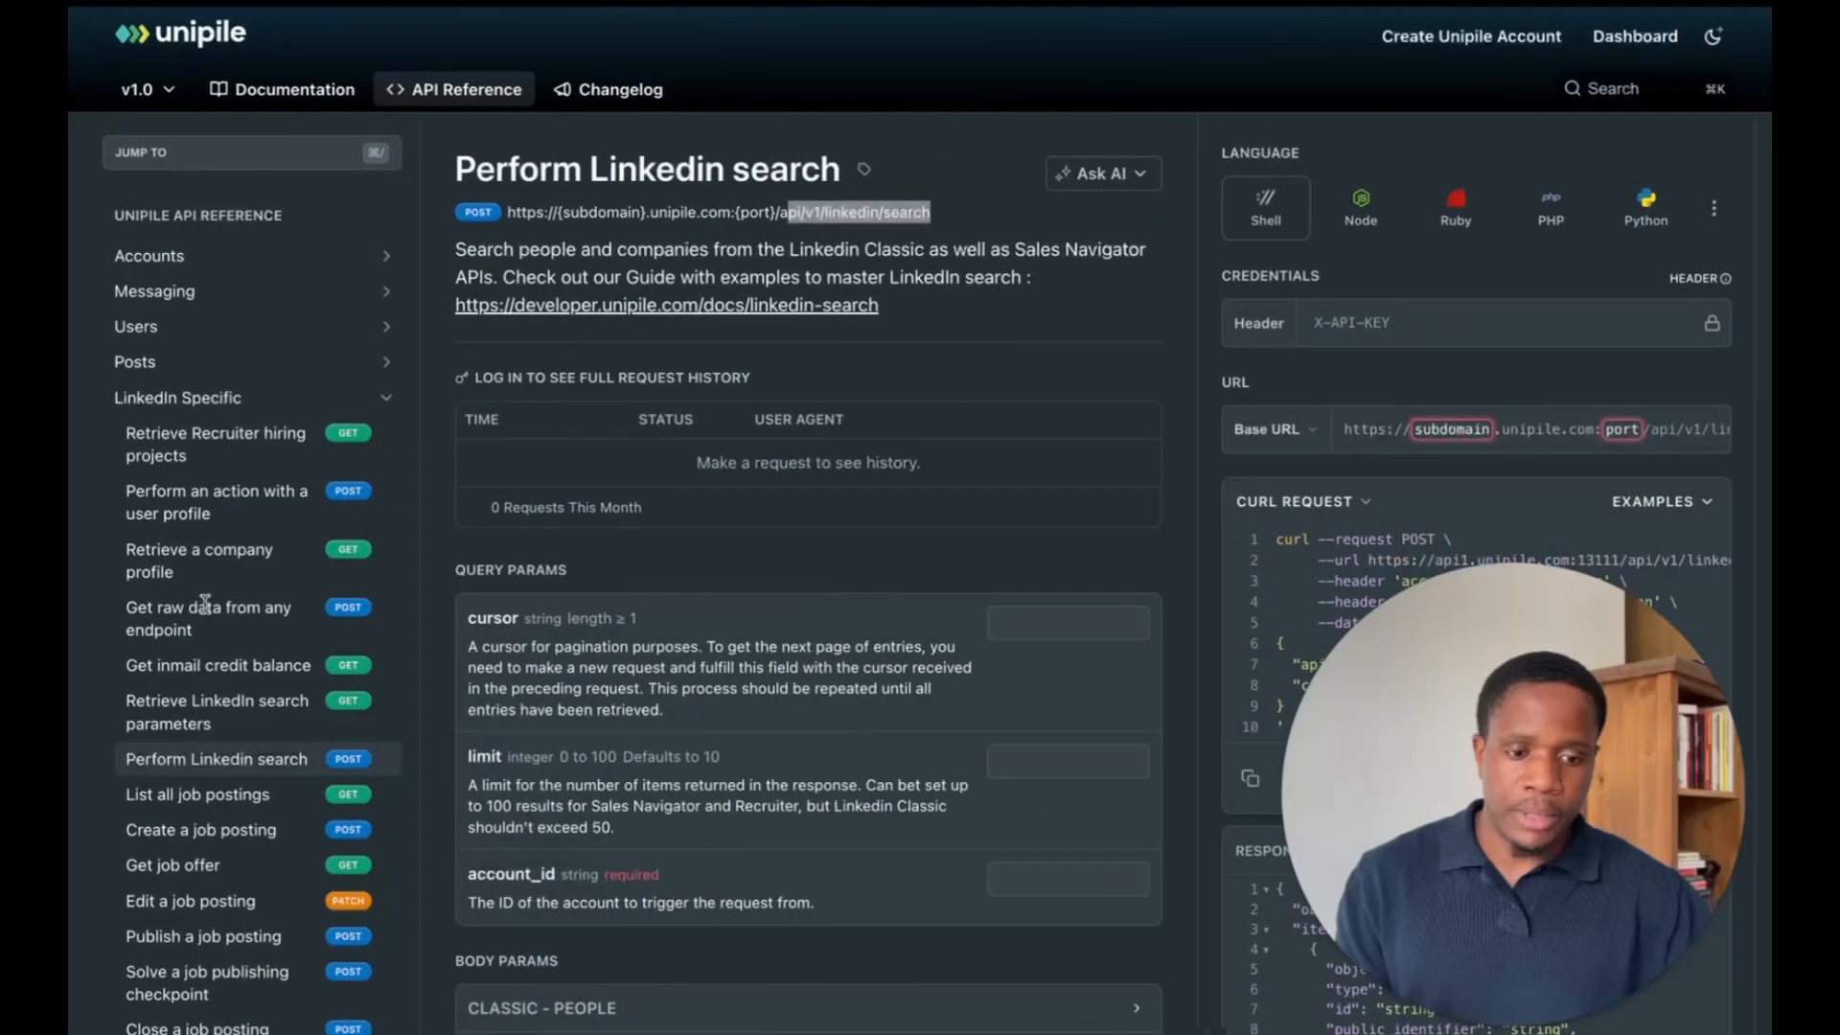
pyautogui.moveTo(179, 602)
pyautogui.click(242, 363)
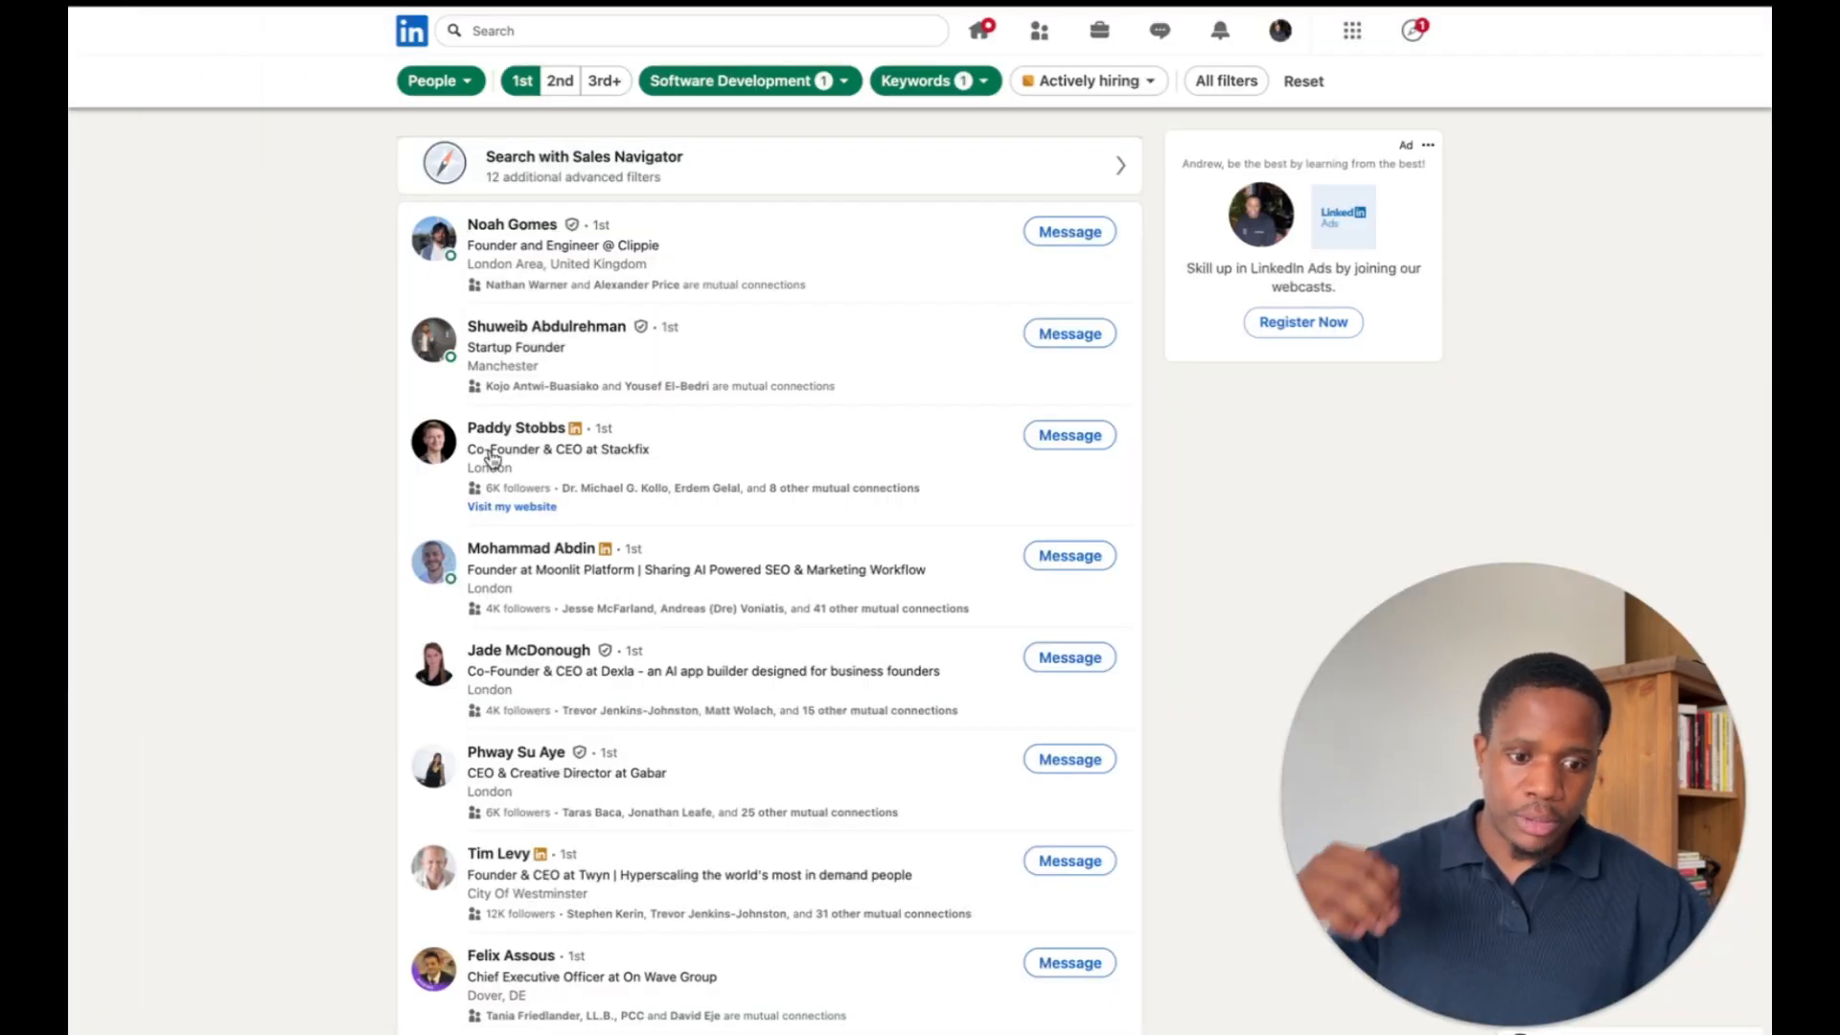
pyautogui.hotkey('ctrl', 'Left')
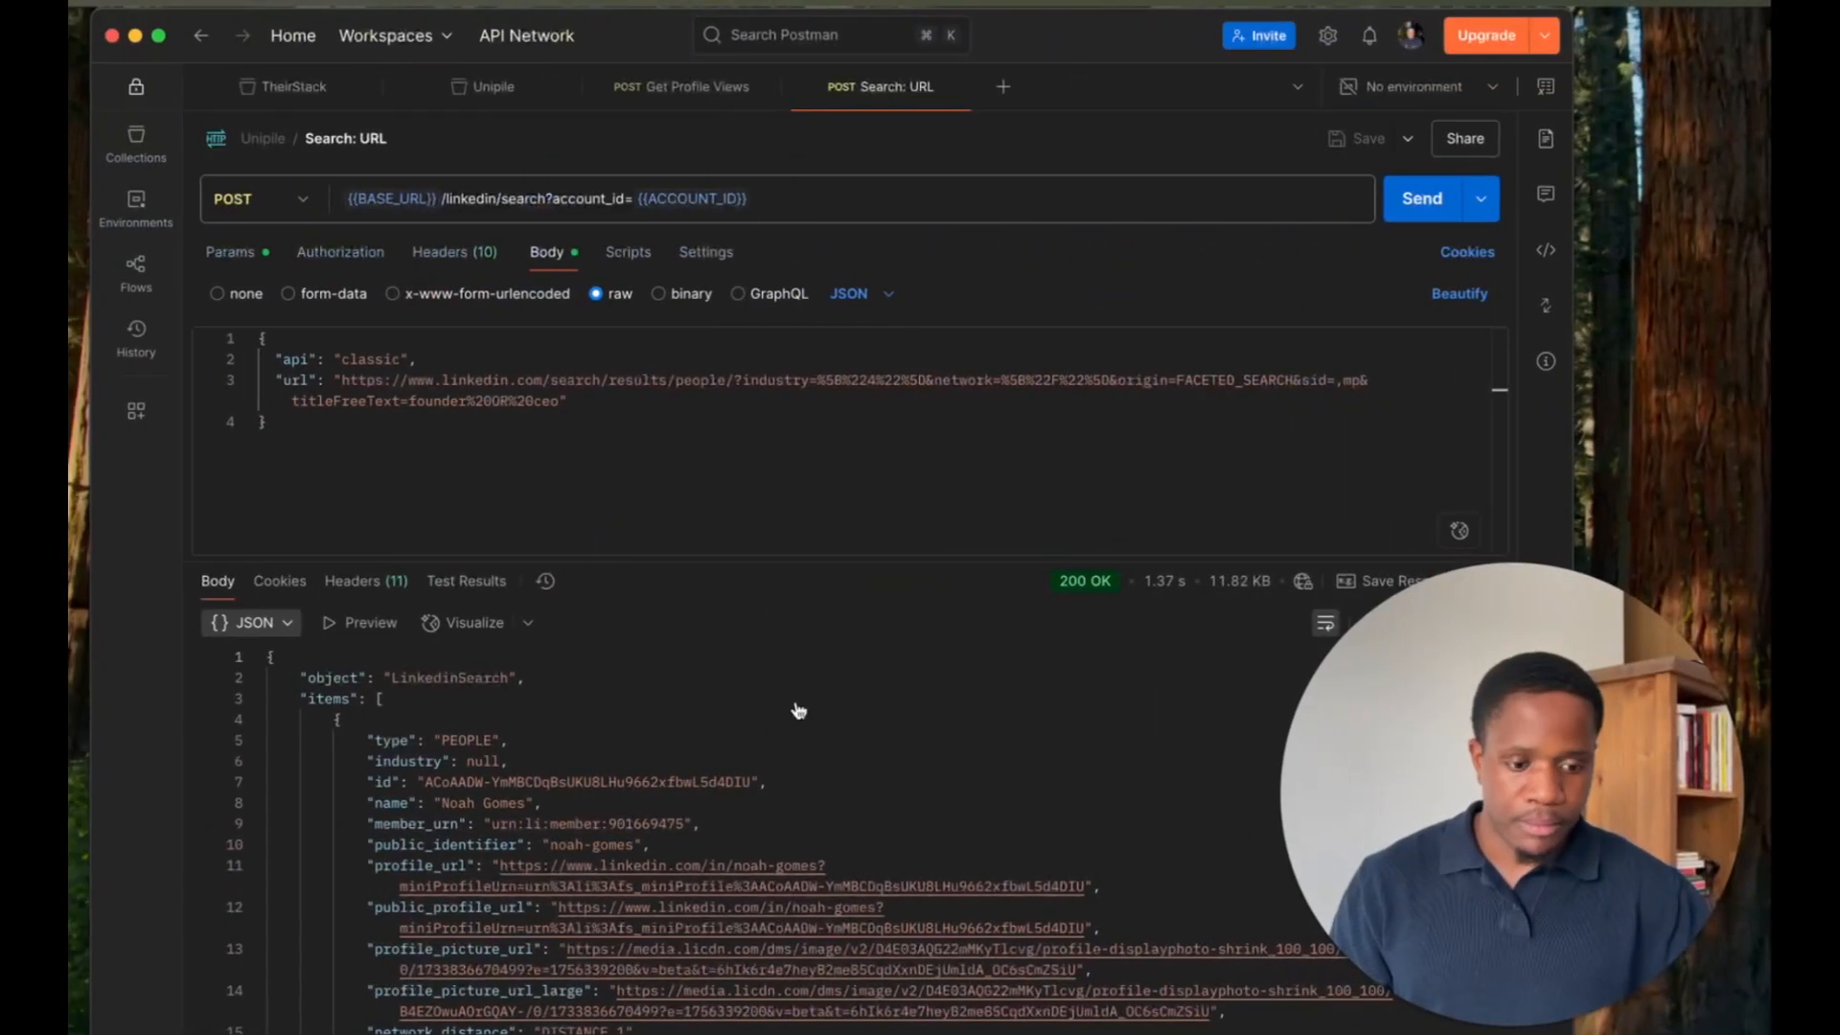
pyautogui.scroll(-10, 764, 759)
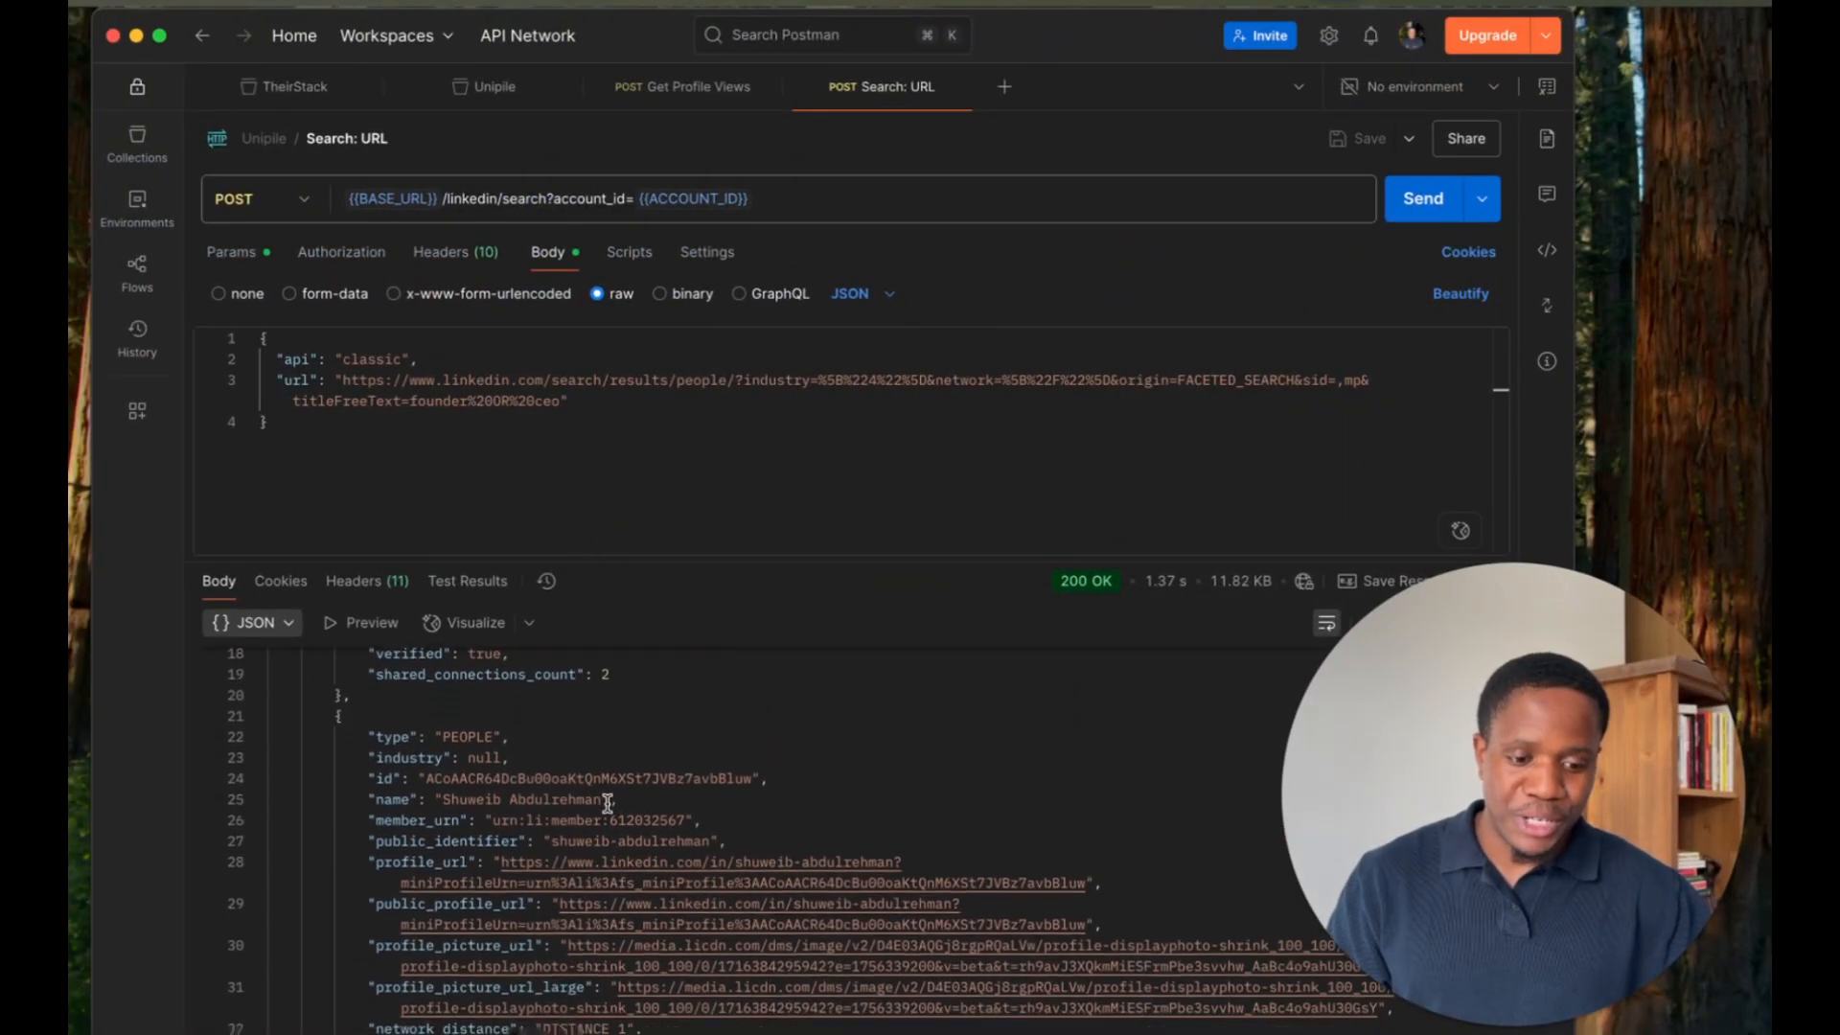
pyautogui.scroll(-15, 559, 826)
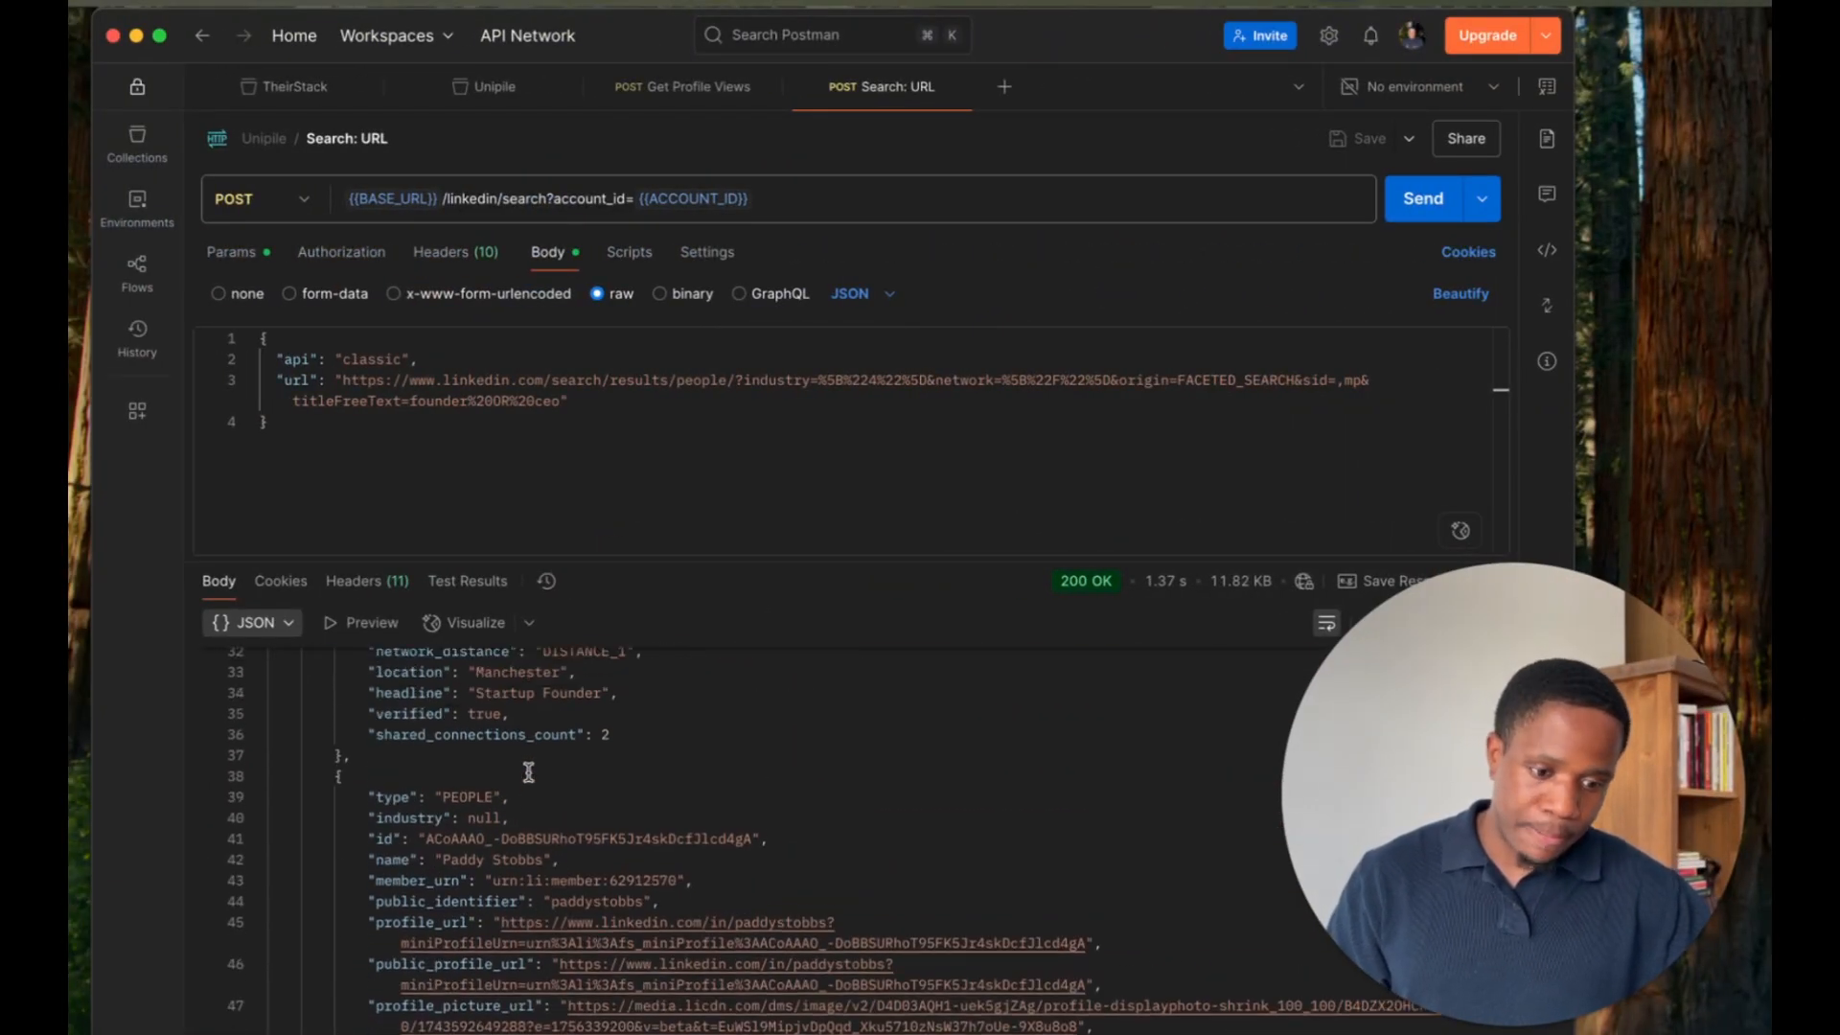
pyautogui.scroll(20, 528, 773)
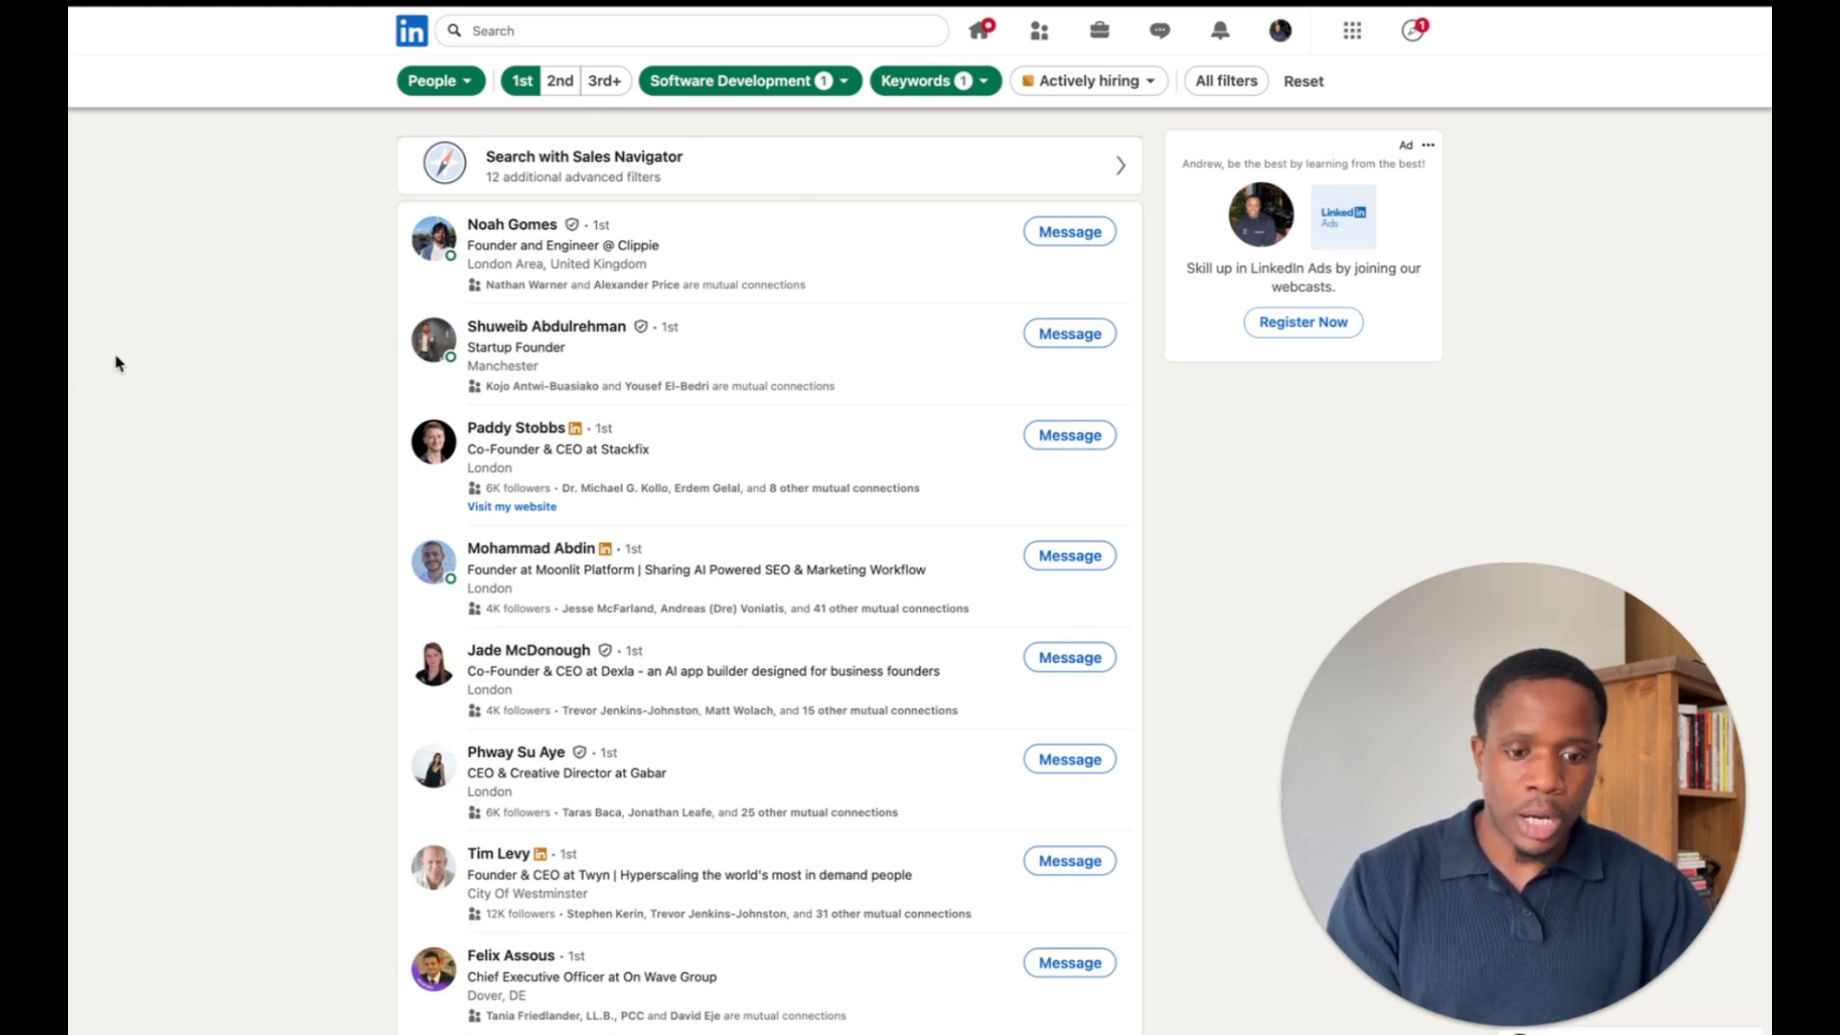
# Switch to the n8n 1st Connections workflow and move the Send To Clay Table node closer to Split Out
pyautogui.moveTo(69, 427)
pyautogui.click(192, 411)
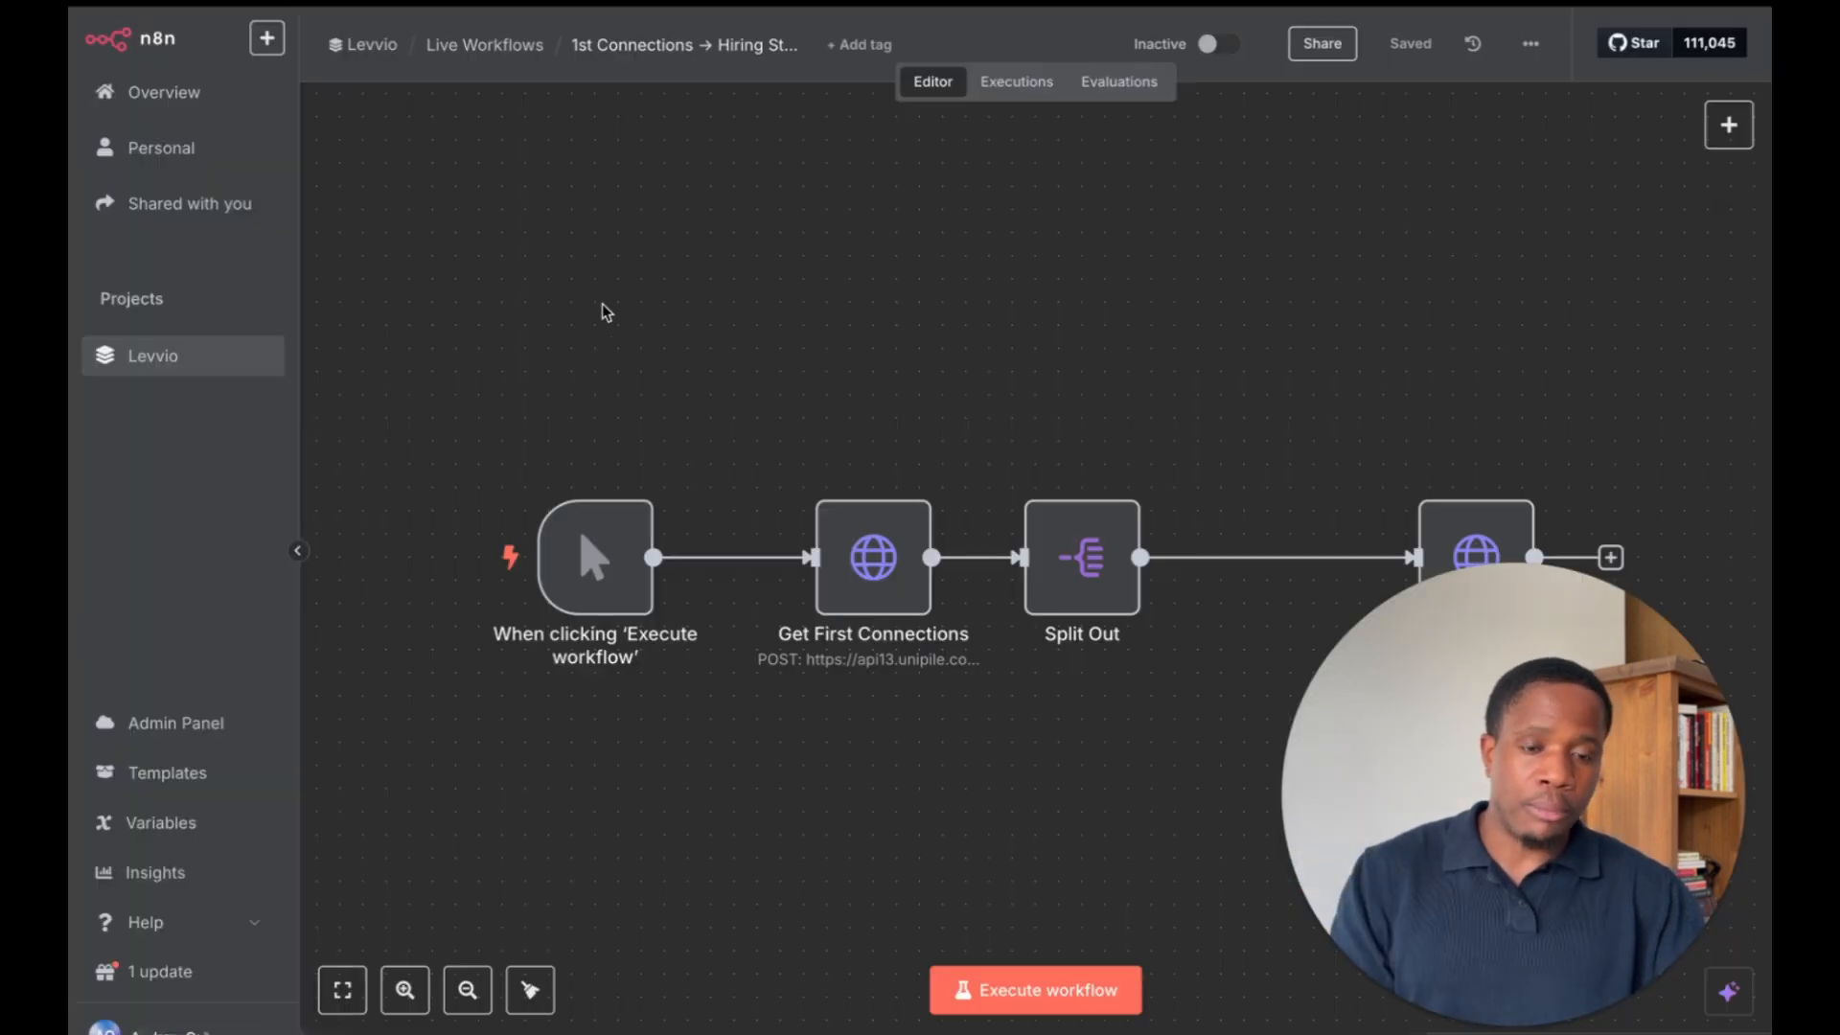
pyautogui.hscroll(3, 602, 303)
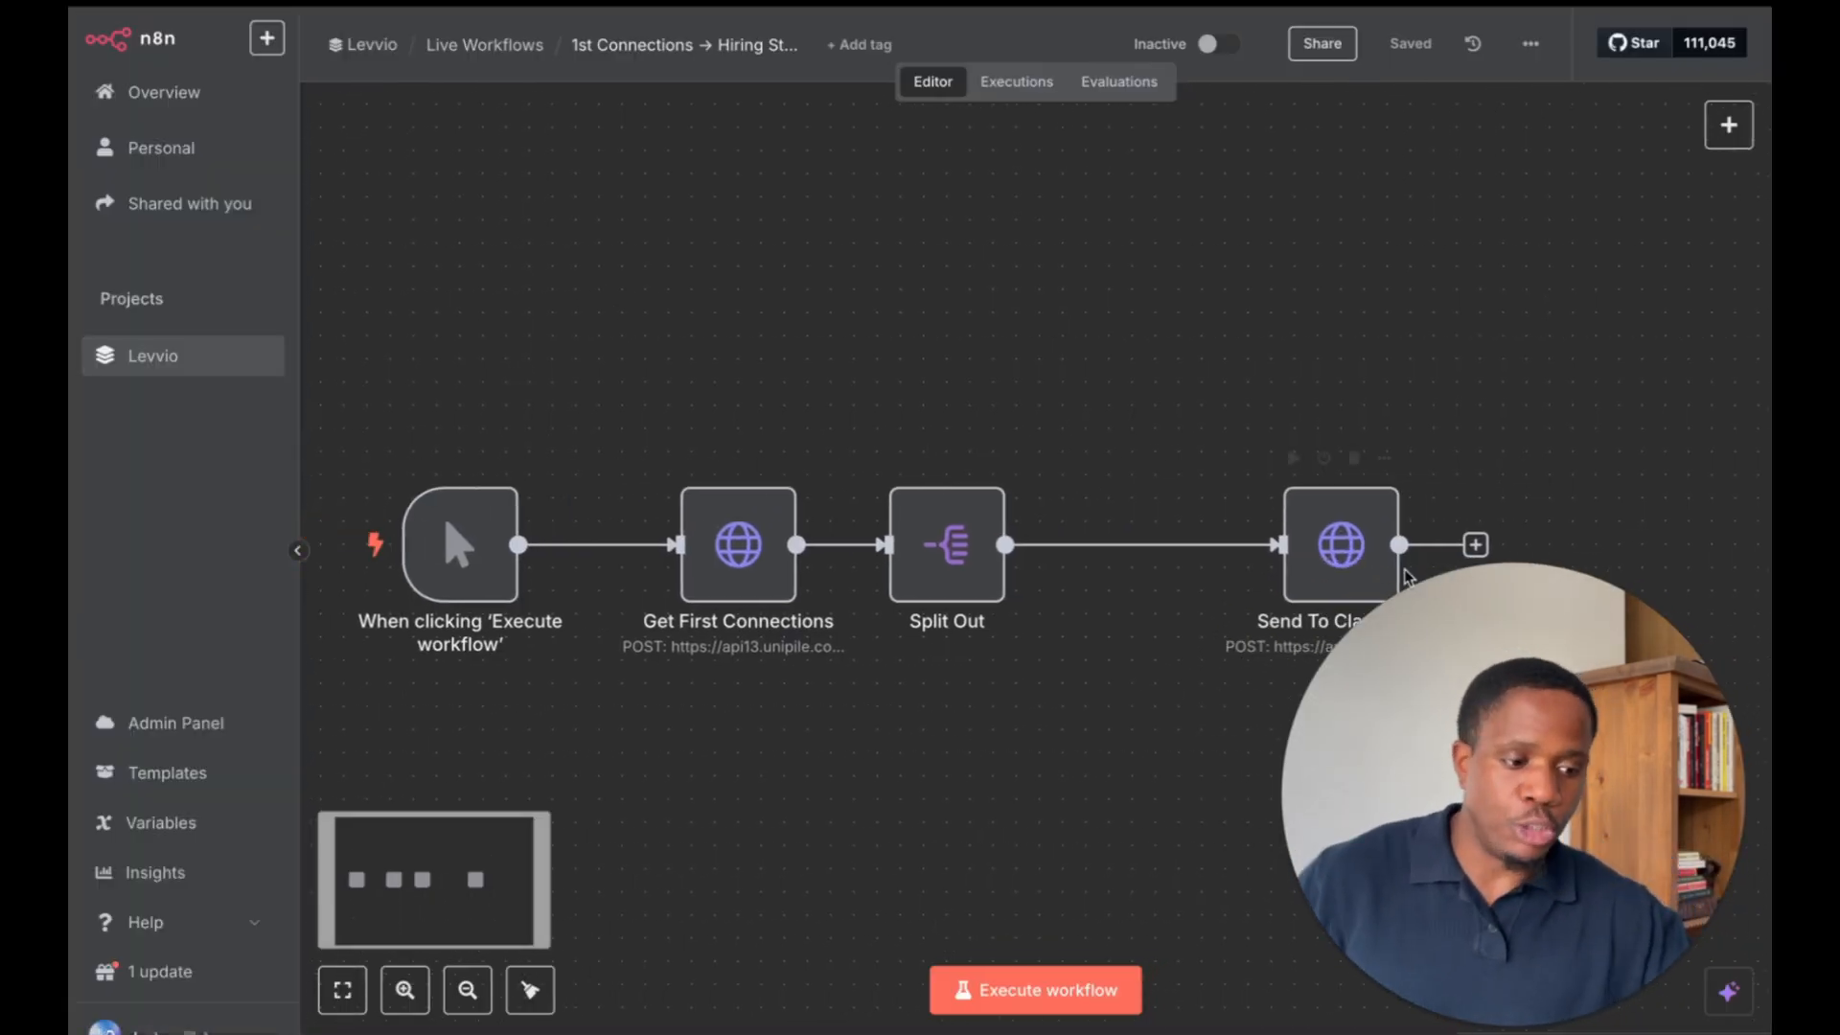
pyautogui.moveTo(1366, 562); pyautogui.dragTo(1154, 554)
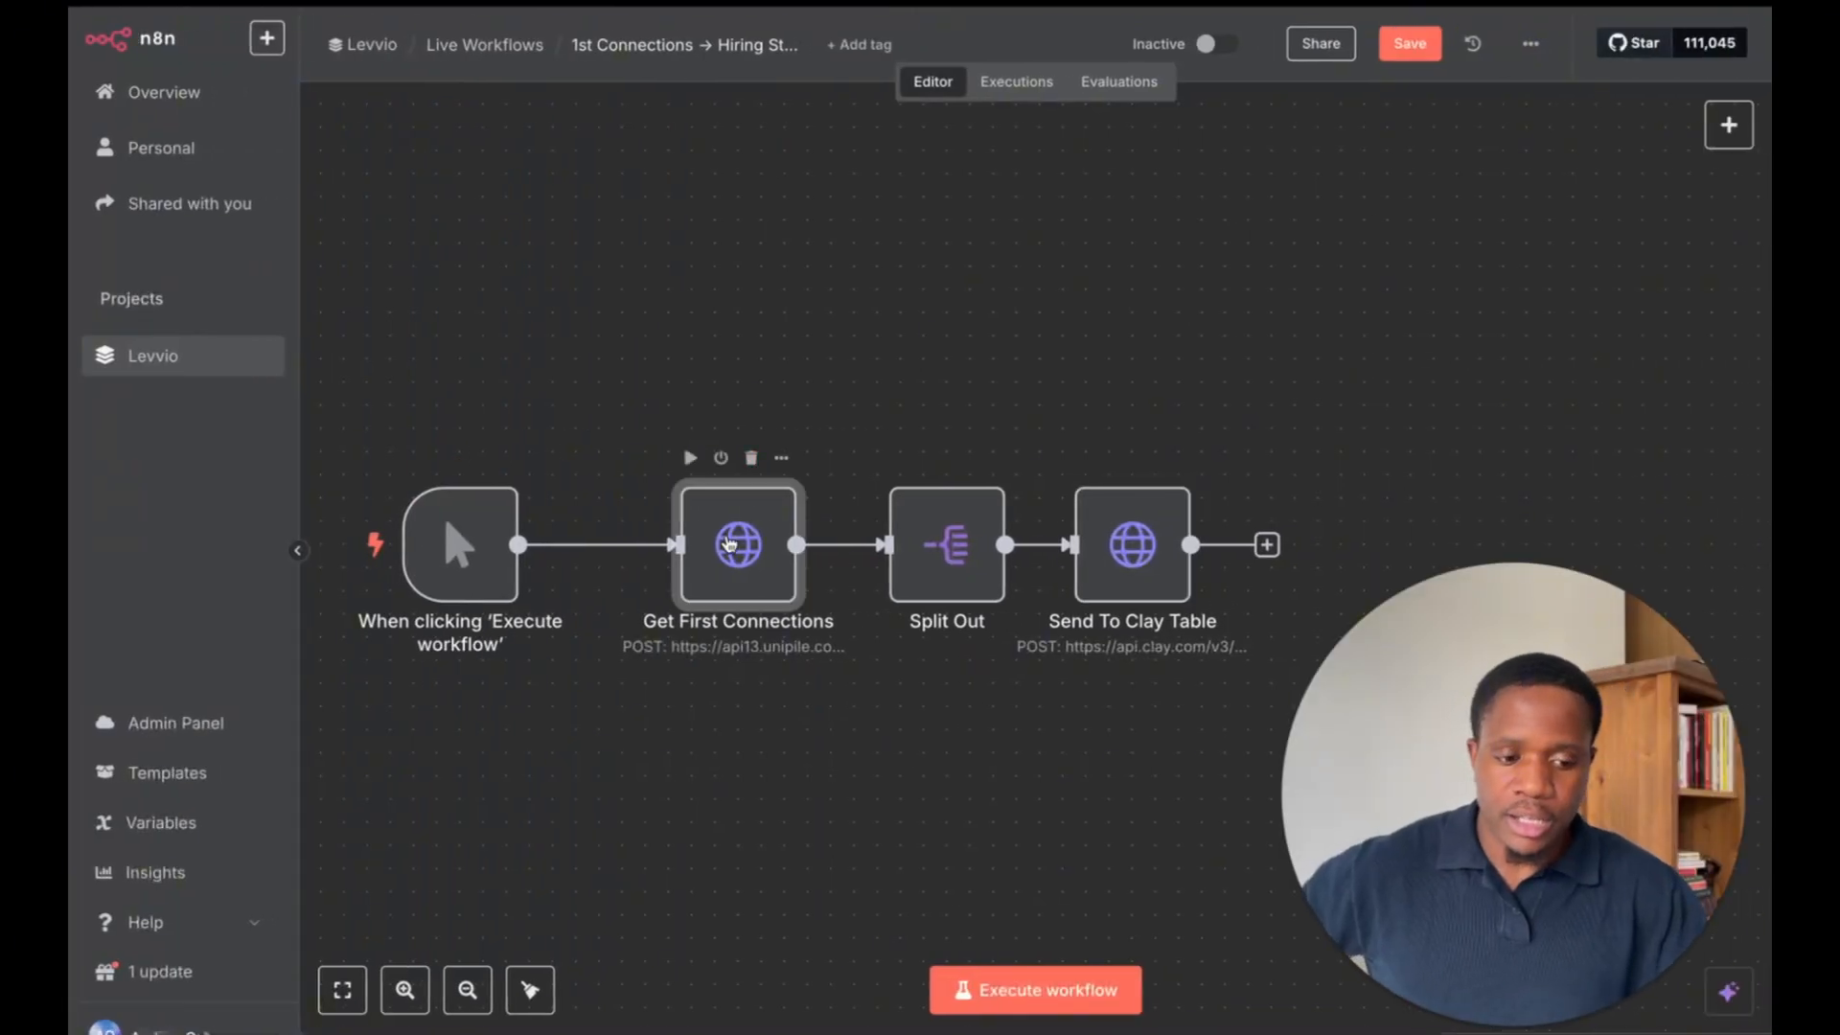
# In the Get First Connections node, replace the JSON body's "url" value with the copied LinkedIn search URL, and review the cursor pagination
pyautogui.doubleClick(728, 543)
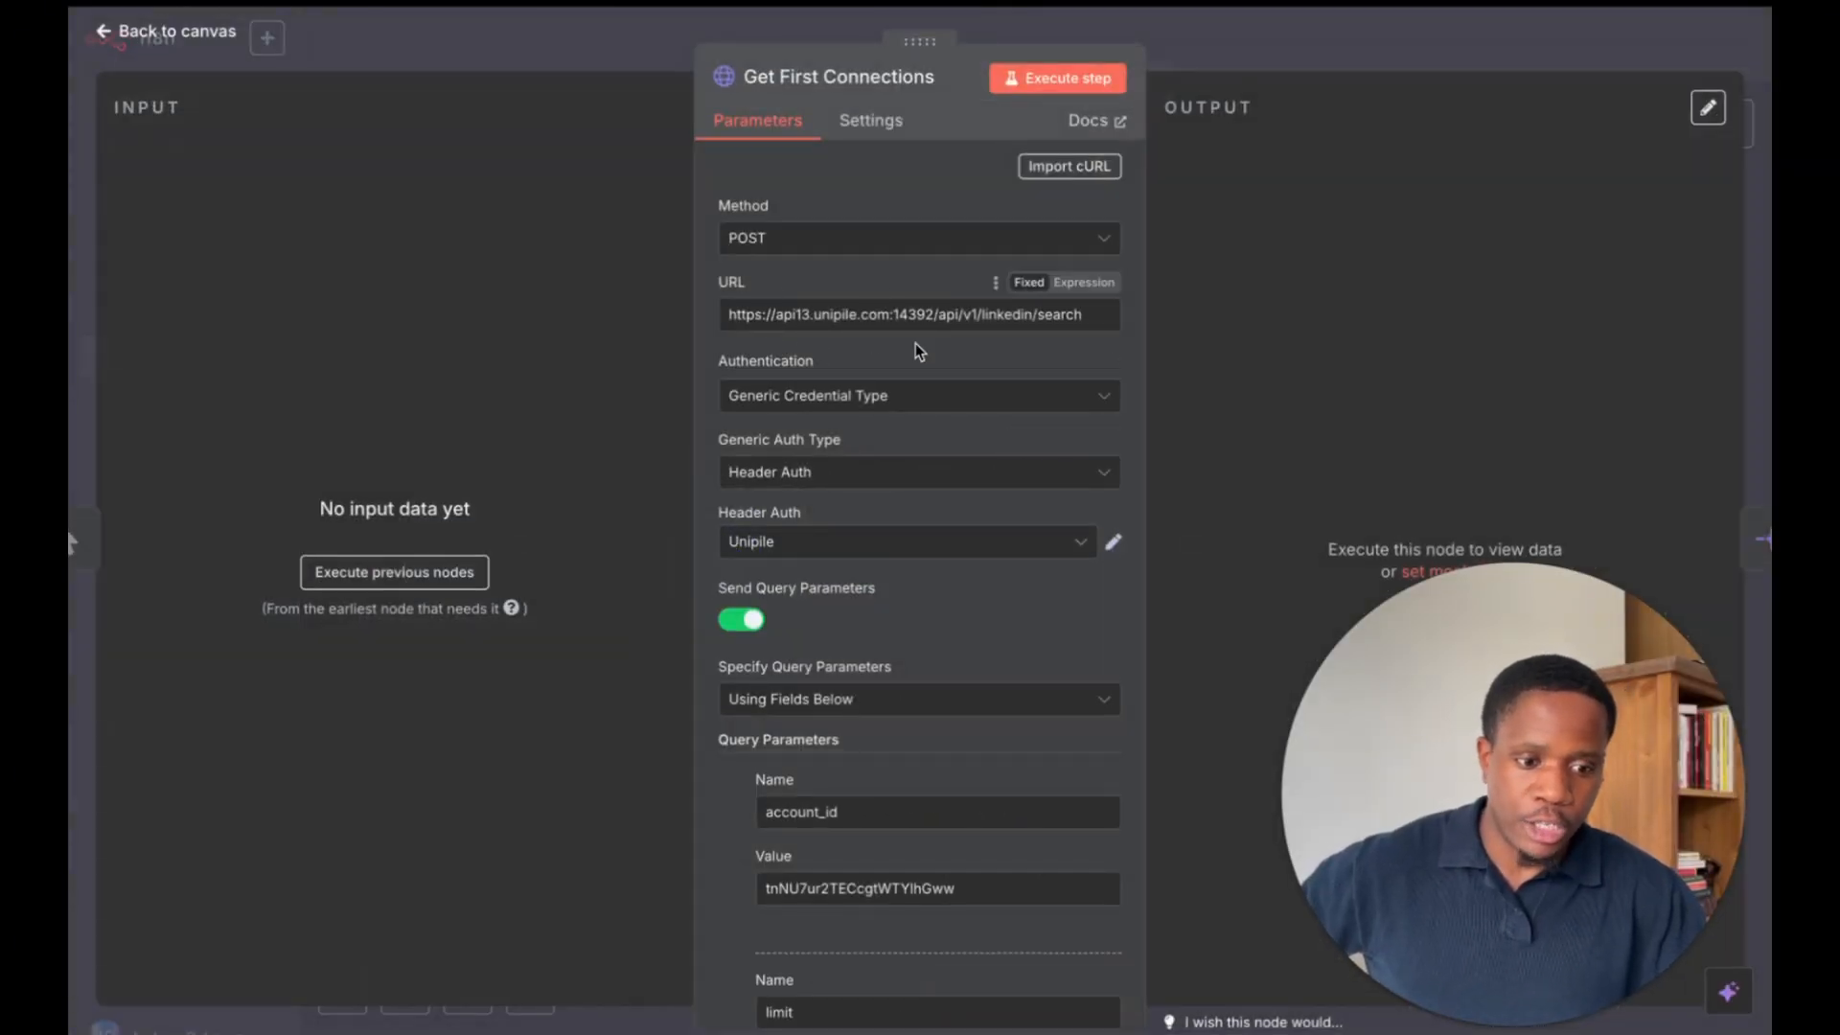
pyautogui.scroll(-4, 937, 768)
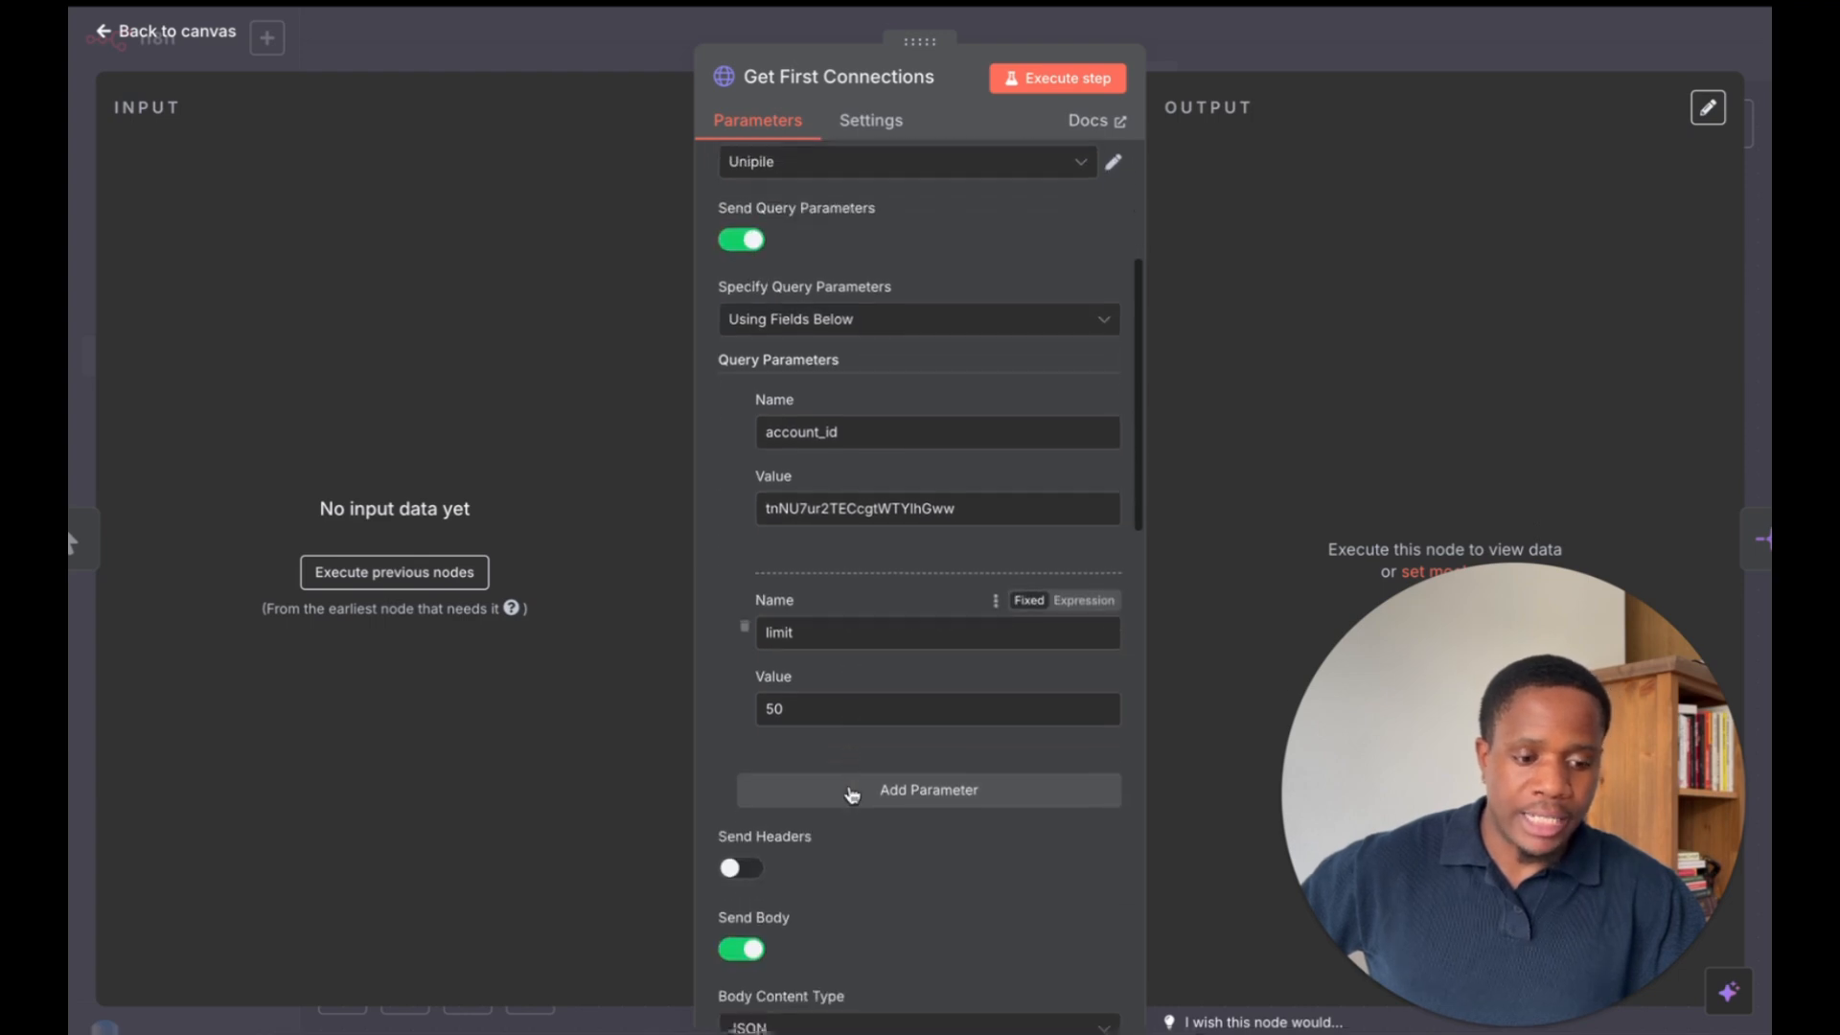
pyautogui.scroll(-7, 851, 793)
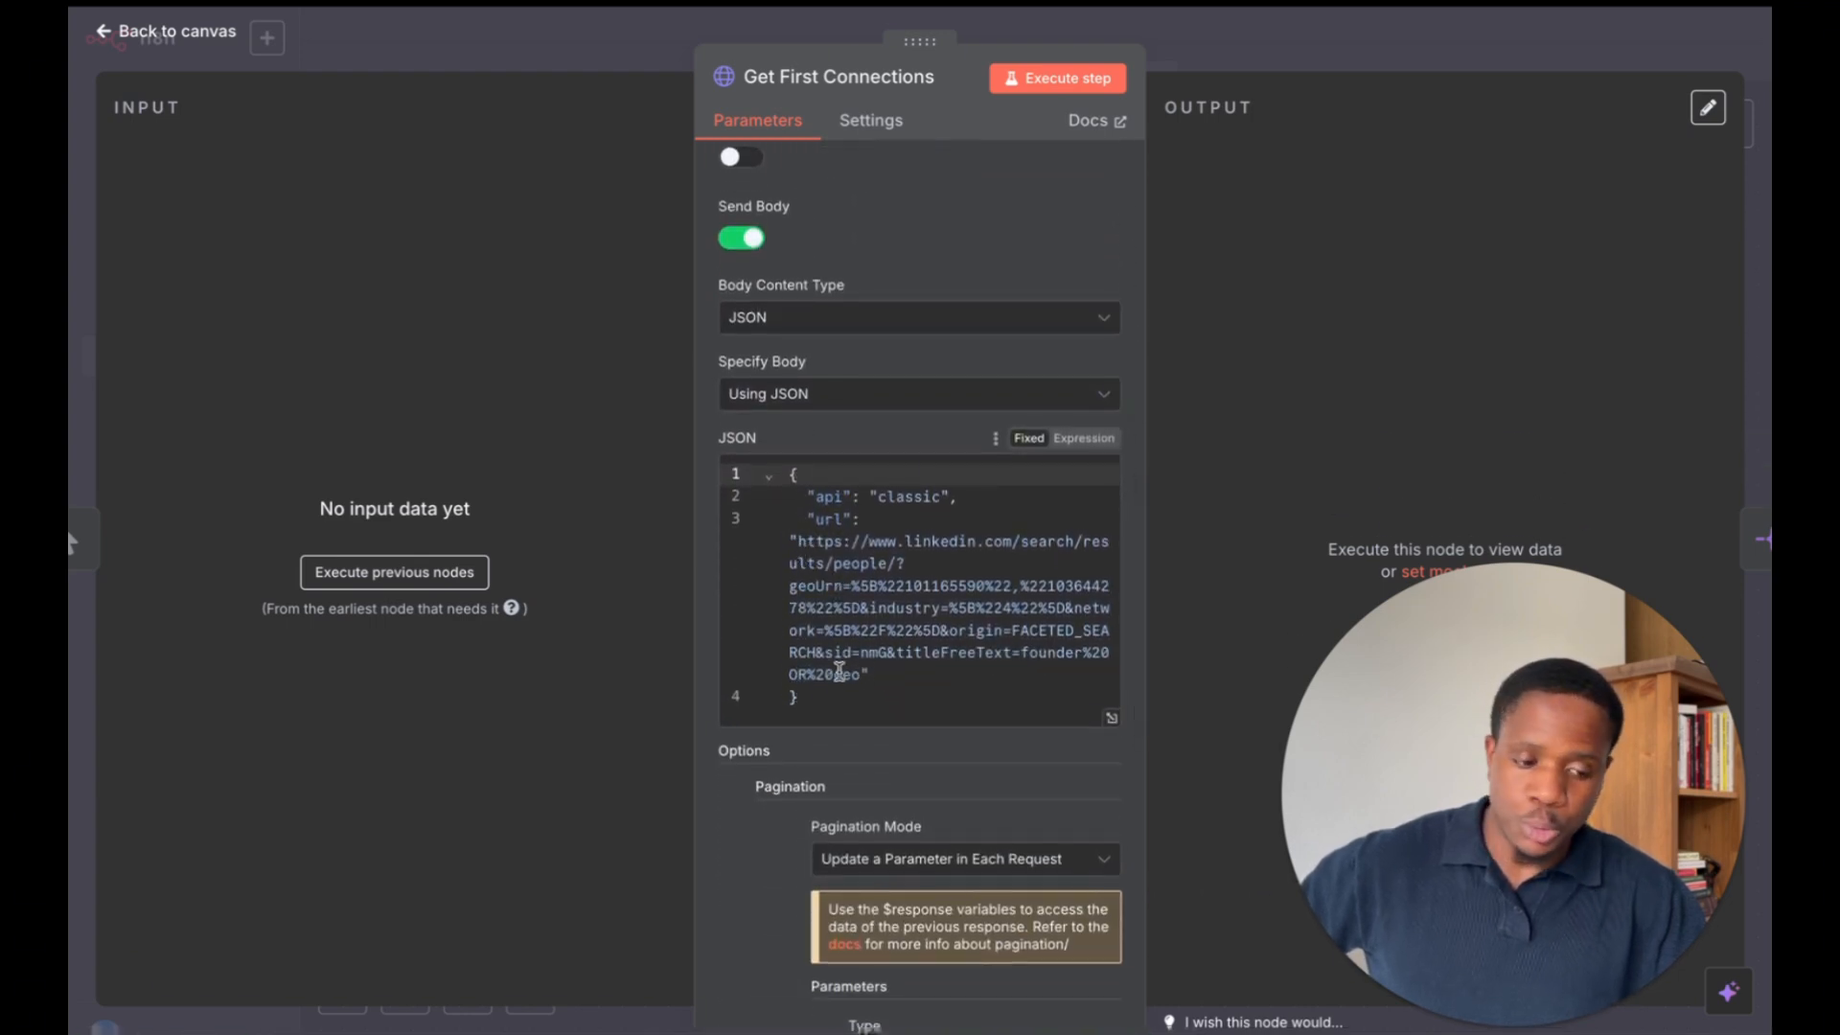
pyautogui.moveTo(858, 674); pyautogui.dragTo(800, 548)
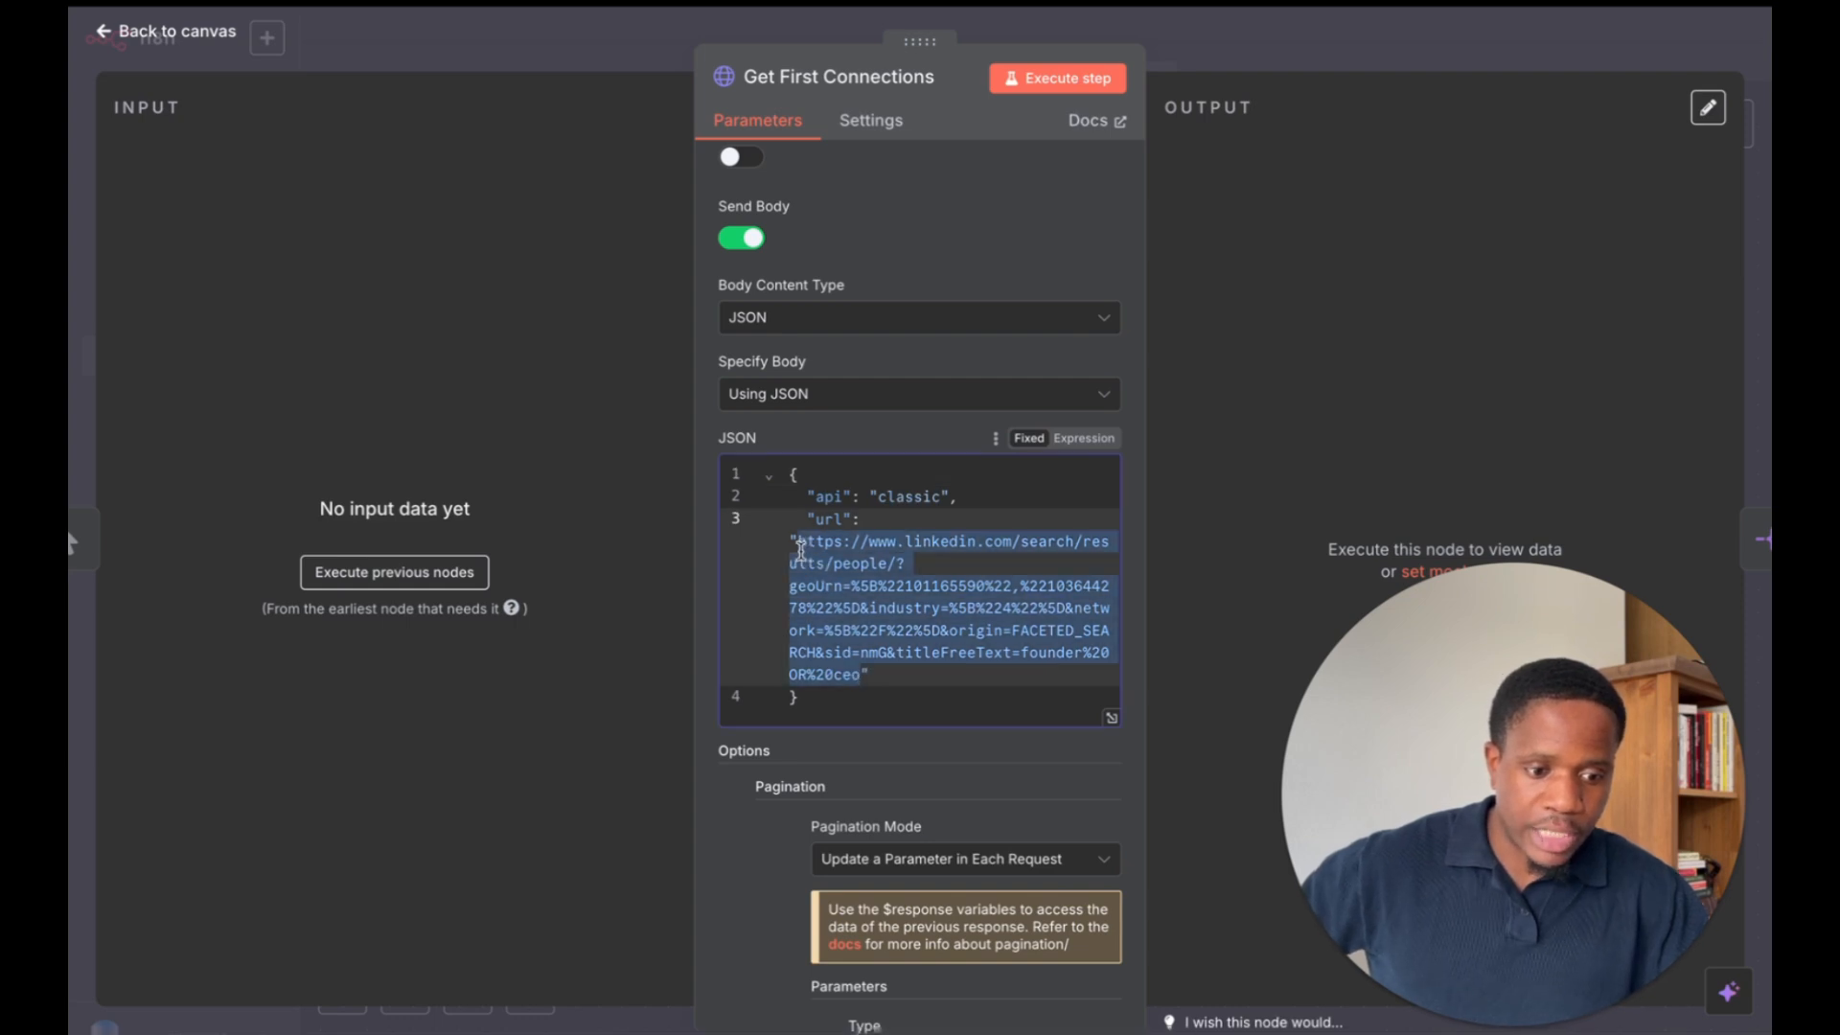
pyautogui.press('BackSpace')
pyautogui.hotkey('ctrl', 'v')
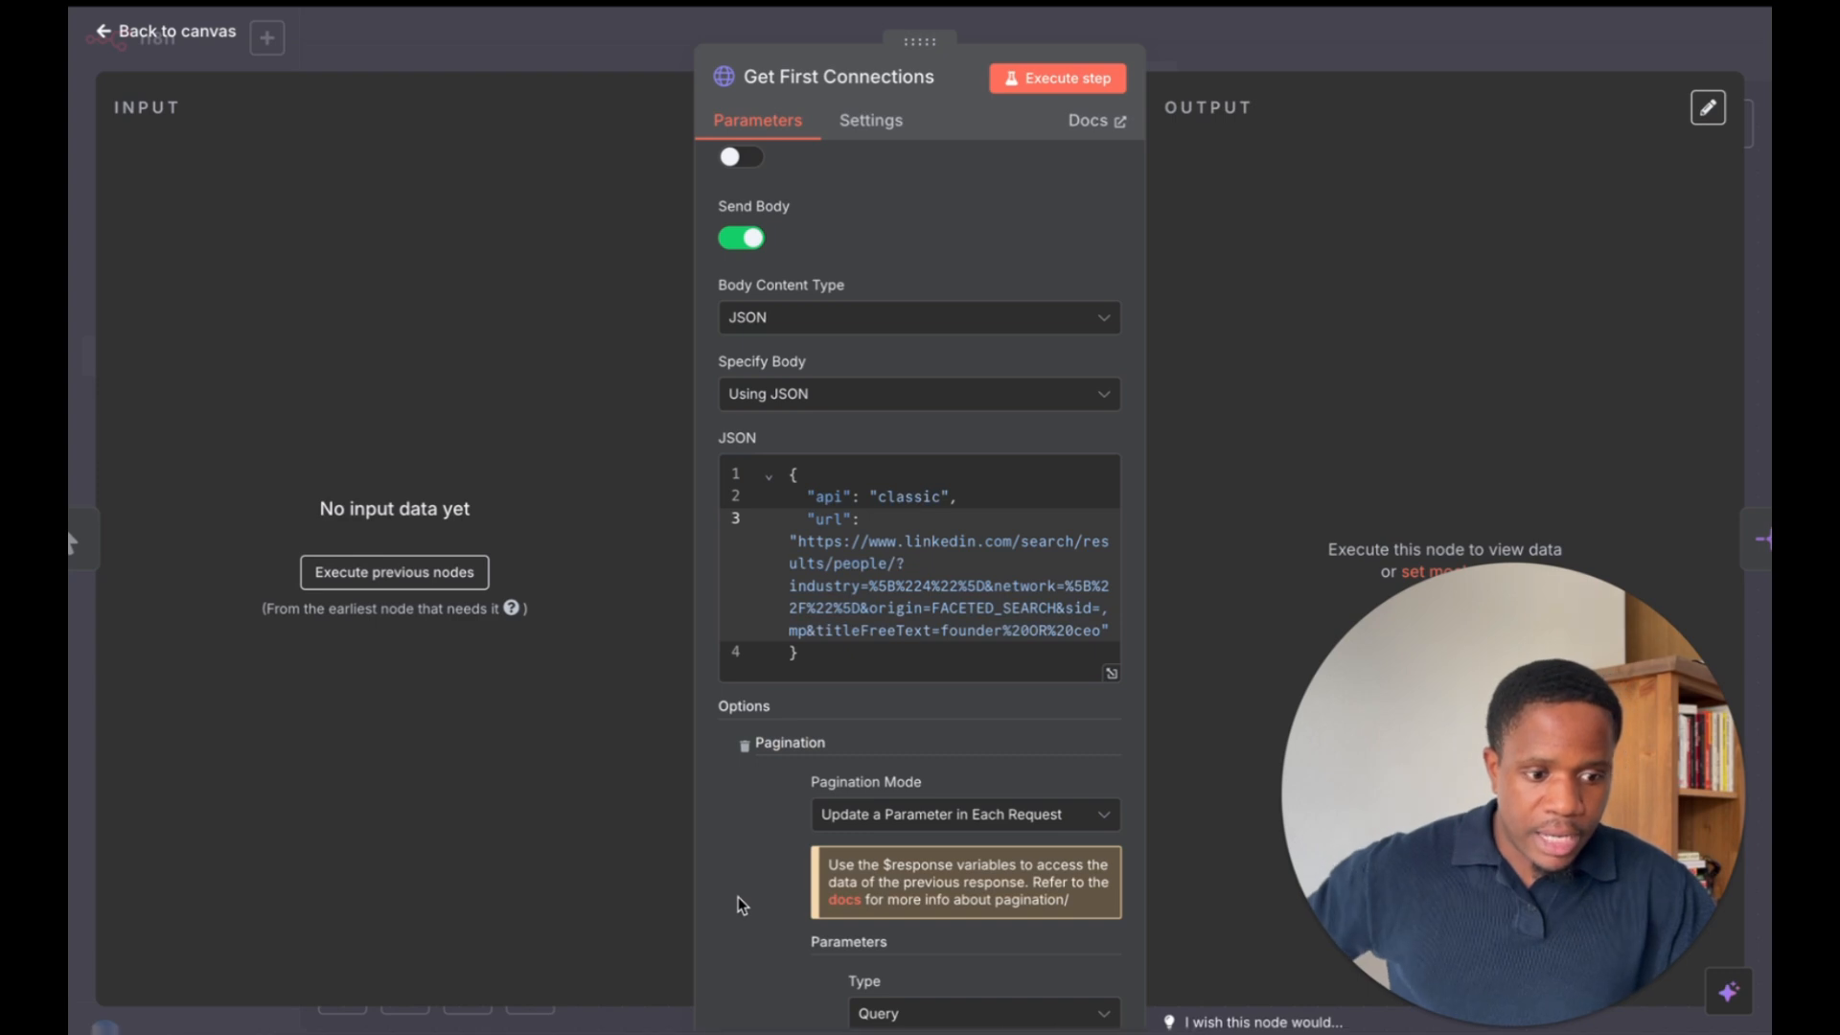
pyautogui.scroll(-5, 741, 904)
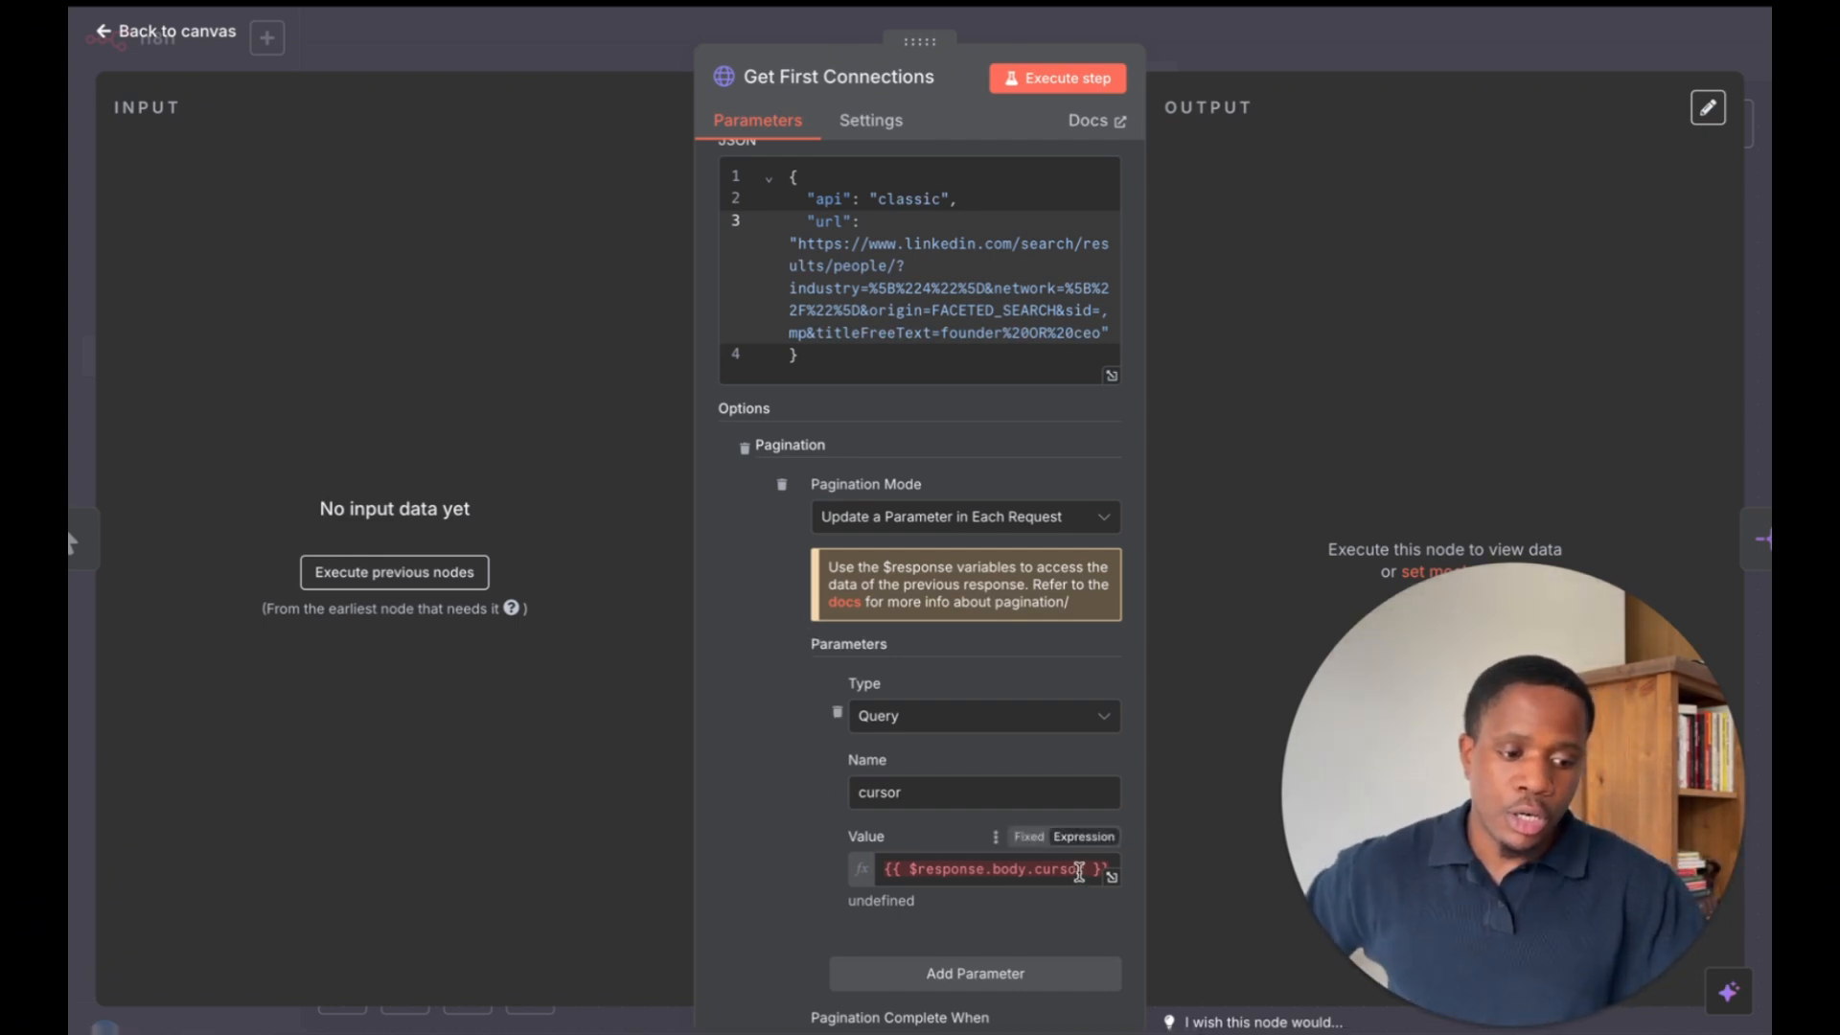
pyautogui.click(1194, 34)
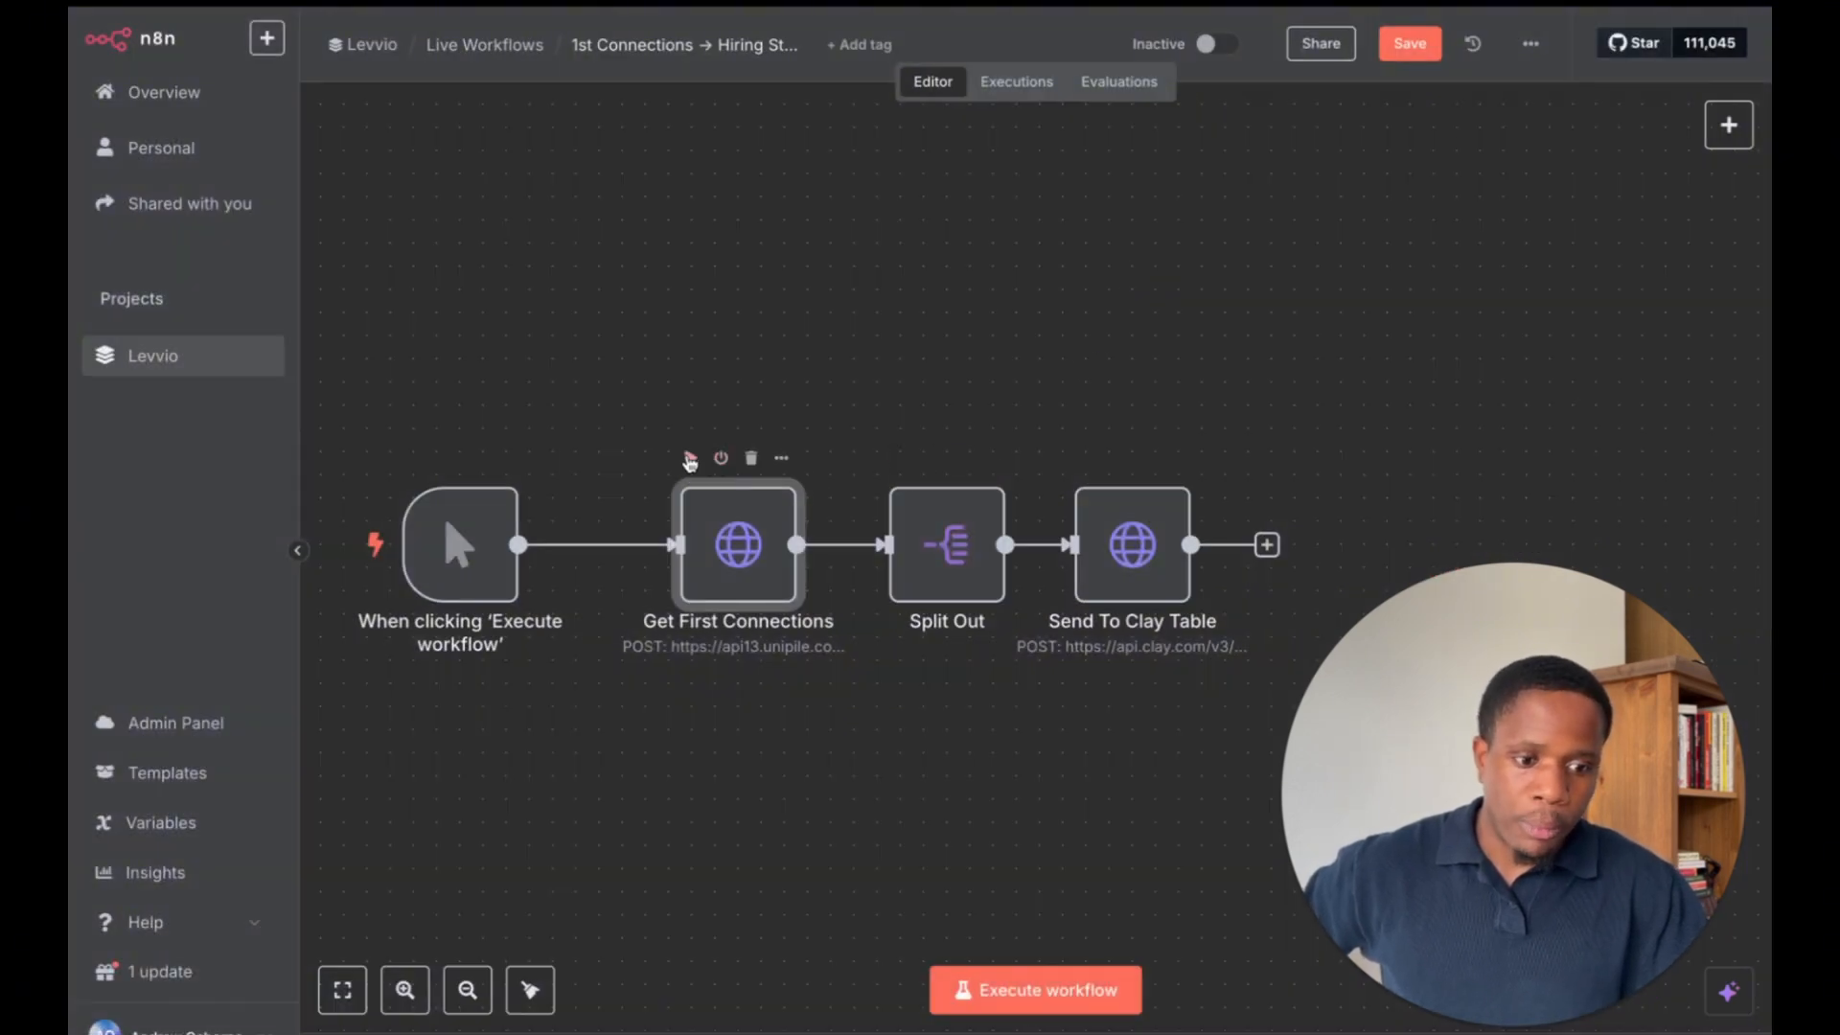
# Execute the Get First Connections node and move Split Out and Send To Clay Table together farther away from it
pyautogui.click(690, 458)
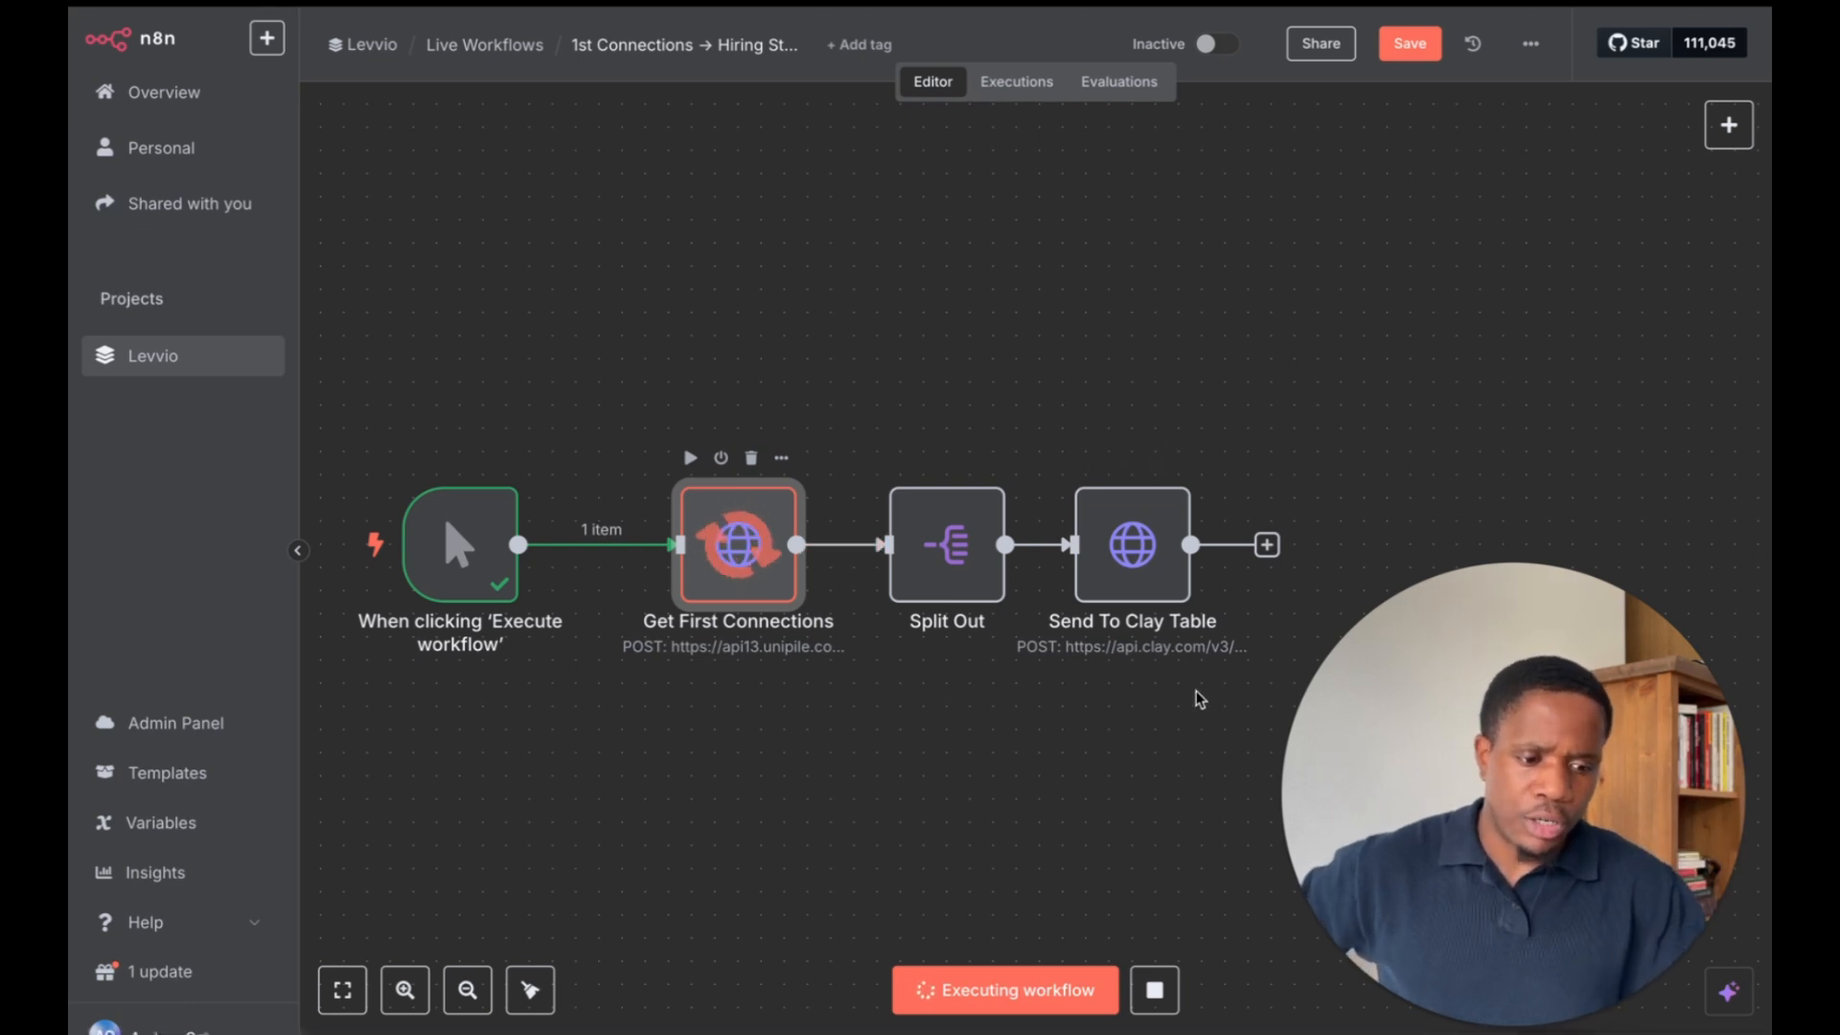
pyautogui.moveTo(1200, 699); pyautogui.dragTo(1111, 518)
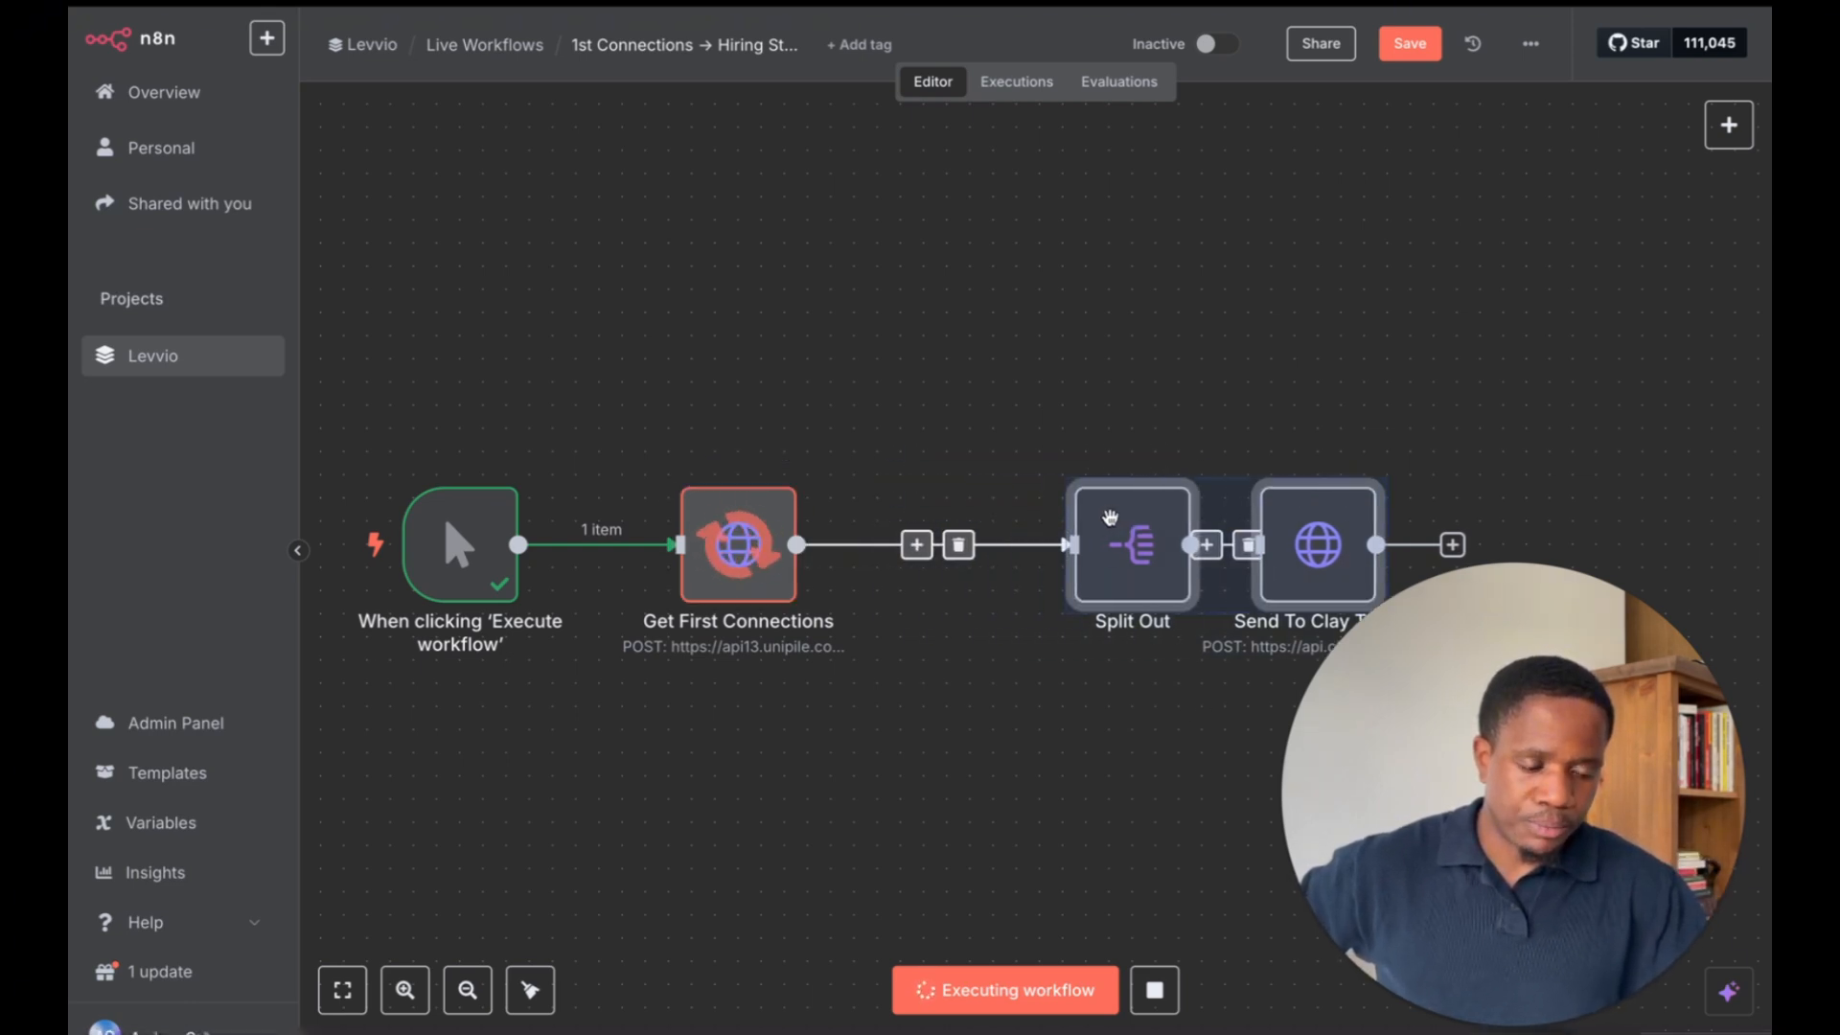
pyautogui.click(1228, 357)
pyautogui.hscroll(1, 1228, 356)
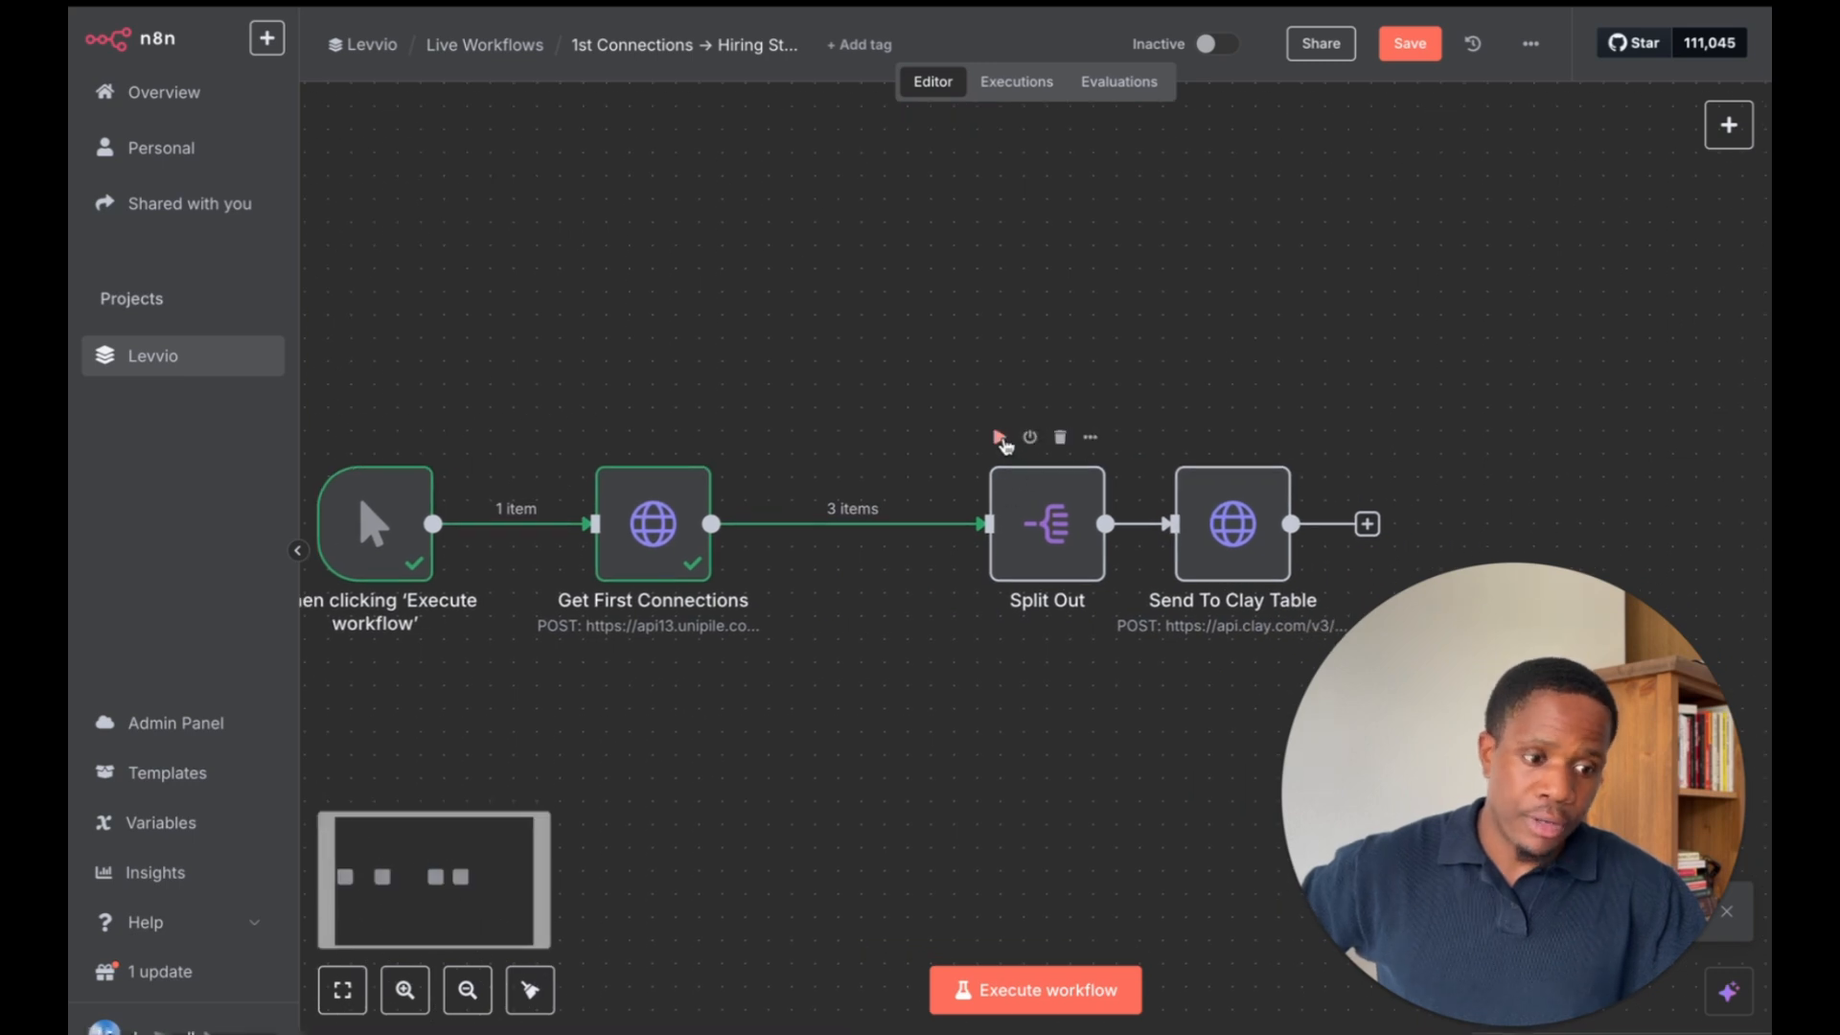
# Execute the Split Out node, and examine the profiles in the Get First Connections node's output
pyautogui.click(999, 437)
pyautogui.hscroll(2, 1184, 390)
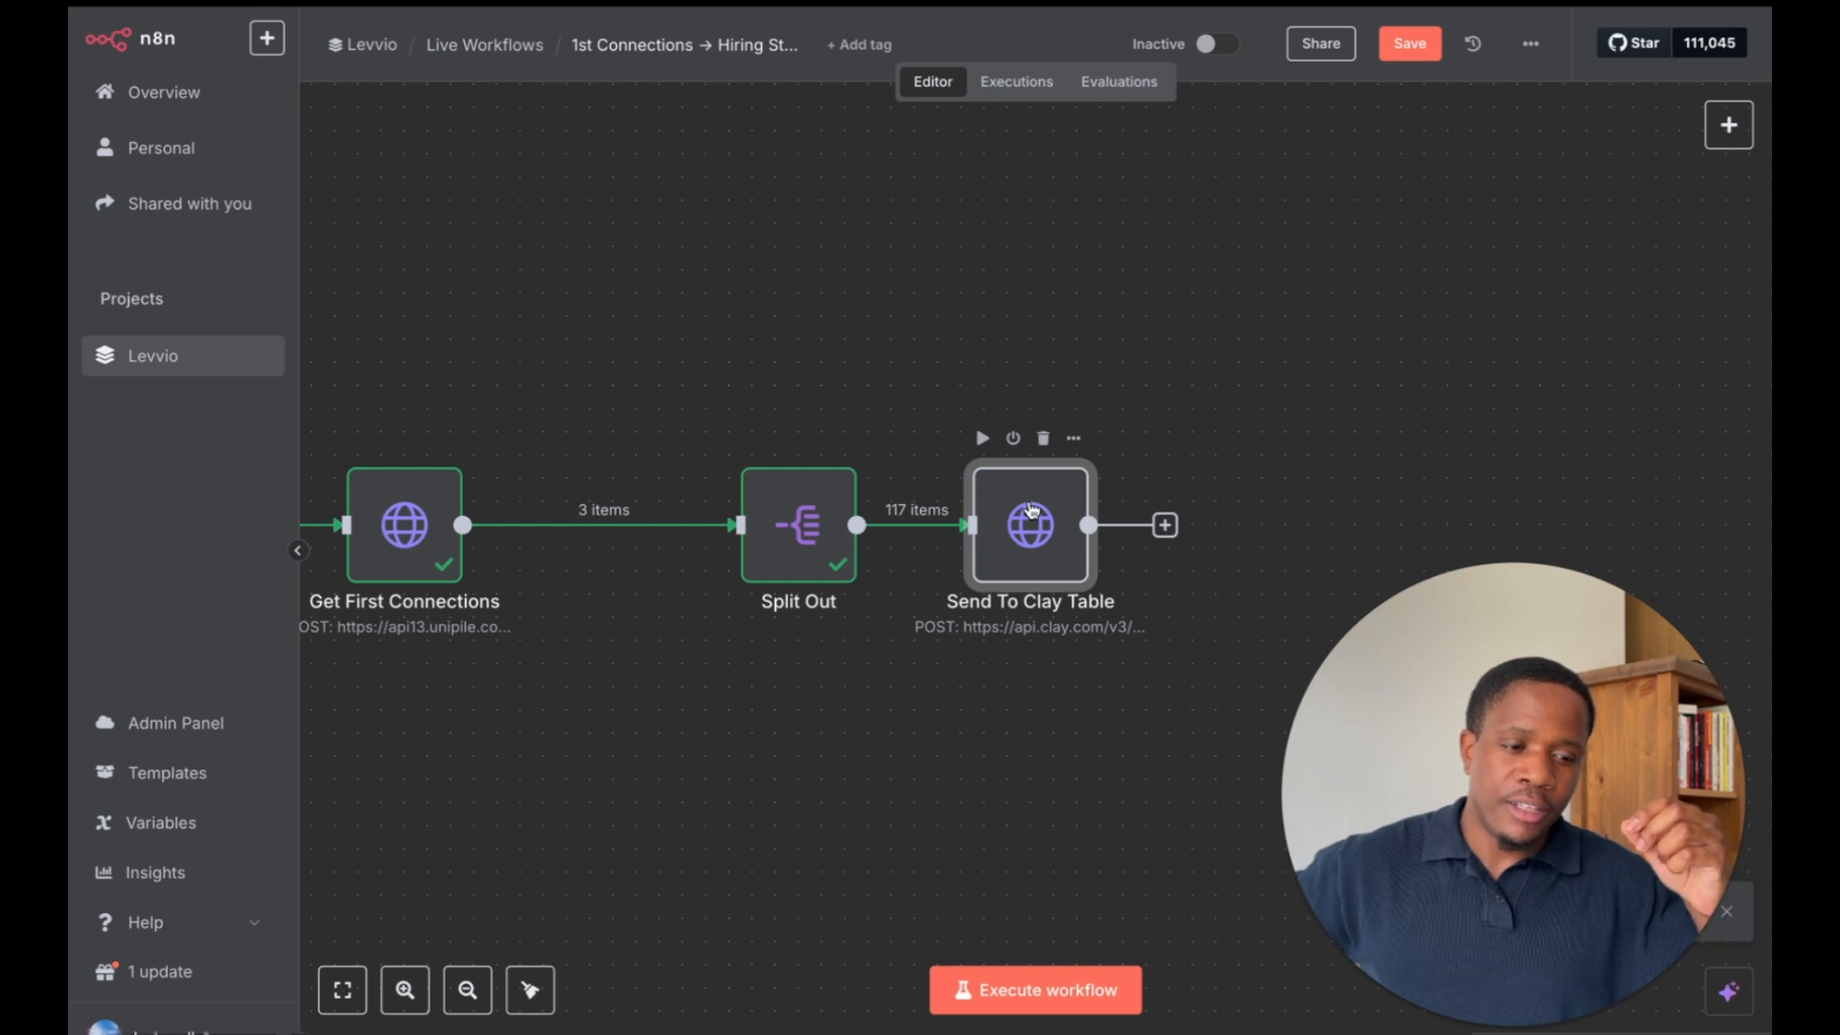
pyautogui.moveTo(73, 555)
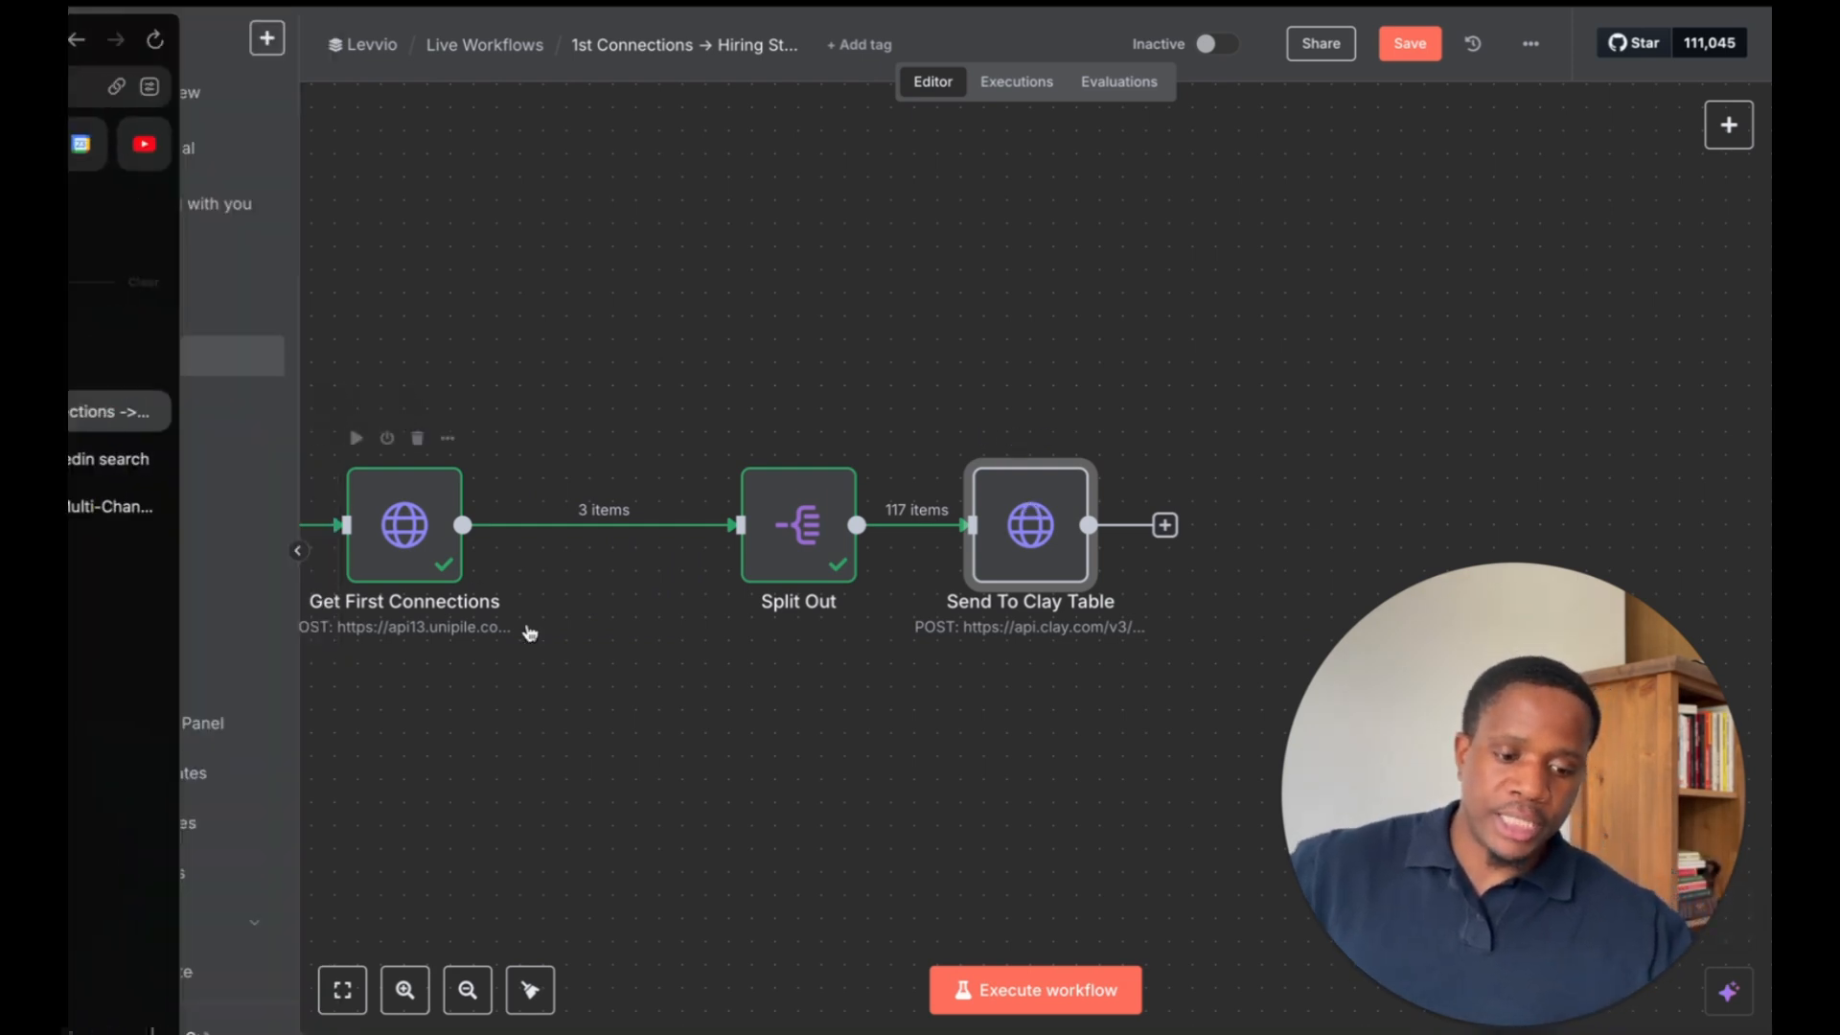
pyautogui.doubleClick(418, 546)
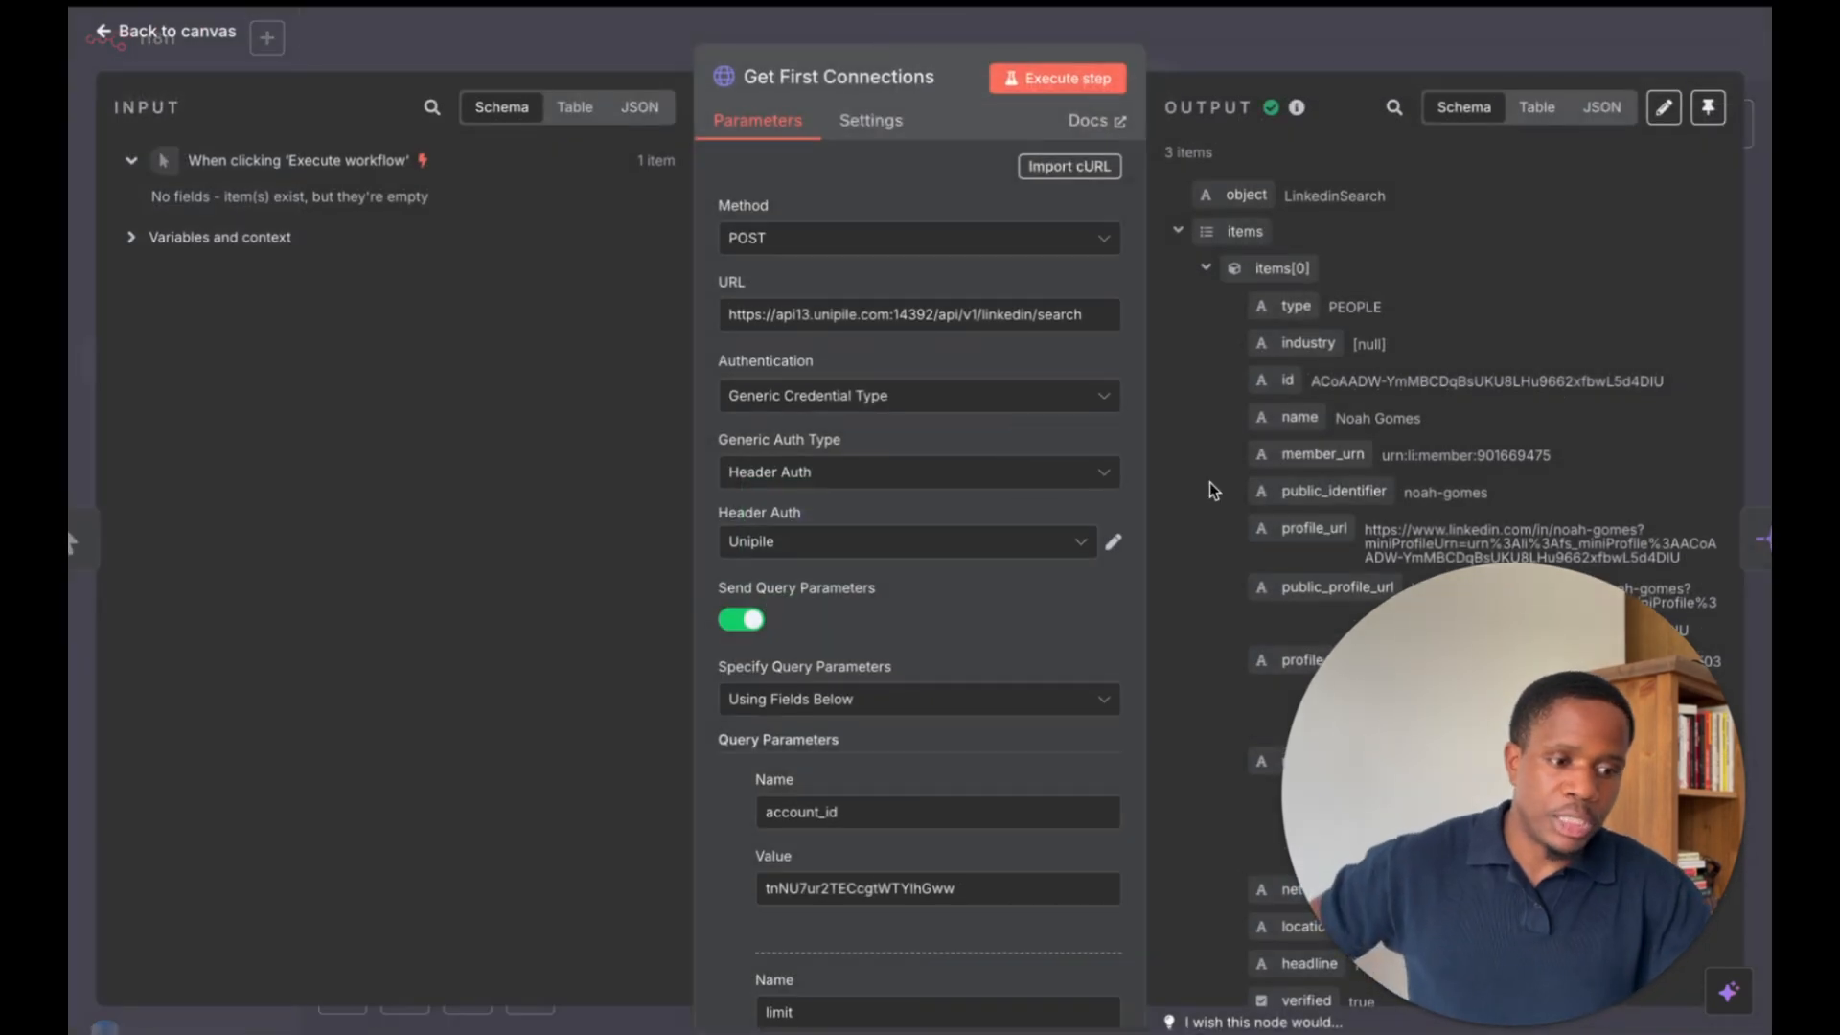
pyautogui.scroll(-10, 1324, 451)
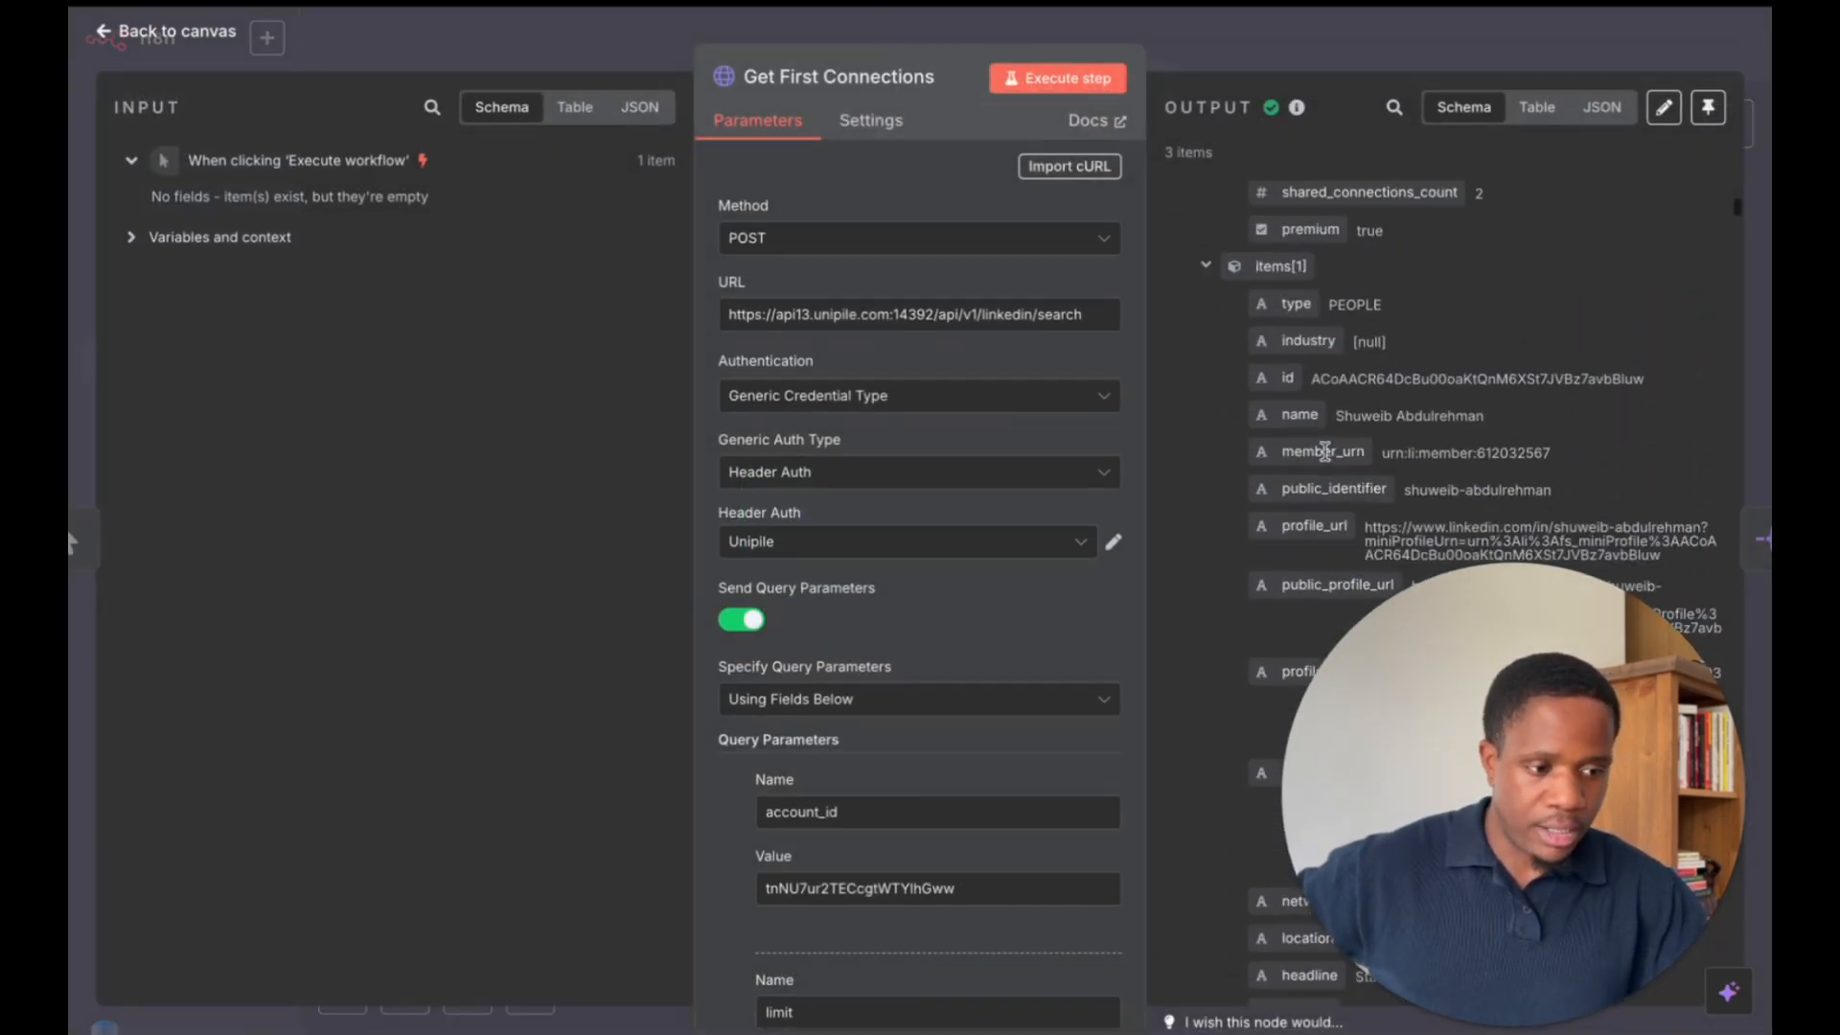
pyautogui.click(1364, 21)
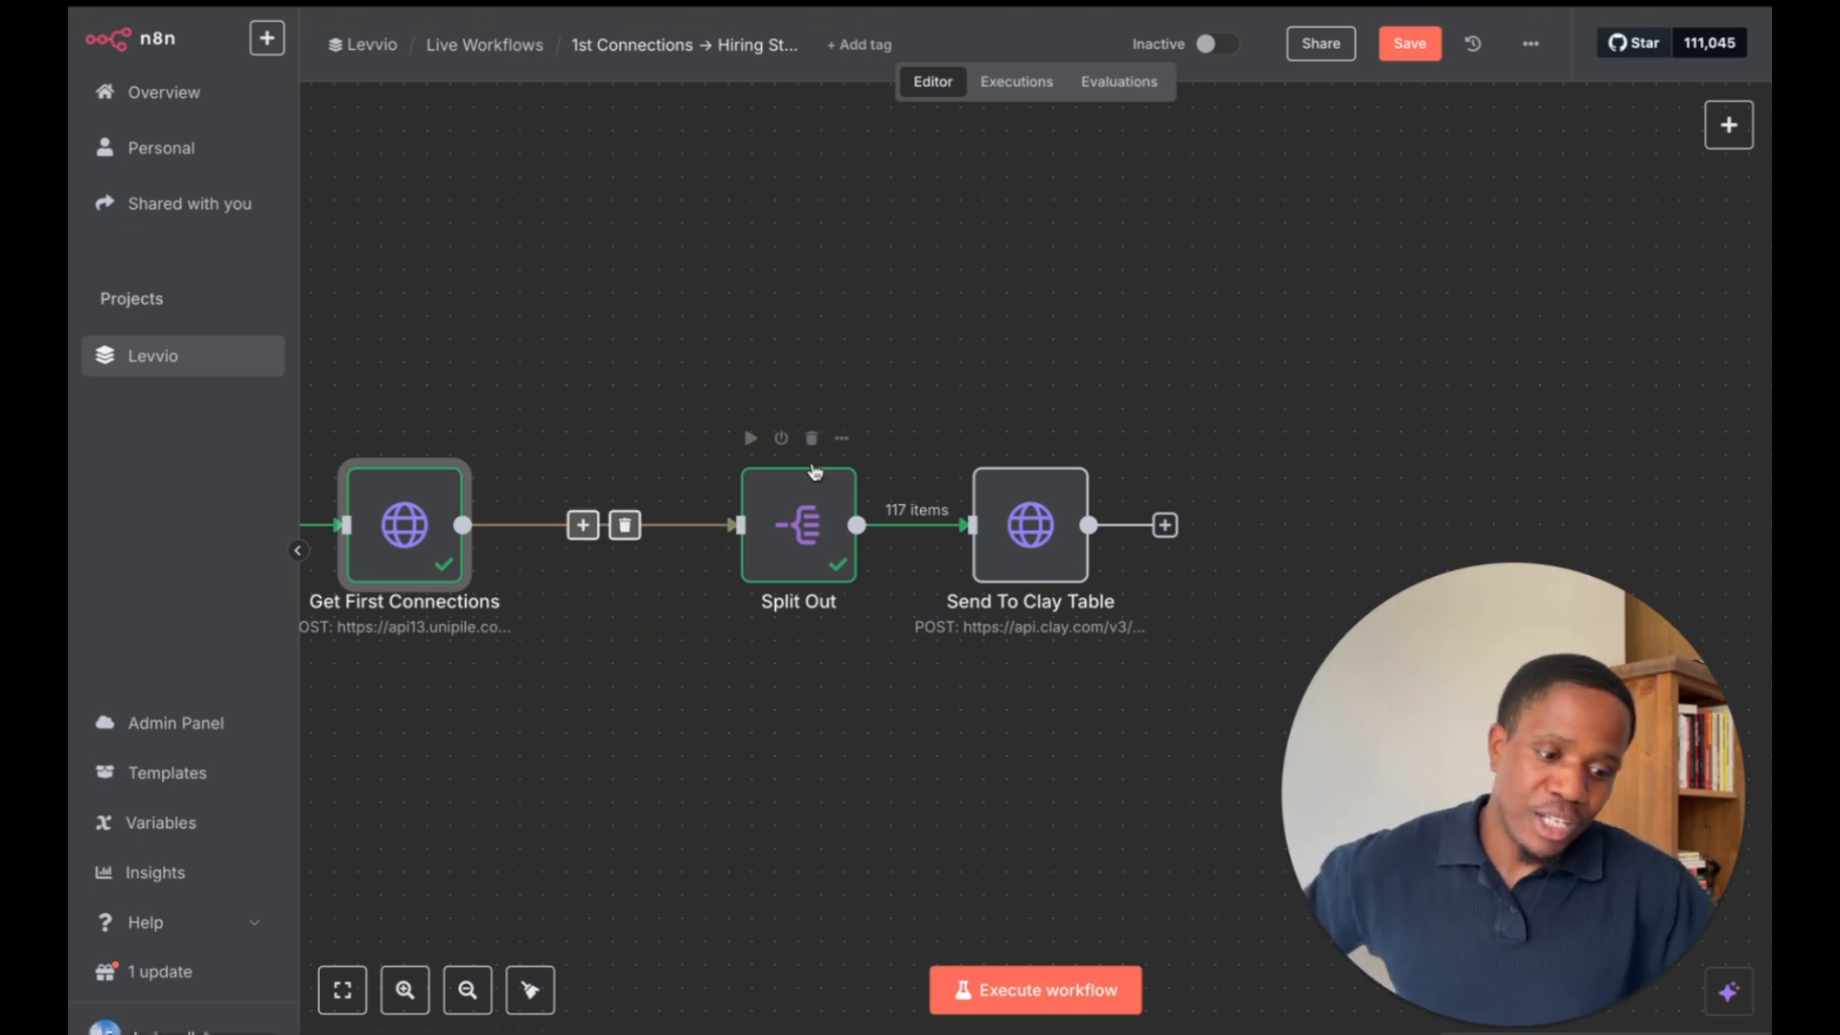
# Move the Send To Clay Table node slightly farther from Split Out and open its parameters
pyautogui.moveTo(910, 512)
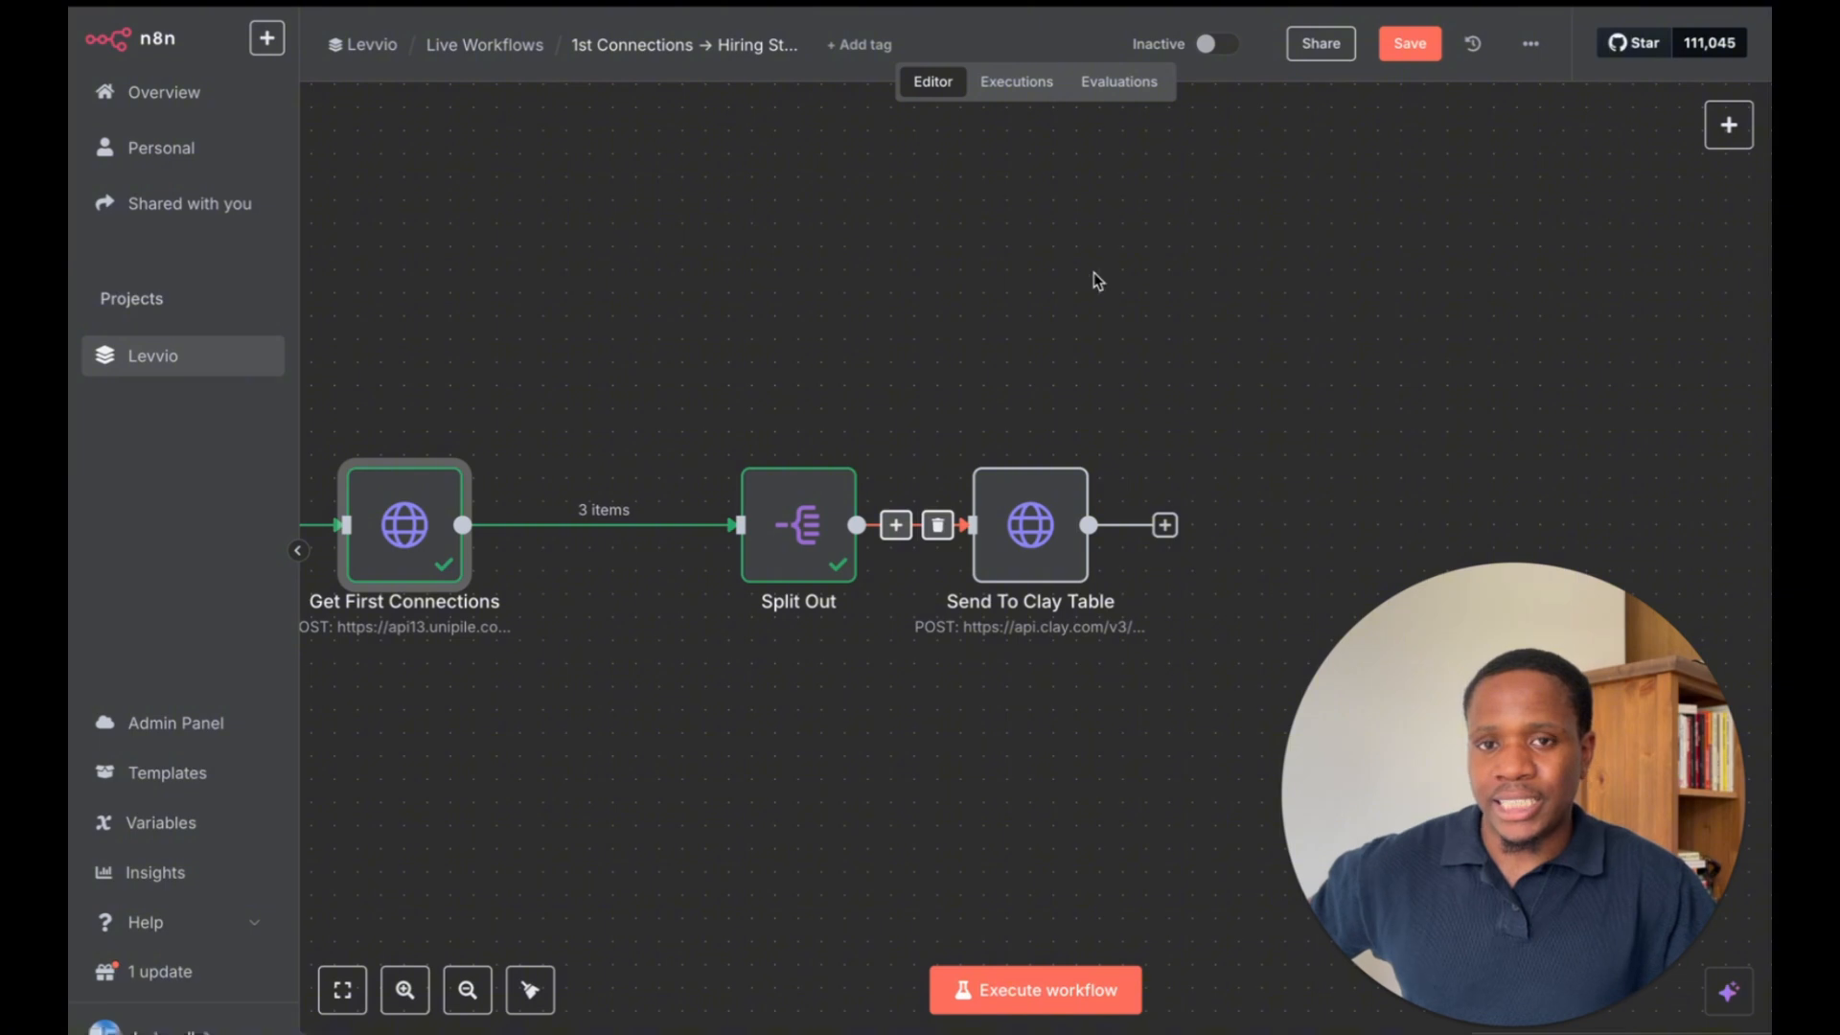
pyautogui.moveTo(1062, 563)
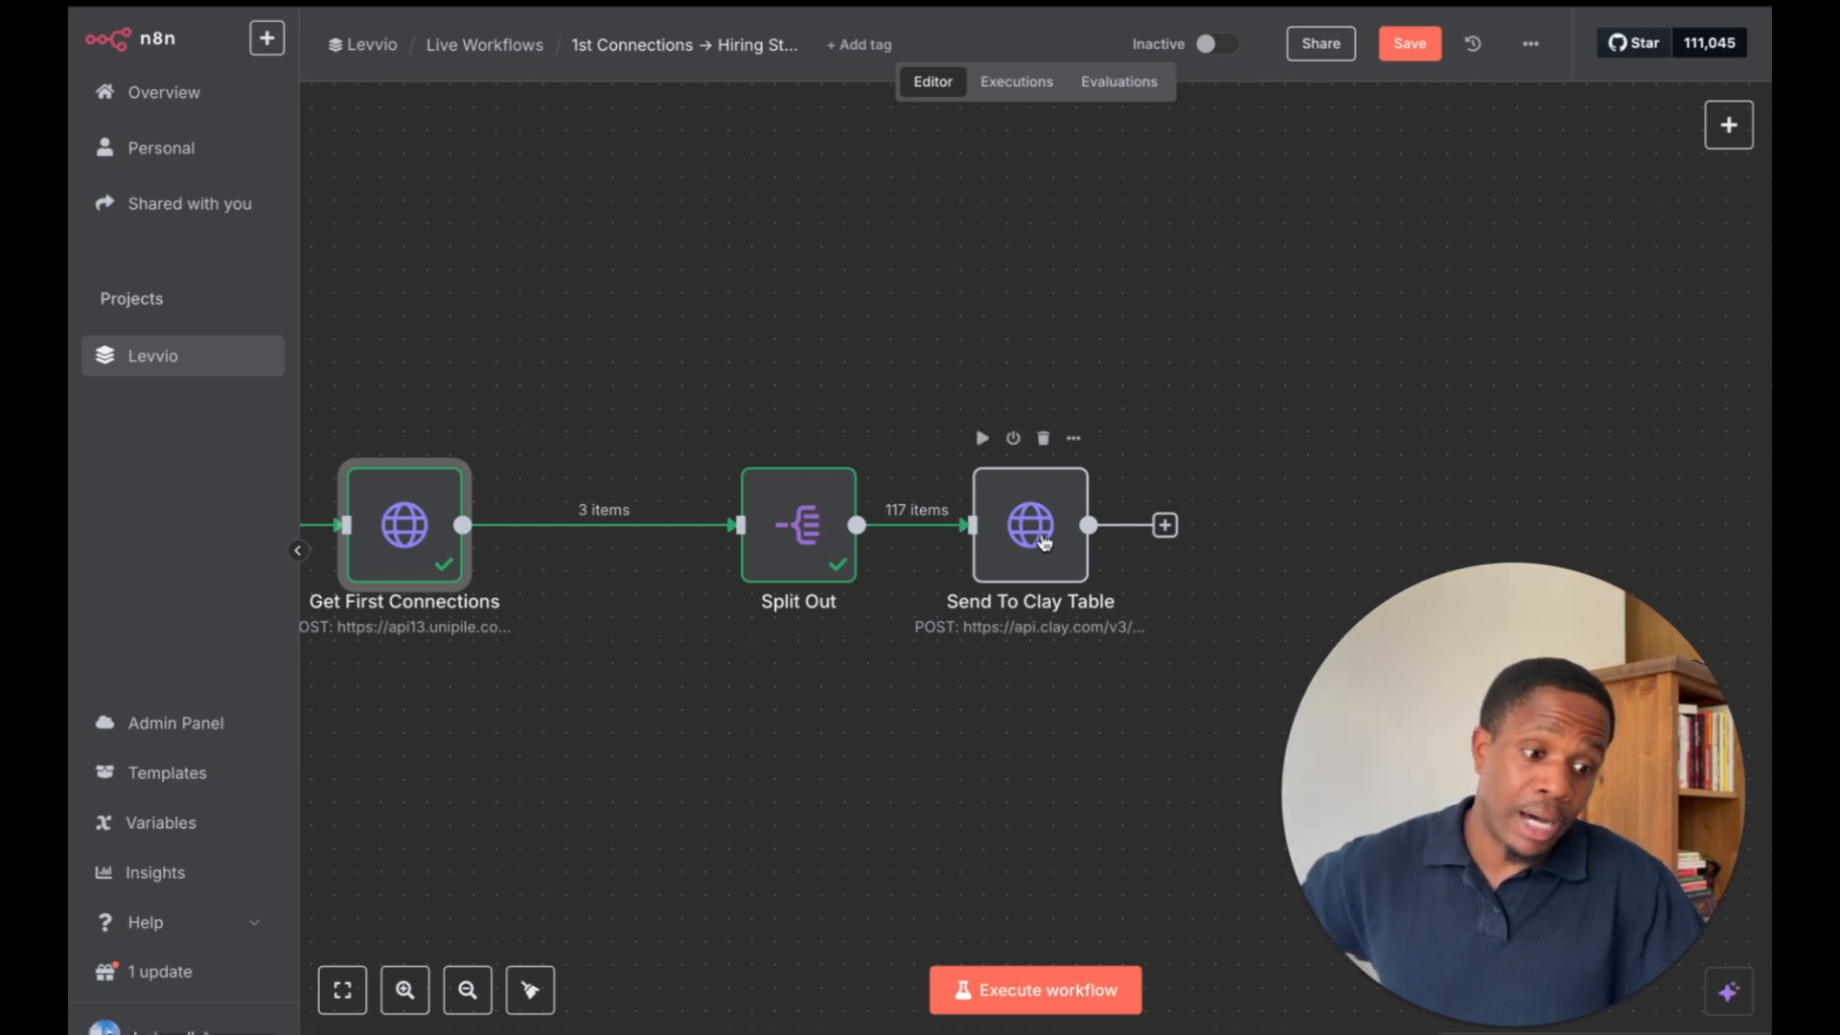
pyautogui.moveTo(1040, 543); pyautogui.dragTo(1064, 542)
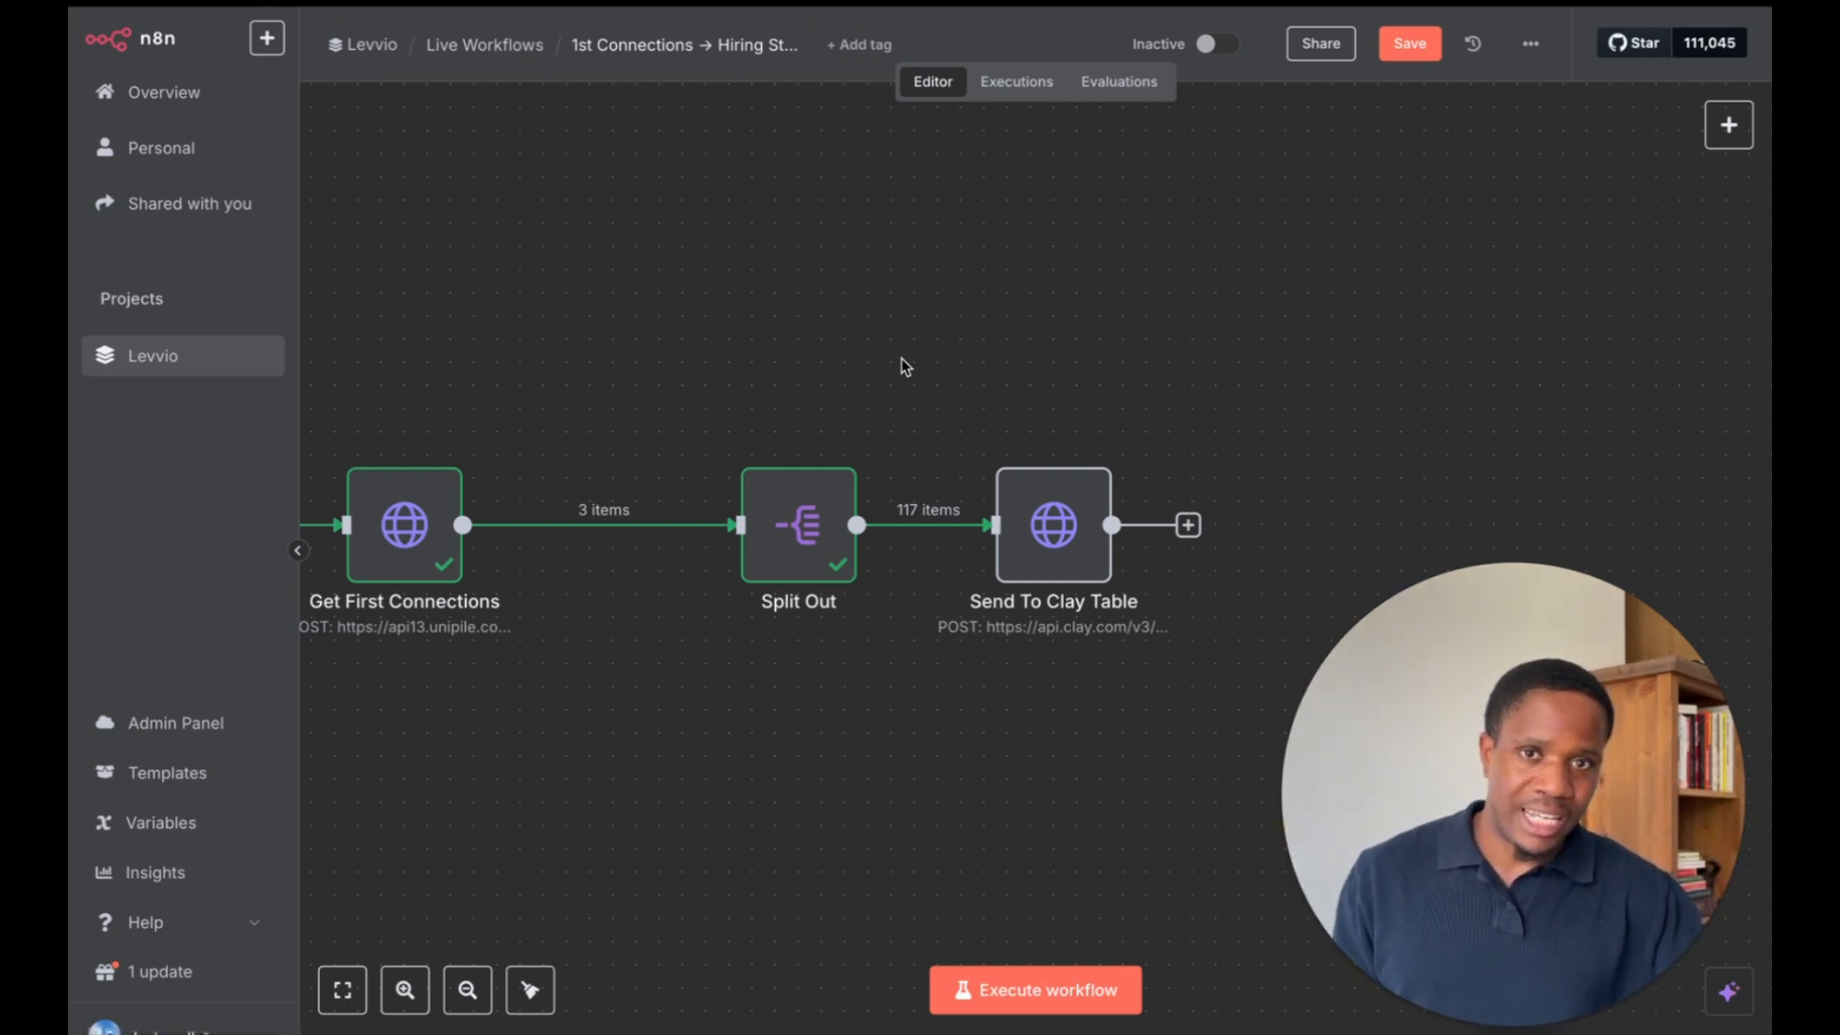
pyautogui.hscroll(2, 900, 360)
pyautogui.moveTo(75, 422)
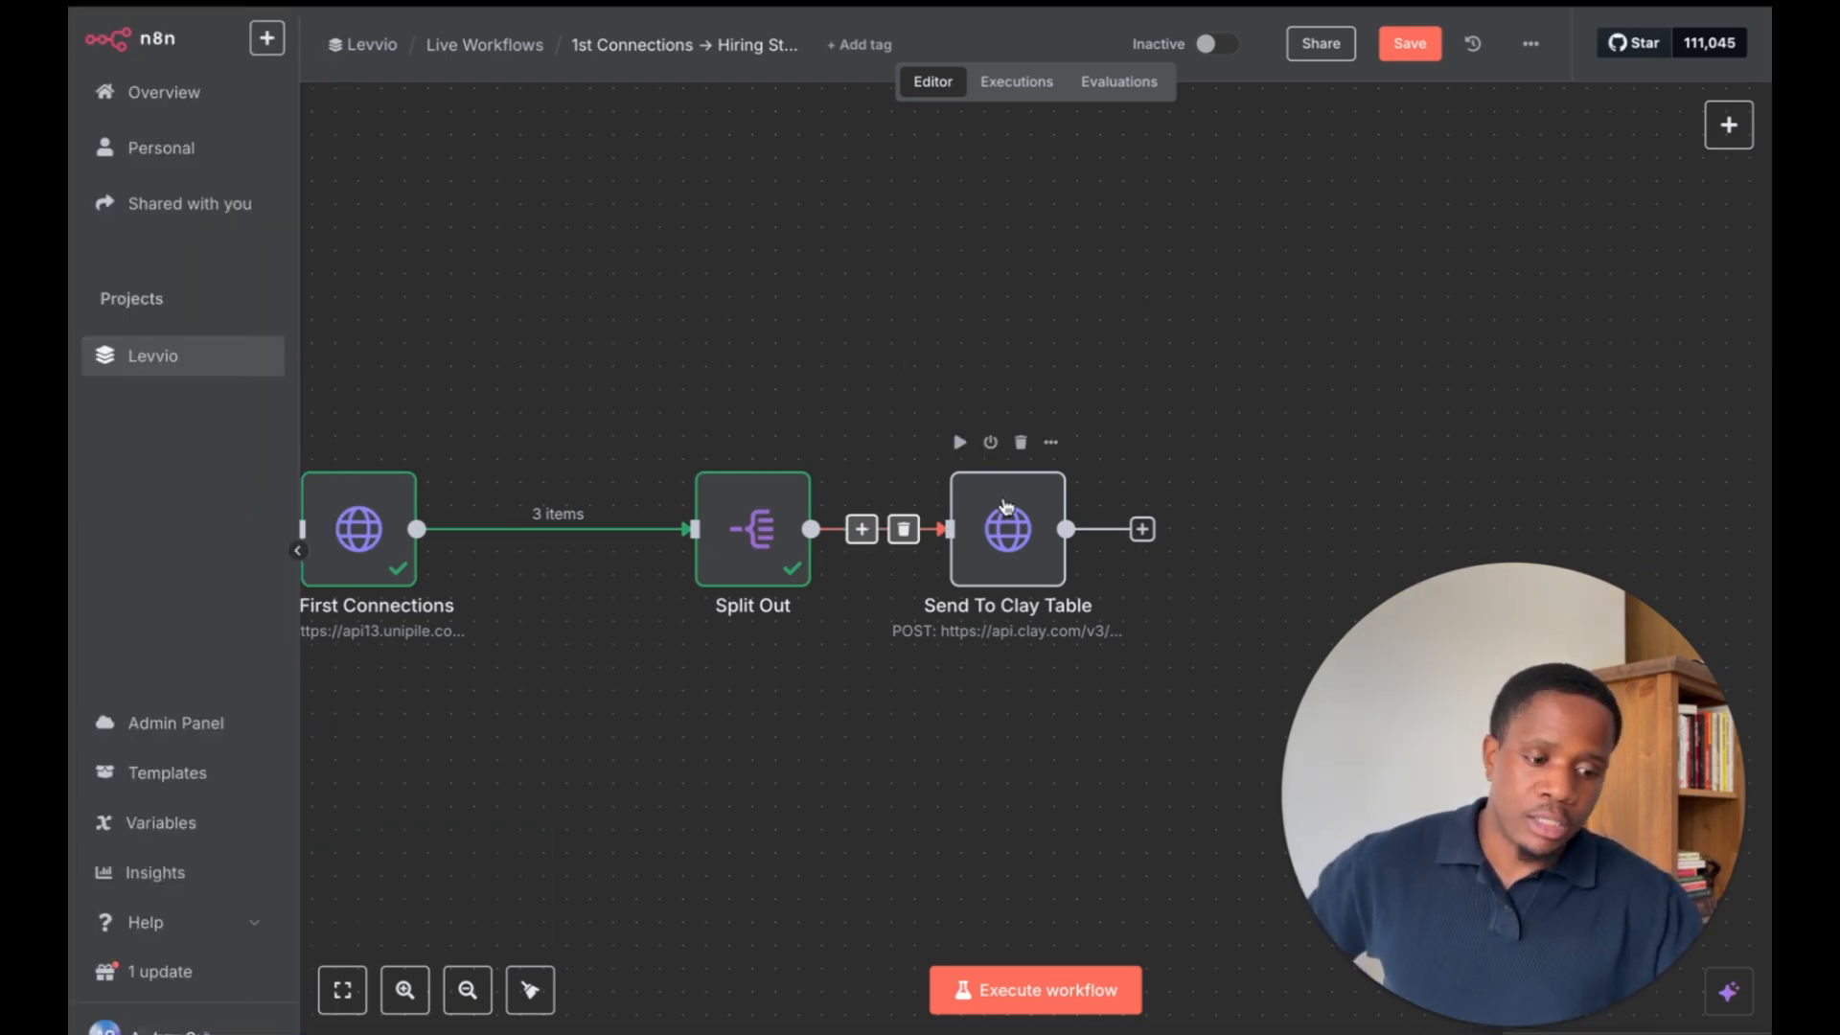
pyautogui.doubleClick(1020, 546)
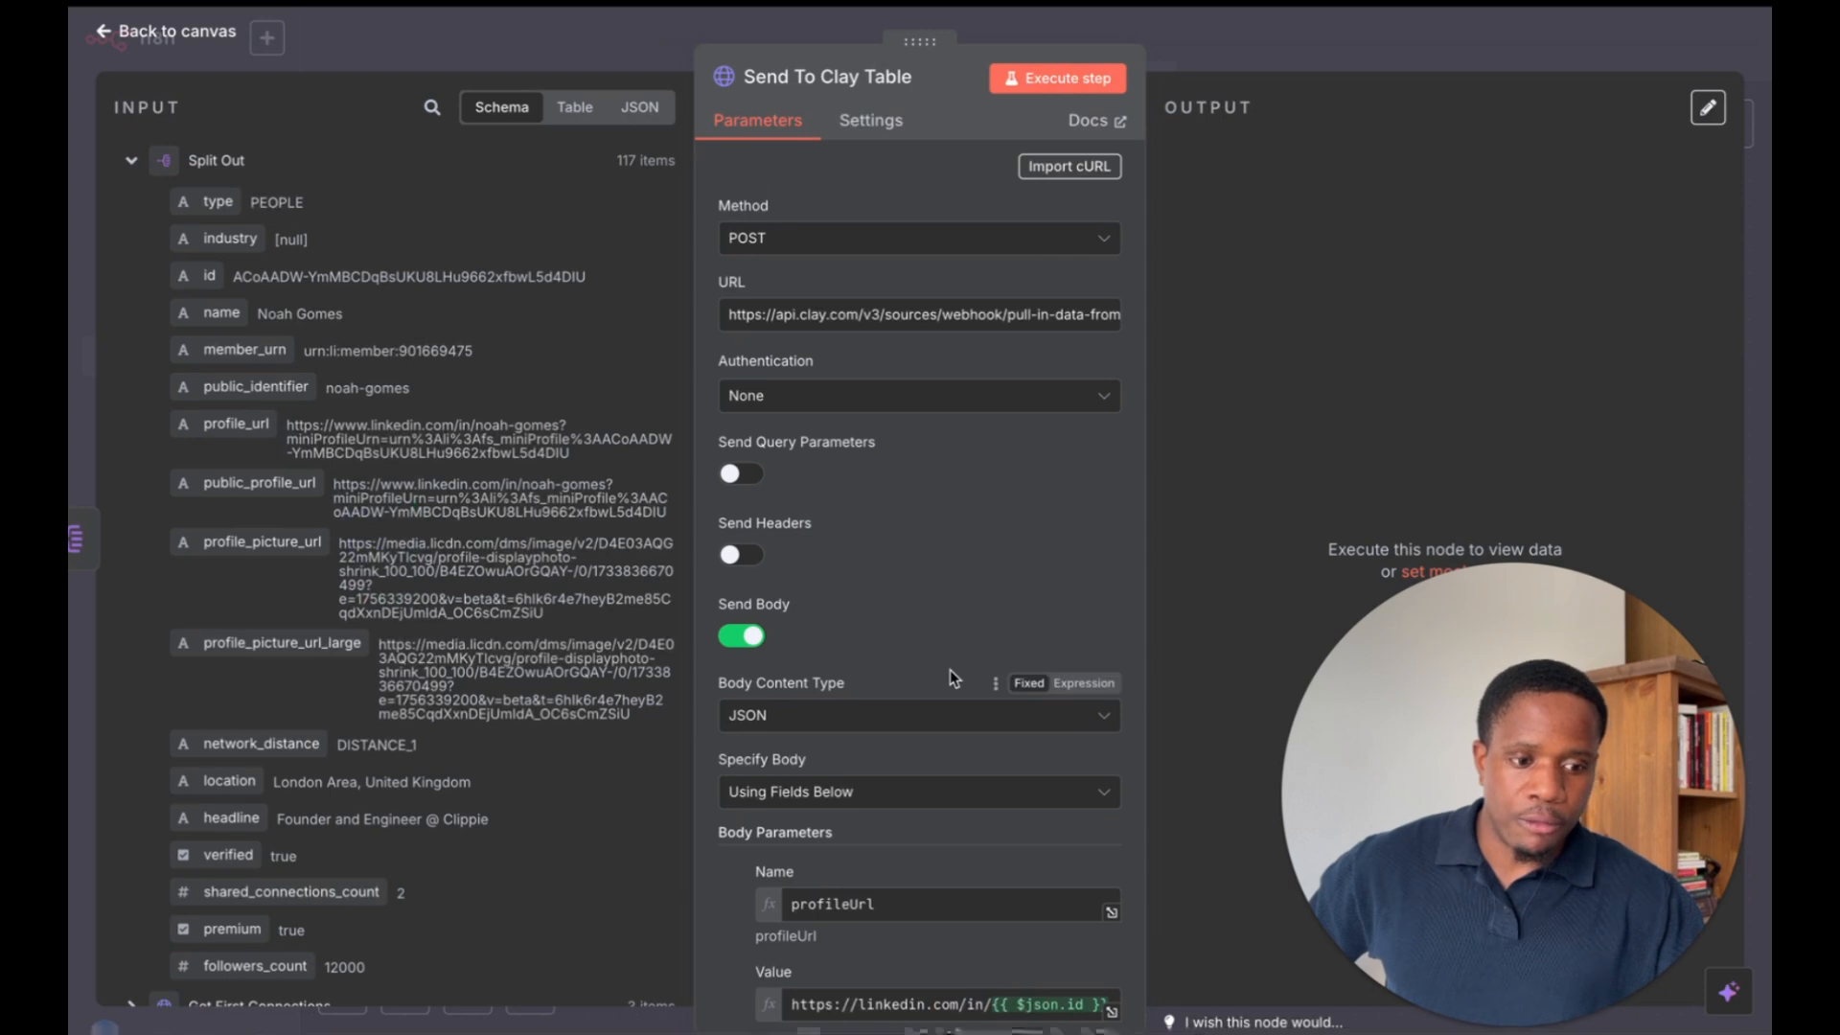
# Switch to Clay, create a new Webhook table in the untitled workbook, and copy its webhook URL
pyautogui.moveTo(77, 451)
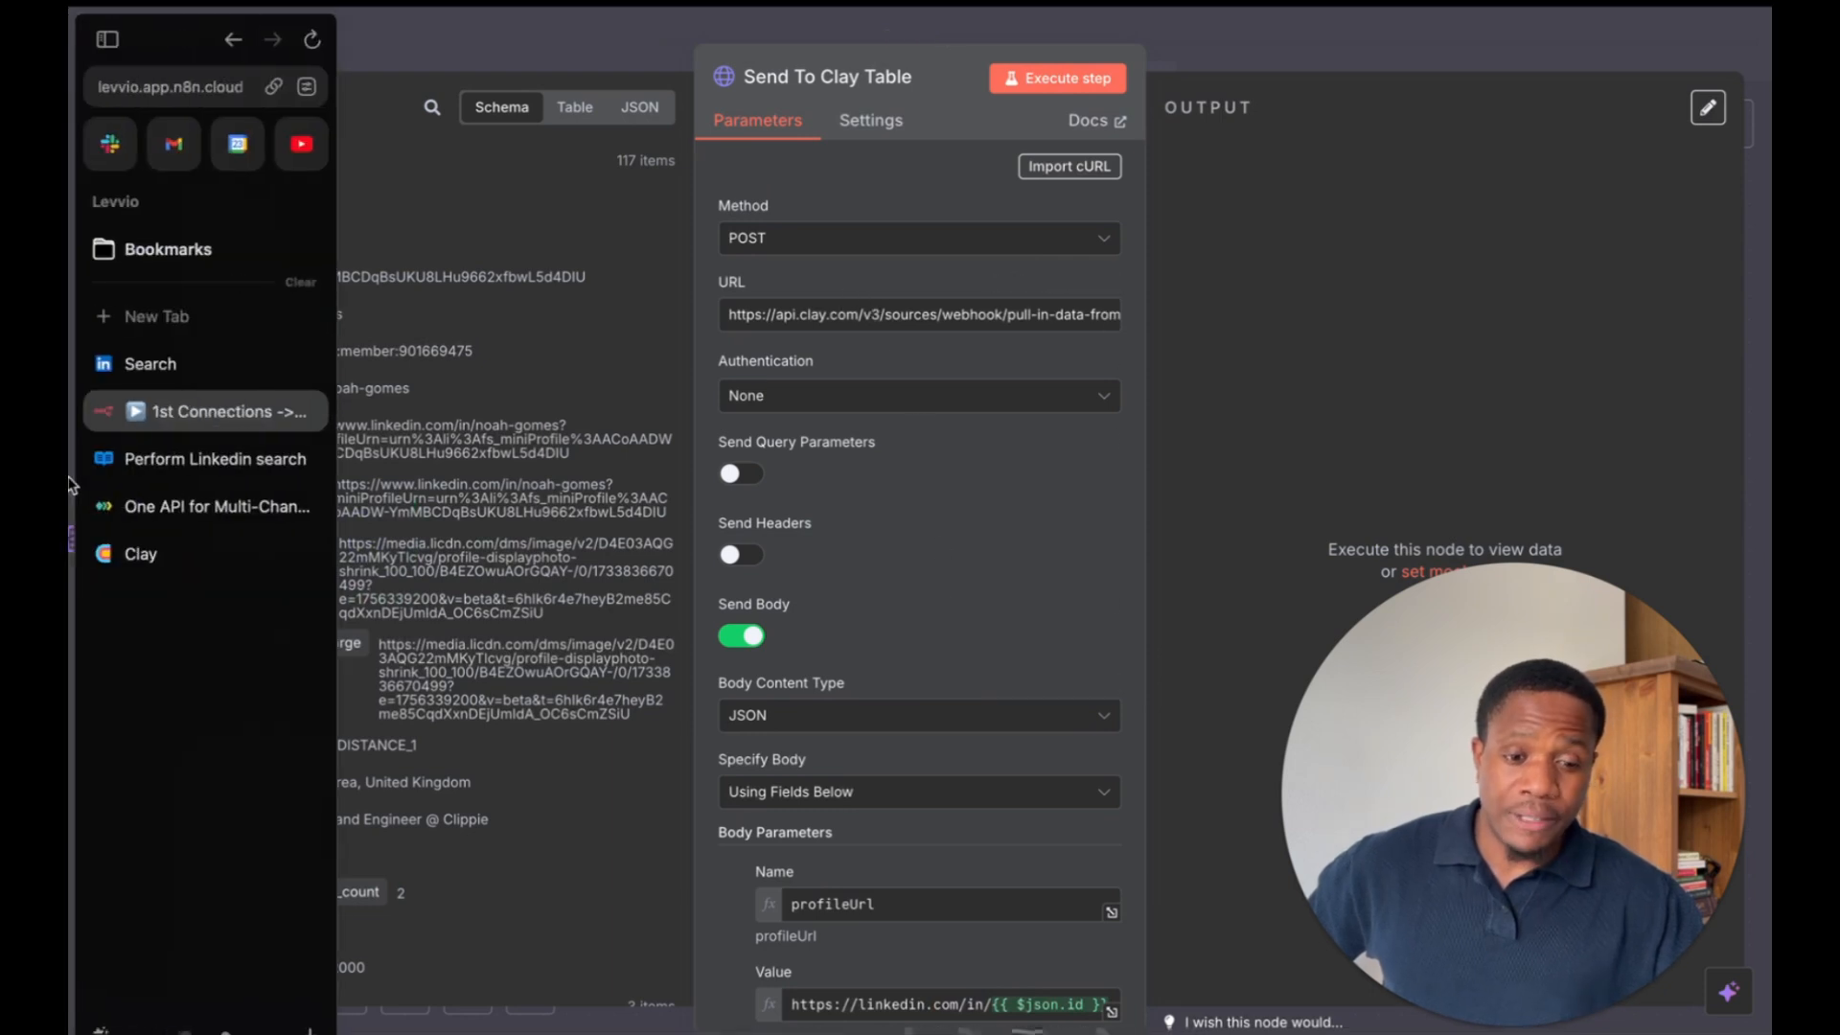
pyautogui.click(212, 555)
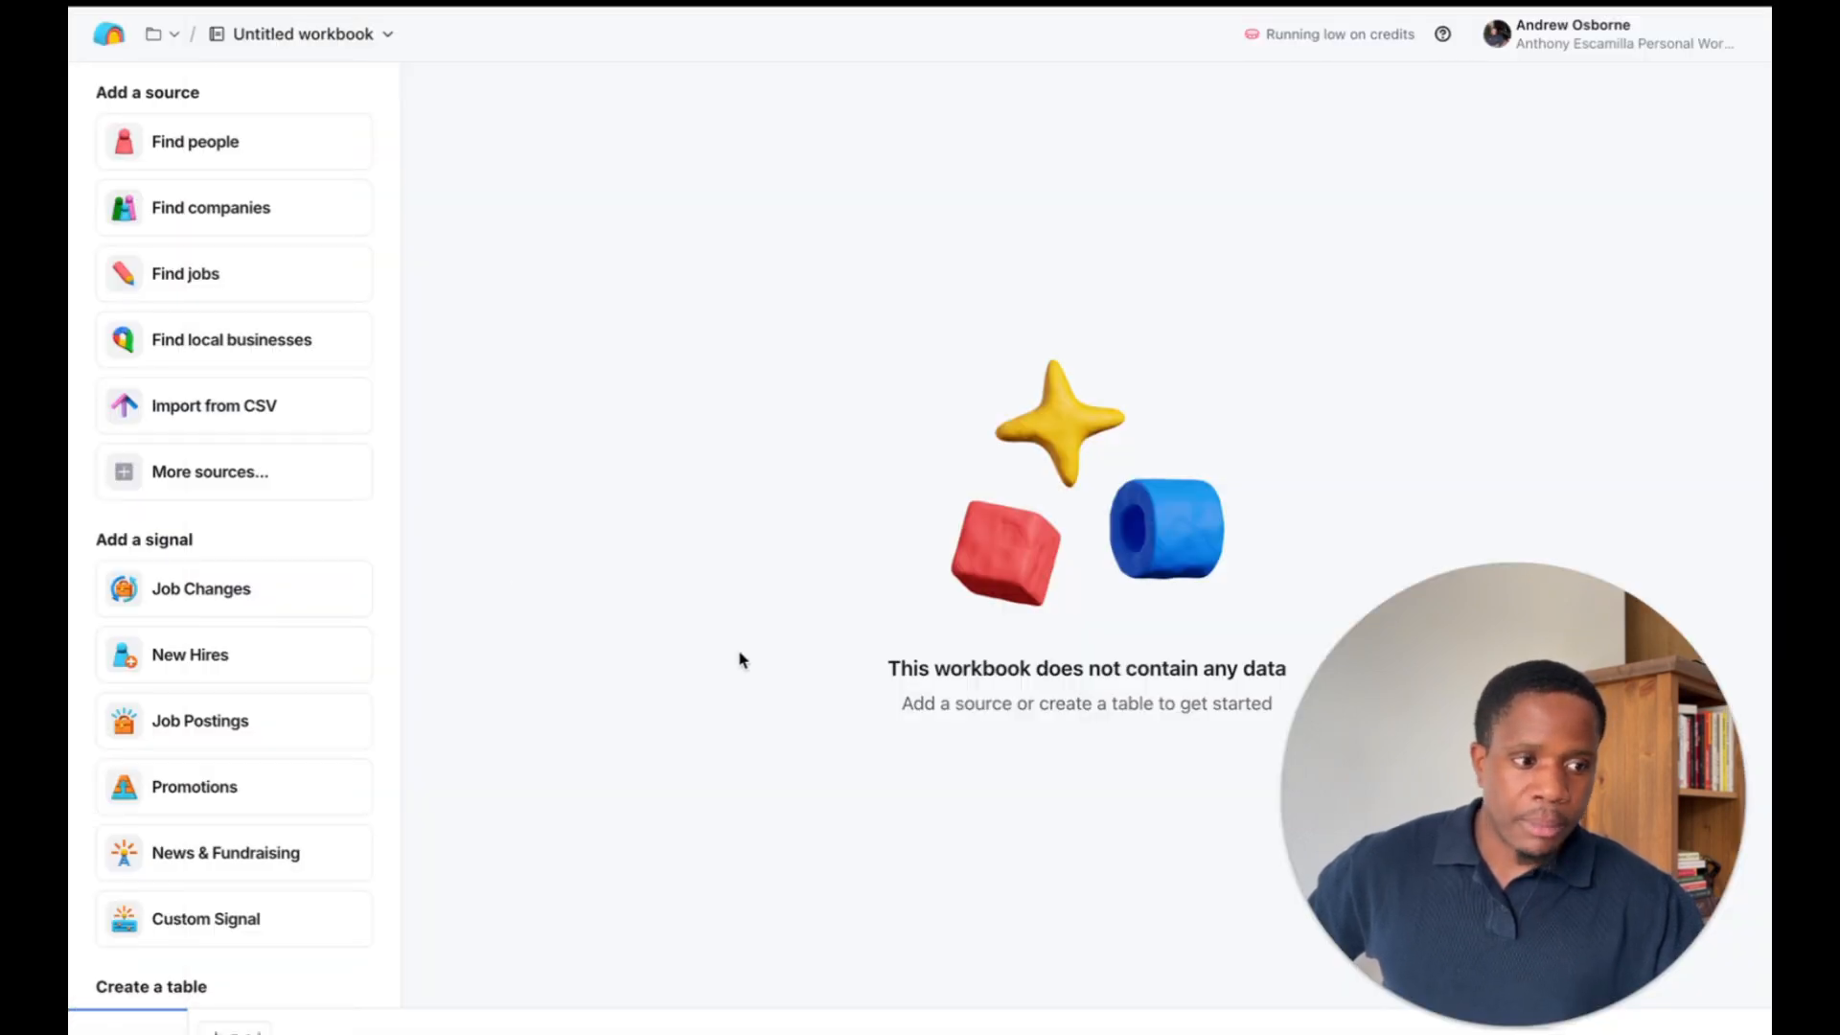
pyautogui.click(236, 1031)
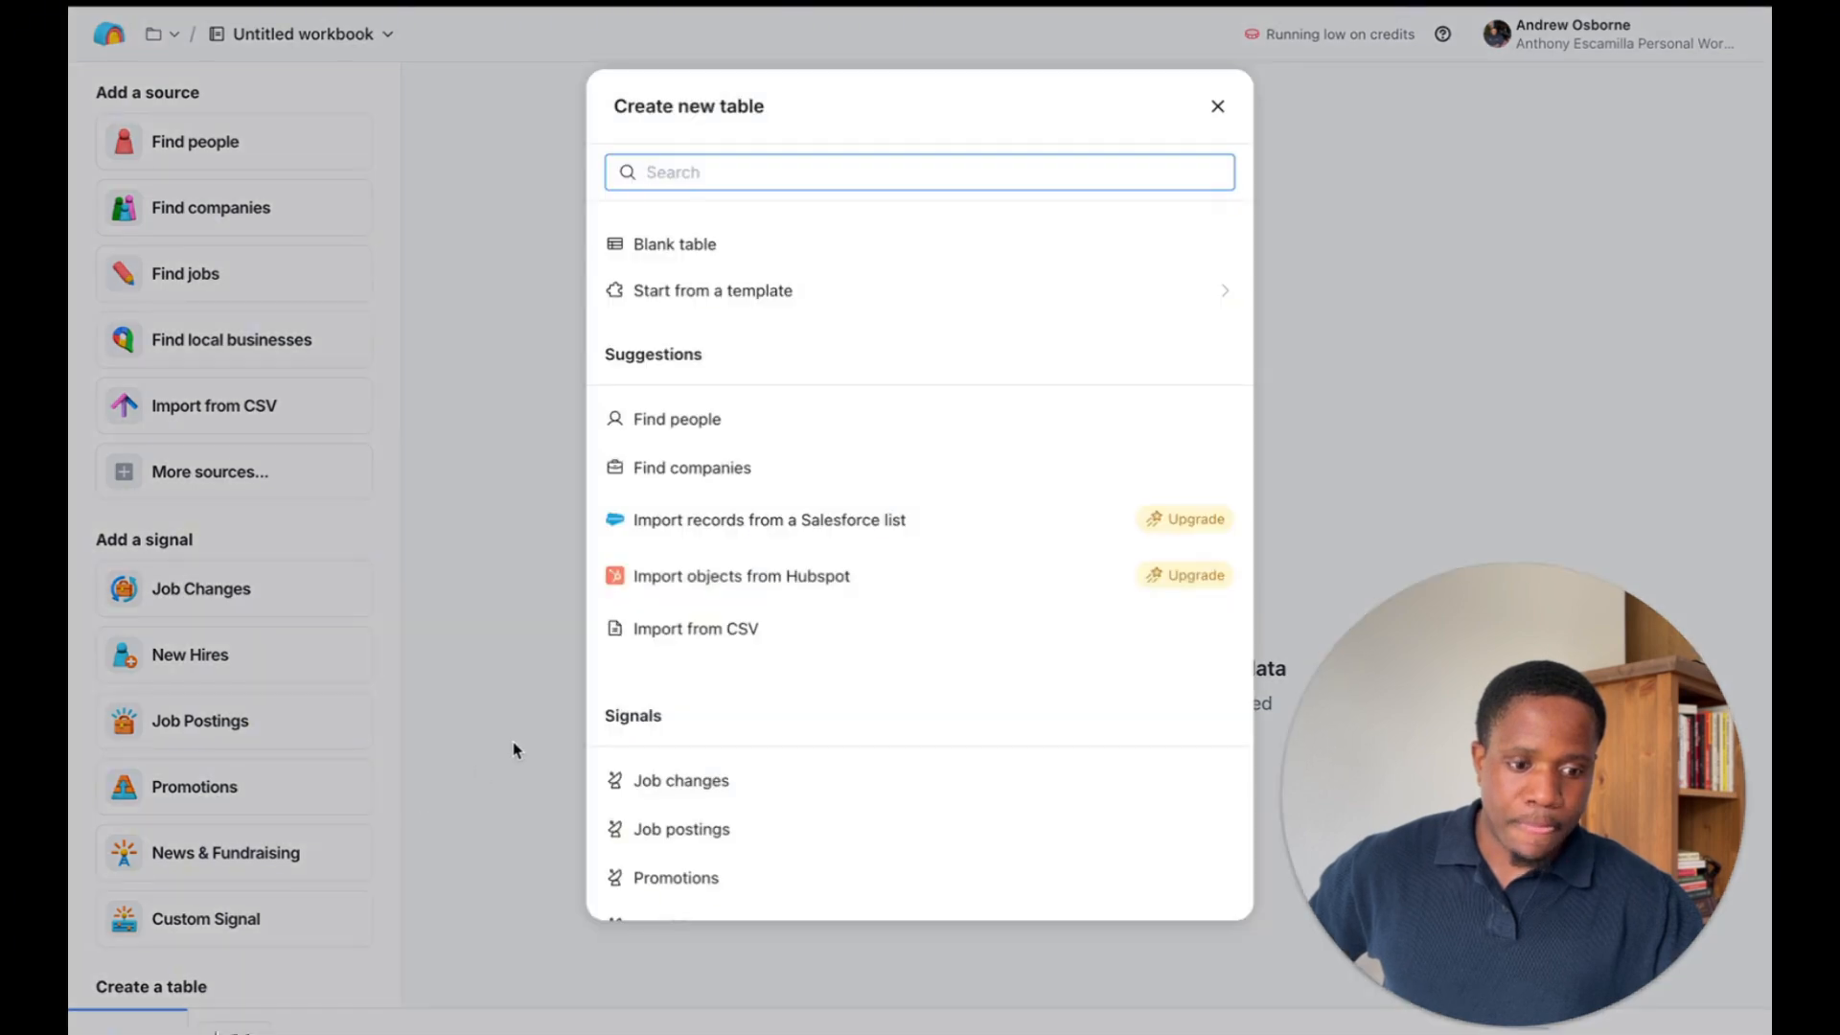
pyautogui.scroll(-4, 697, 756)
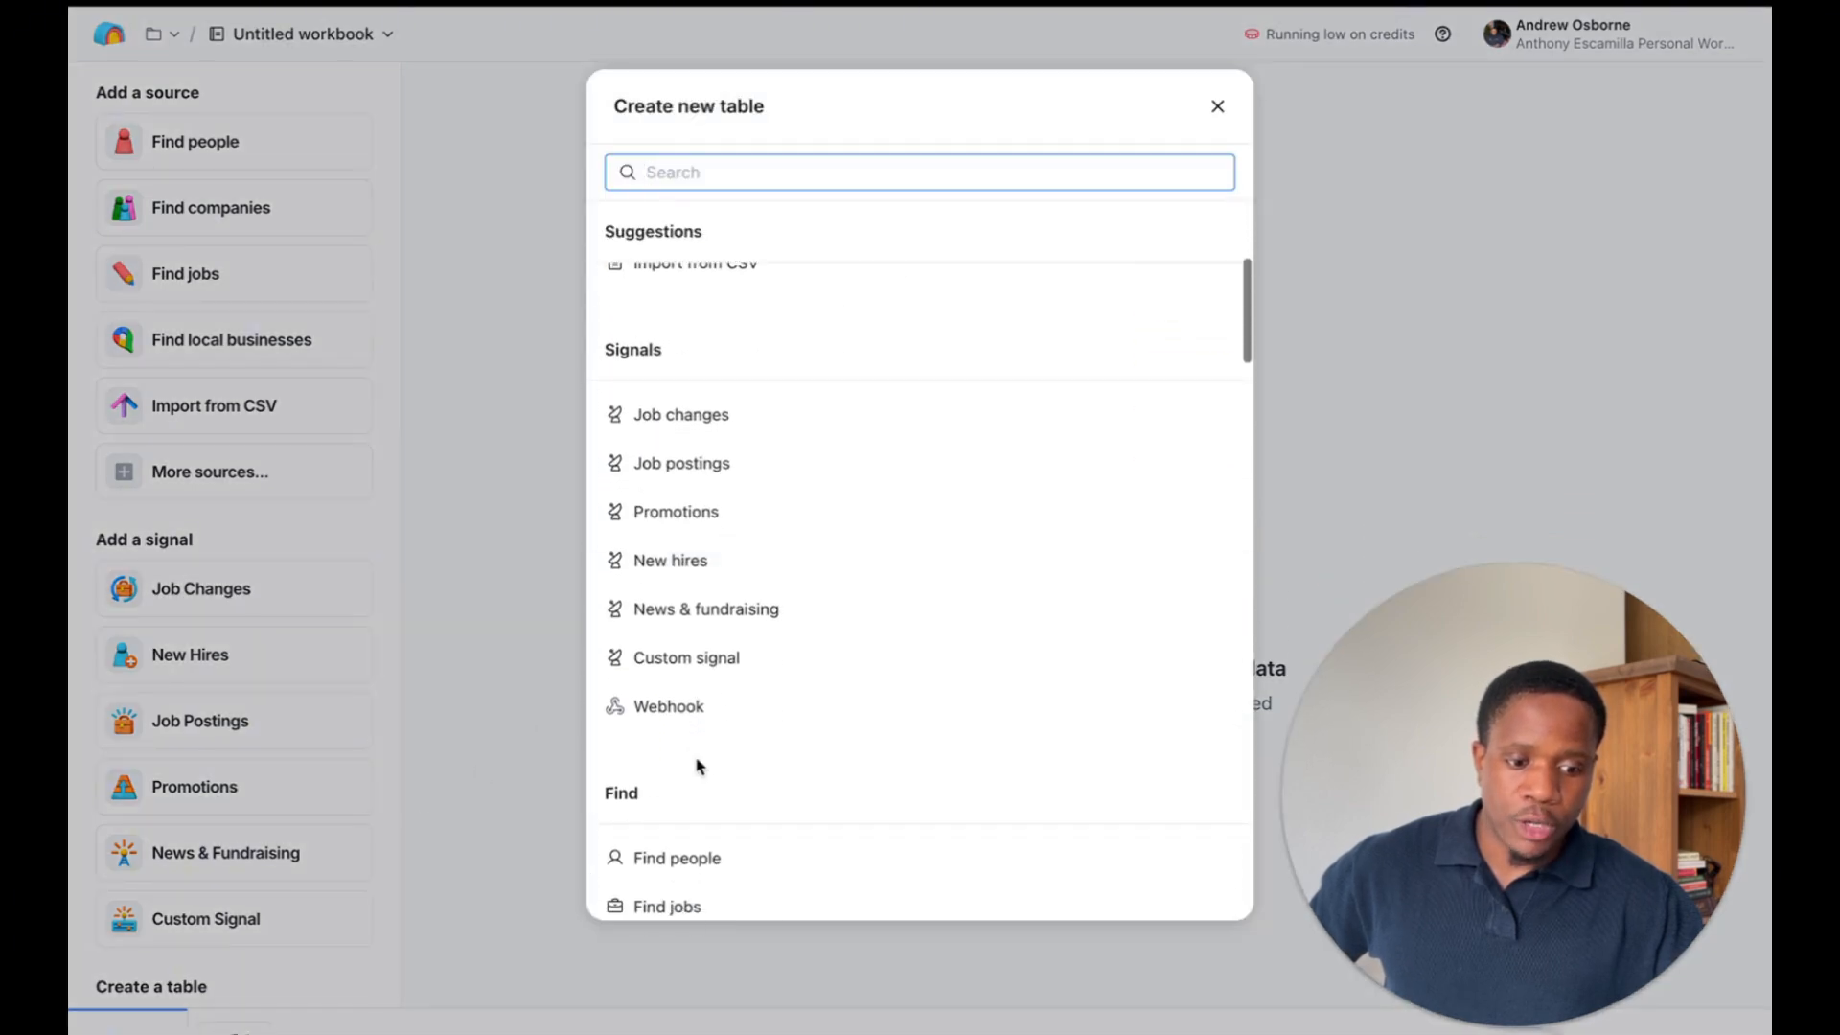
pyautogui.click(675, 711)
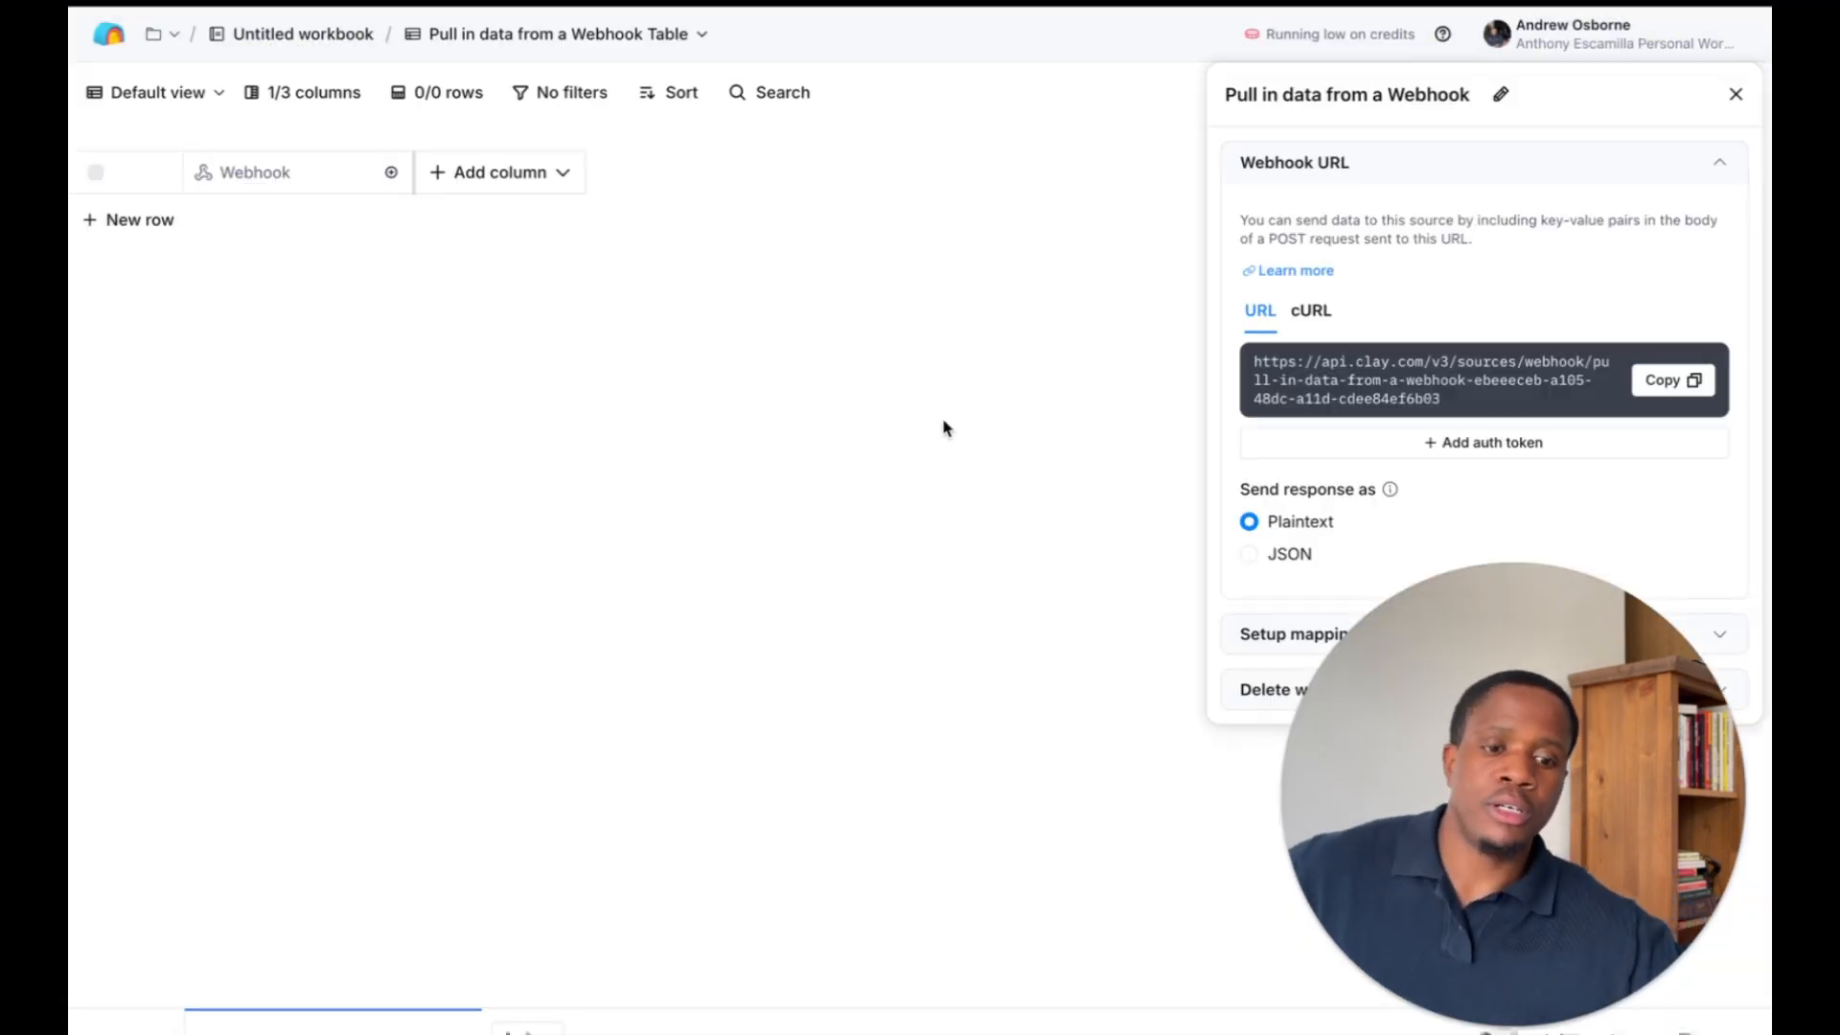
pyautogui.click(1640, 387)
pyautogui.moveTo(72, 383)
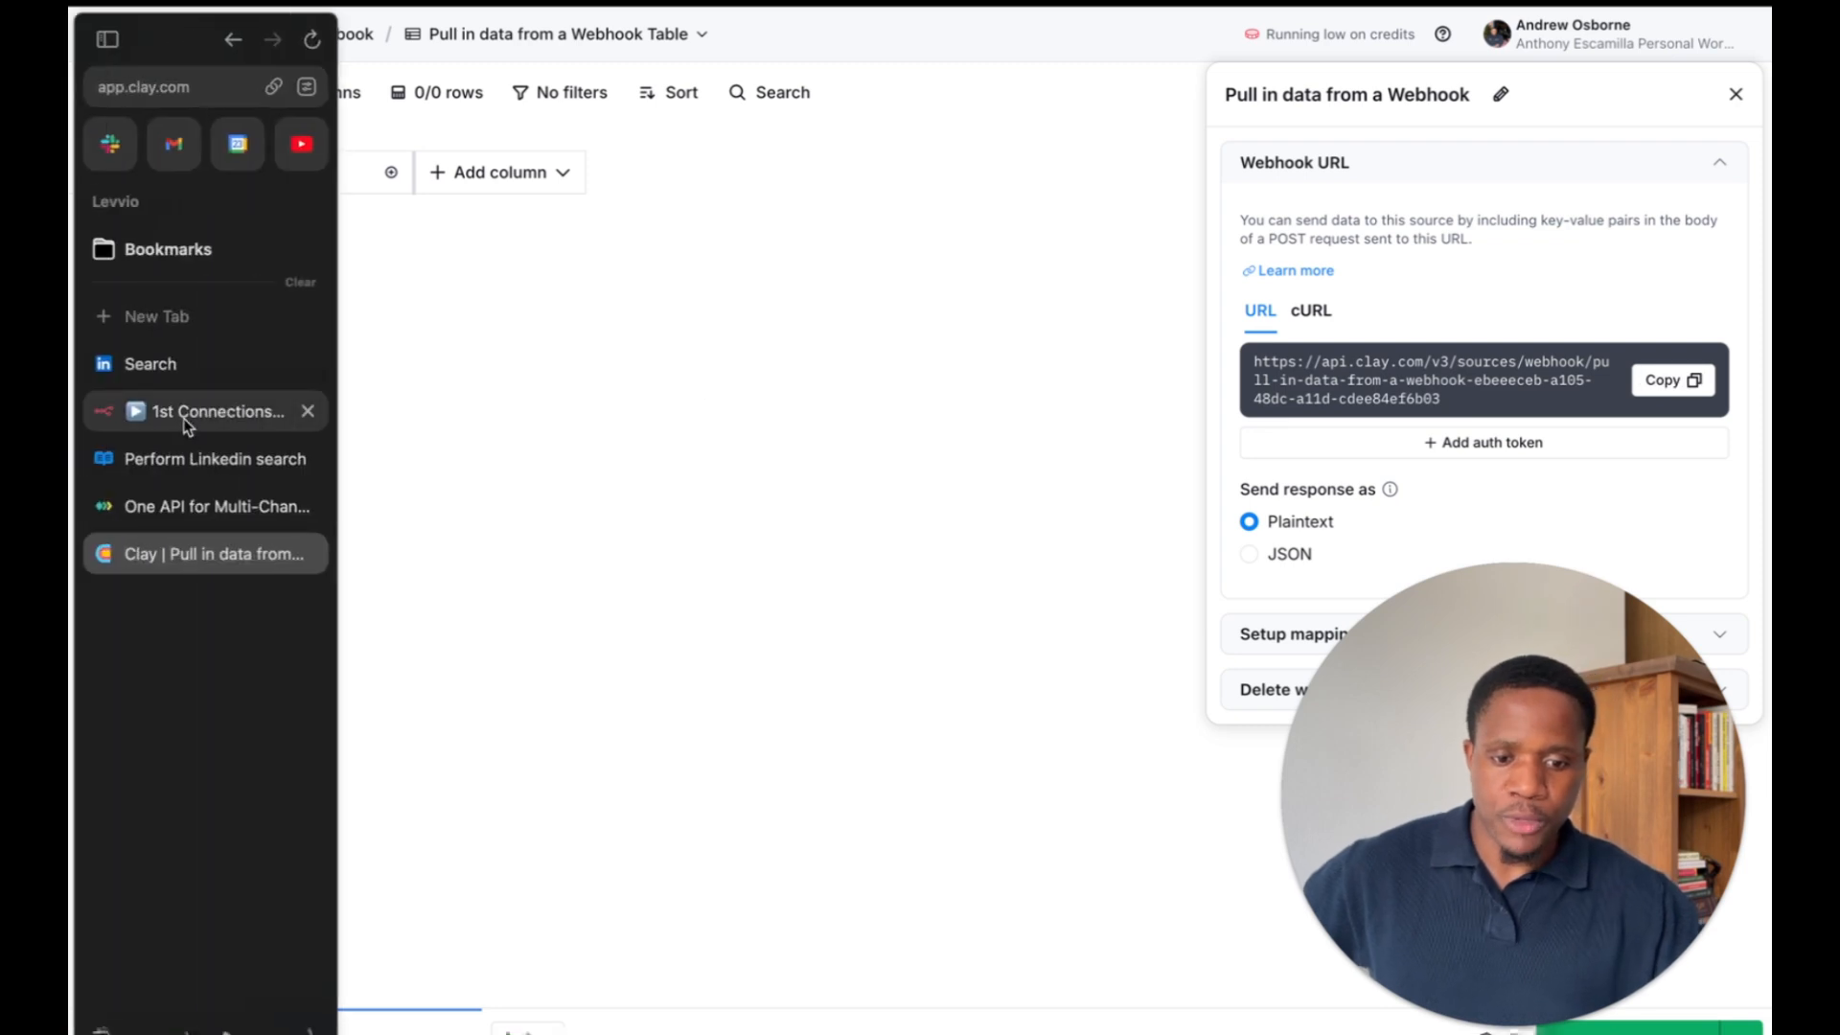
# Switch to n8n, replace the Send To Clay Table node's URL with the copied Clay webhook URL, and review its body parameters
pyautogui.click(182, 418)
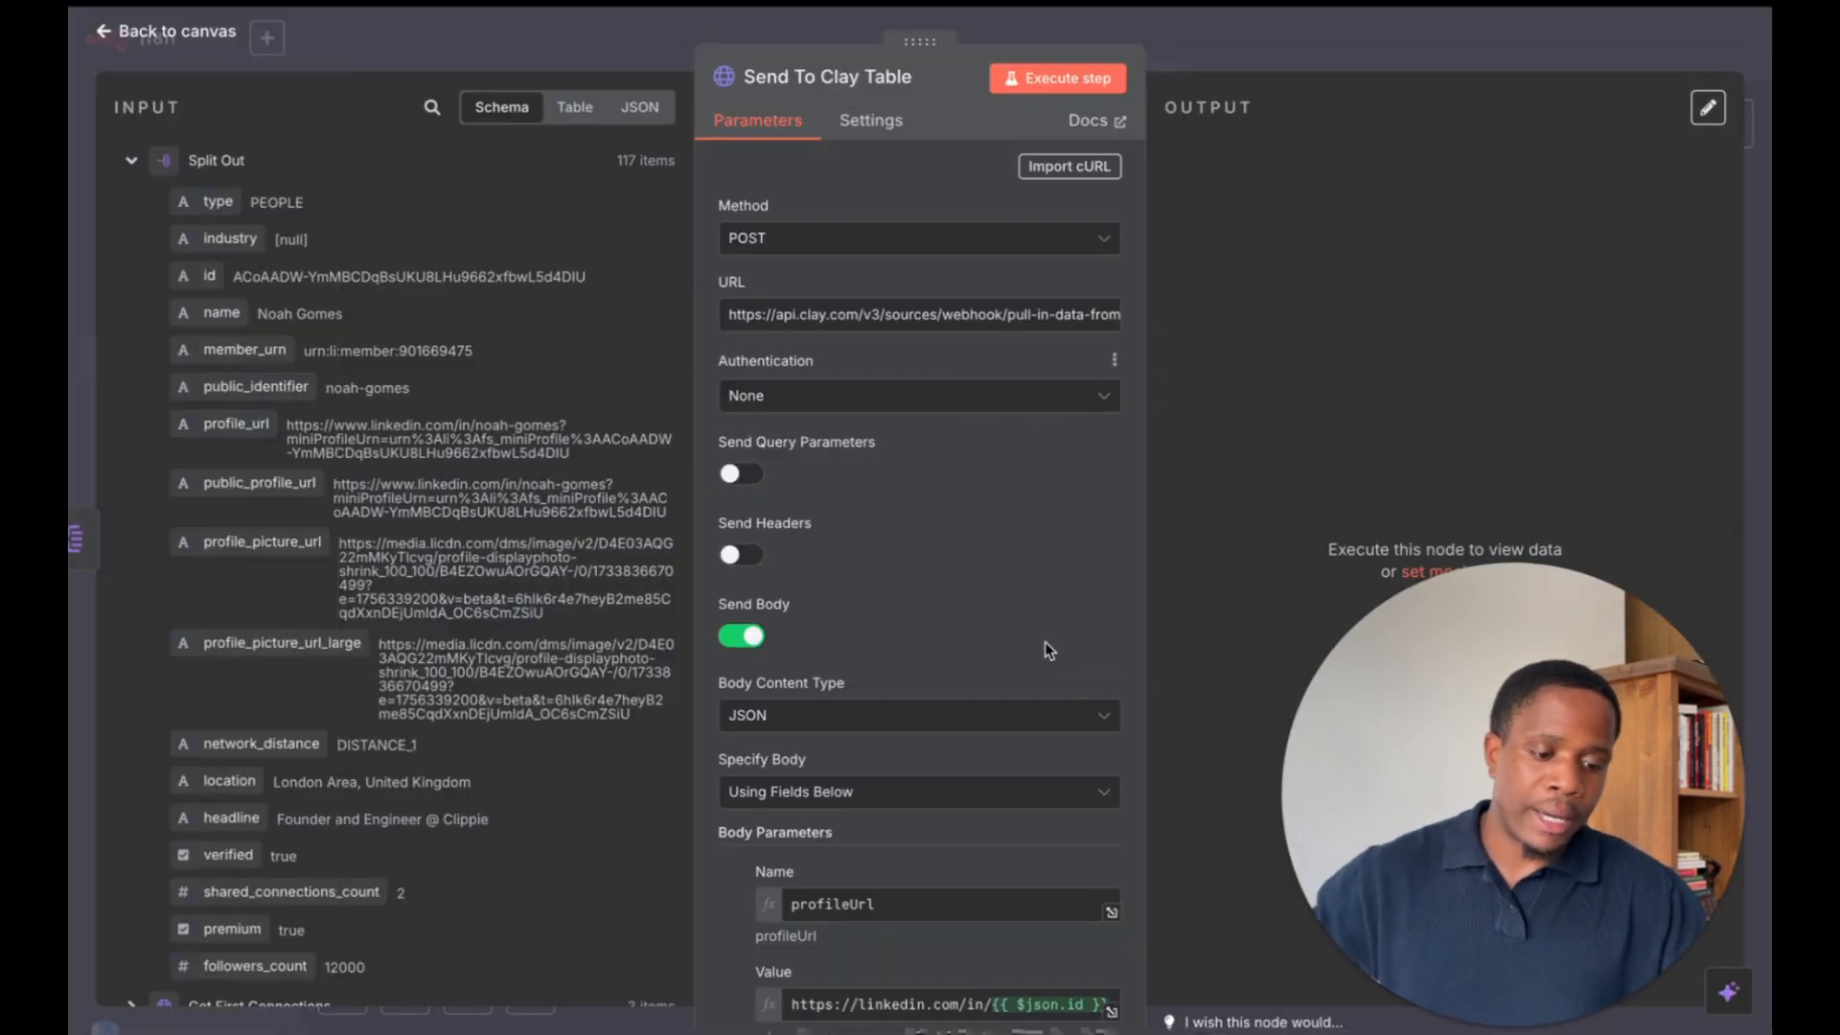
pyautogui.tripleClick(973, 316)
pyautogui.hotkey('ctrl', 'v')
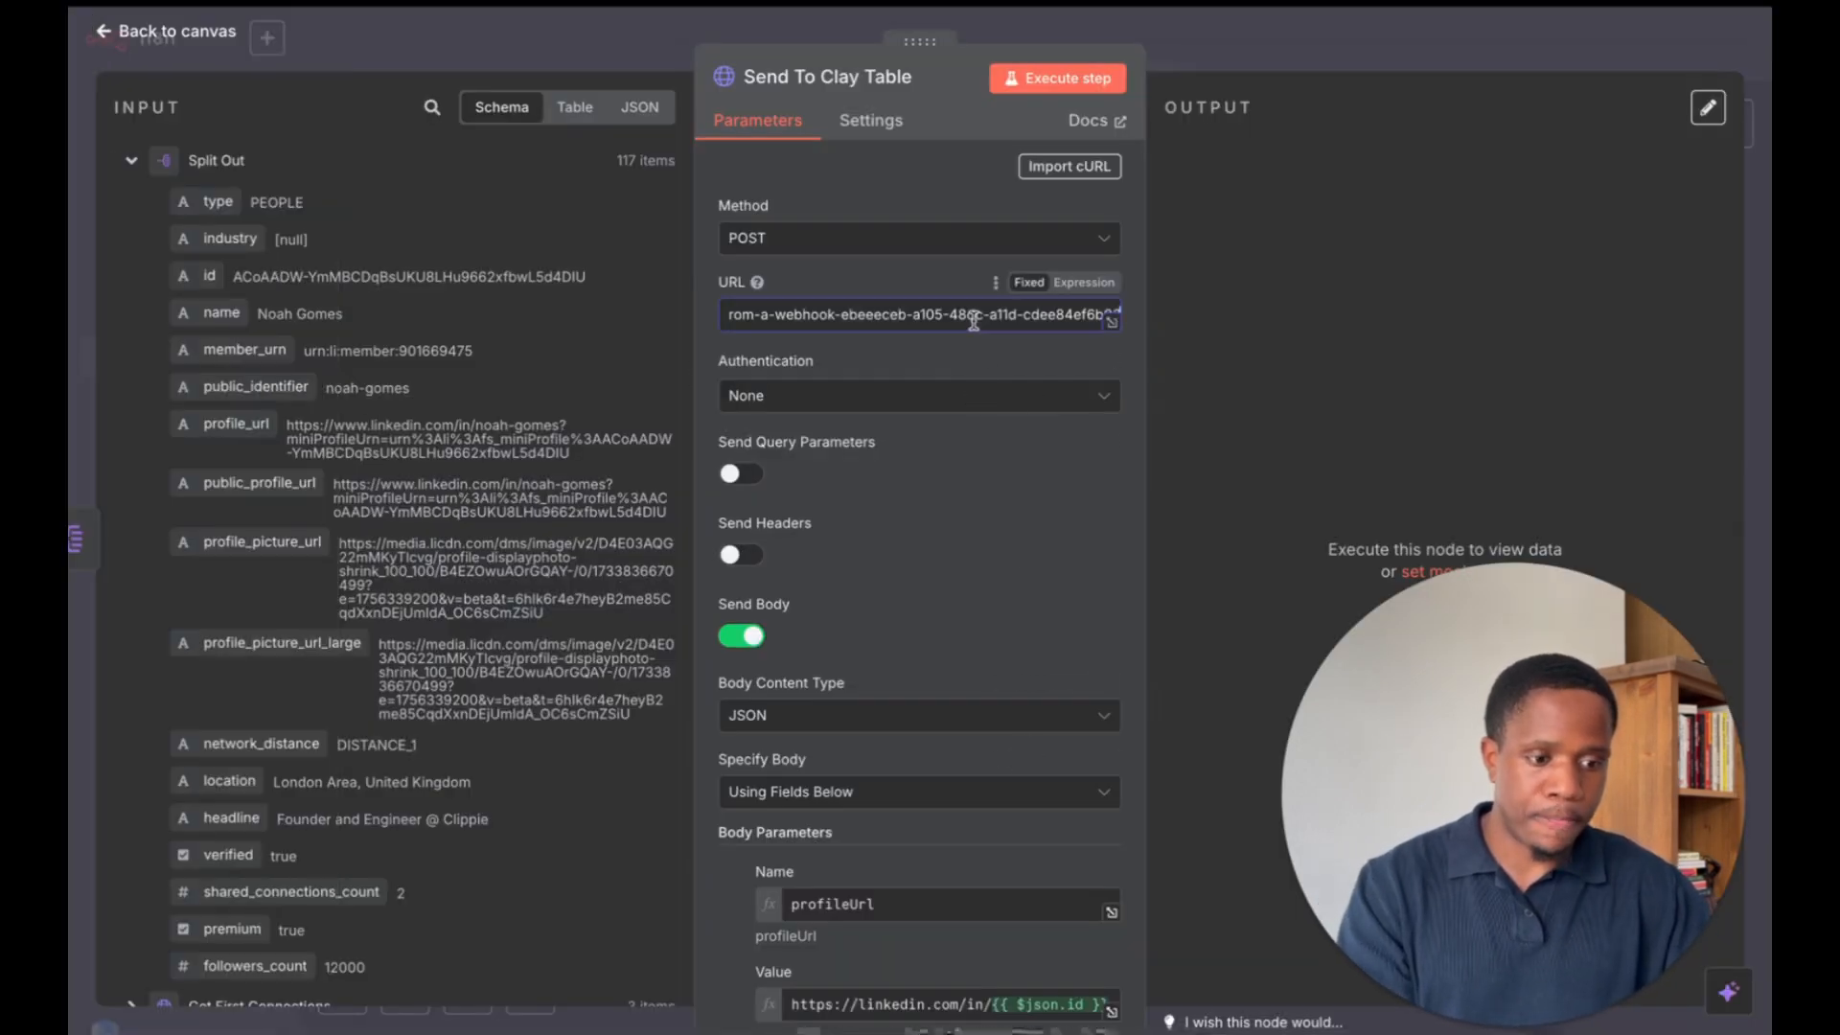
pyautogui.click(911, 184)
pyautogui.scroll(-3, 993, 642)
pyautogui.scroll(3, 990, 663)
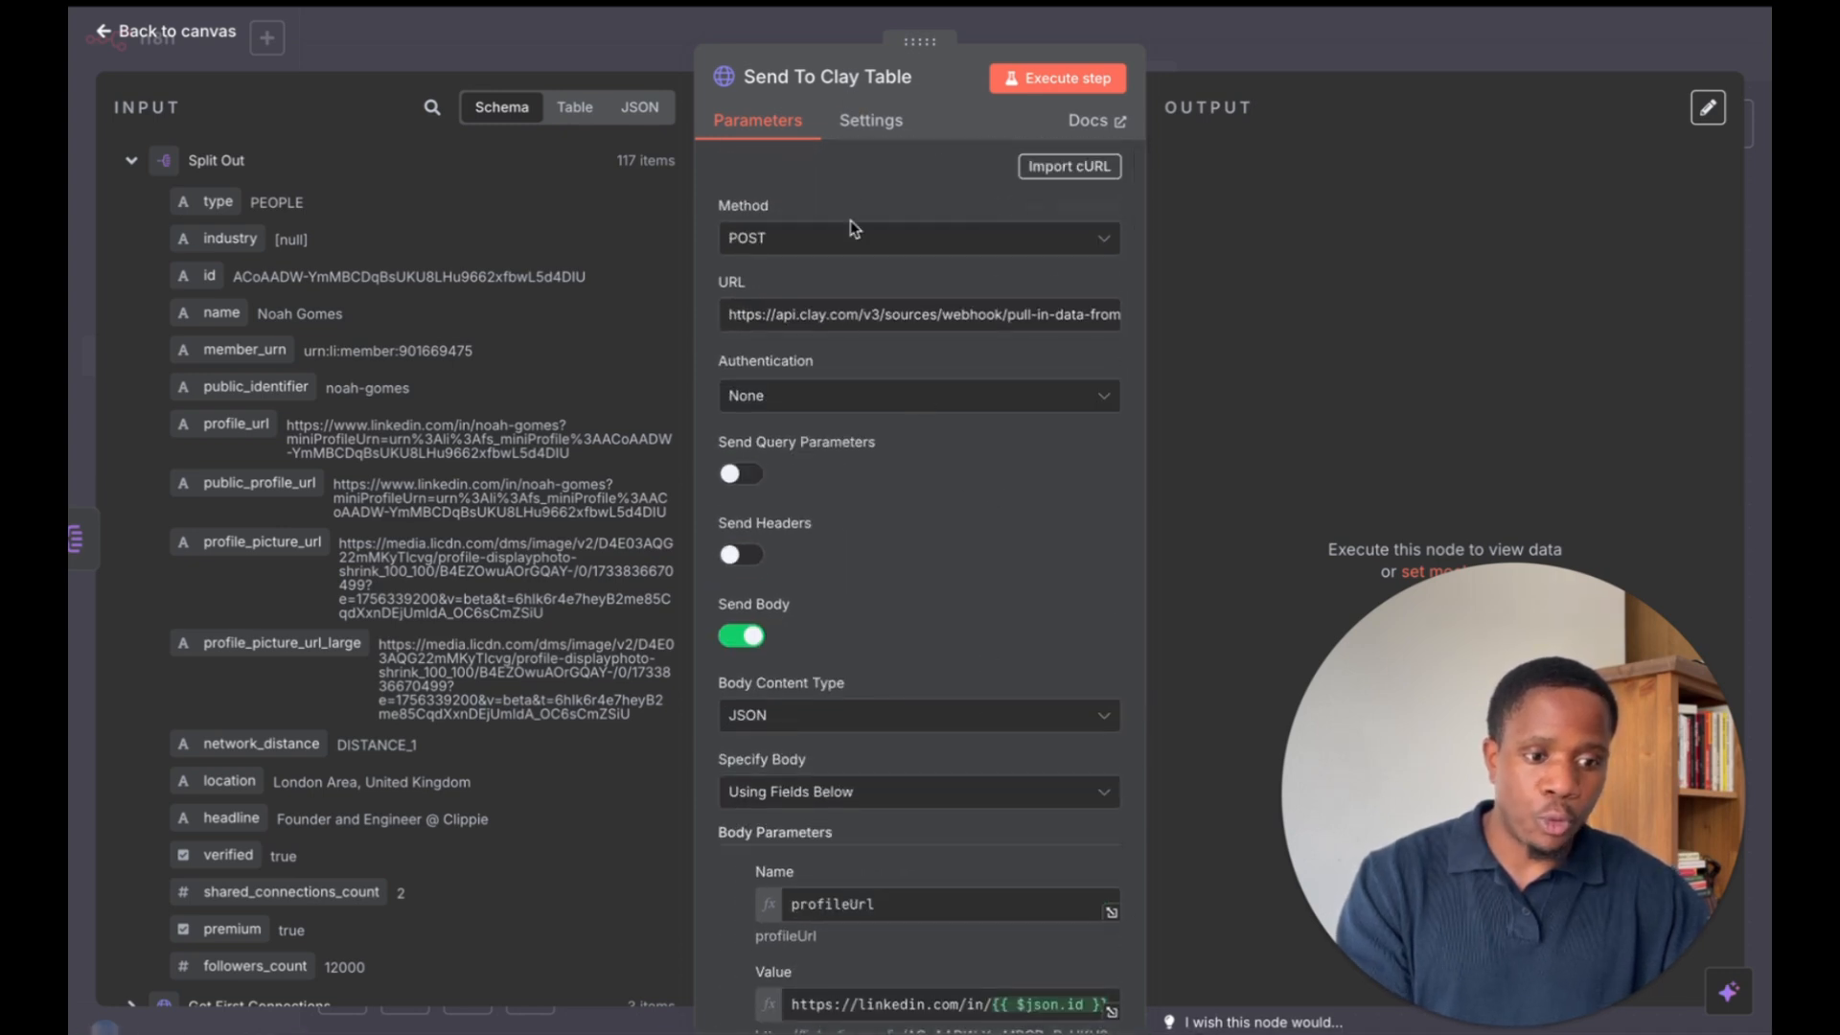
pyautogui.scroll(-3, 847, 556)
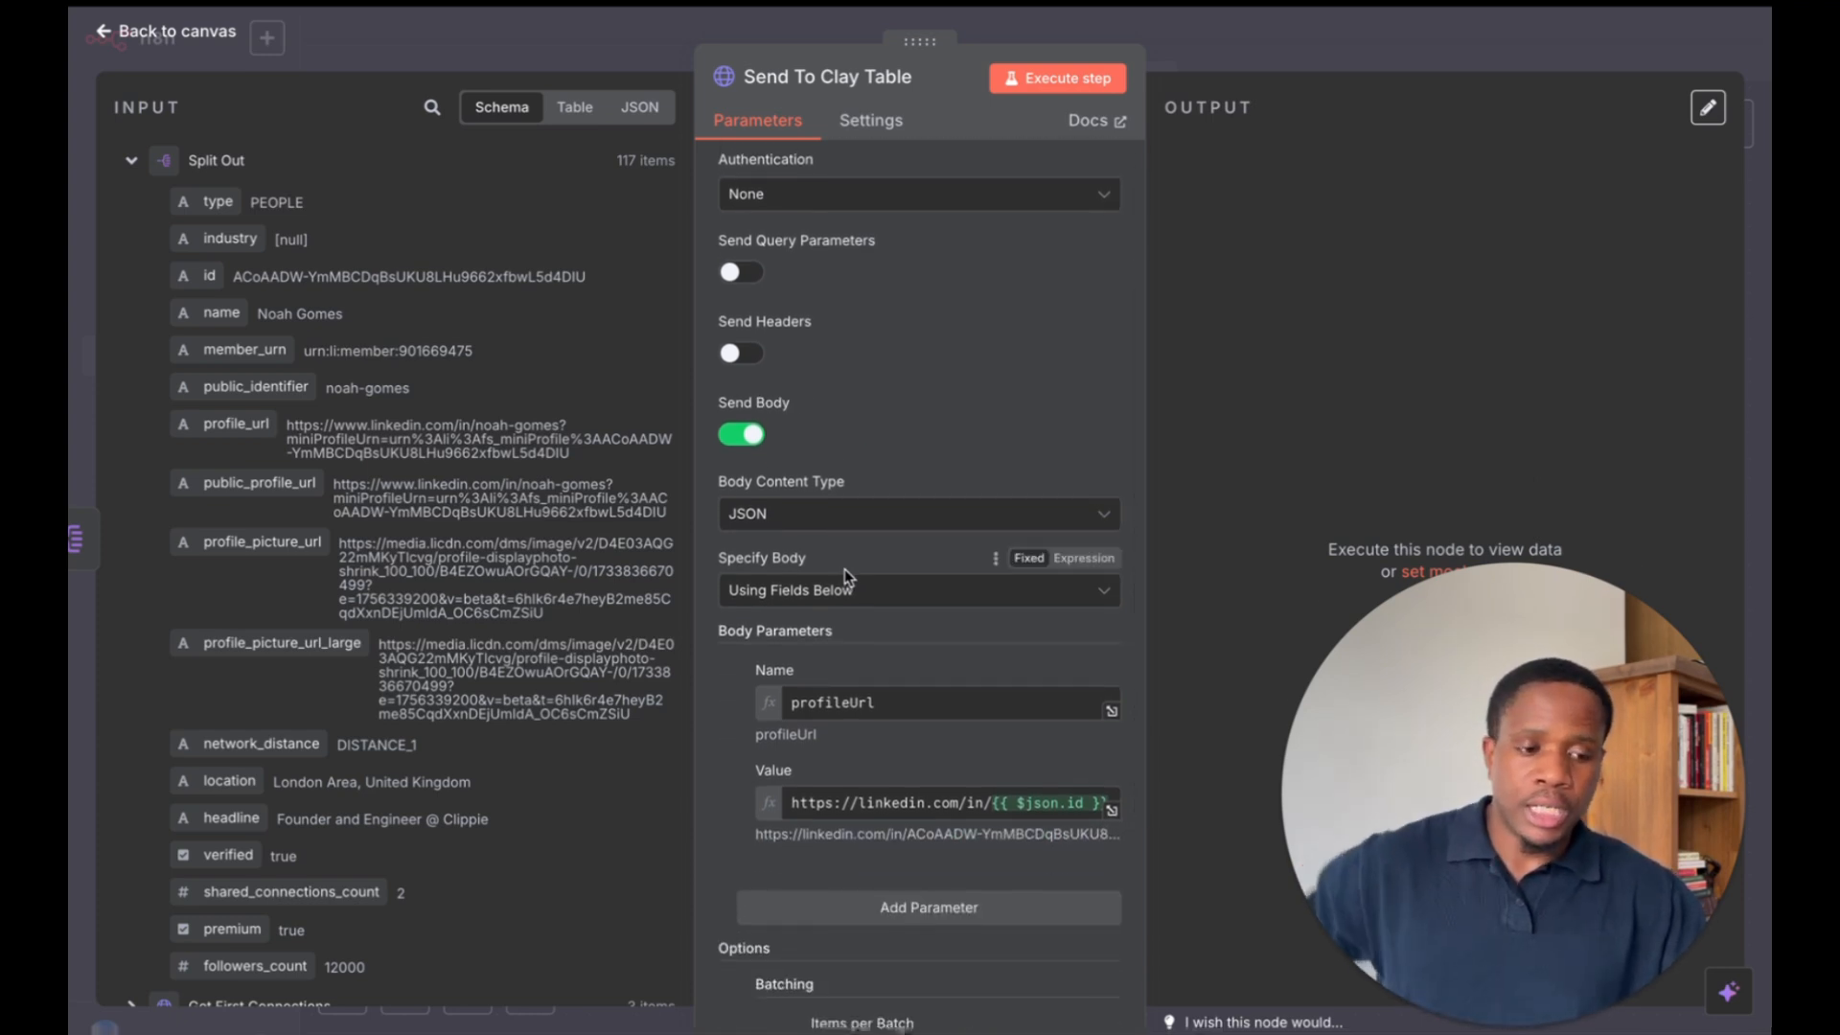
# Execute the Send To Clay Table node and check the Clay webhook table for incoming rows
pyautogui.click(1054, 78)
pyautogui.moveTo(77, 565)
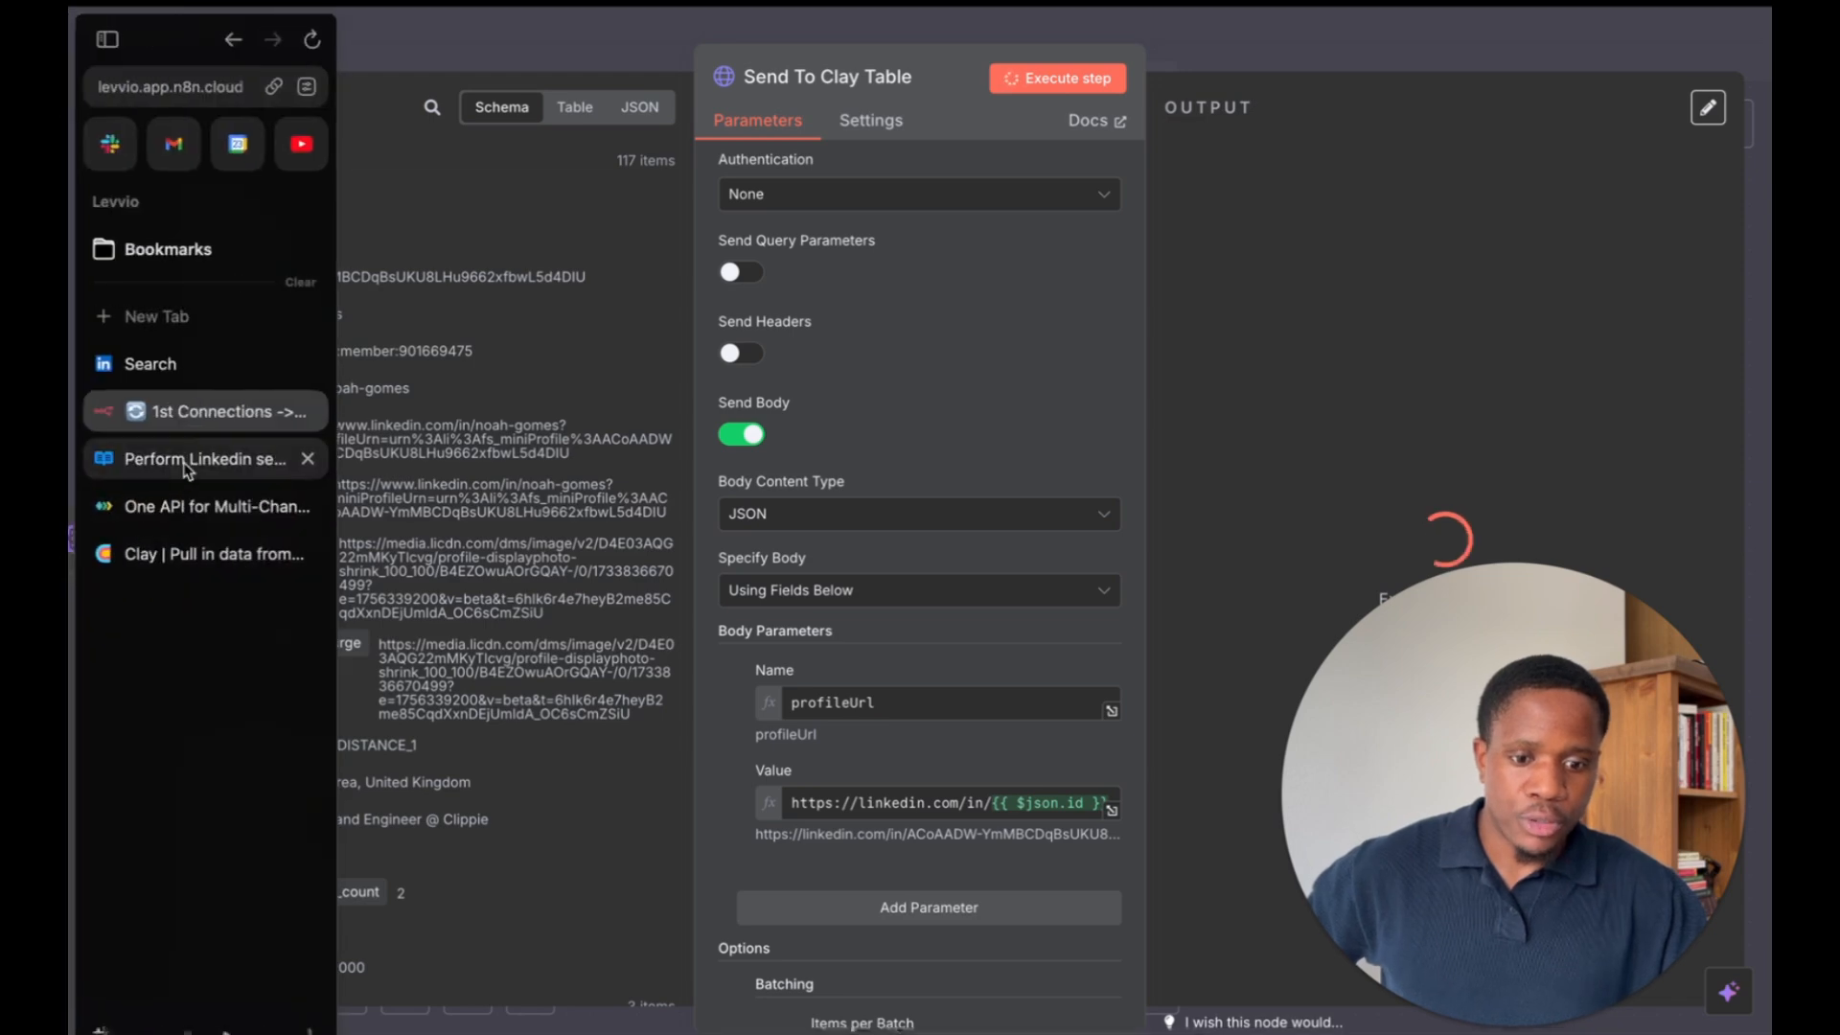
pyautogui.click(198, 565)
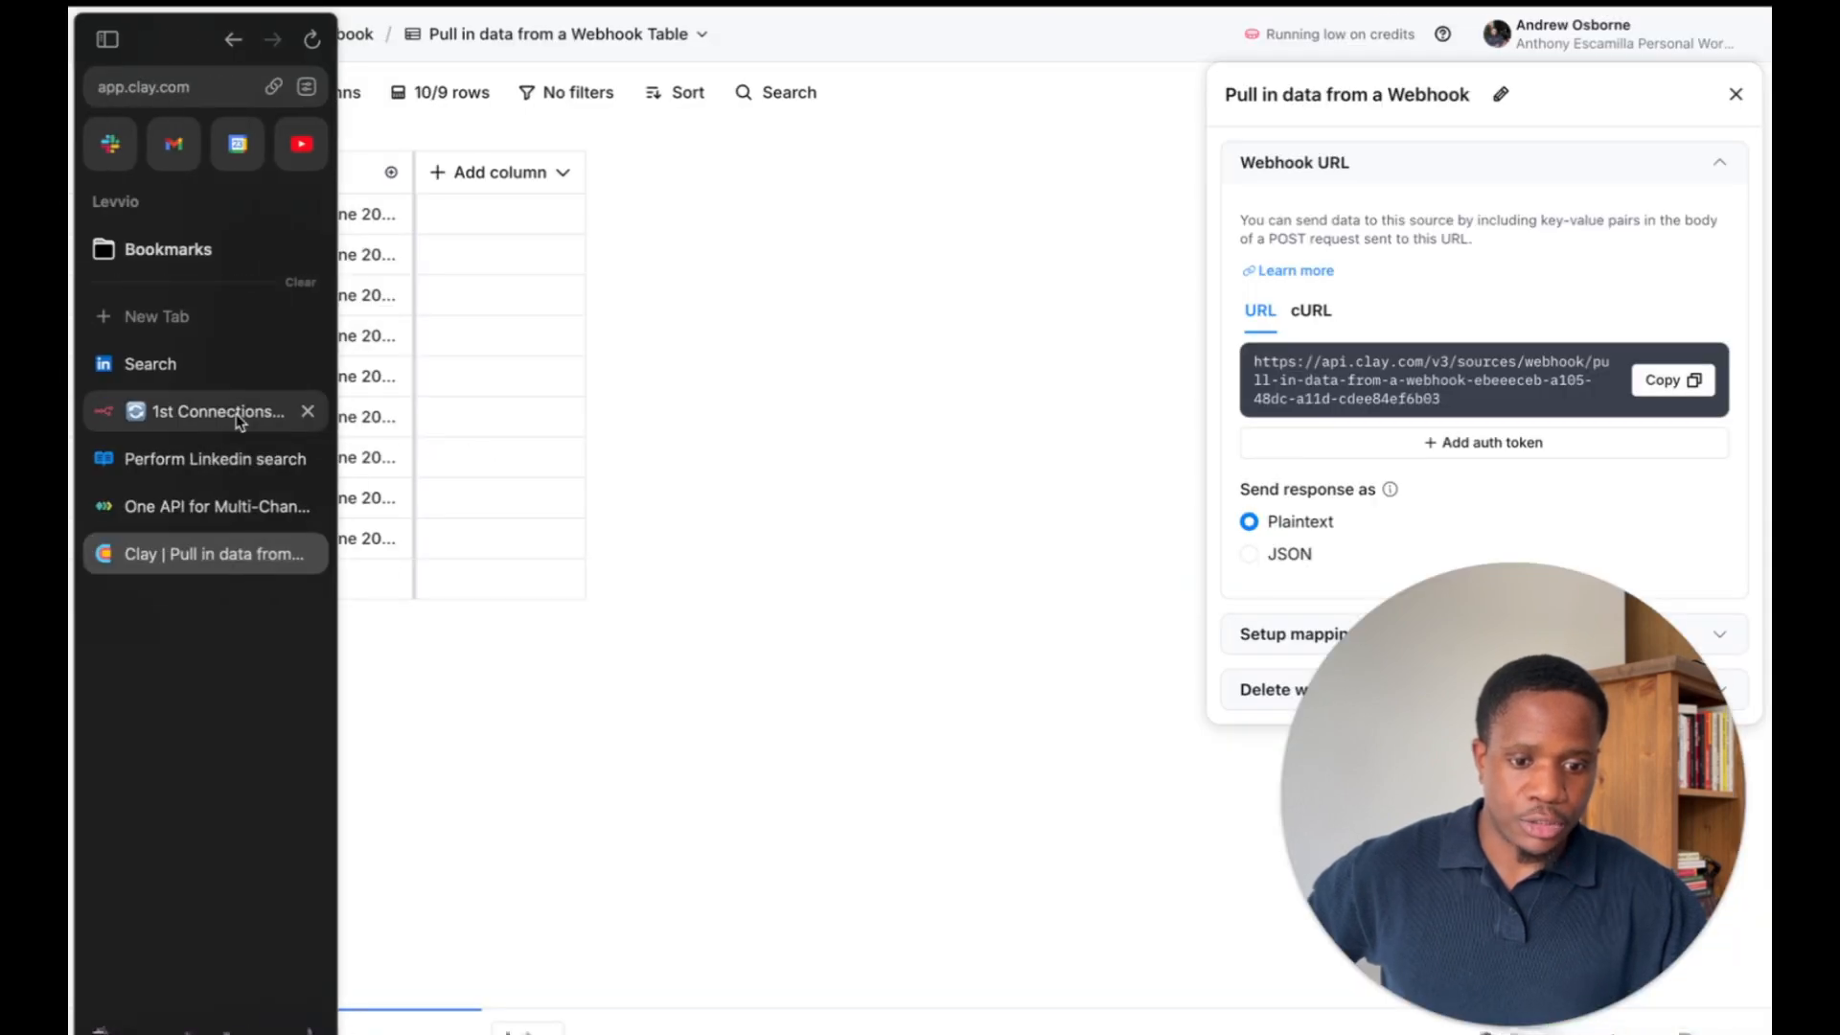
# Return to the n8n canvas and stop the running workflow execution
pyautogui.click(241, 405)
pyautogui.click(1255, 38)
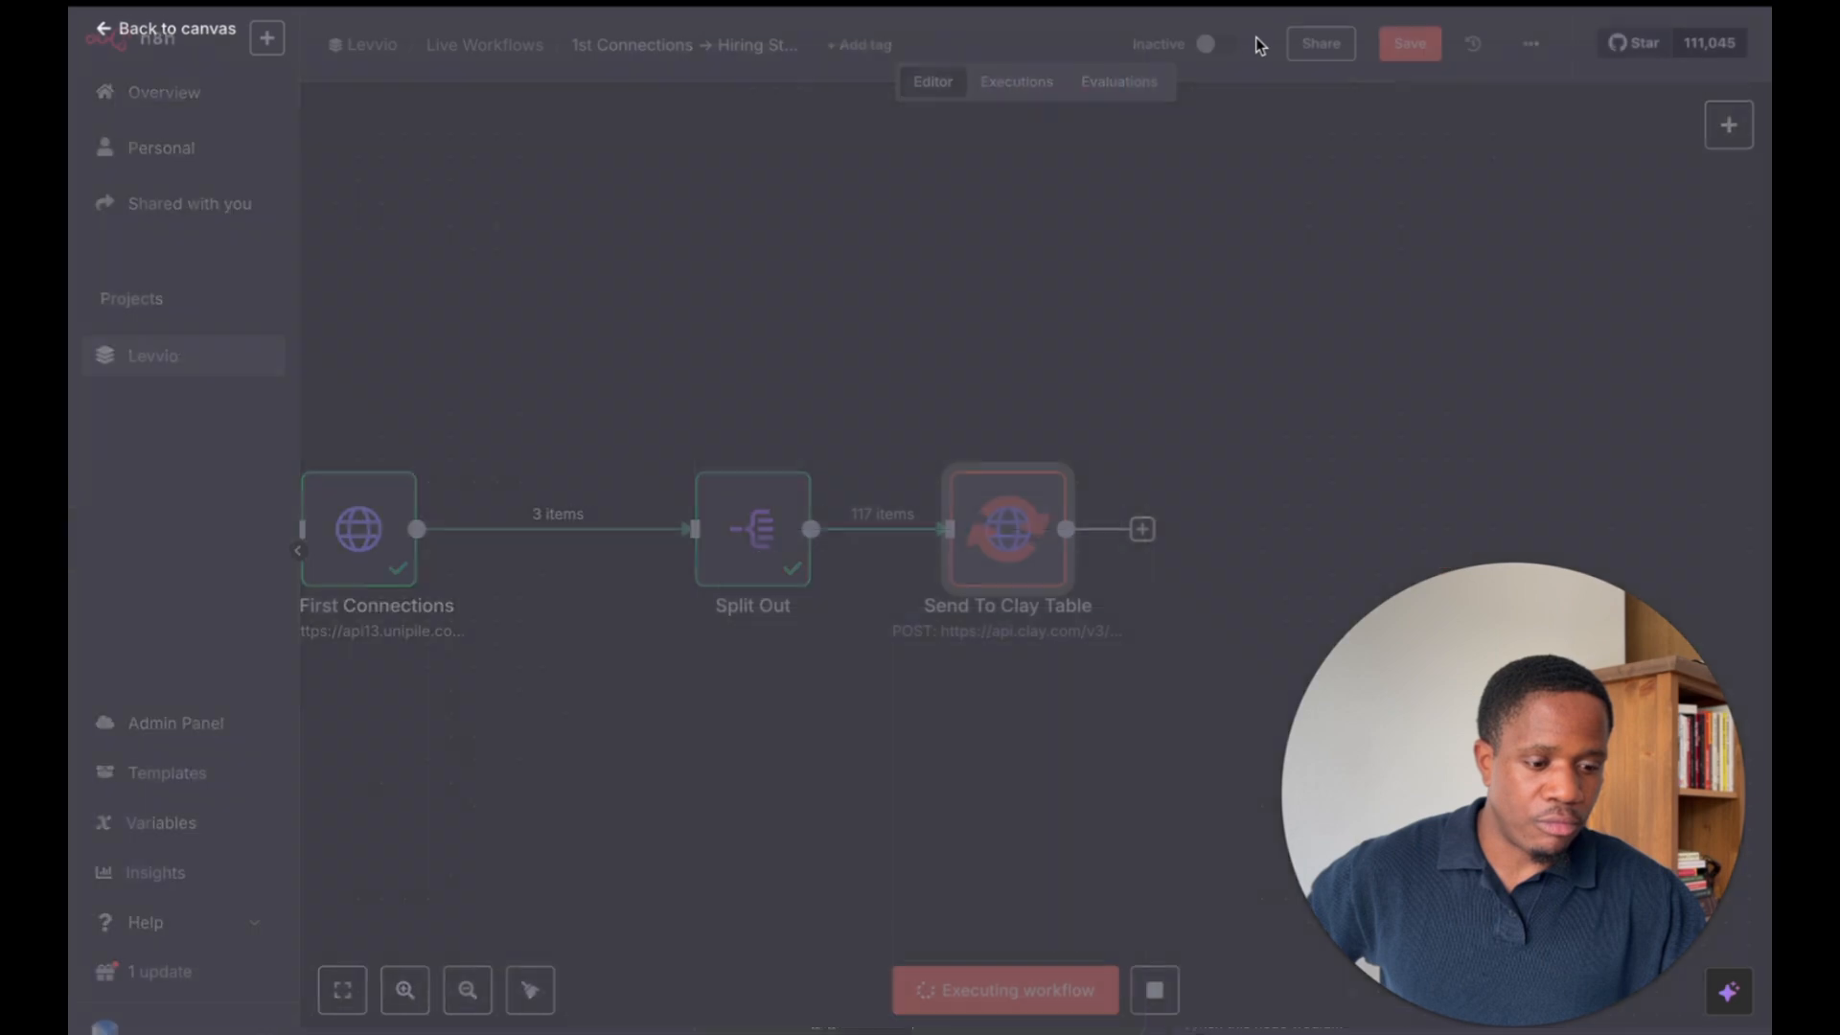
pyautogui.click(1153, 993)
# Switch to the Clay table, close the webhook source settings, and widen the Webhook column to show the full received timestamps
pyautogui.moveTo(74, 789)
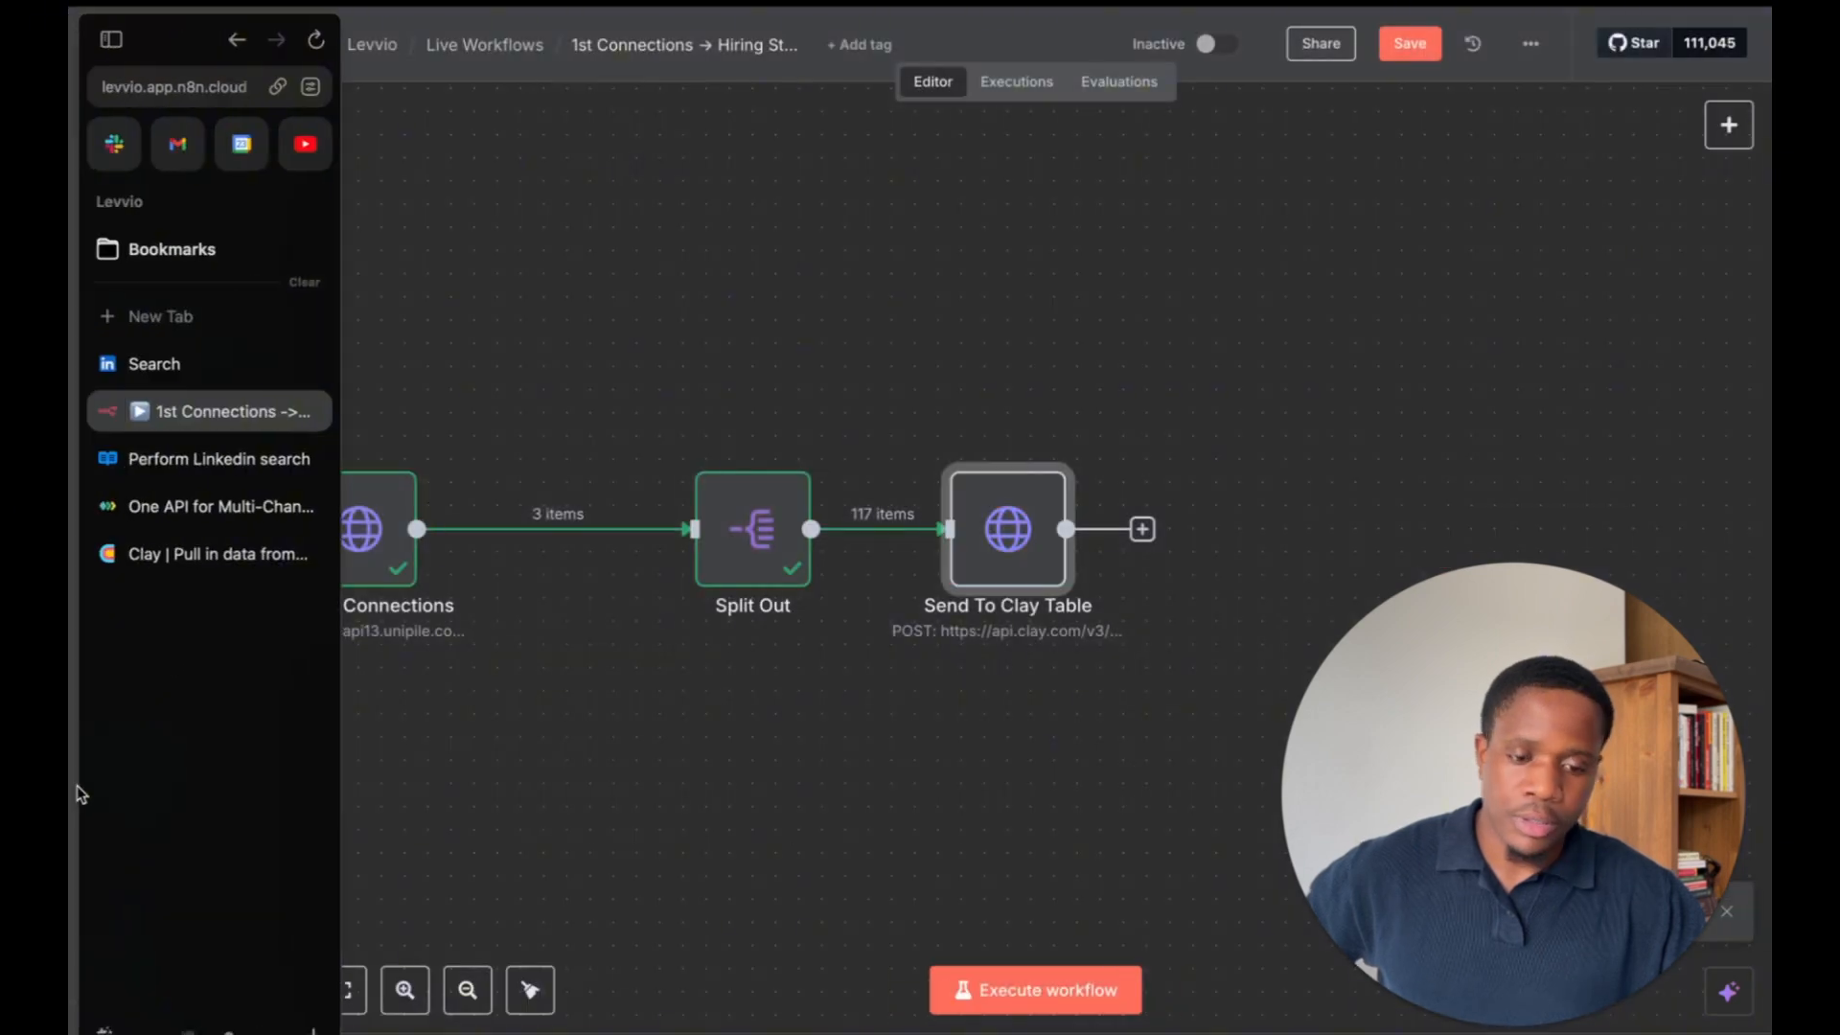
pyautogui.click(209, 567)
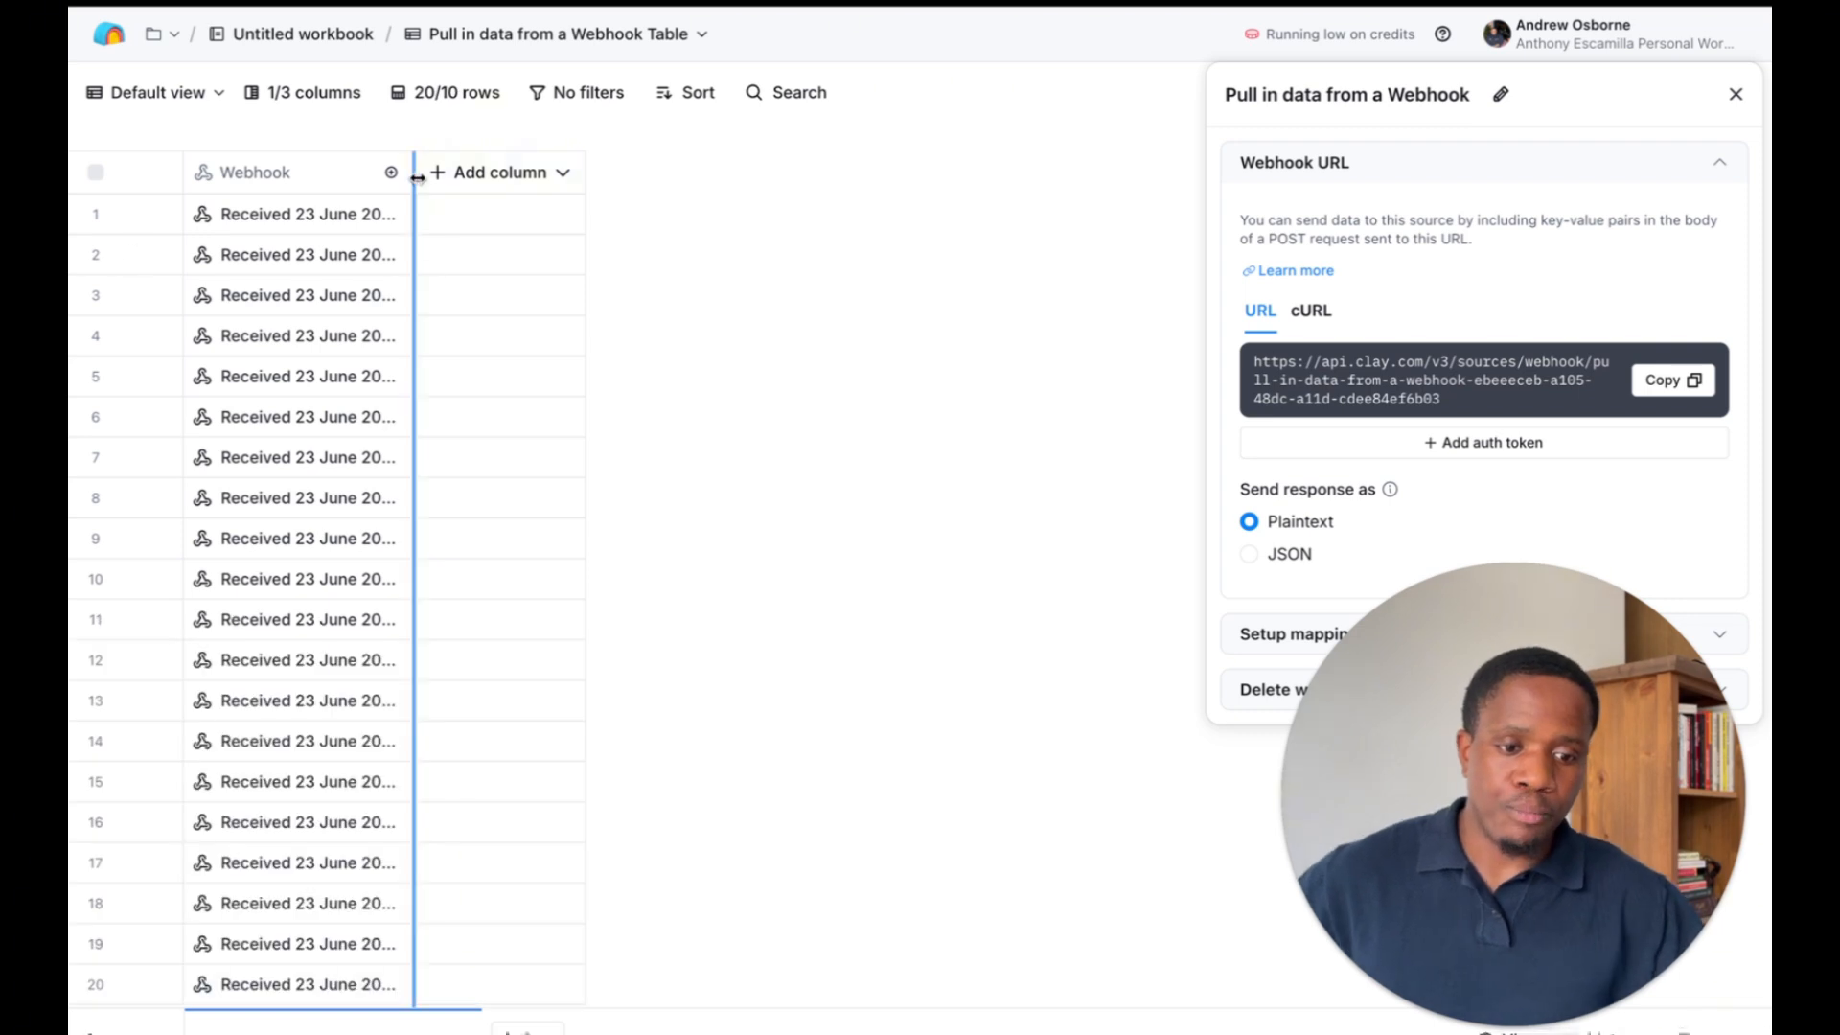
pyautogui.scroll(-2, 292, 725)
pyautogui.scroll(1, 354, 573)
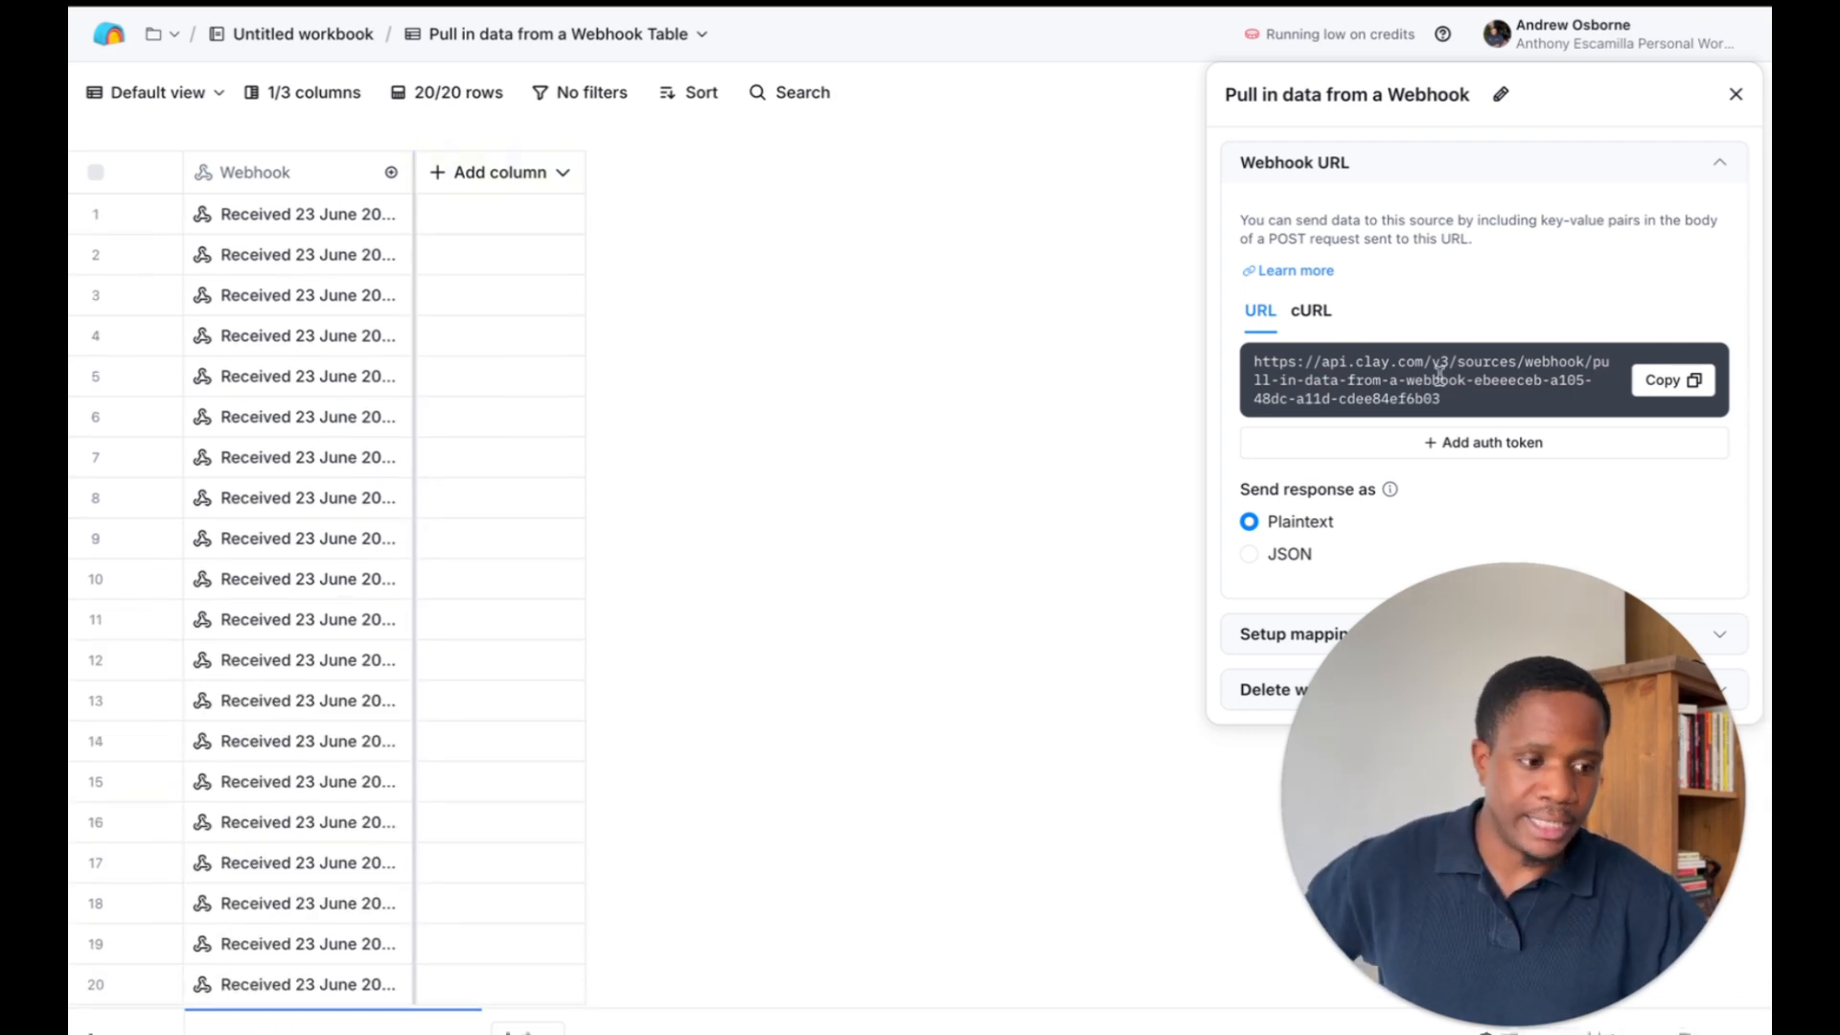
pyautogui.click(1734, 95)
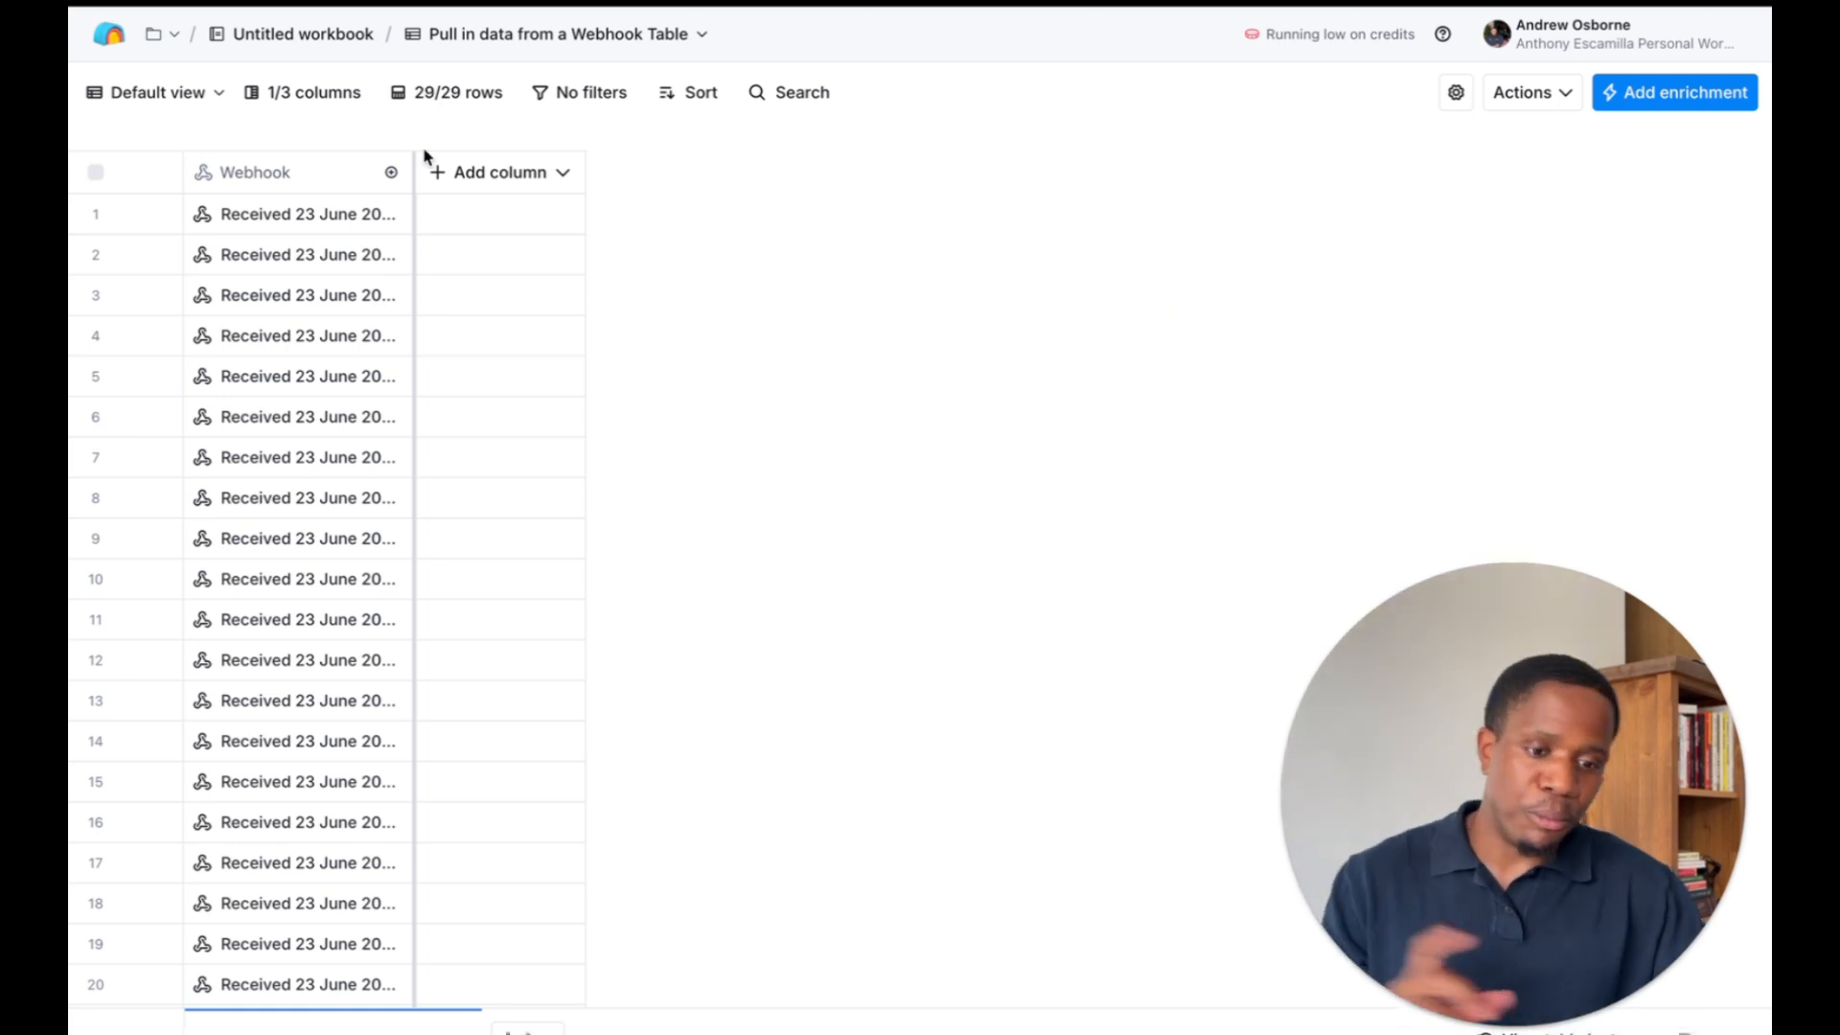
pyautogui.moveTo(414, 169); pyautogui.dragTo(515, 169)
# Open the first Webhook row's cell details and examine the LinkedIn profile its Profile Url links to
pyautogui.click(385, 223)
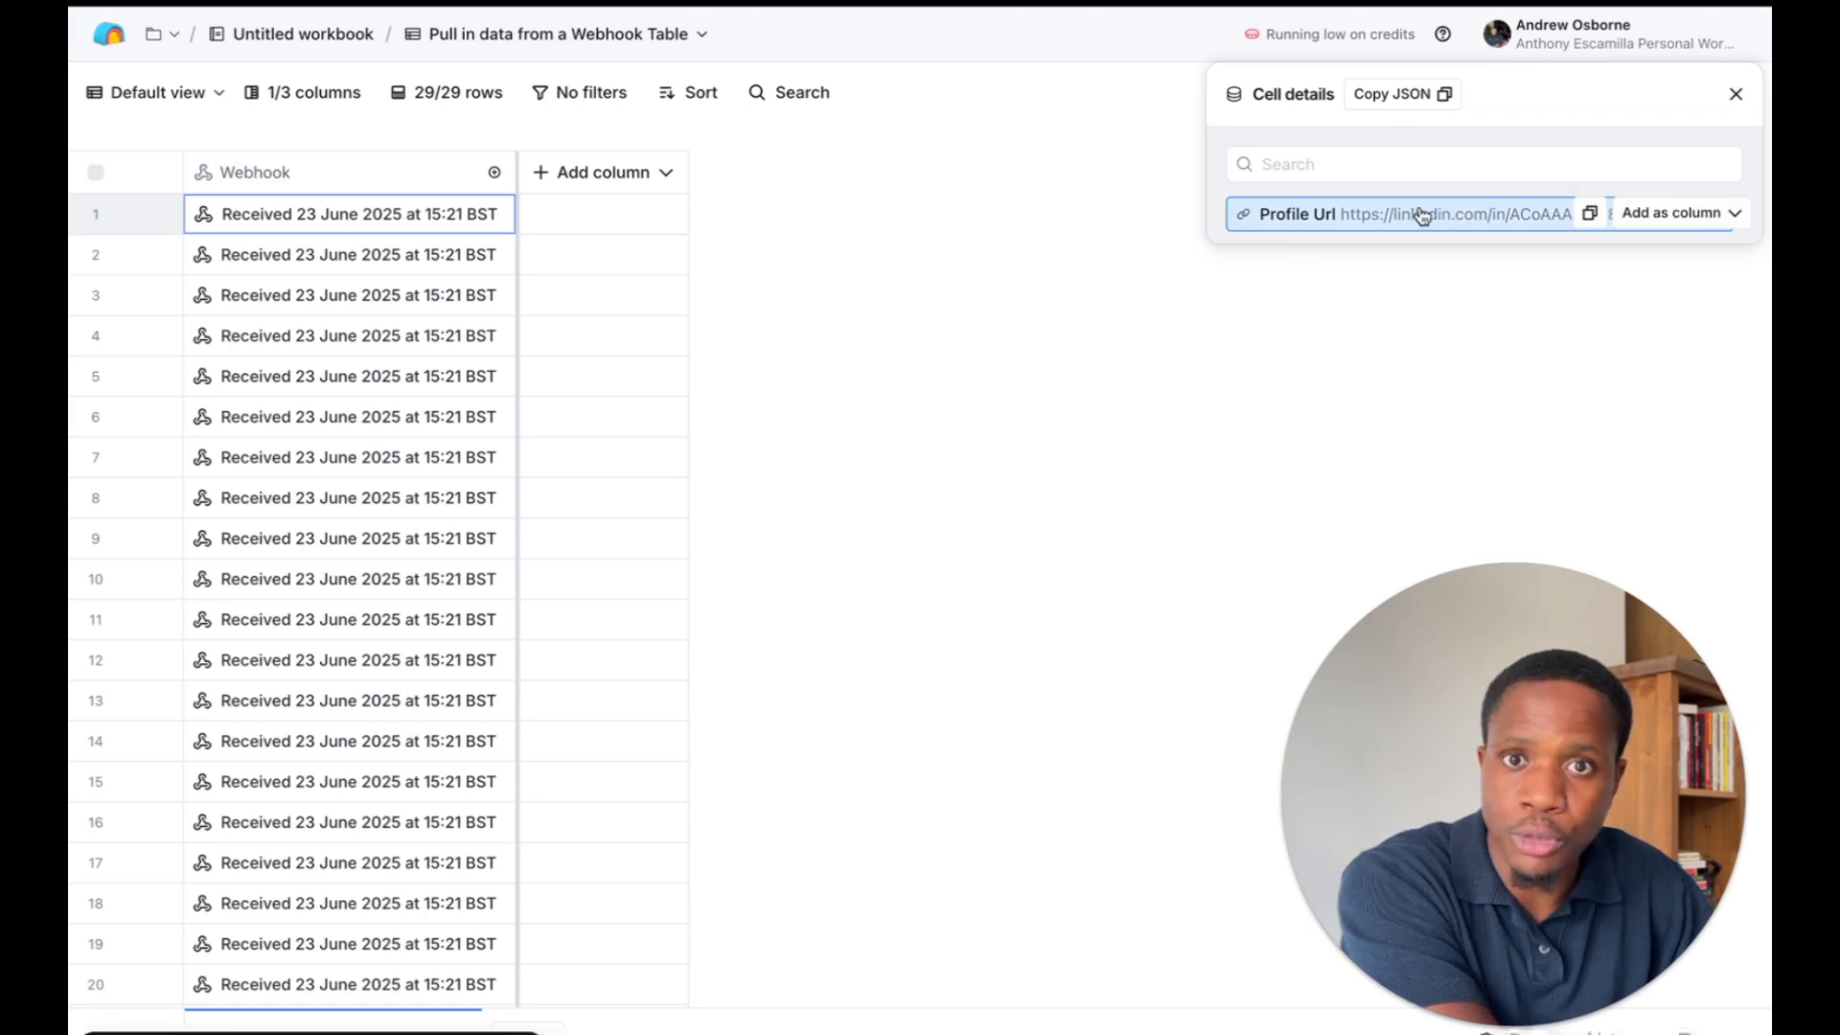
pyautogui.click(1423, 216)
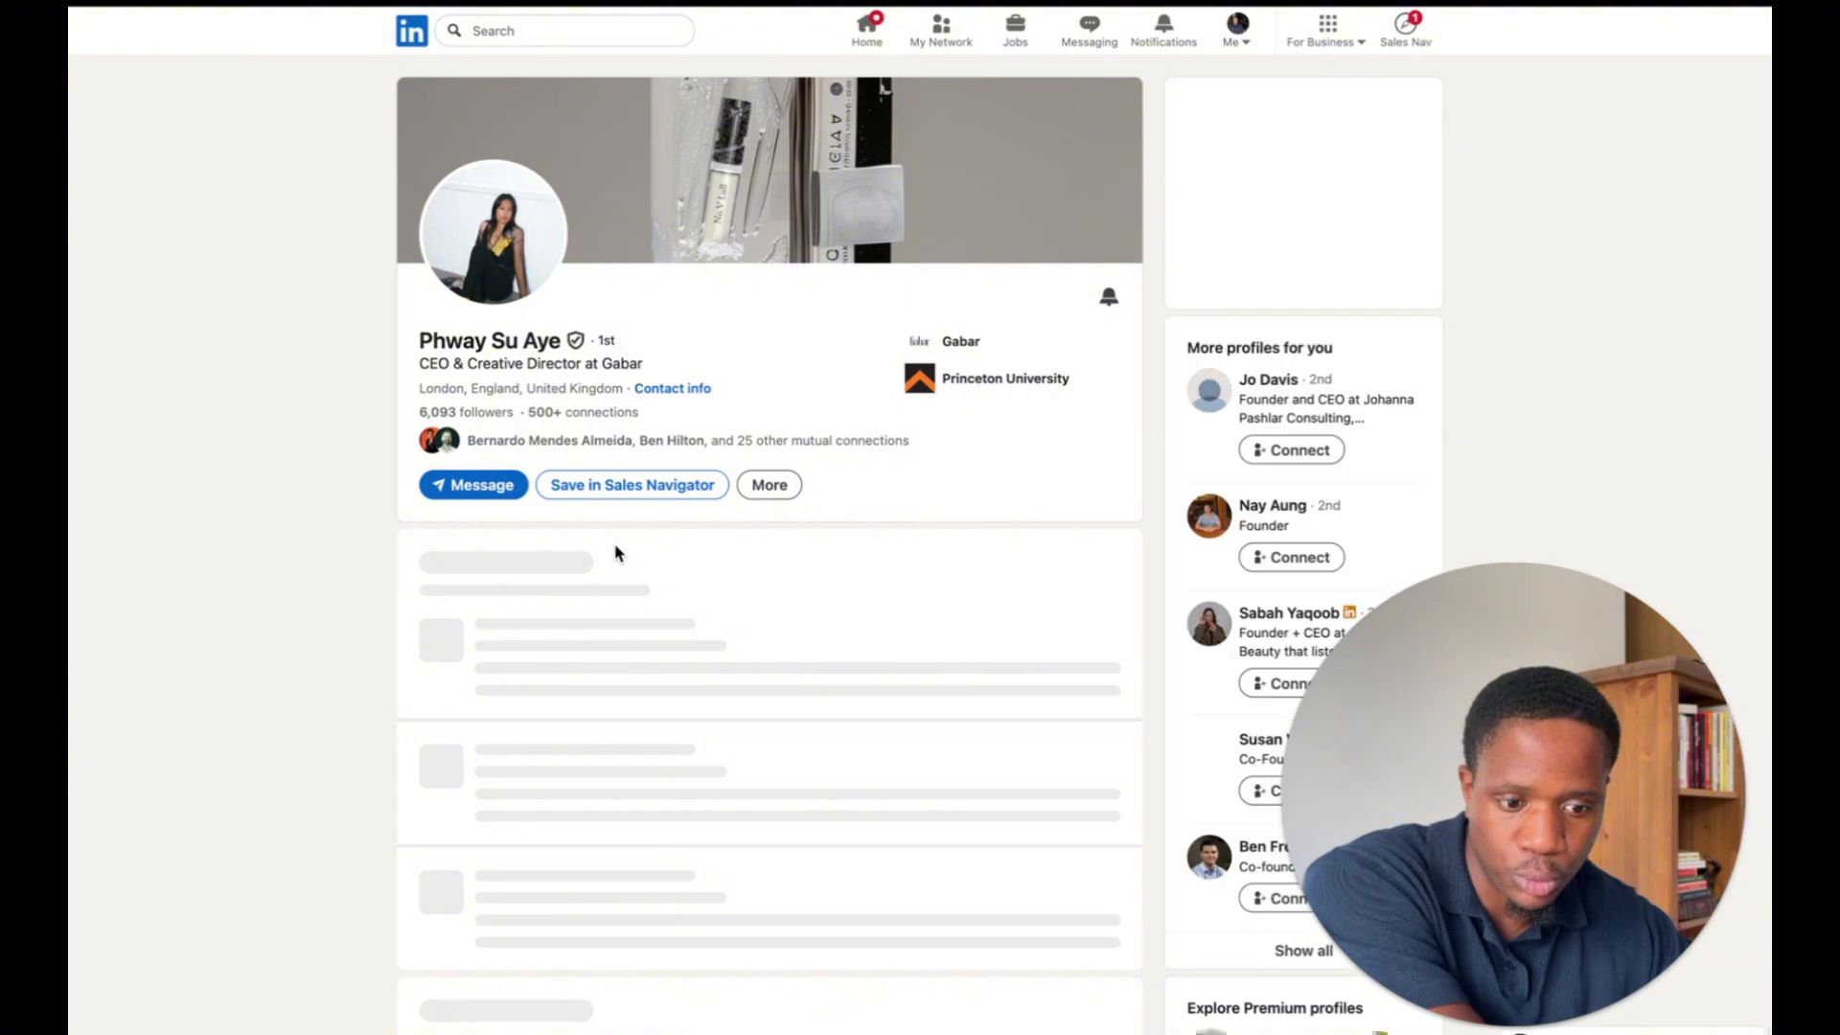
pyautogui.scroll(-8, 379, 537)
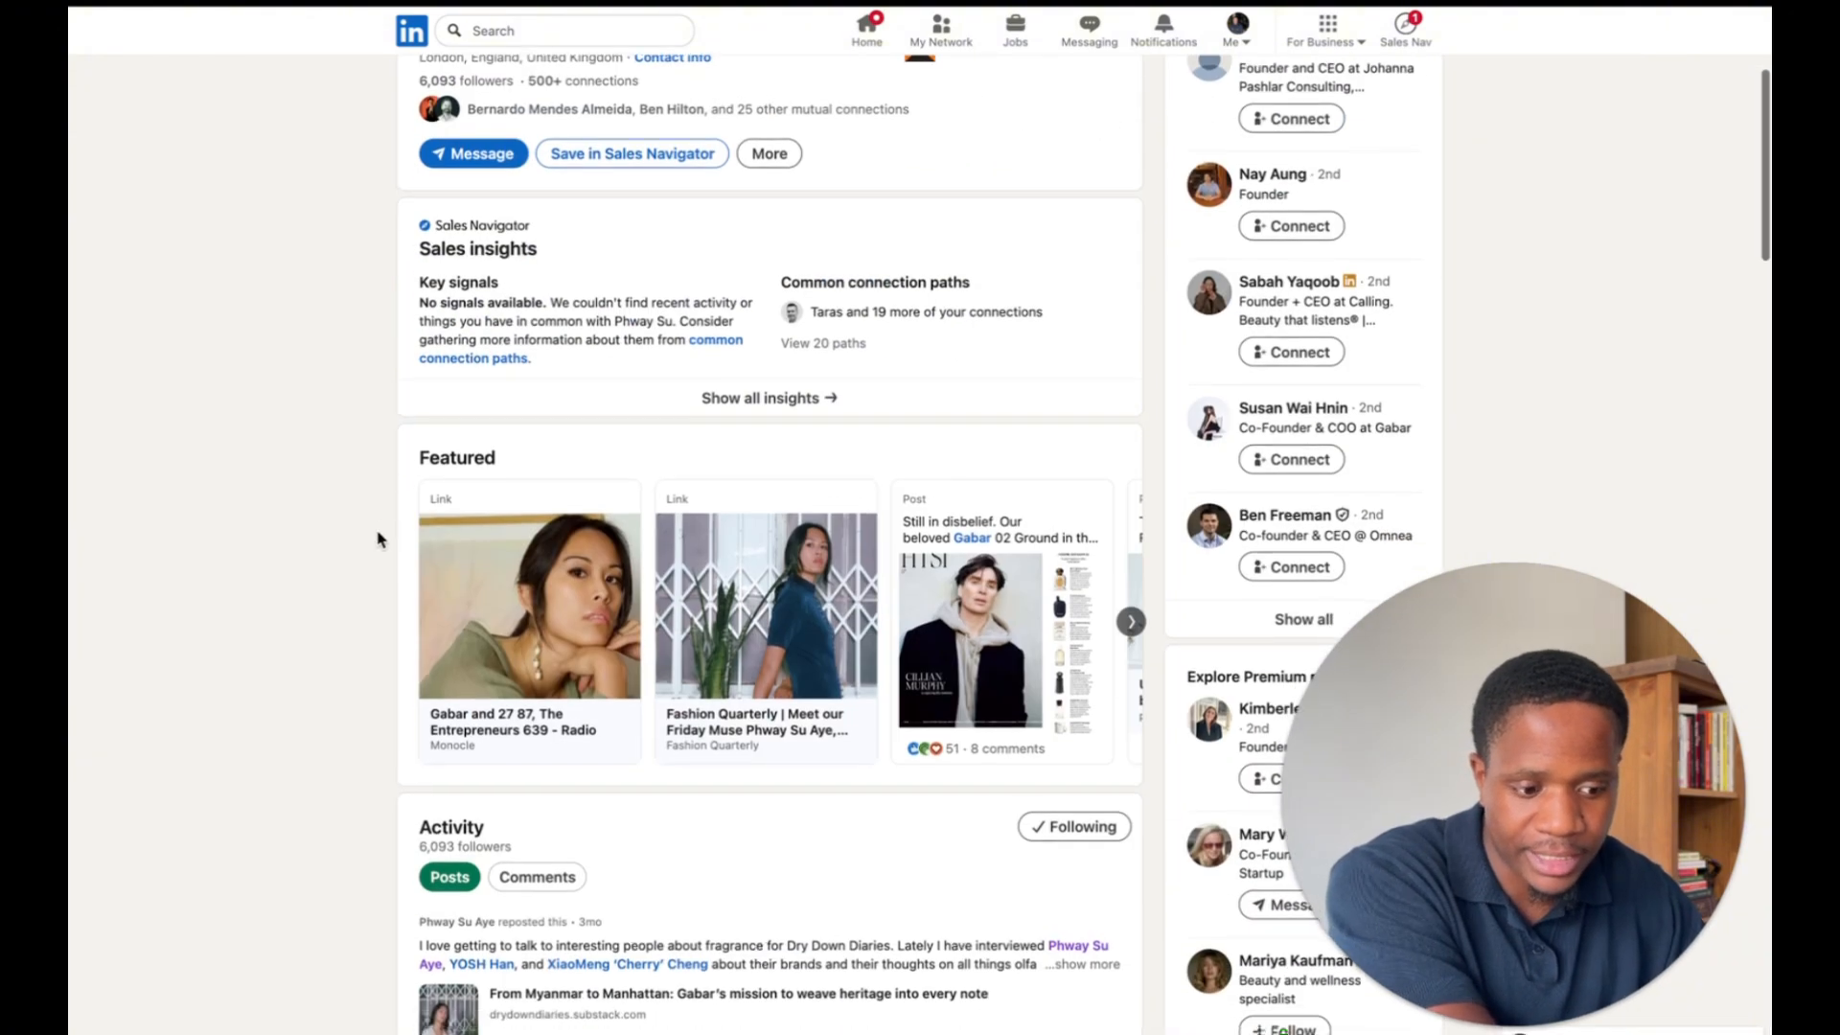
pyautogui.scroll(9, 378, 540)
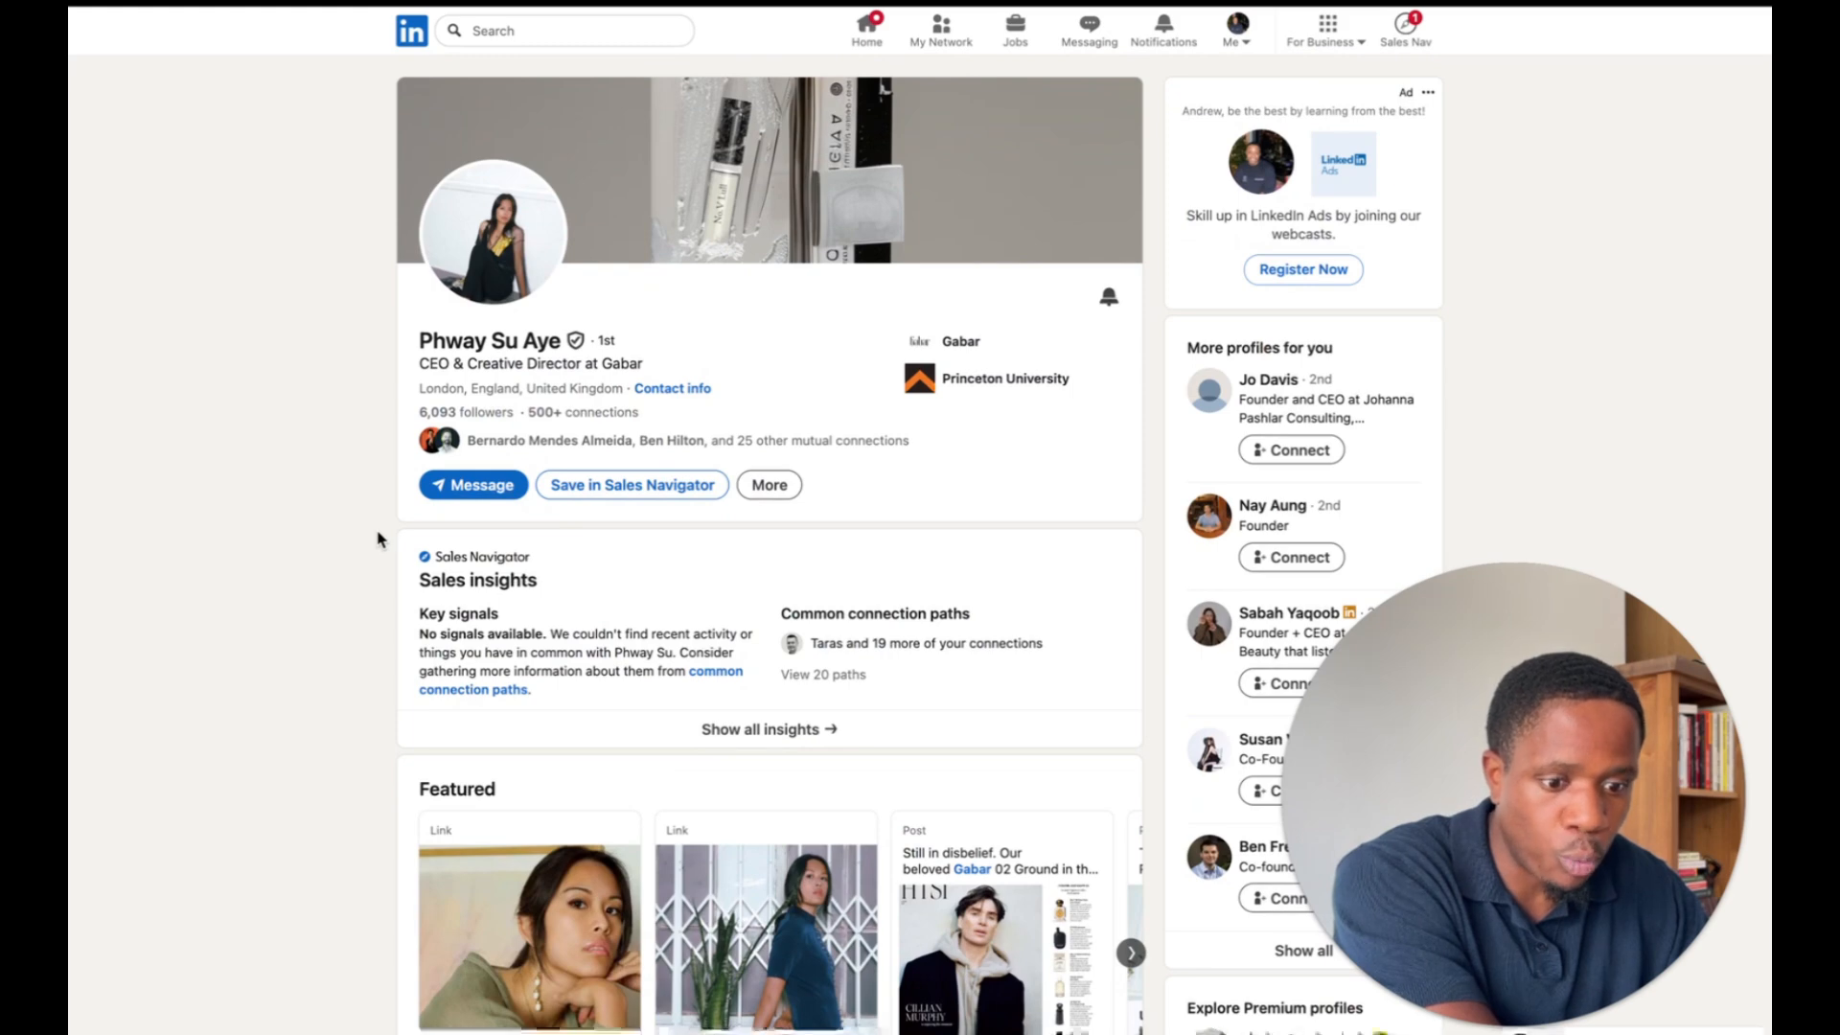
pyautogui.moveTo(69, 561)
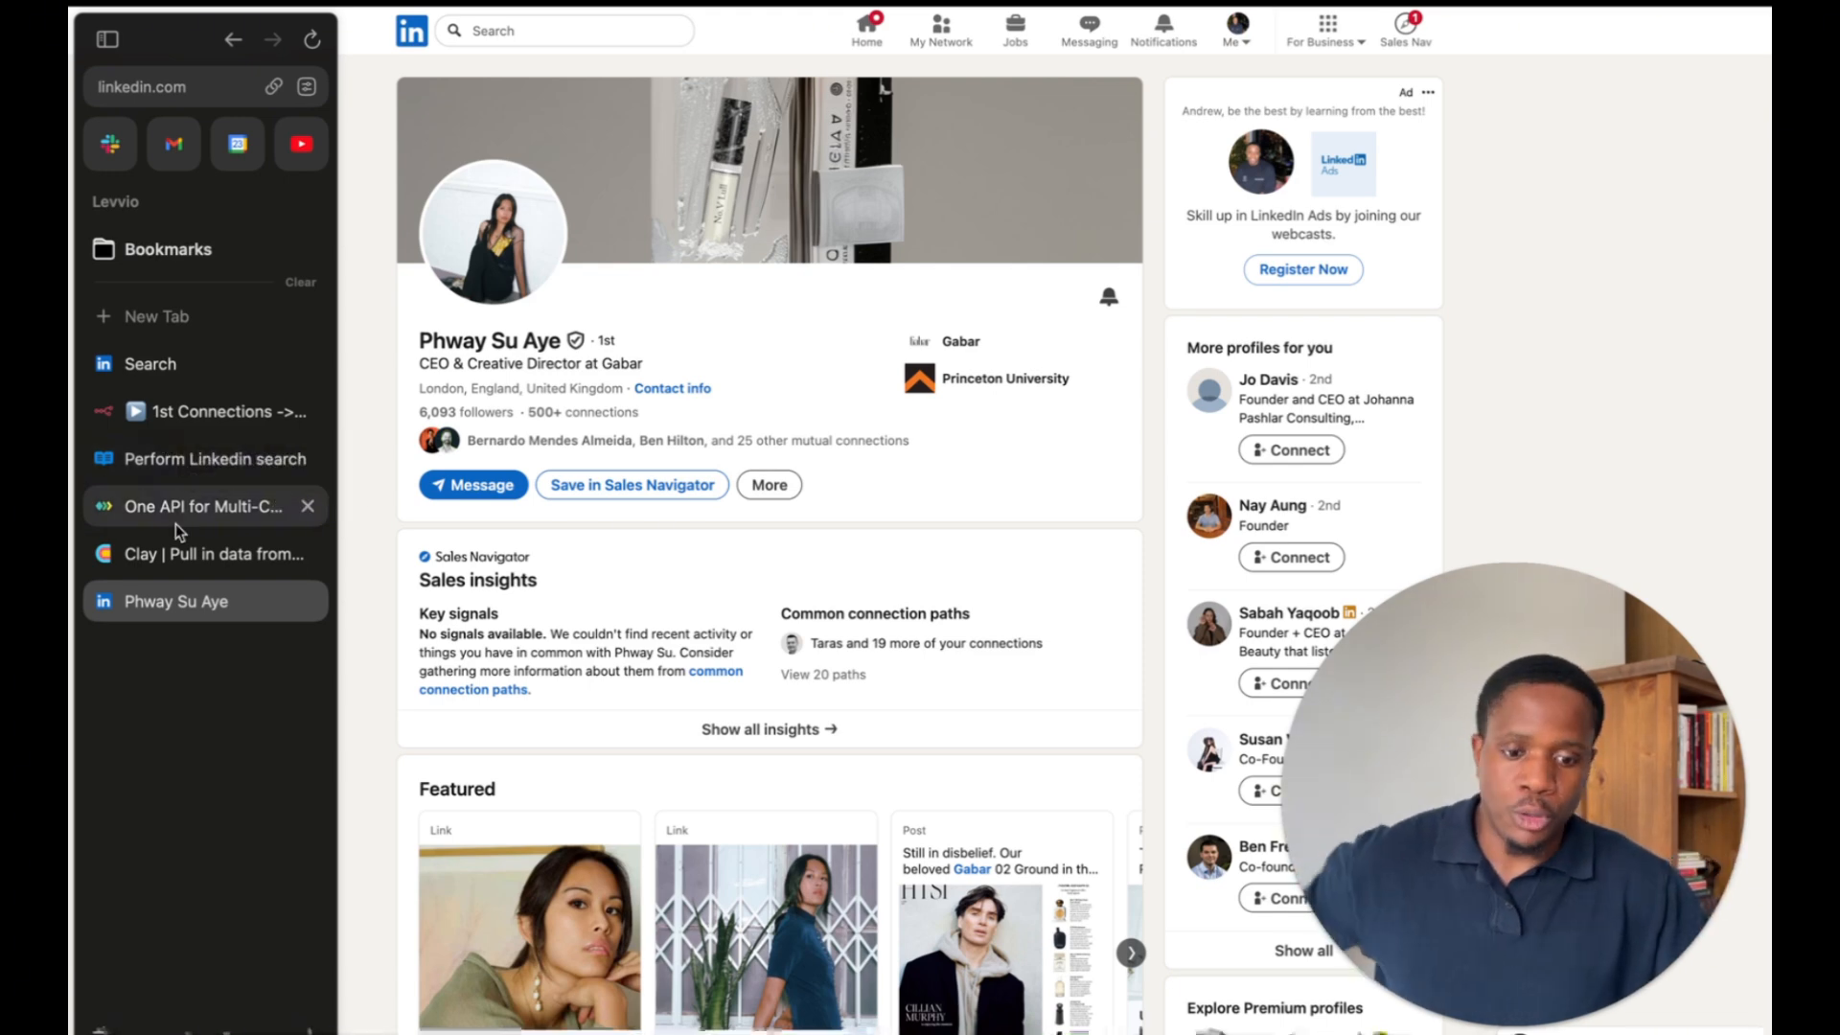
# Back in Clay, add an Enrich person enrichment using the webhook's profileUrl as Professional URL, and continue to its output fields
pyautogui.click(185, 550)
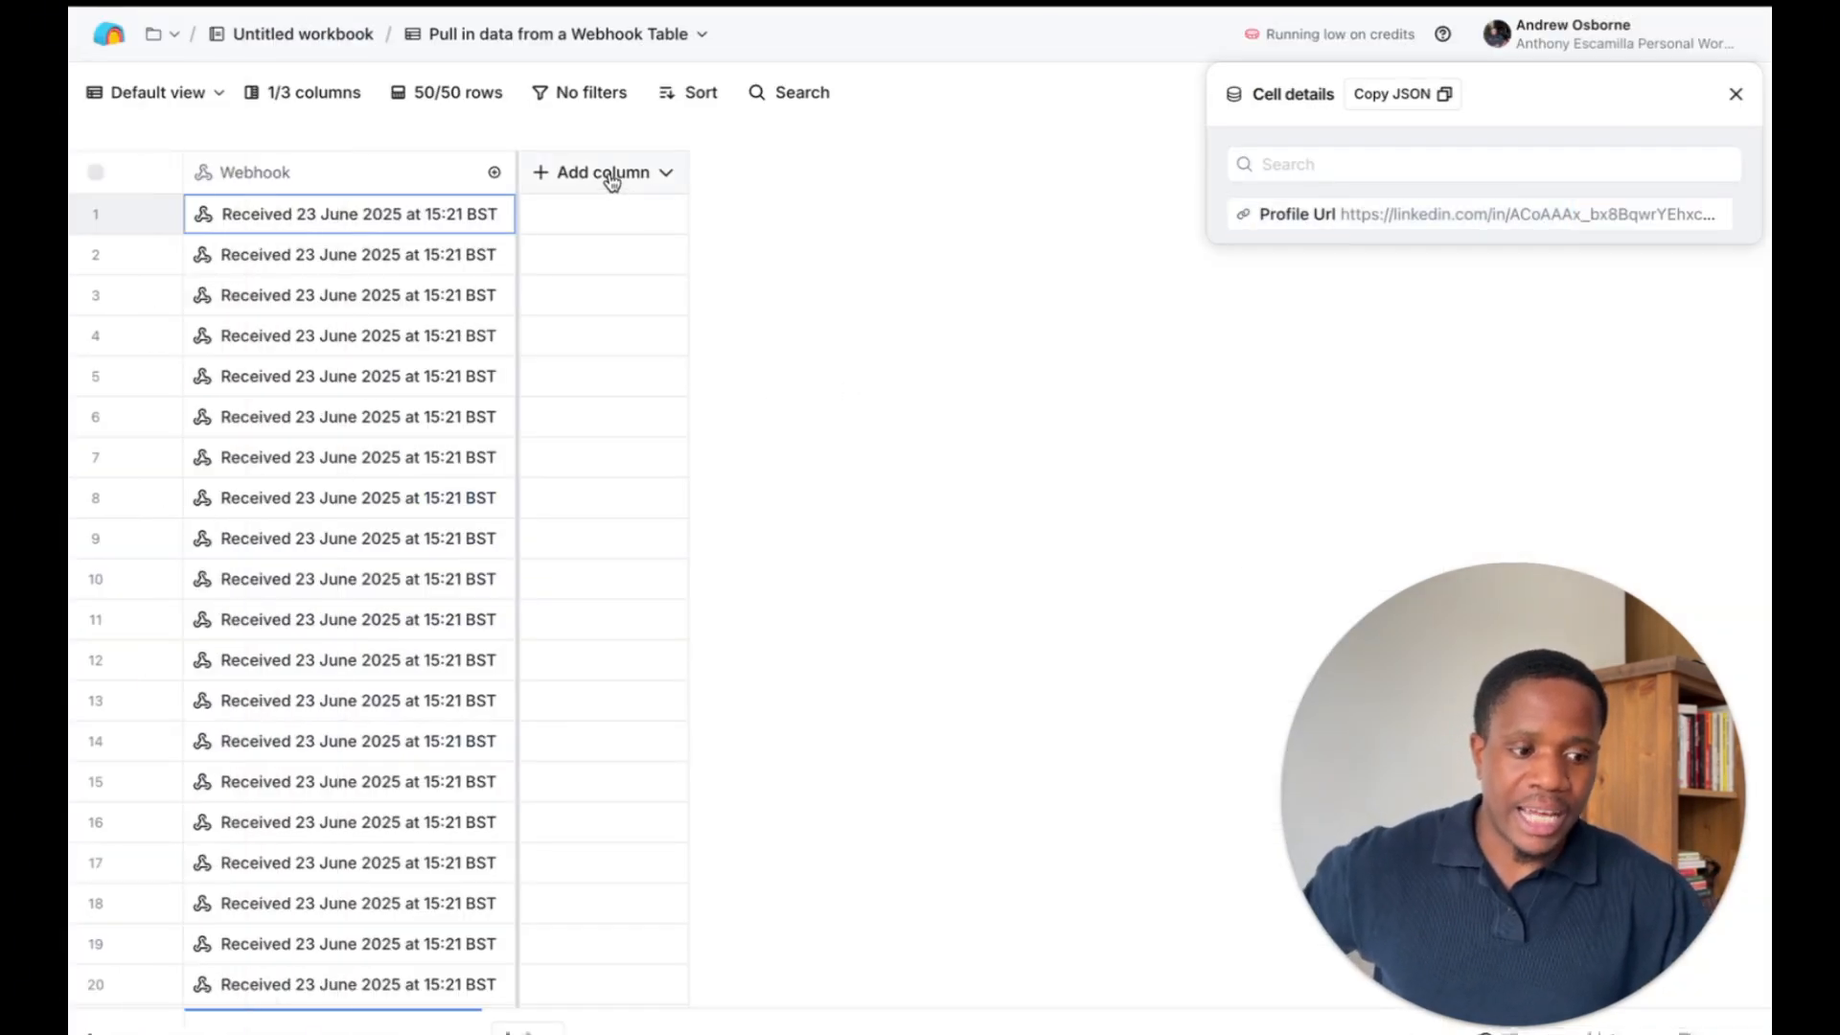
pyautogui.click(611, 177)
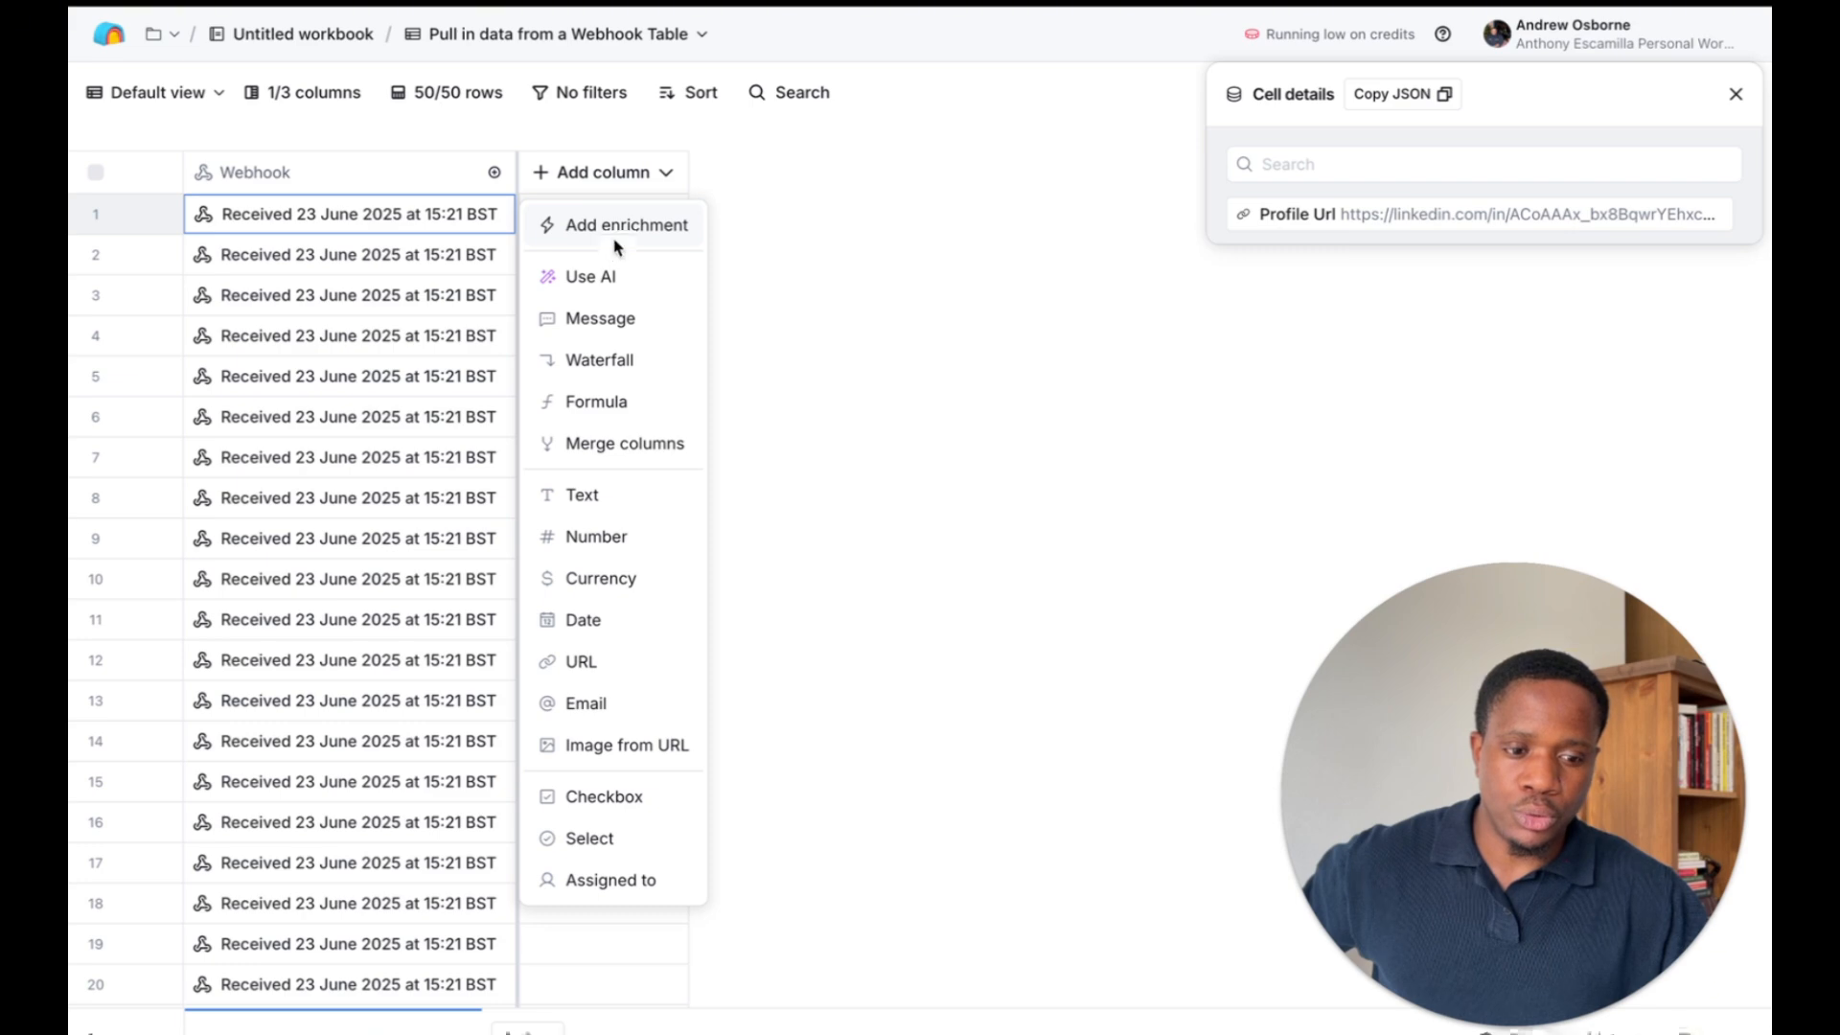
pyautogui.click(618, 230)
pyautogui.click(872, 342)
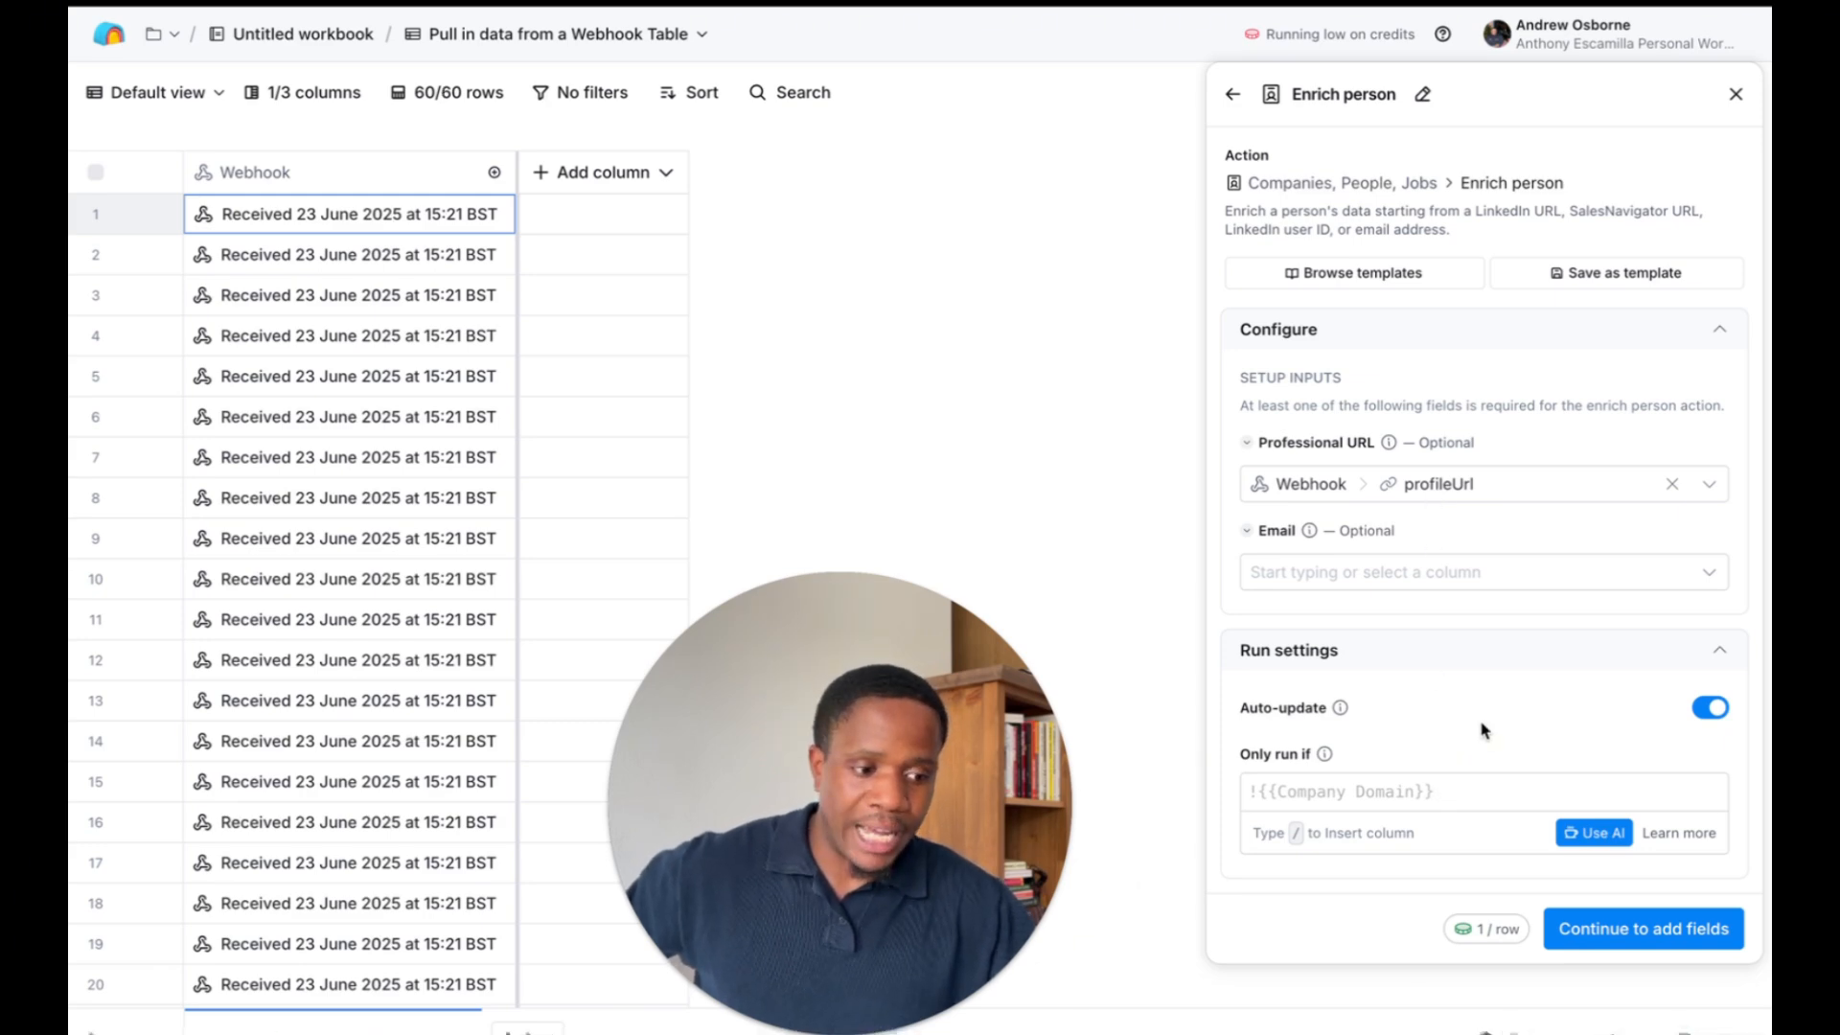
pyautogui.click(1595, 922)
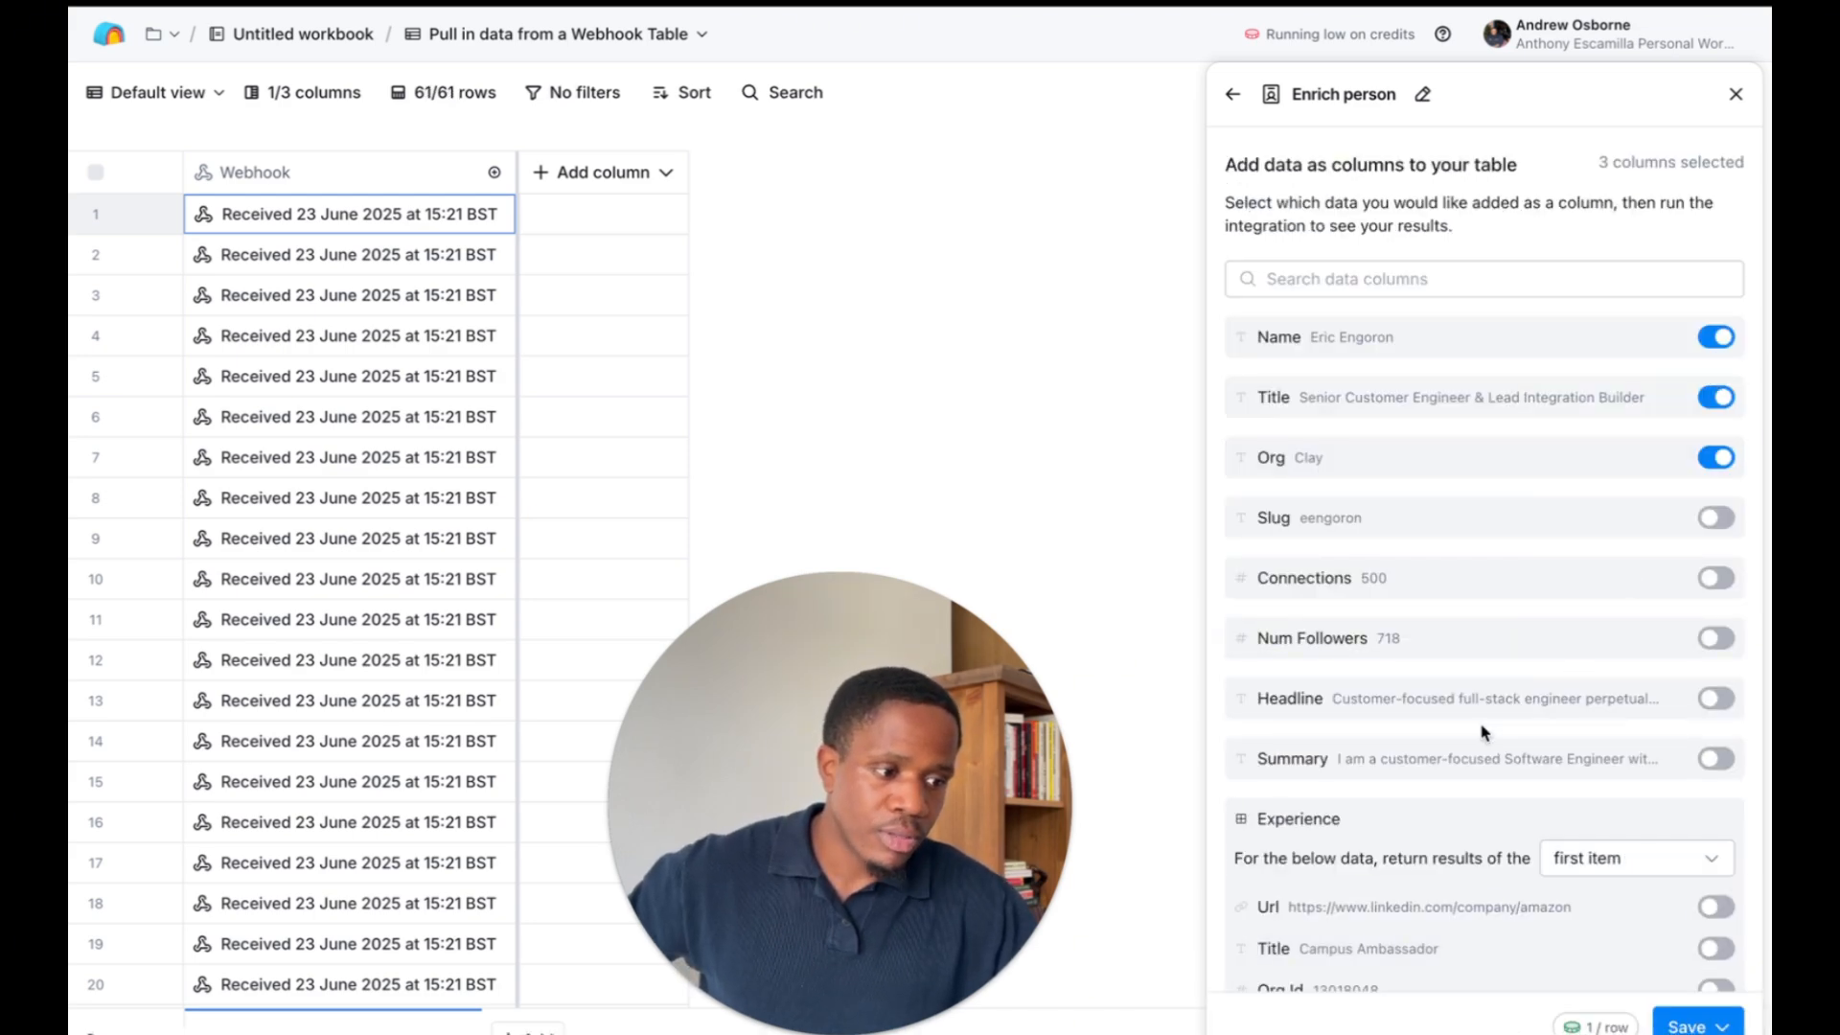
# Turn off the Name, Title and Org output columns, then save the enrichment and run it on the first 10 rows
pyautogui.click(1715, 337)
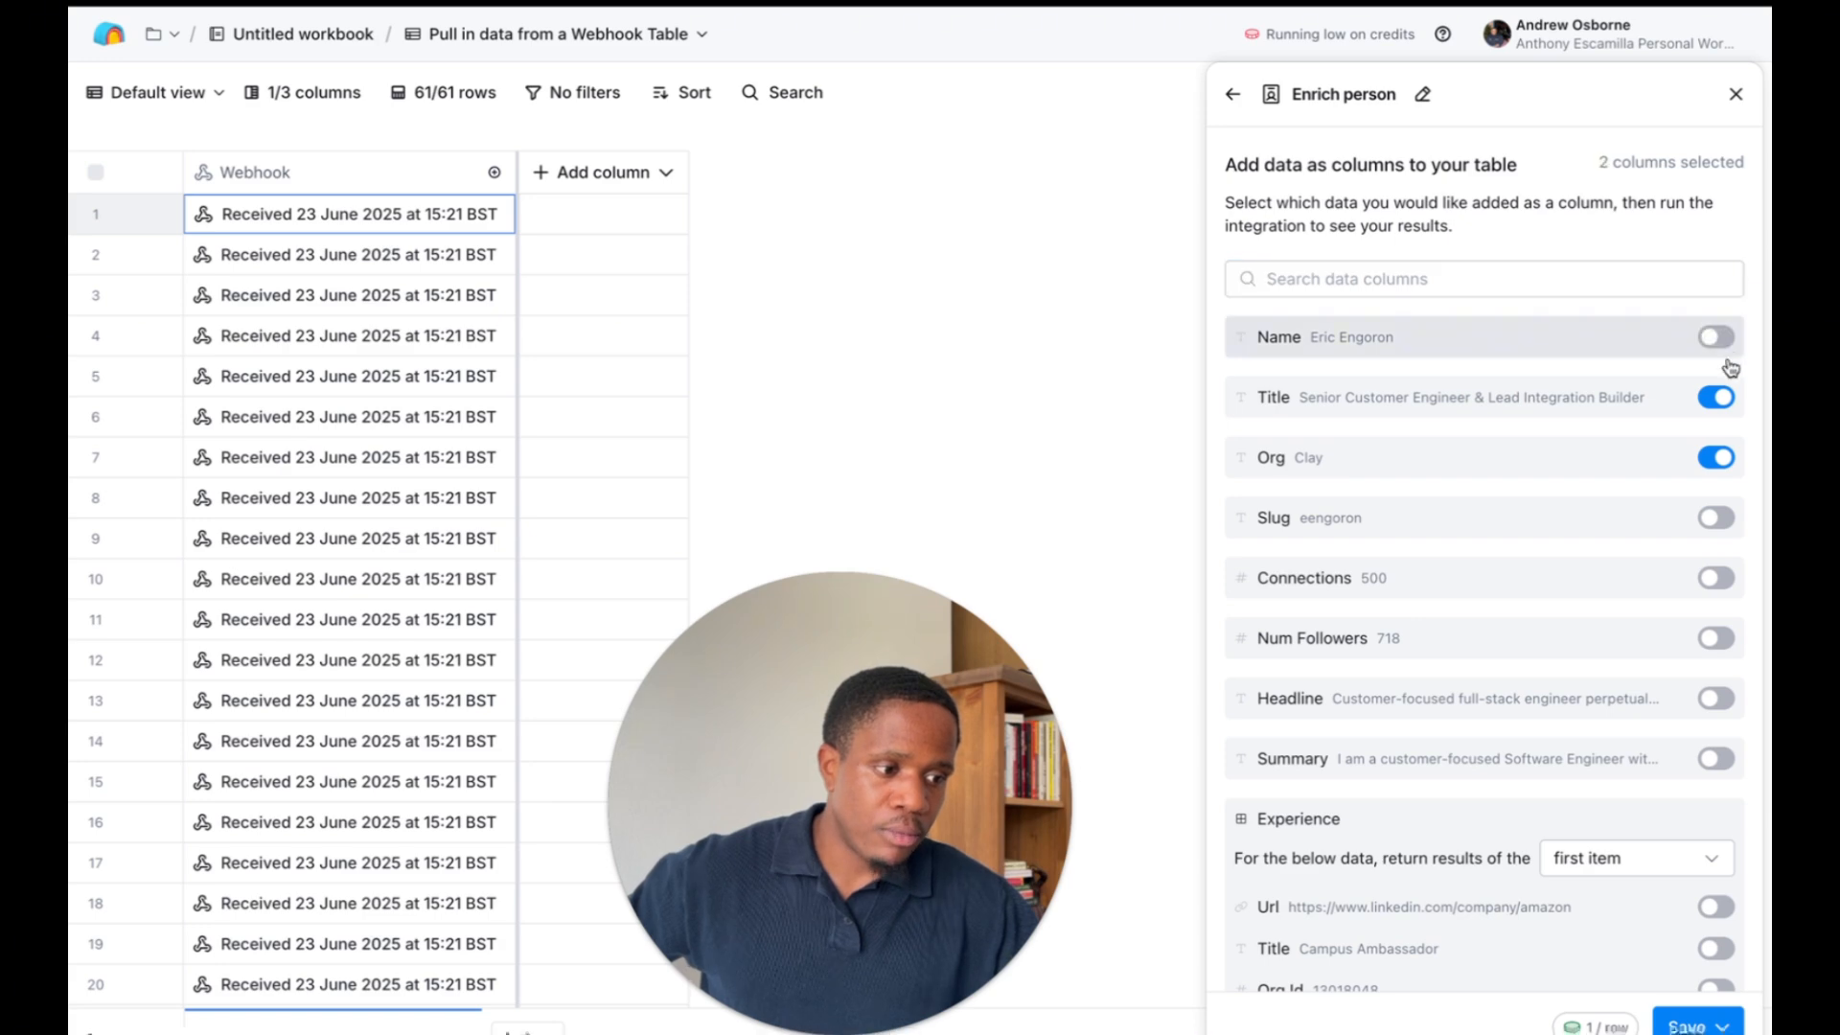
pyautogui.click(1715, 397)
pyautogui.click(1715, 457)
pyautogui.click(1673, 1027)
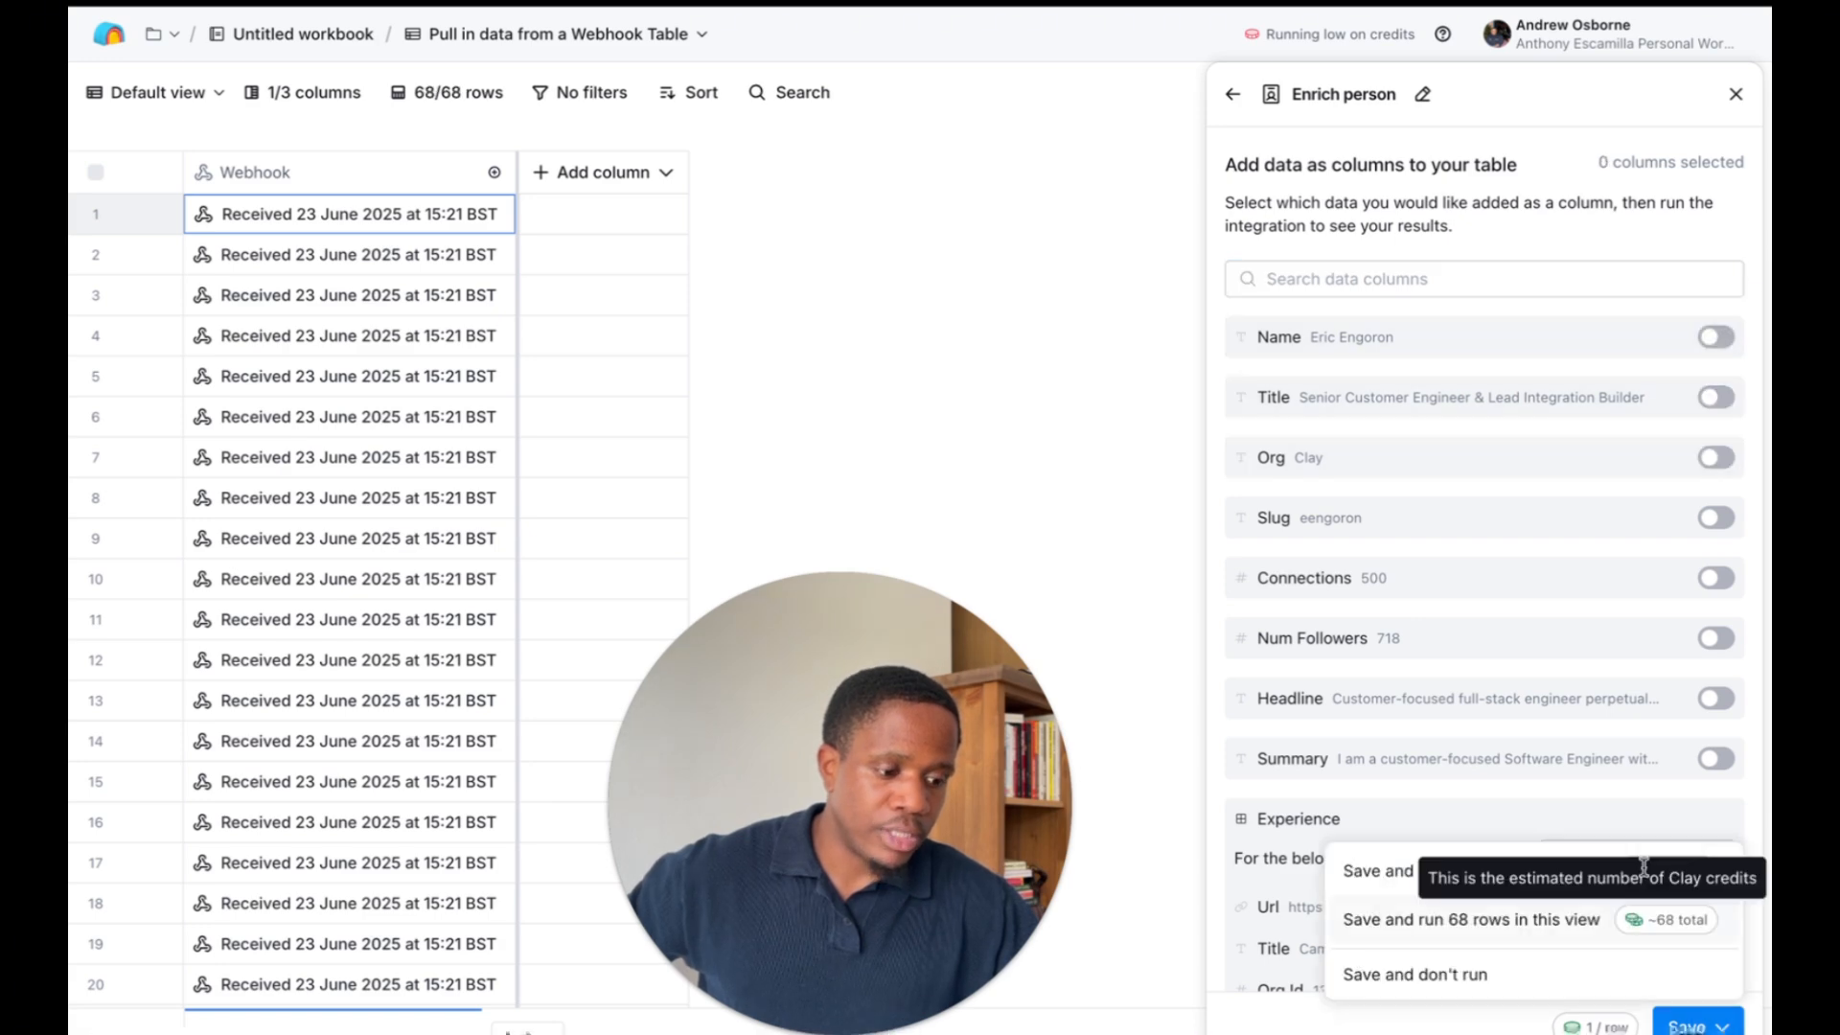
pyautogui.click(1399, 871)
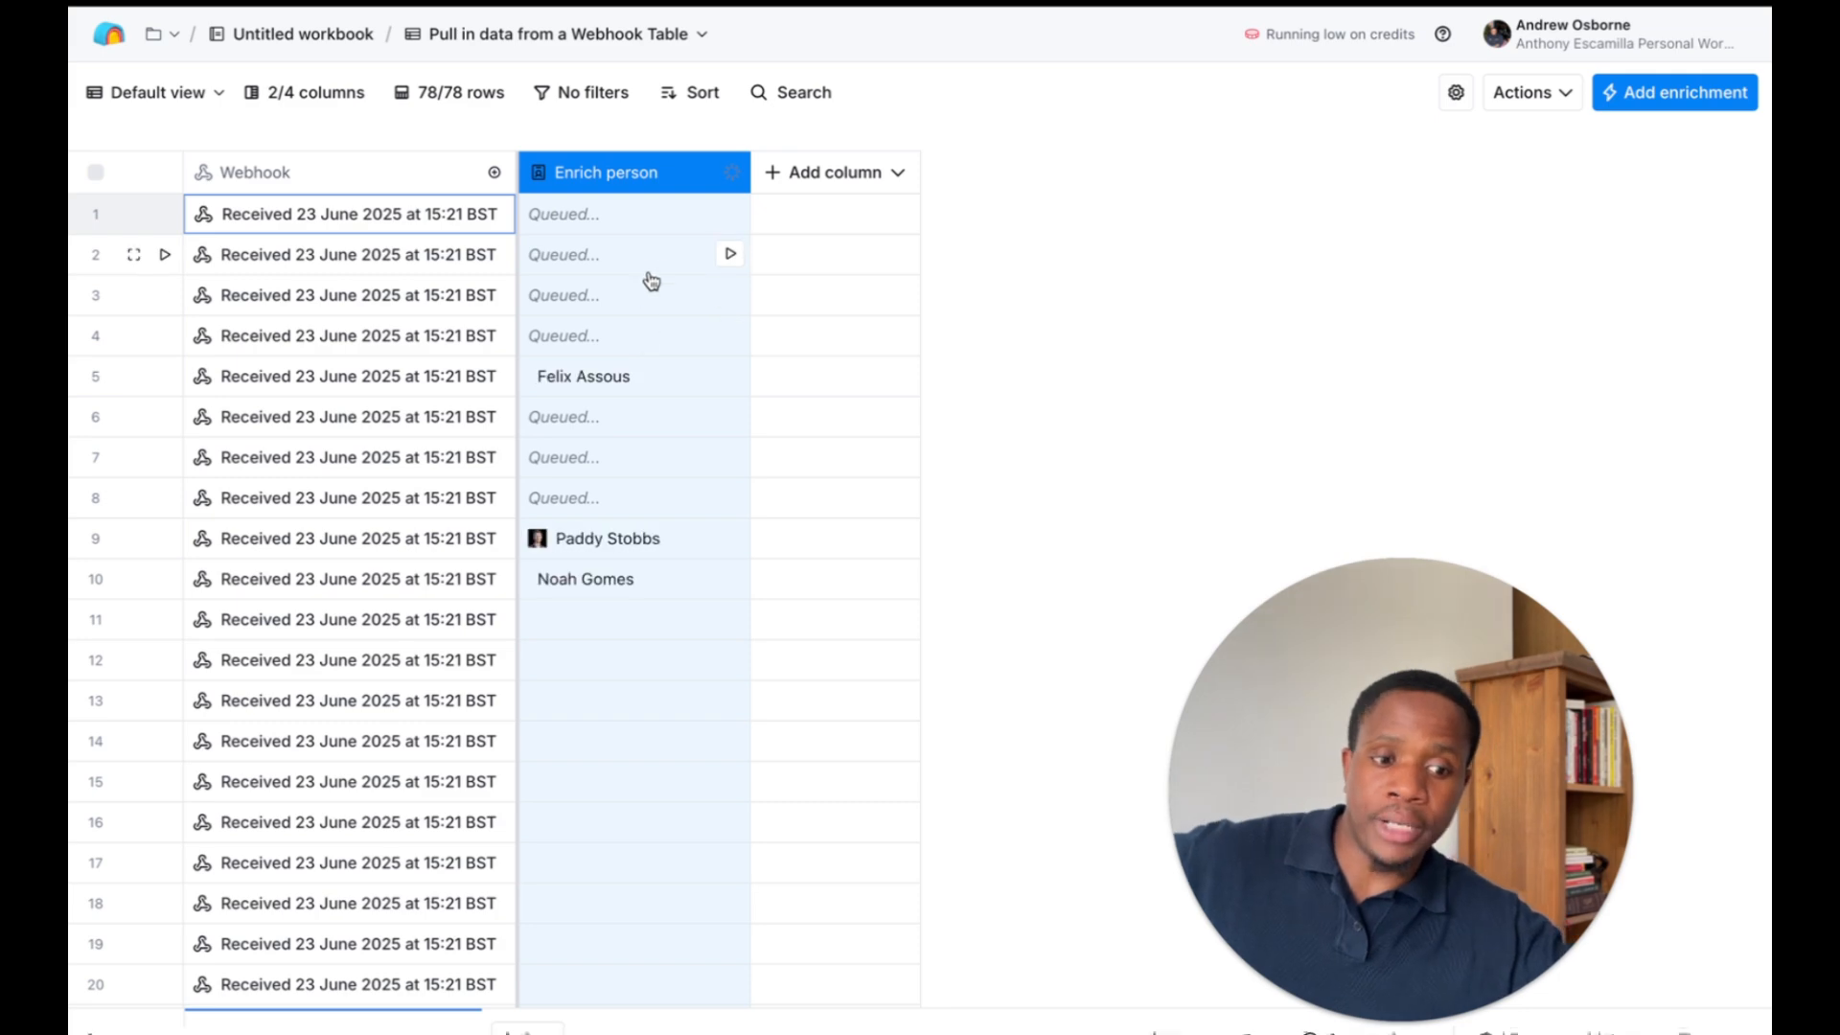
# Open the first row's Enrich person details and examine the first entry under Current Experience
pyautogui.click(632, 210)
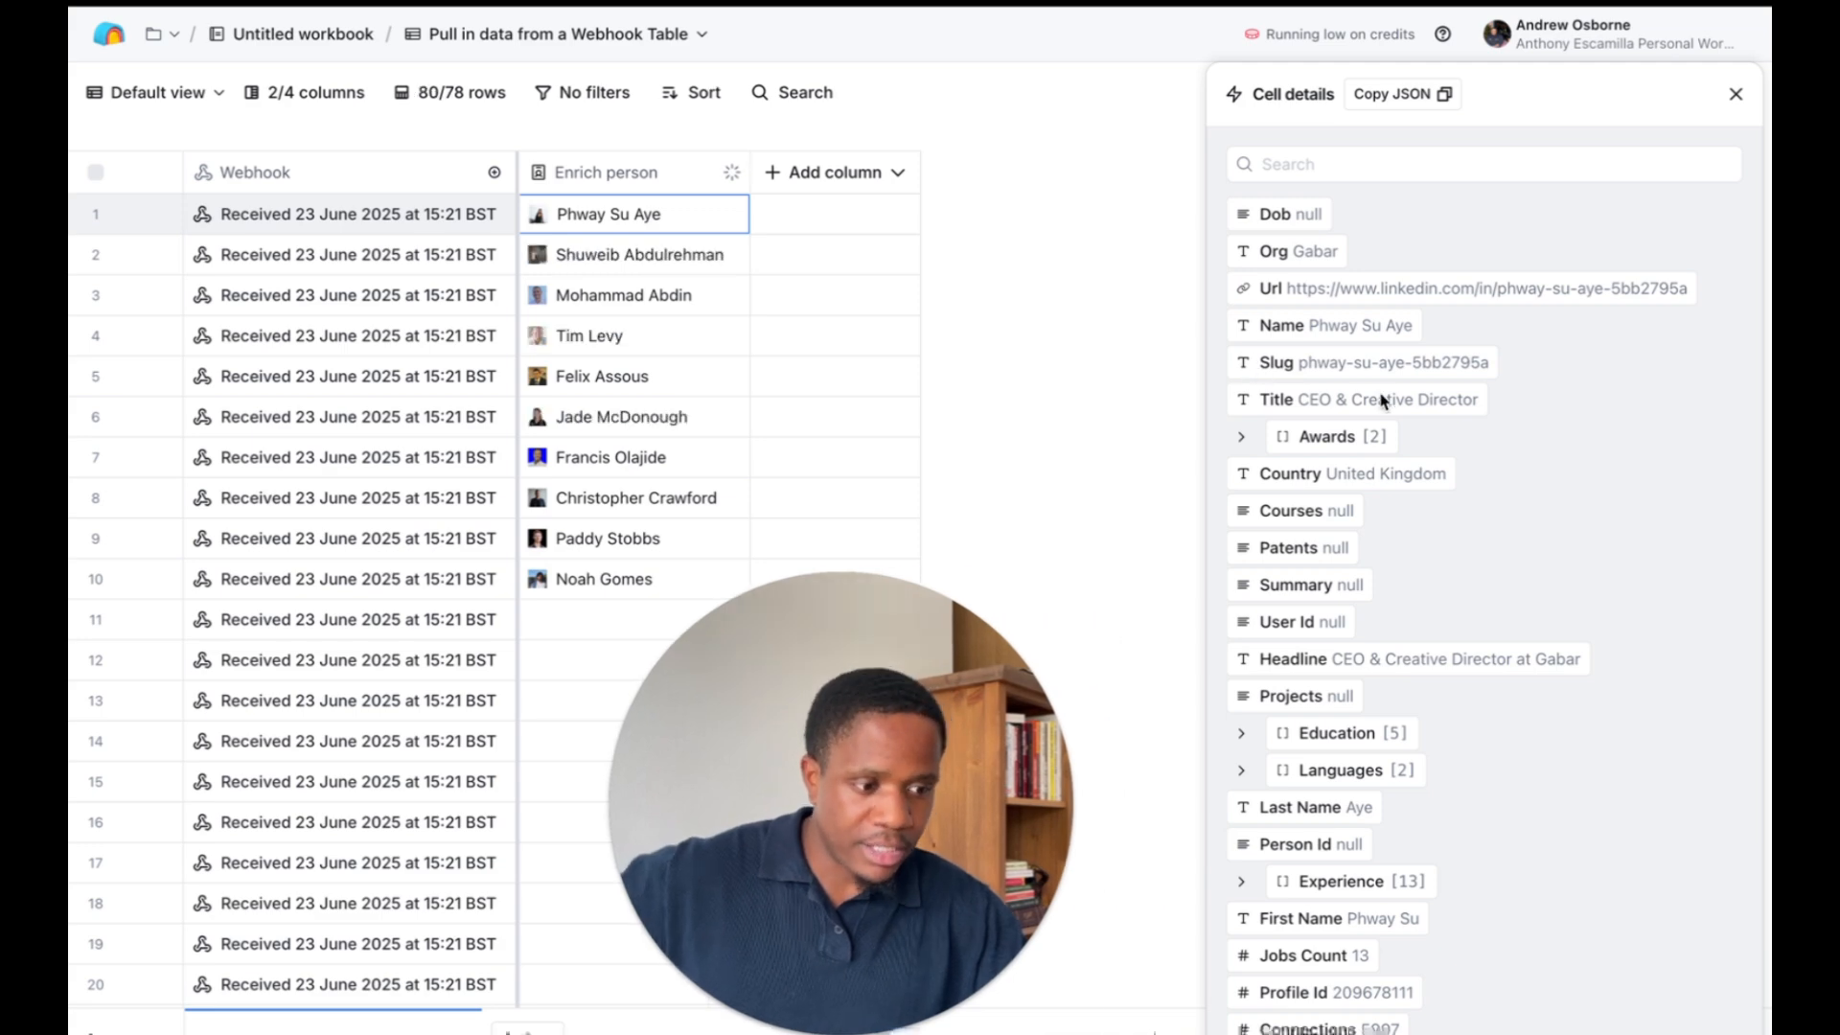
pyautogui.scroll(-3, 1409, 546)
pyautogui.scroll(-5, 1391, 602)
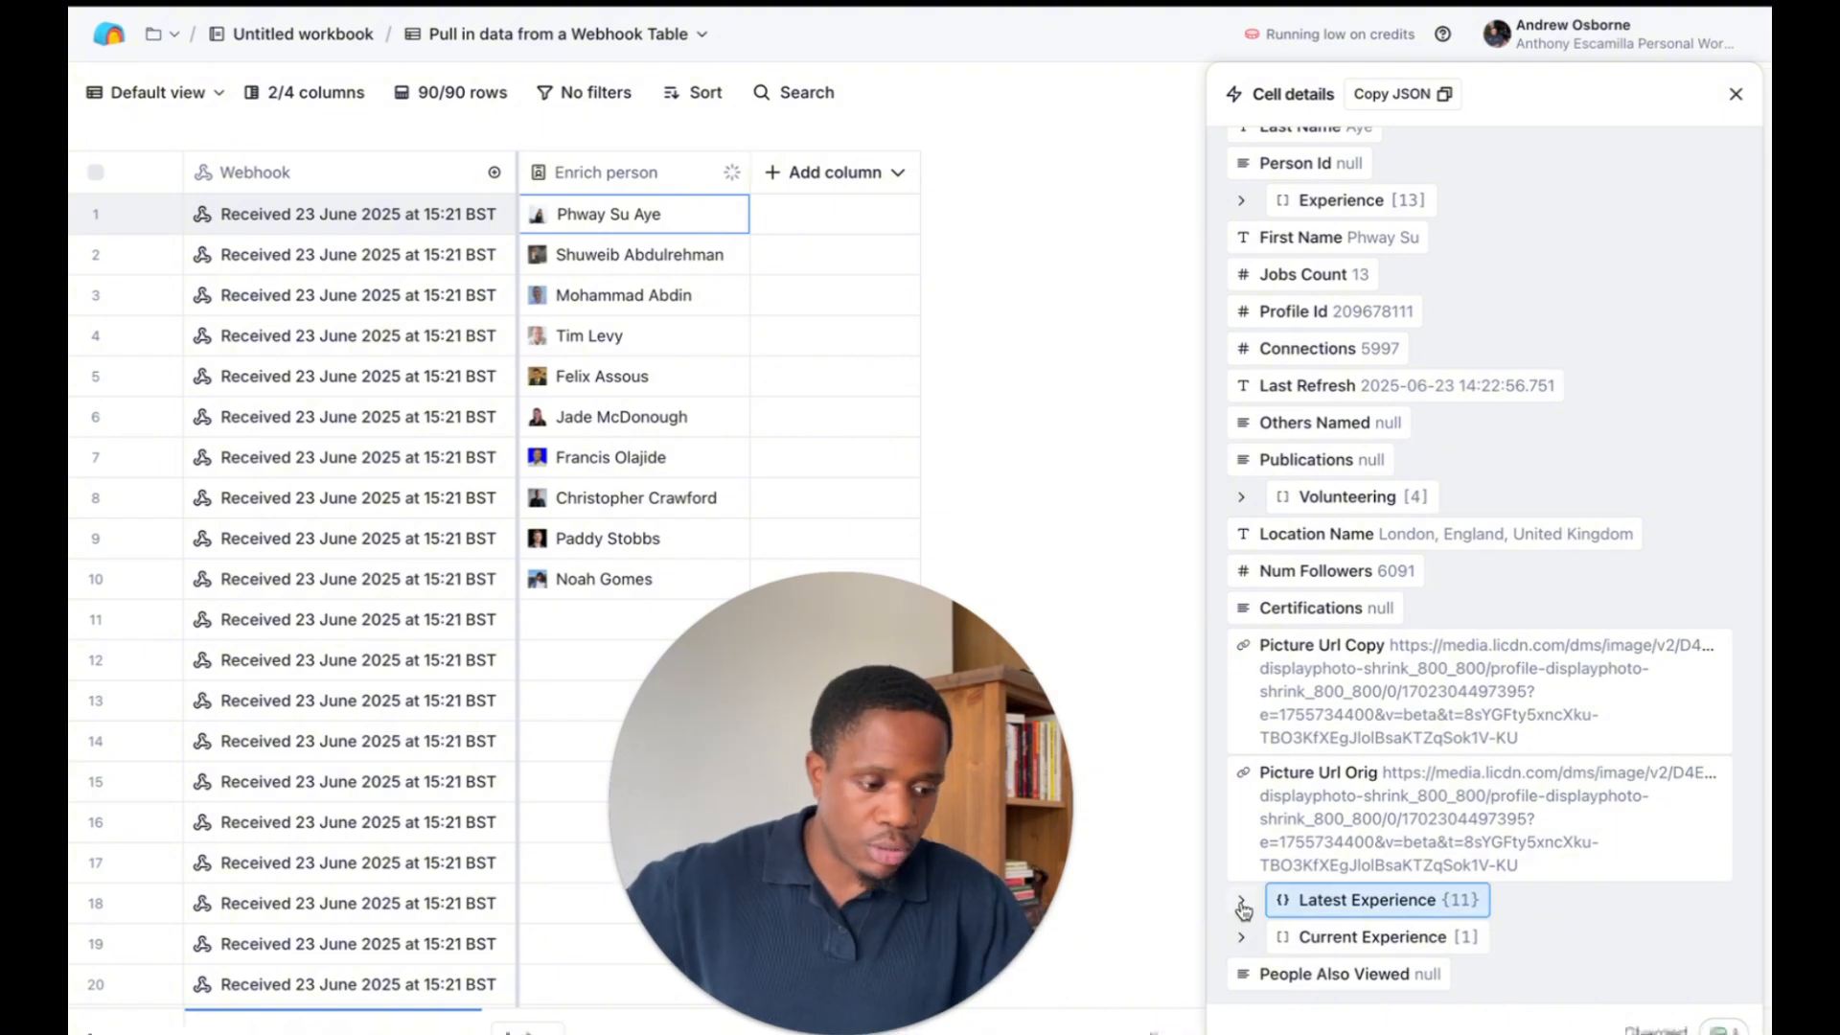
pyautogui.click(1243, 936)
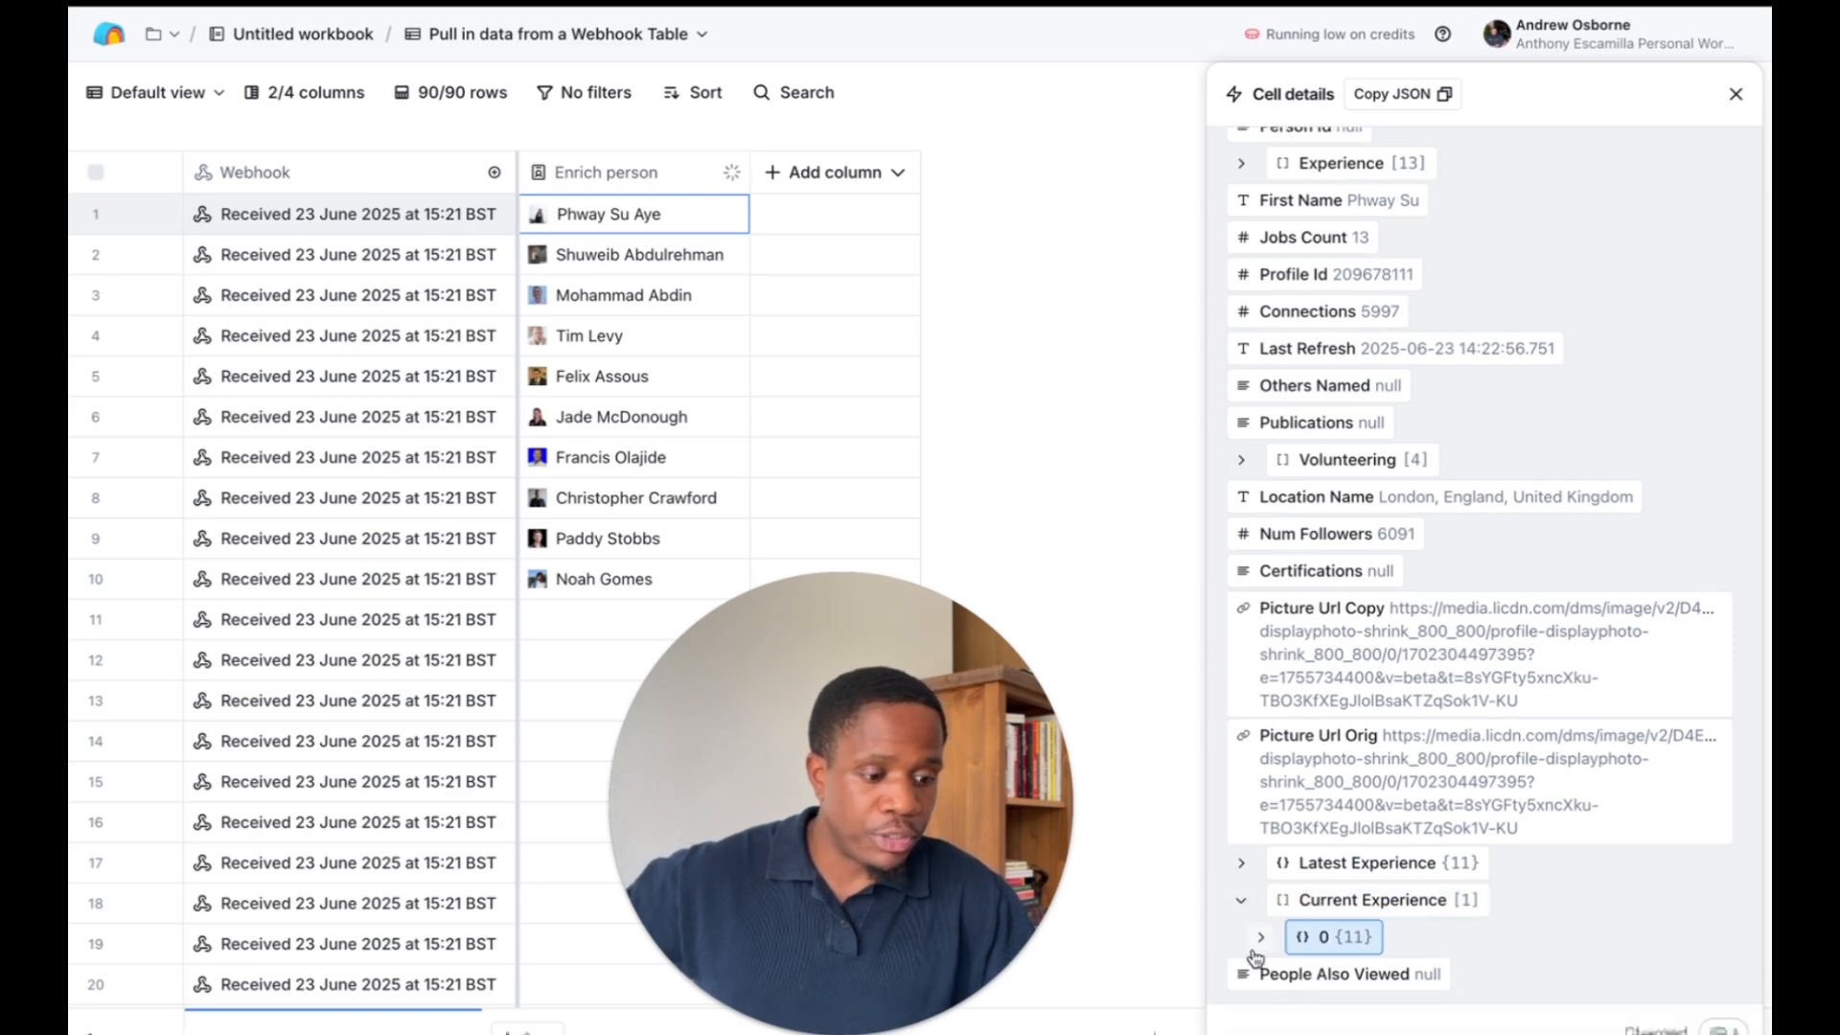
pyautogui.click(1261, 938)
pyautogui.scroll(-1, 1327, 897)
pyautogui.scroll(-3, 1360, 920)
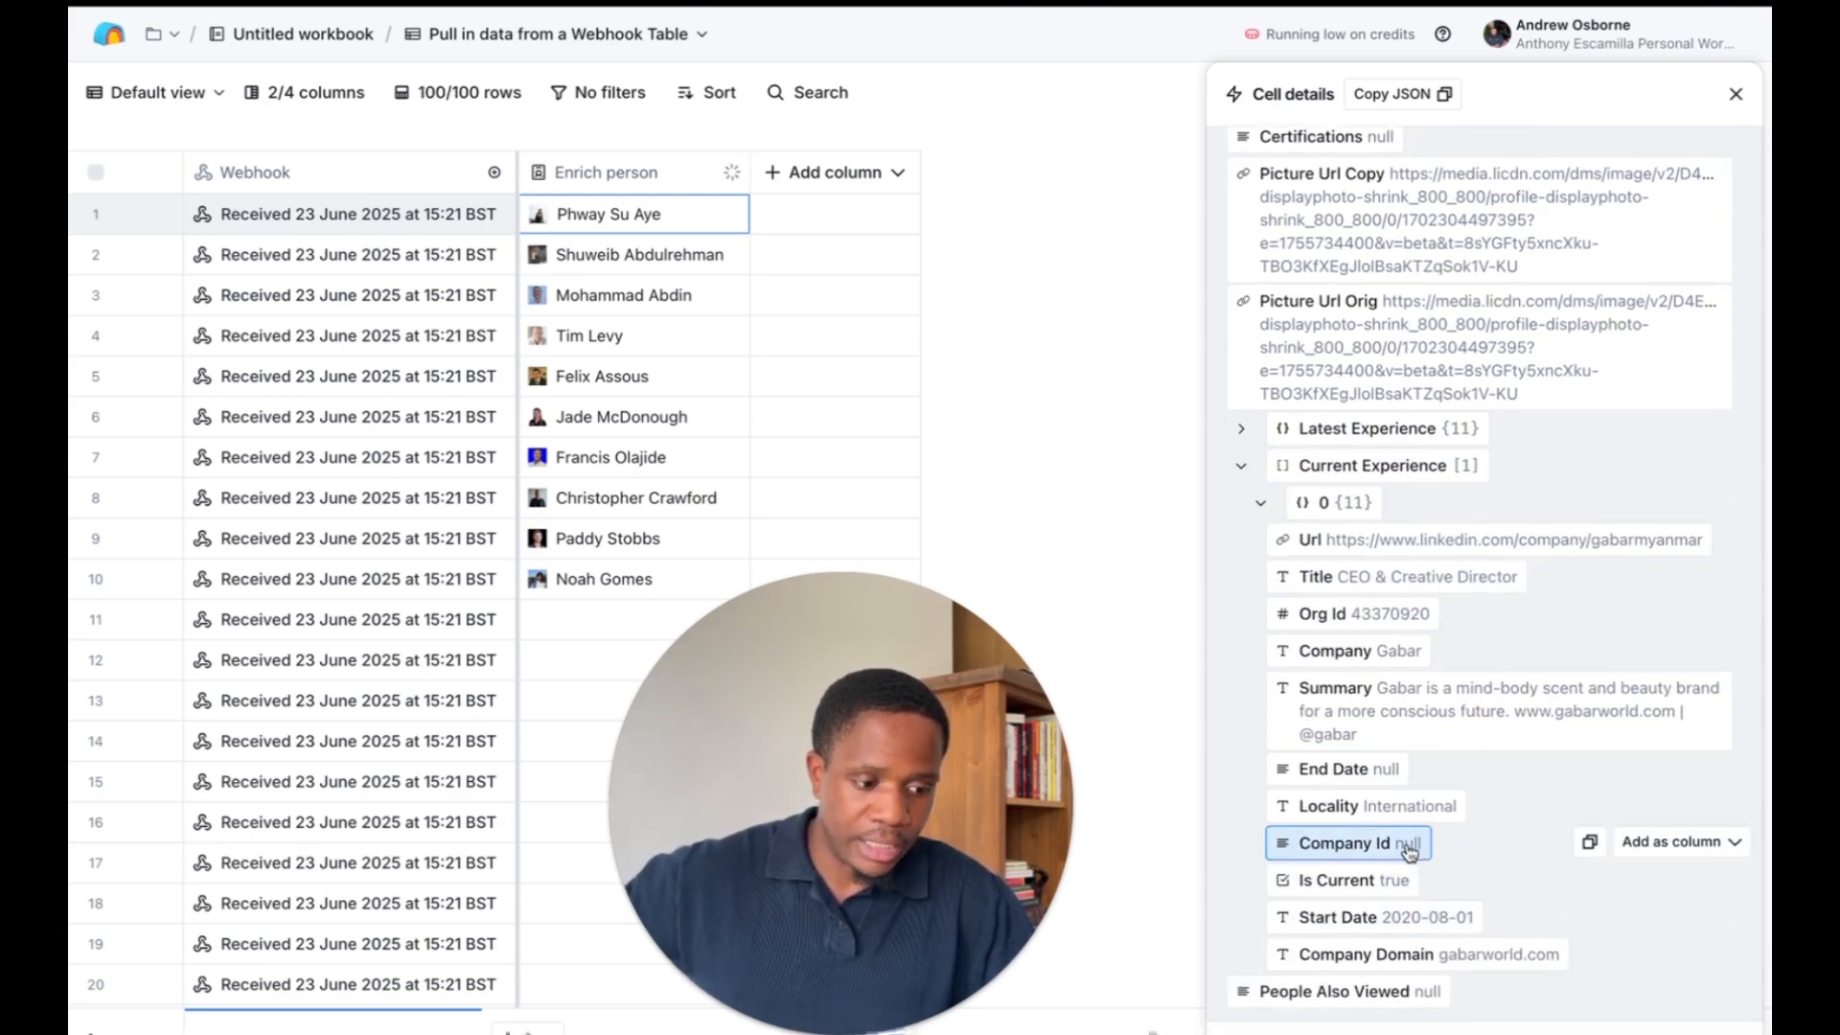
# Switch to the open LinkedIn profile, examine its Experience section and the Gabar company page, and return to the profile
pyautogui.moveTo(141, 507)
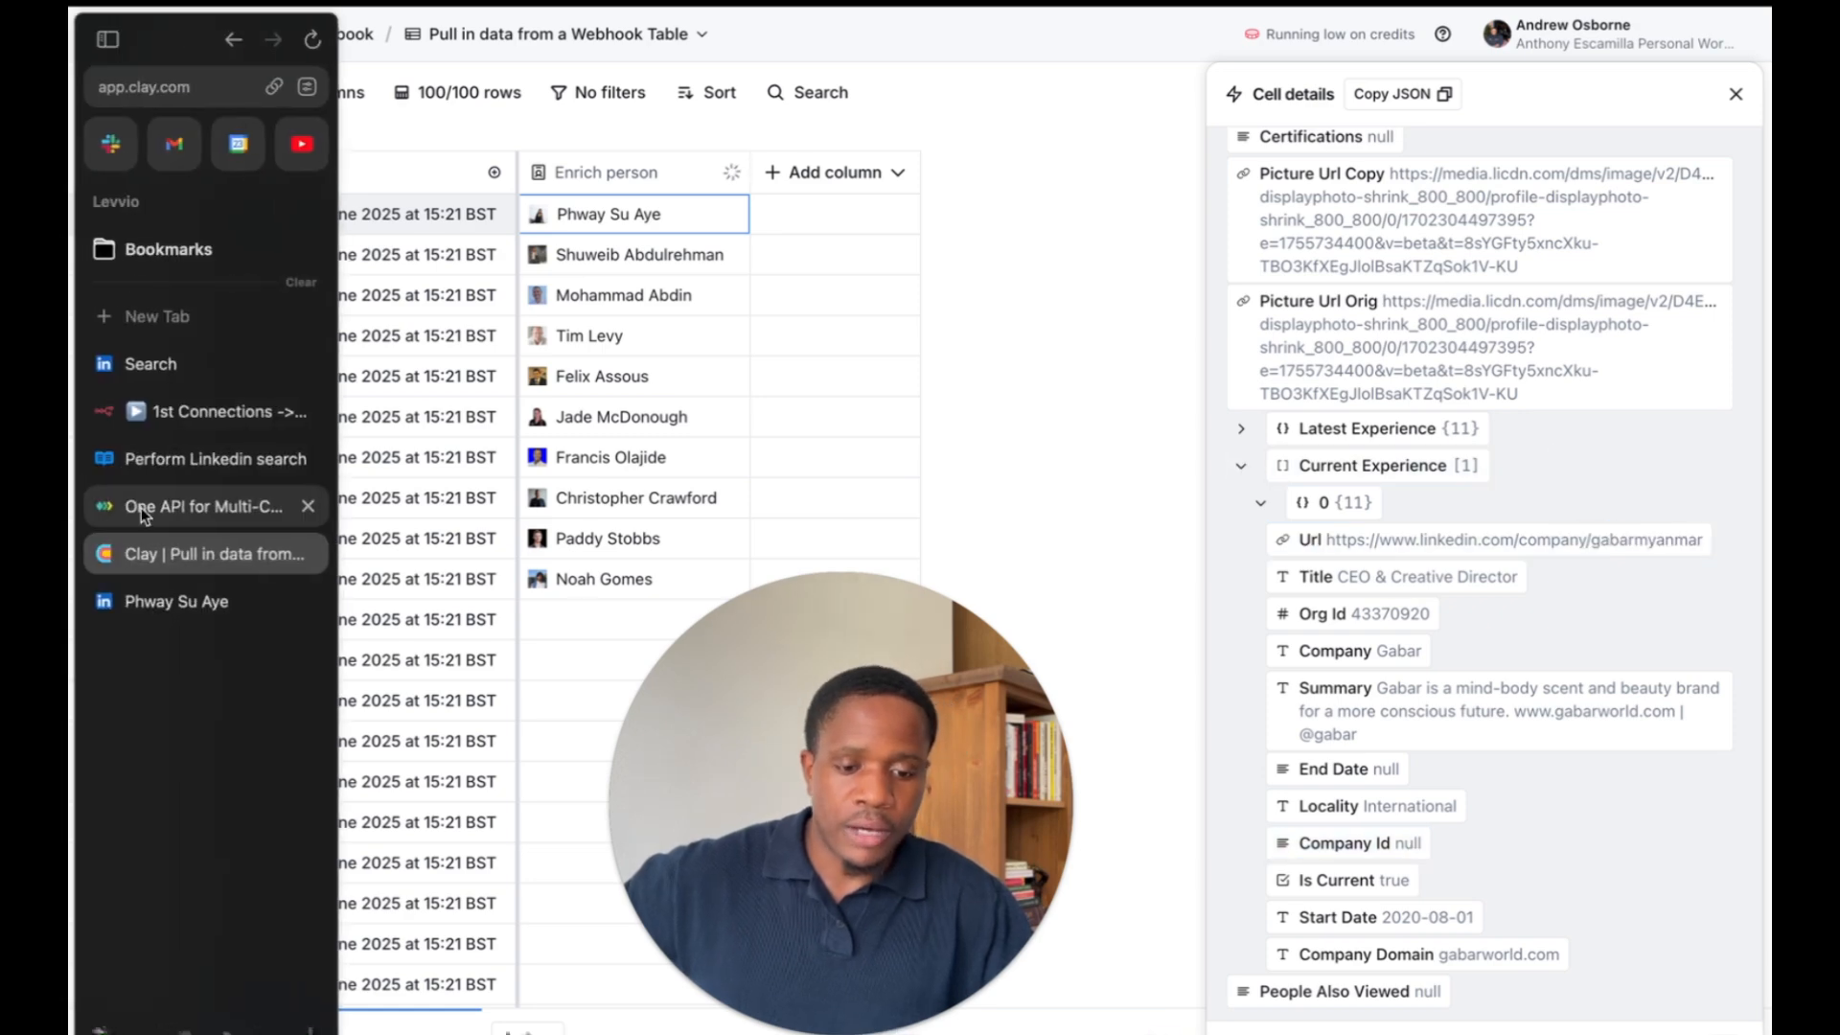
pyautogui.click(176, 600)
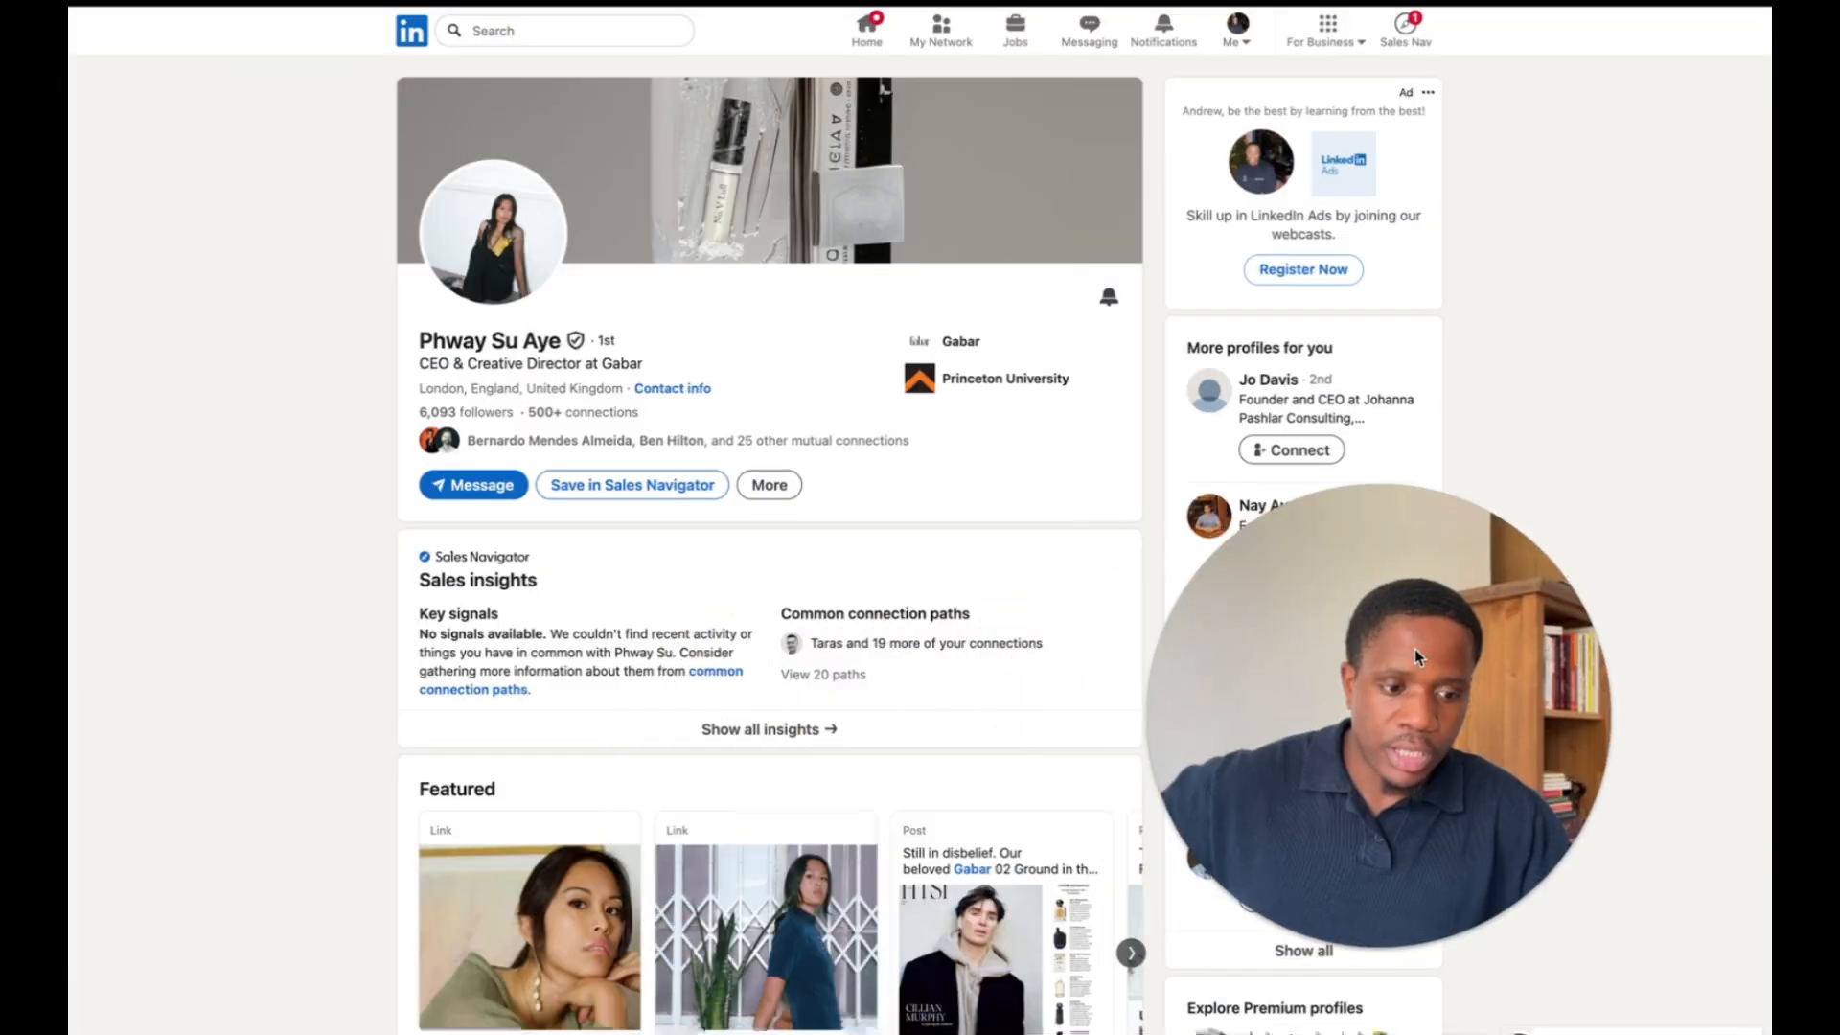
pyautogui.scroll(-15, 722, 682)
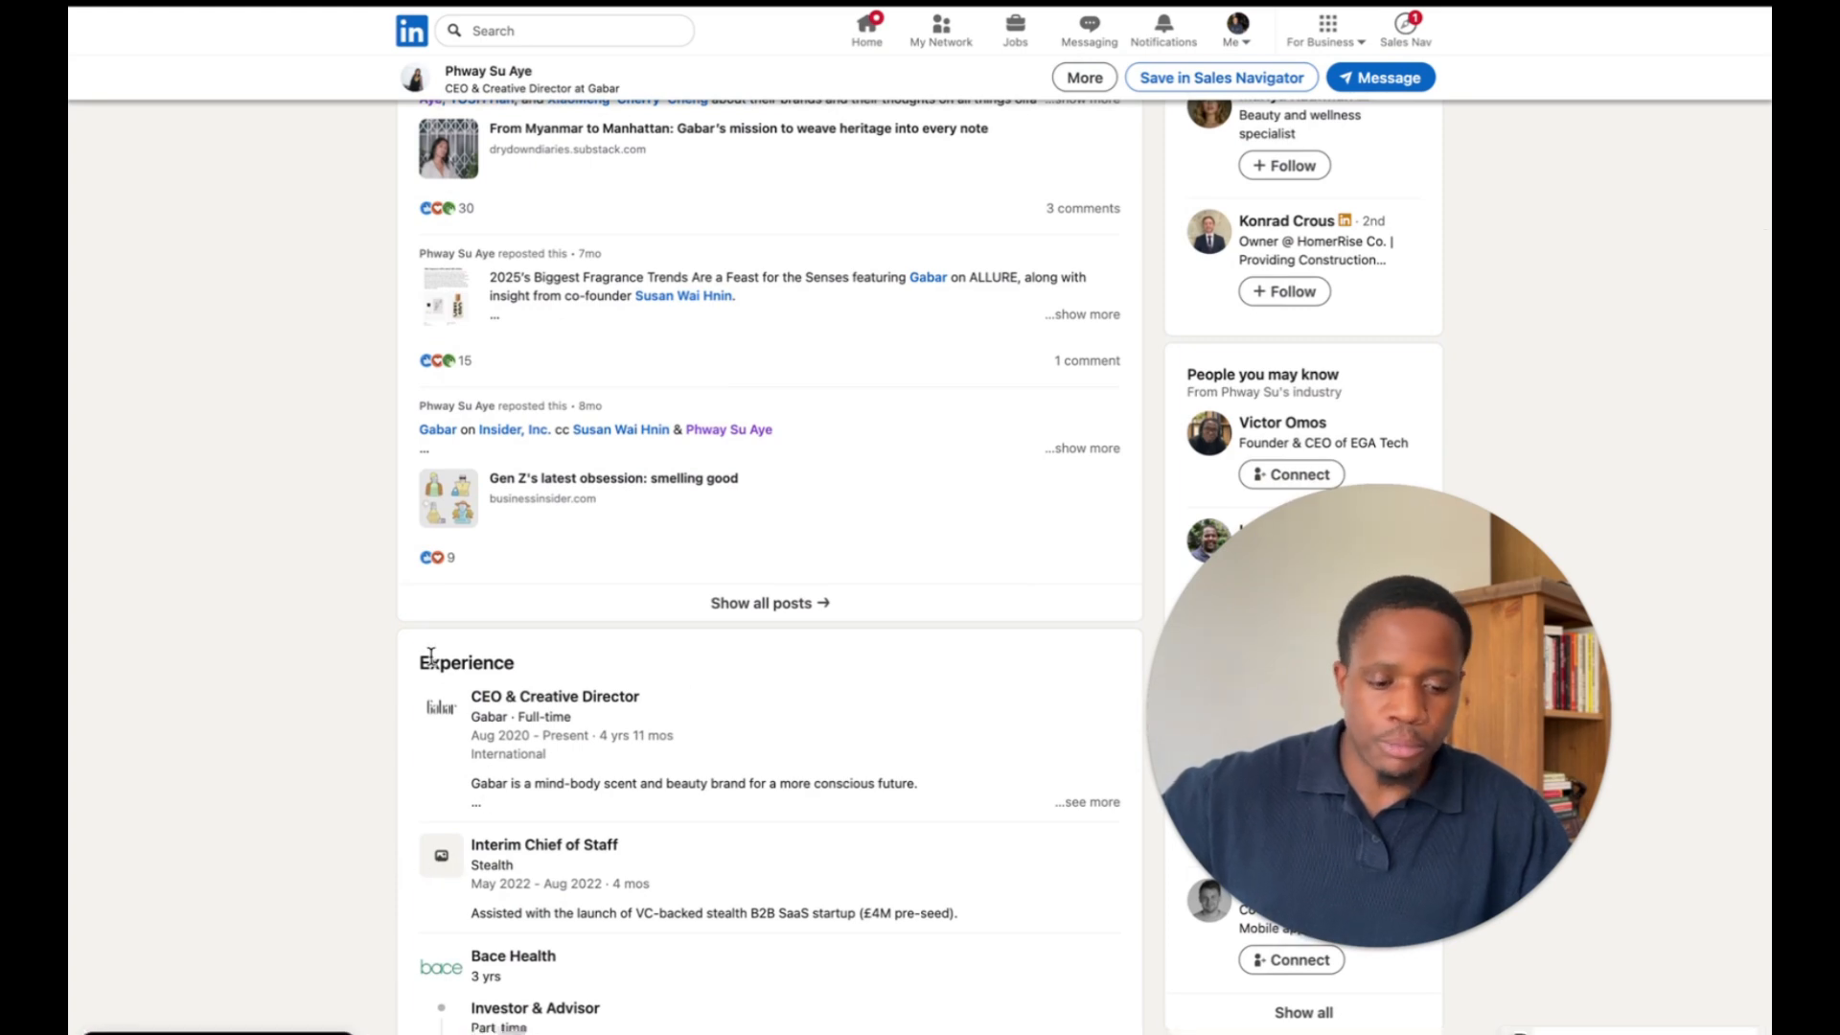
pyautogui.click(433, 707)
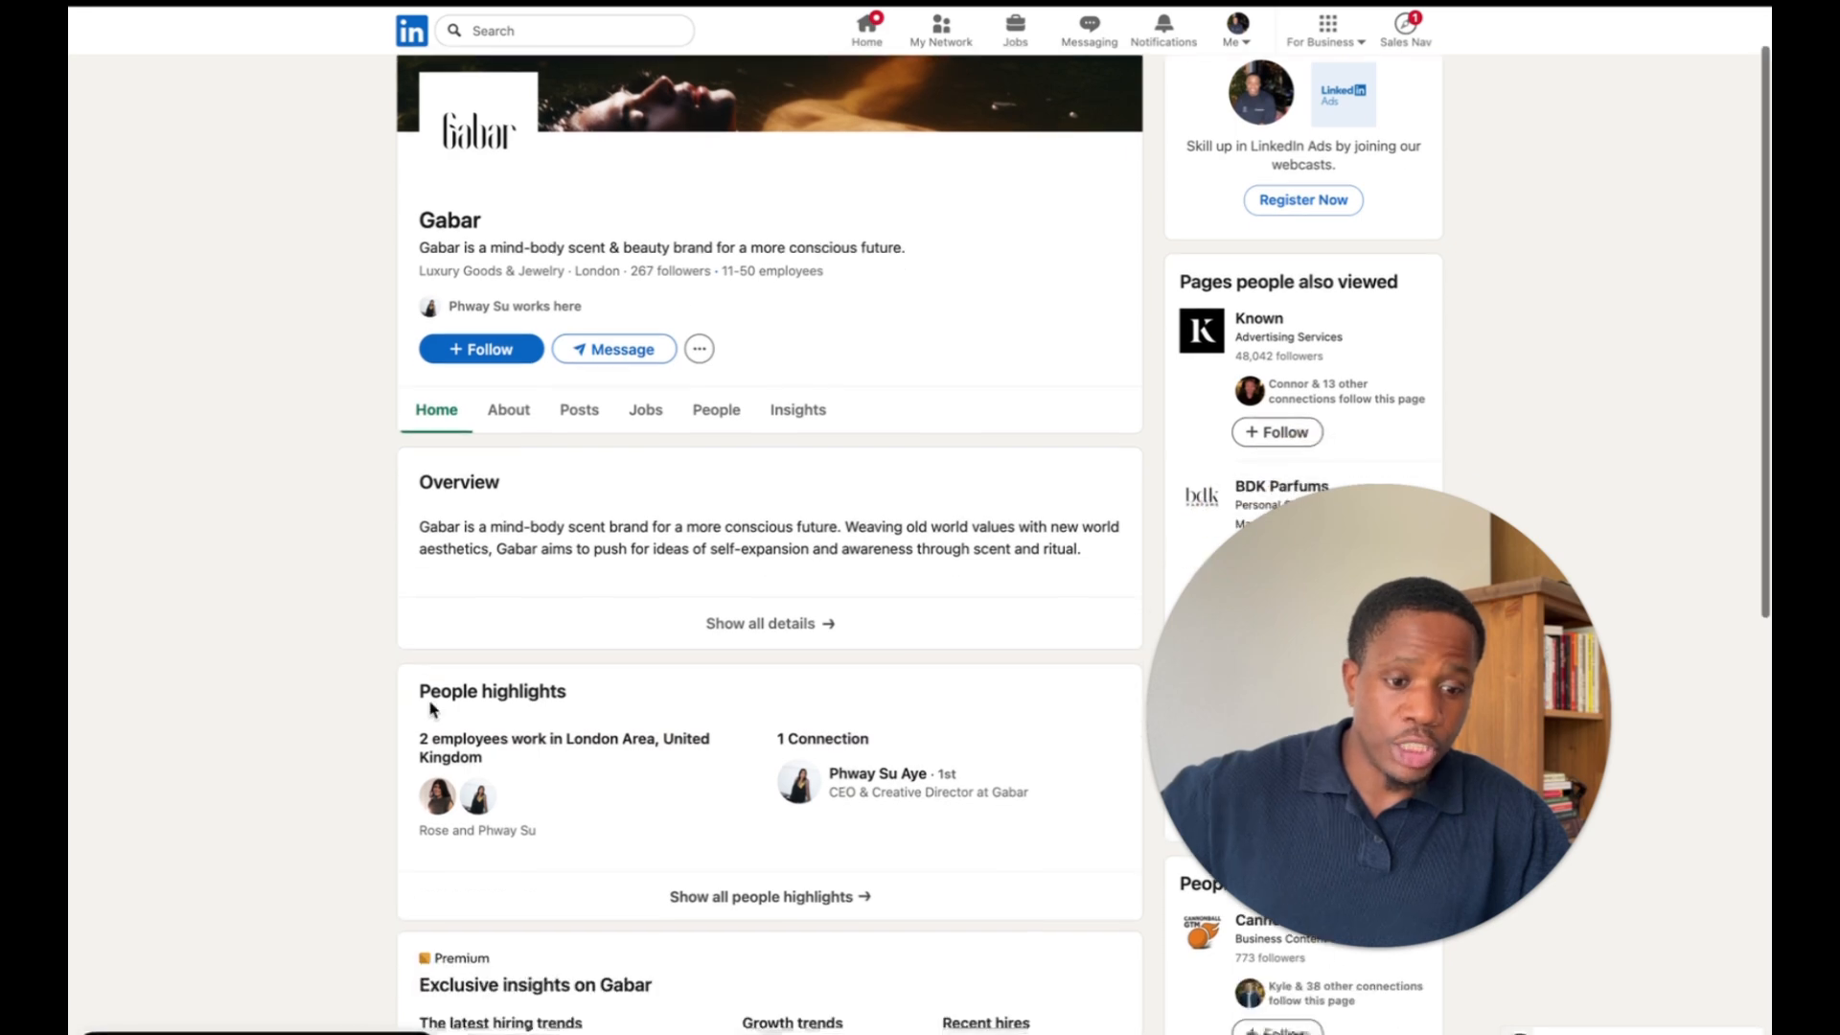
pyautogui.moveTo(69, 501)
pyautogui.click(235, 40)
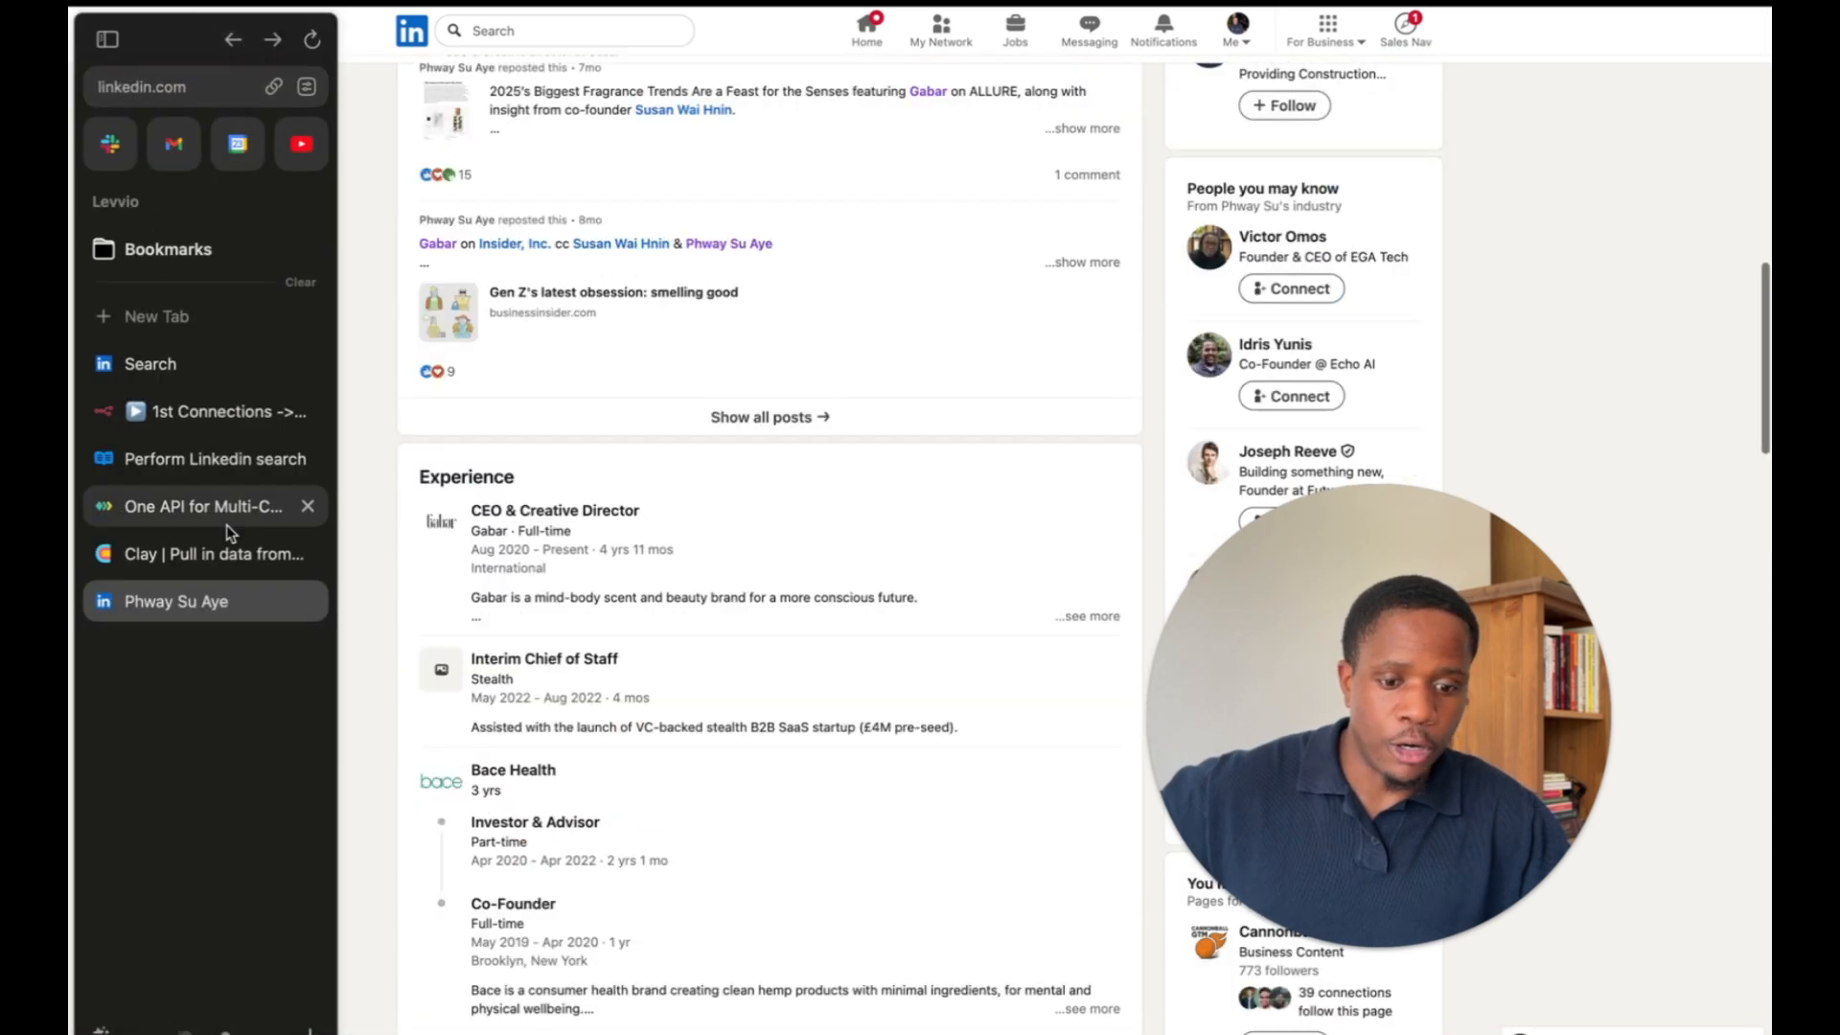
# Return to Clay and examine the Latest Experience fields in the first row's enrichment details
pyautogui.click(248, 556)
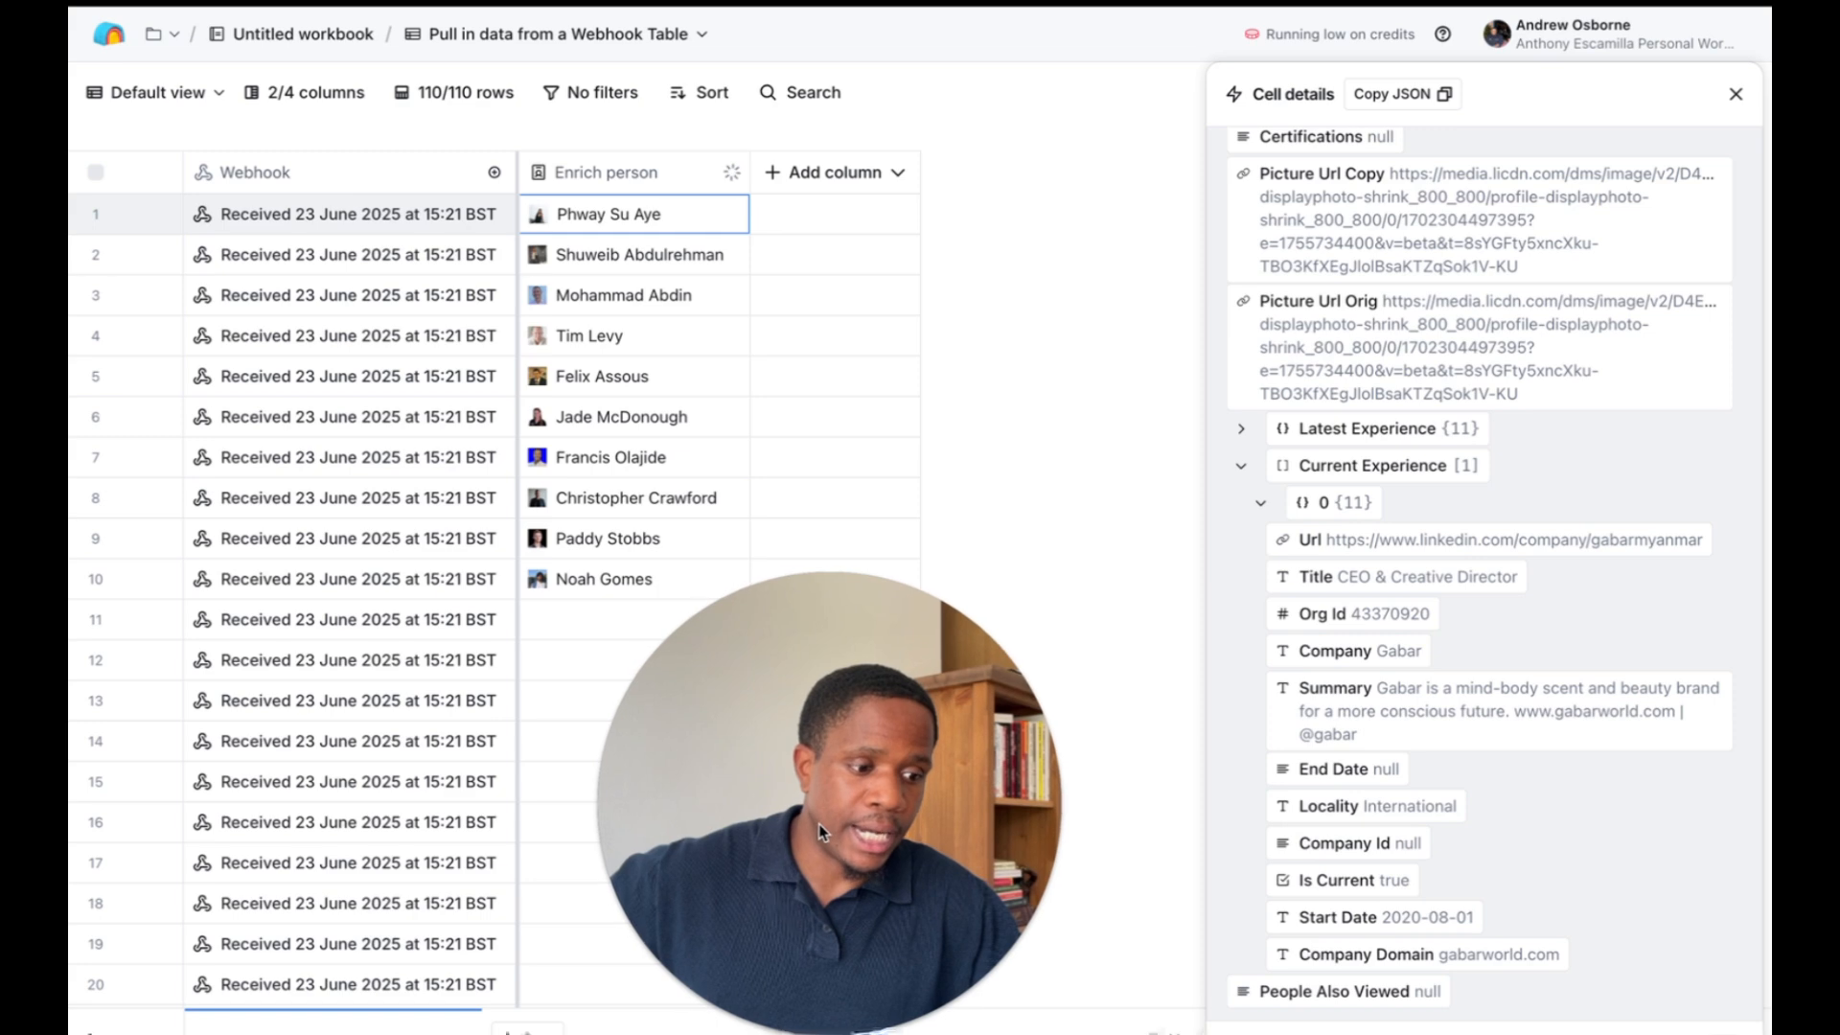
pyautogui.click(1238, 431)
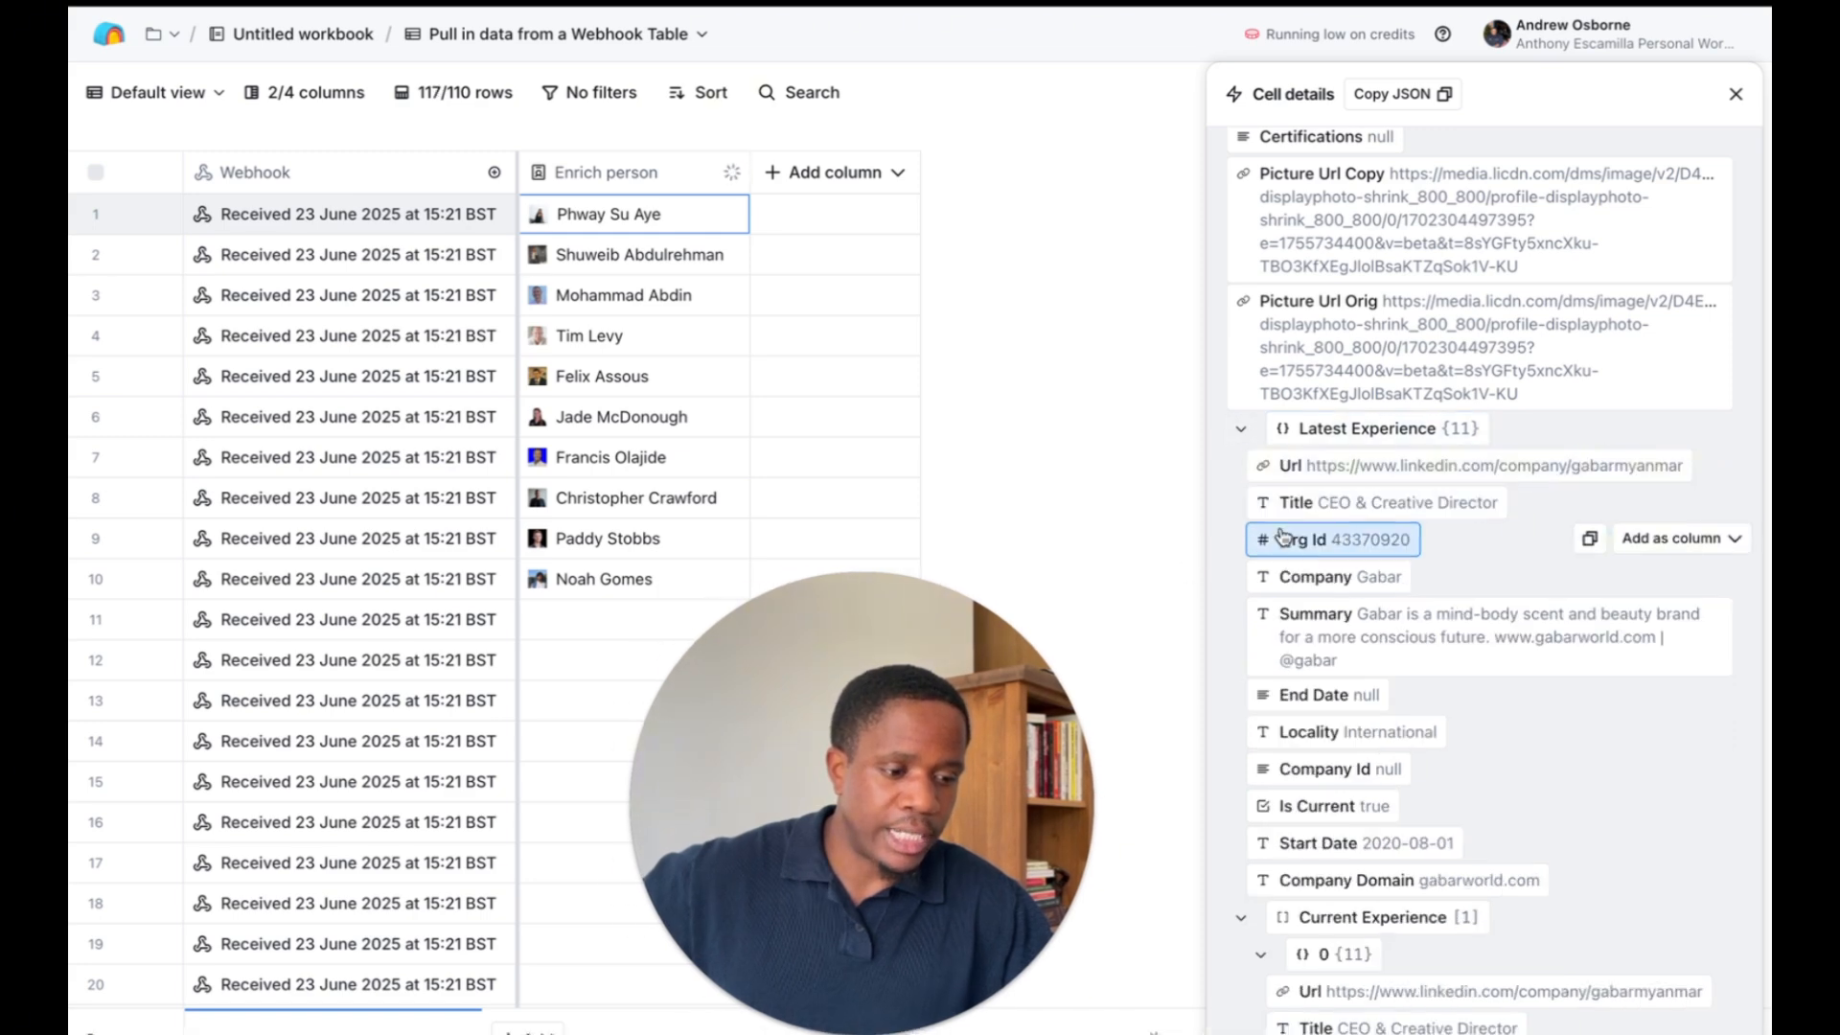
pyautogui.scroll(-3, 1303, 567)
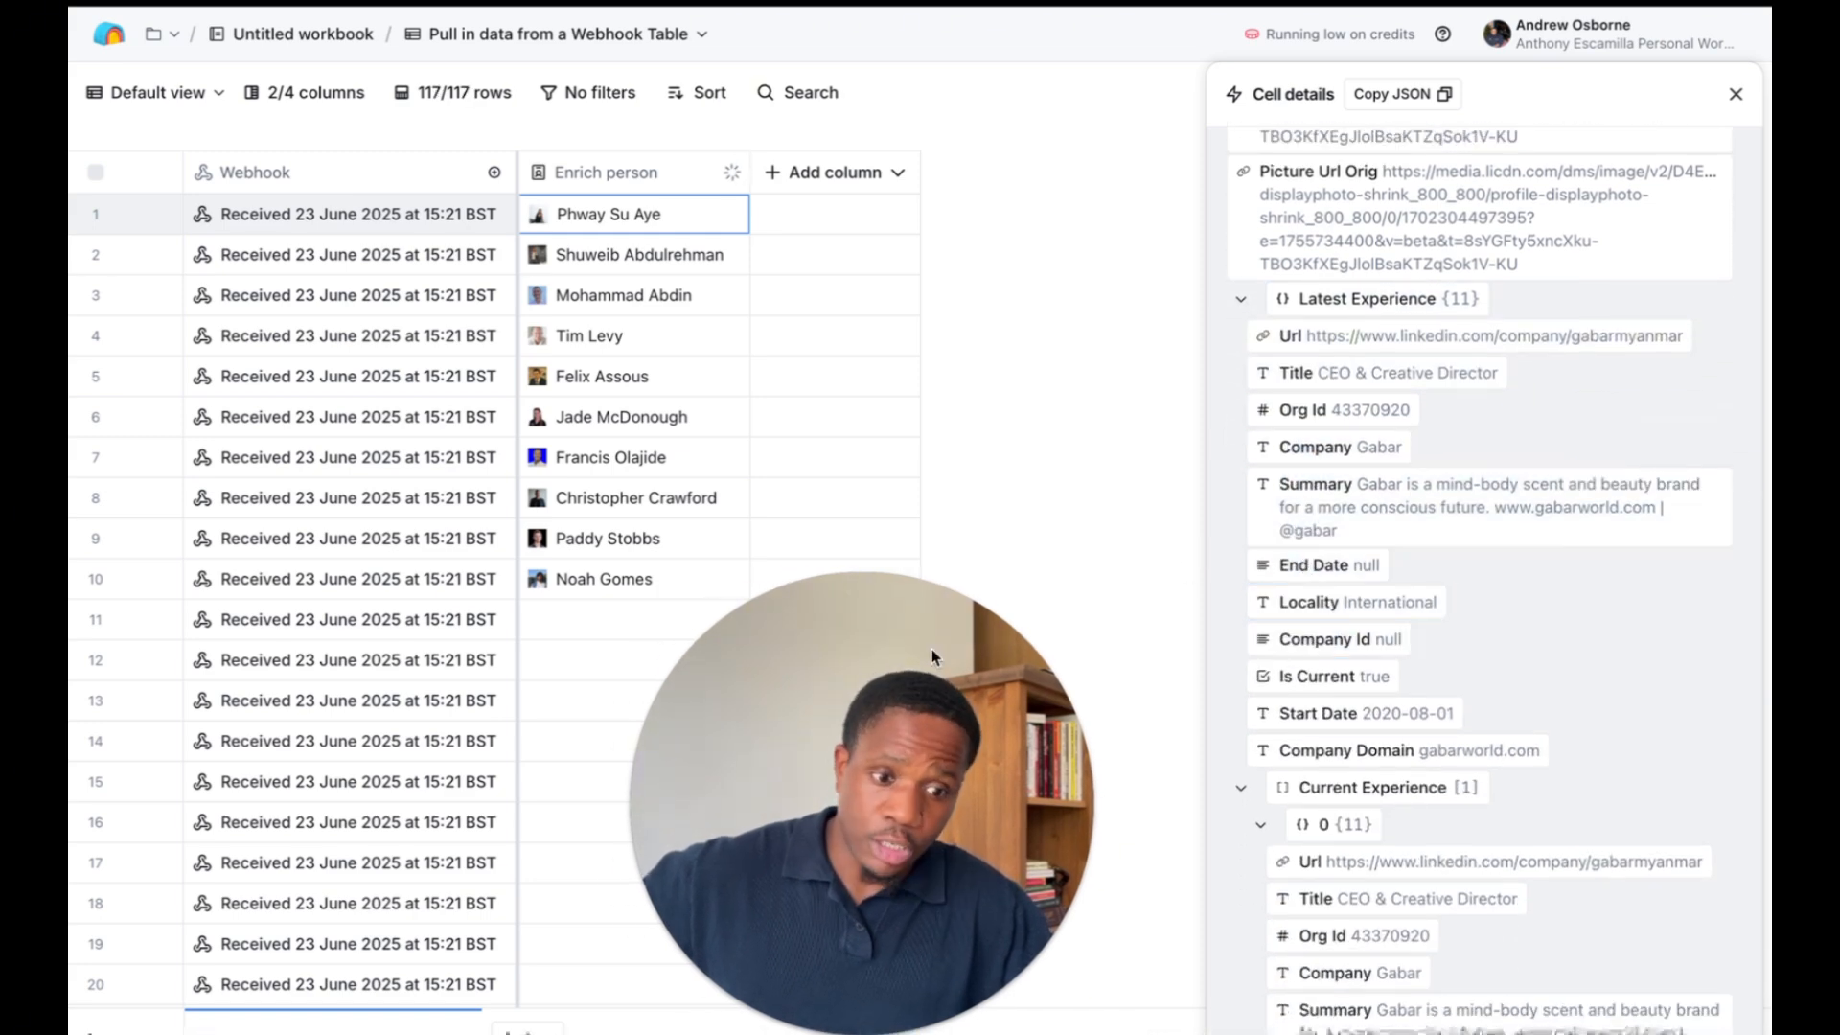
# Open the second row's Enrich person details and examine the first entry under Experience
pyautogui.click(637, 267)
pyautogui.scroll(-5, 1255, 508)
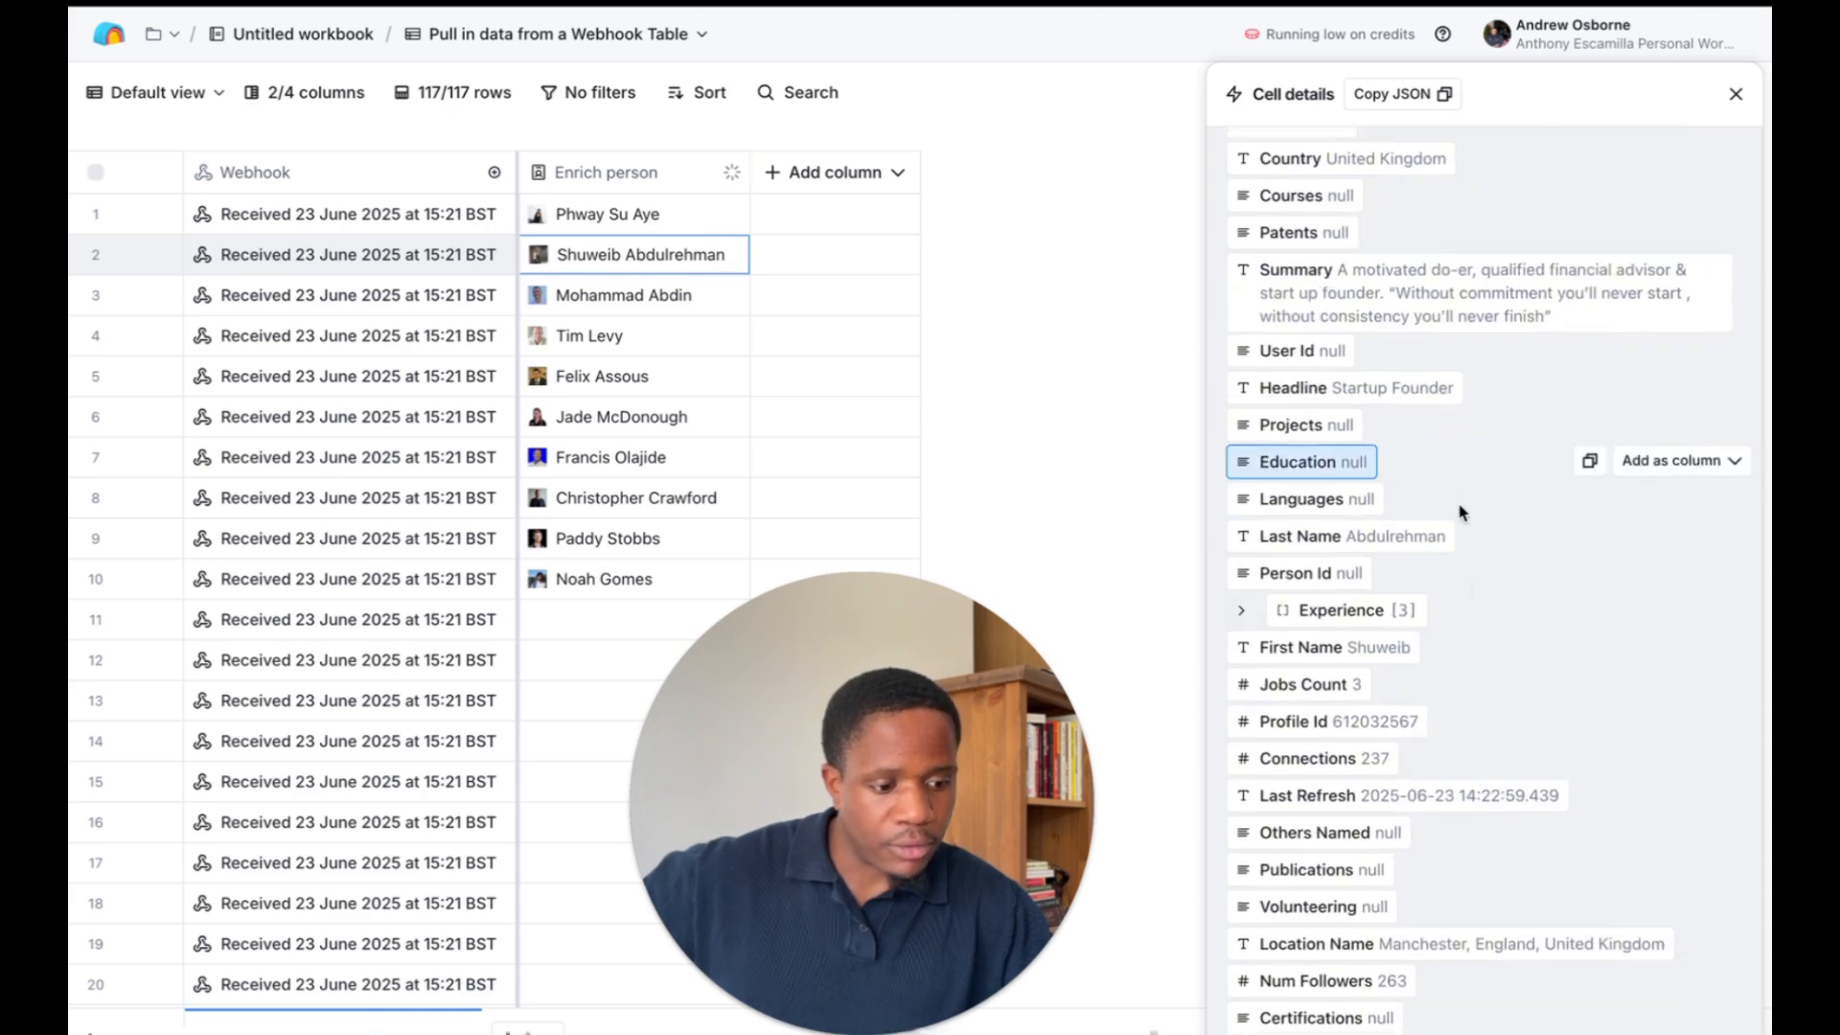
pyautogui.click(1241, 572)
pyautogui.scroll(-1, 1275, 651)
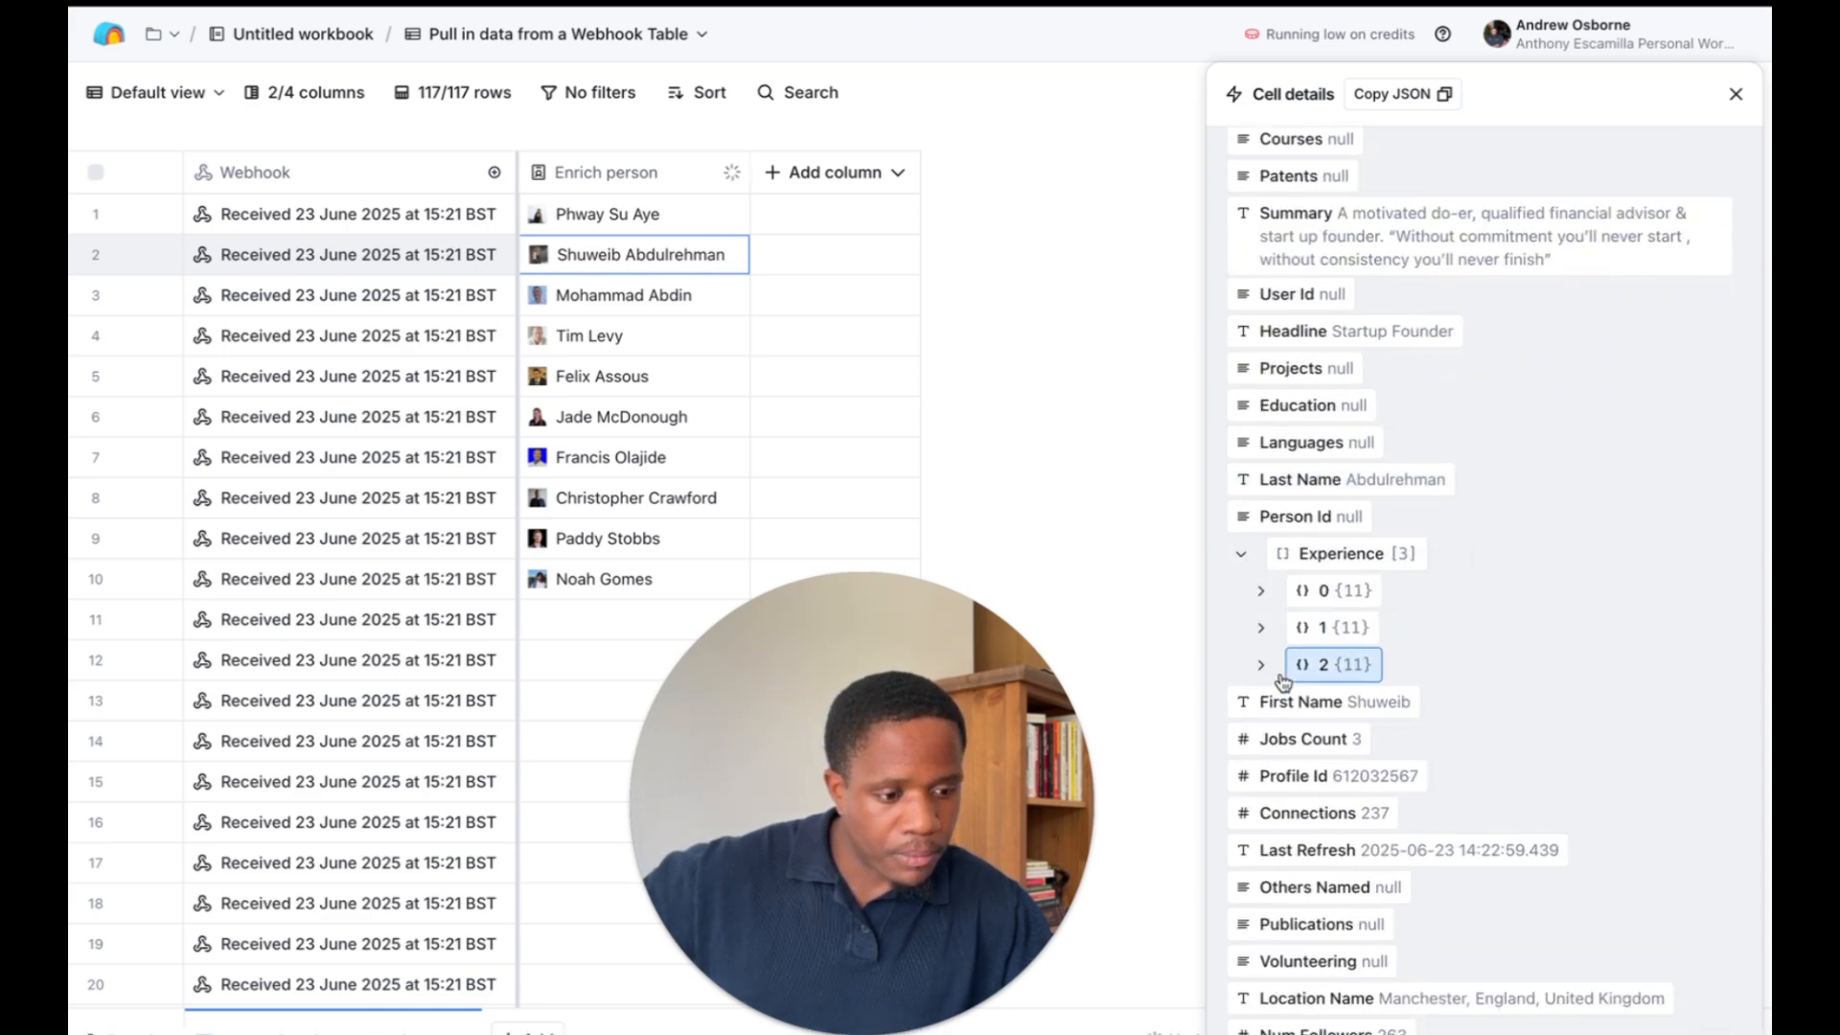
pyautogui.click(1259, 588)
pyautogui.scroll(-2, 1312, 688)
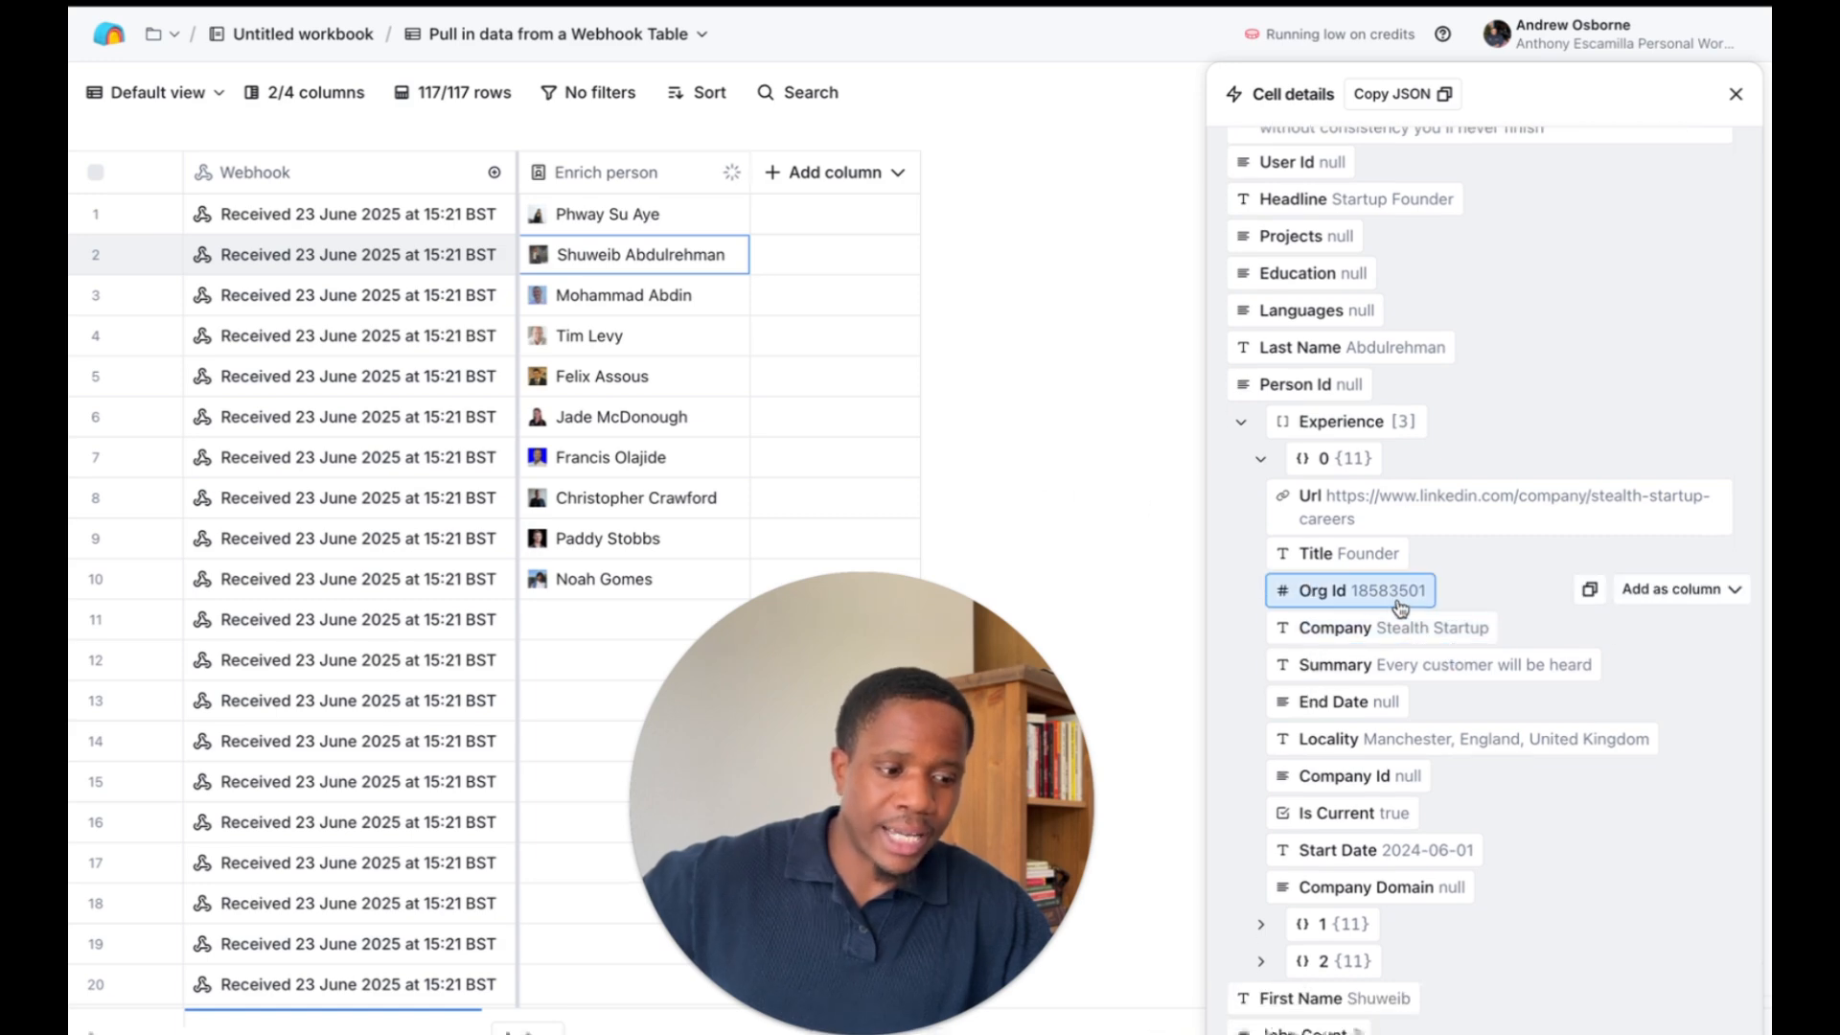
# Open the third row's Enrich person details and examine the Latest Experience fields, especially the company URL
pyautogui.click(631, 299)
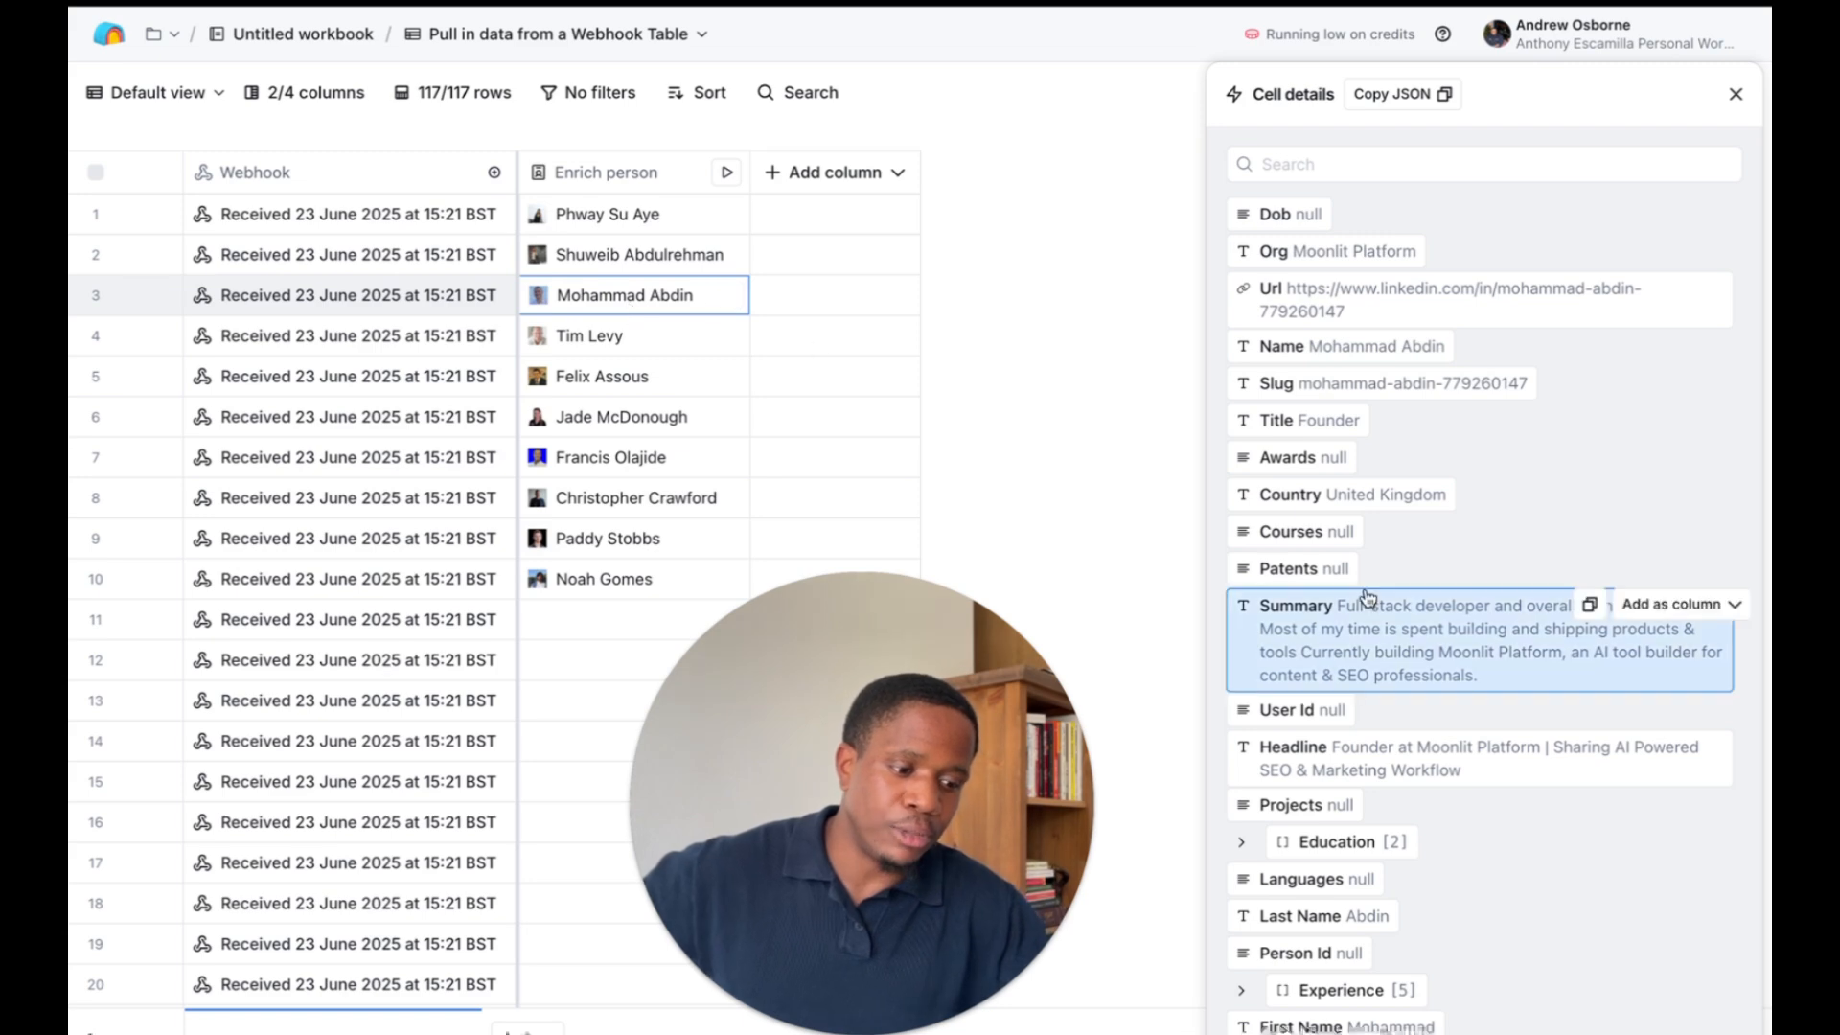
pyautogui.scroll(-5, 1360, 604)
pyautogui.scroll(-6, 1284, 766)
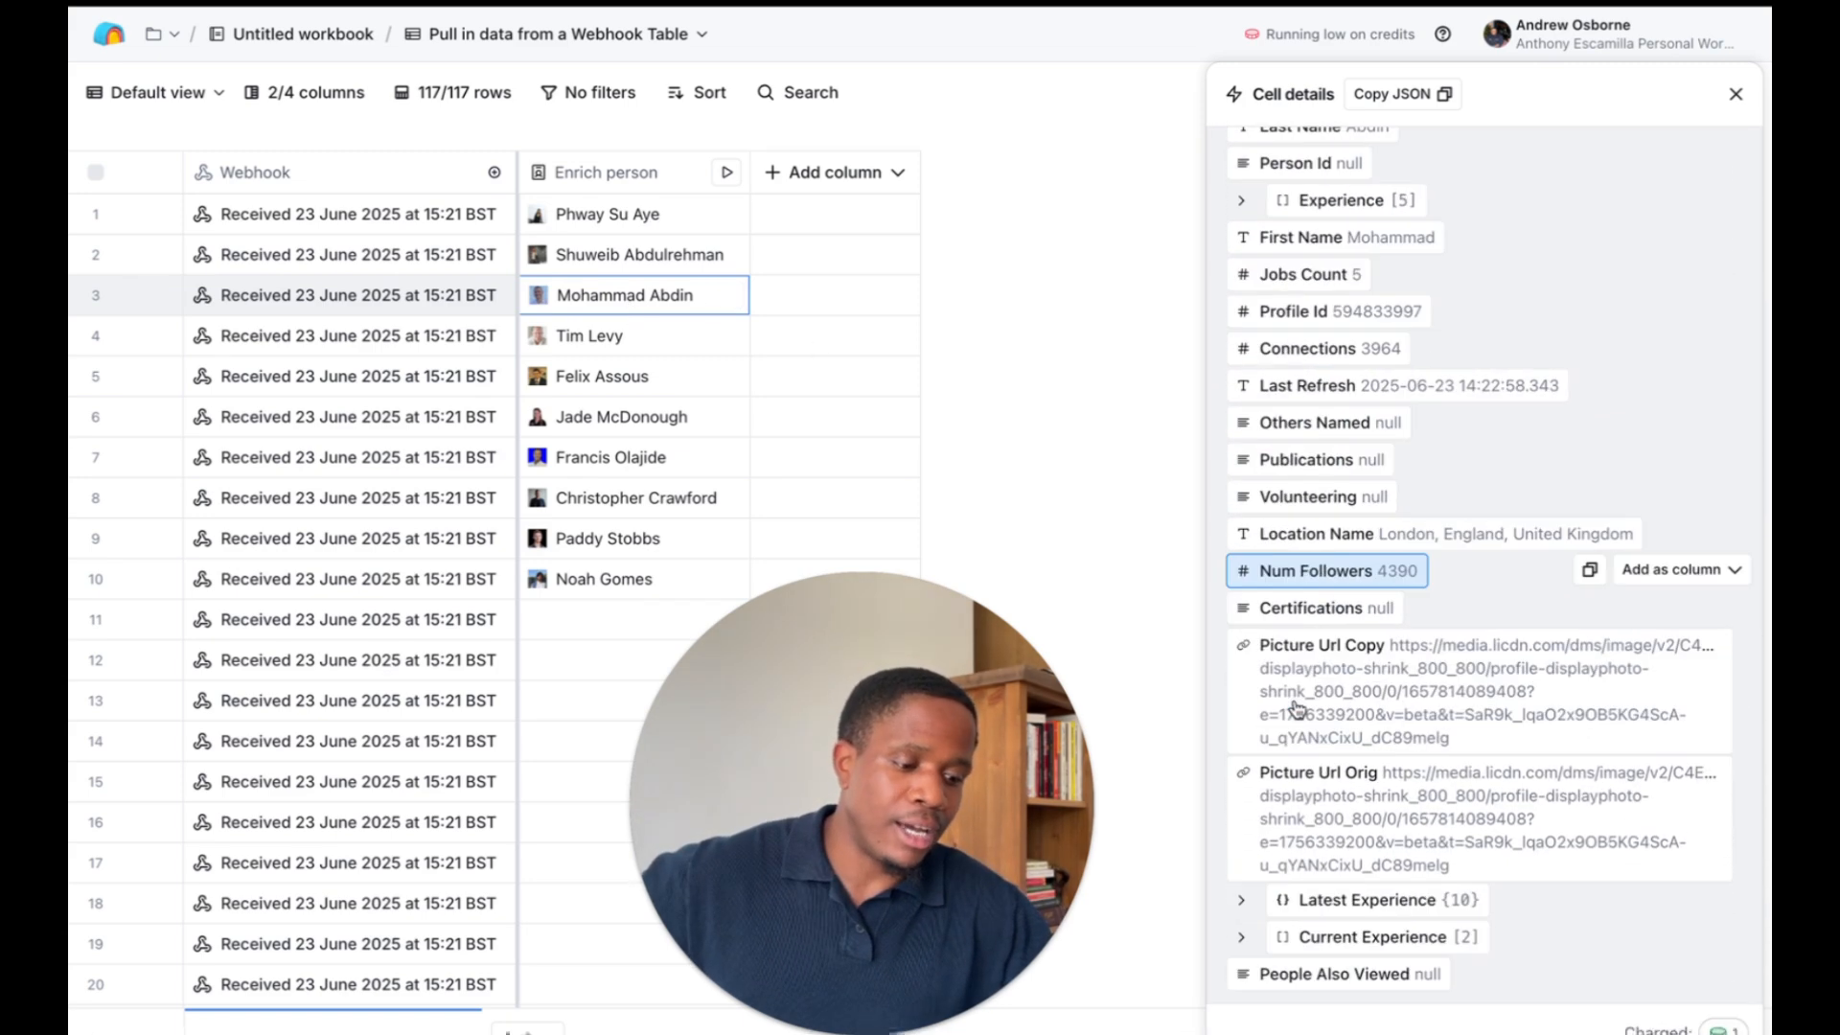
pyautogui.click(1242, 902)
pyautogui.scroll(-4, 1244, 909)
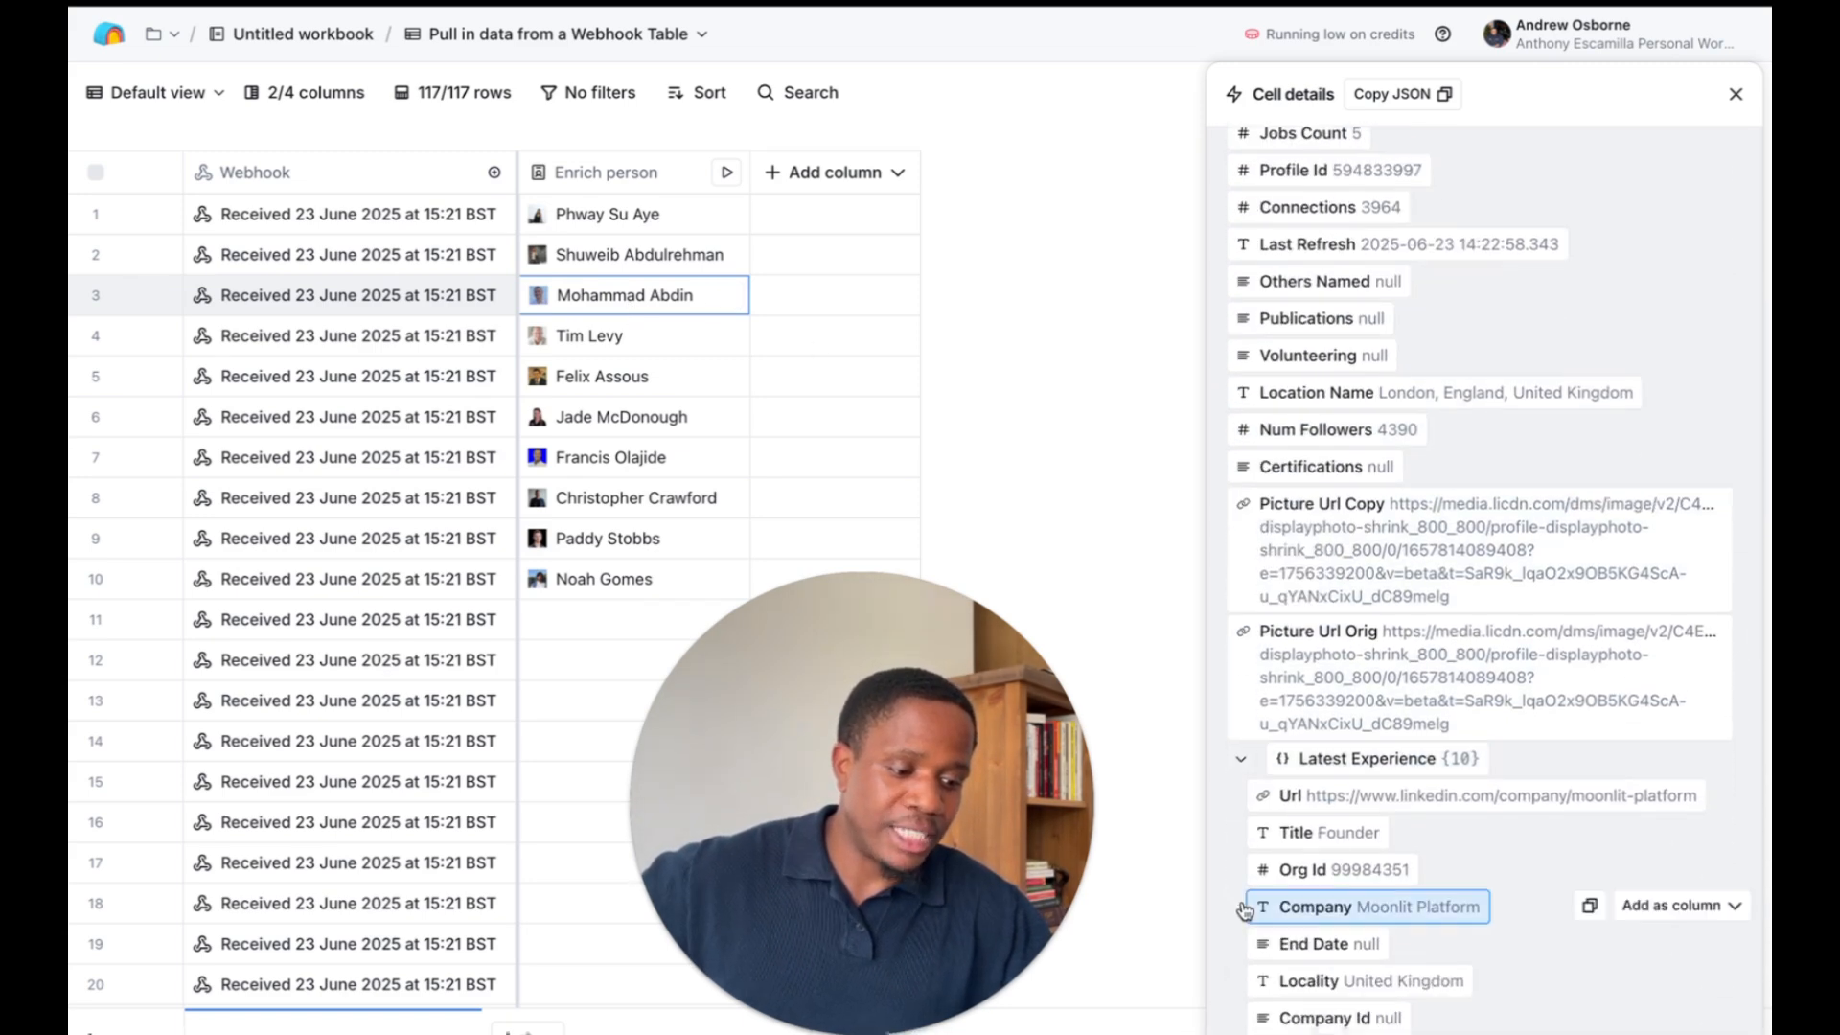
pyautogui.scroll(-1, 1244, 908)
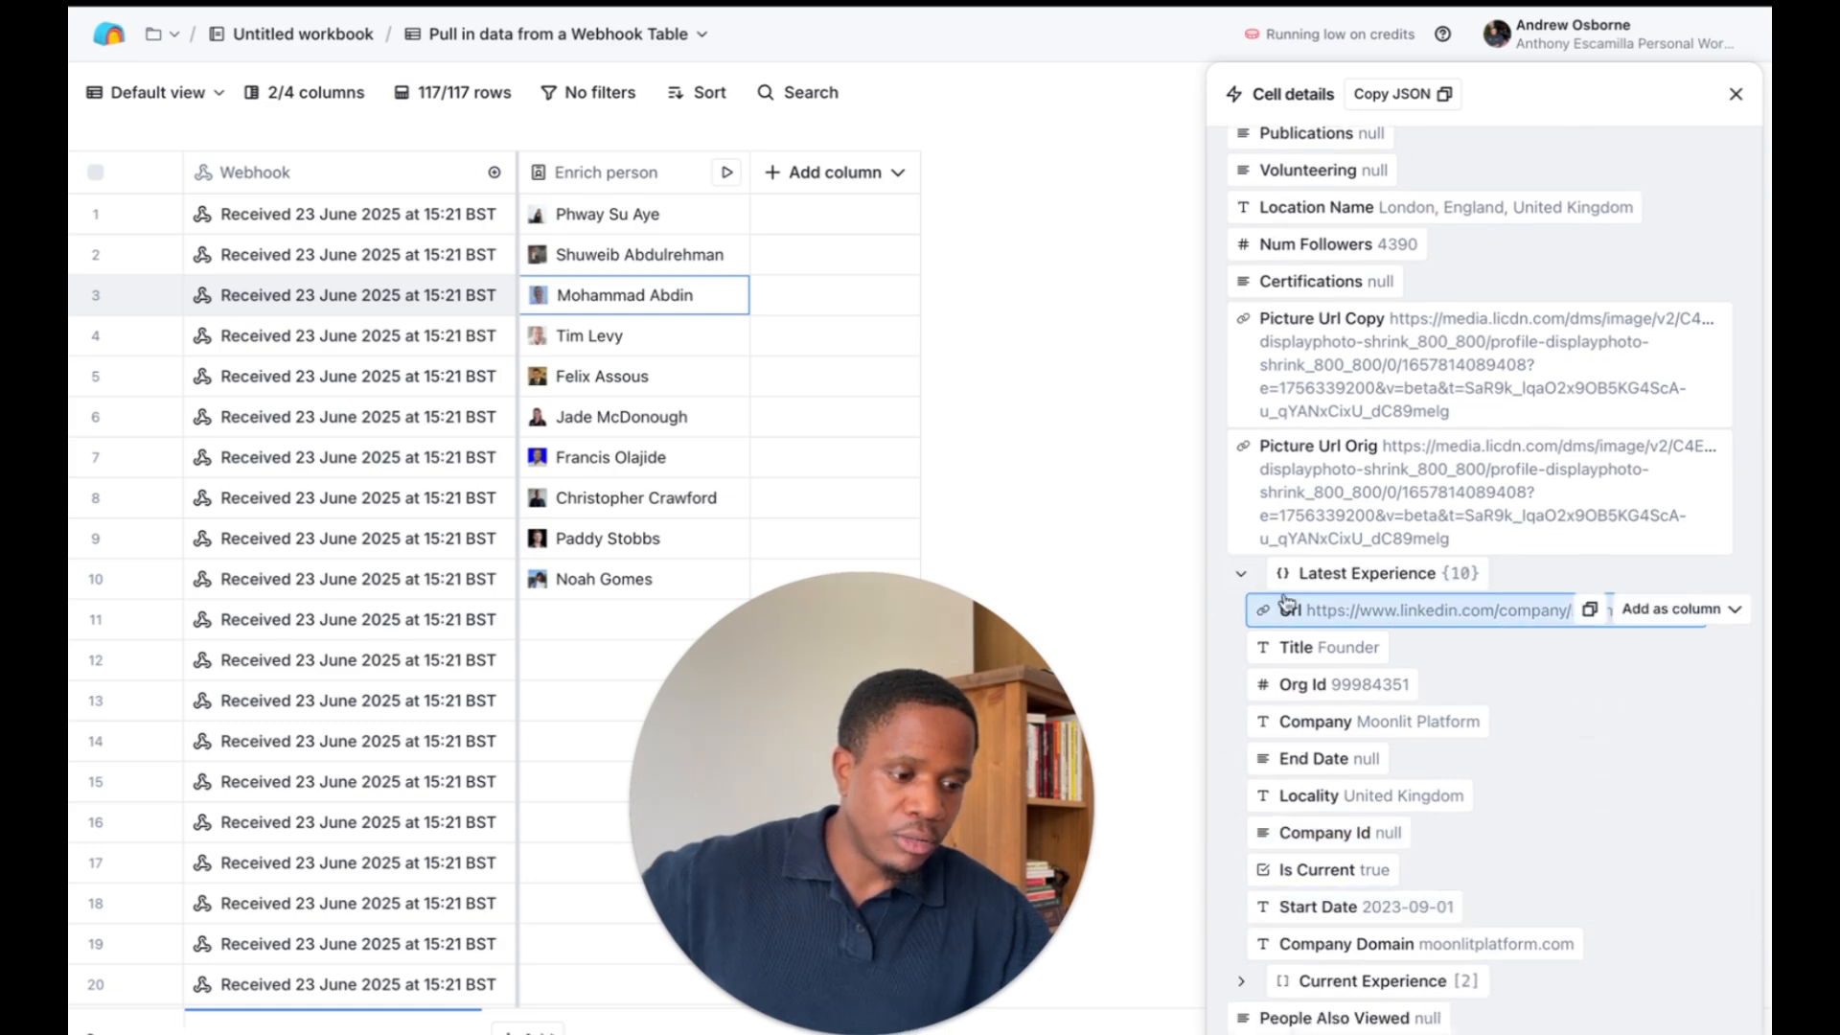
pyautogui.moveTo(1311, 613)
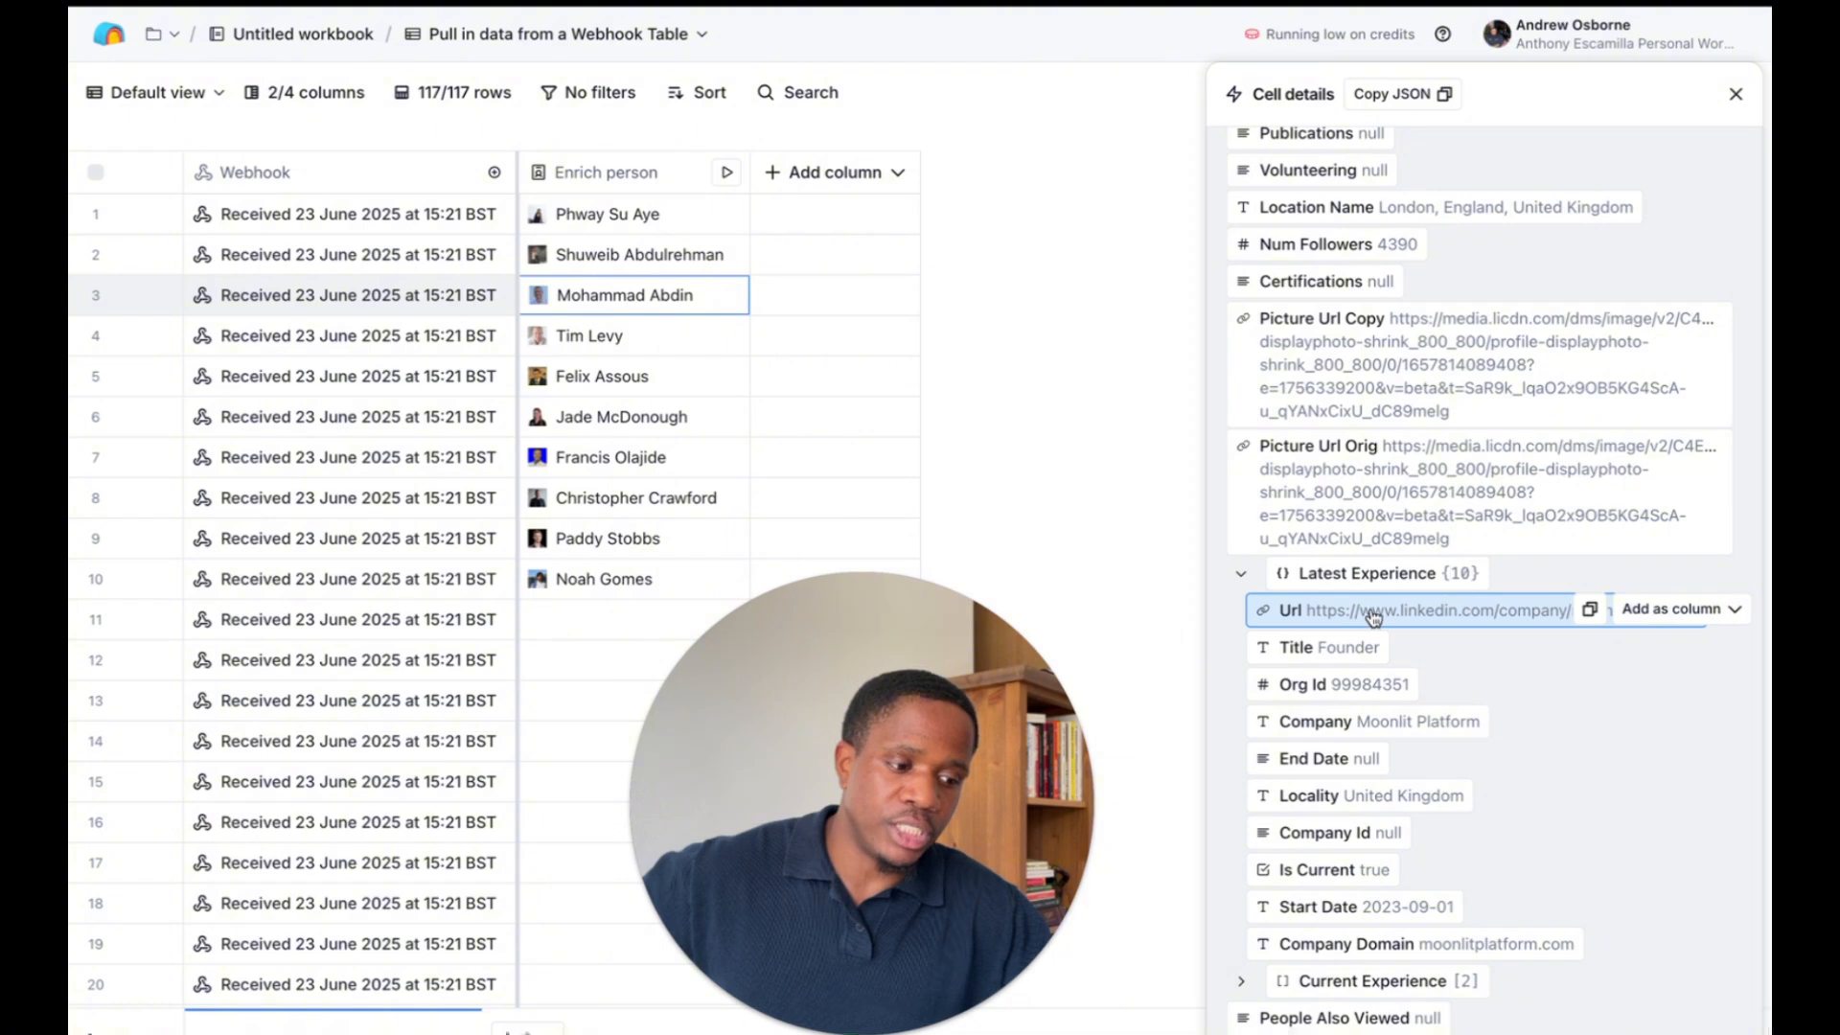
pyautogui.moveTo(1335, 664)
pyautogui.moveTo(1401, 618)
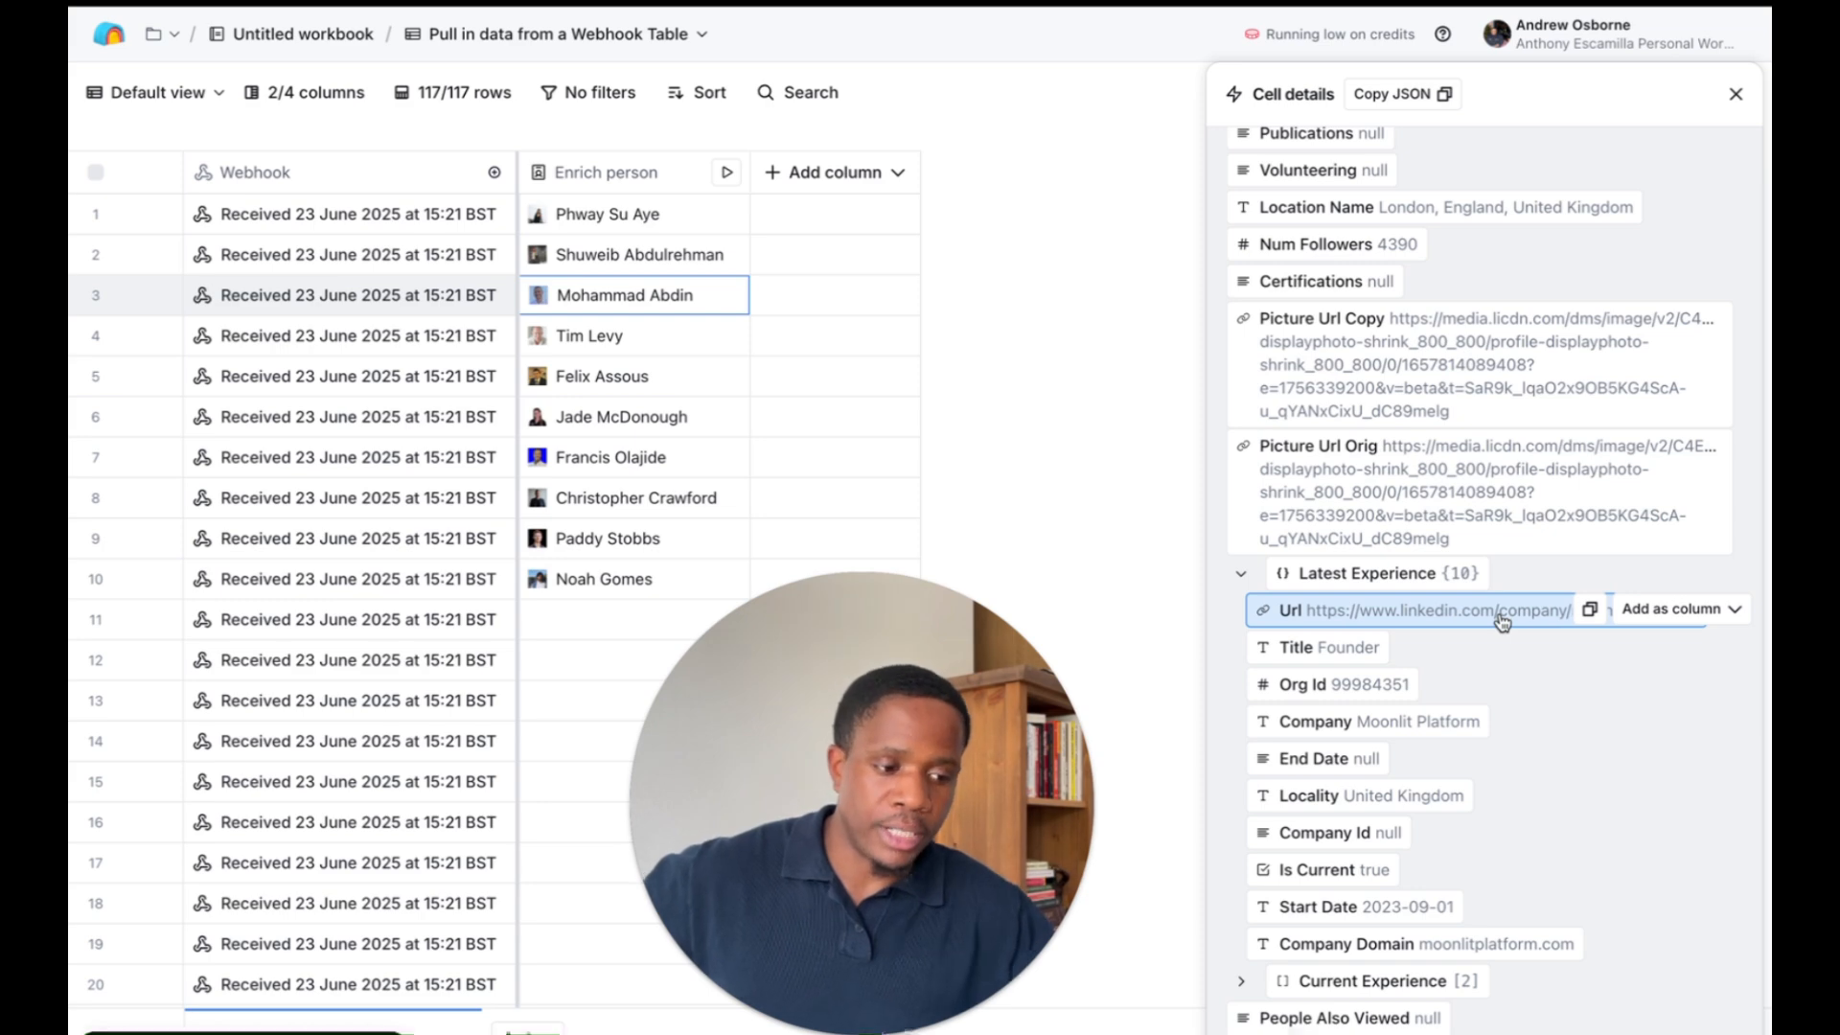
# Add the Enrich Company enrichment from Companies, People, Jobs, with the latest_experience url from Enrich person as Company Identifier
pyautogui.click(832, 174)
pyautogui.click(858, 226)
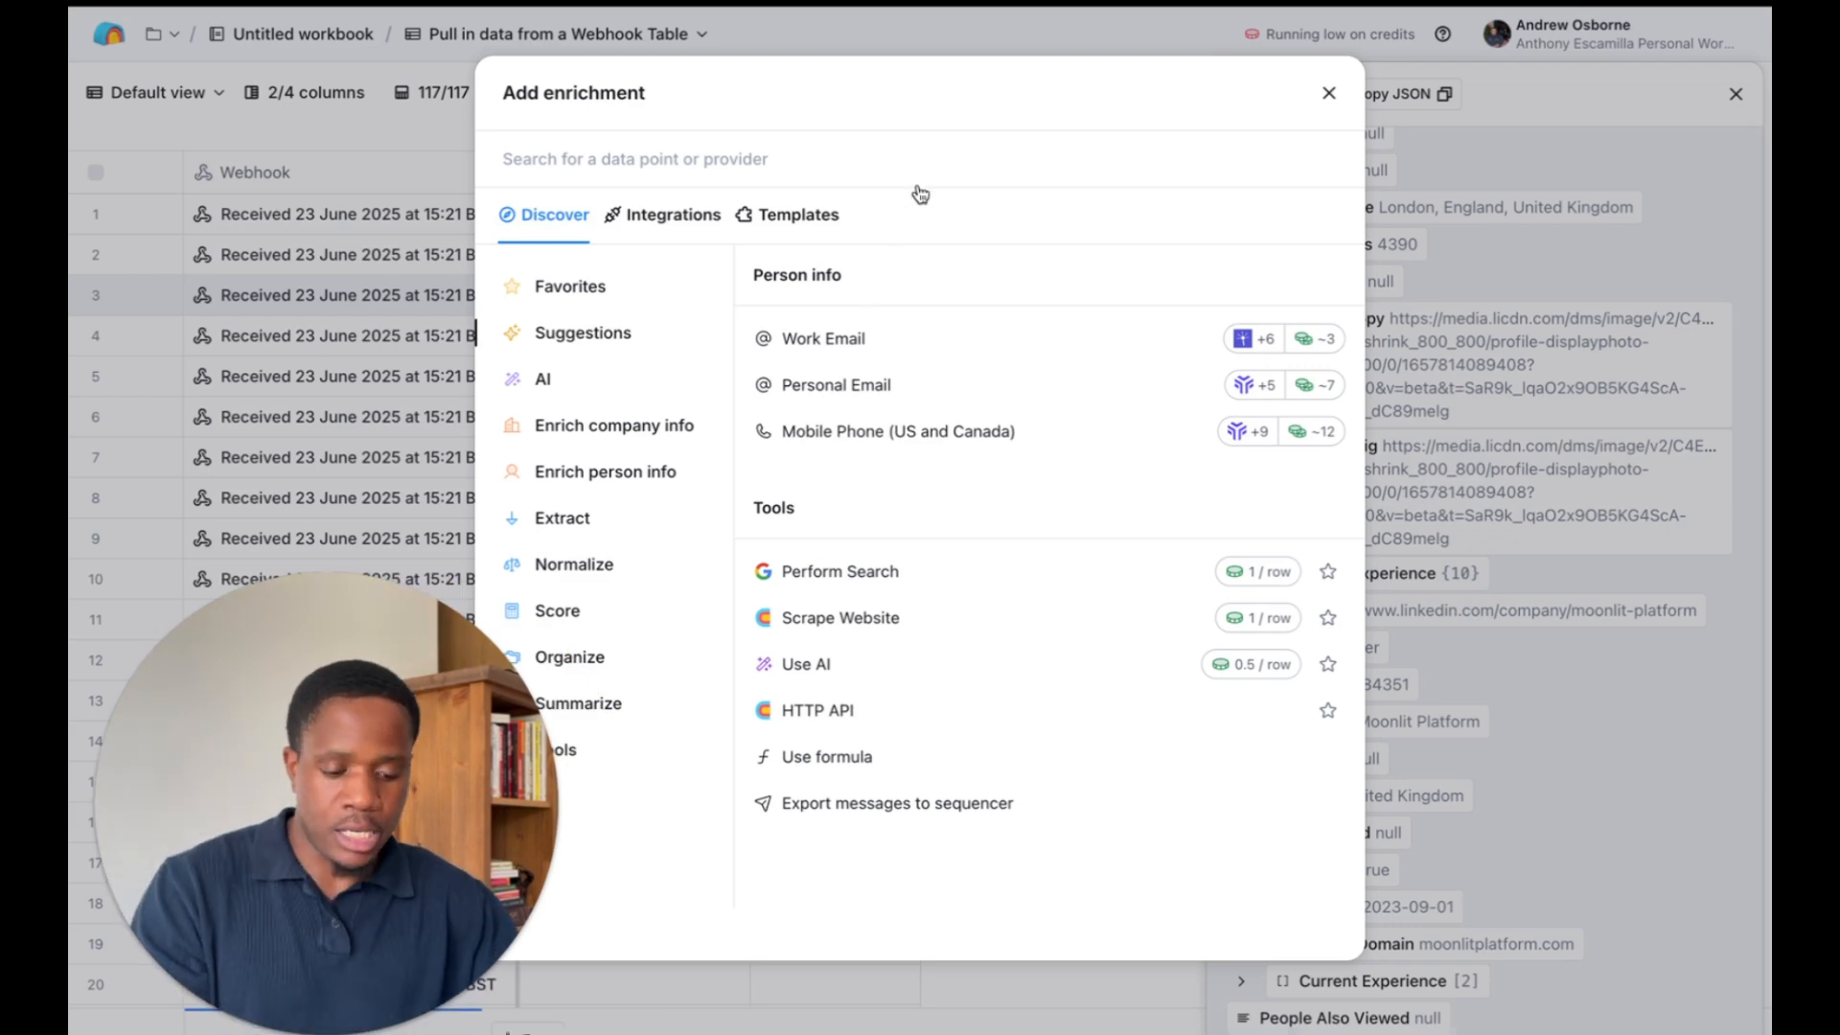
pyautogui.write('enrich com')
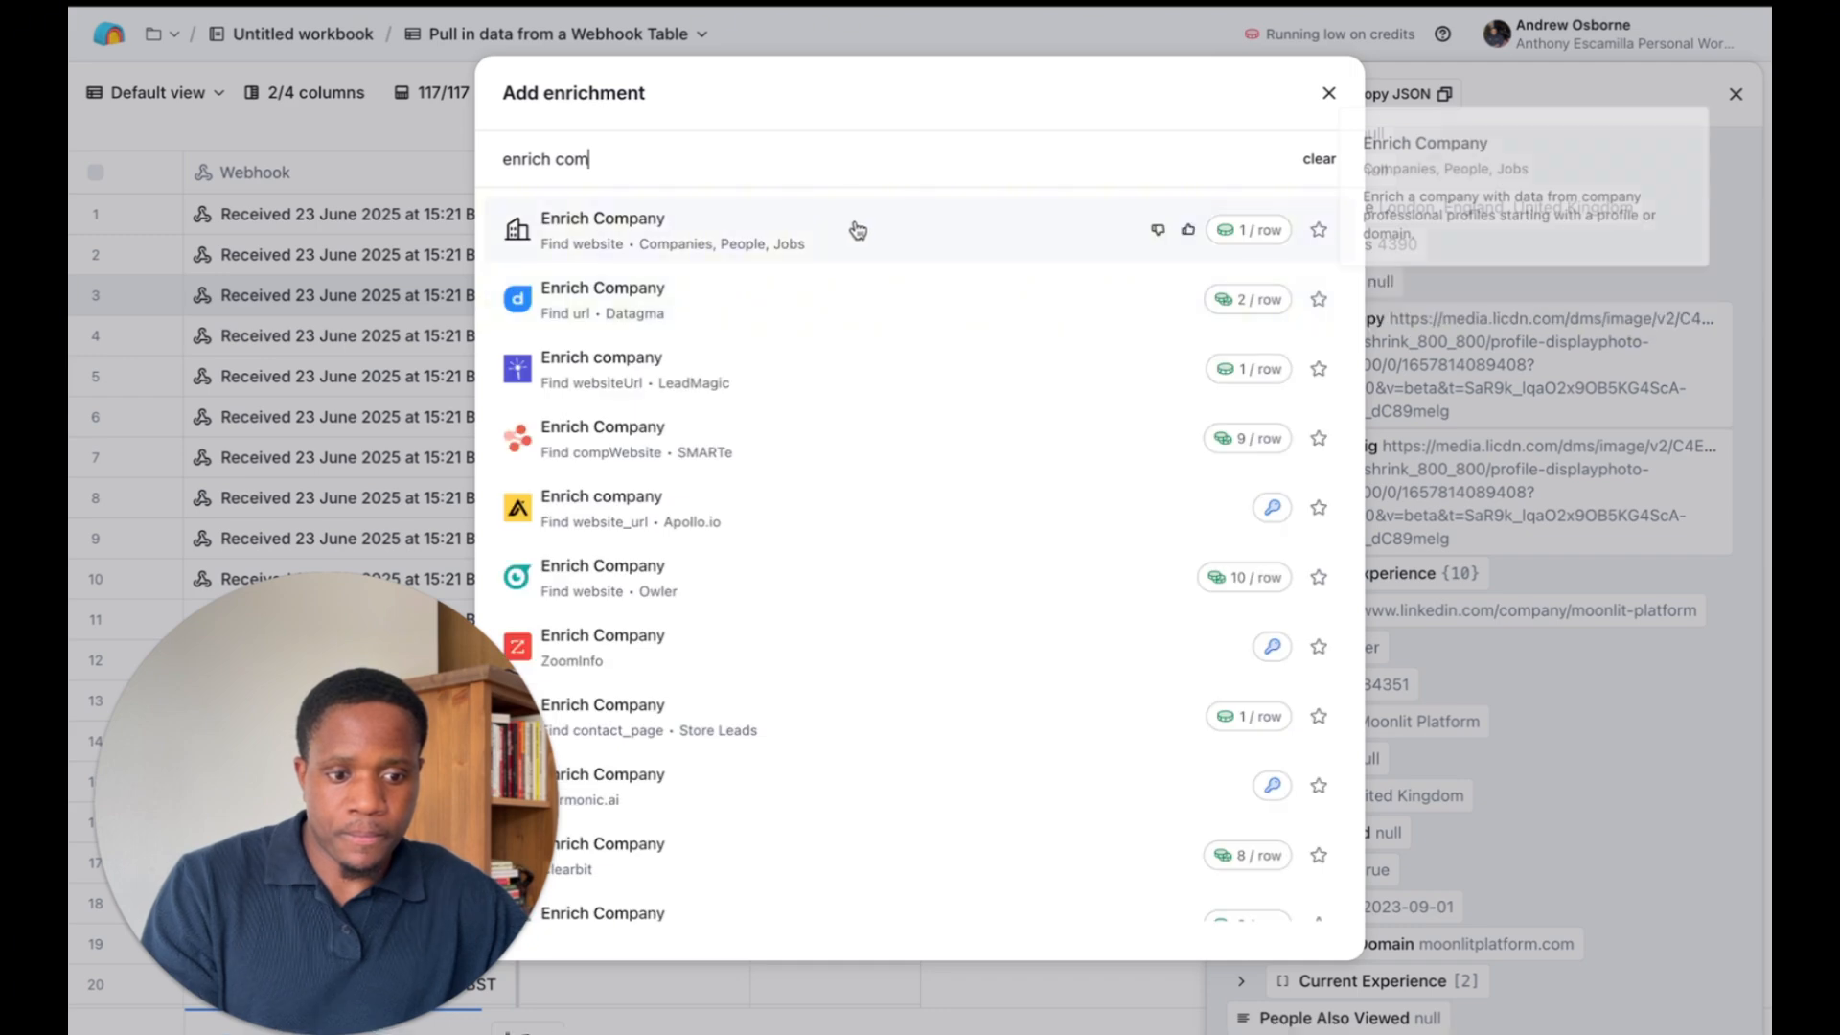
pyautogui.click(853, 228)
pyautogui.moveTo(1454, 462)
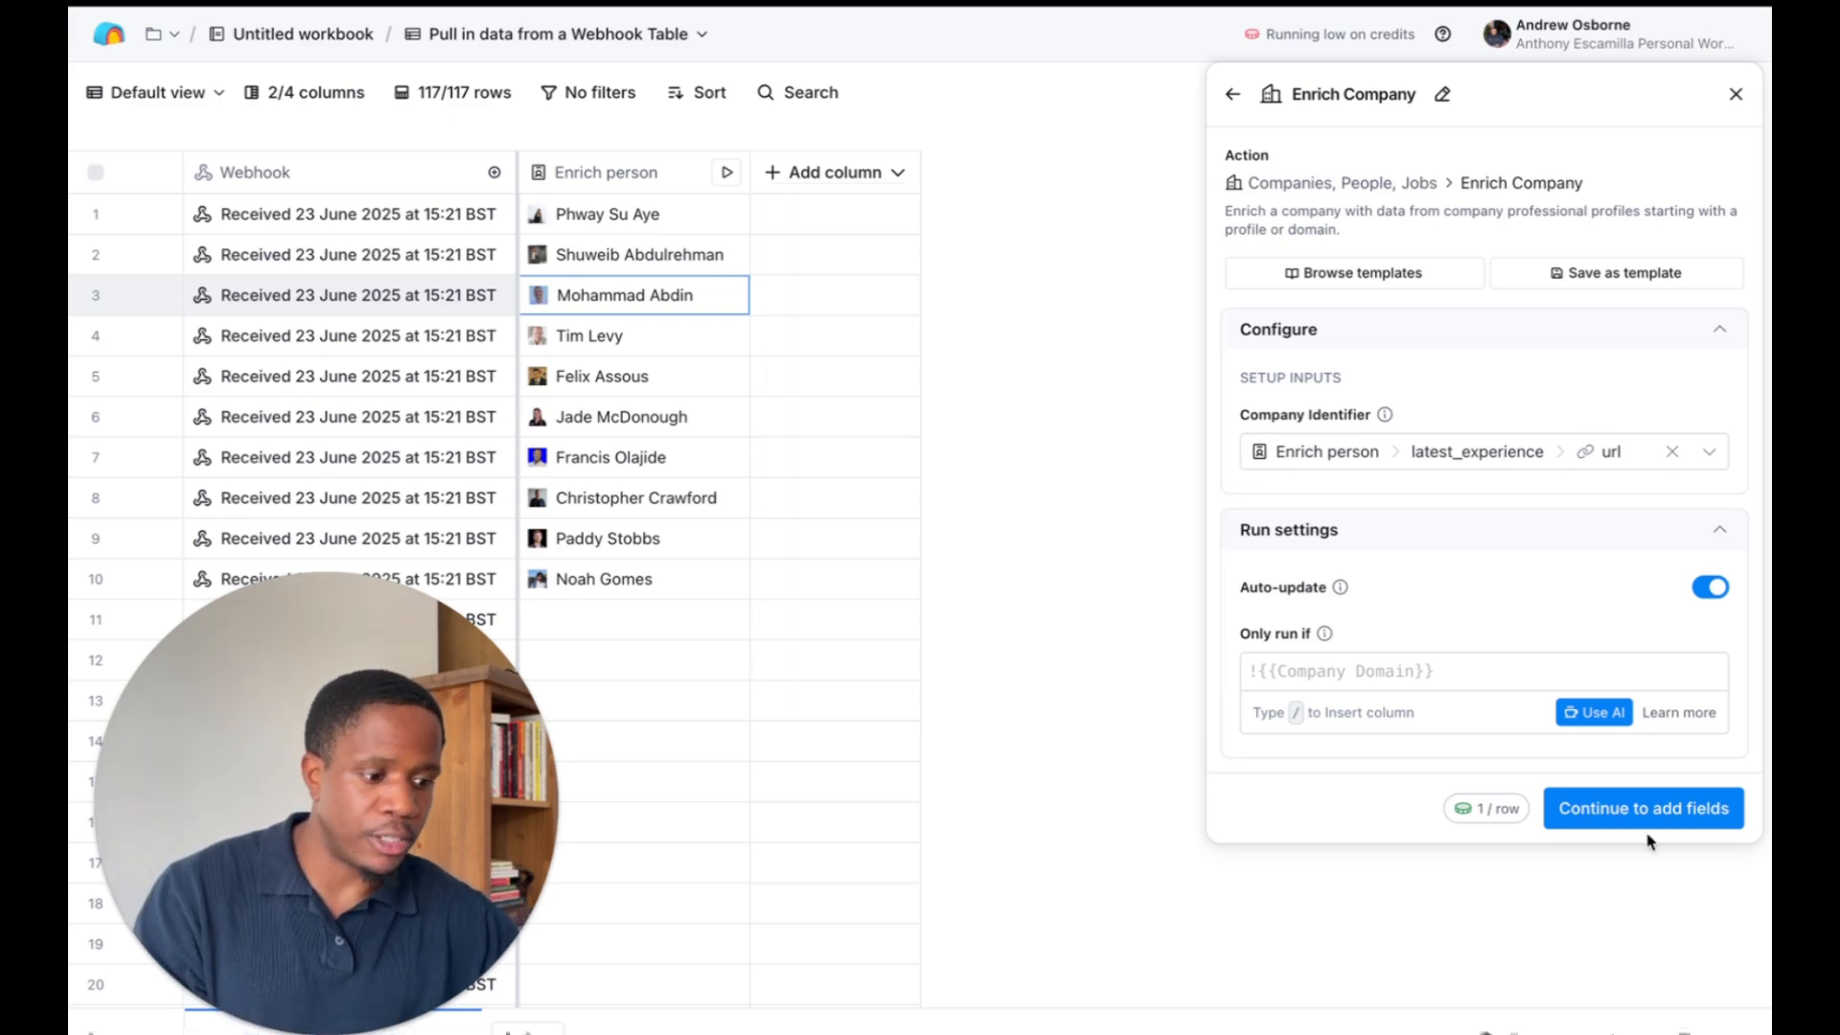
# Generate and save a run condition with AI so Enrich Company only runs if the latest_experience url is present
pyautogui.click(1598, 668)
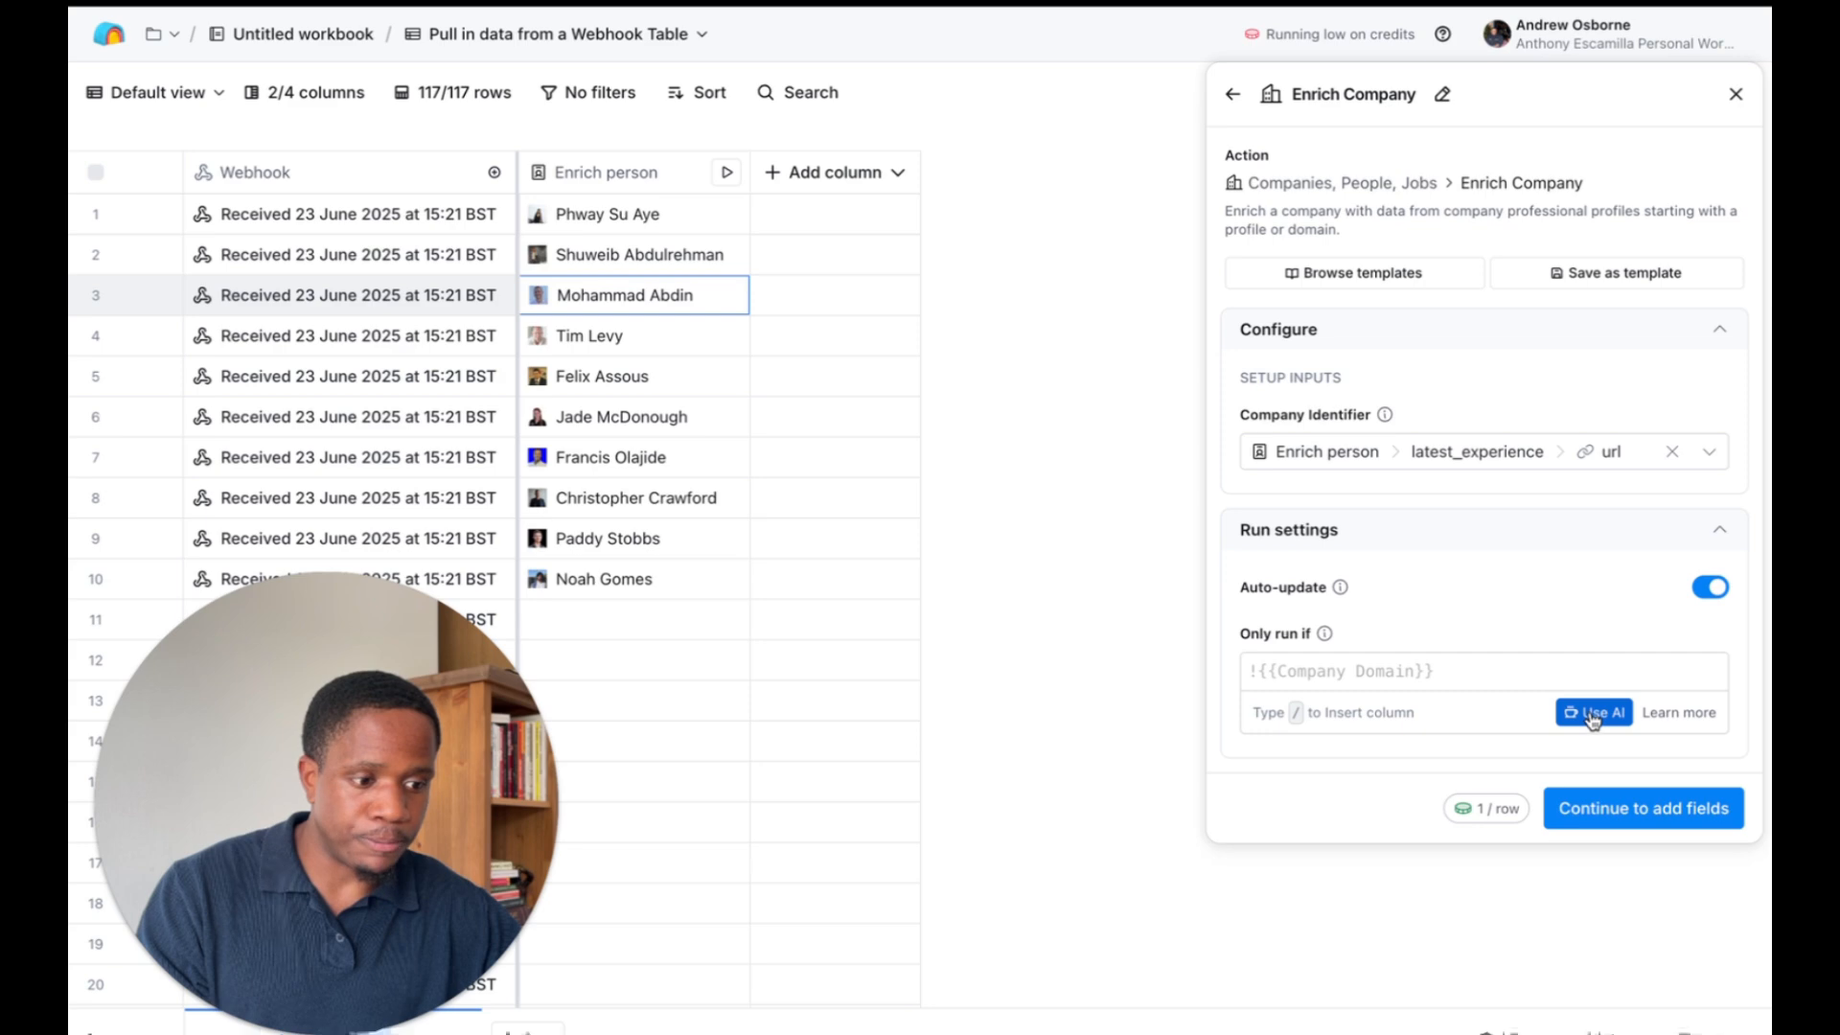
pyautogui.click(1592, 713)
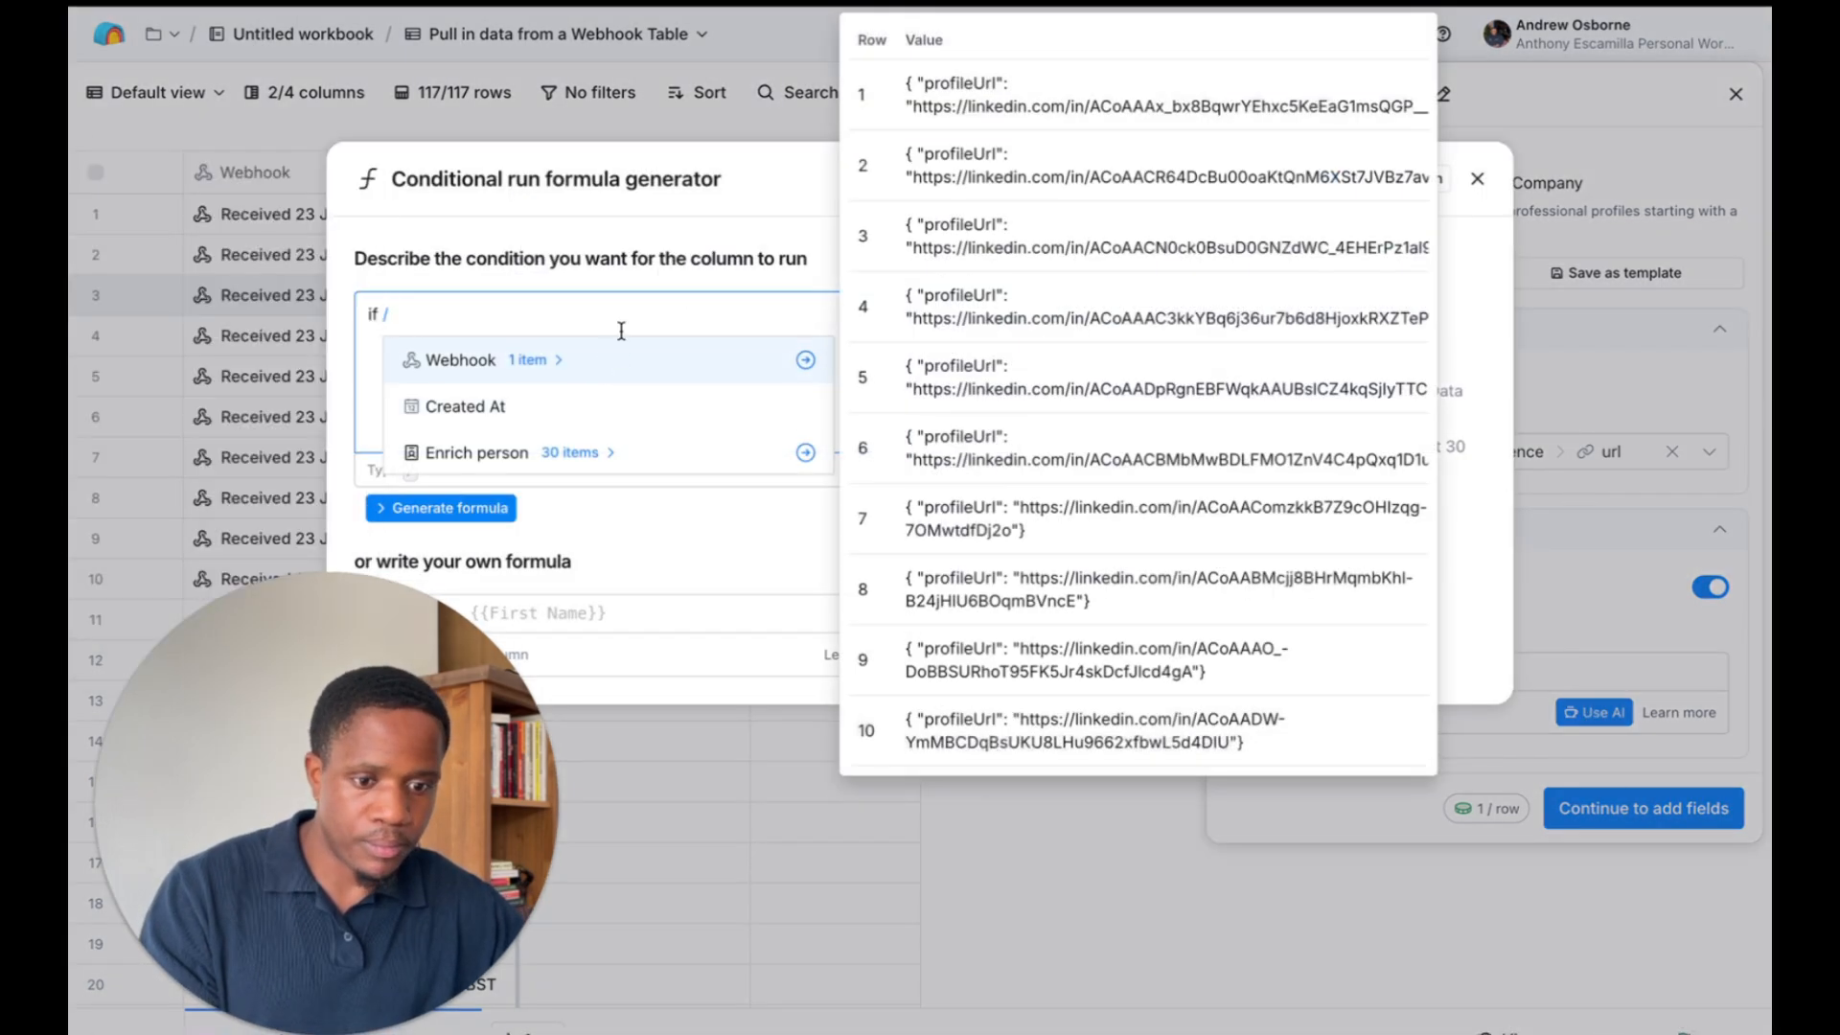
pyautogui.write('lat')
pyautogui.click(590, 405)
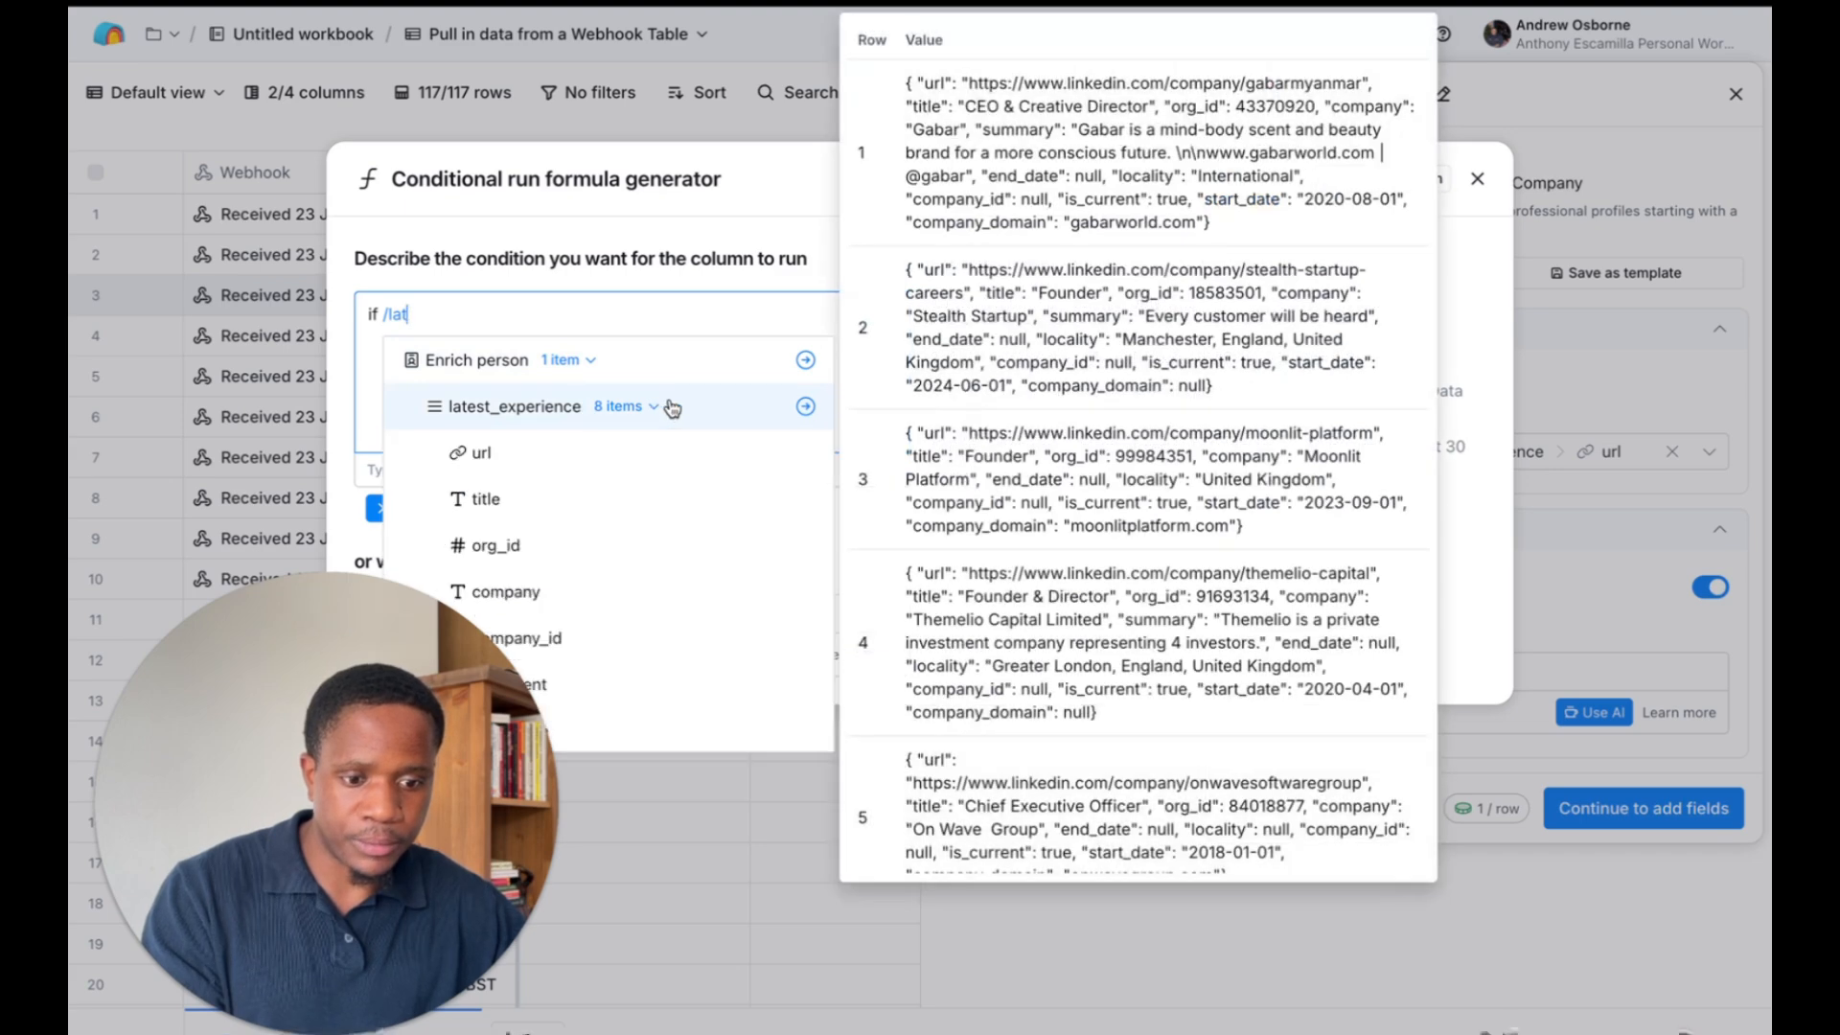
pyautogui.click(593, 461)
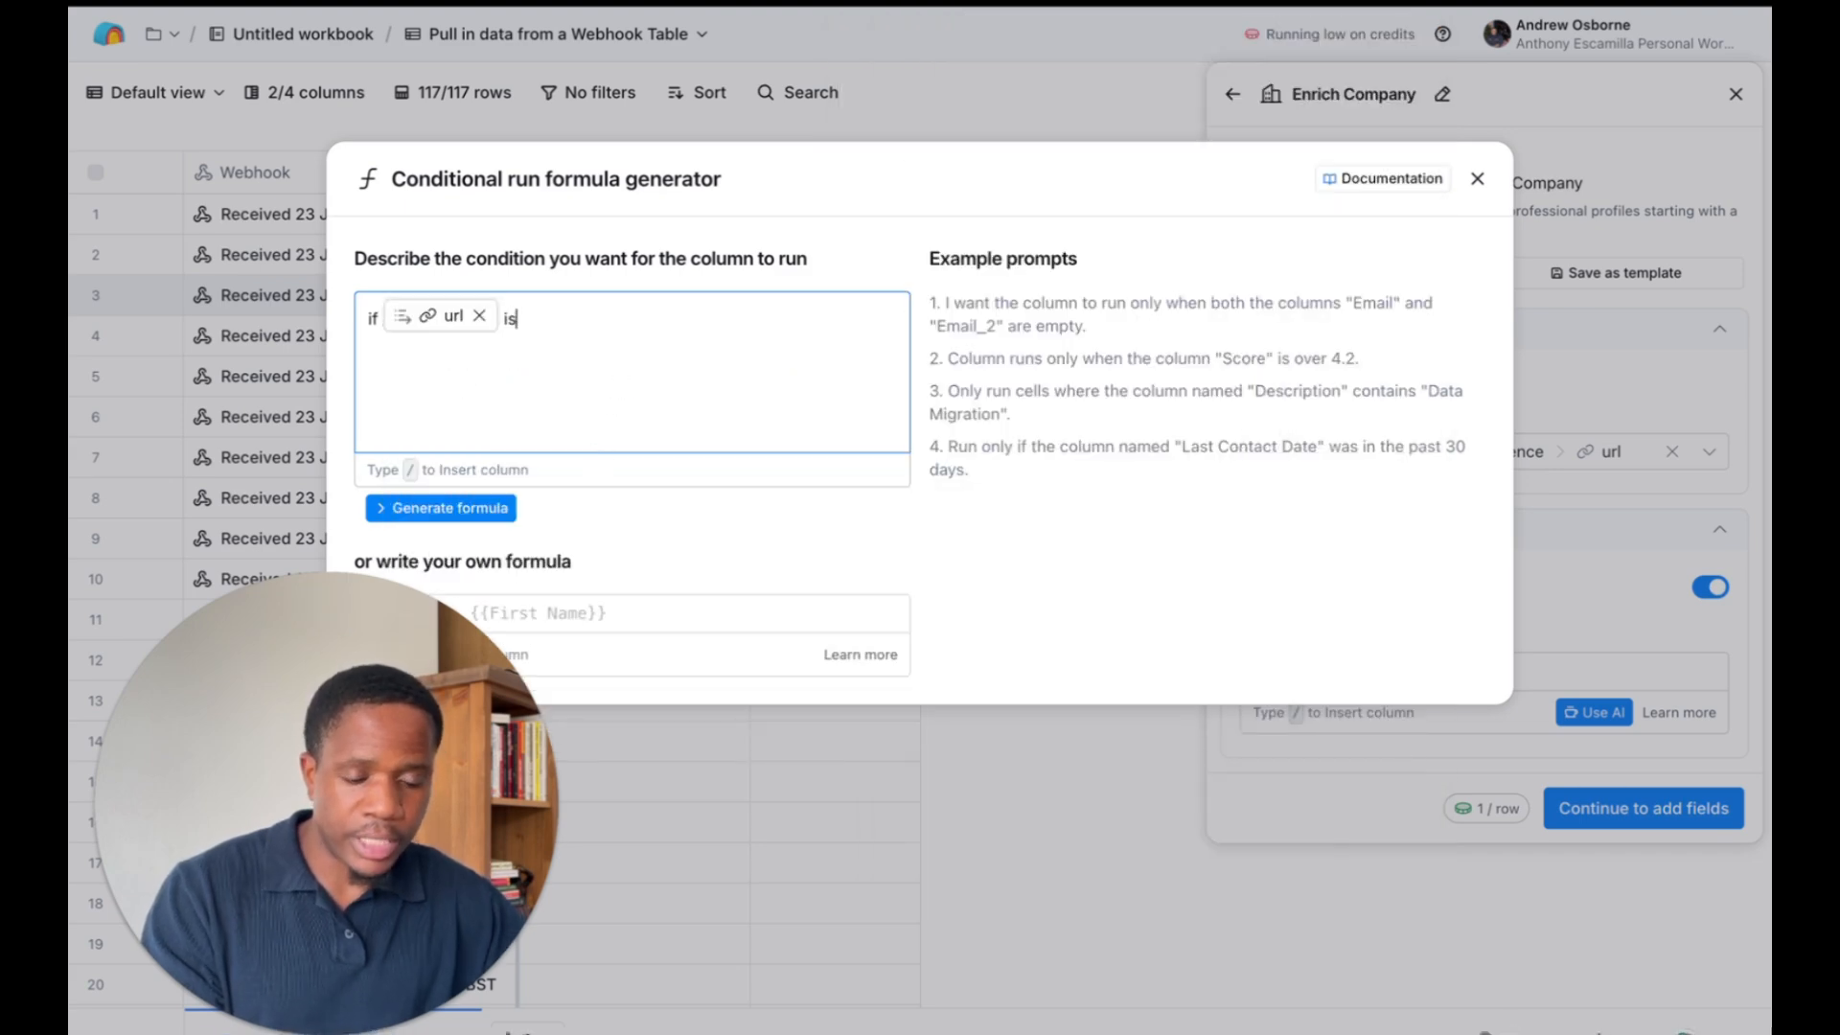
pyautogui.click(476, 511)
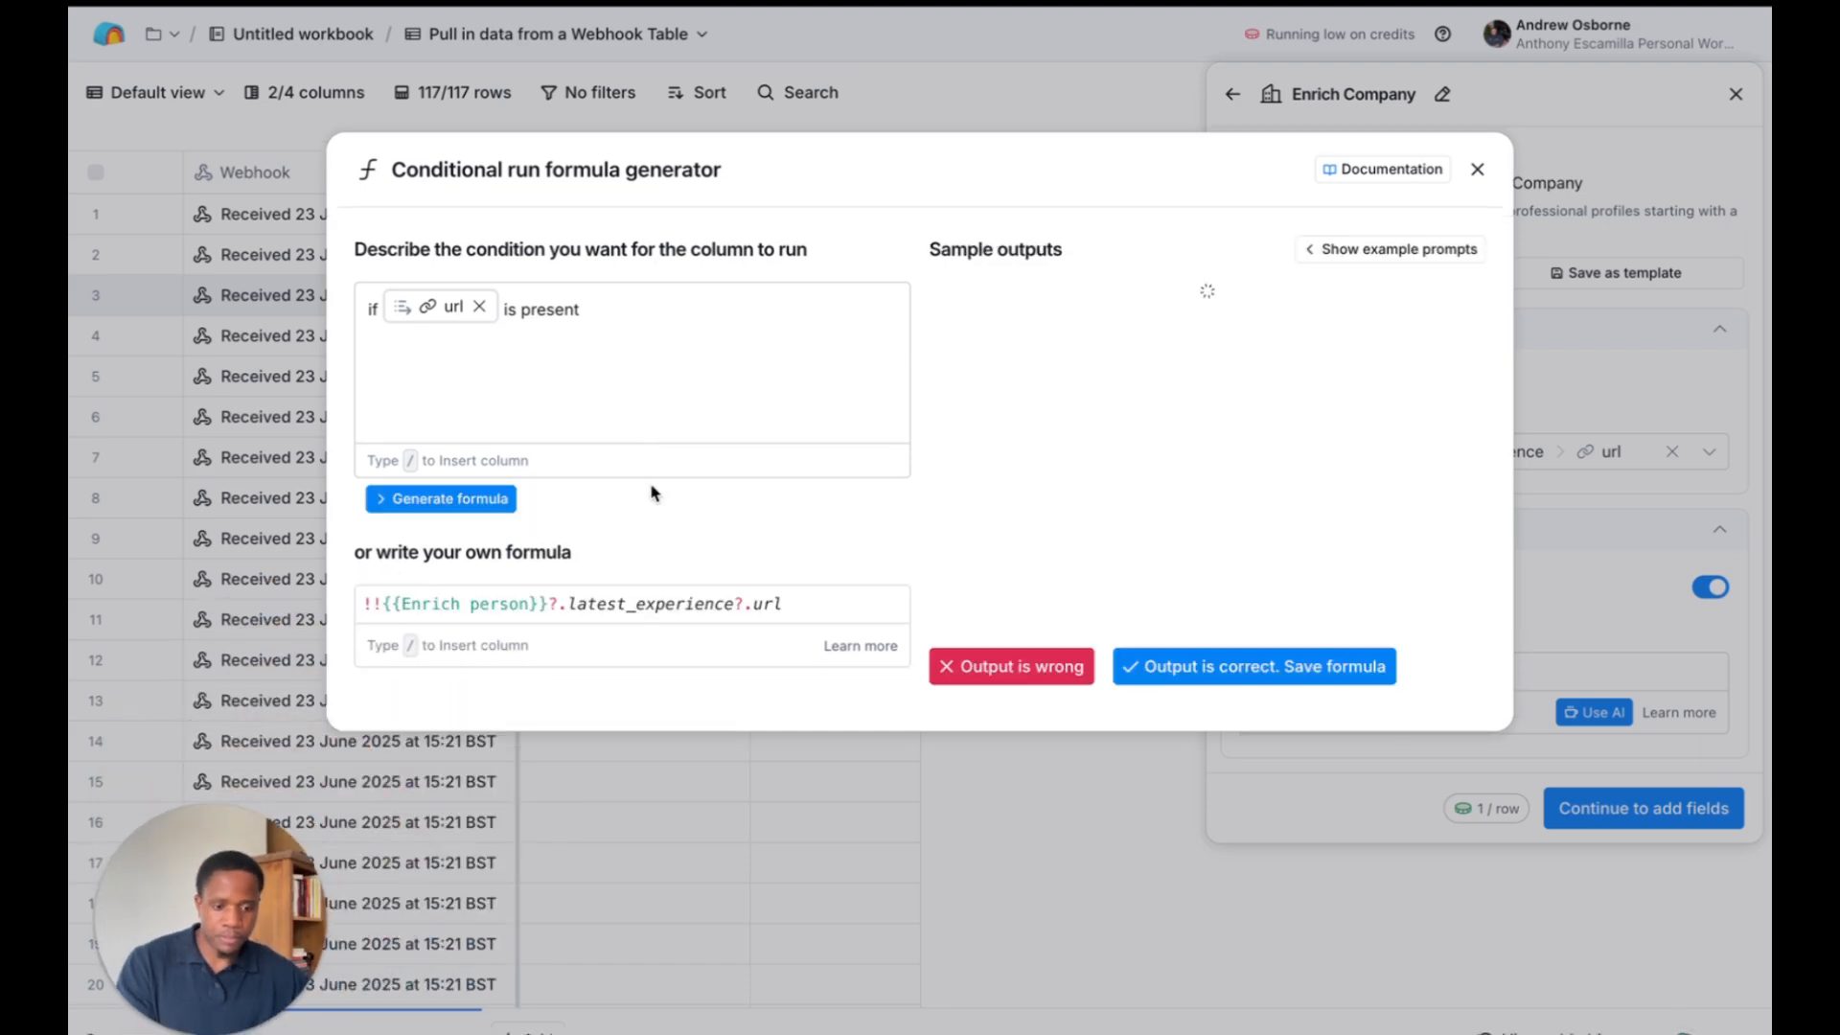
pyautogui.click(1218, 678)
# Turn off the Name, Website and Employee Count output columns, then save Enrich Company and run it on 10 rows
pyautogui.click(1601, 816)
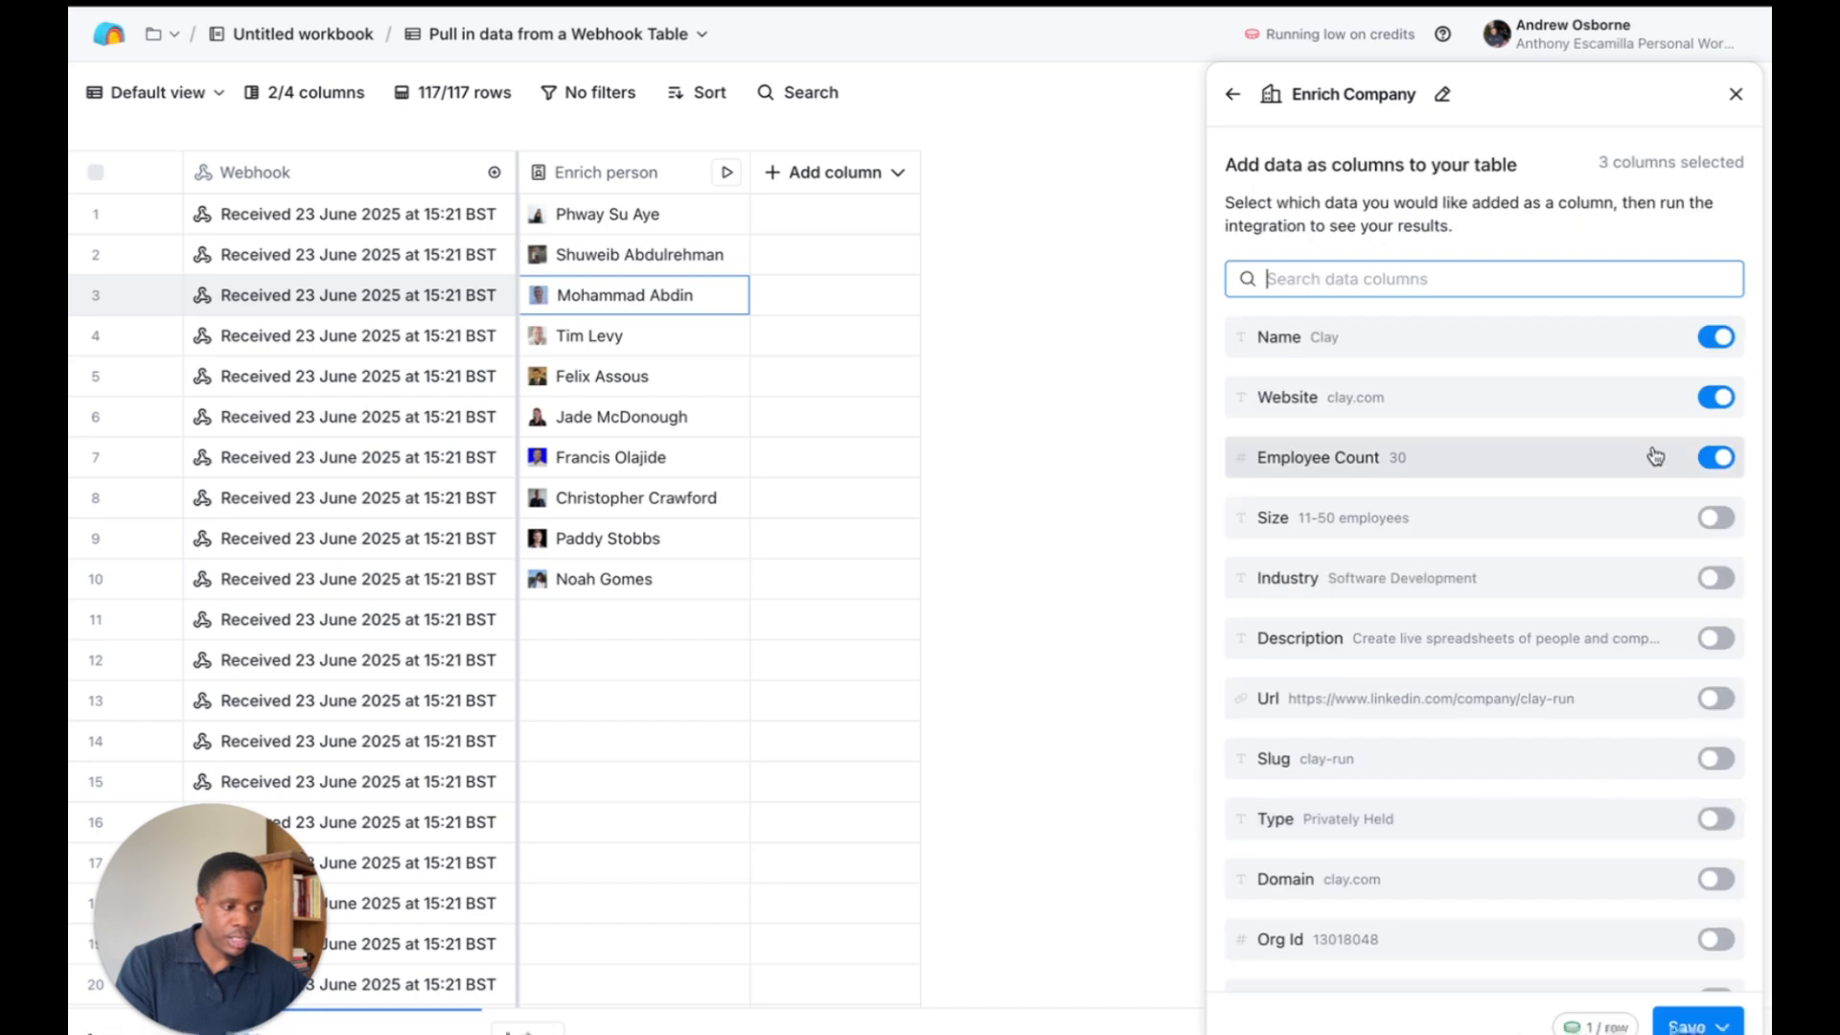
pyautogui.click(1715, 457)
pyautogui.click(1715, 397)
pyautogui.click(1715, 337)
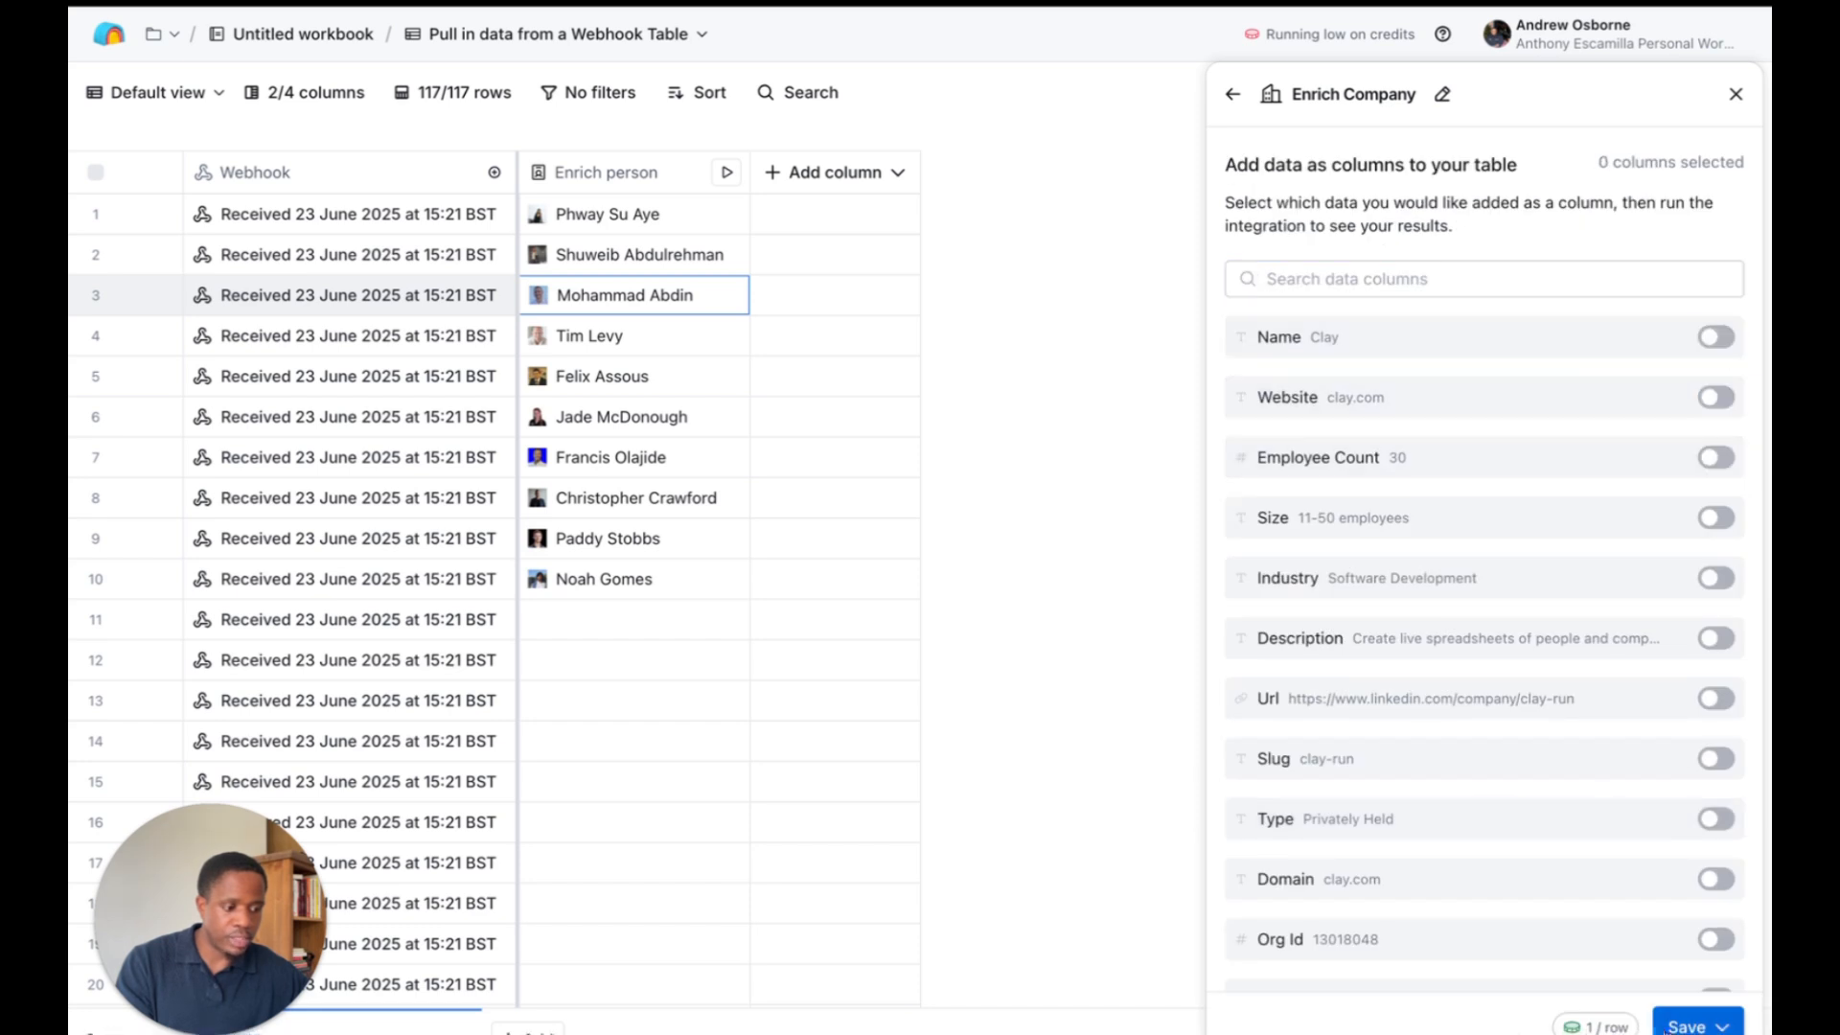
pyautogui.click(1697, 1025)
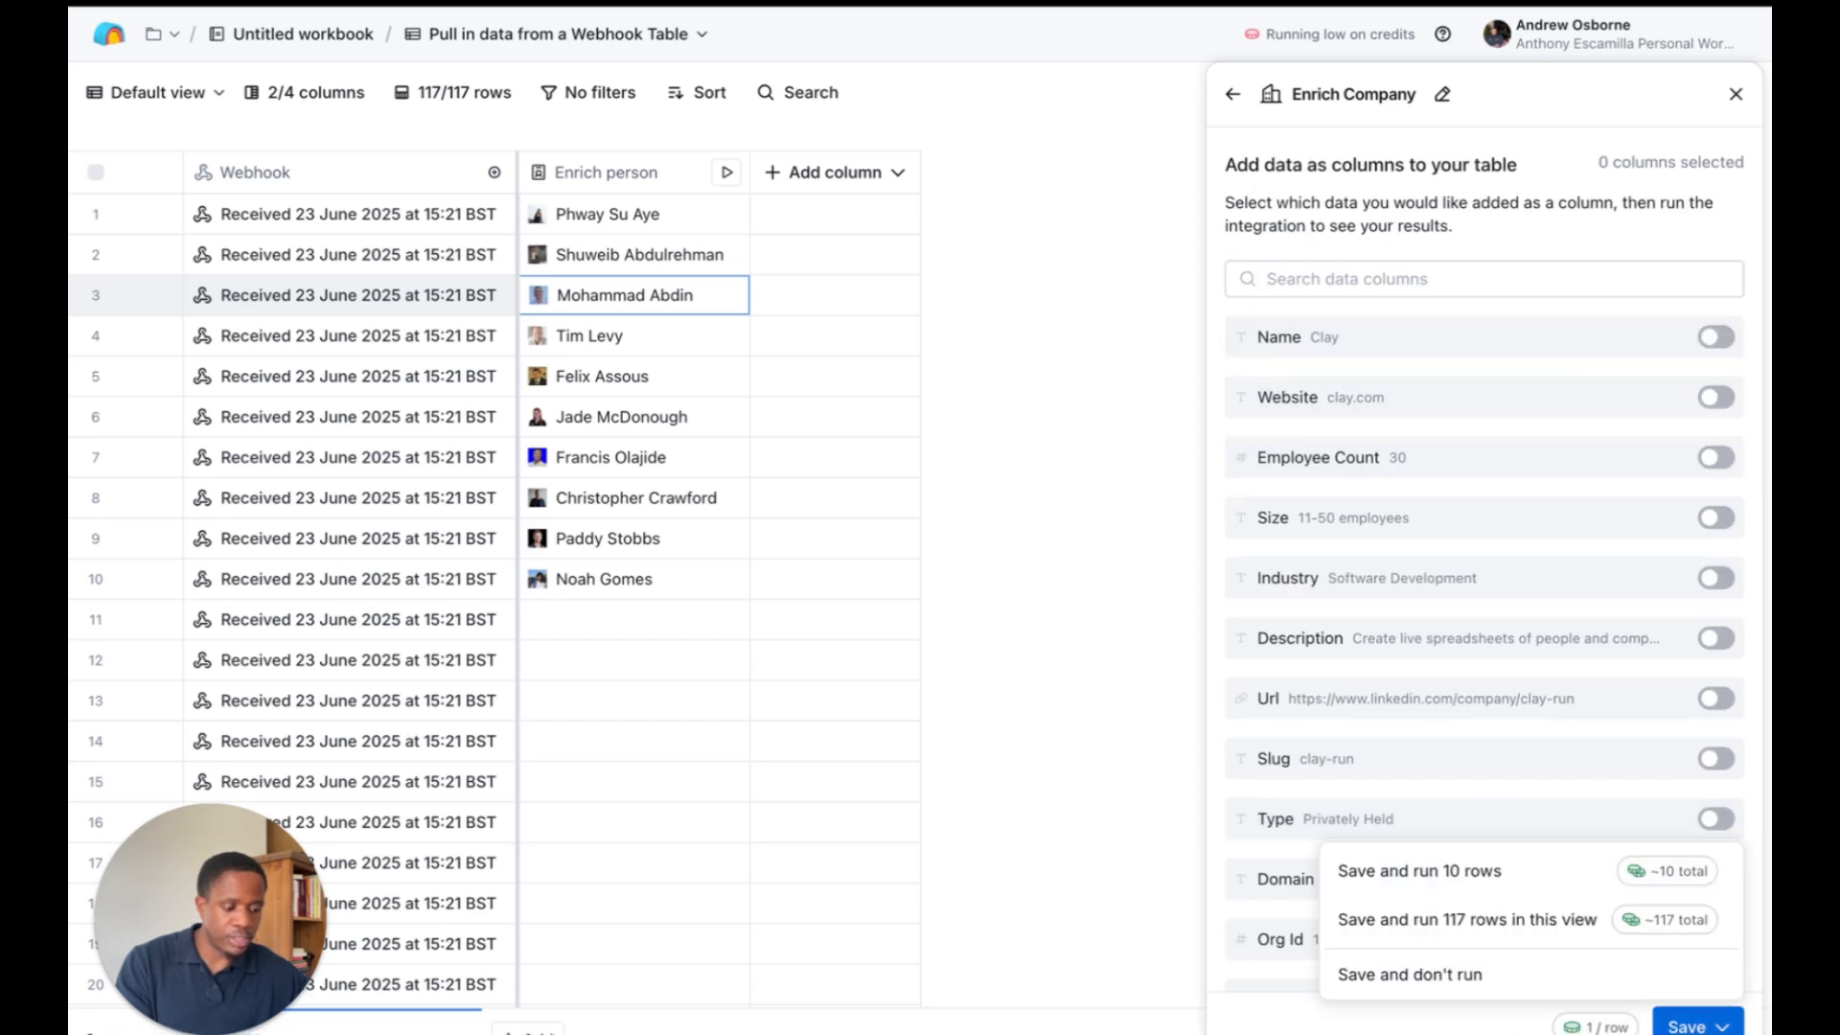
pyautogui.click(1379, 872)
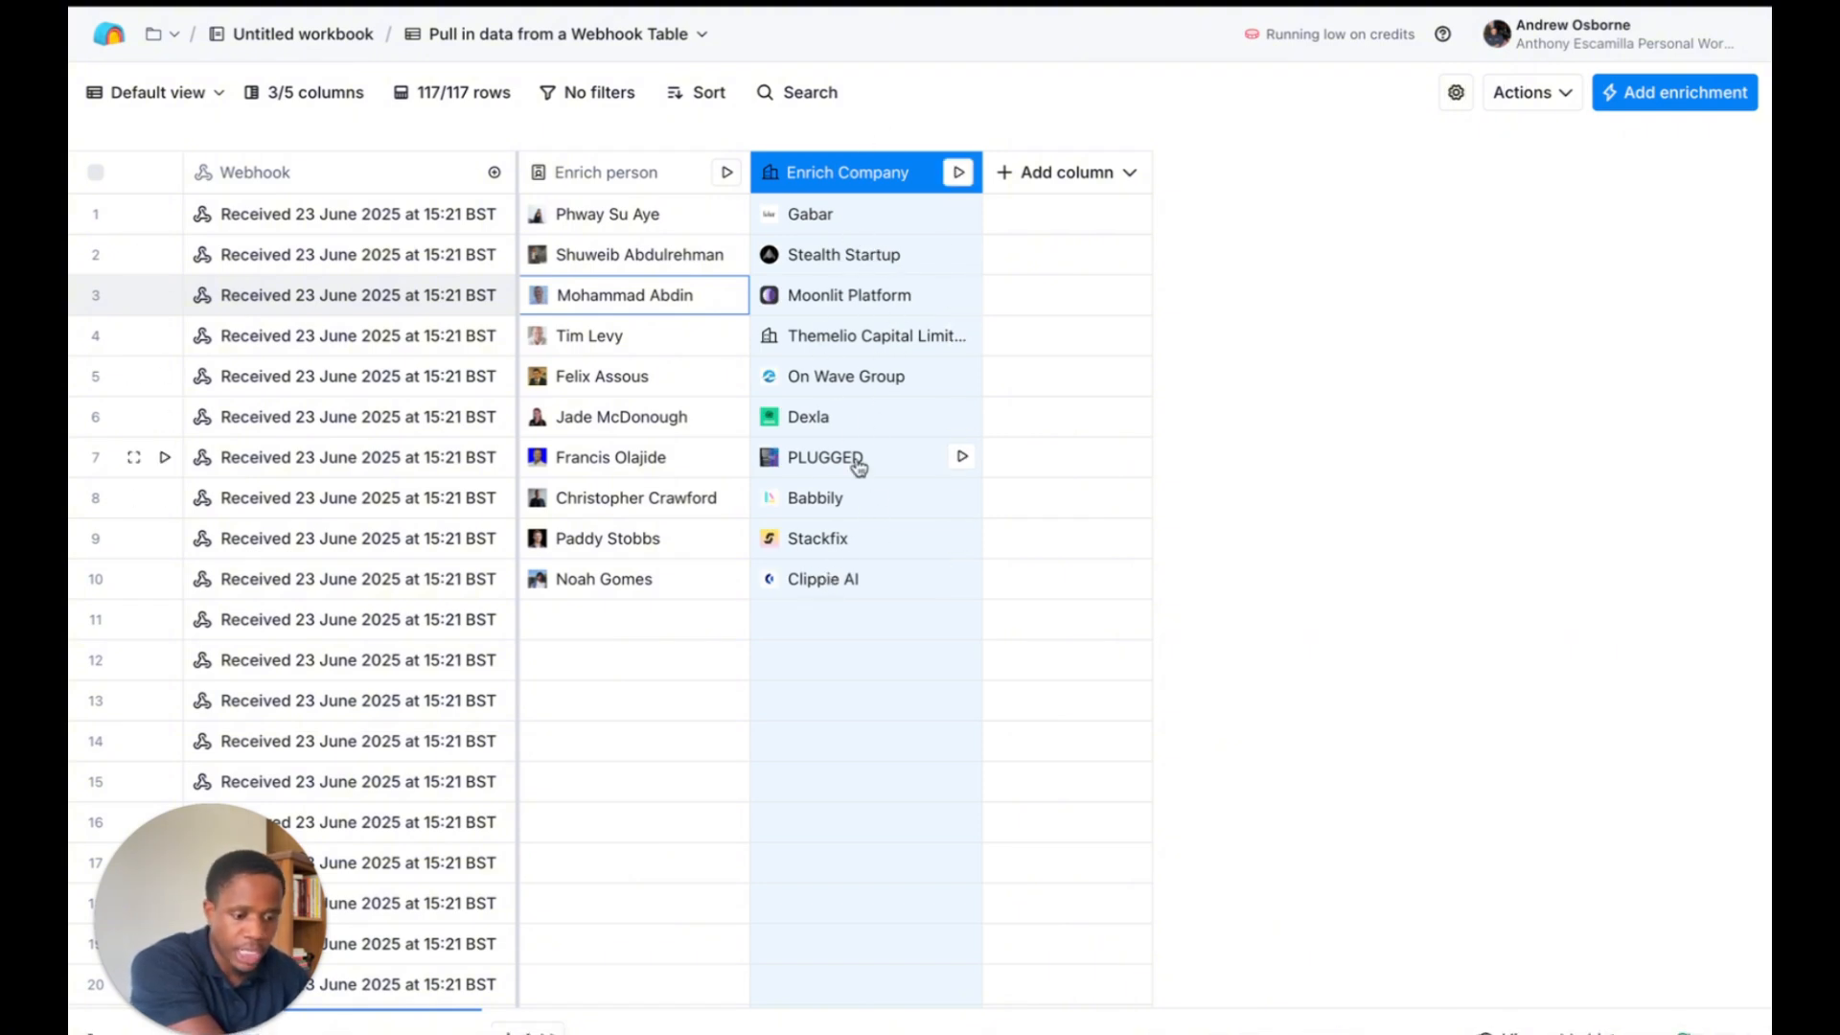
# Open the first row's Enrich Company details and examine the returned fields, including Industry
pyautogui.click(887, 219)
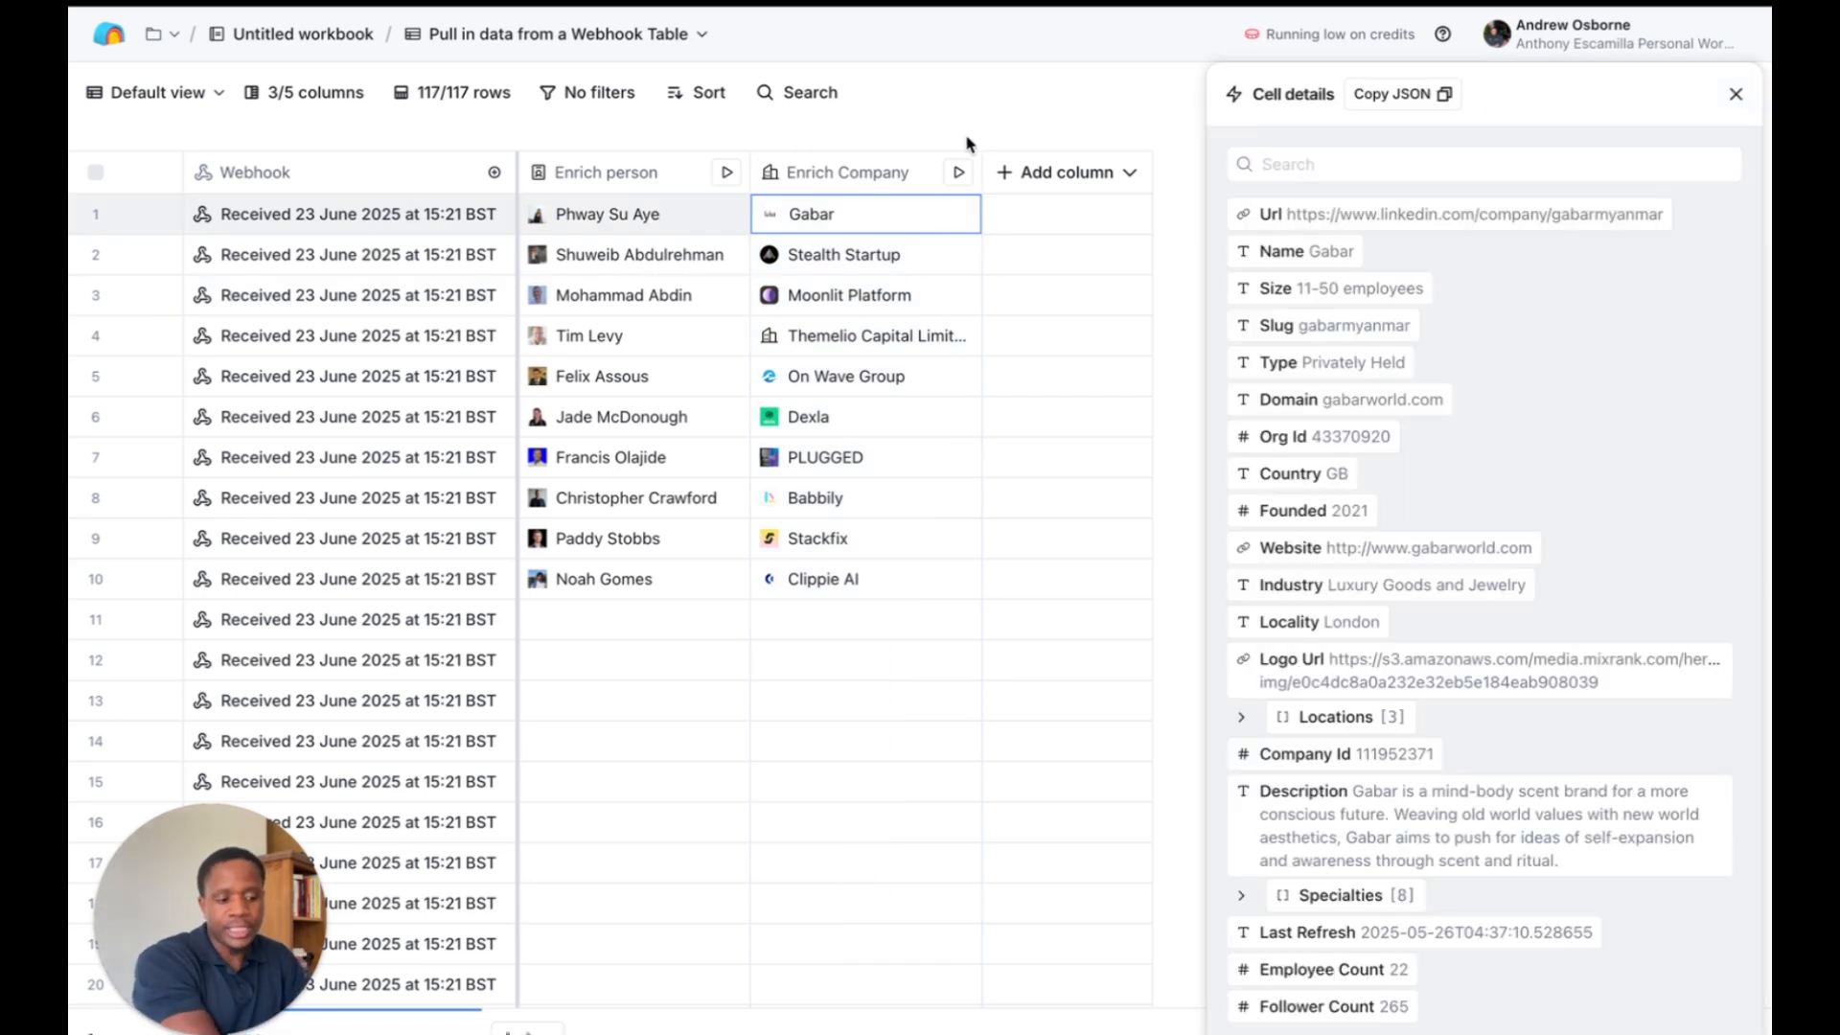
pyautogui.moveTo(1442, 593)
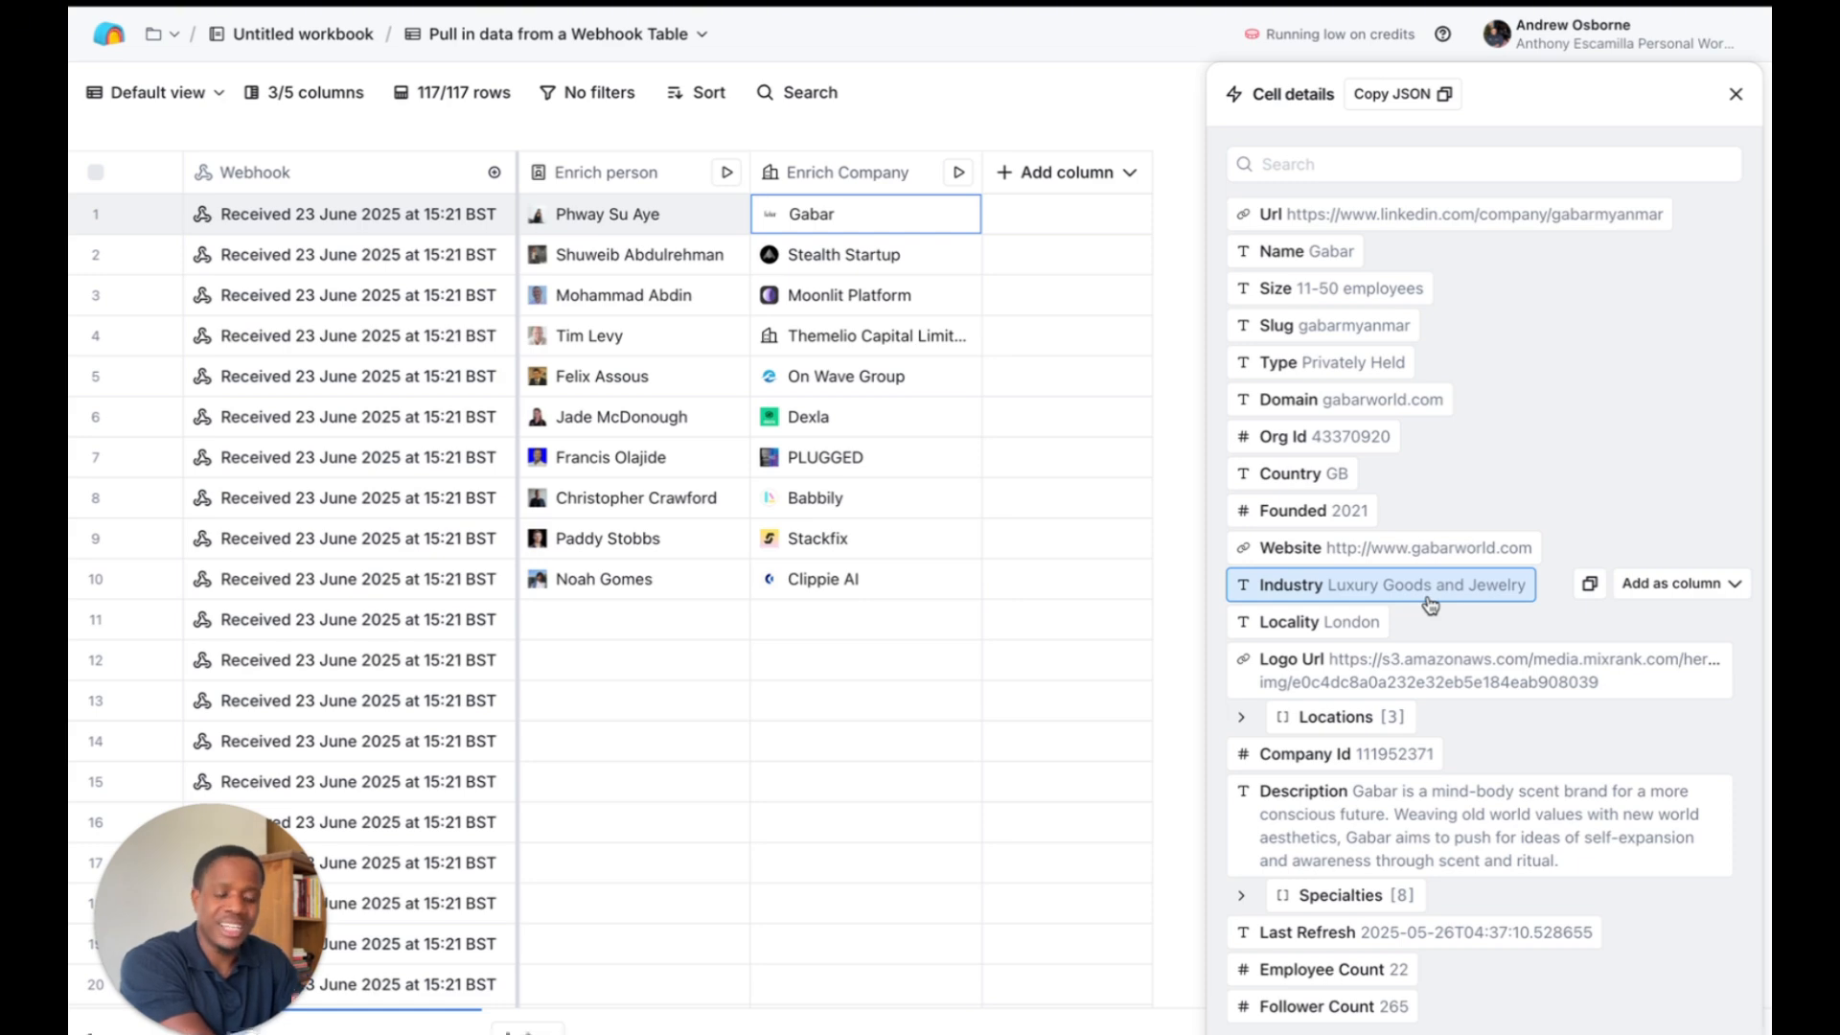
# Switch to the LinkedIn people search to review its filters and results, glance at the n8n workflow, and return to Clay
pyautogui.moveTo(73, 384)
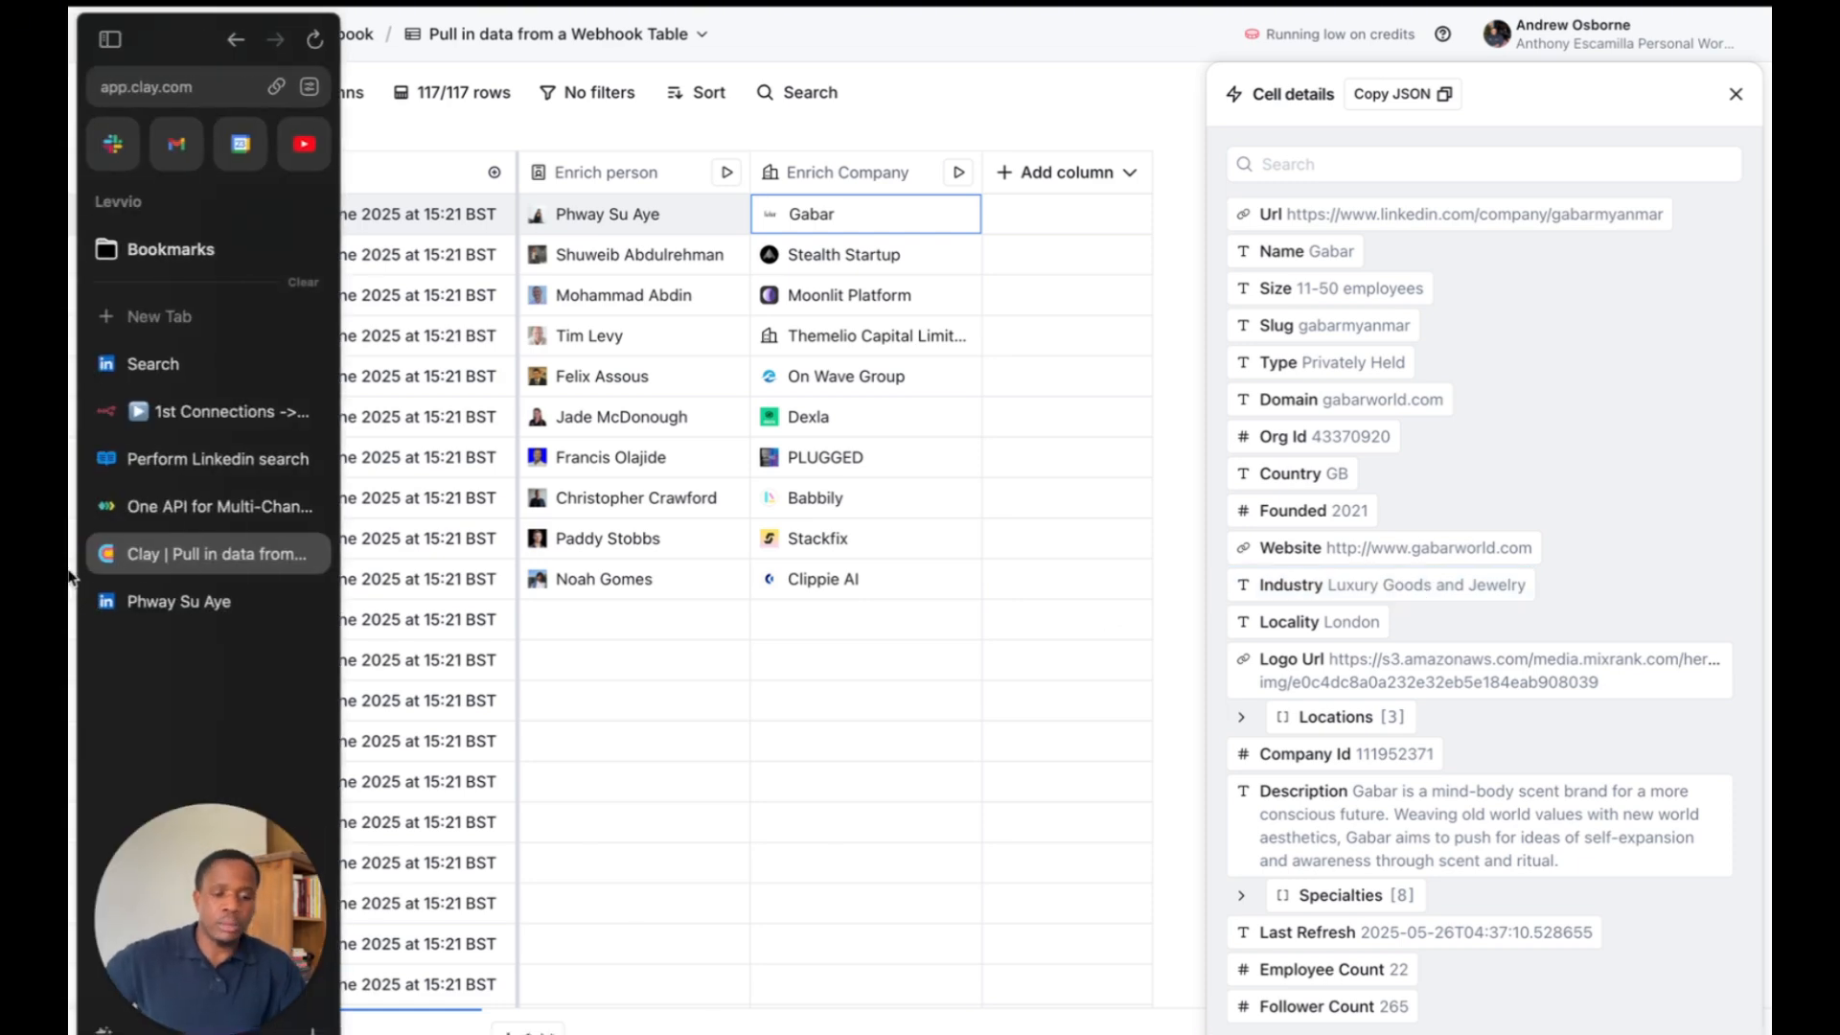
pyautogui.click(188, 366)
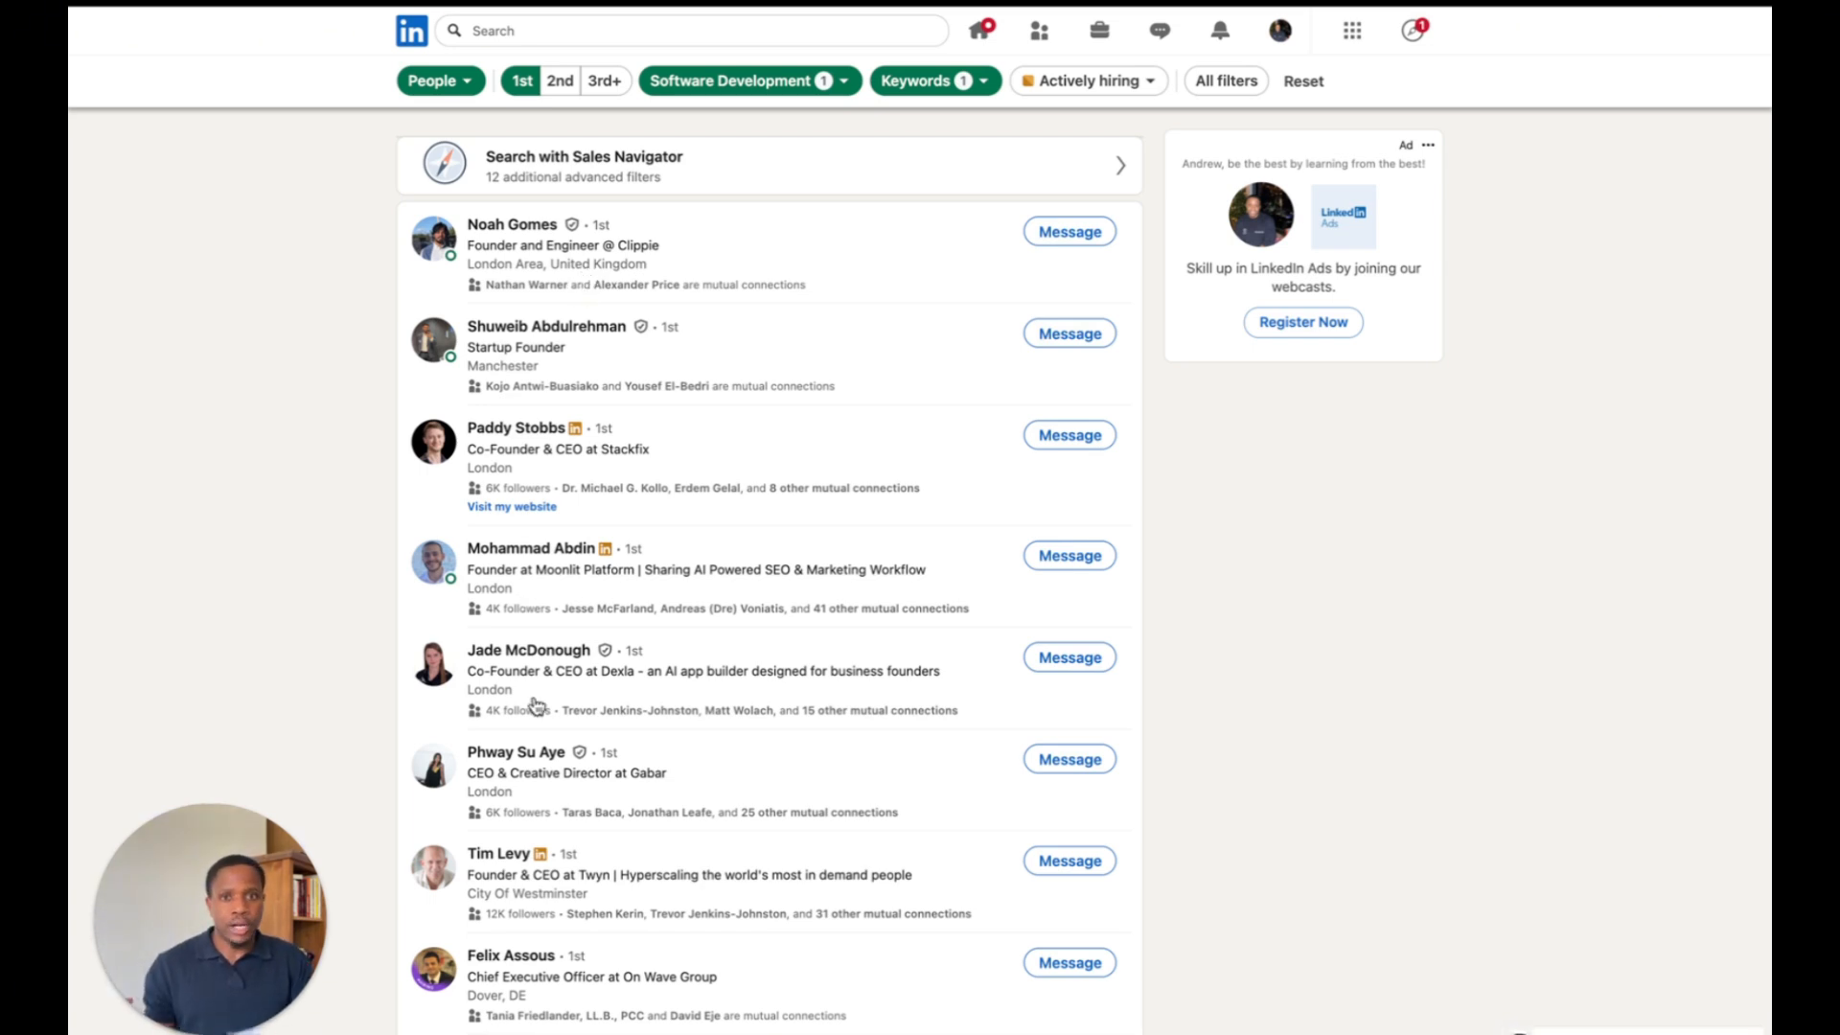
pyautogui.moveTo(70, 677)
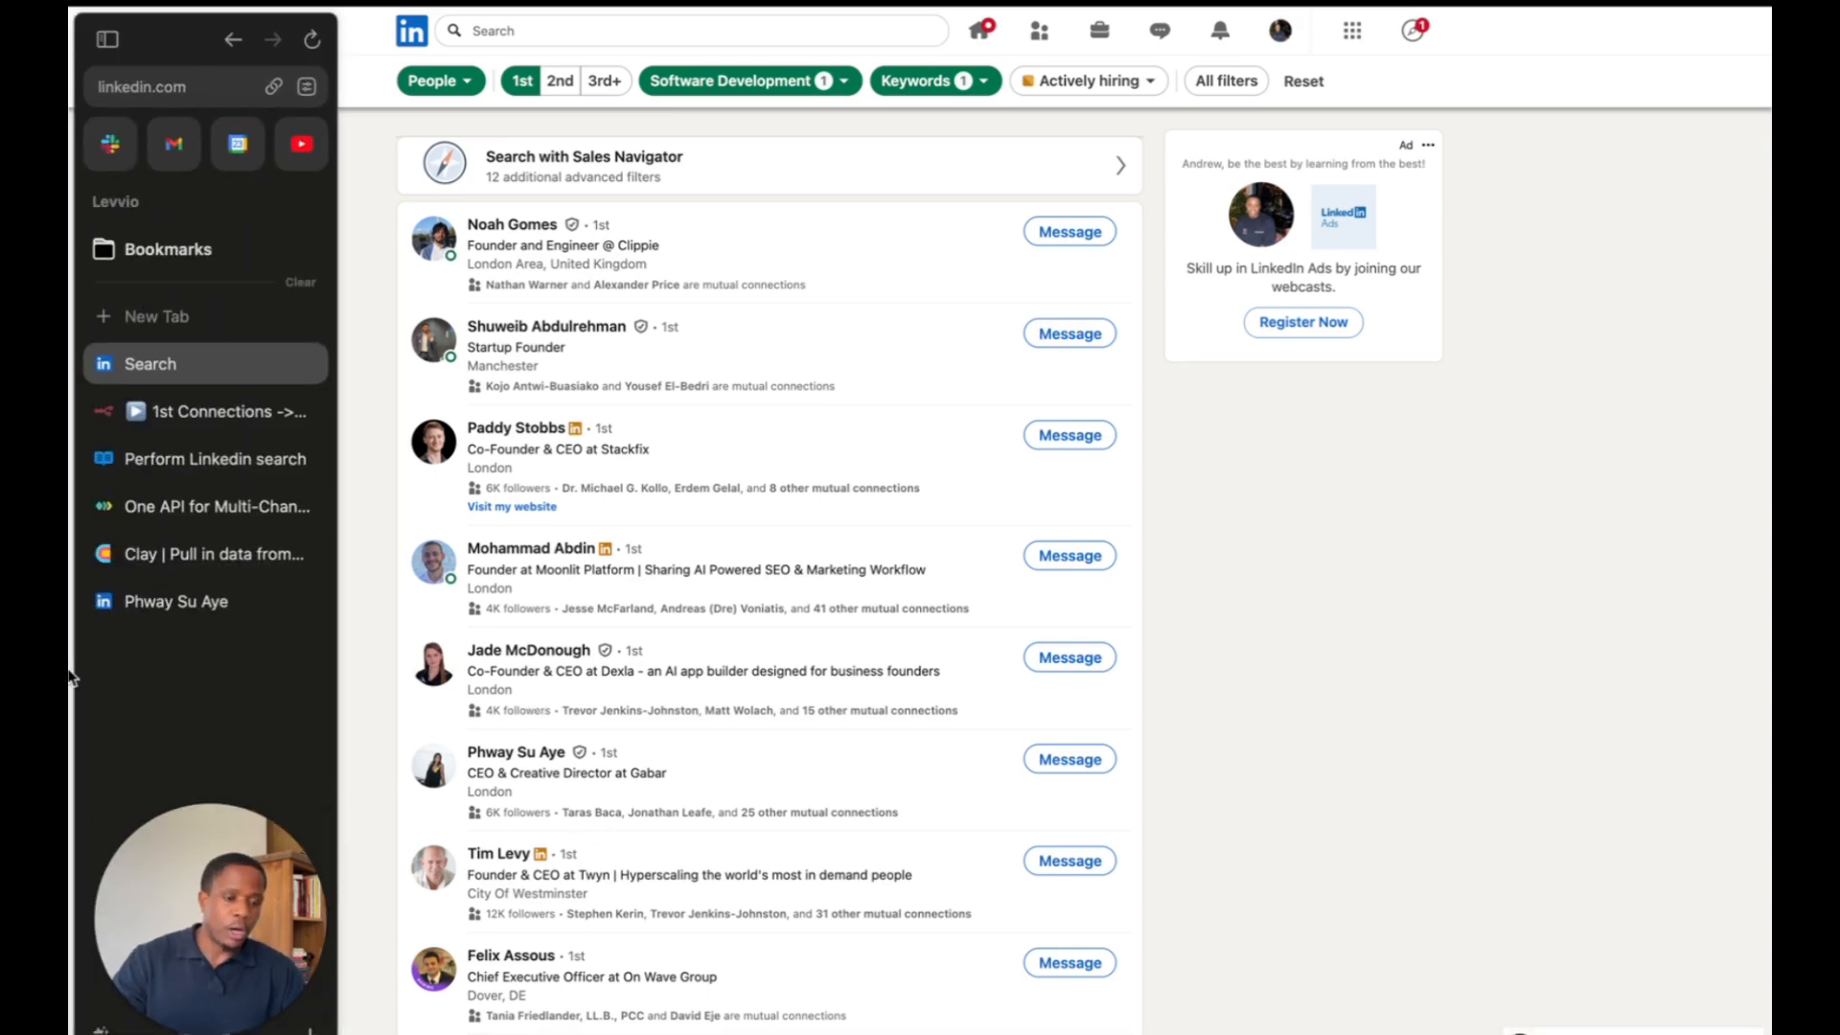
pyautogui.click(209, 424)
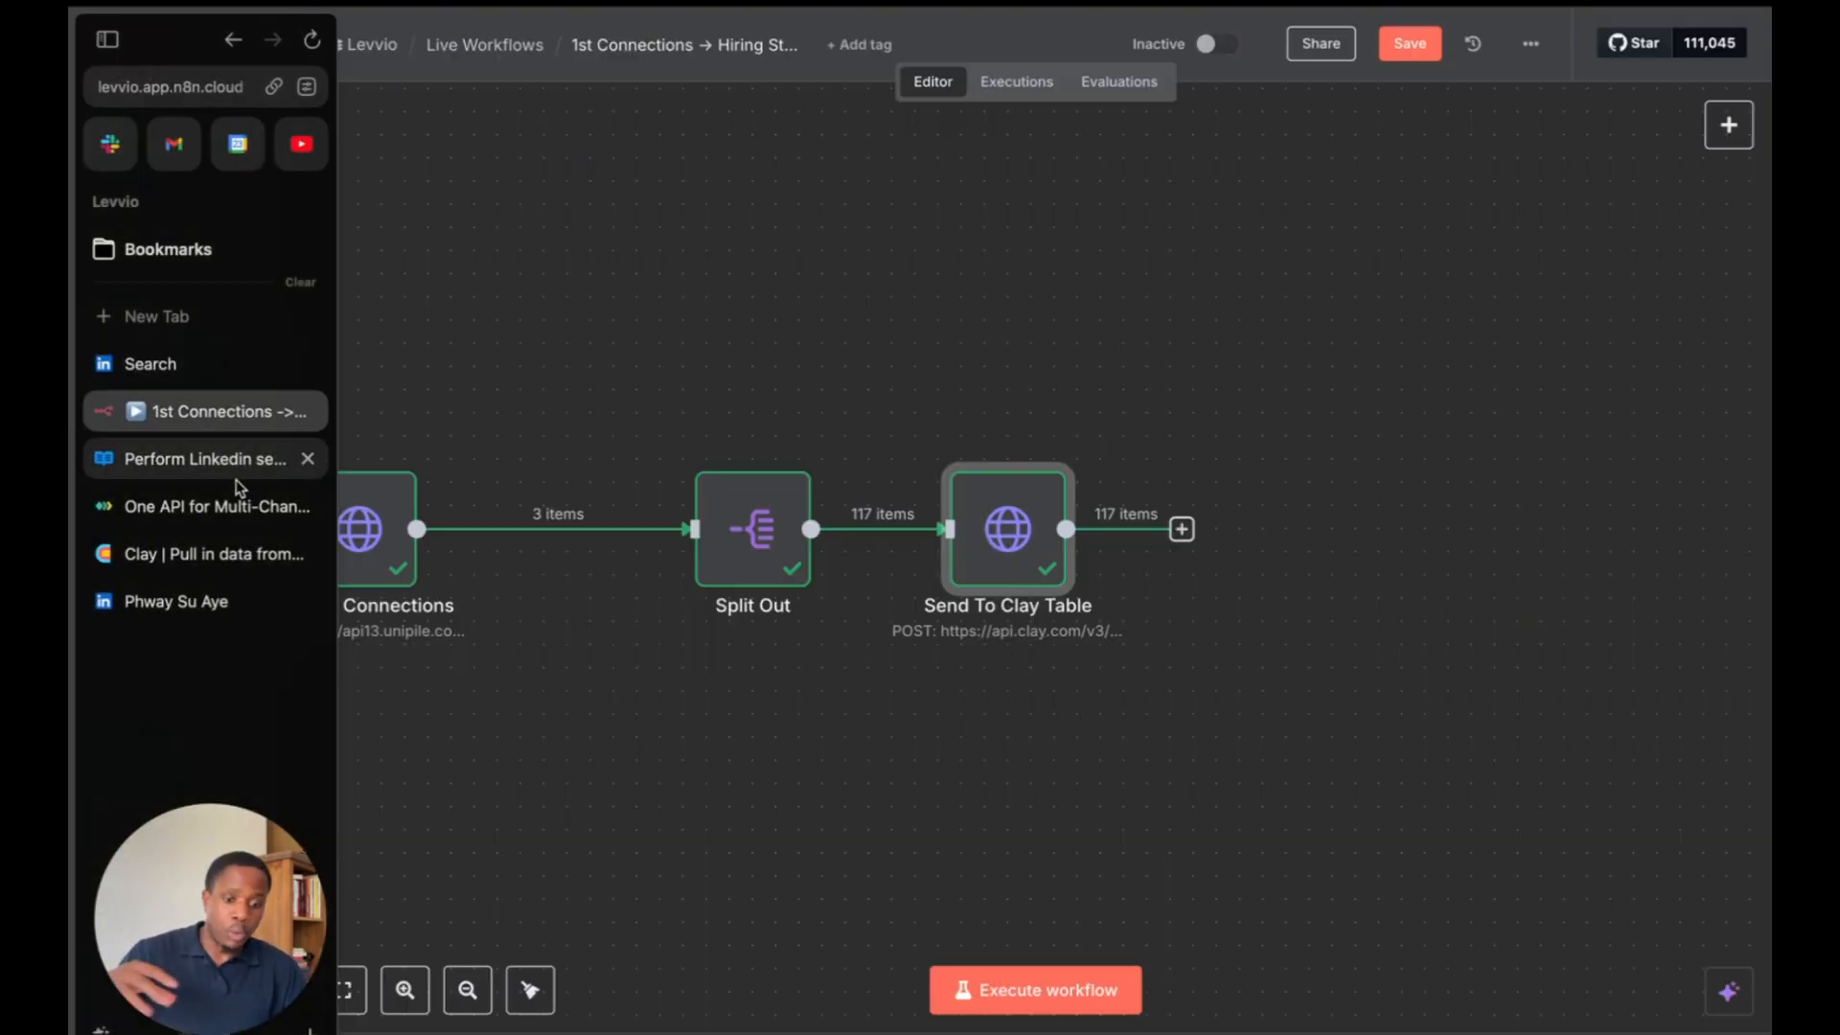
pyautogui.click(241, 553)
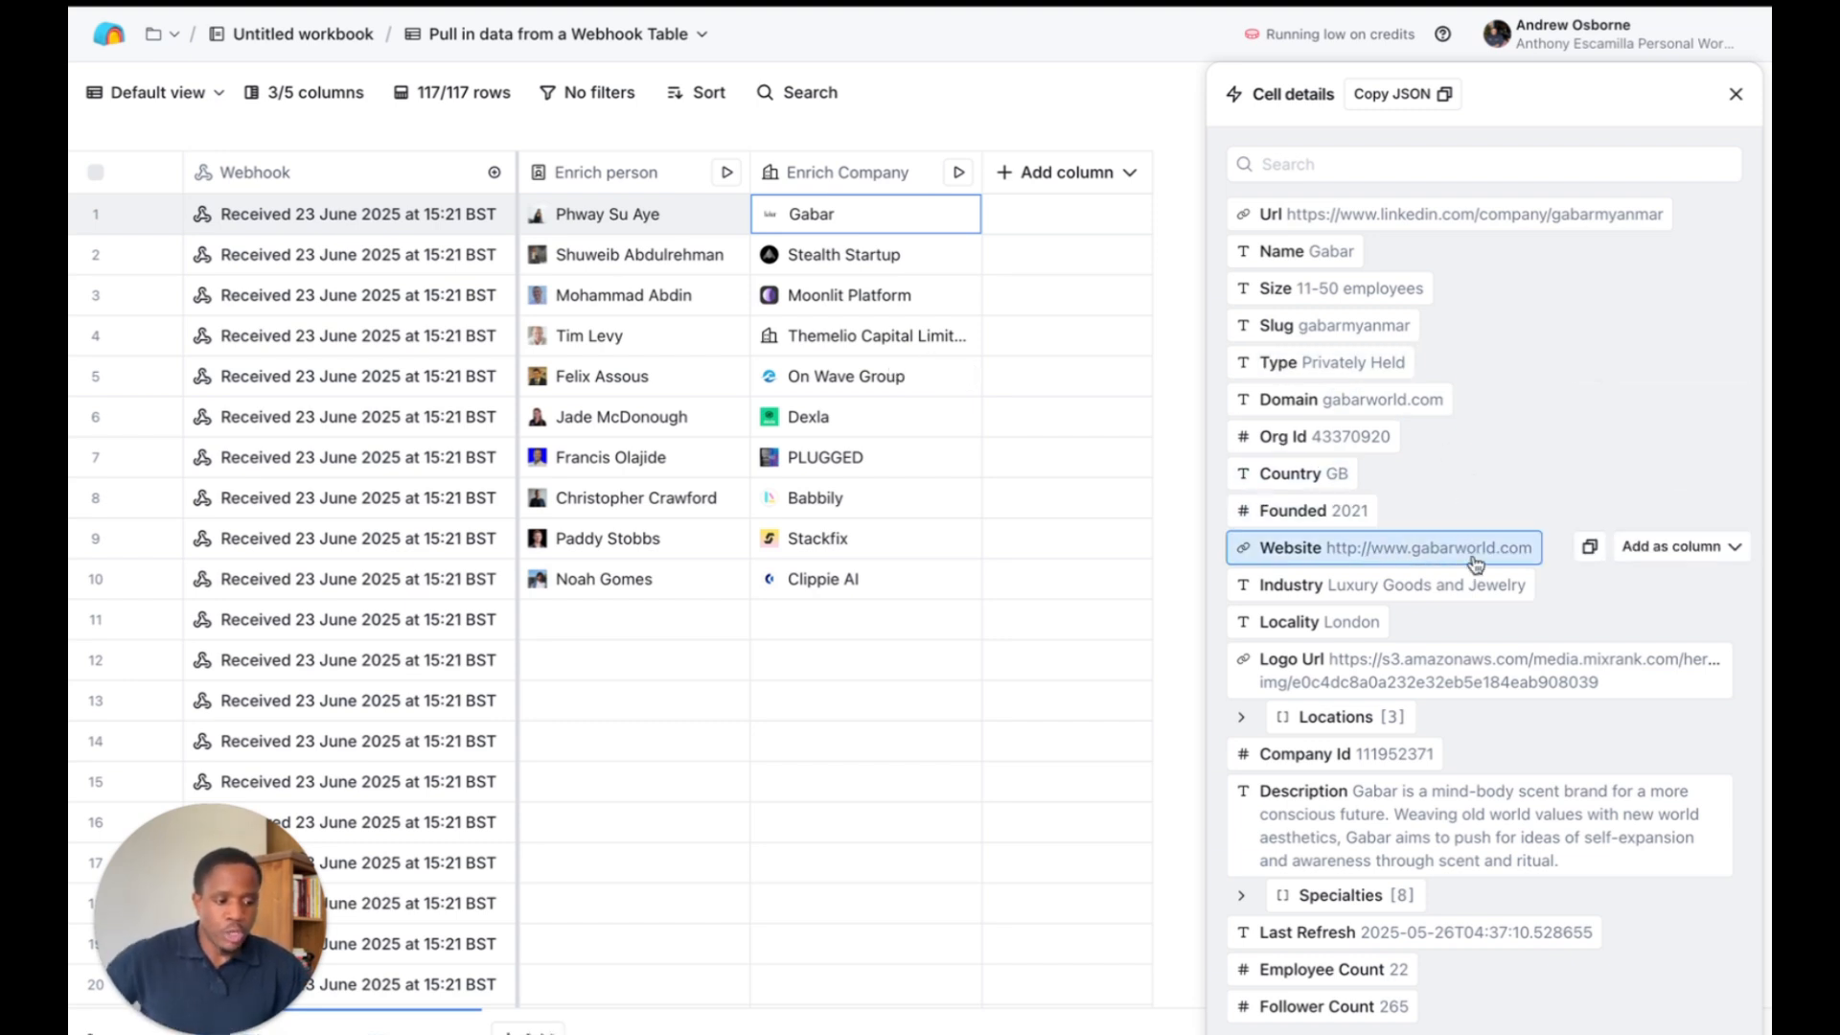
# Create an Industry column from the Industry field in the first row's Enrich Company details
pyautogui.click(1634, 584)
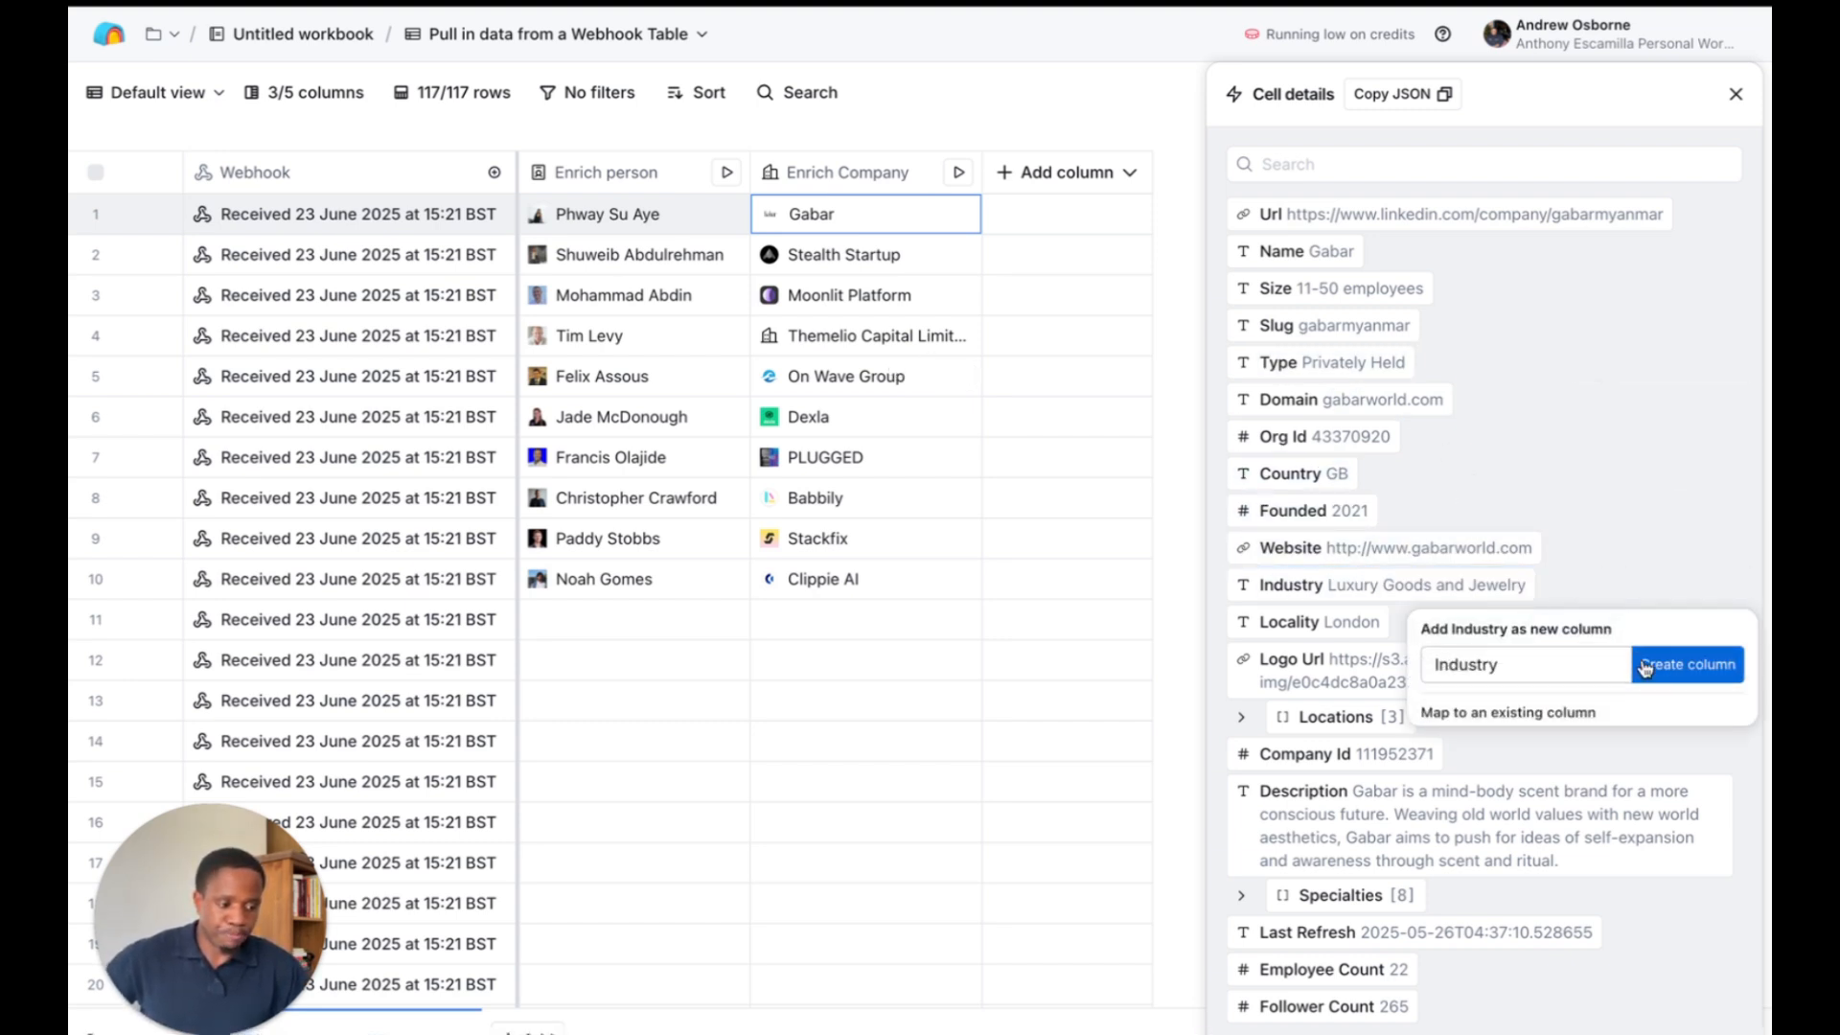
pyautogui.click(1645, 666)
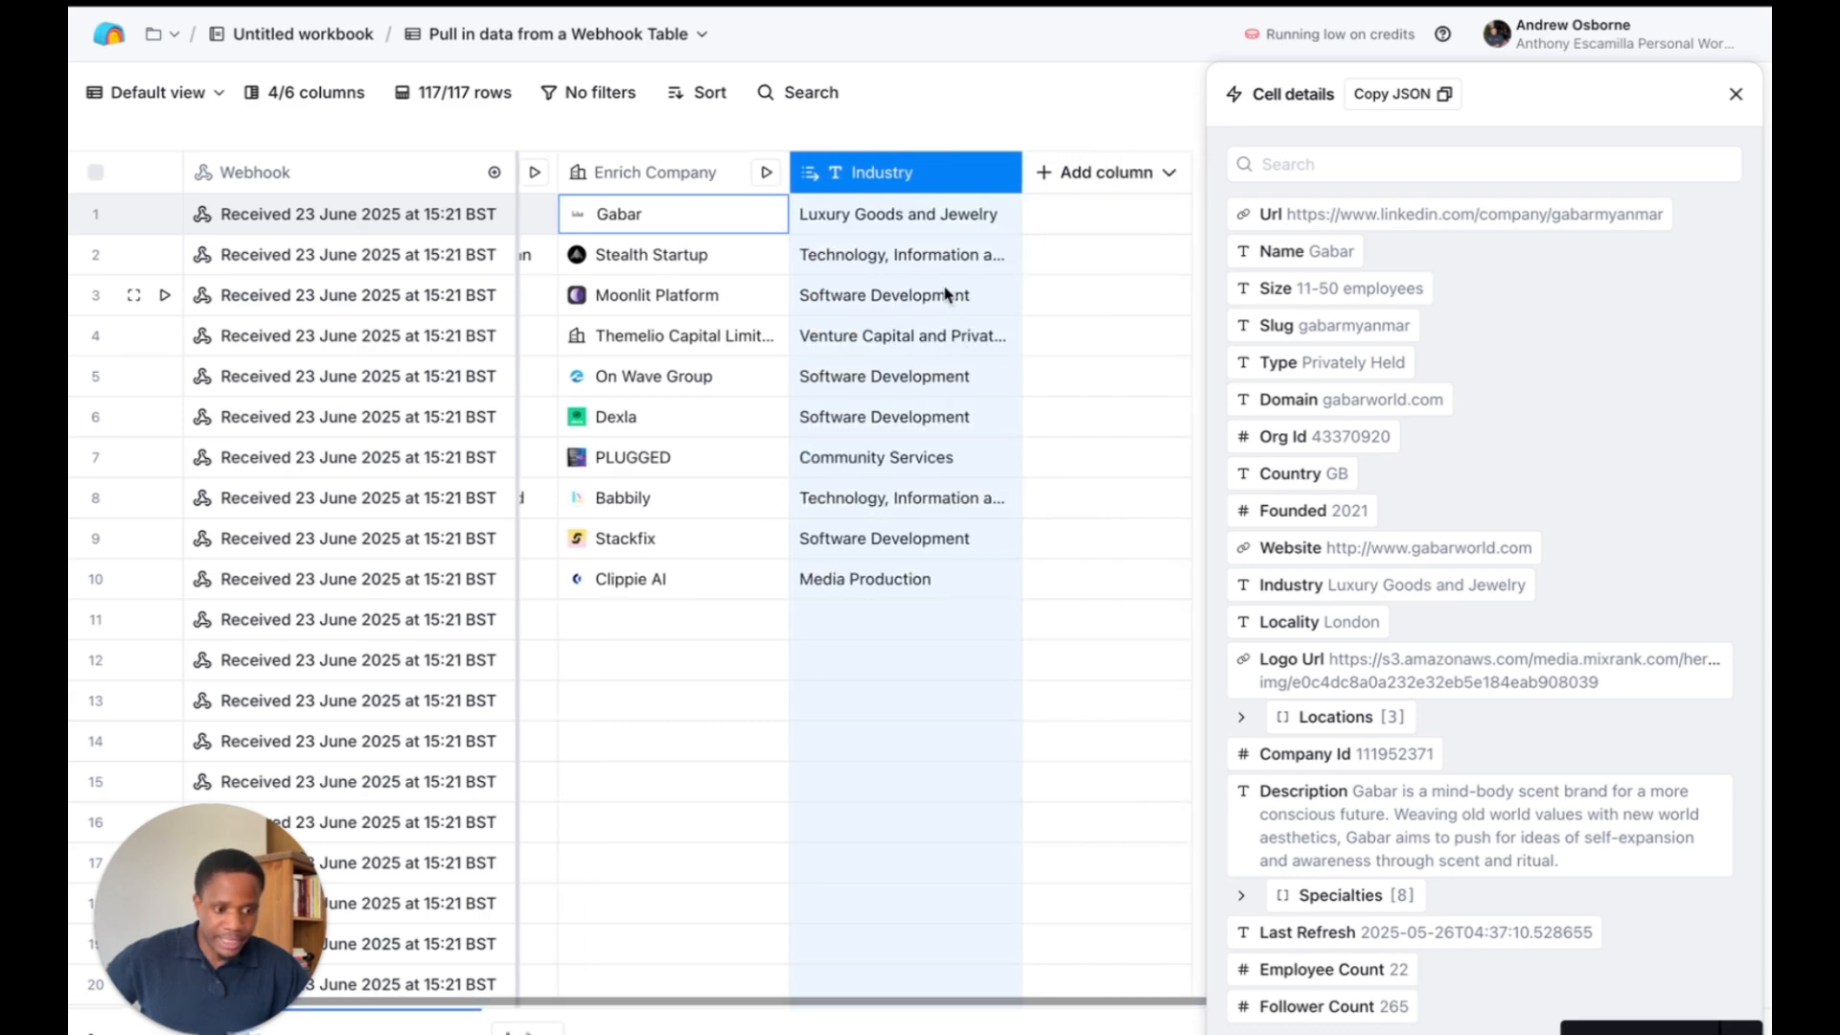
pyautogui.click(915, 332)
pyautogui.click(951, 297)
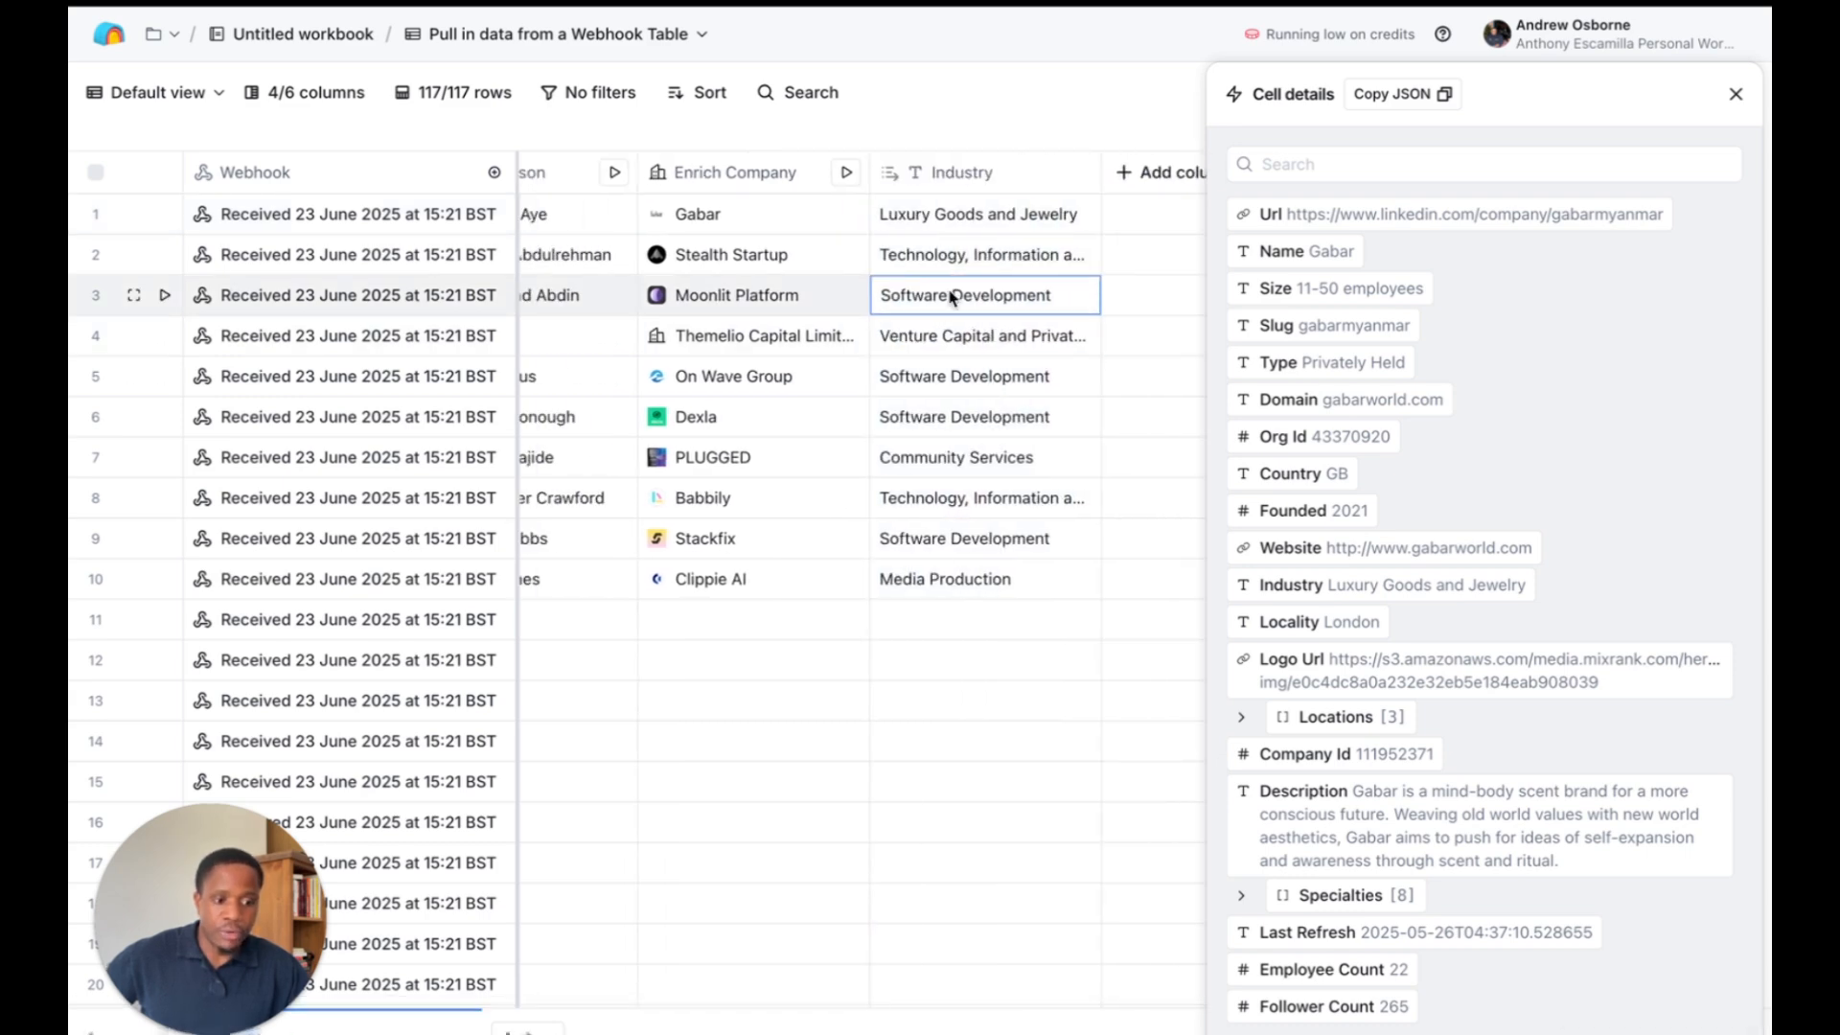
pyautogui.hscroll(2, 951, 297)
# Add a checkbox column after Industry, open it for editing and name it "Is Software Company?"
pyautogui.click(1054, 175)
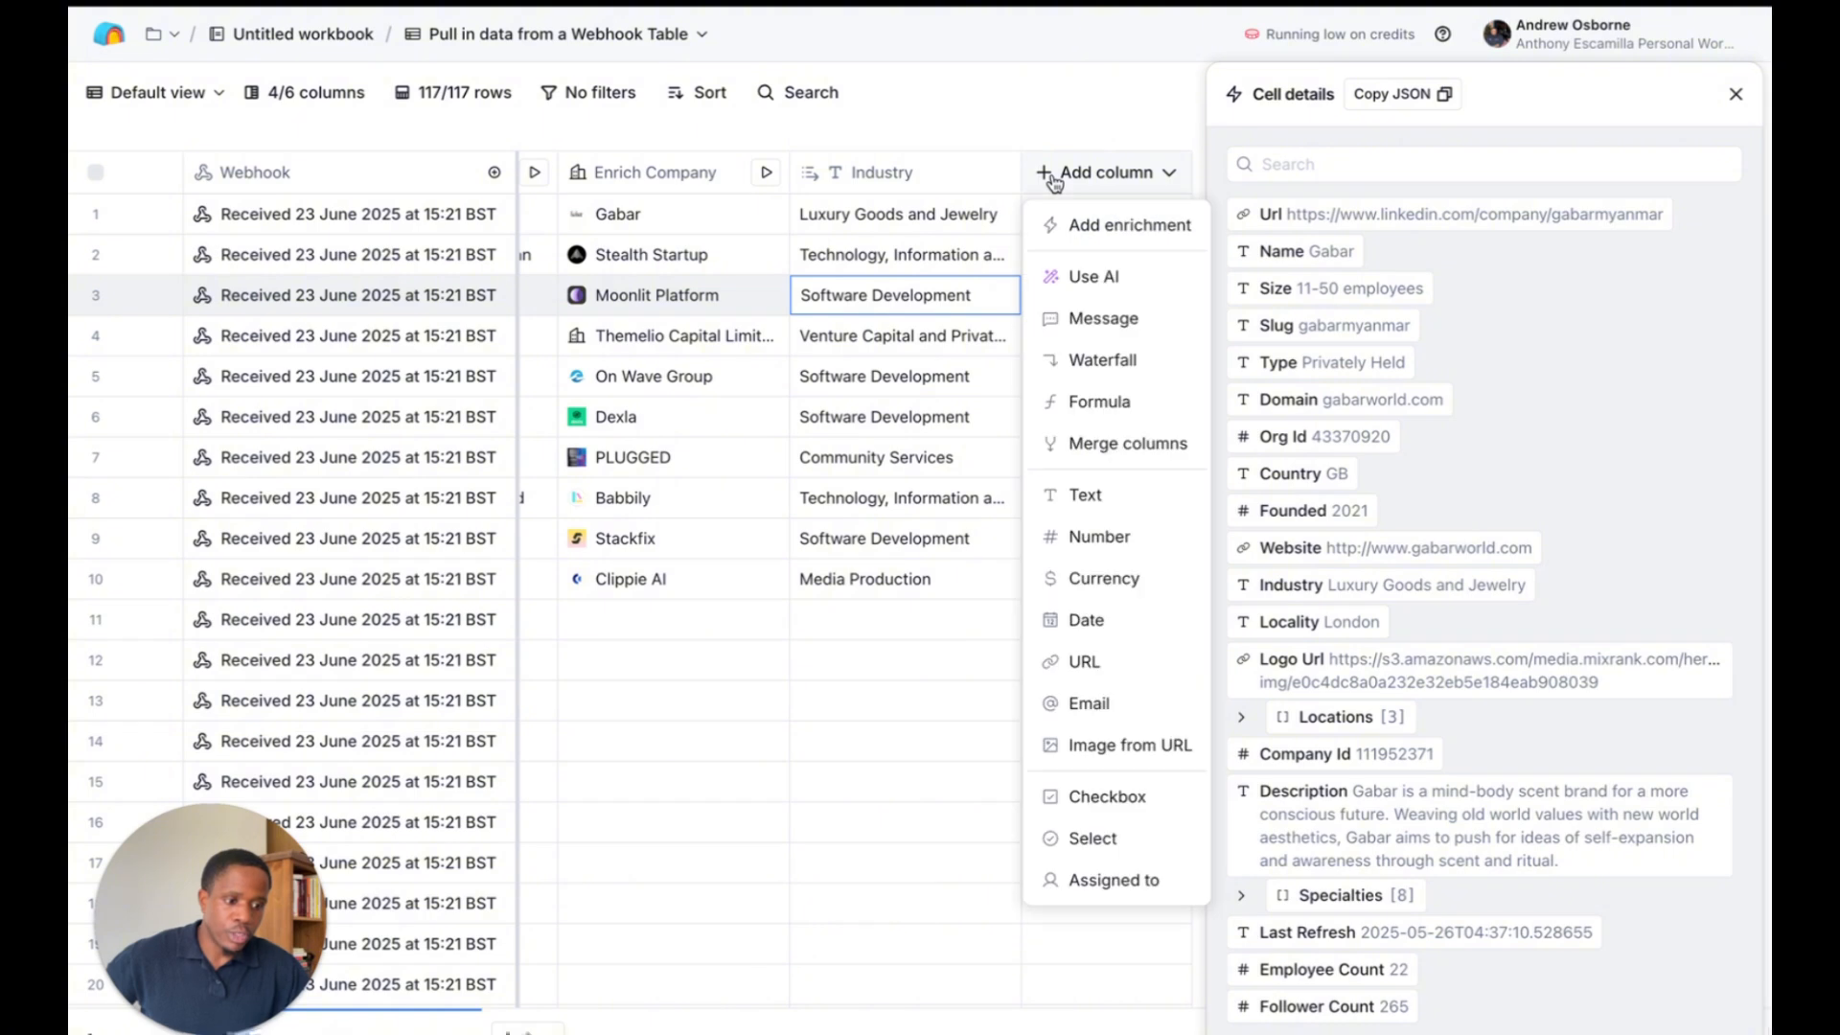
pyautogui.click(1154, 813)
pyautogui.click(971, 191)
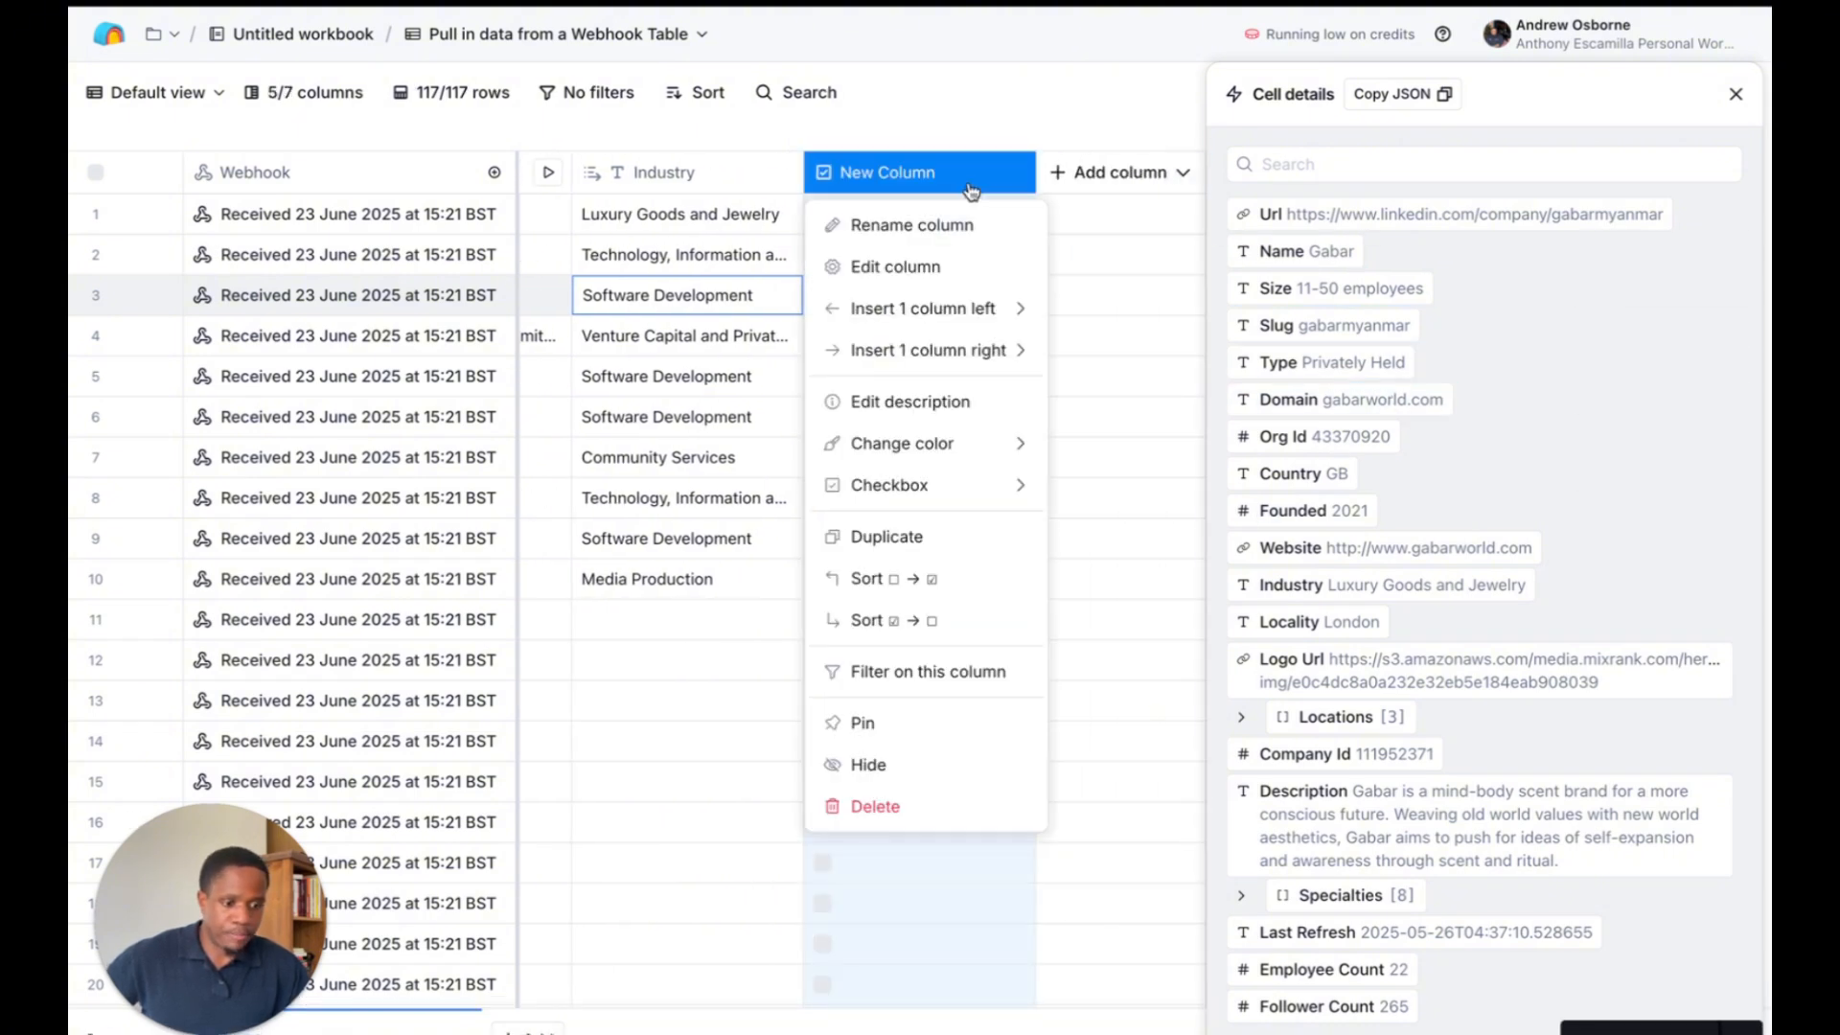
pyautogui.click(930, 267)
pyautogui.click(1665, 90)
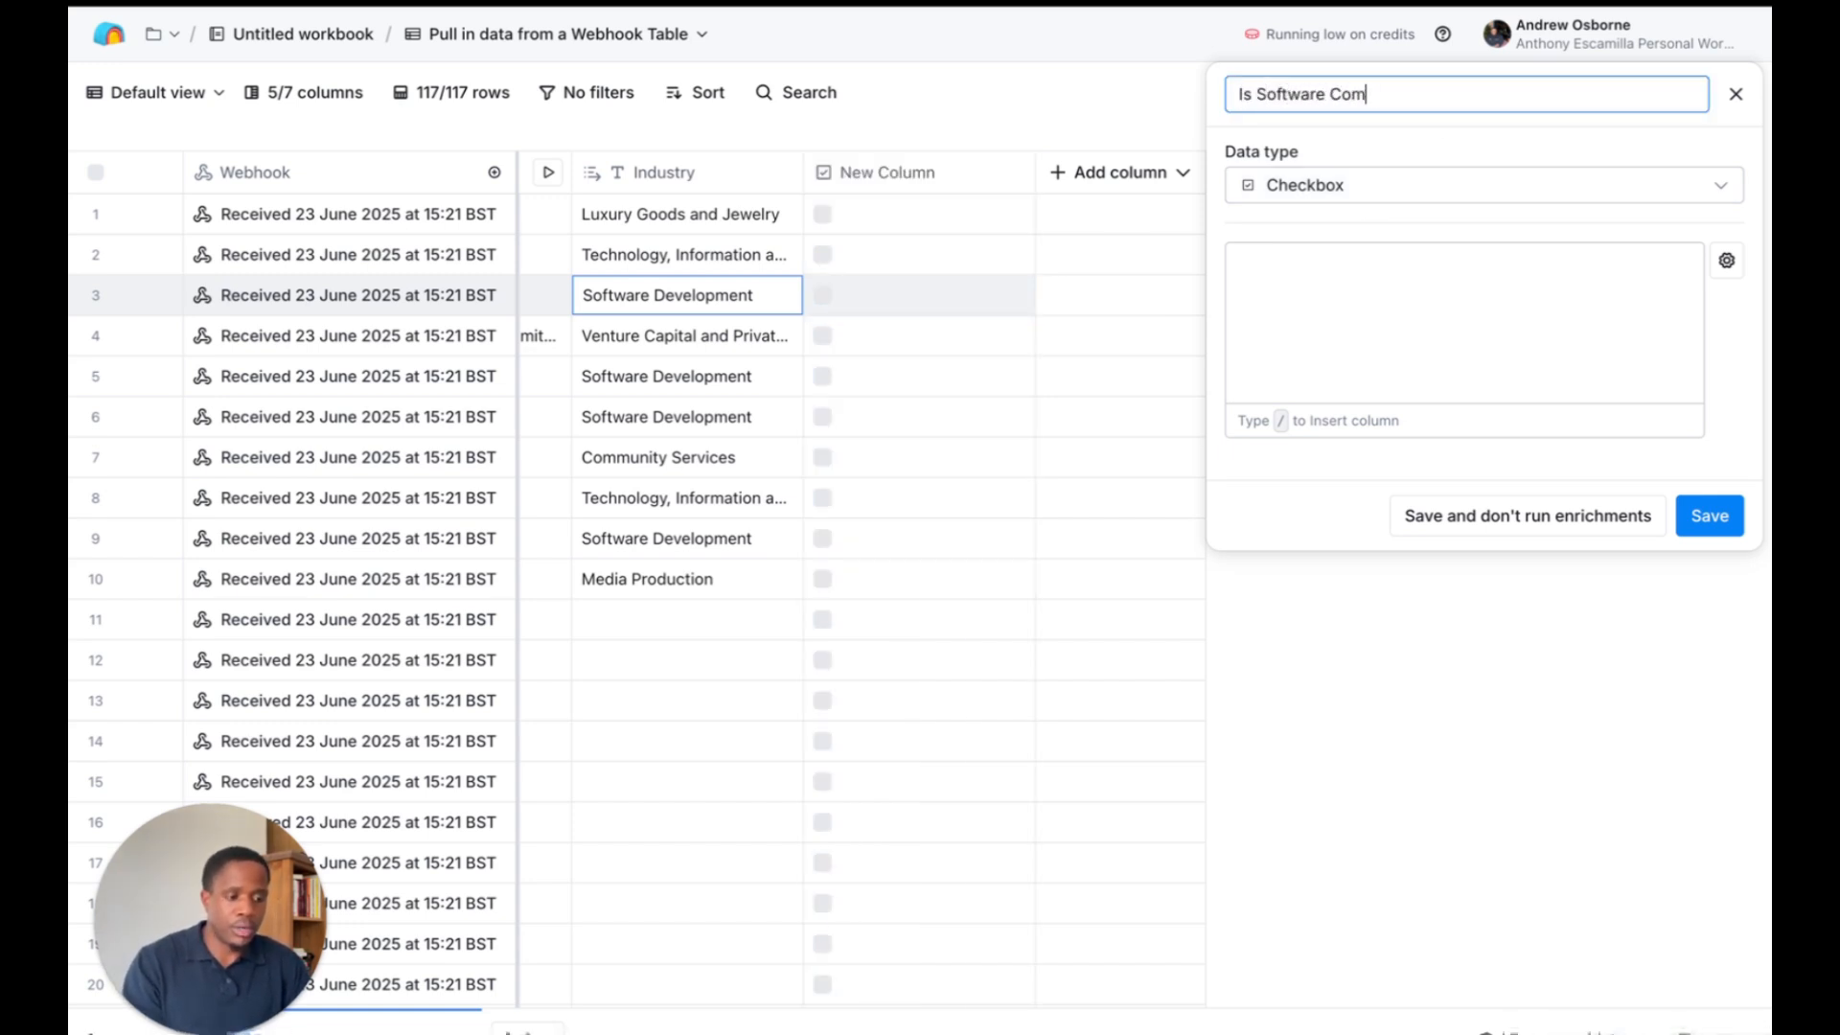
pyautogui.press('Return')
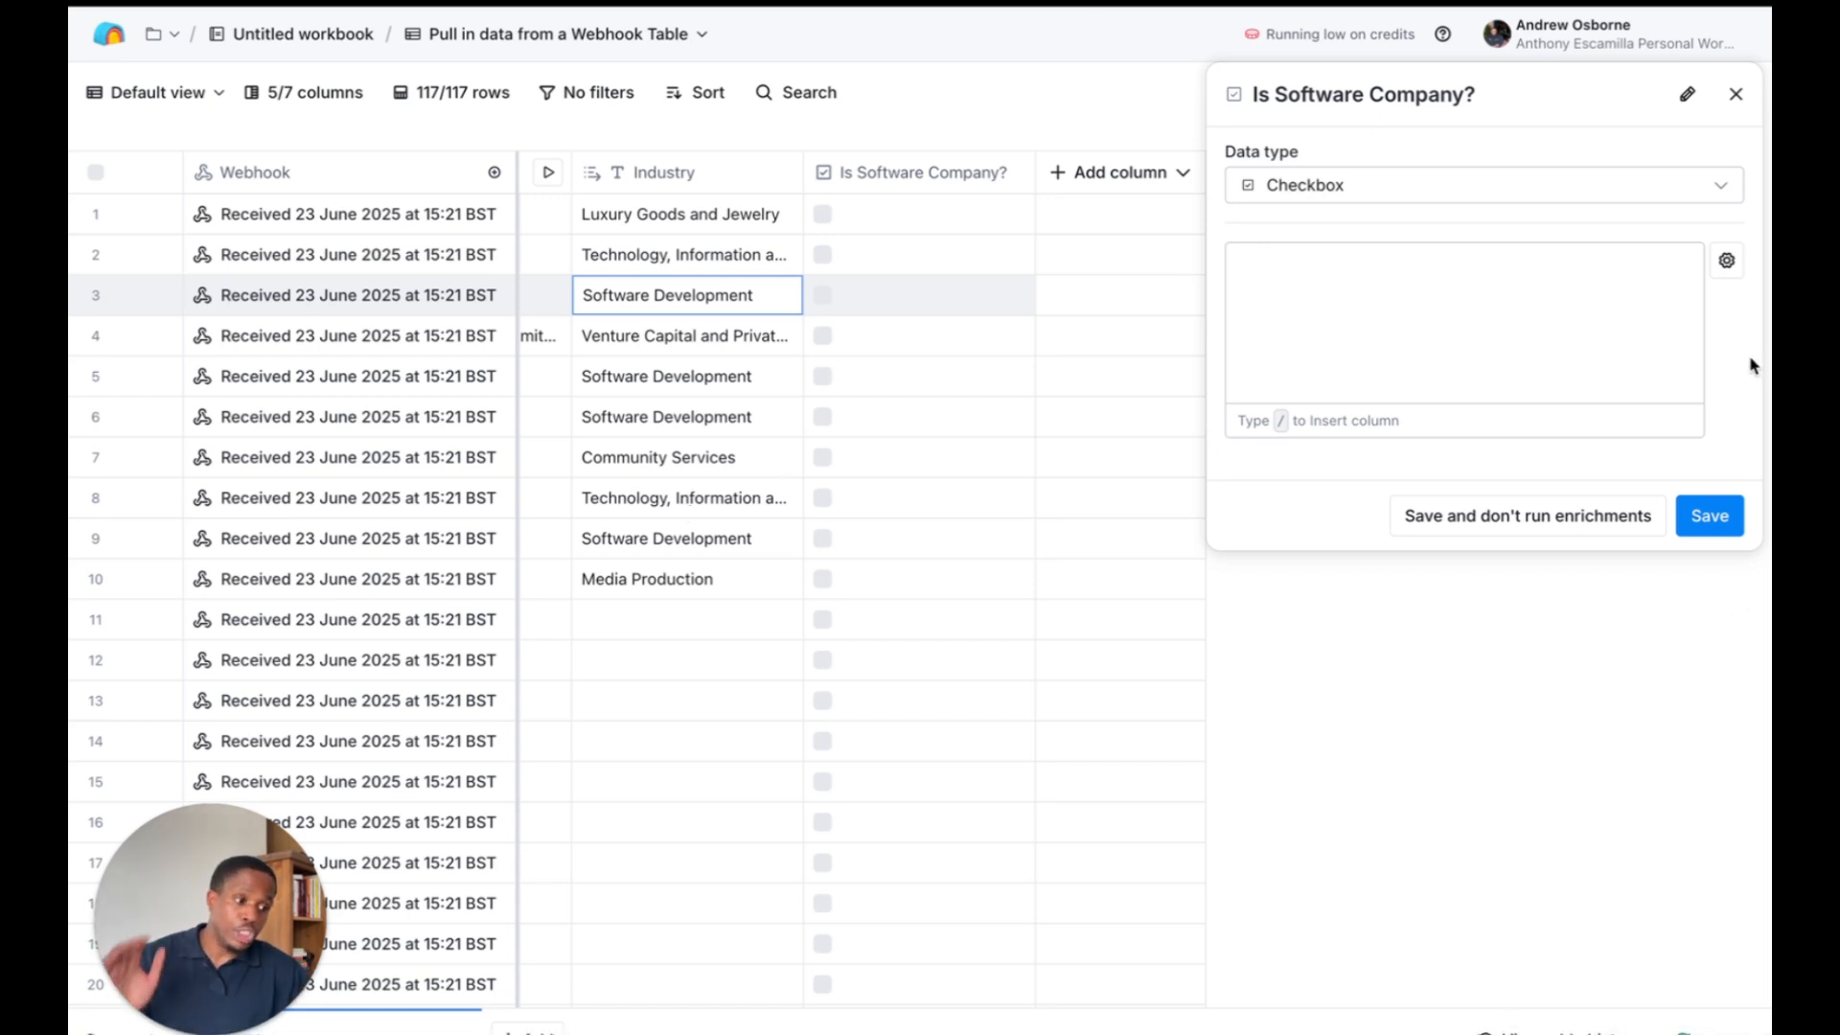
# Give the checkbox column an AI-generated formula for "if industry is 'Software Development'", save it, and widen the column to fit its name
pyautogui.click(1726, 263)
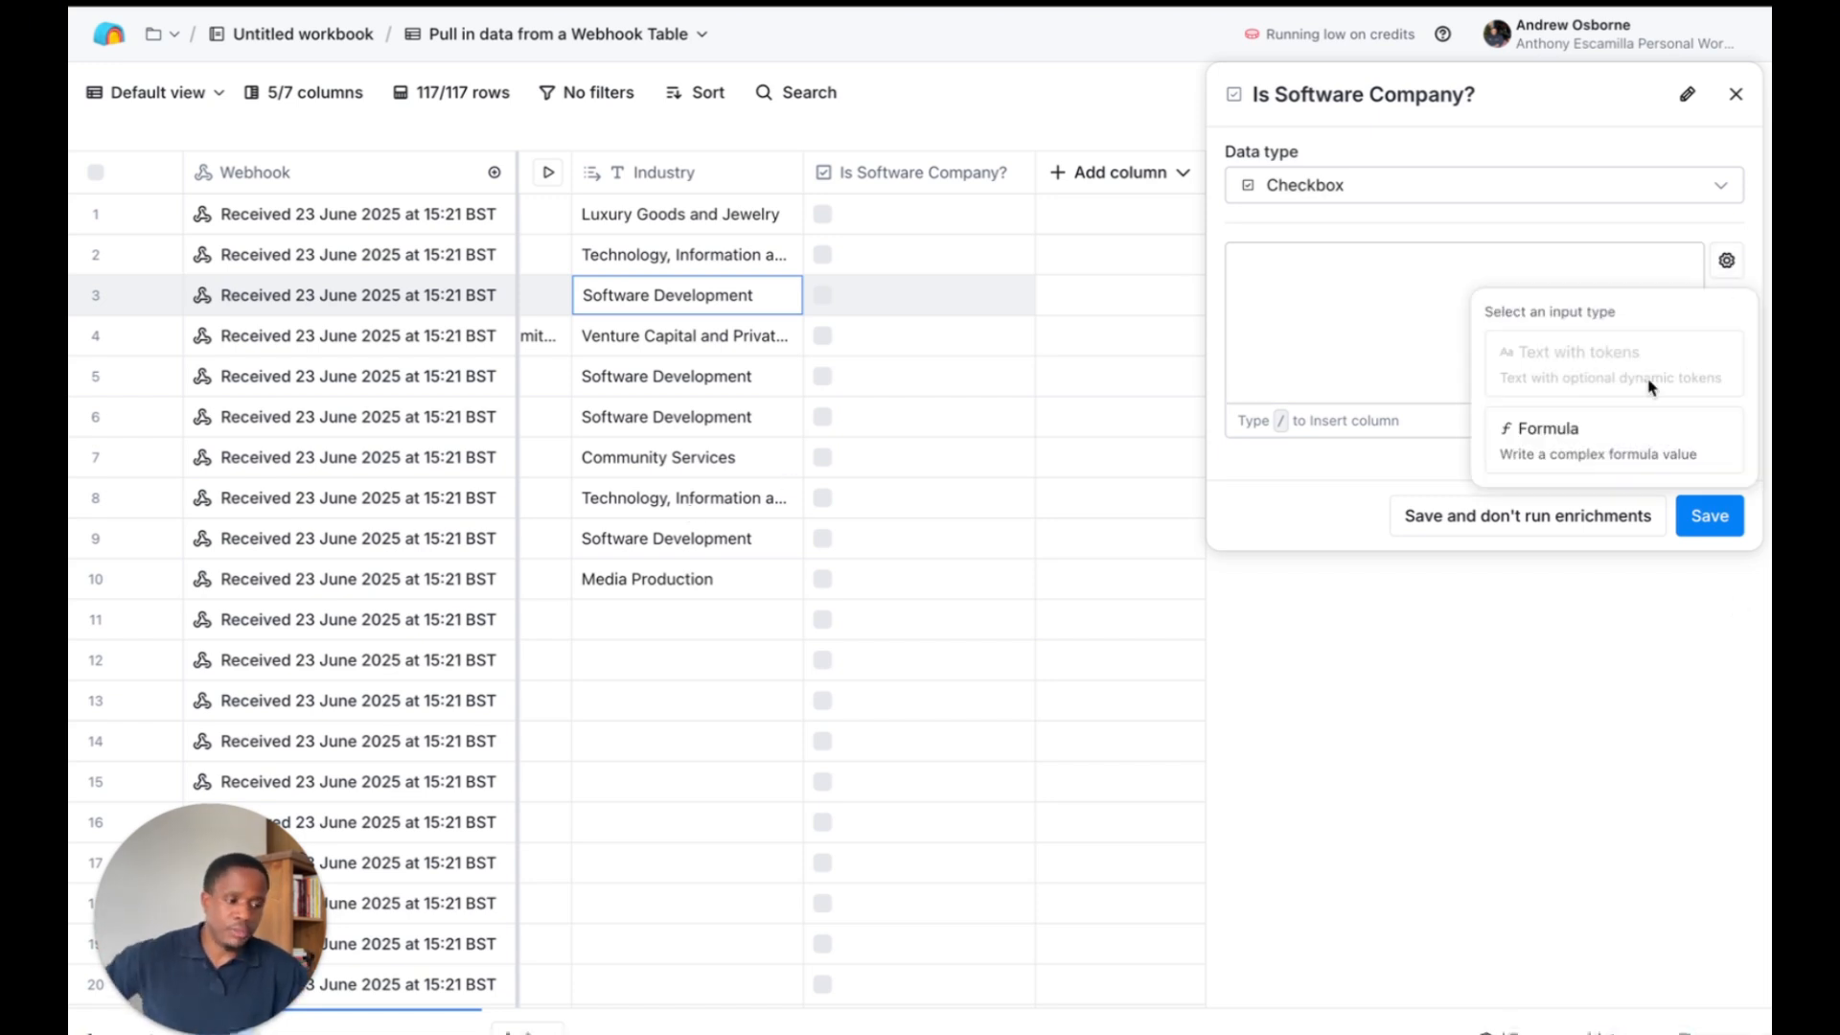
pyautogui.click(1608, 436)
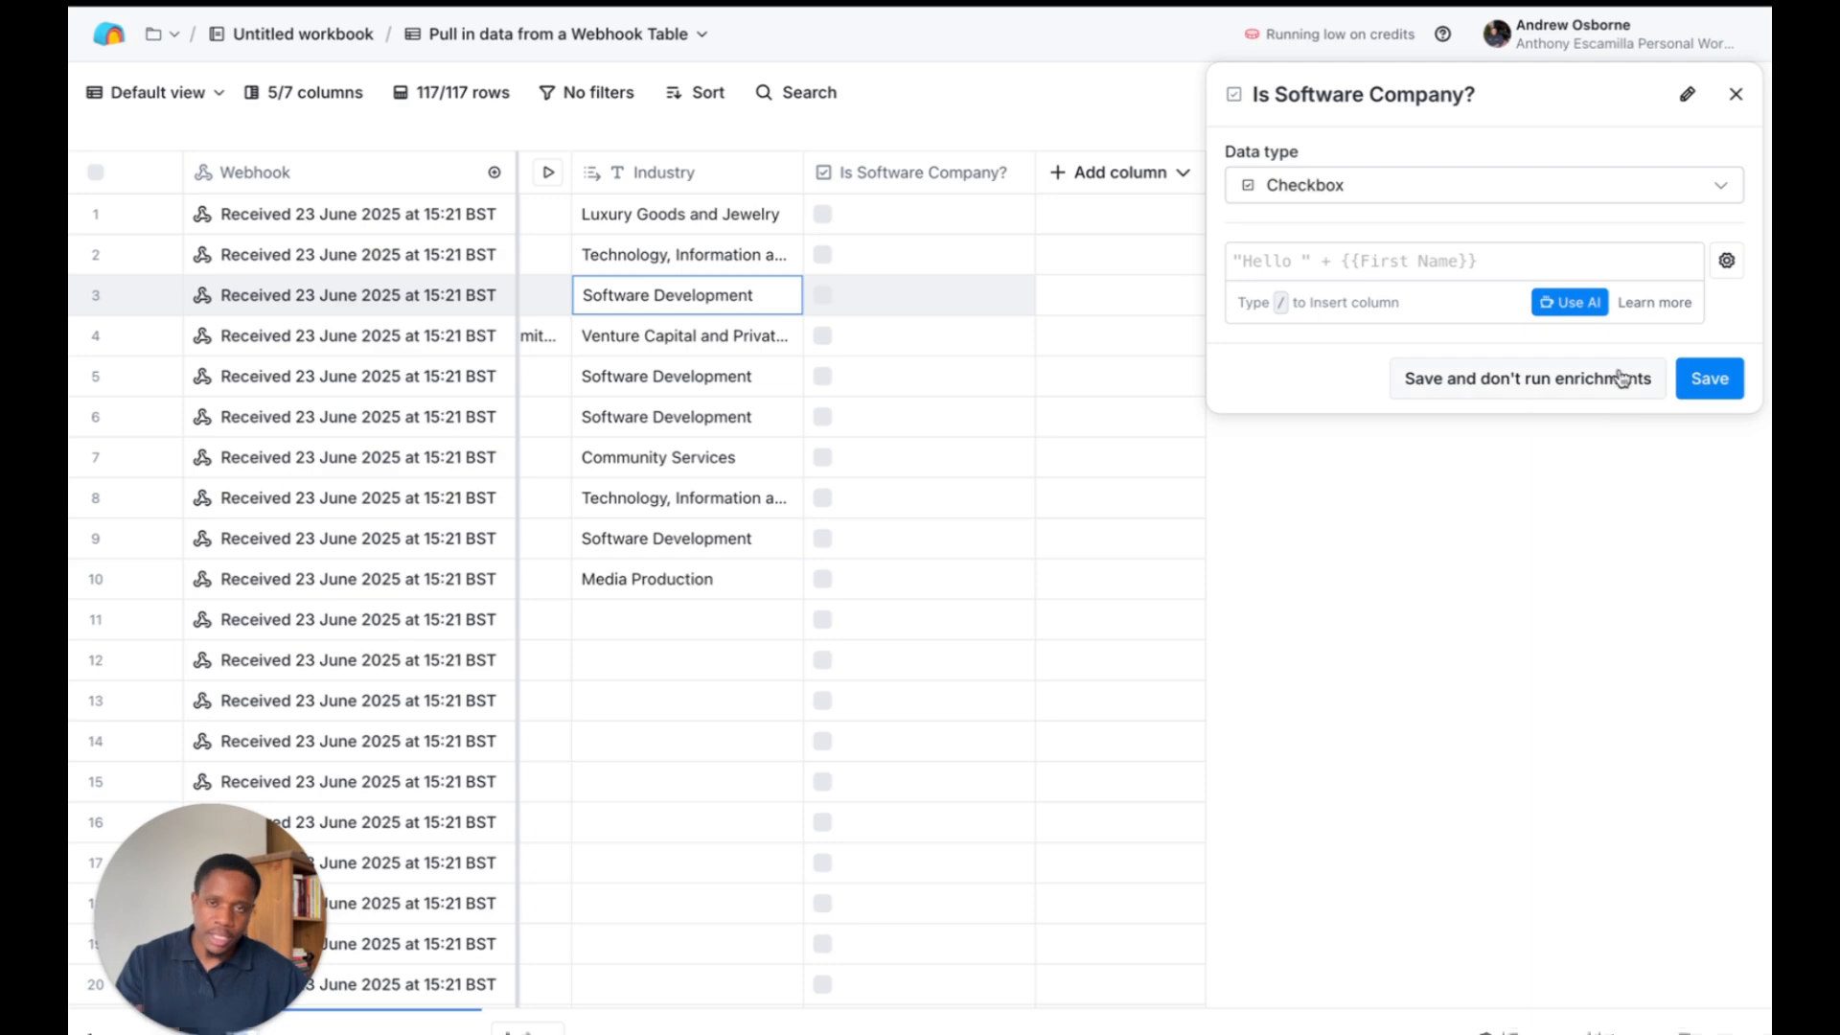
pyautogui.click(1591, 310)
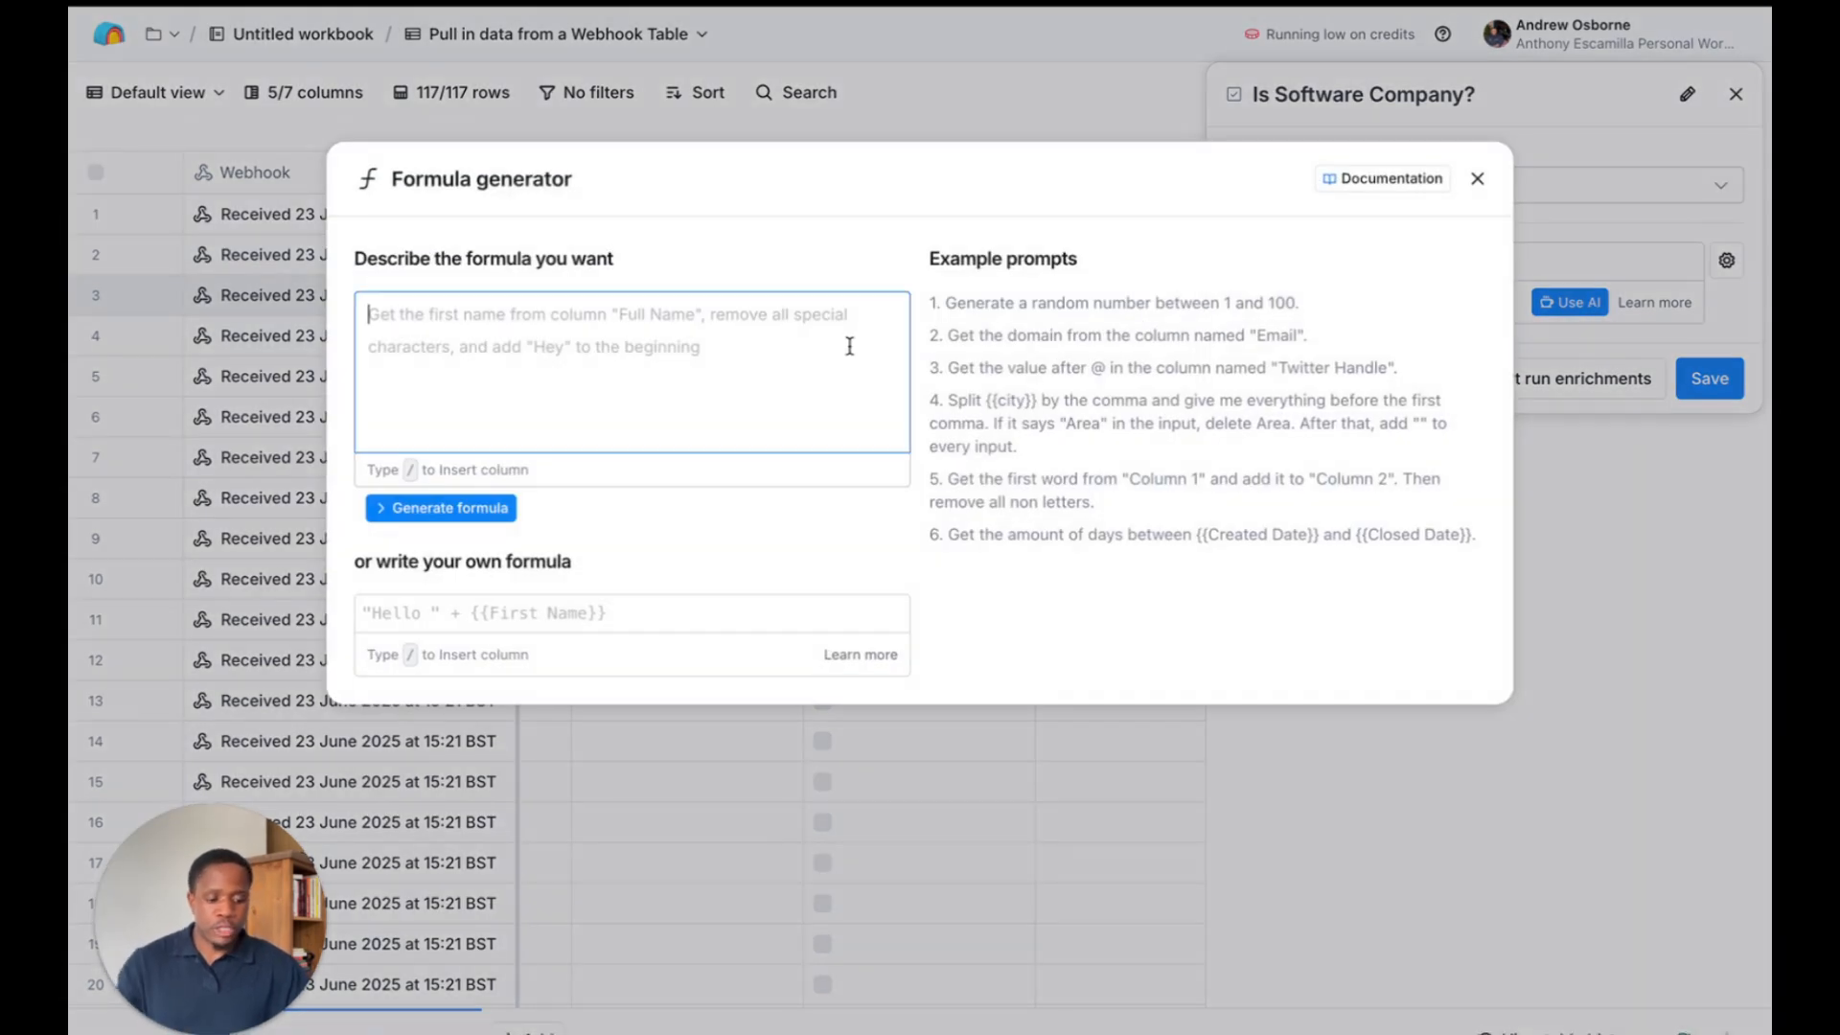
pyautogui.write('if /in')
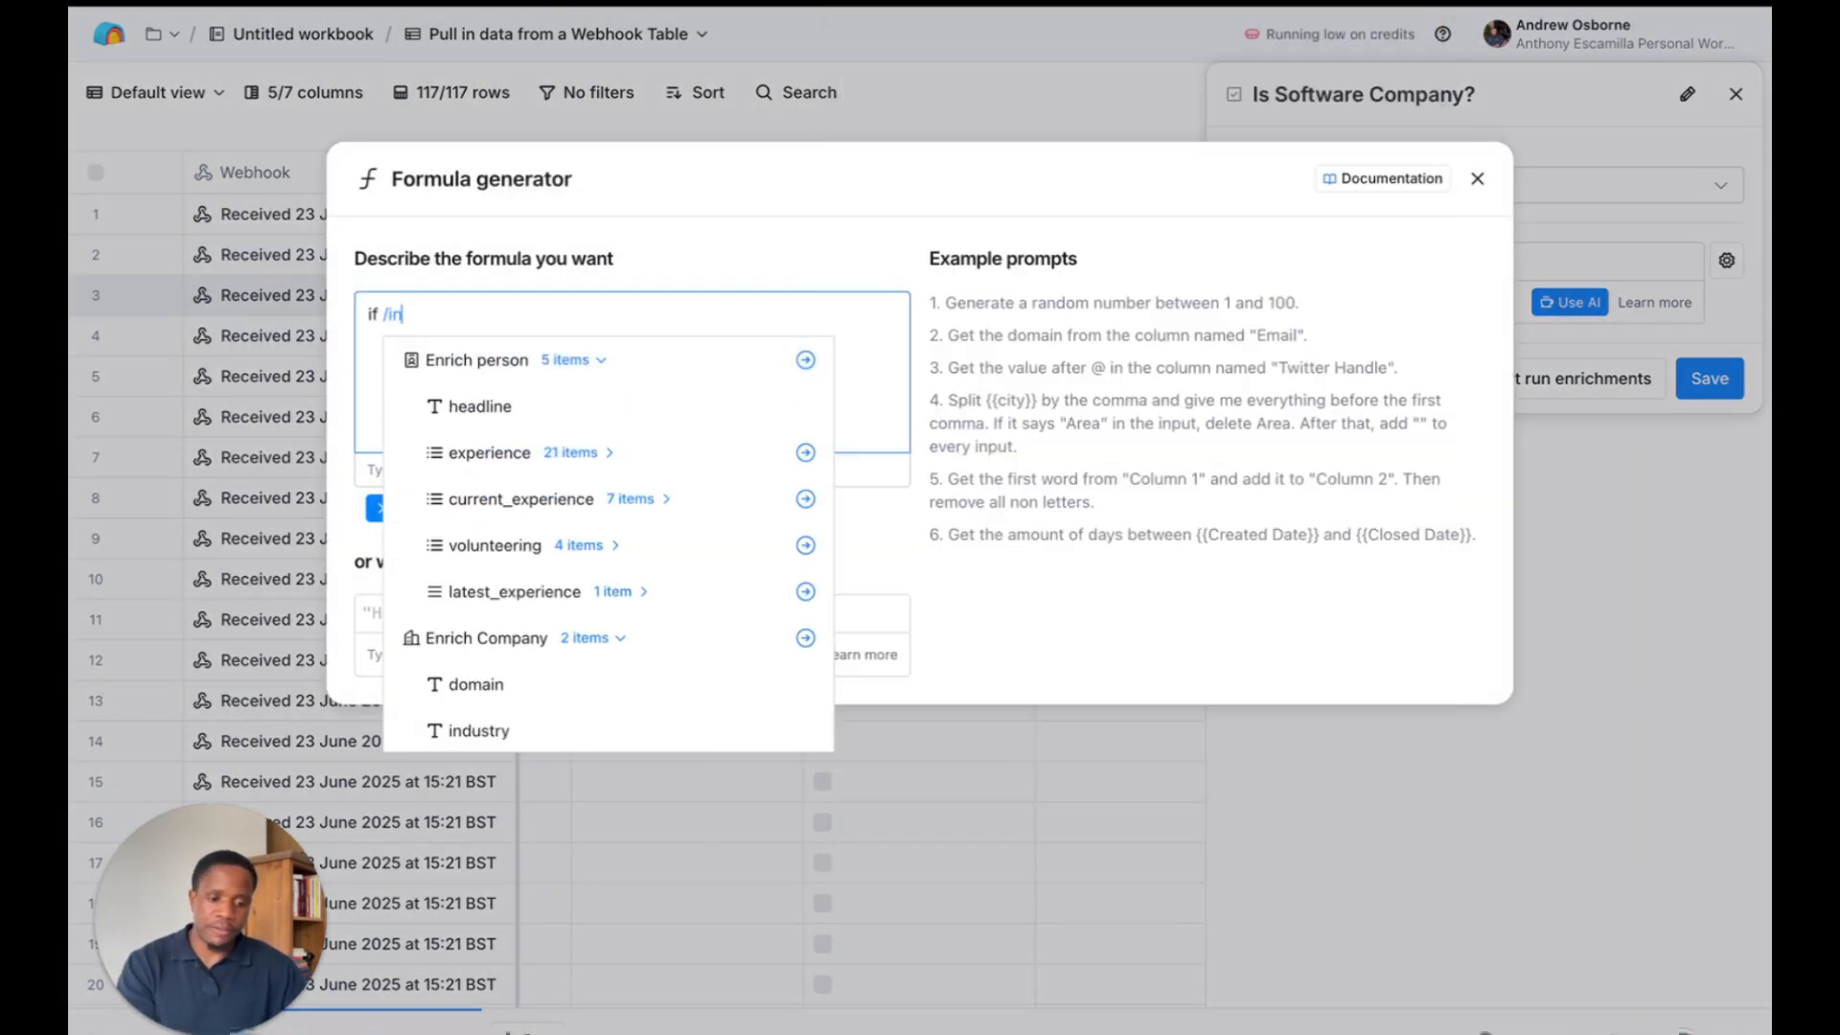
pyautogui.click(503, 731)
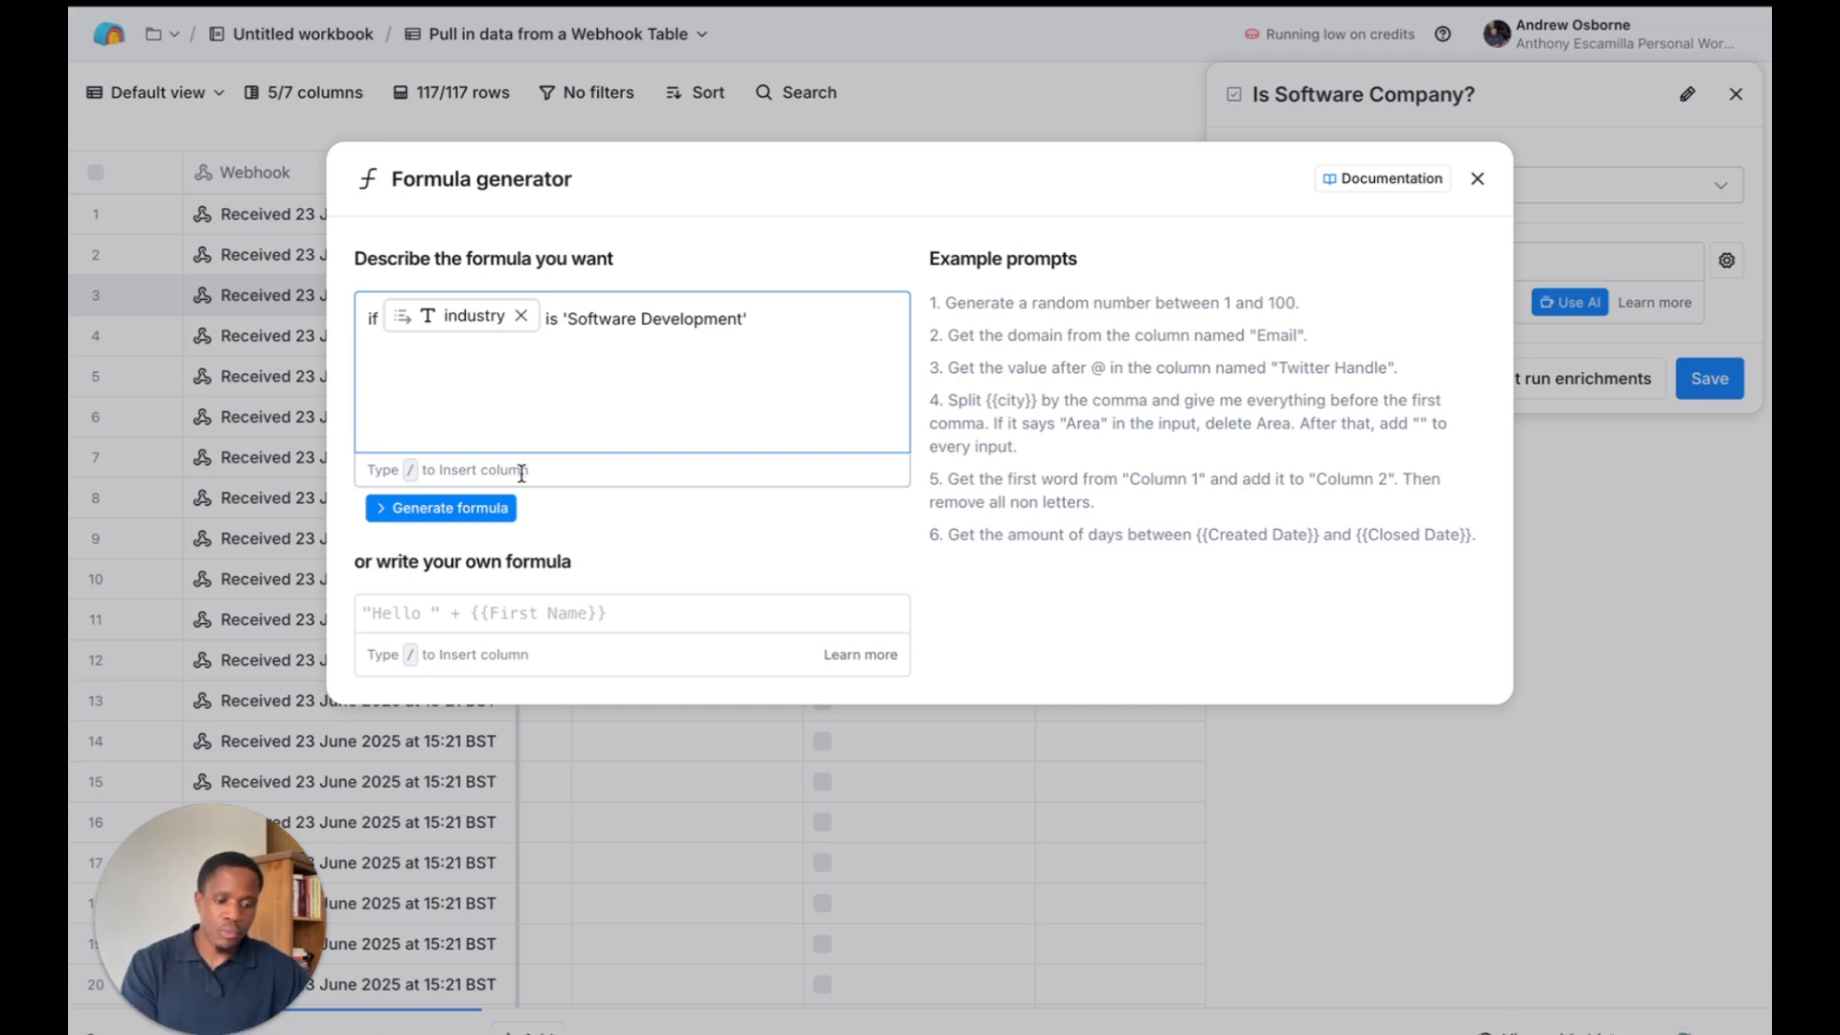
pyautogui.click(450, 507)
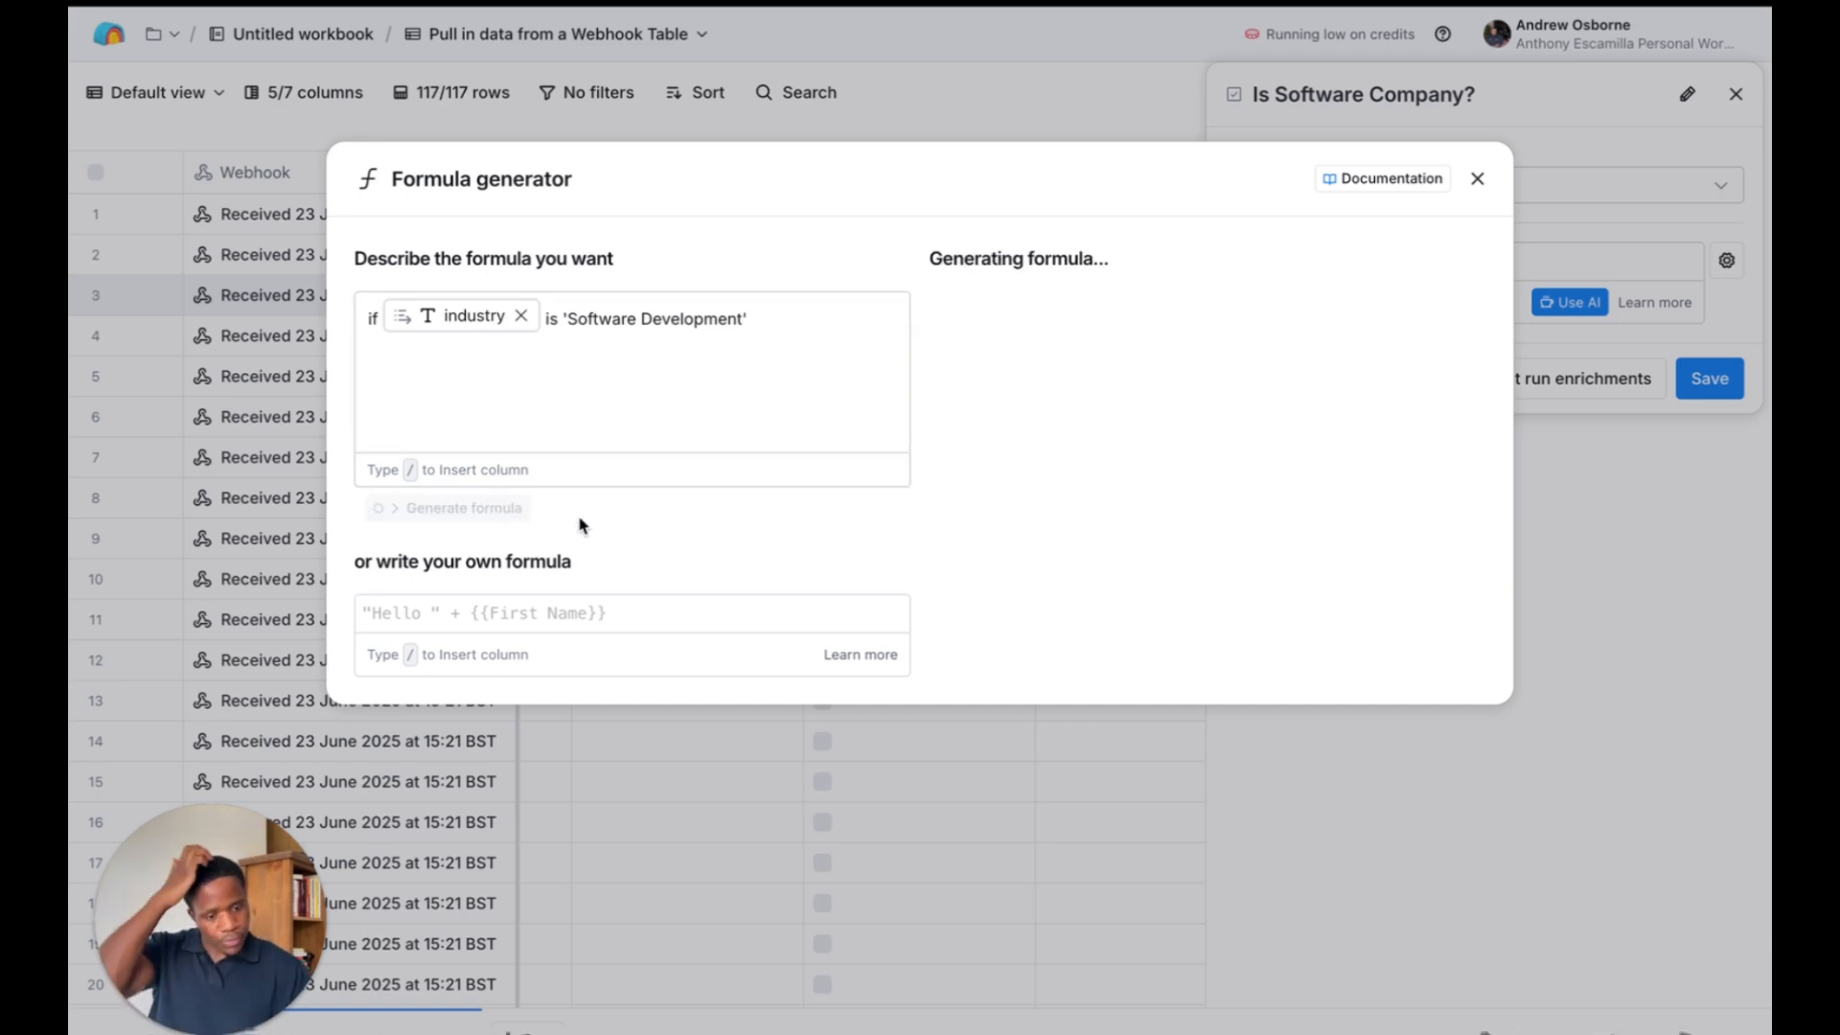
pyautogui.click(1216, 666)
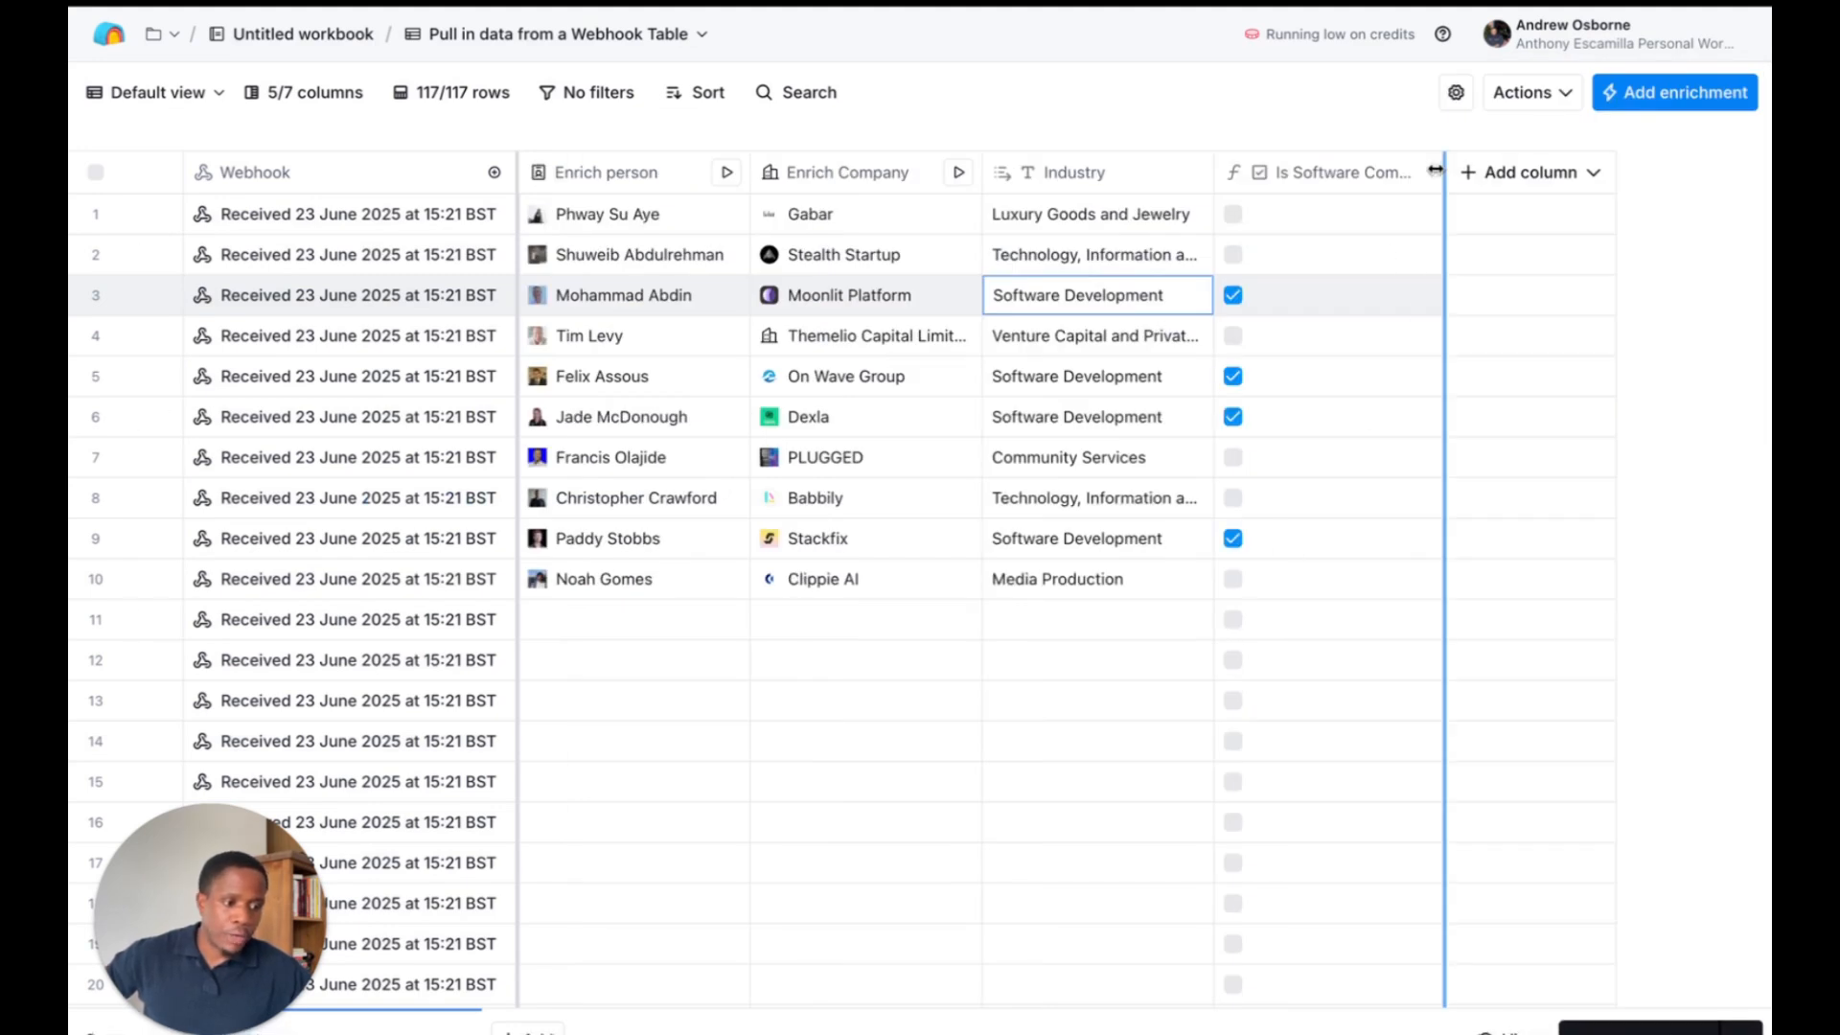
pyautogui.moveTo(1445, 168); pyautogui.dragTo(1497, 168)
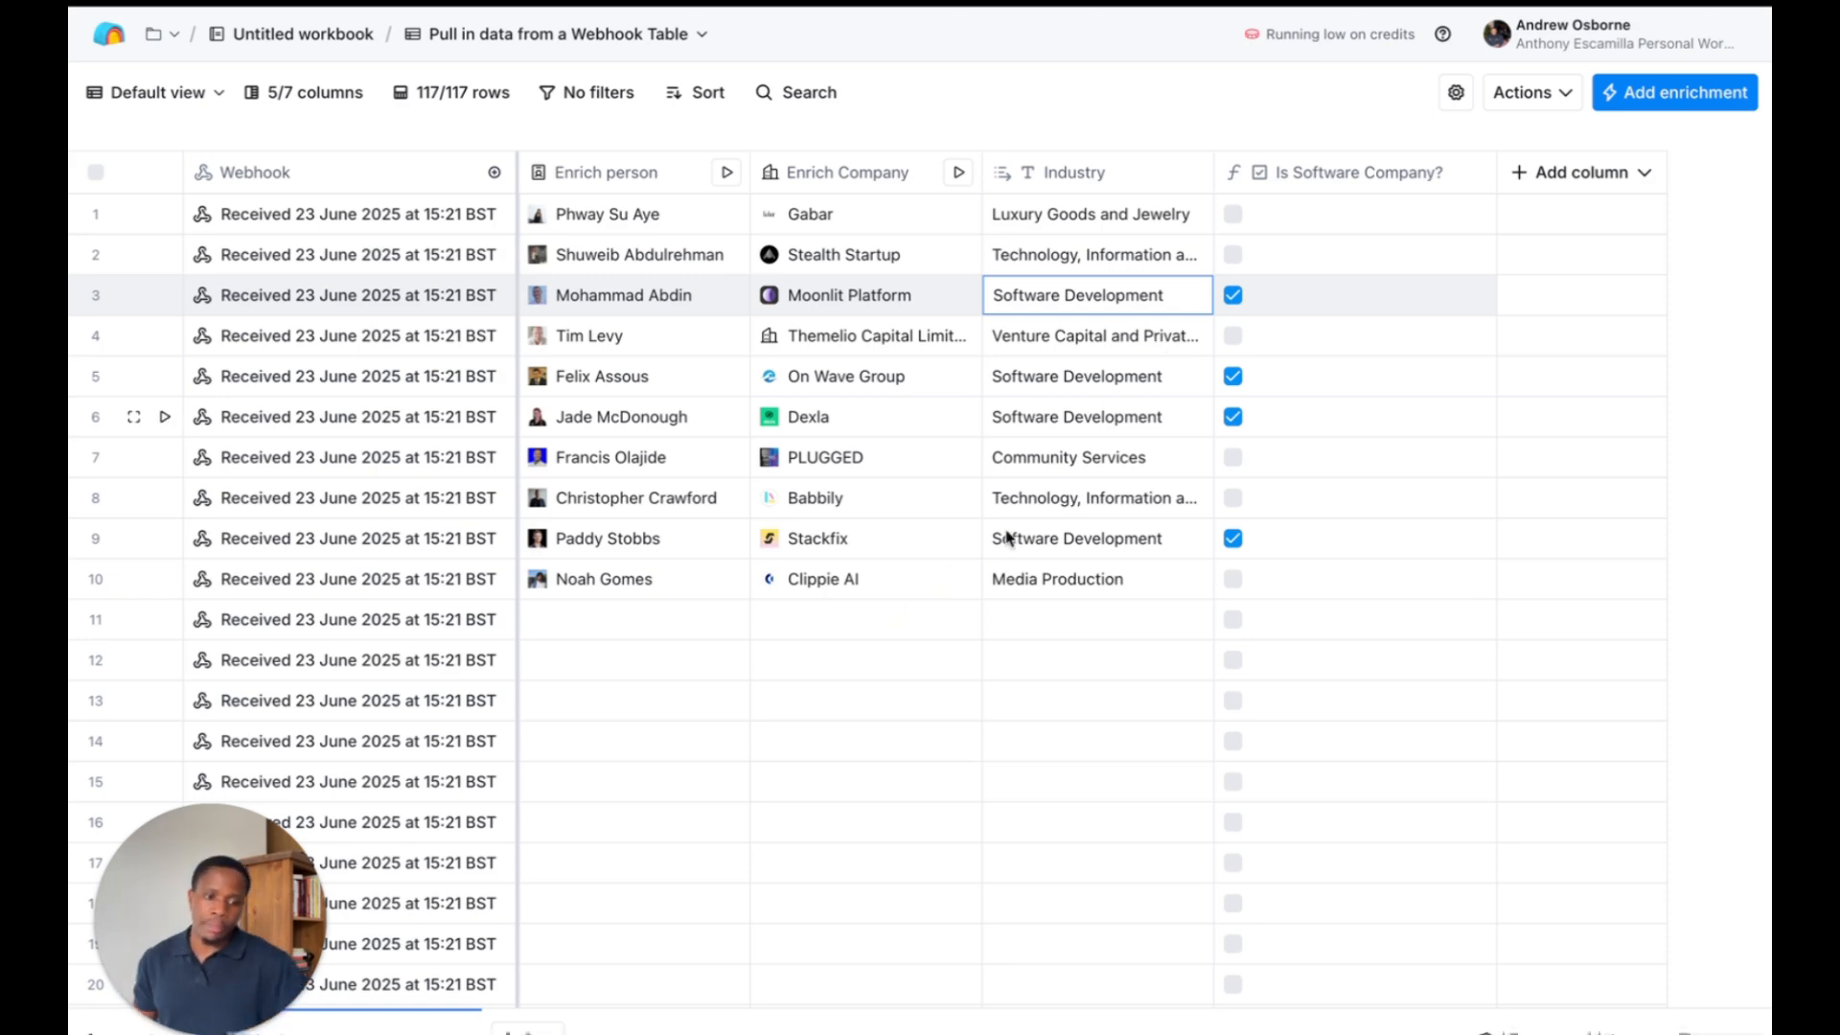
# Run the Enrich person column and its dependent Enrich Company enrichment on the remaining rows of the table
pyautogui.scroll(-20, 428, 479)
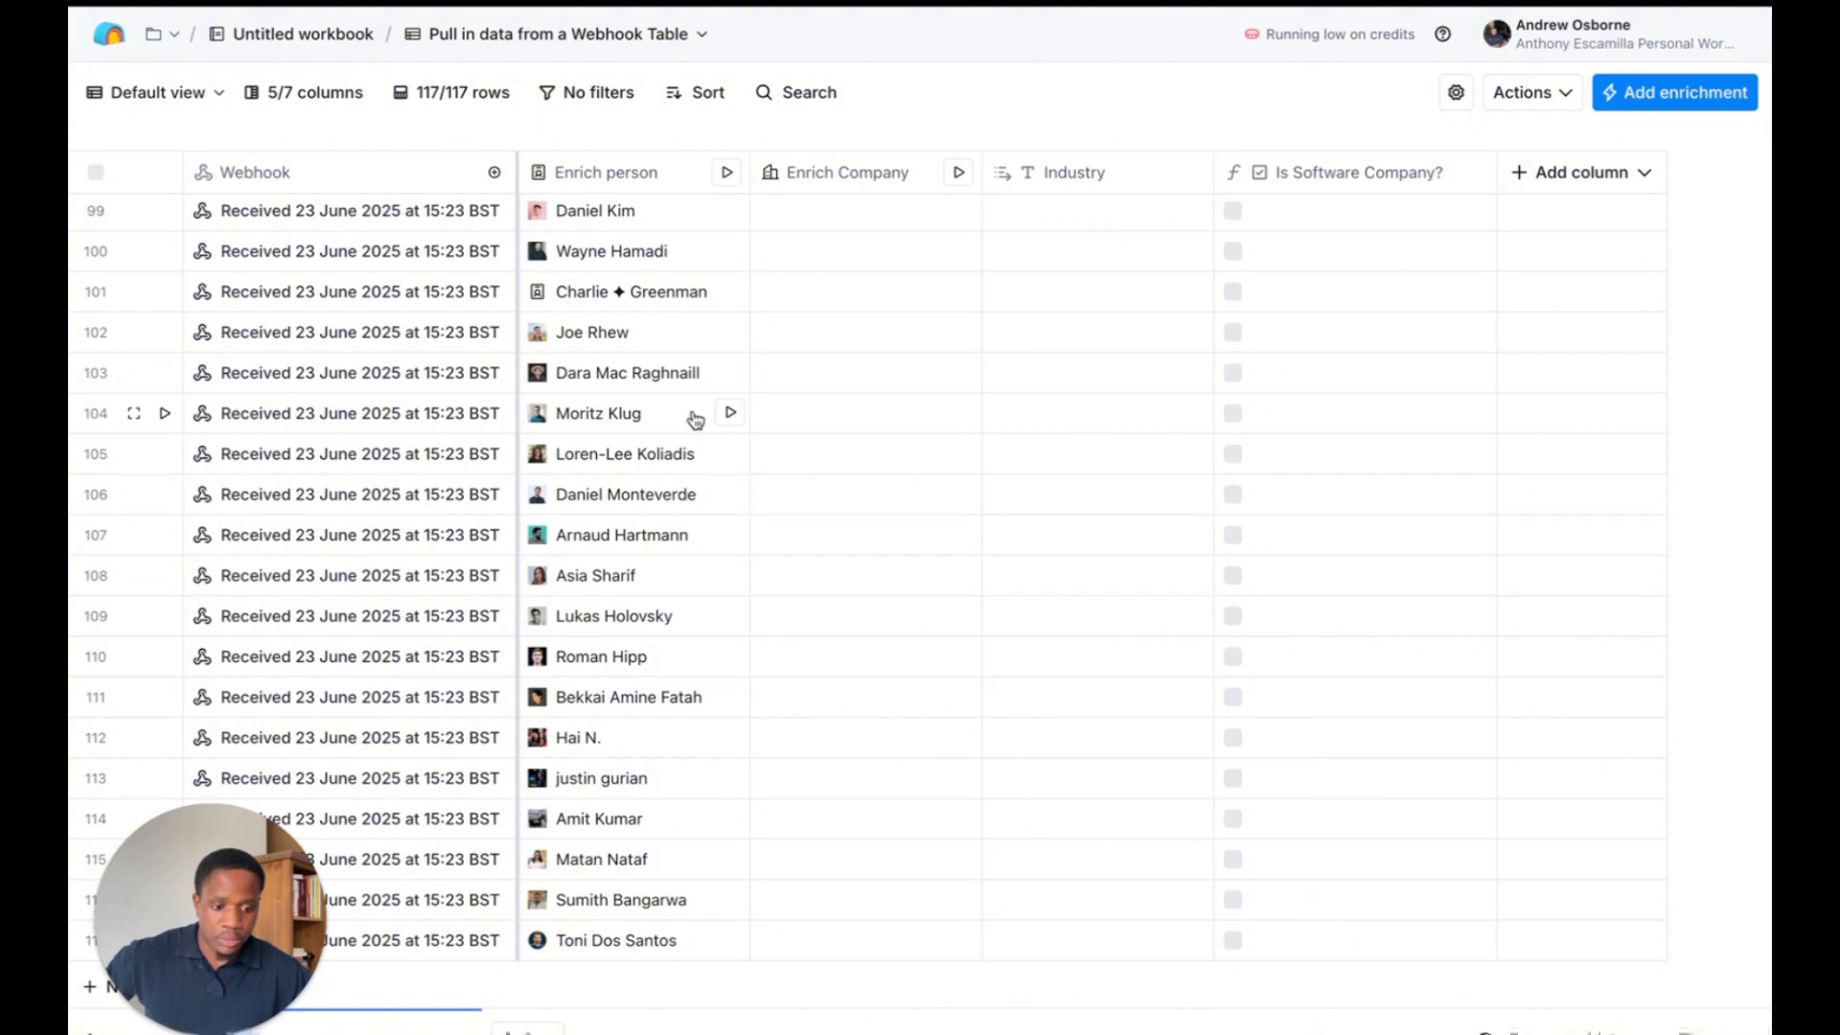
pyautogui.scroll(20, 645, 578)
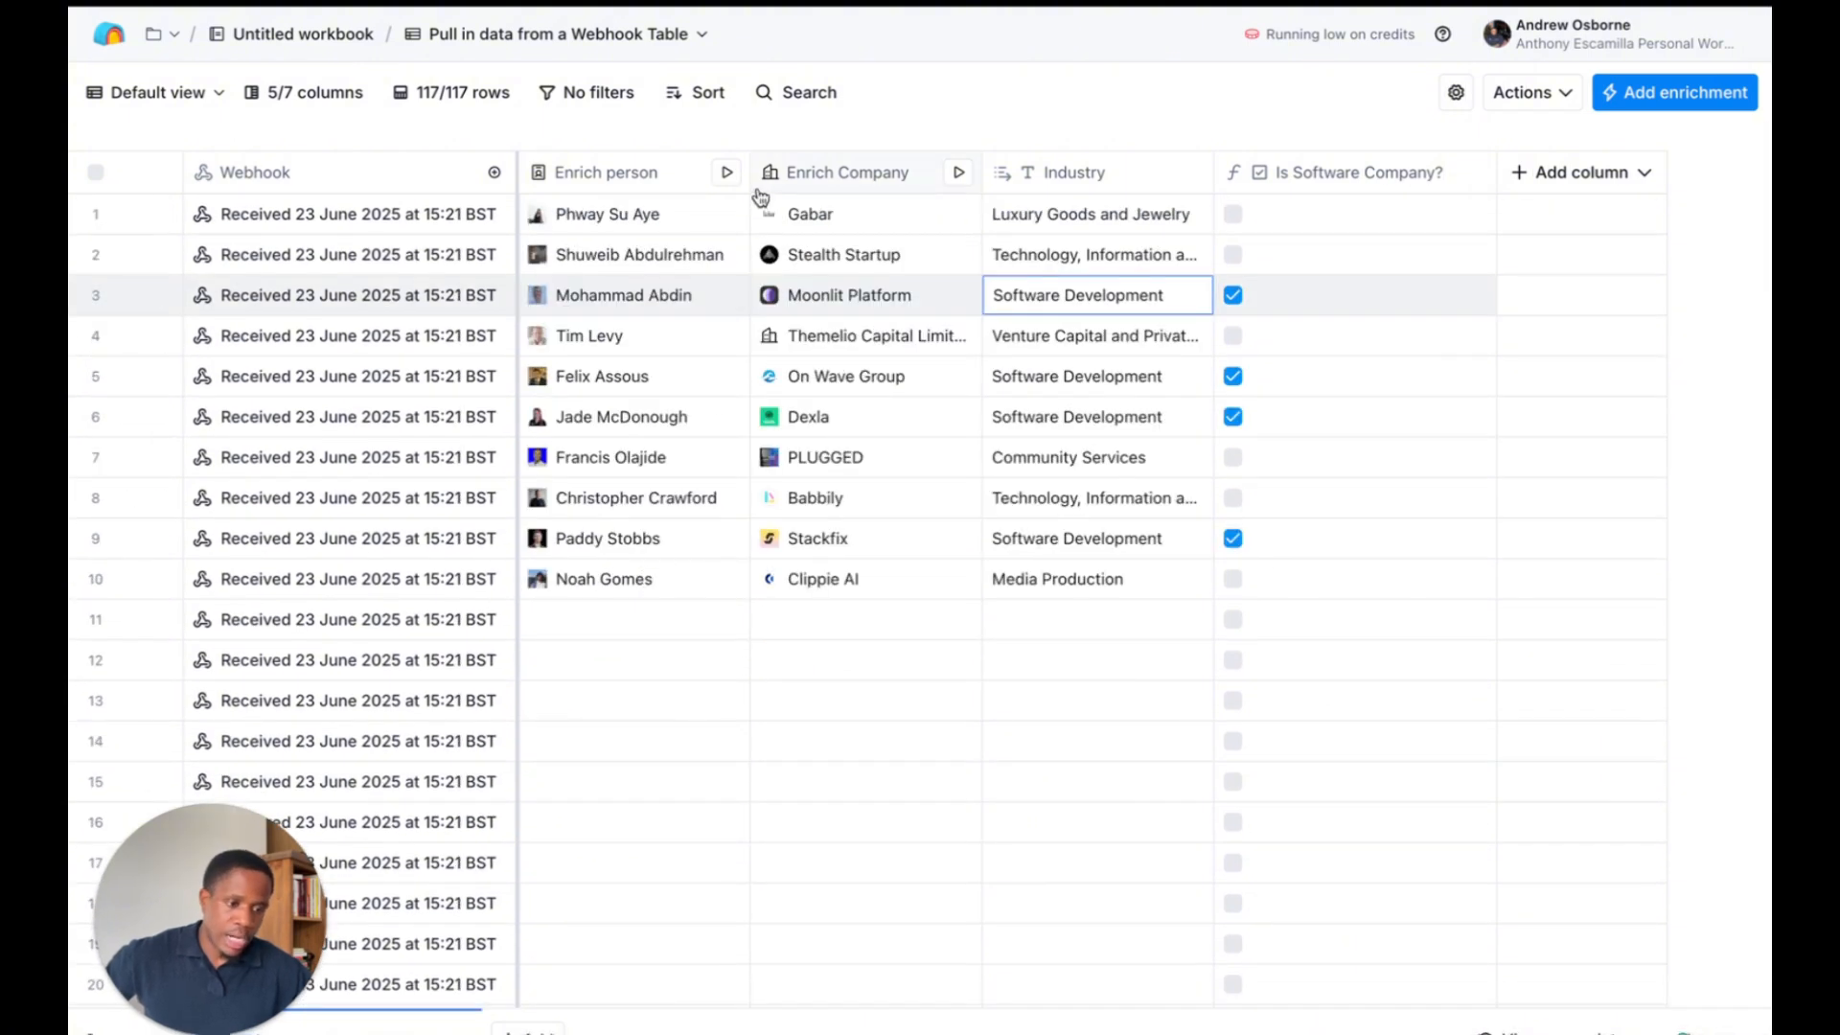
pyautogui.click(728, 173)
pyautogui.click(850, 261)
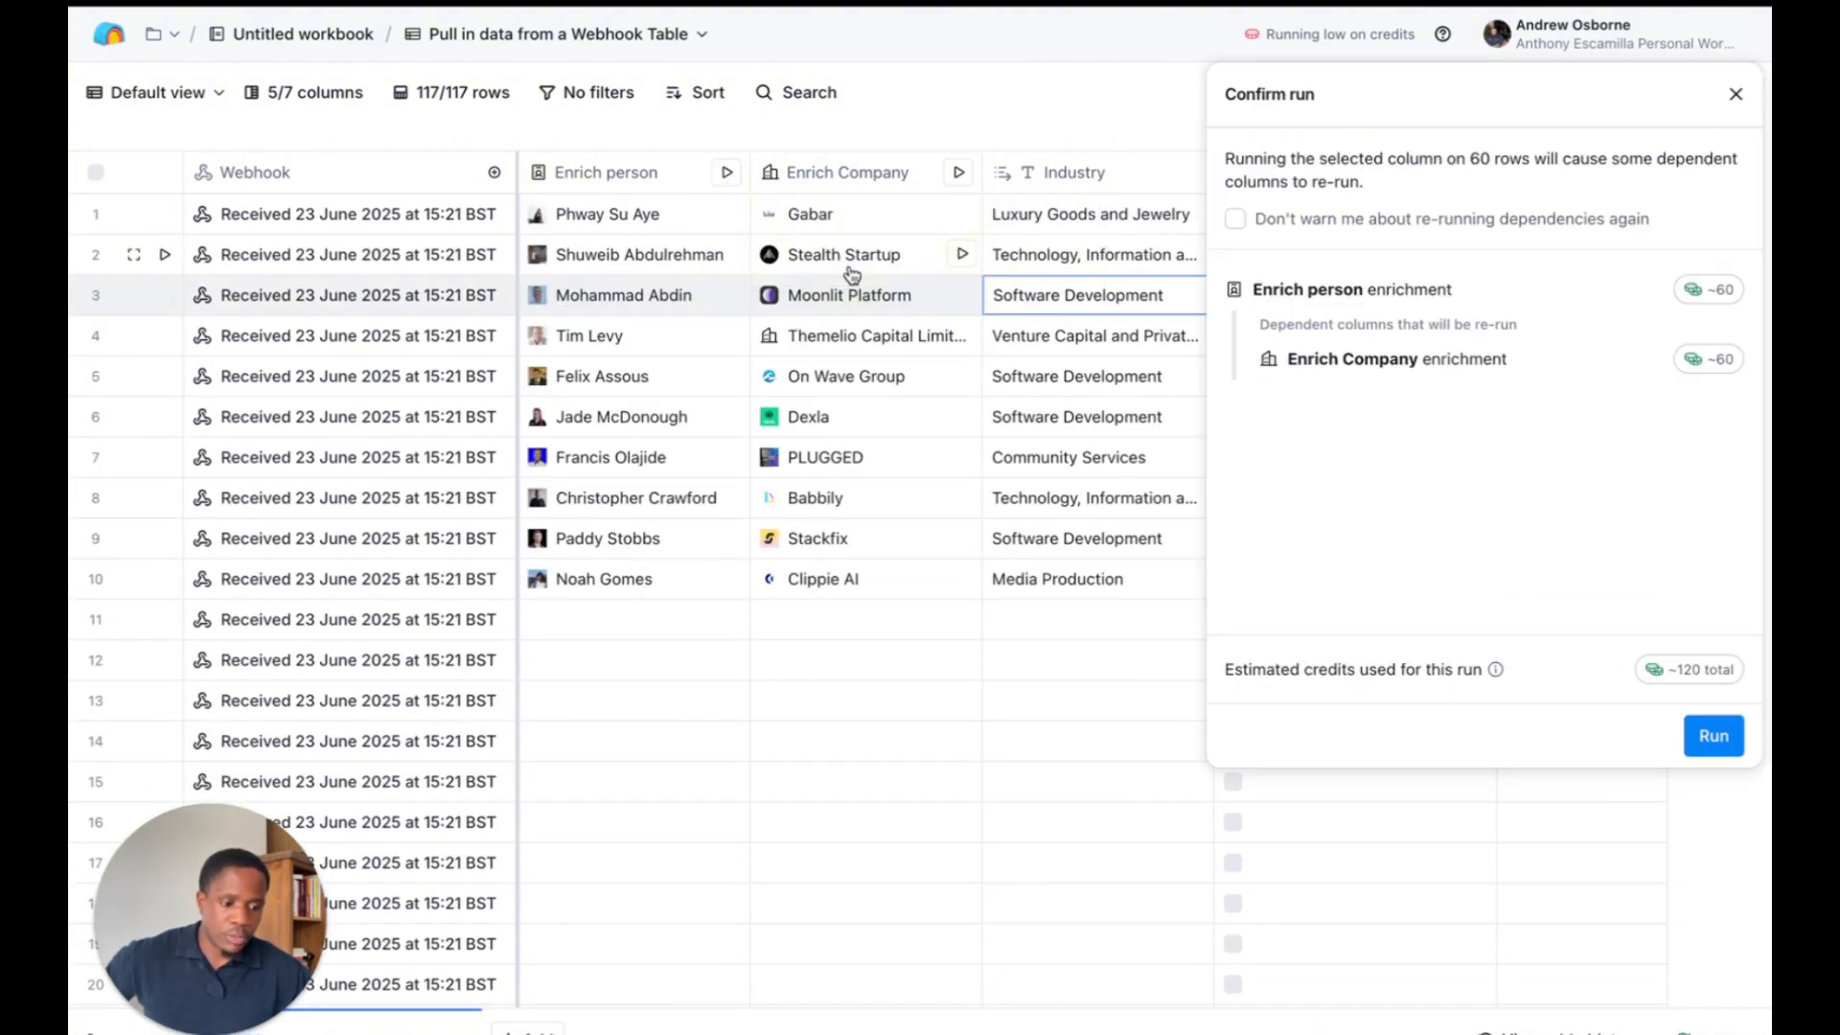
pyautogui.click(1710, 737)
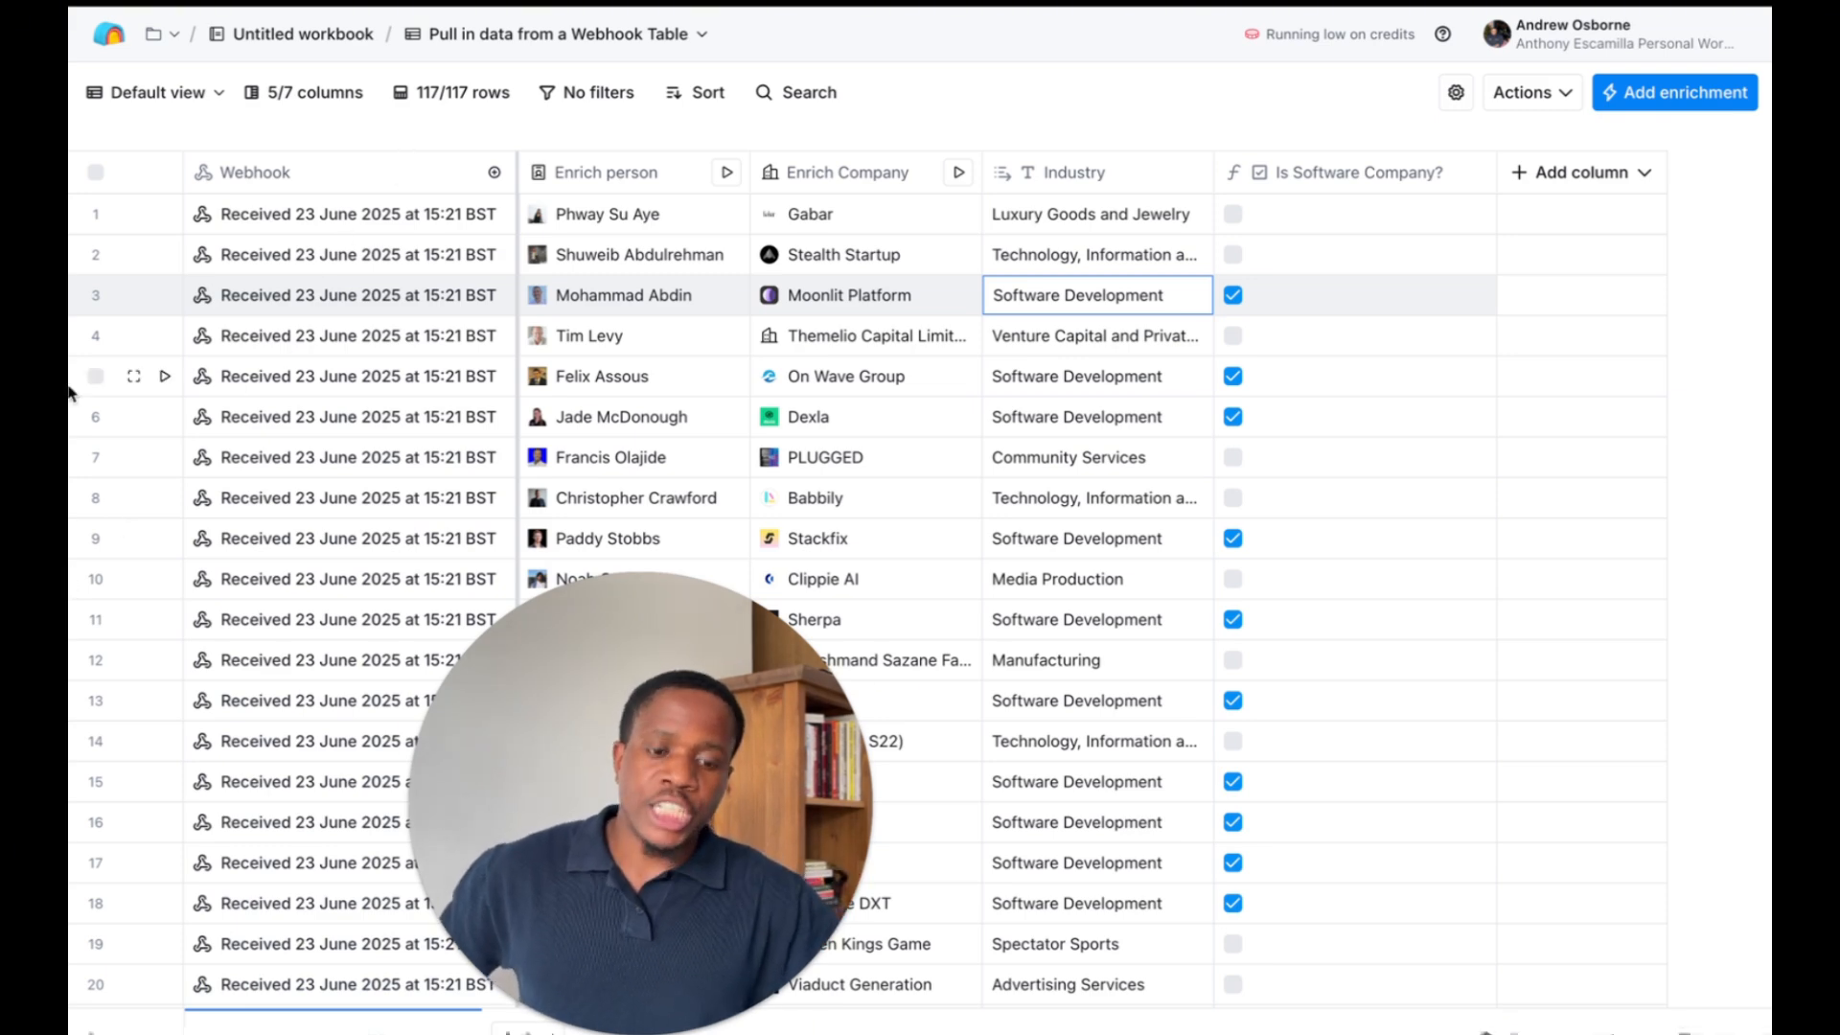
# Review the LinkedIn people search, the Unipile LinkedIn search documentation and the n8n workflow from trigger to Send To Clay Table, and return to Clay
pyautogui.moveTo(76, 369)
pyautogui.click(205, 365)
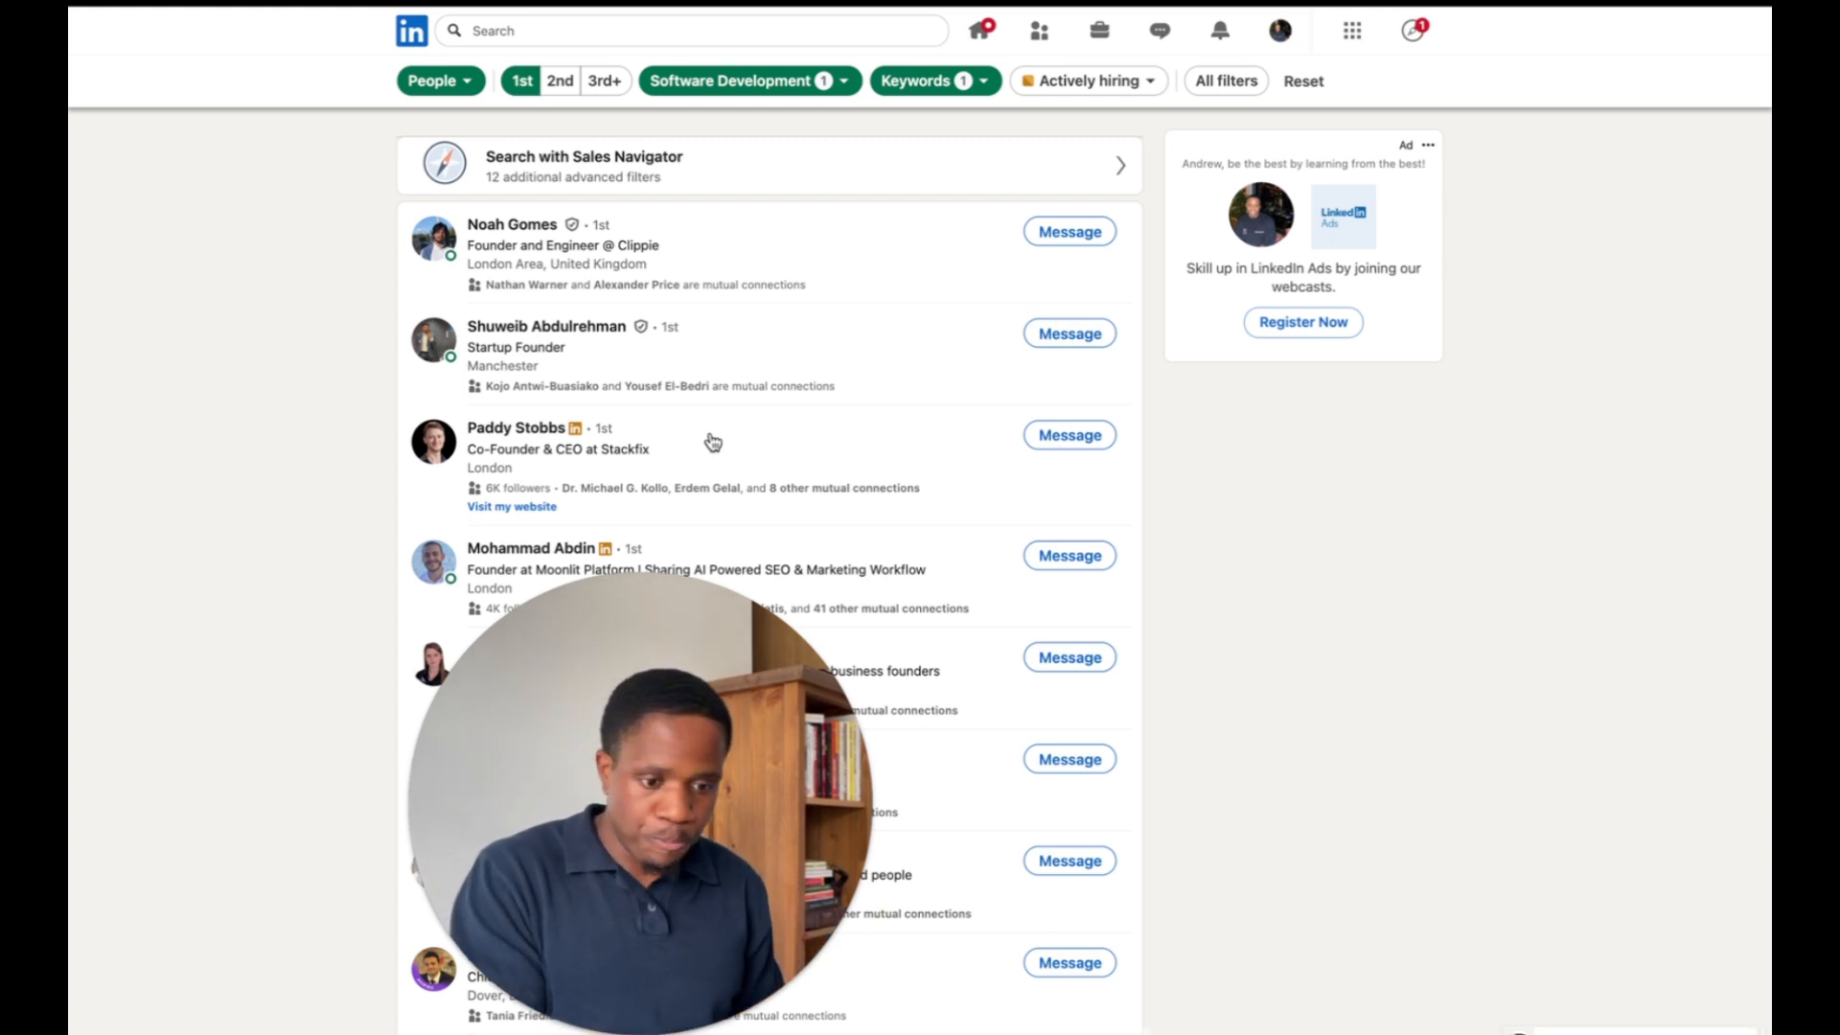
pyautogui.moveTo(72, 450)
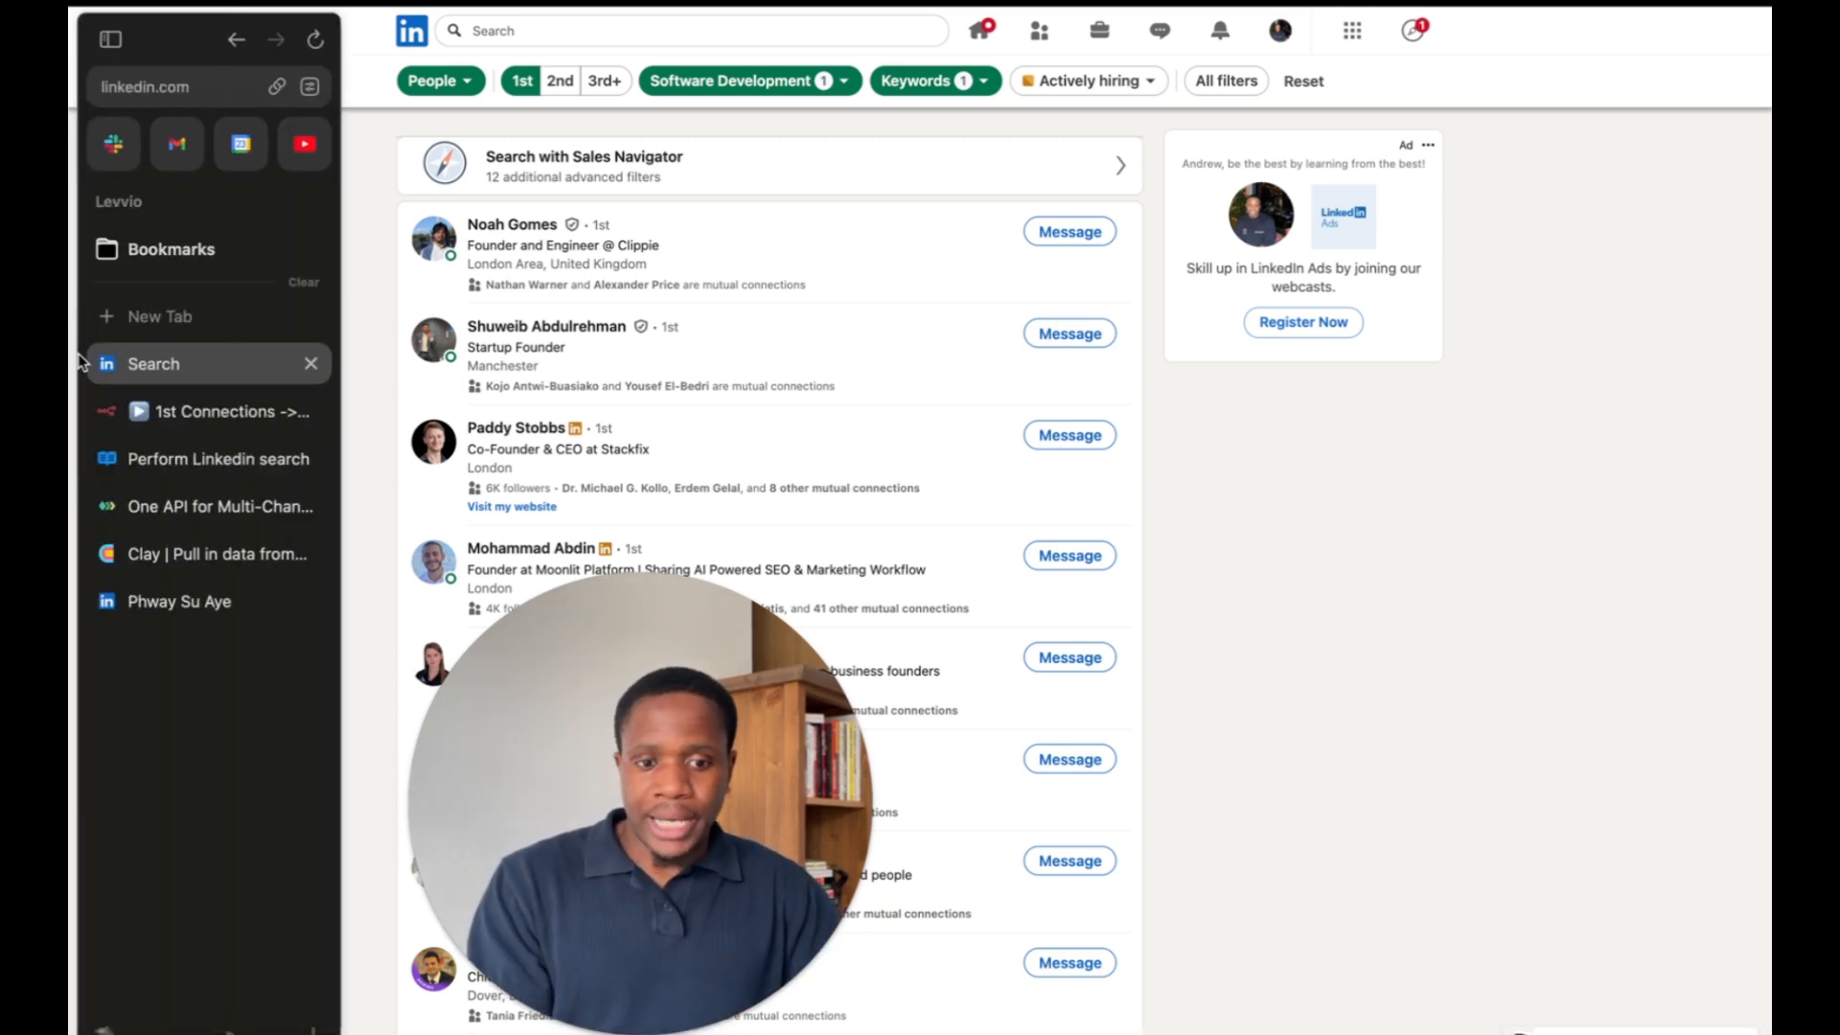
pyautogui.click(228, 468)
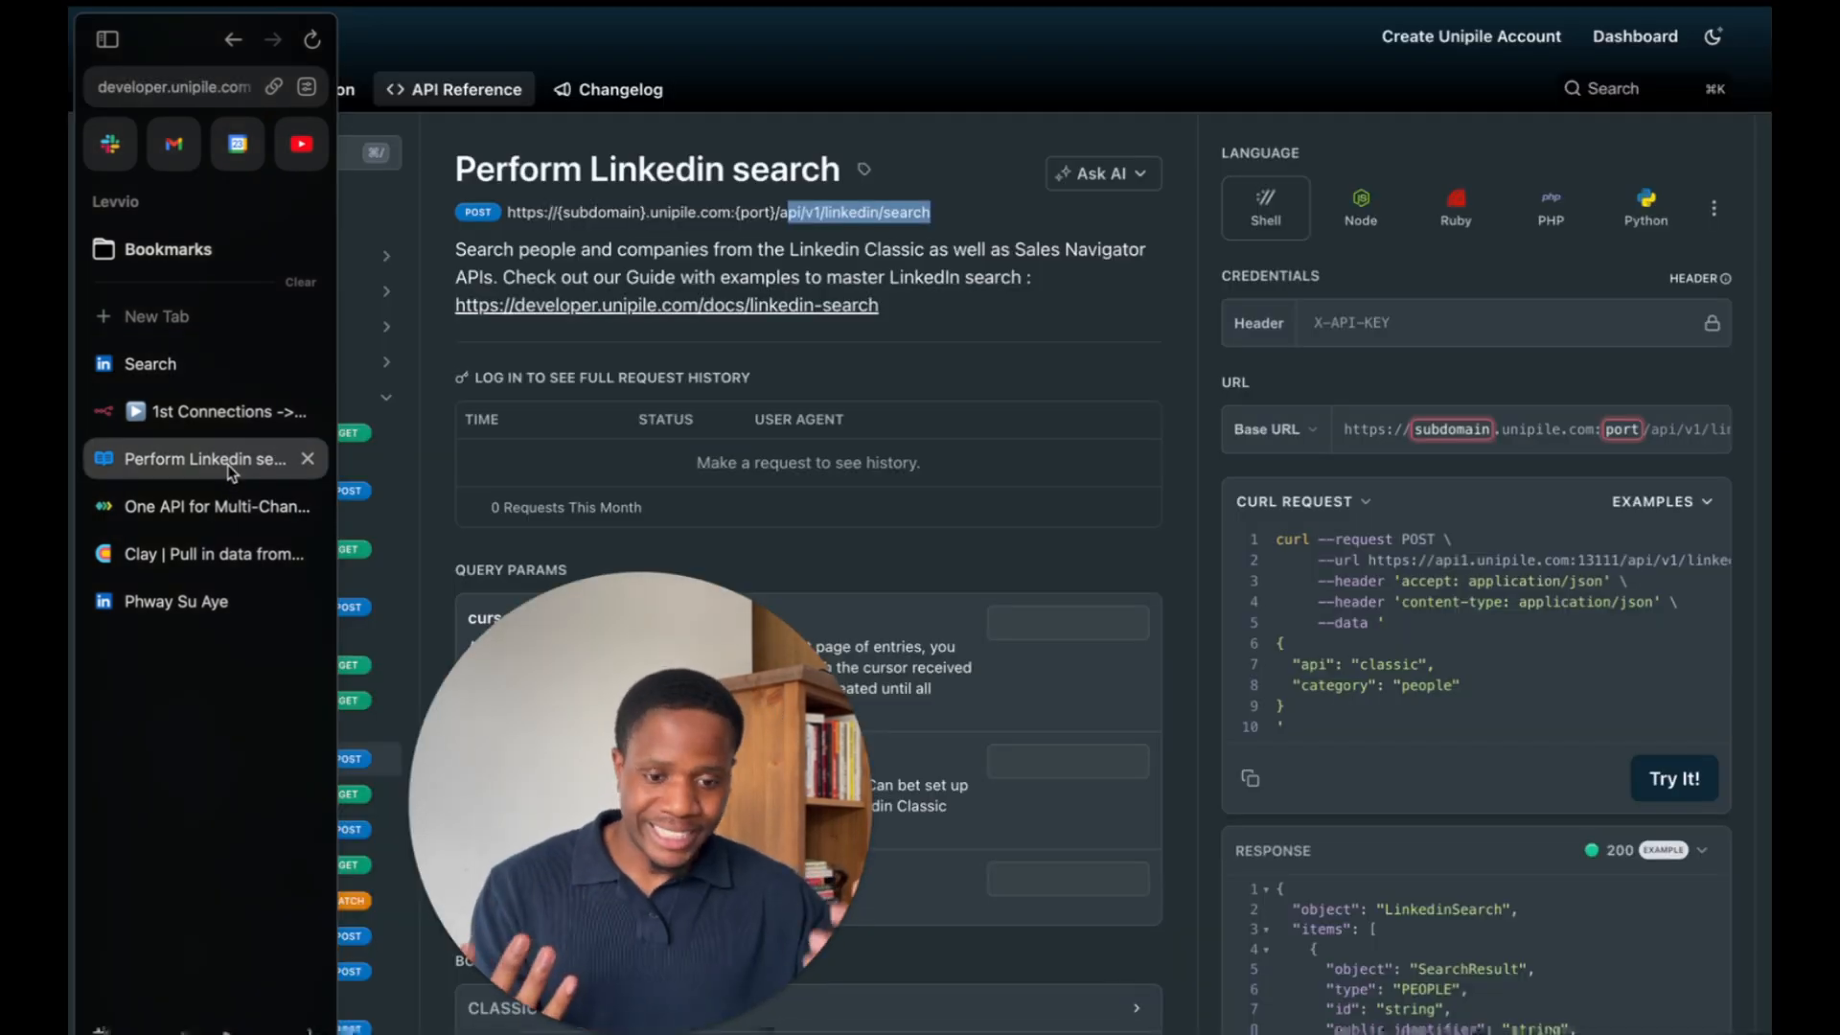
pyautogui.click(230, 411)
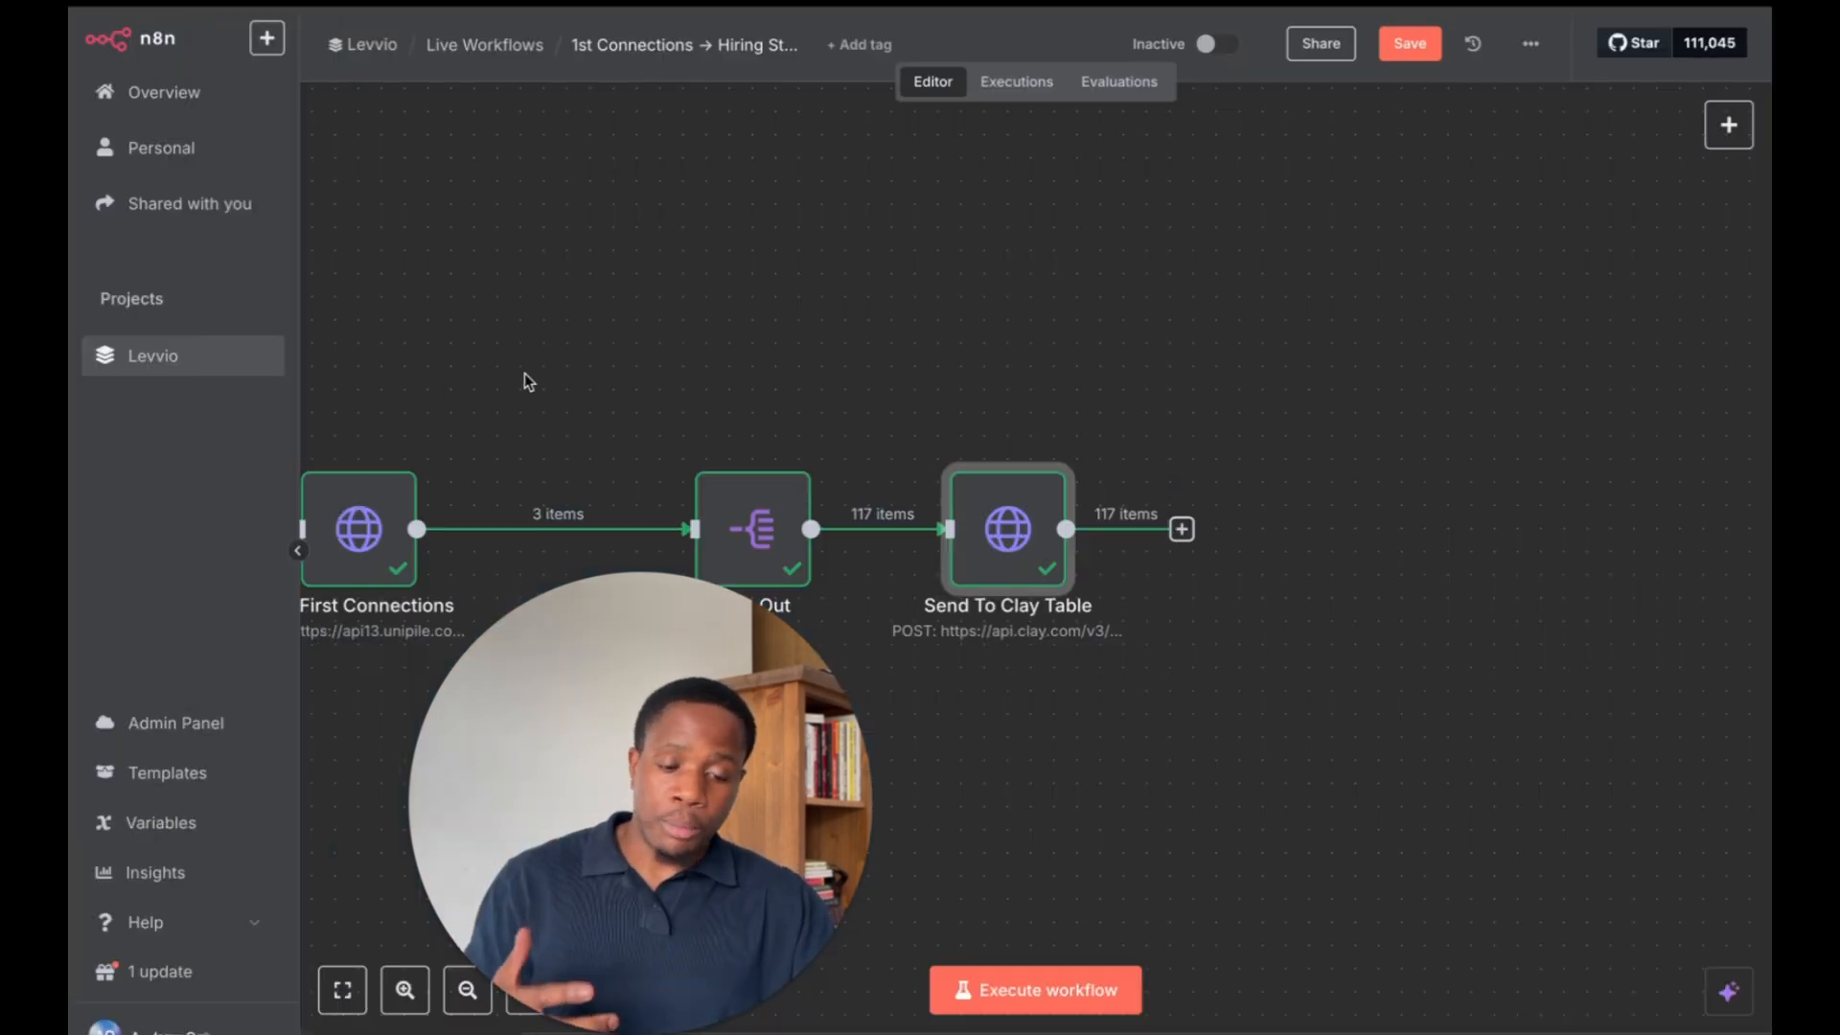
pyautogui.hscroll(-5, 525, 376)
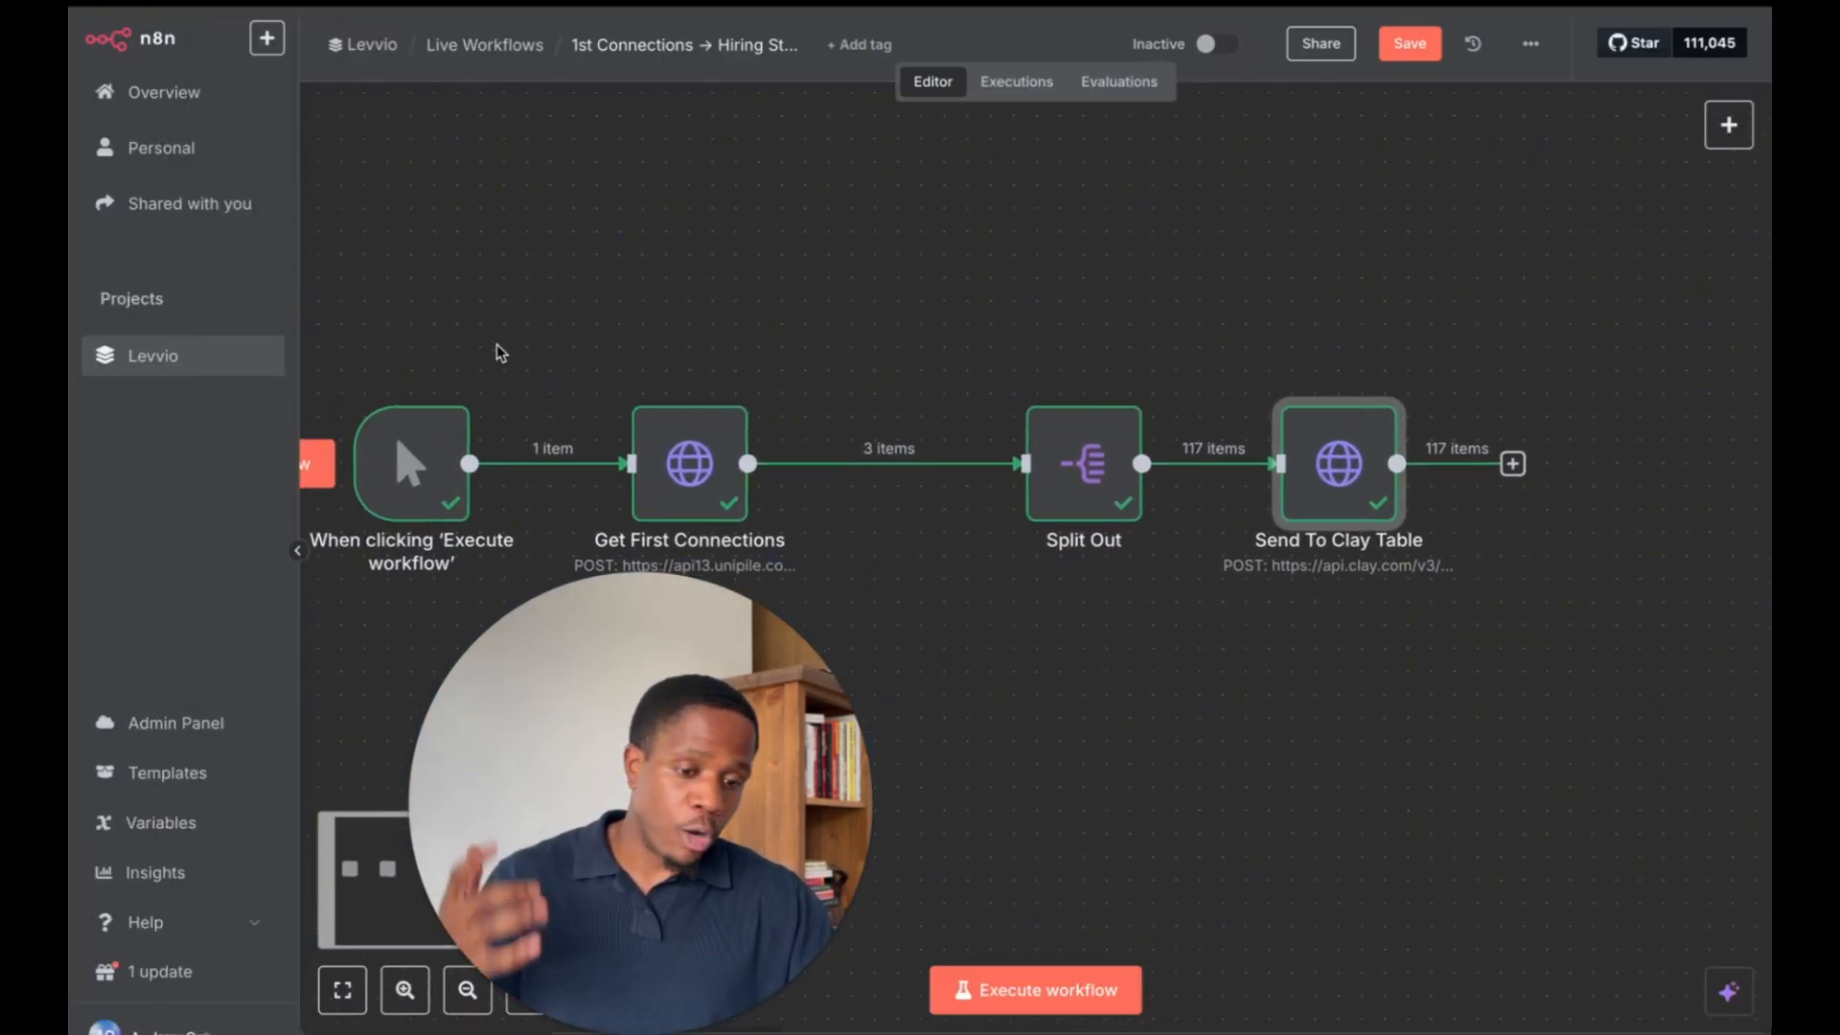
pyautogui.hscroll(-2, 496, 345)
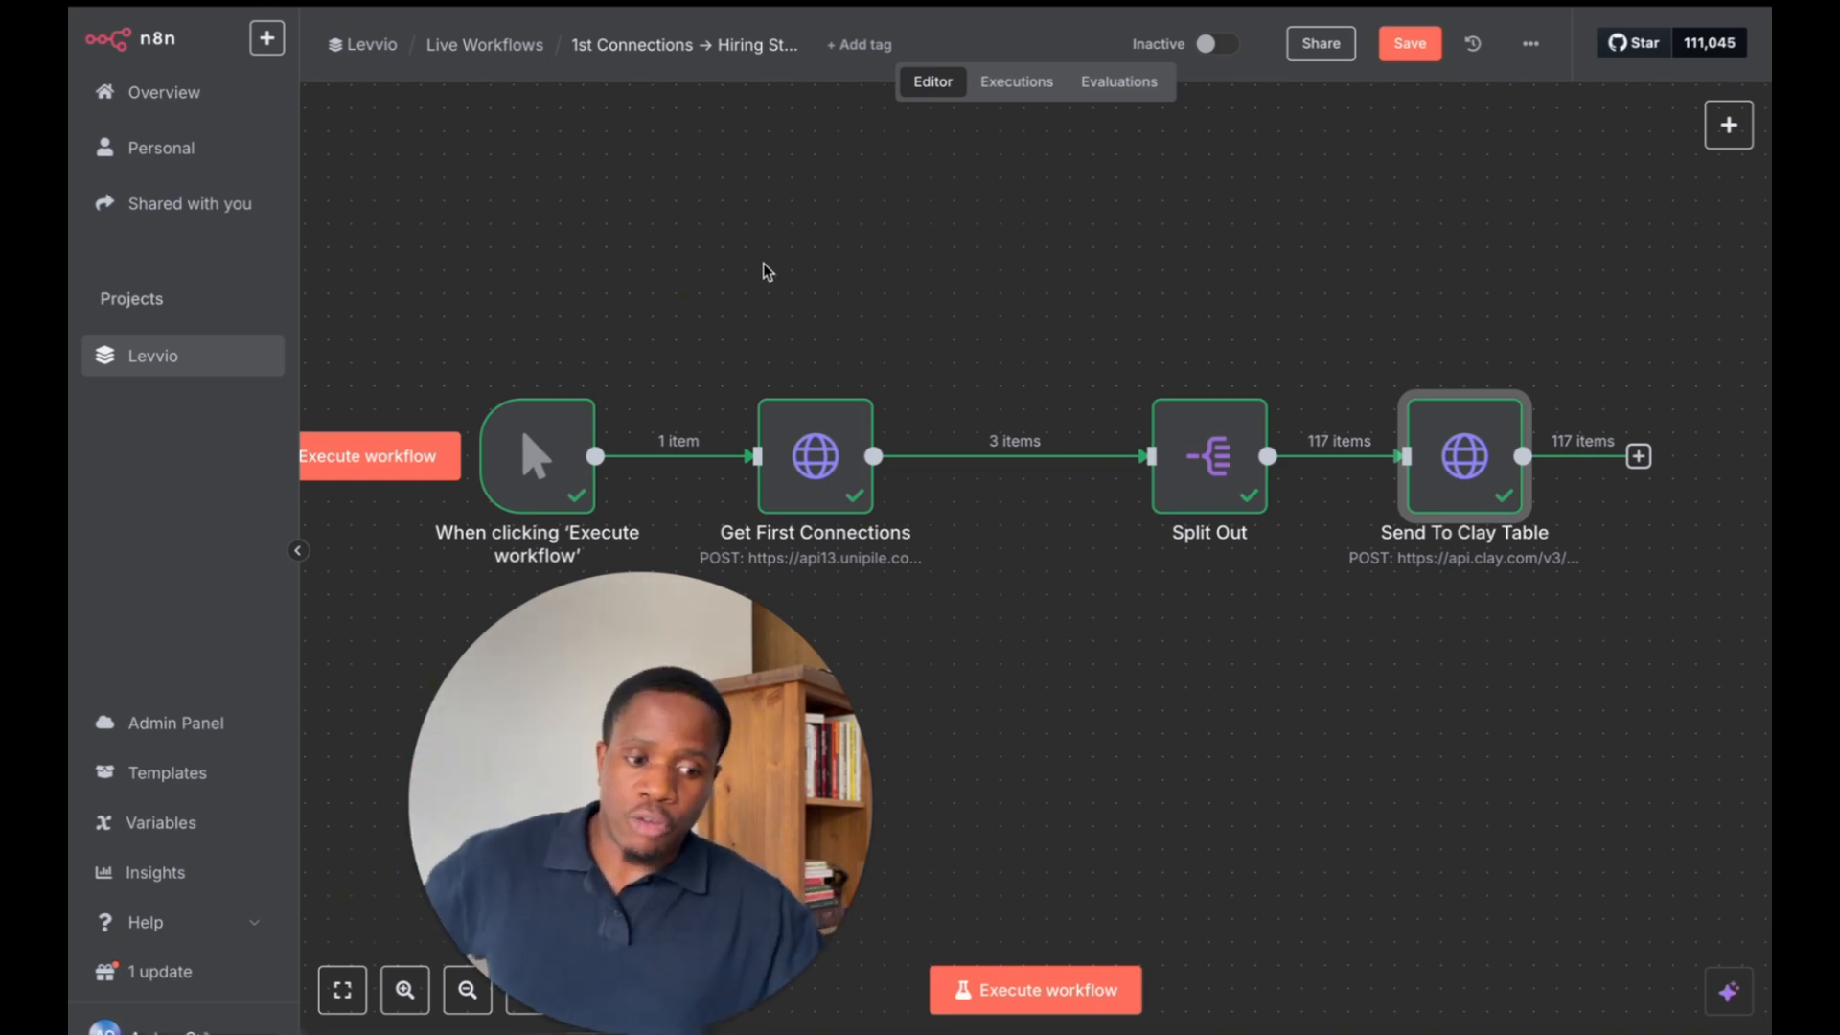
pyautogui.hscroll(2, 1009, 290)
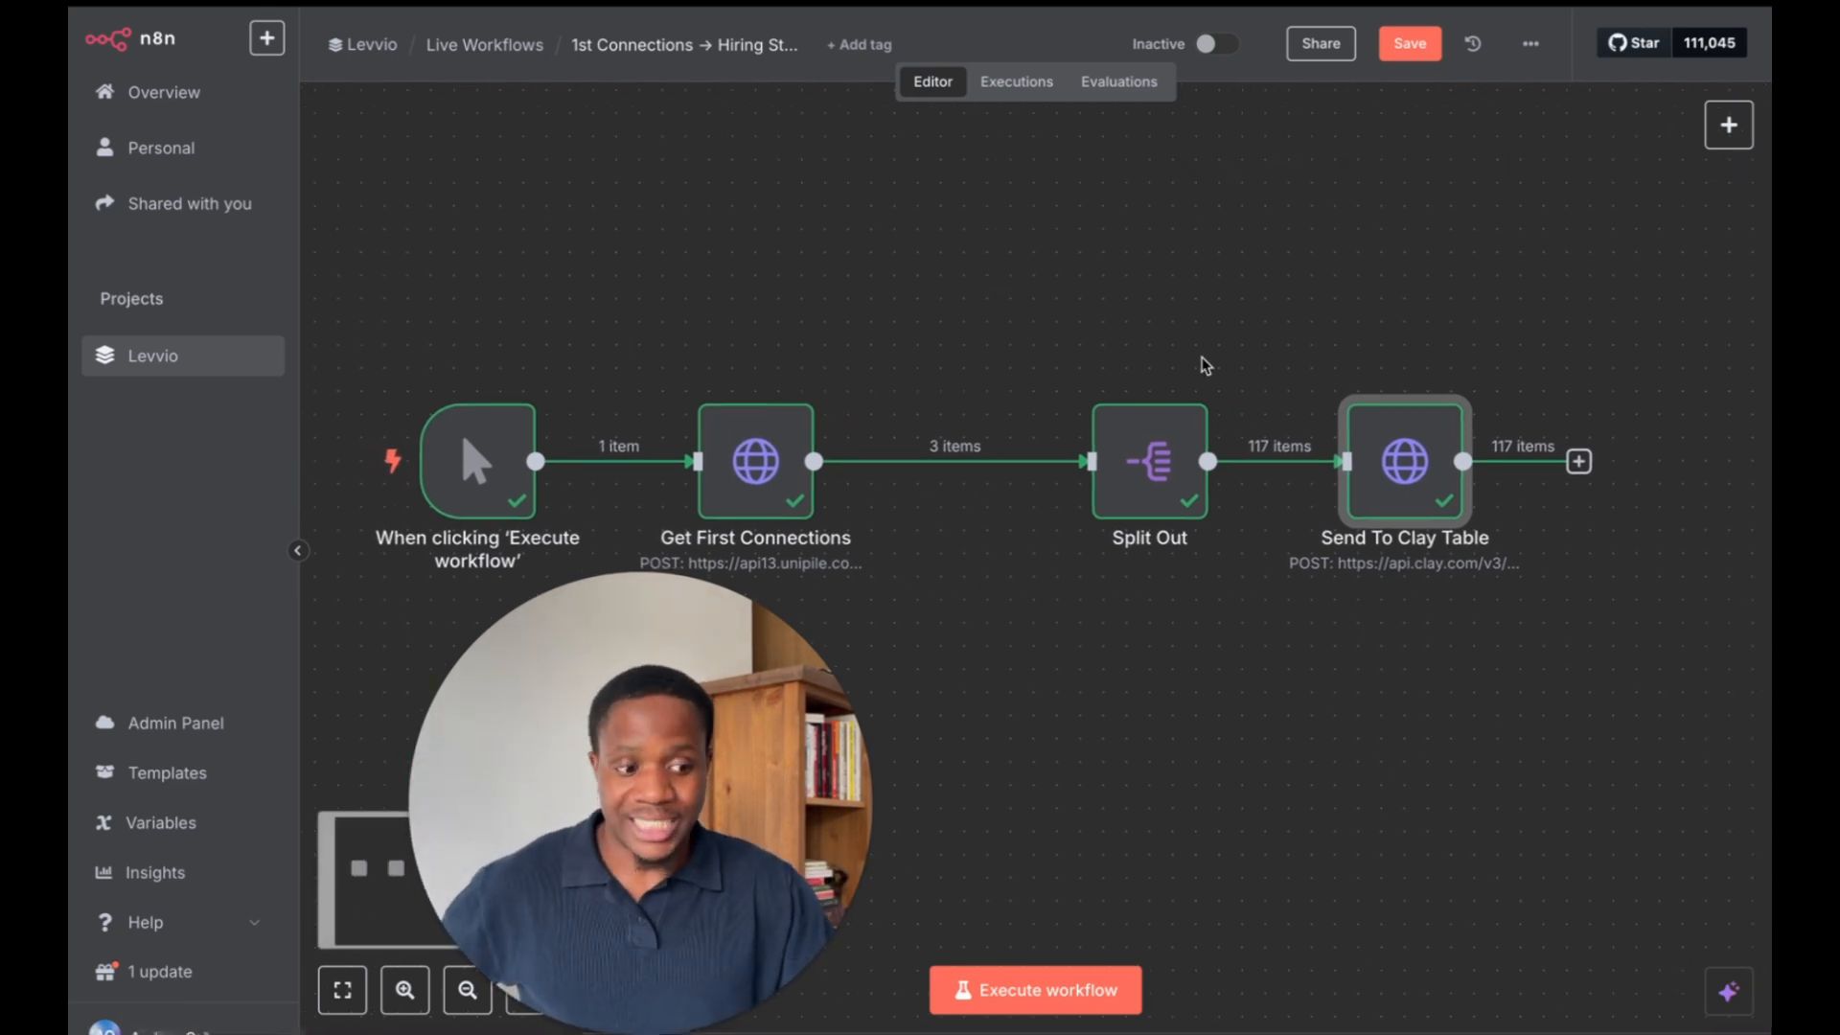
pyautogui.moveTo(69, 434)
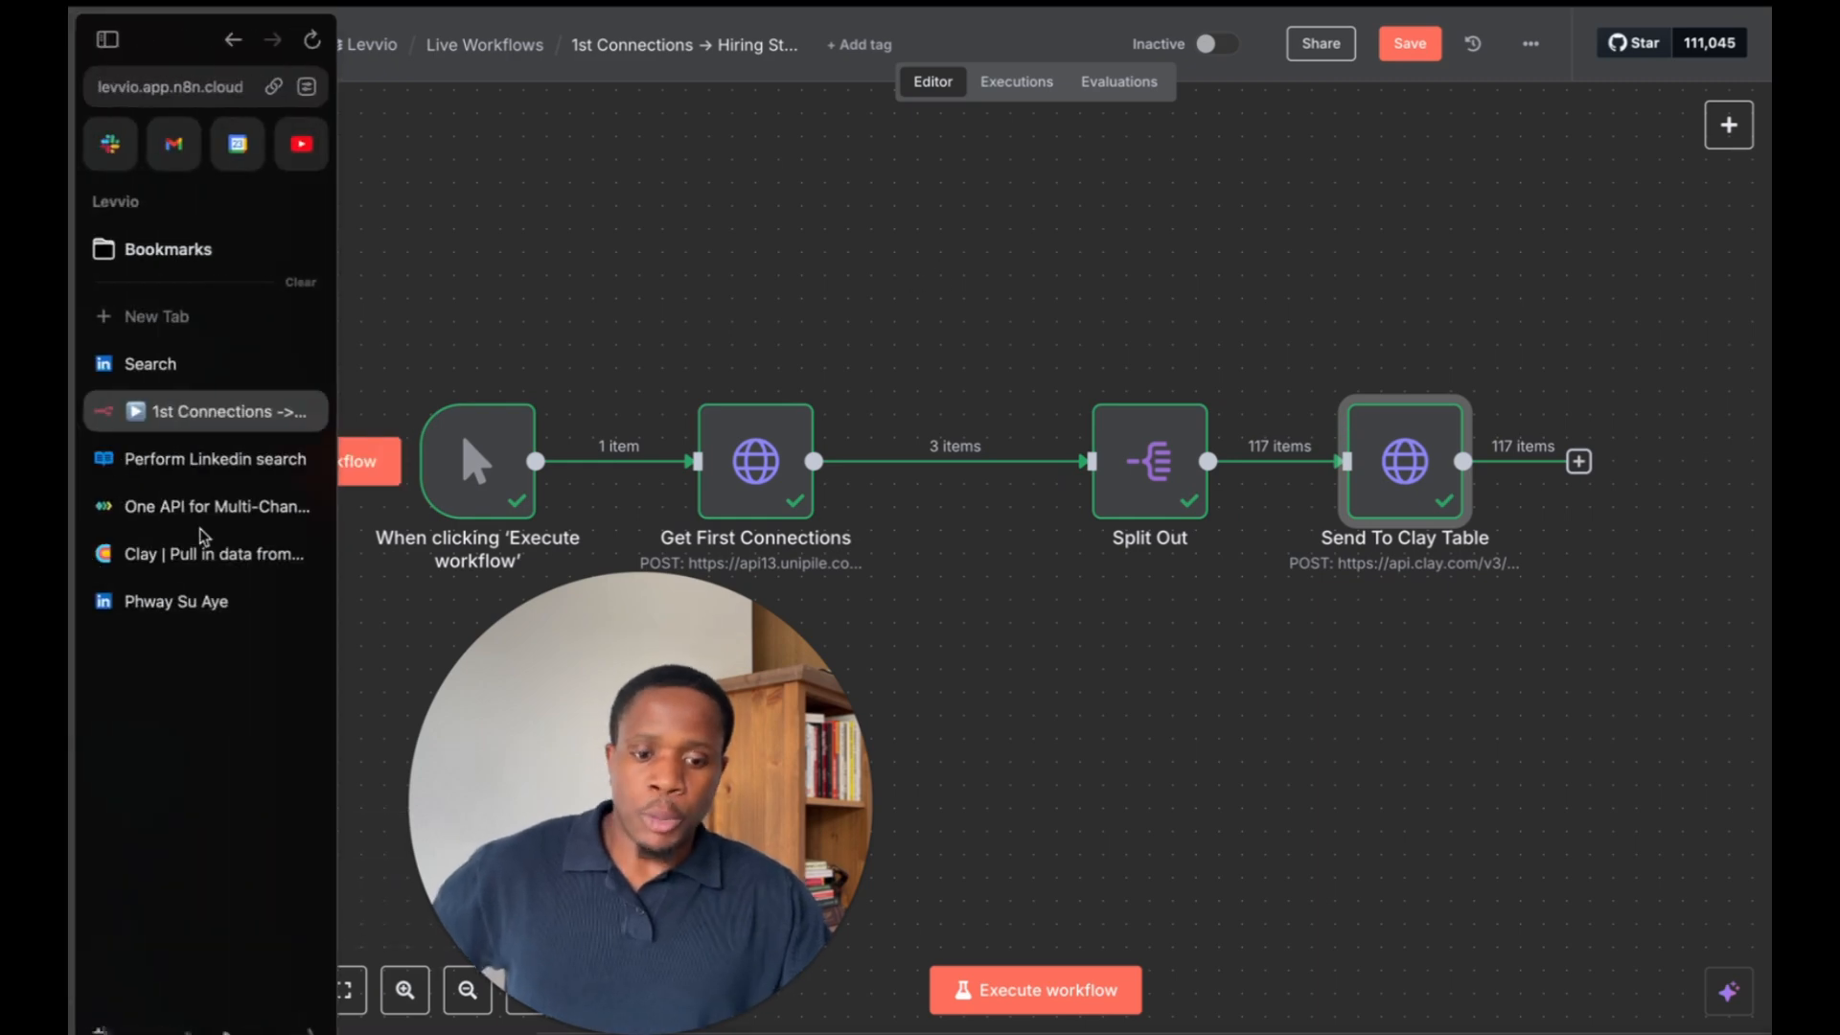
pyautogui.click(239, 546)
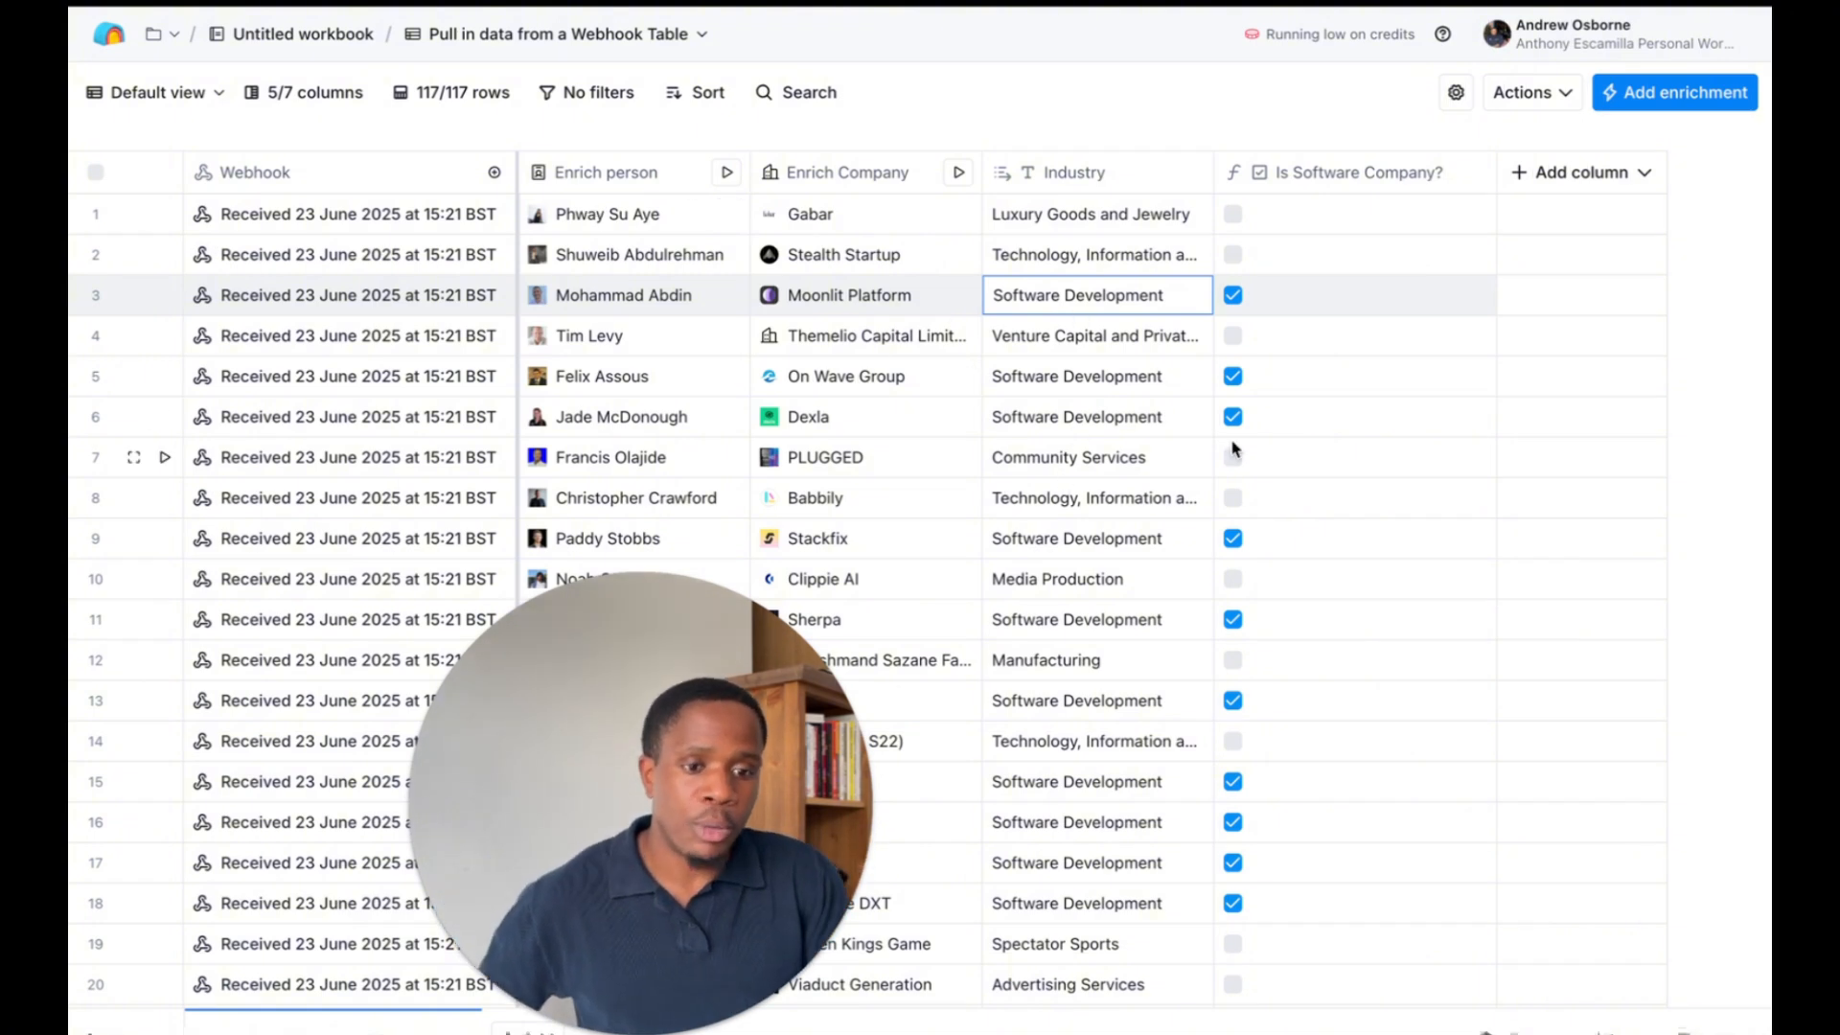
# Filter the table to rows where Is Software Company? is checked, and look through the filtered rows
pyautogui.scroll(-10, 1227, 451)
pyautogui.scroll(-20, 1232, 448)
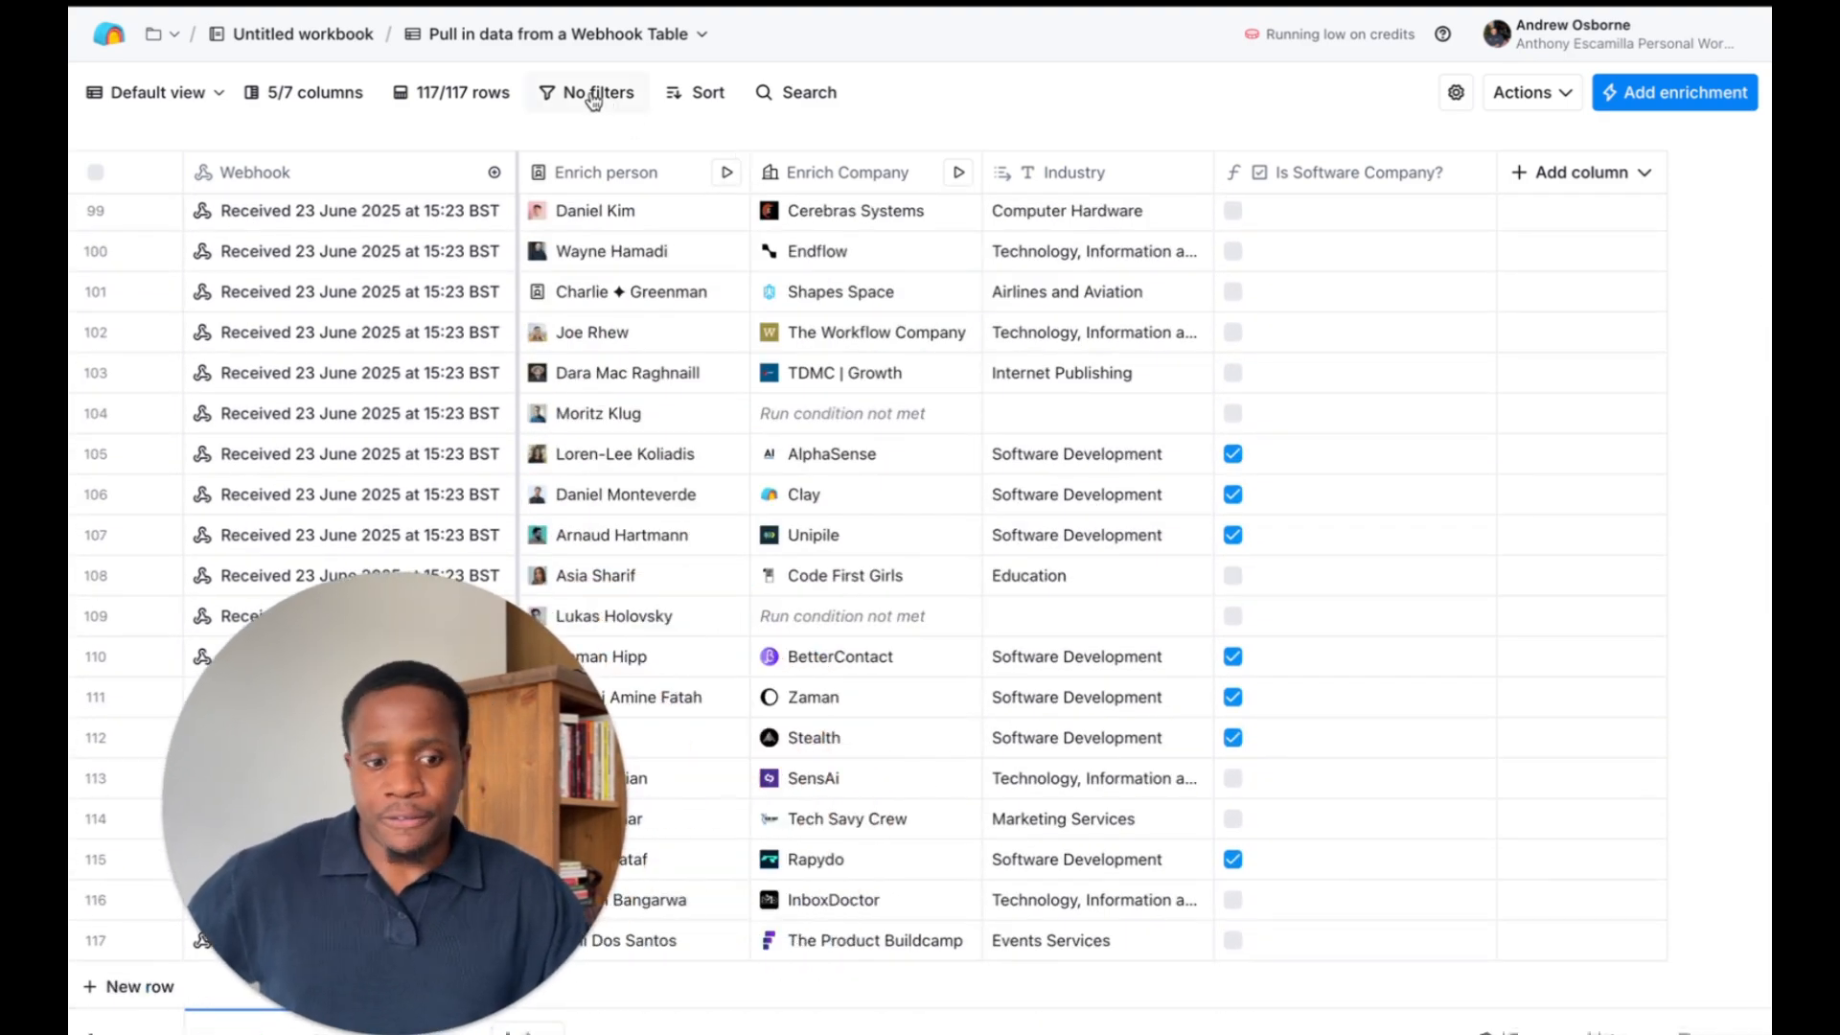
pyautogui.click(602, 93)
pyautogui.click(614, 151)
pyautogui.click(671, 419)
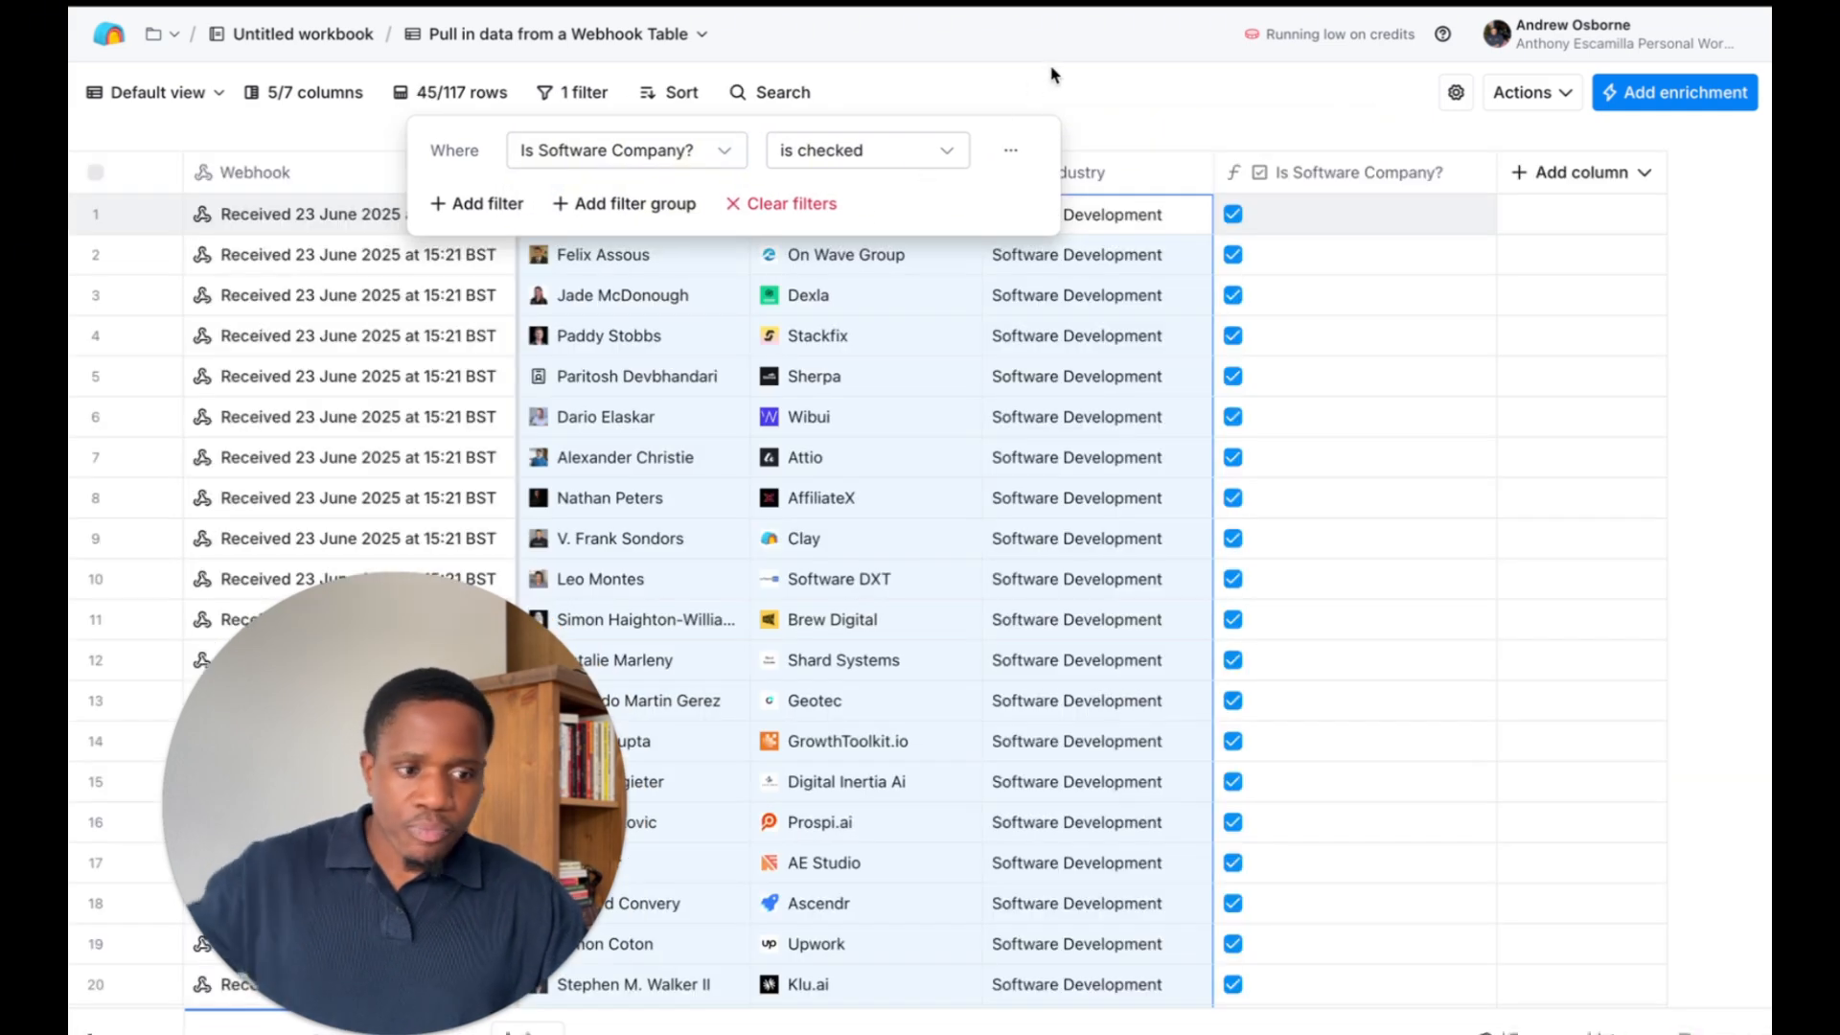
pyautogui.click(1051, 73)
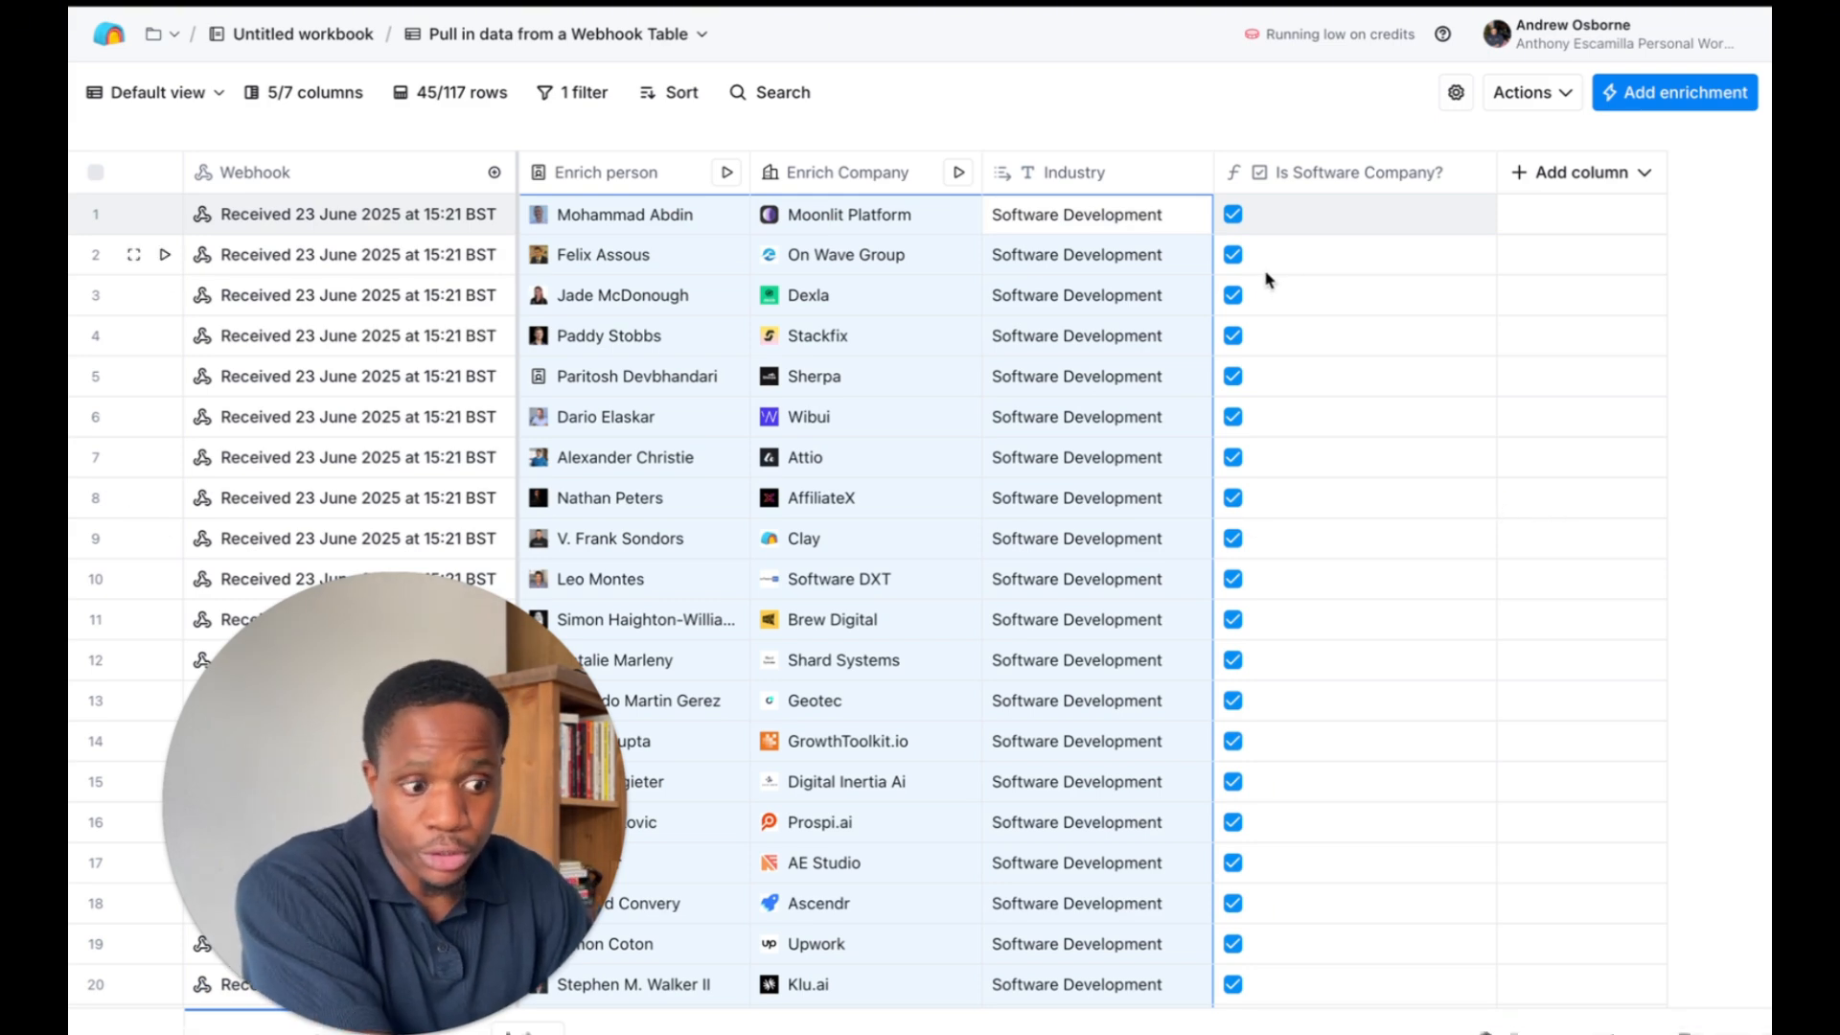
pyautogui.scroll(-3, 937, 570)
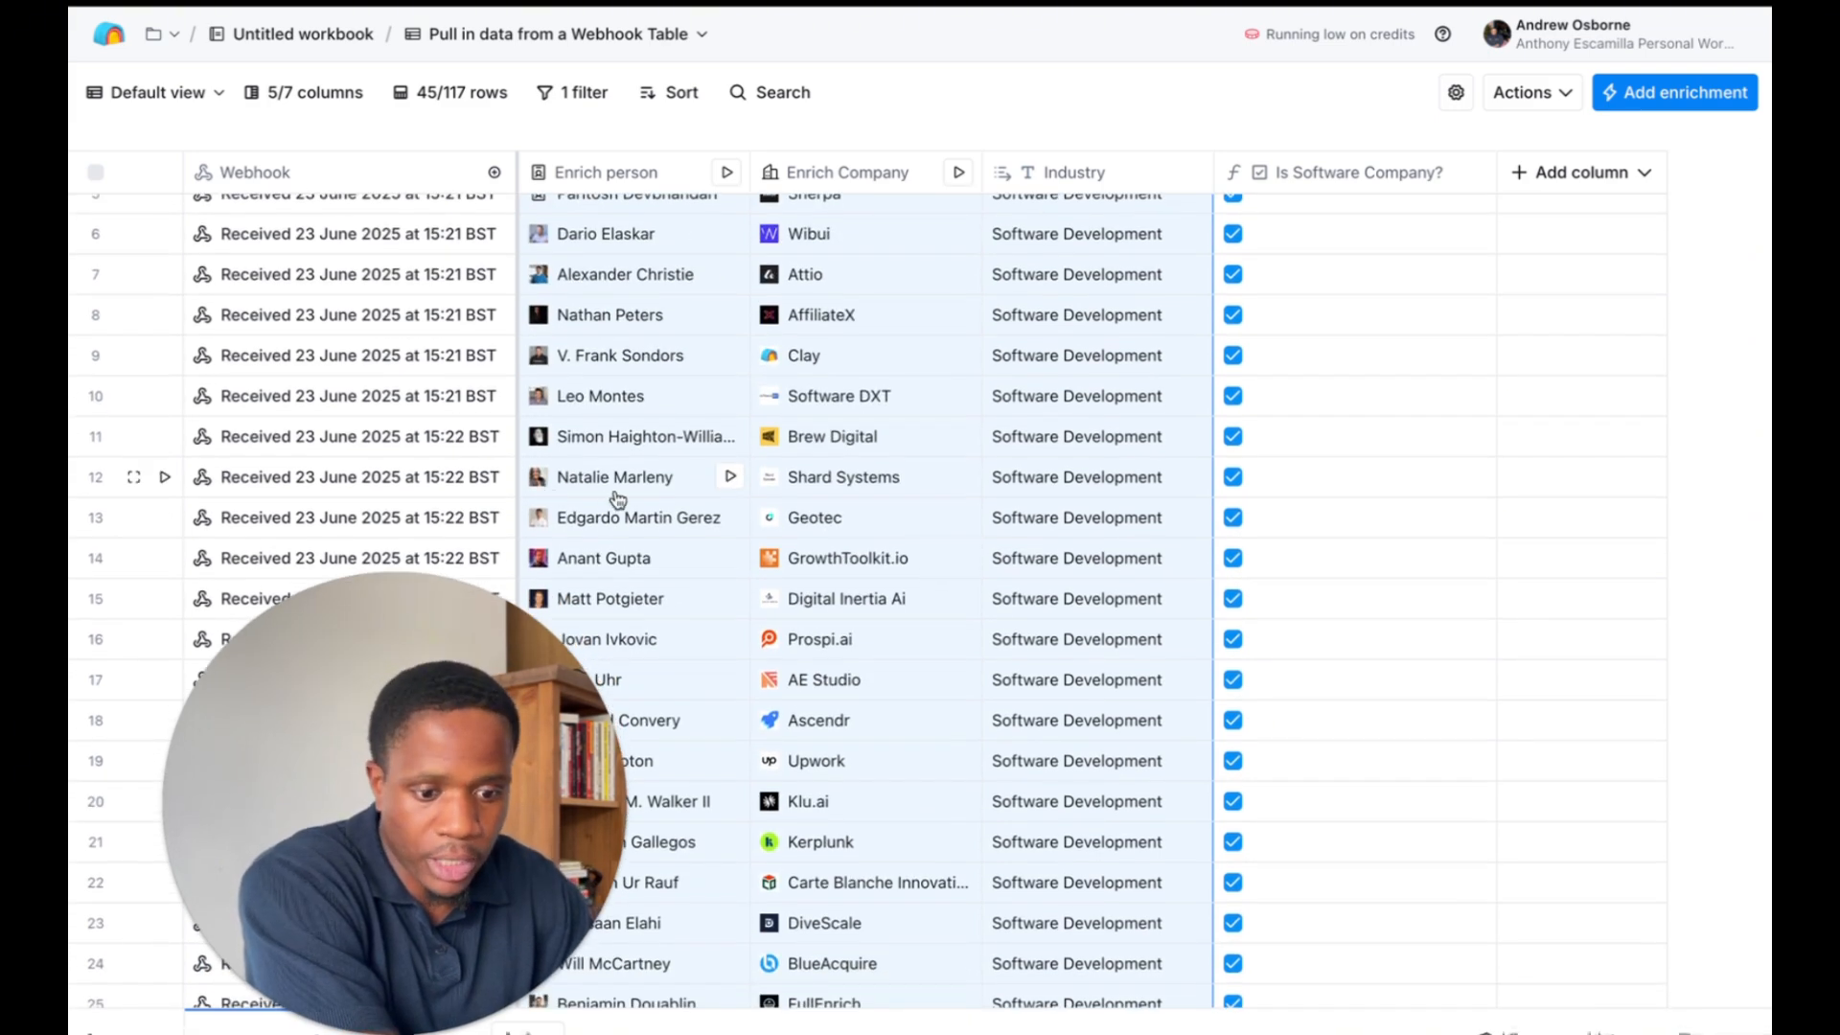
pyautogui.scroll(3, 776, 374)
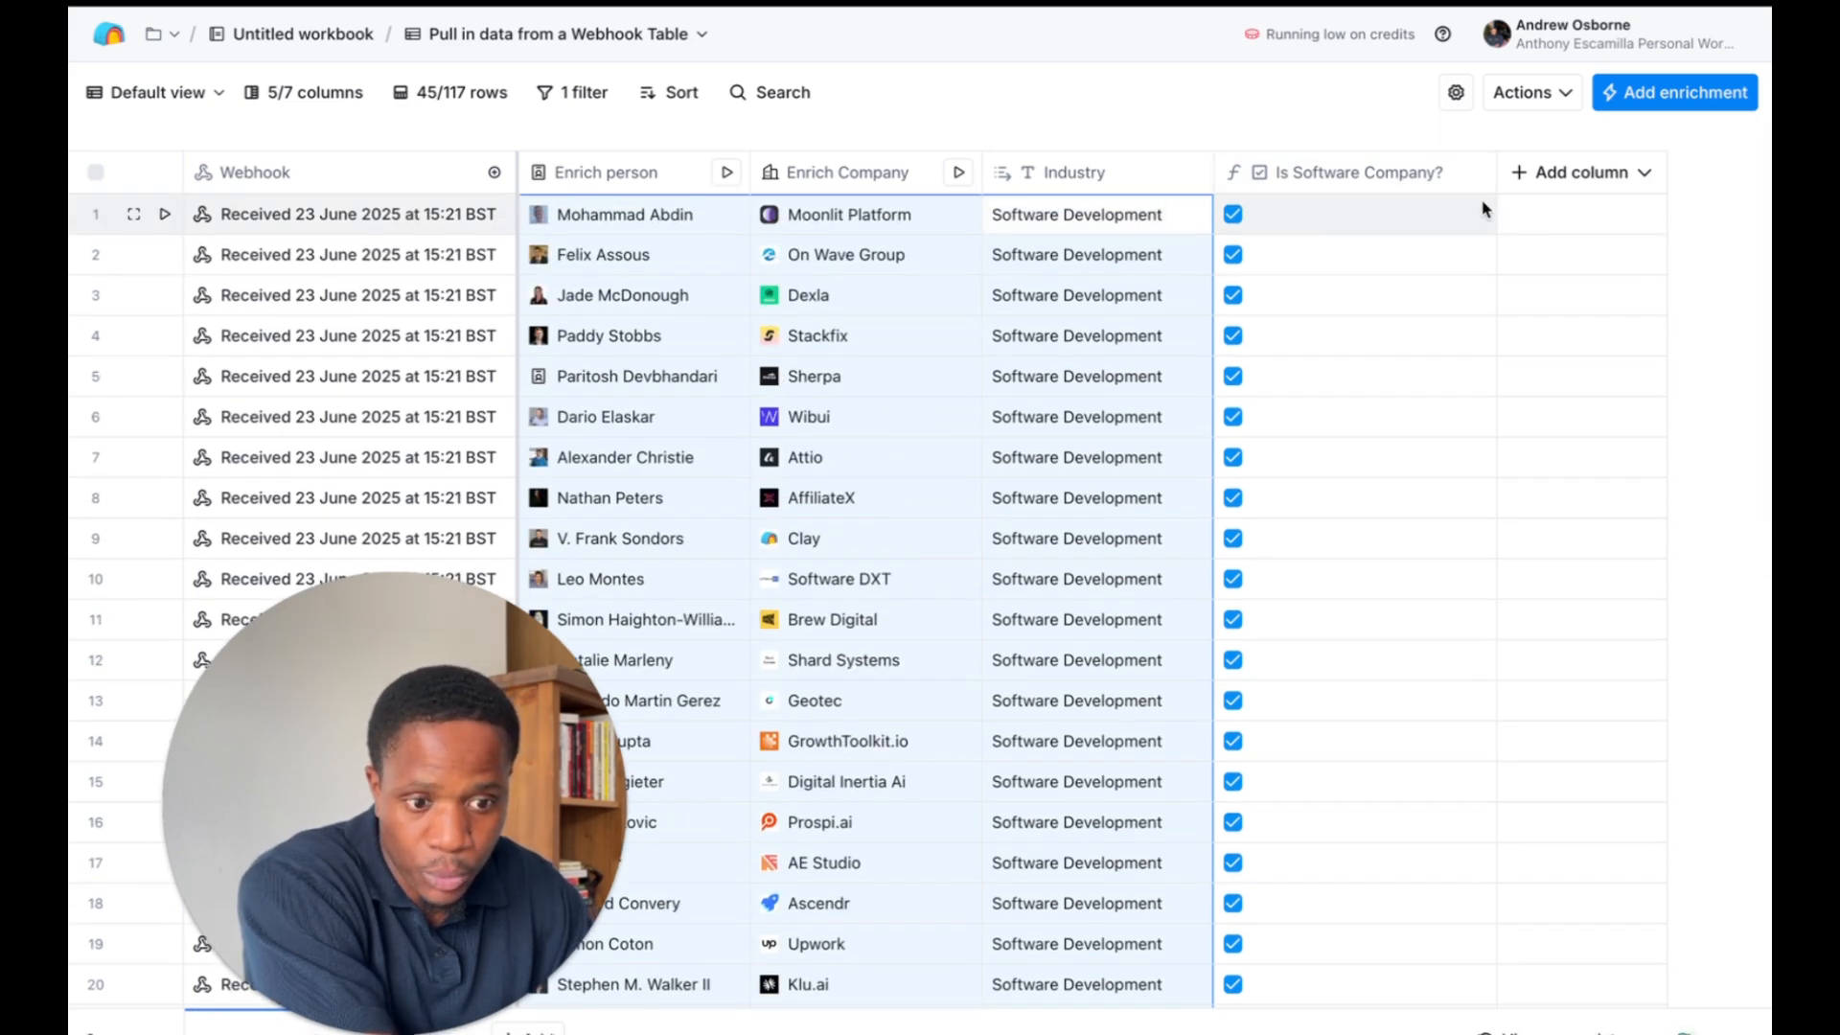
# Start creating a new table in the workbook with Find jobs as its source
pyautogui.click(1538, 92)
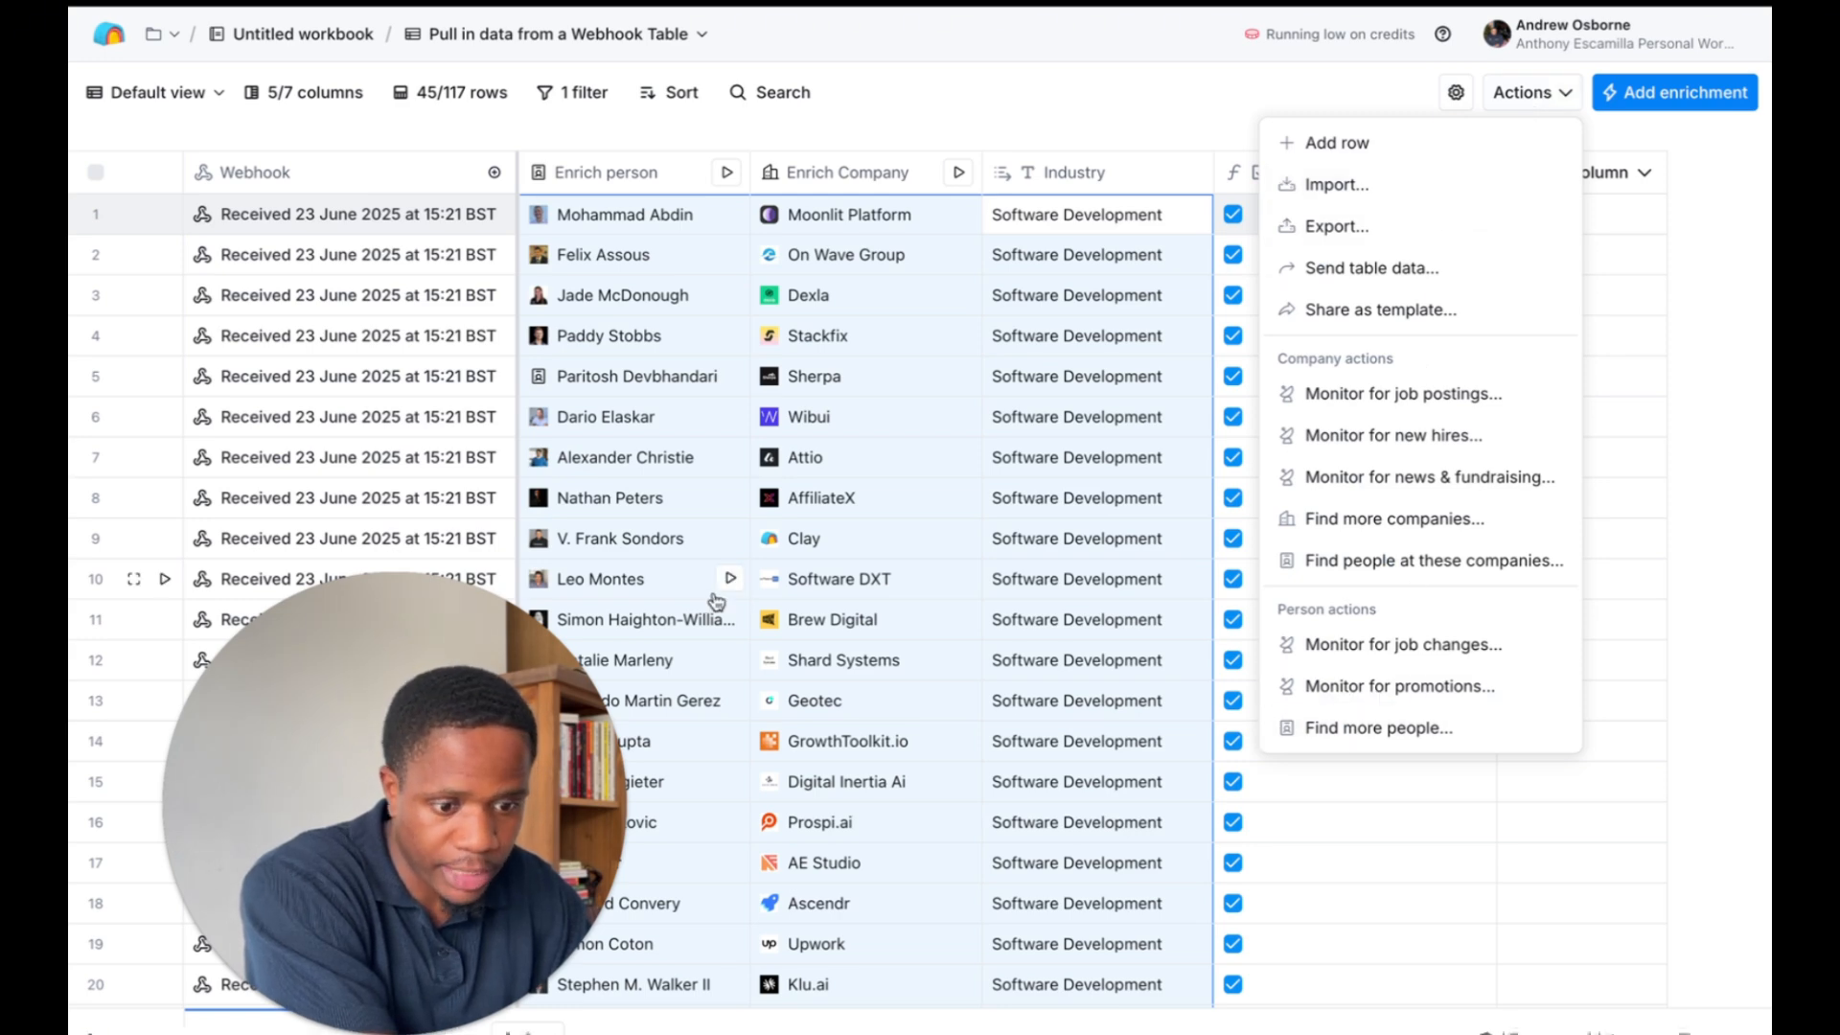
pyautogui.click(1053, 58)
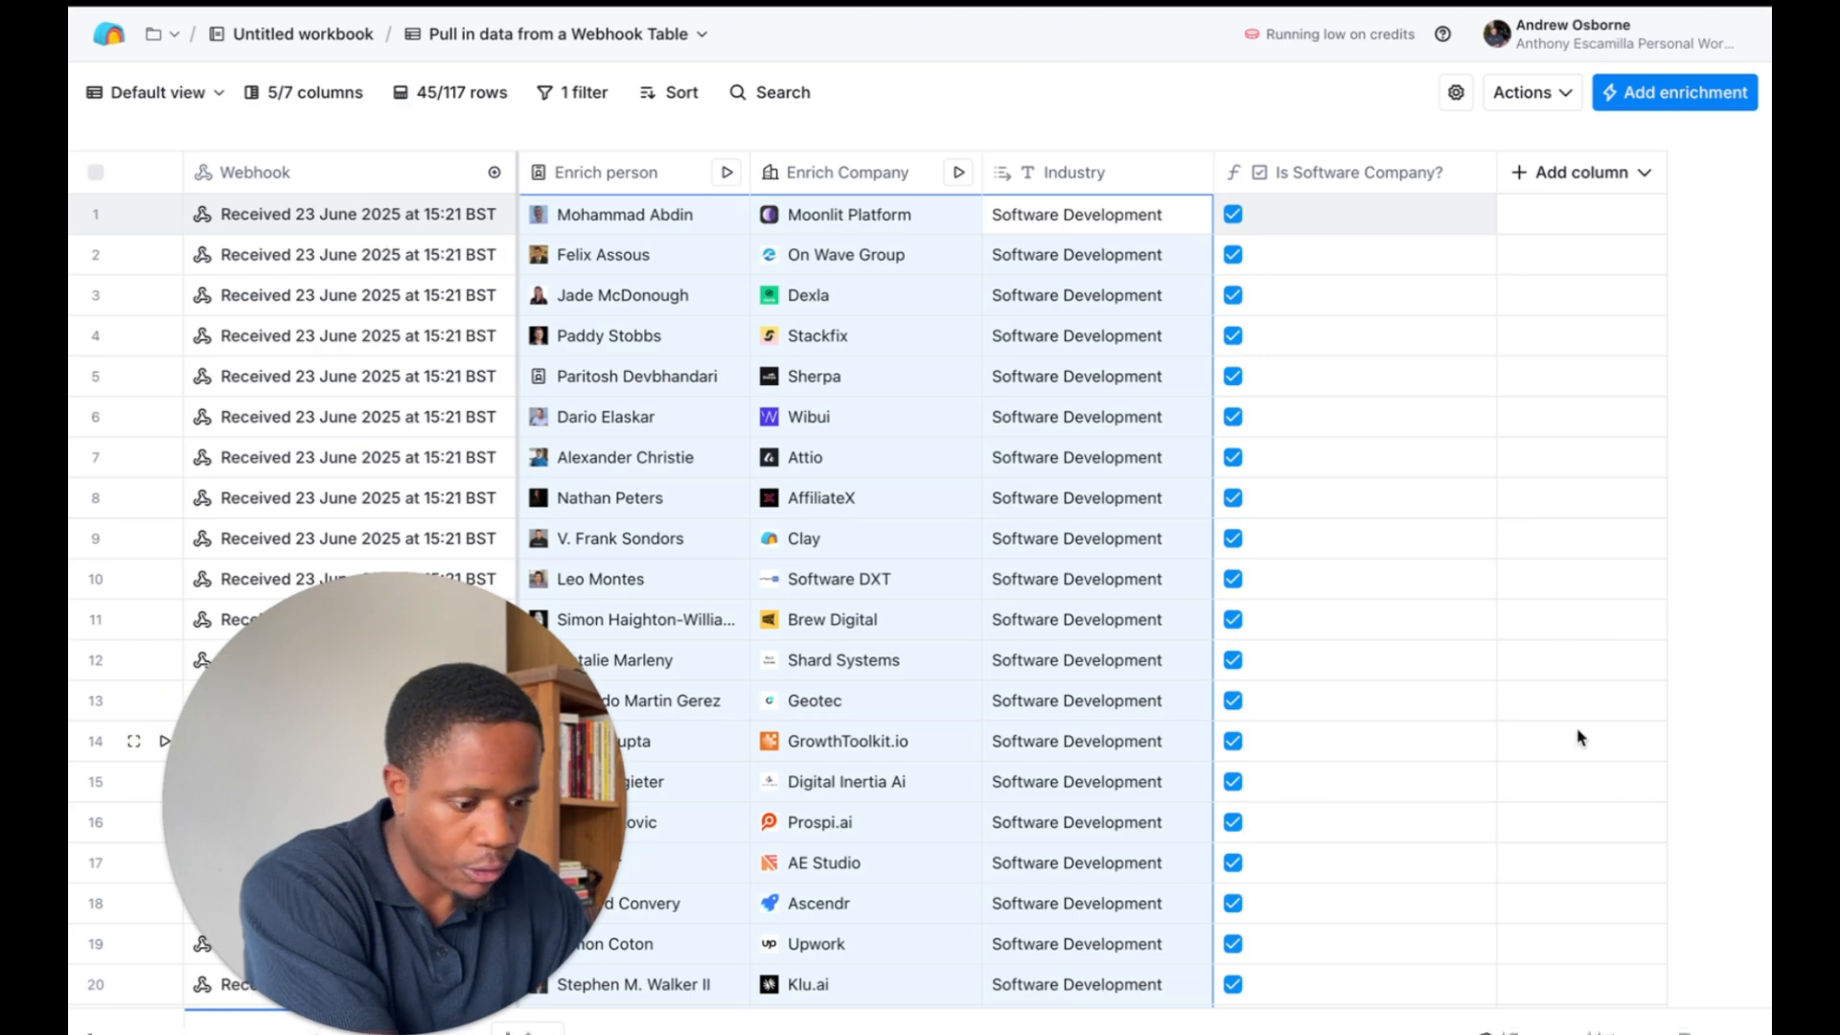
pyautogui.click(528, 1031)
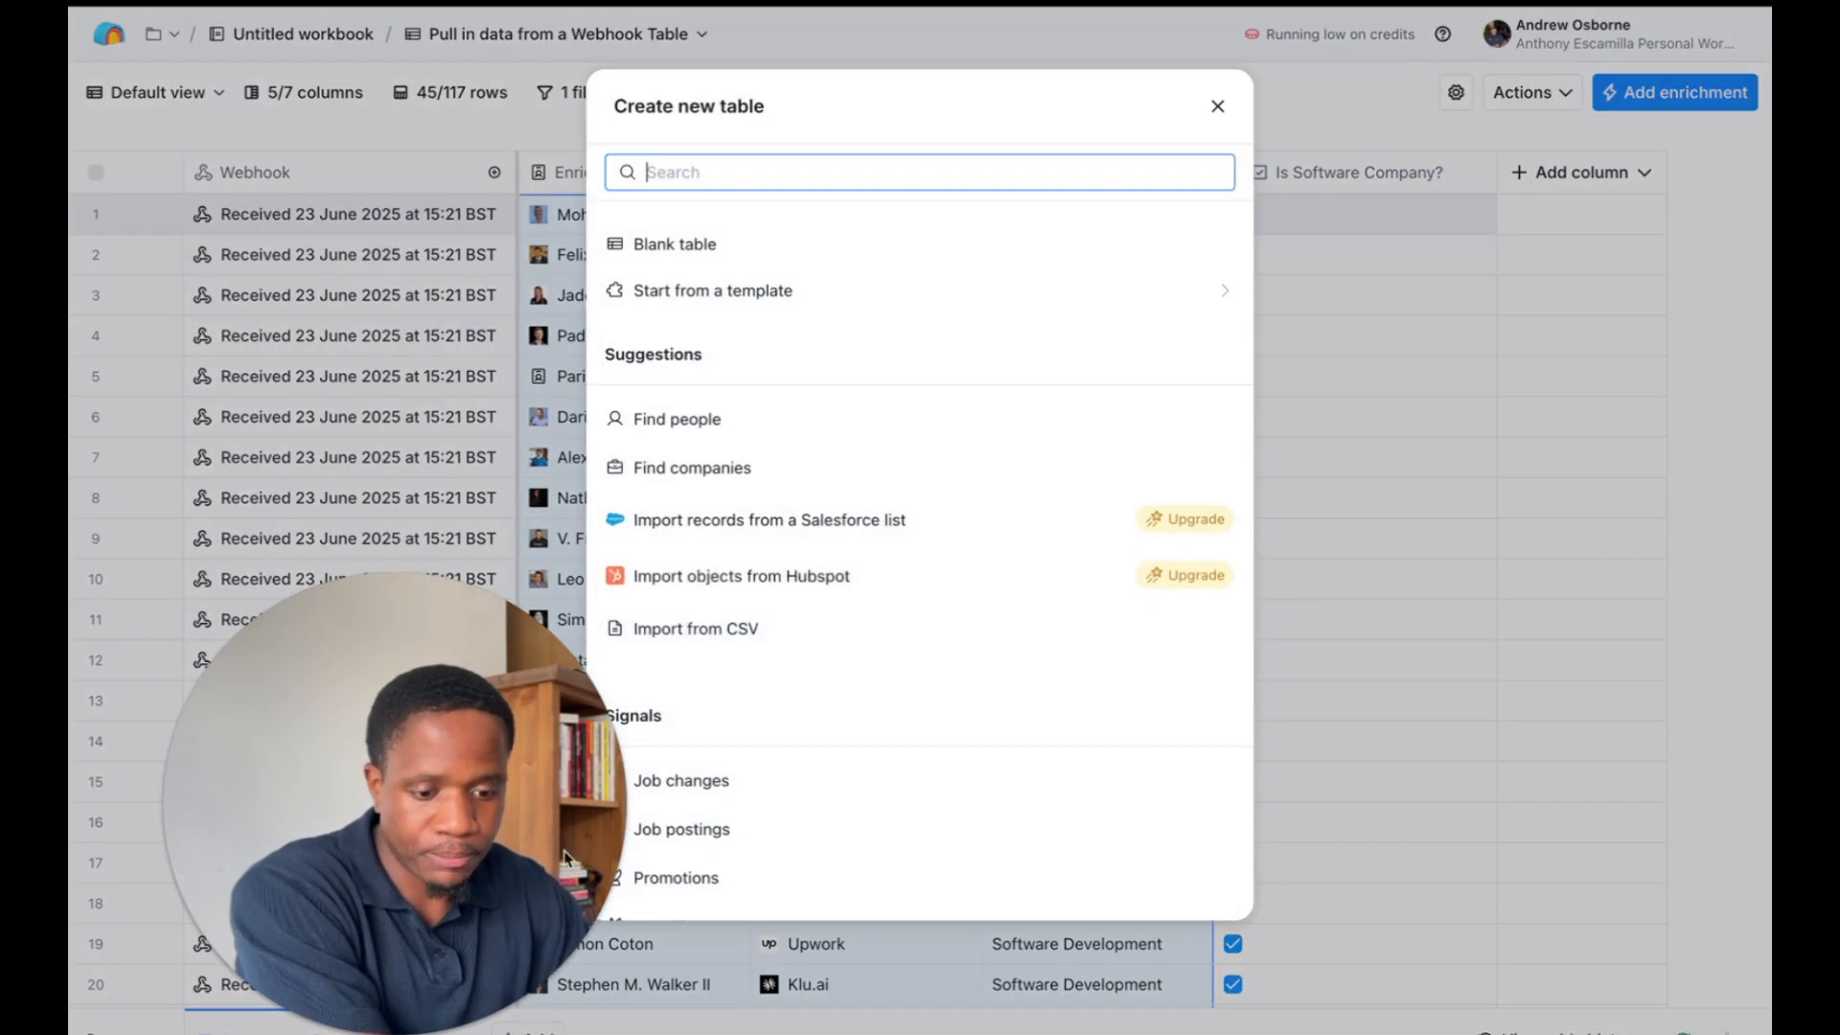
pyautogui.scroll(-5, 913, 778)
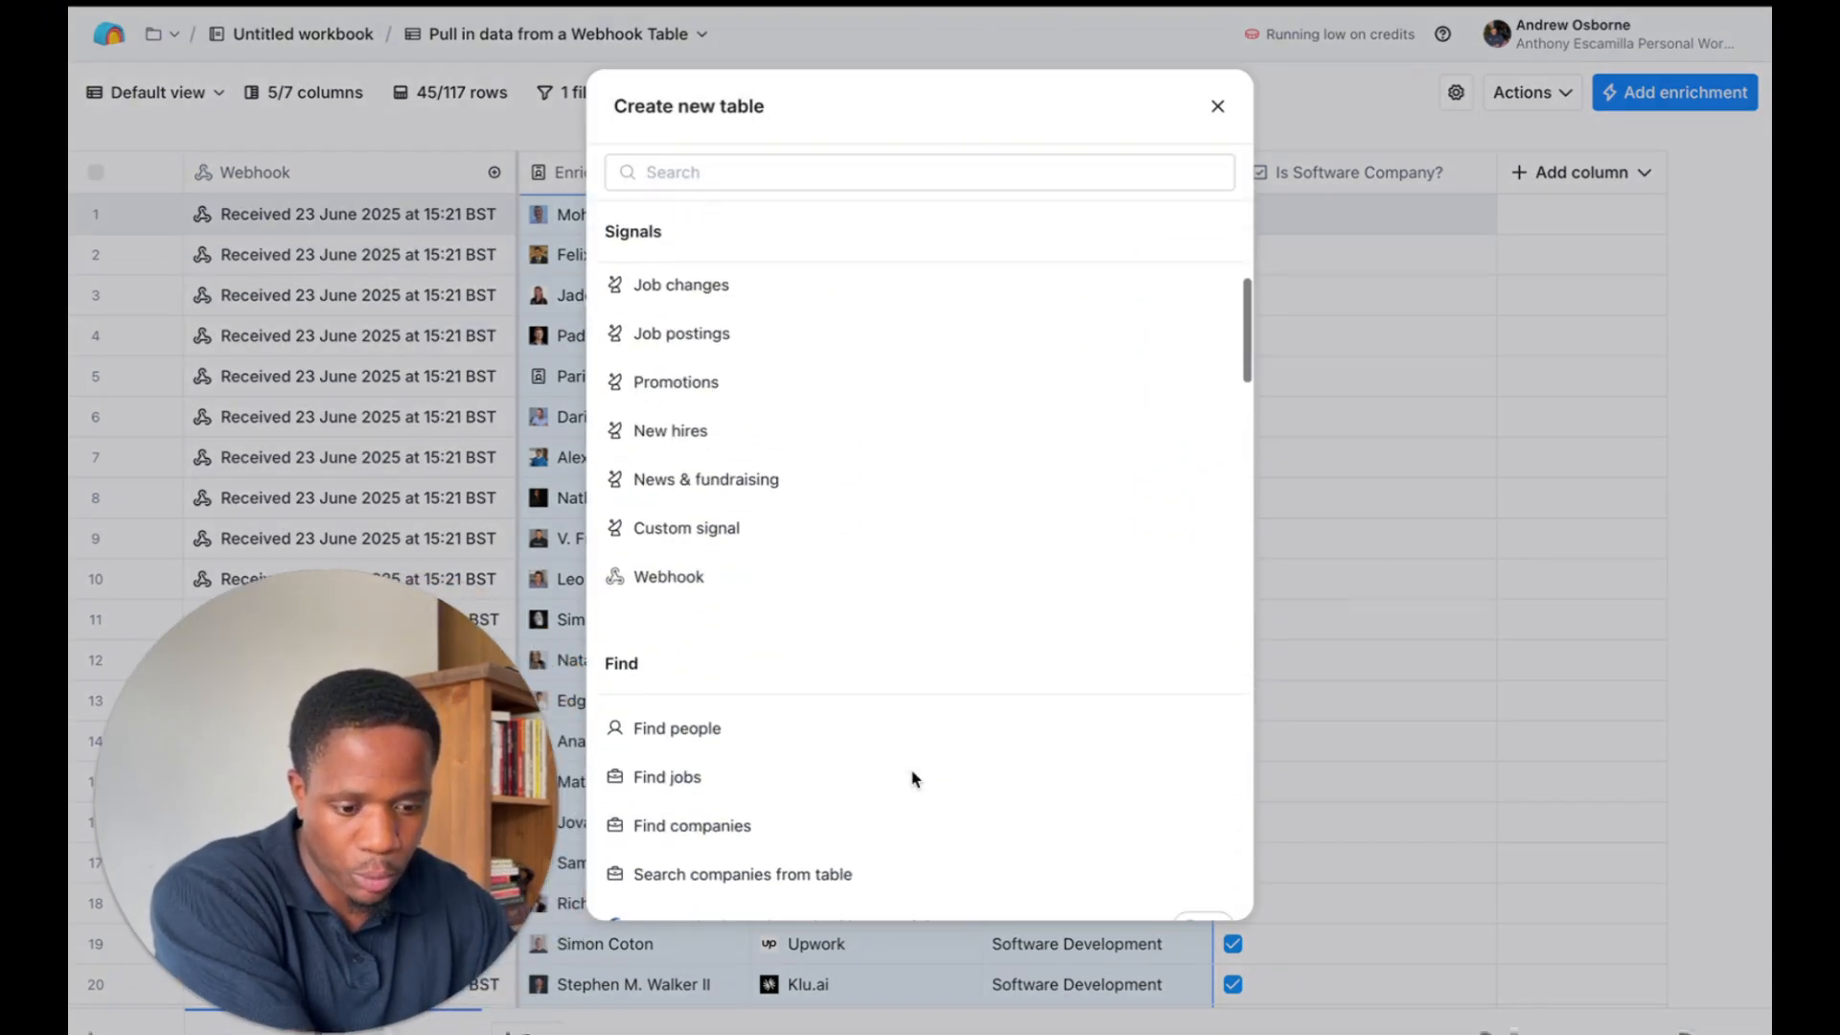
pyautogui.scroll(-2, 911, 774)
pyautogui.click(706, 661)
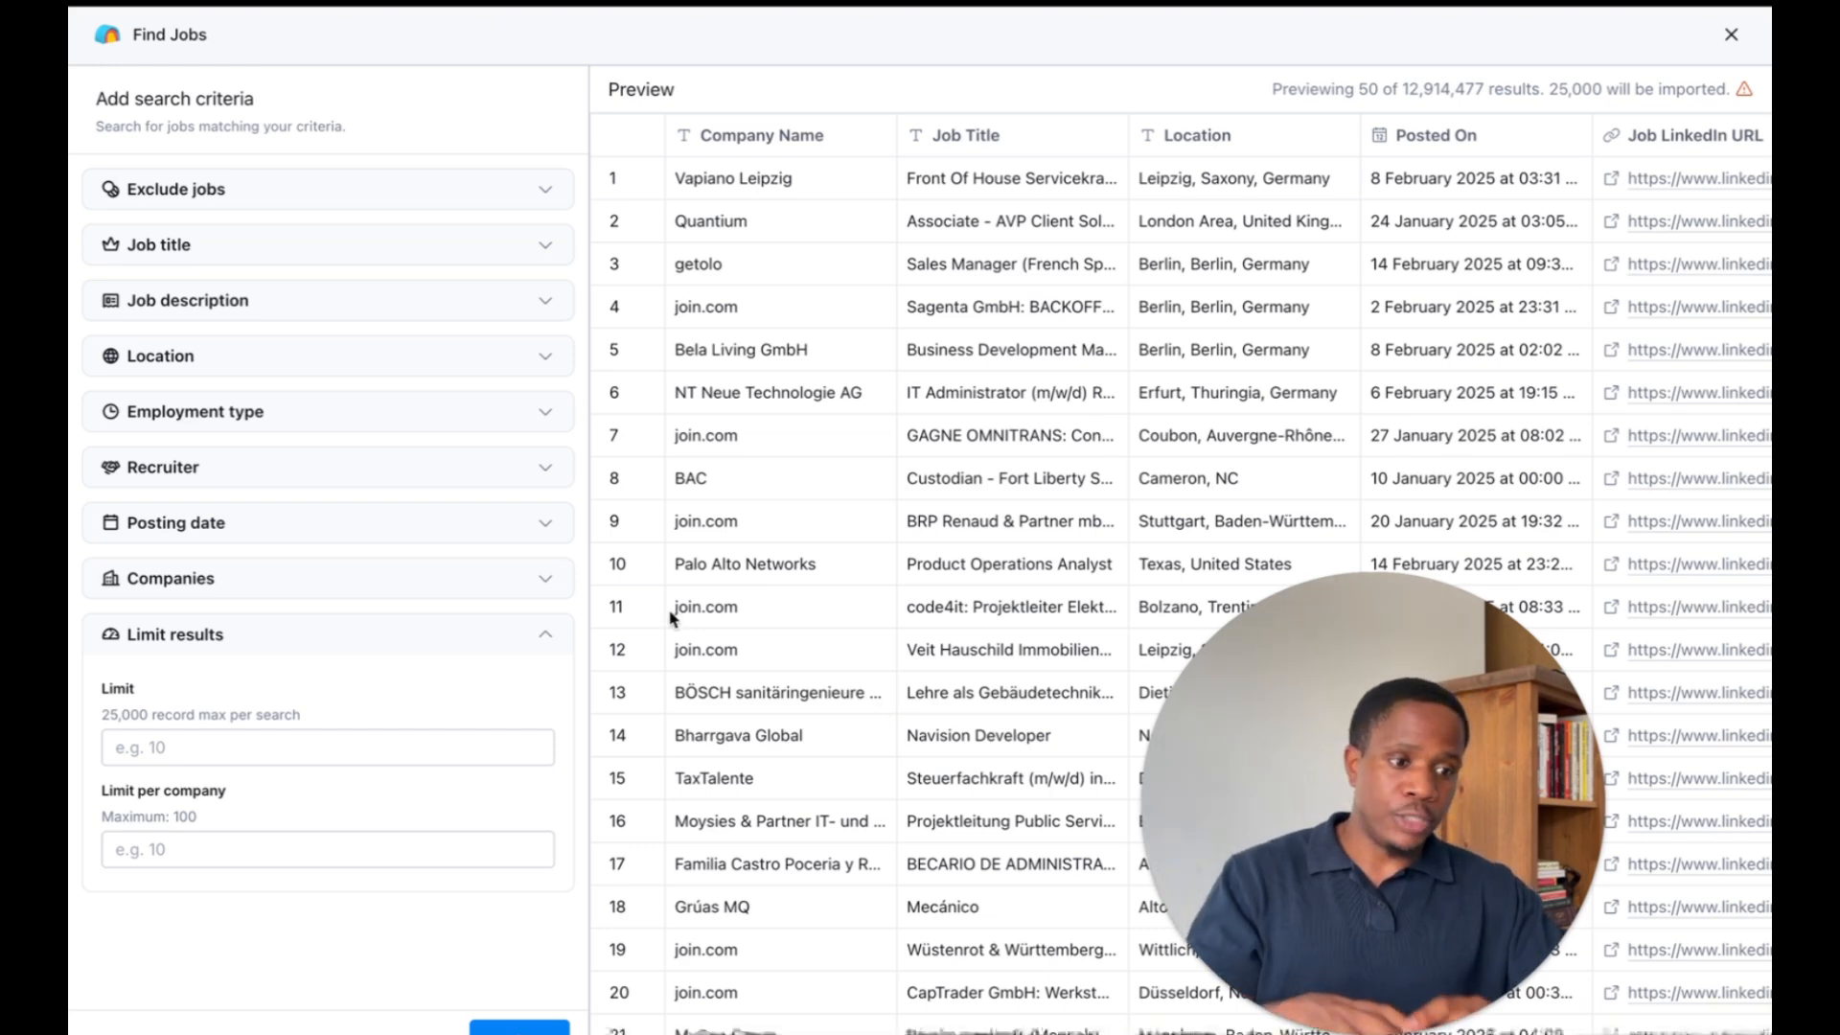
# In the job search's Companies criteria, choose "Pull in data from a Webhook Table" as the company table
pyautogui.click(275, 580)
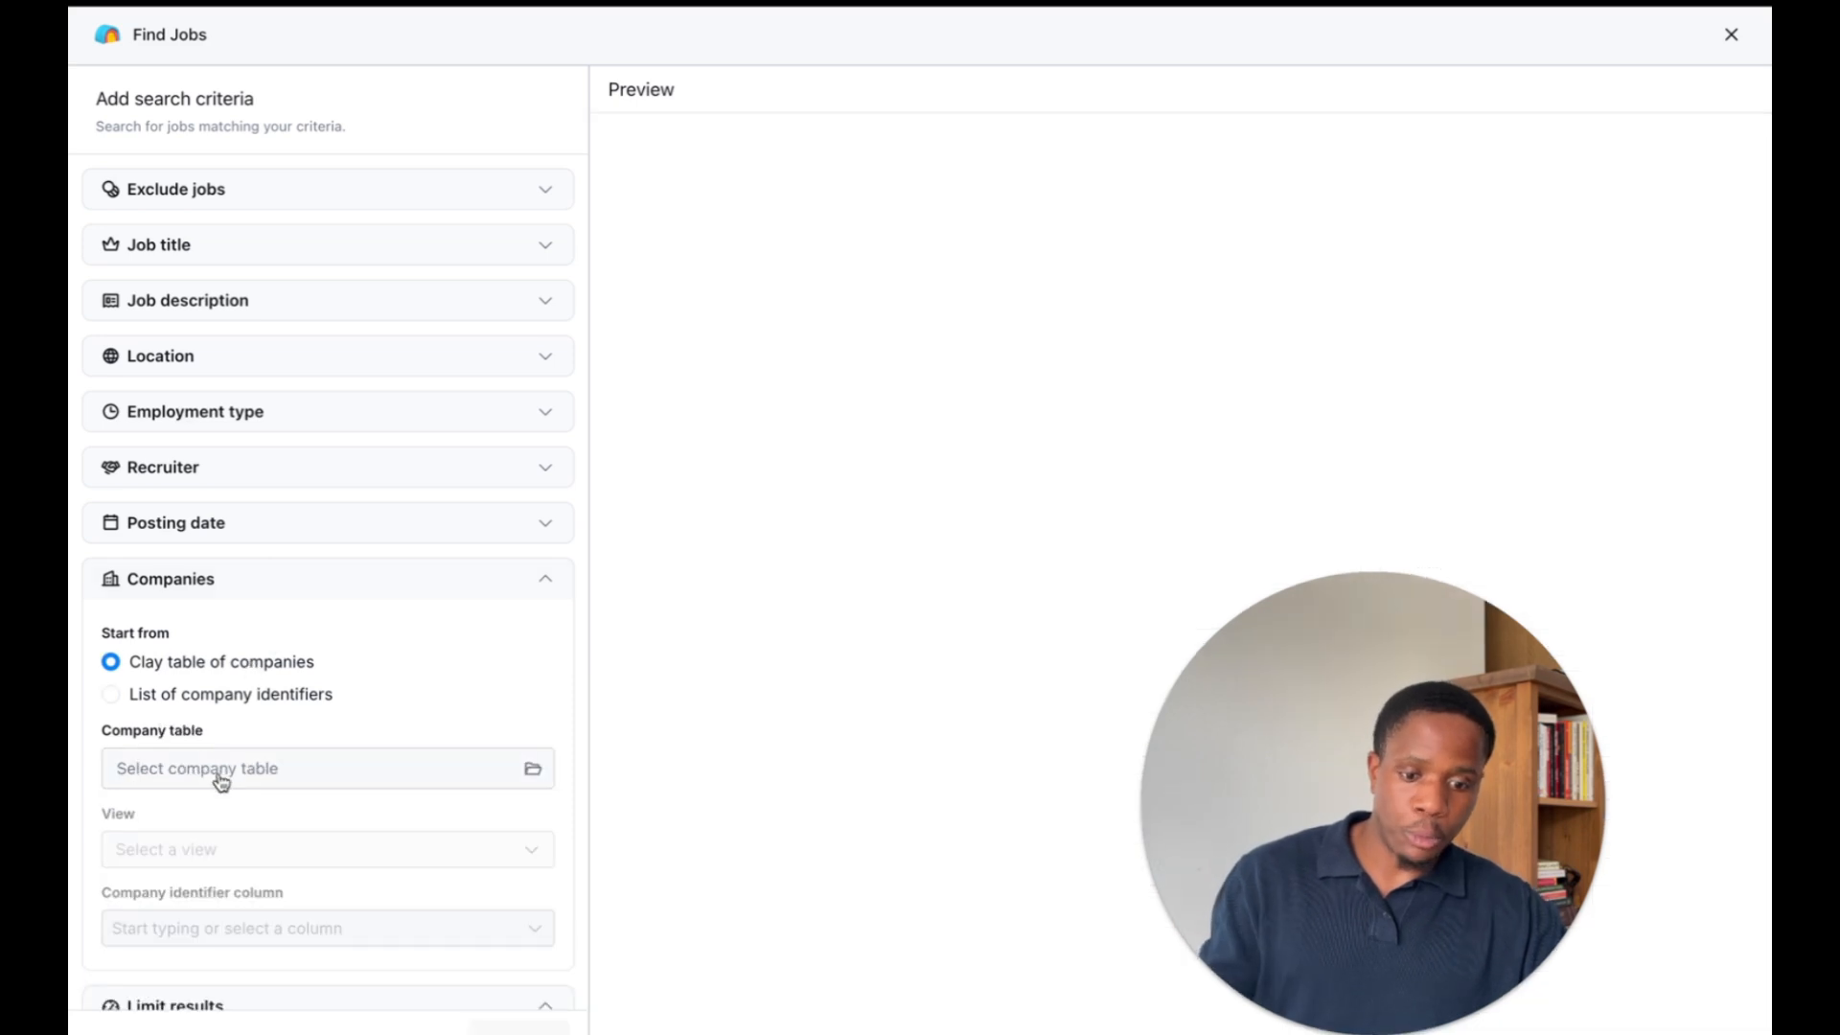
pyautogui.click(220, 781)
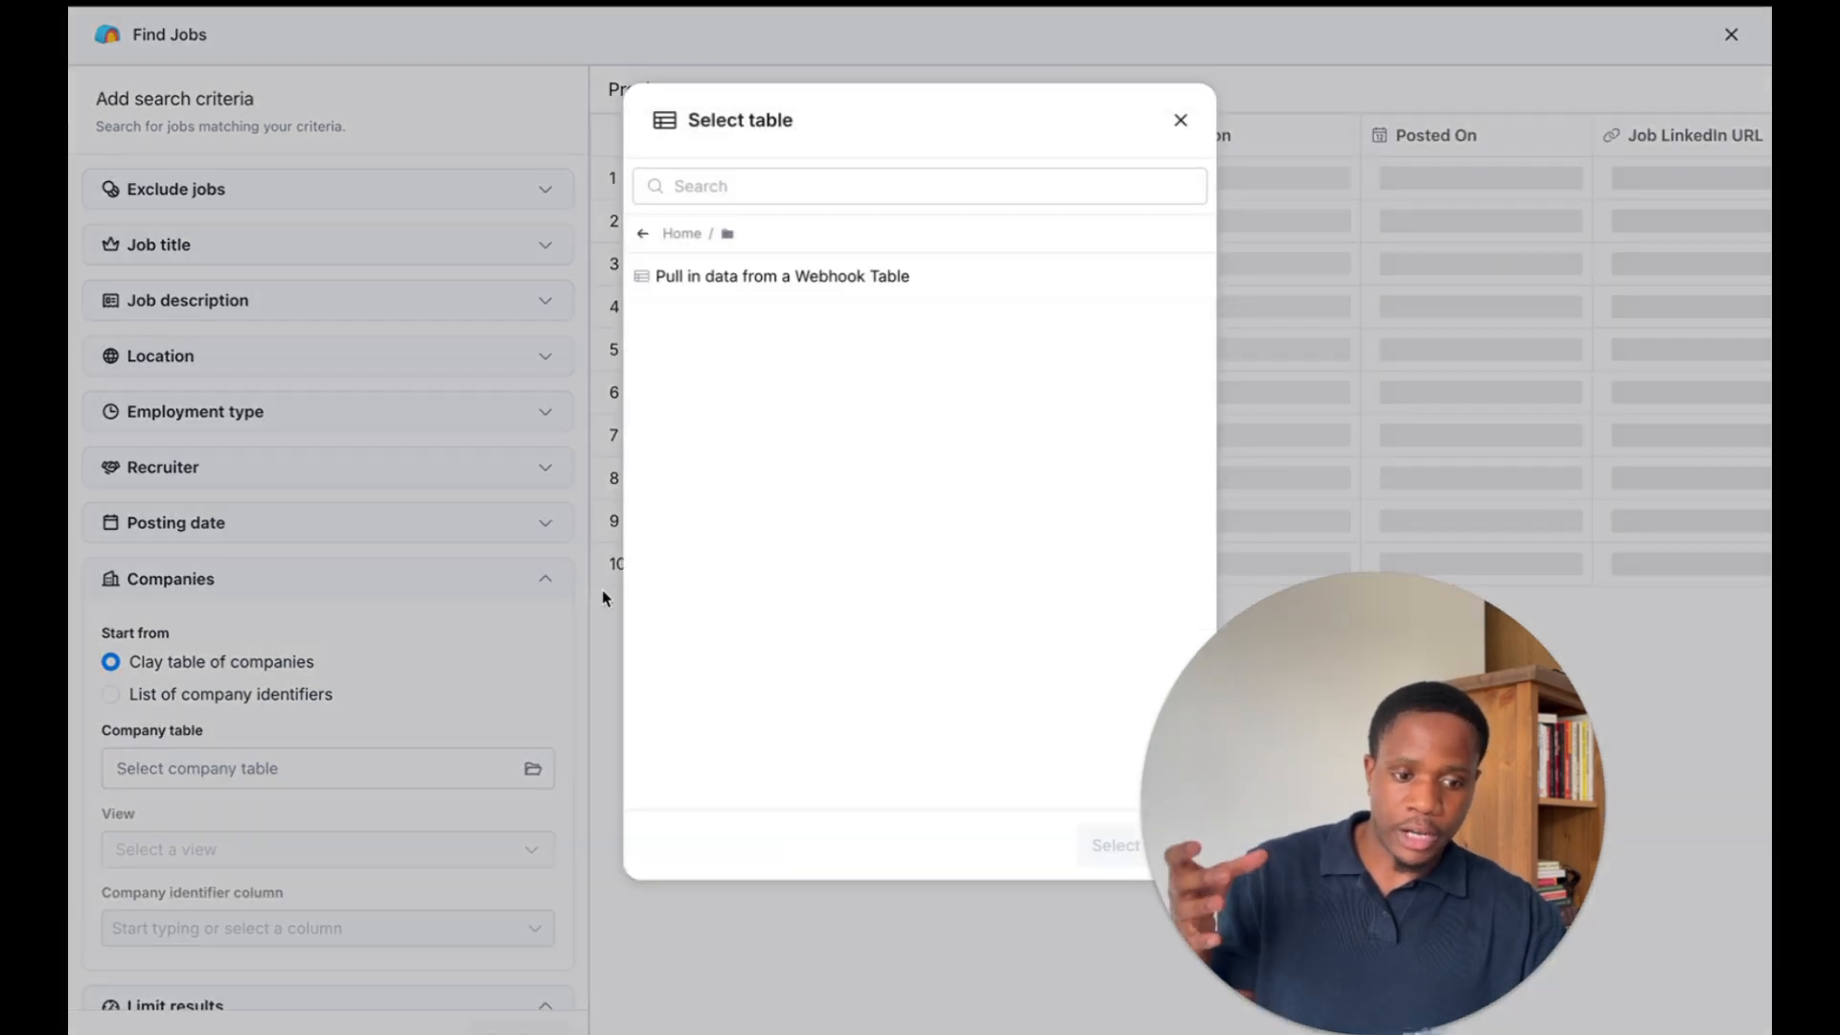
pyautogui.click(819, 288)
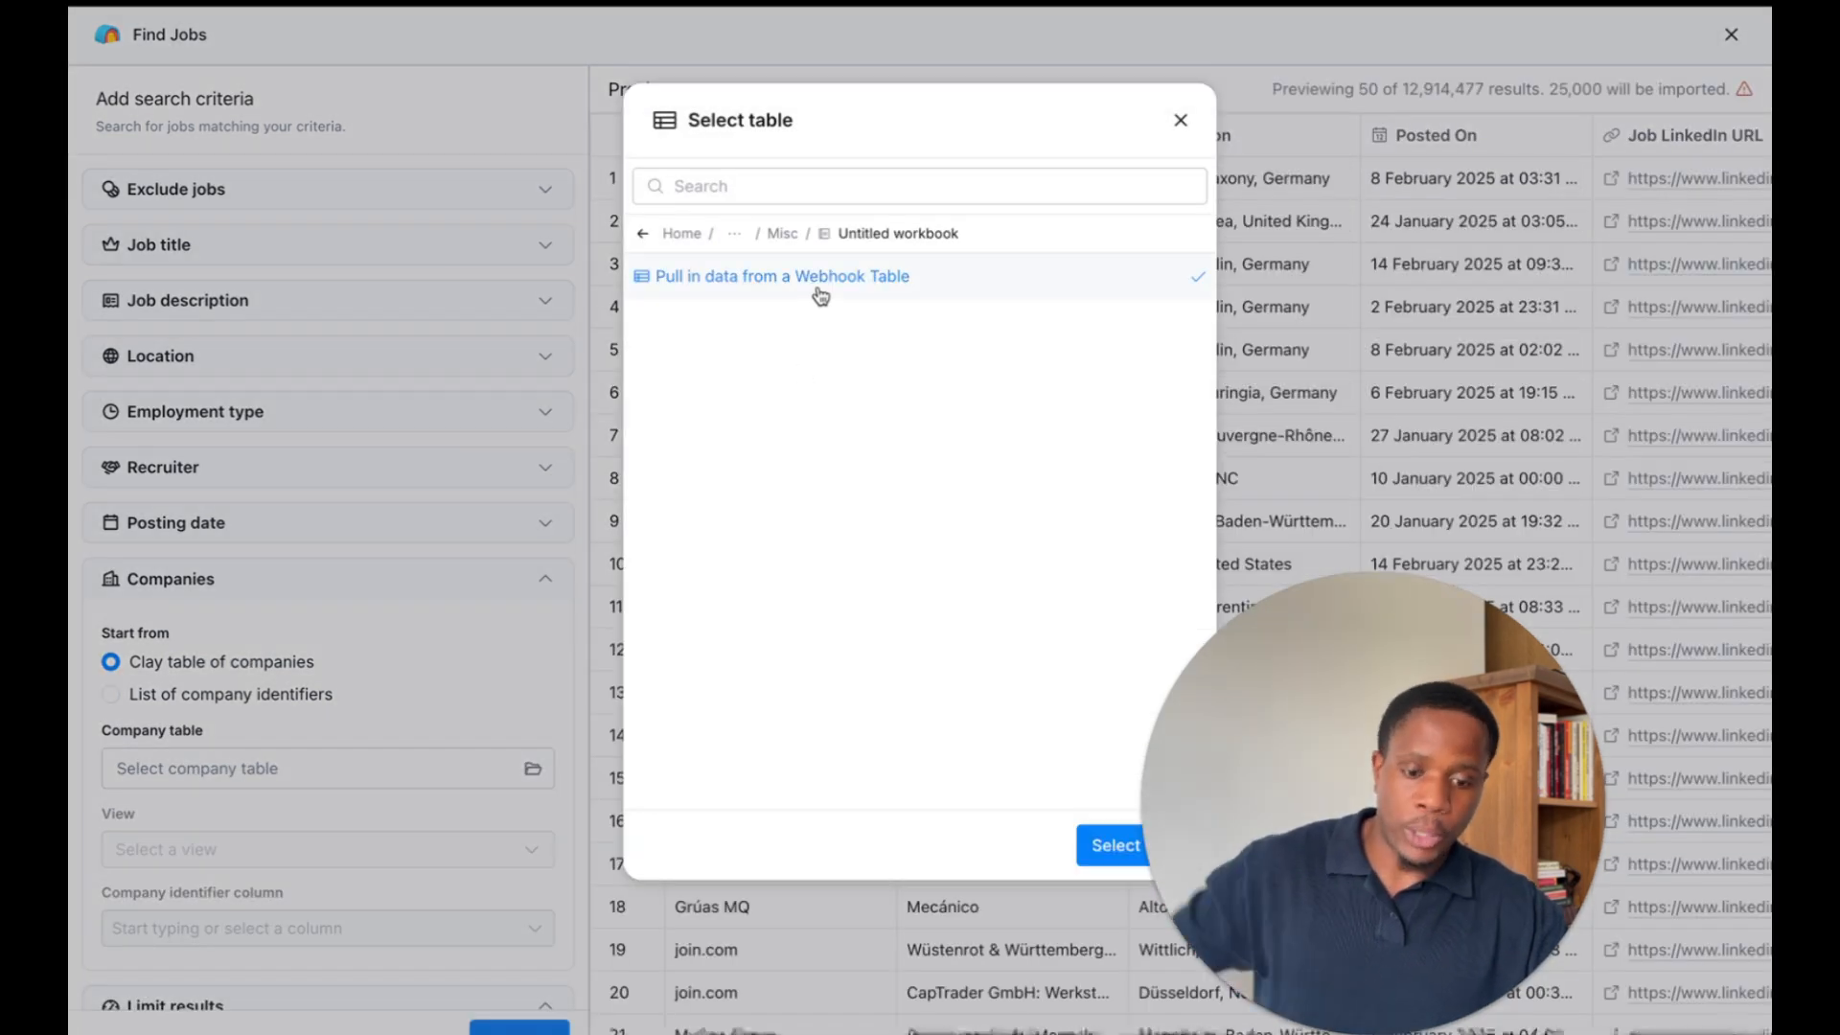
pyautogui.click(1088, 848)
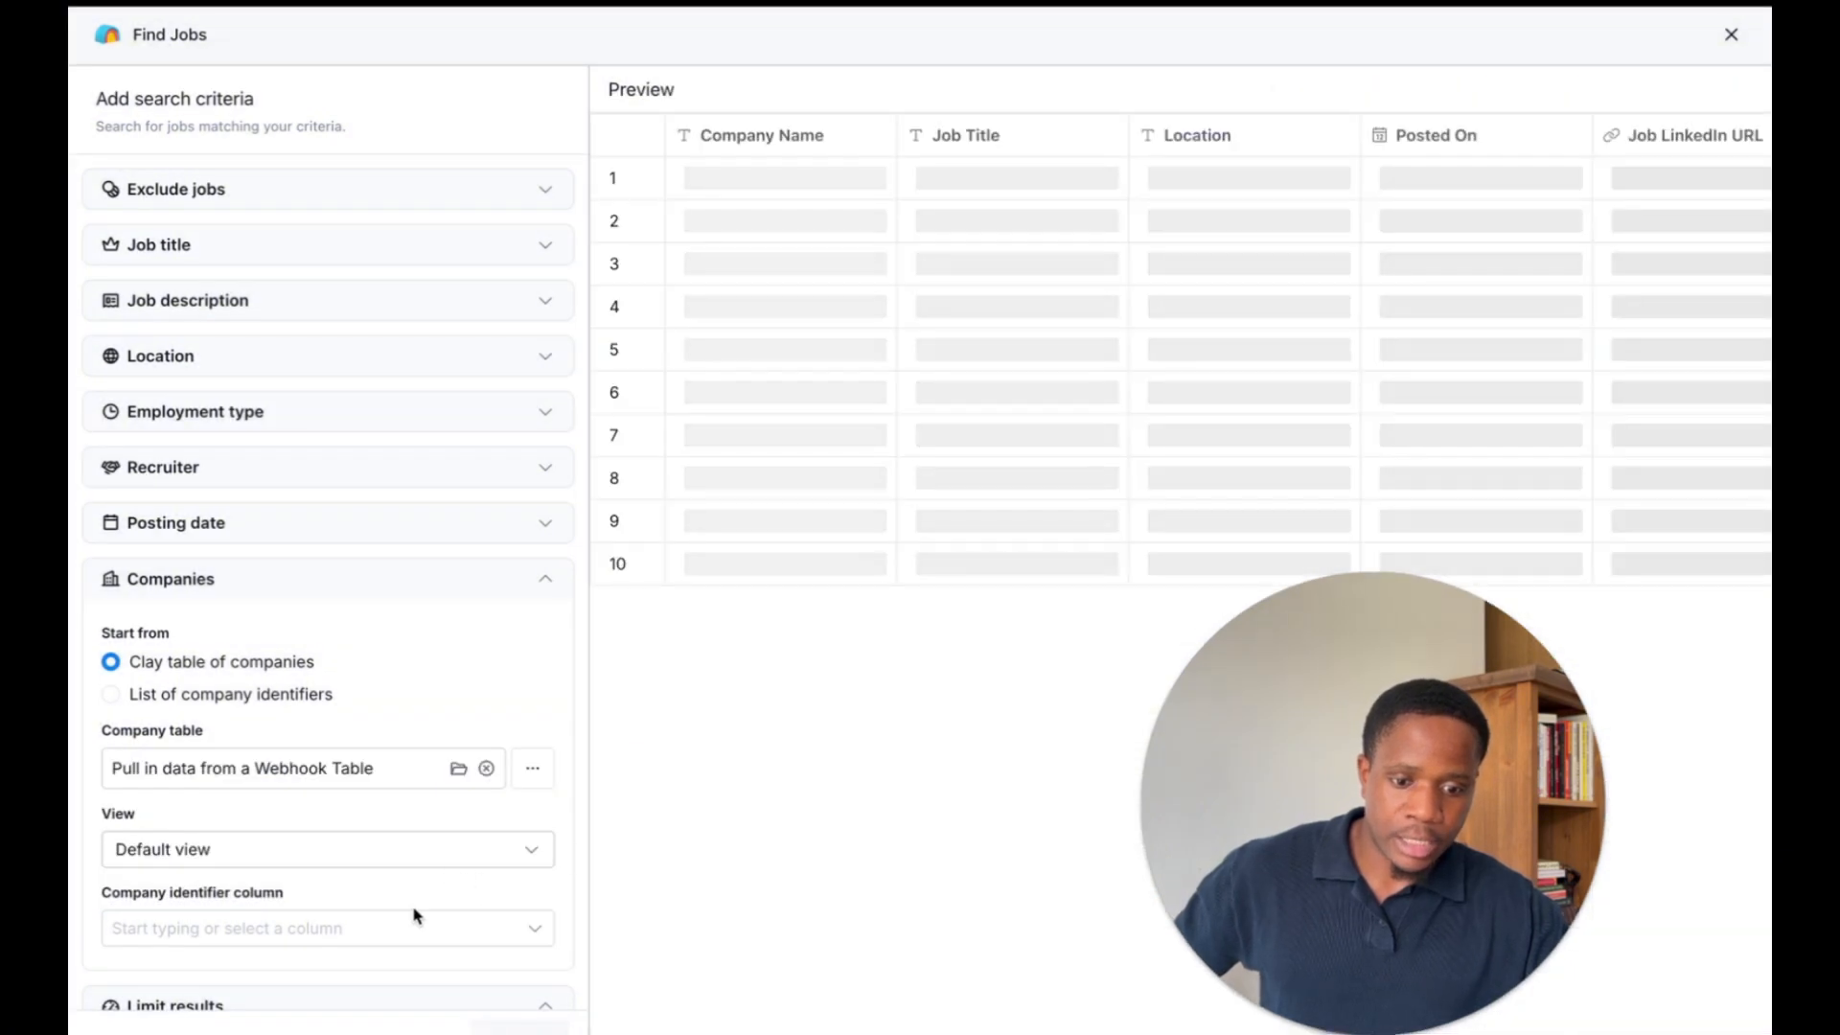
# Check the columns available as company identifier, and discard the unfinished job search to return to the webhook table
pyautogui.click(417, 922)
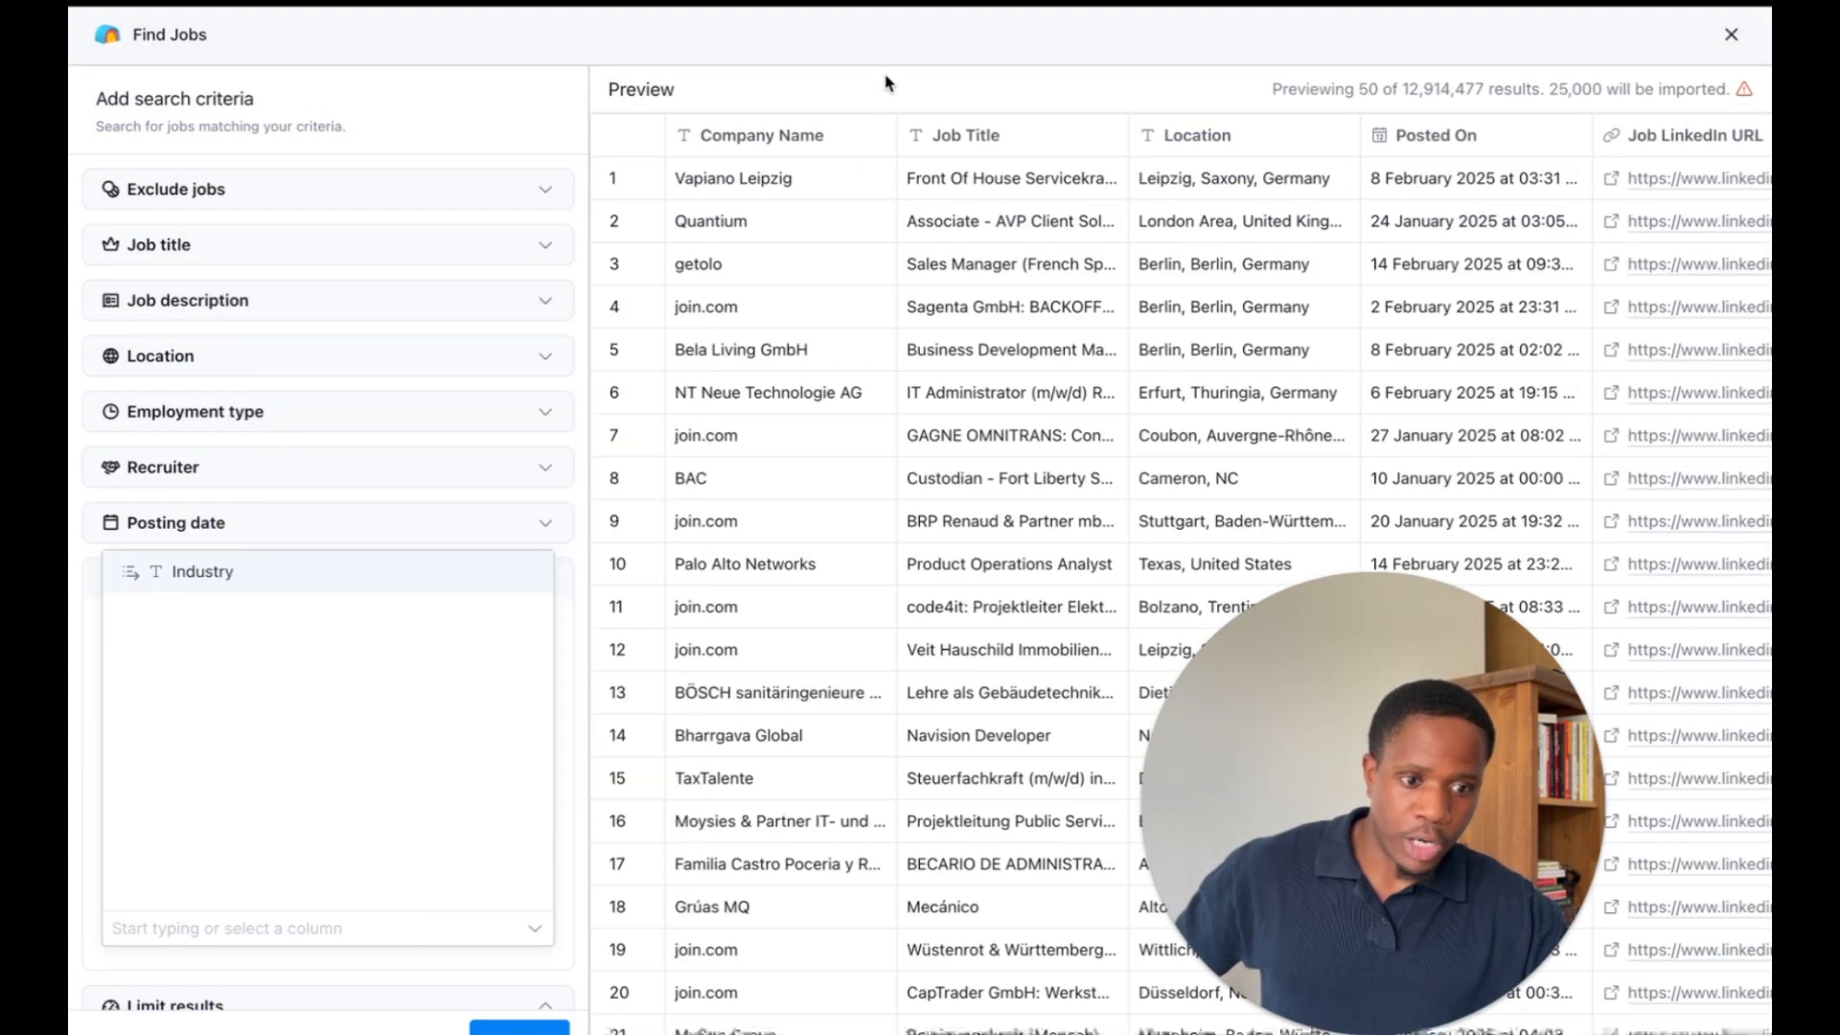
pyautogui.click(887, 84)
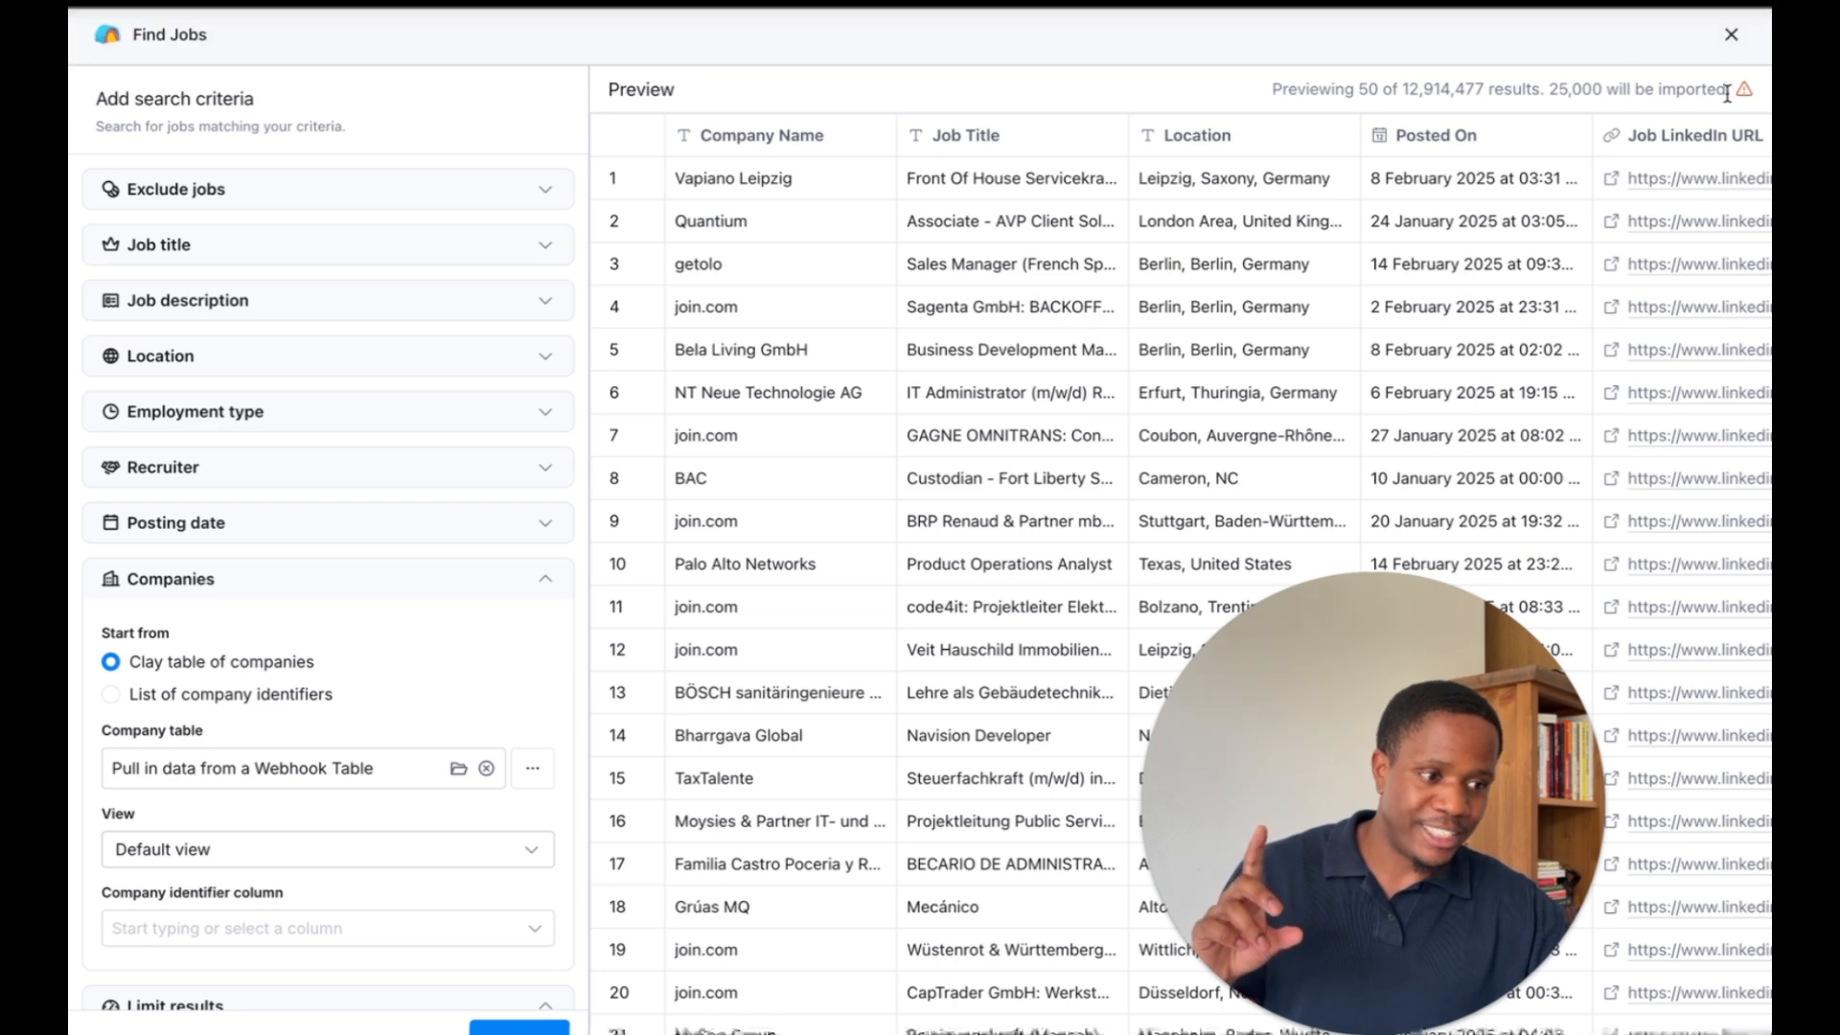
pyautogui.click(1733, 36)
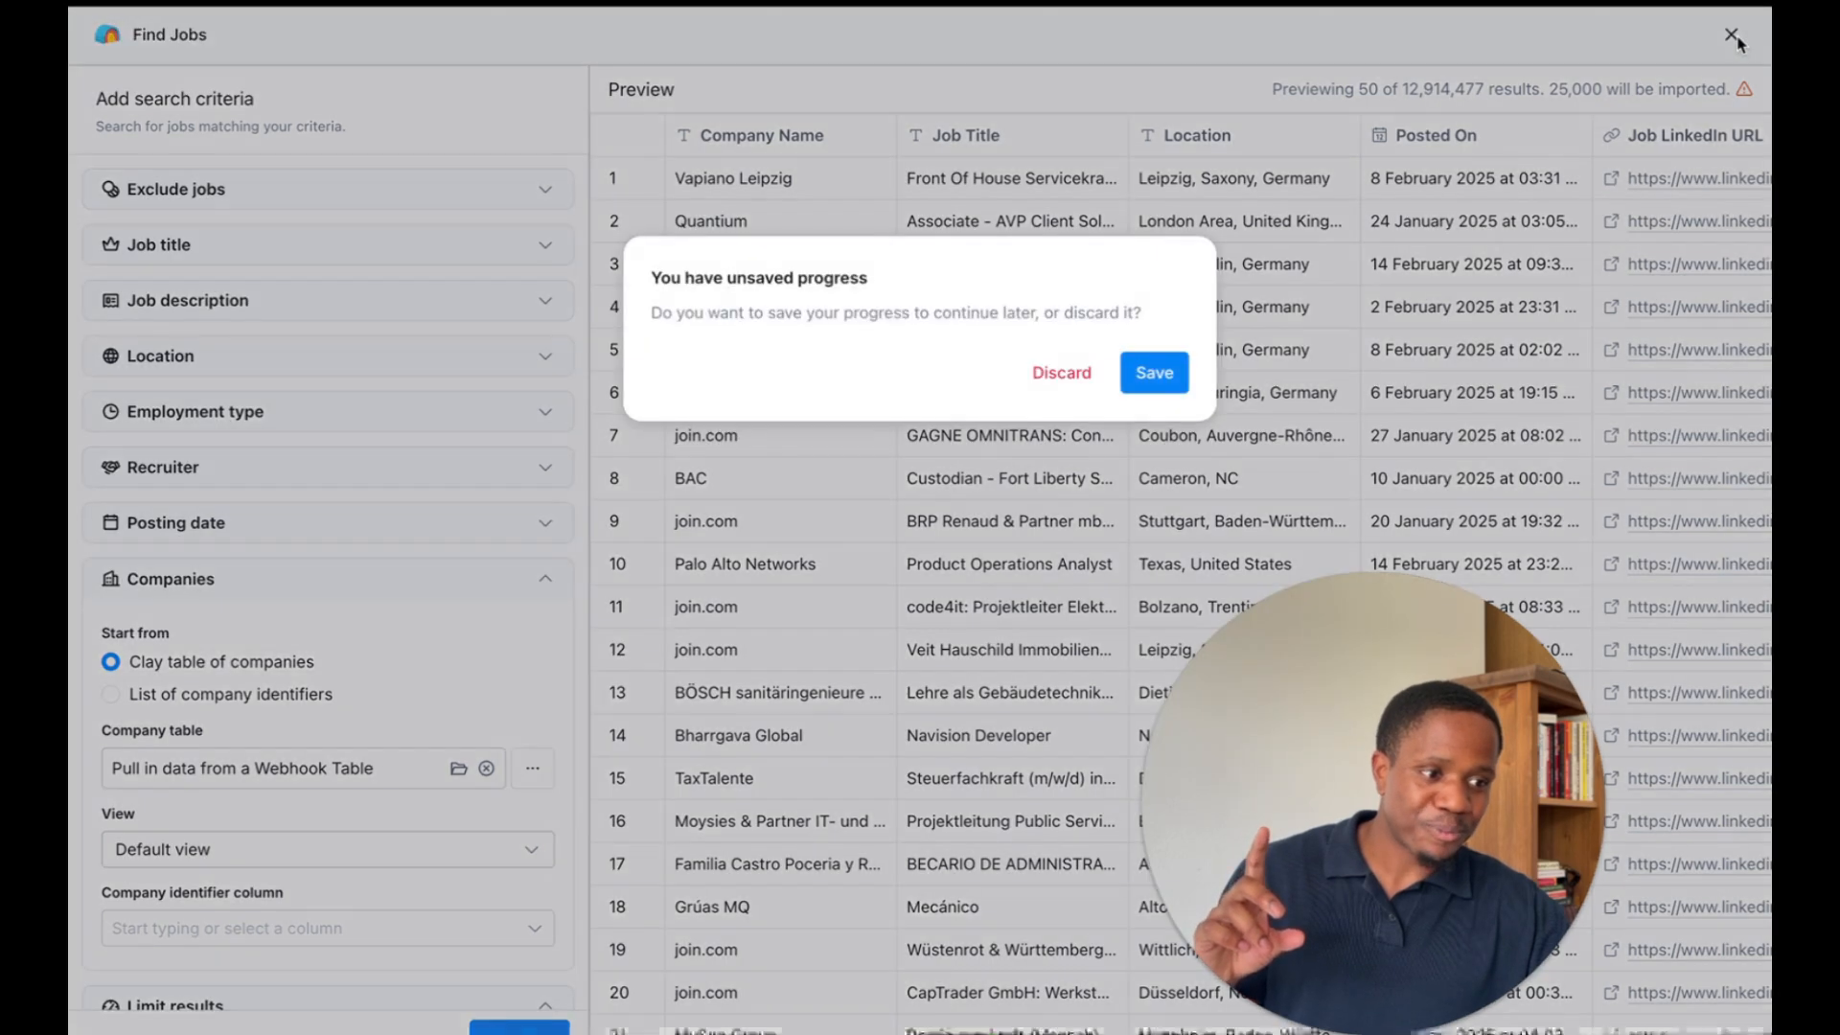
pyautogui.click(1062, 379)
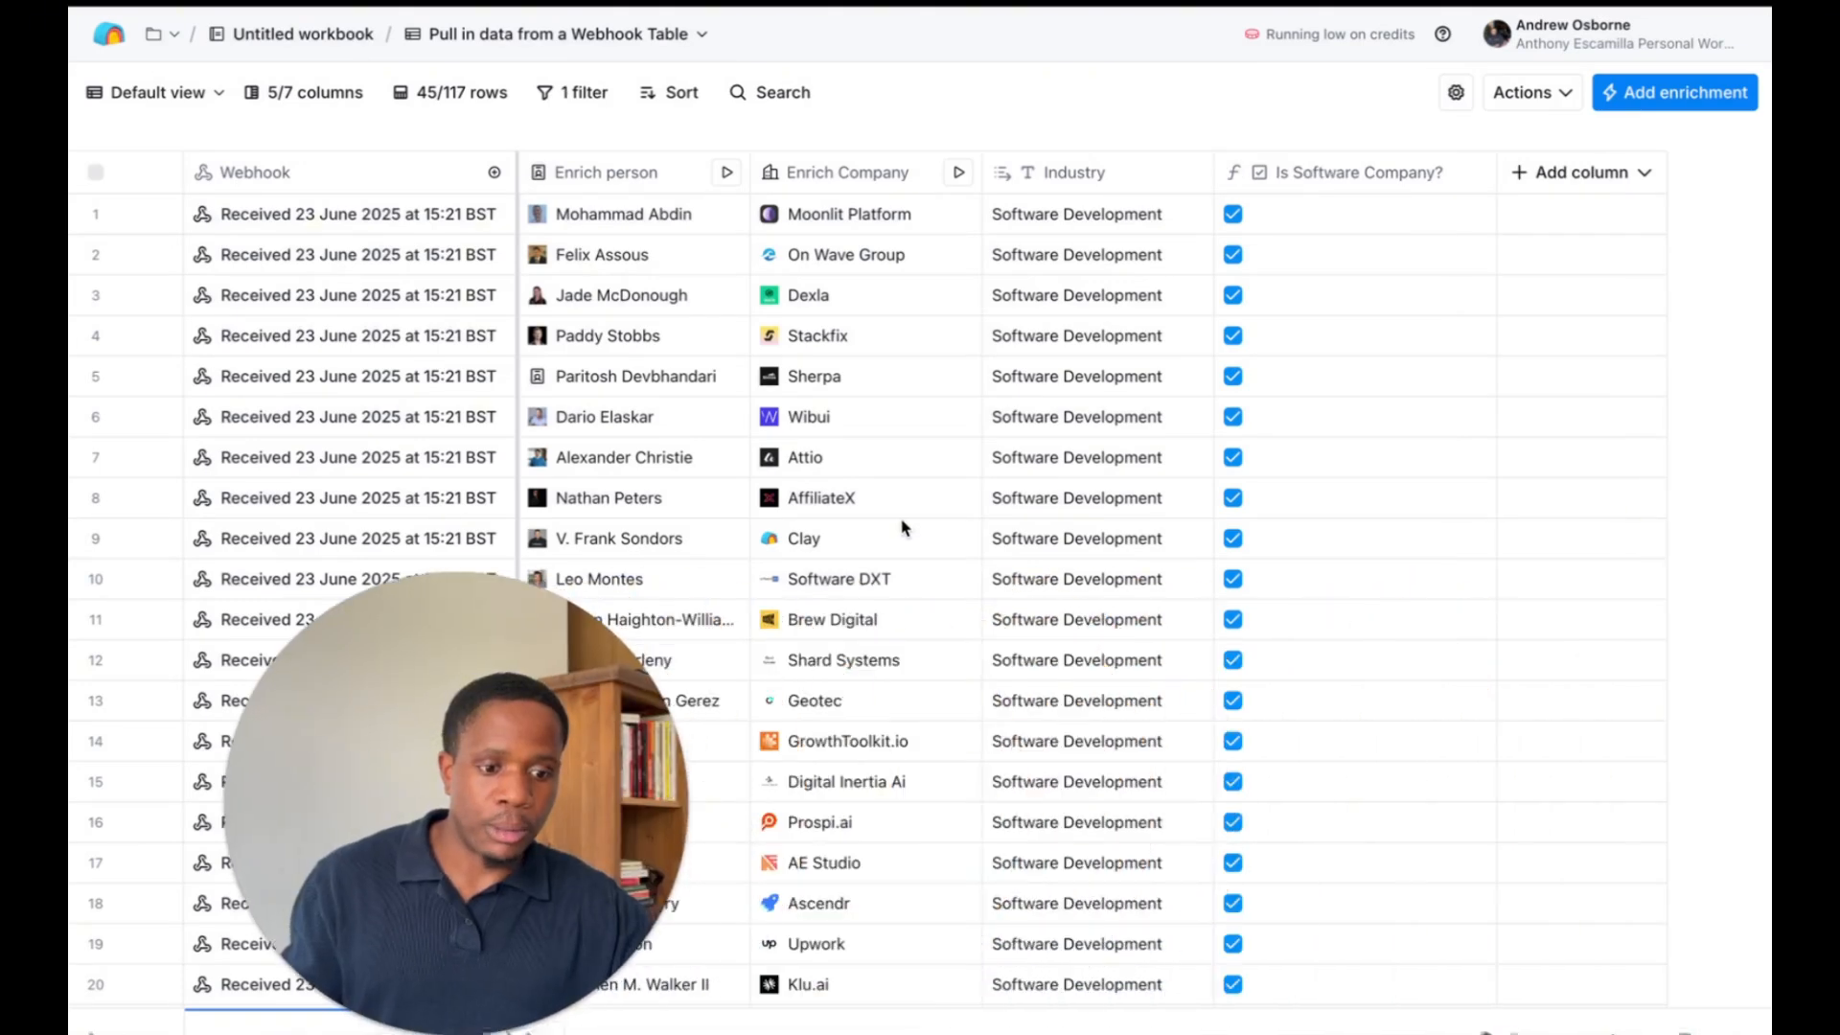
# Add the Url value from the Enrich Company details as a new column named "Company LinkedIn URL"
pyautogui.click(832, 461)
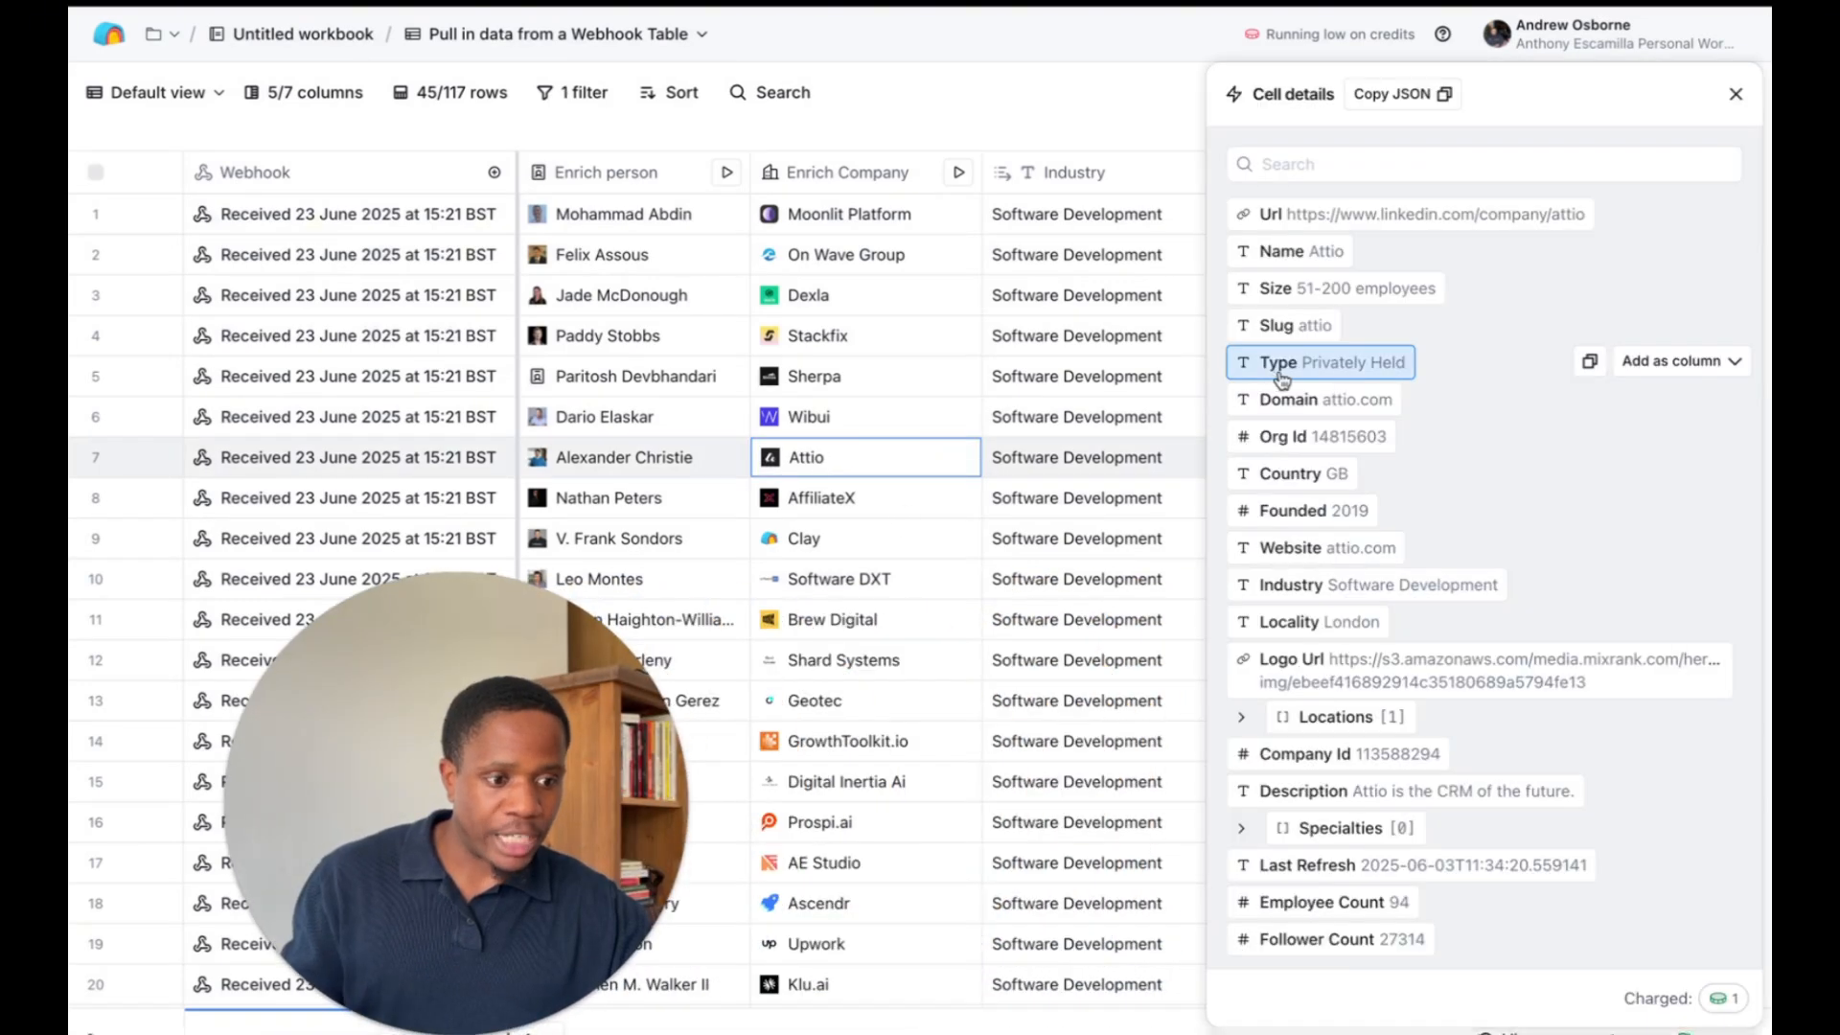
pyautogui.click(1655, 215)
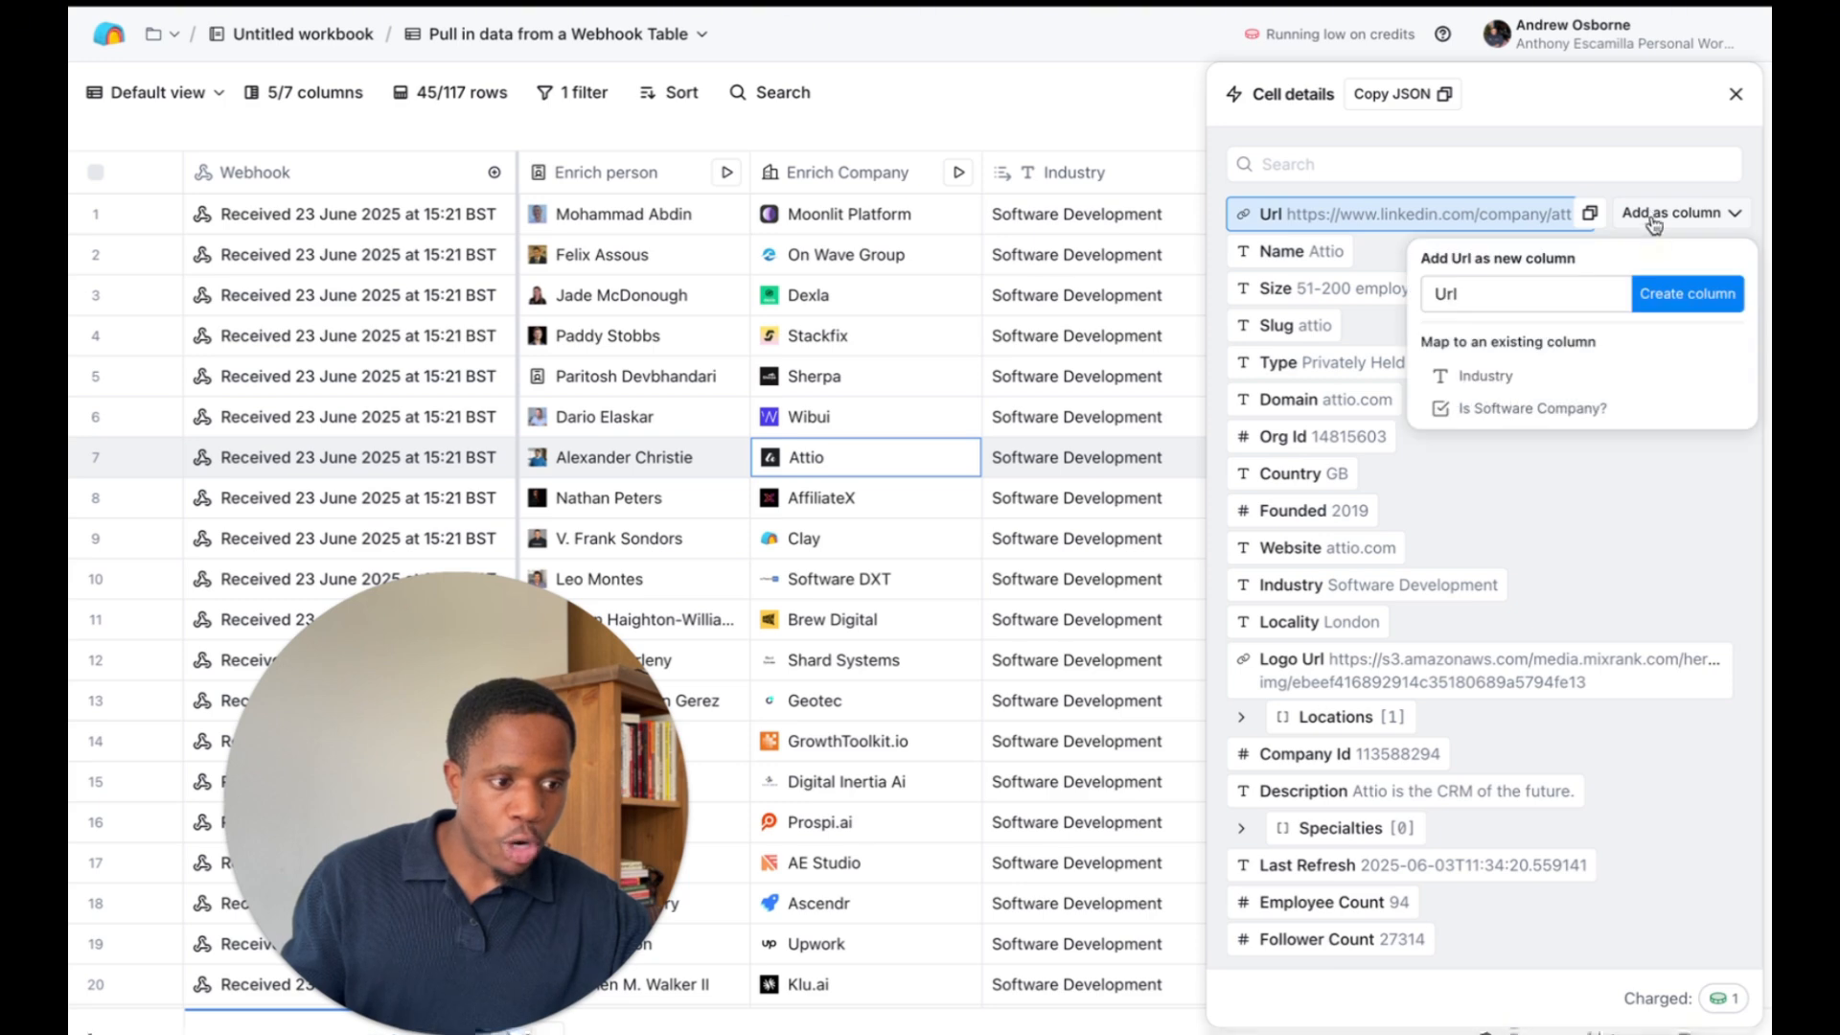
pyautogui.press('super+a')
pyautogui.write('Compa')
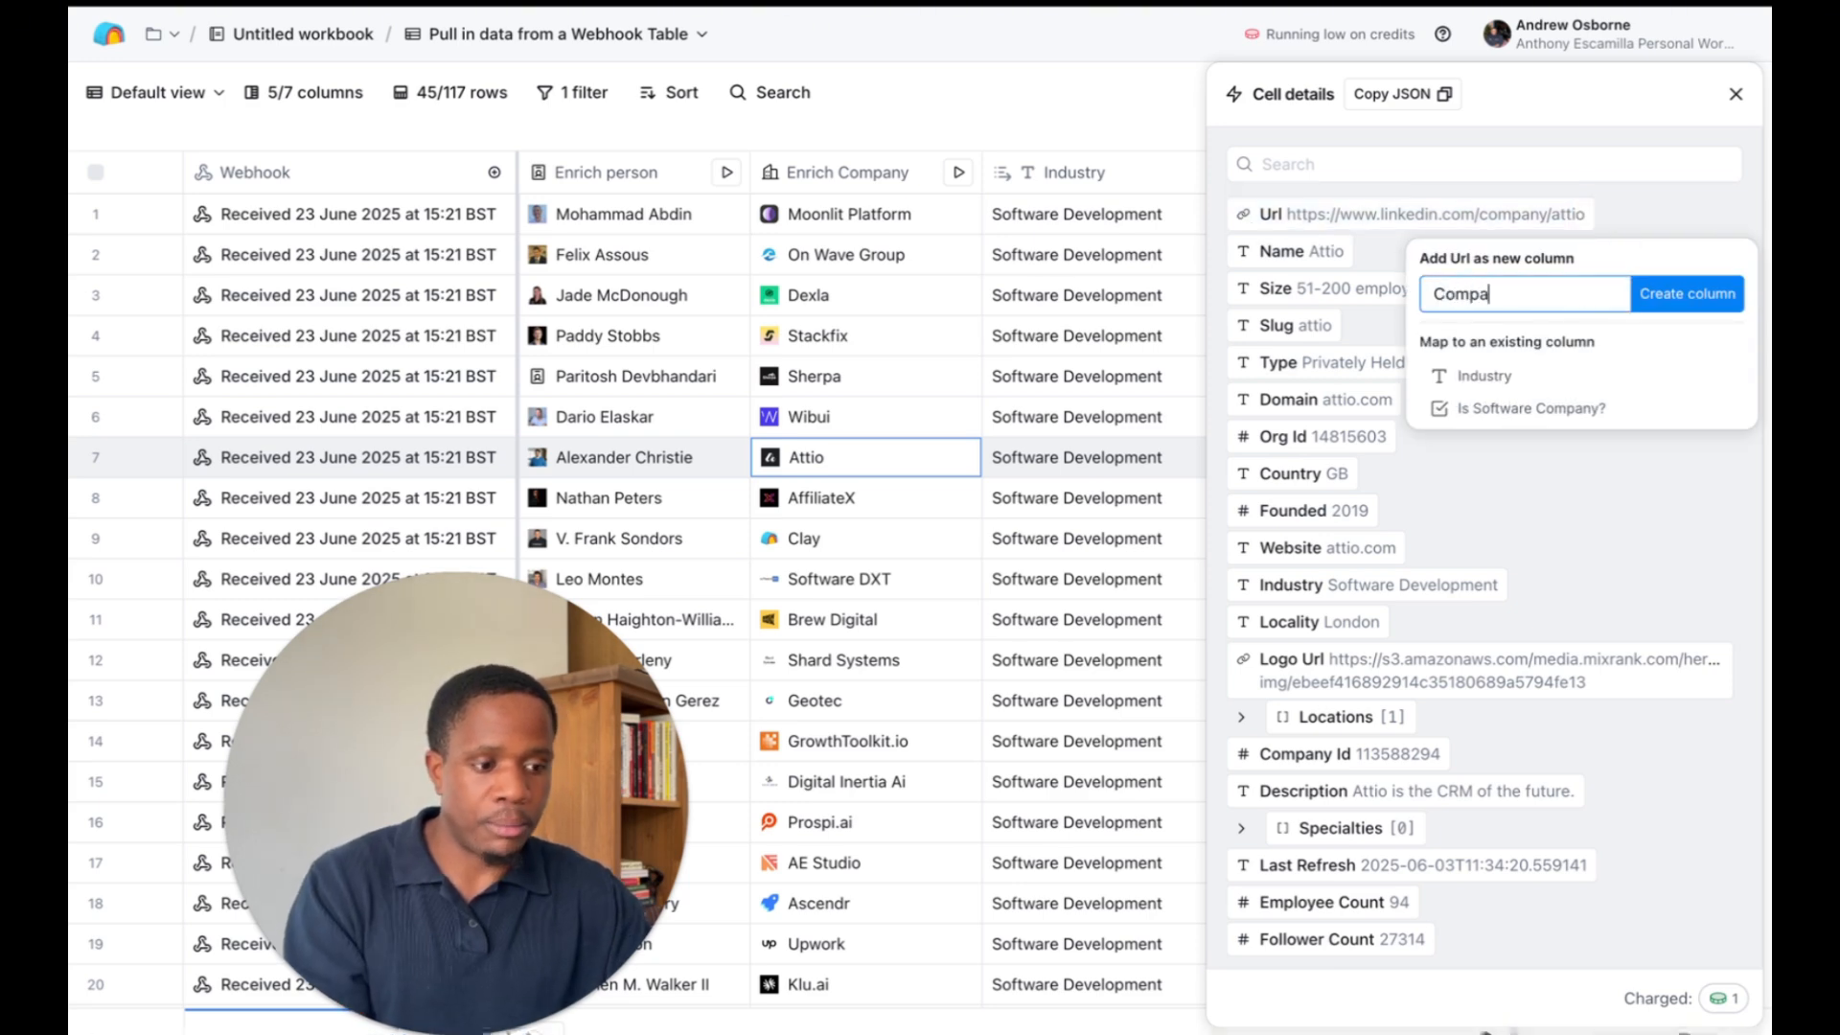
pyautogui.write('ny Linke')
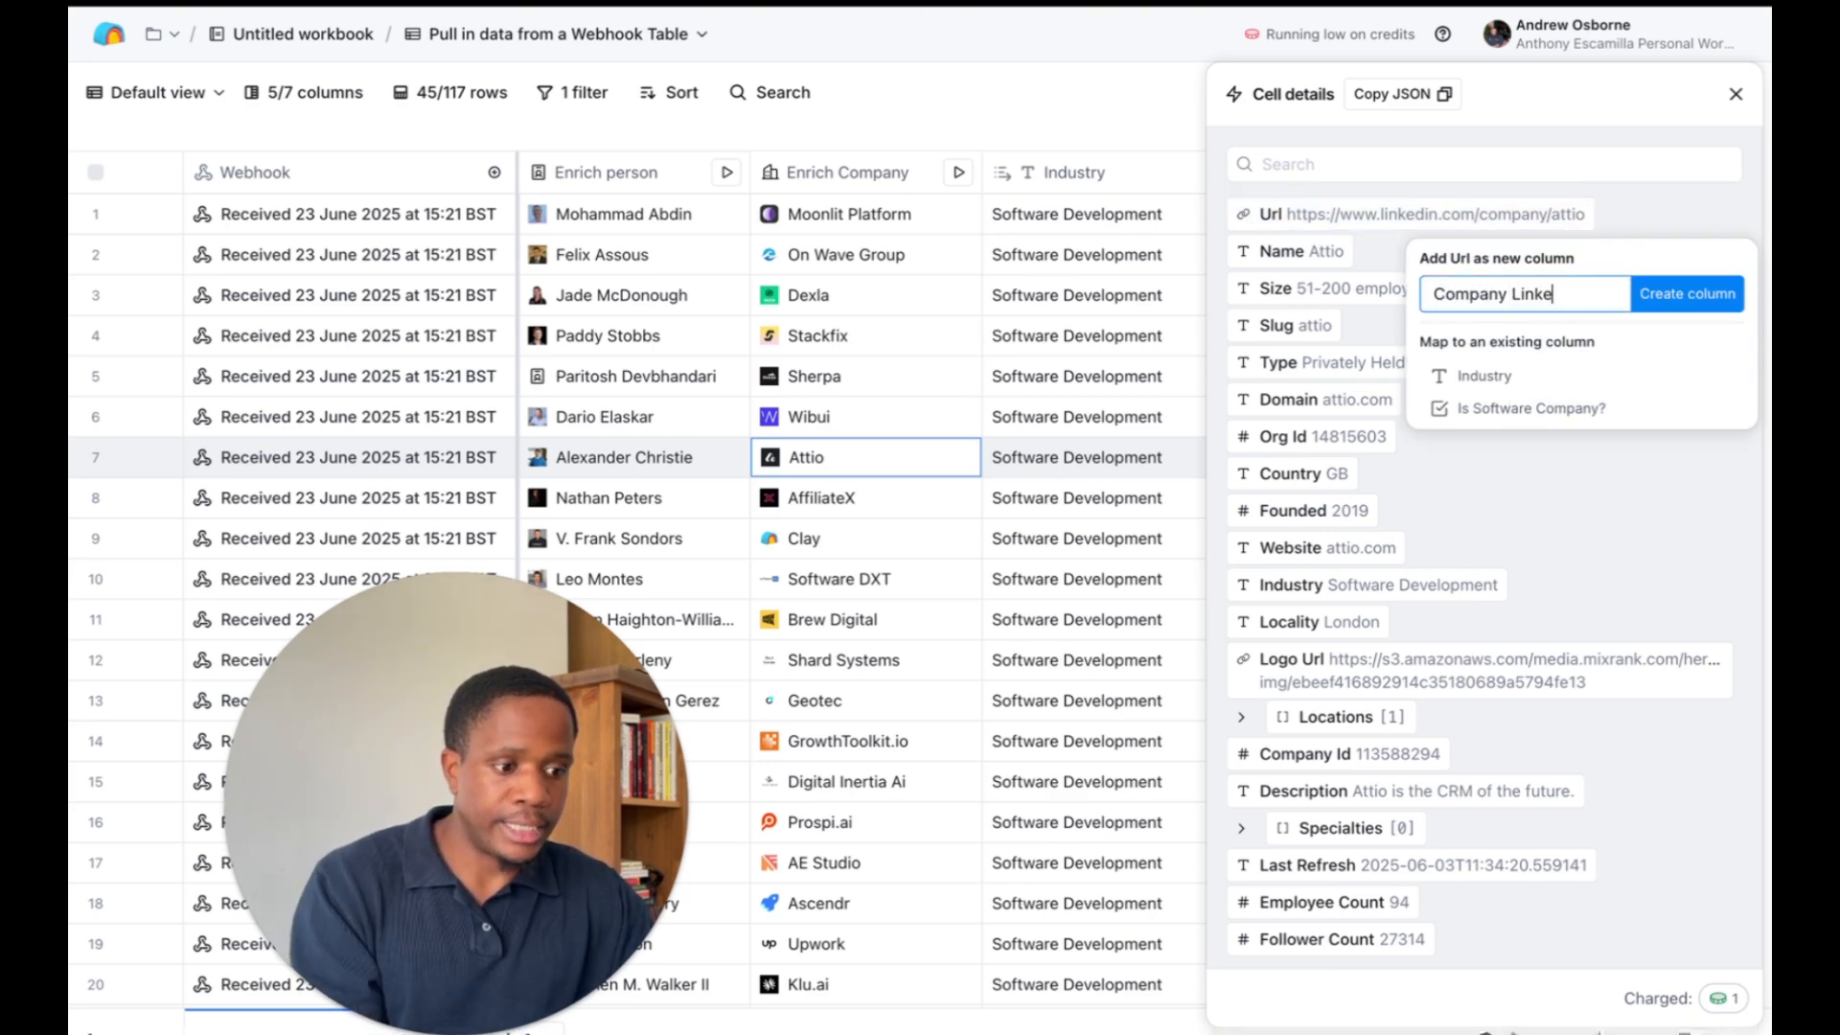
pyautogui.write('dIn URL')
pyautogui.press('Return')
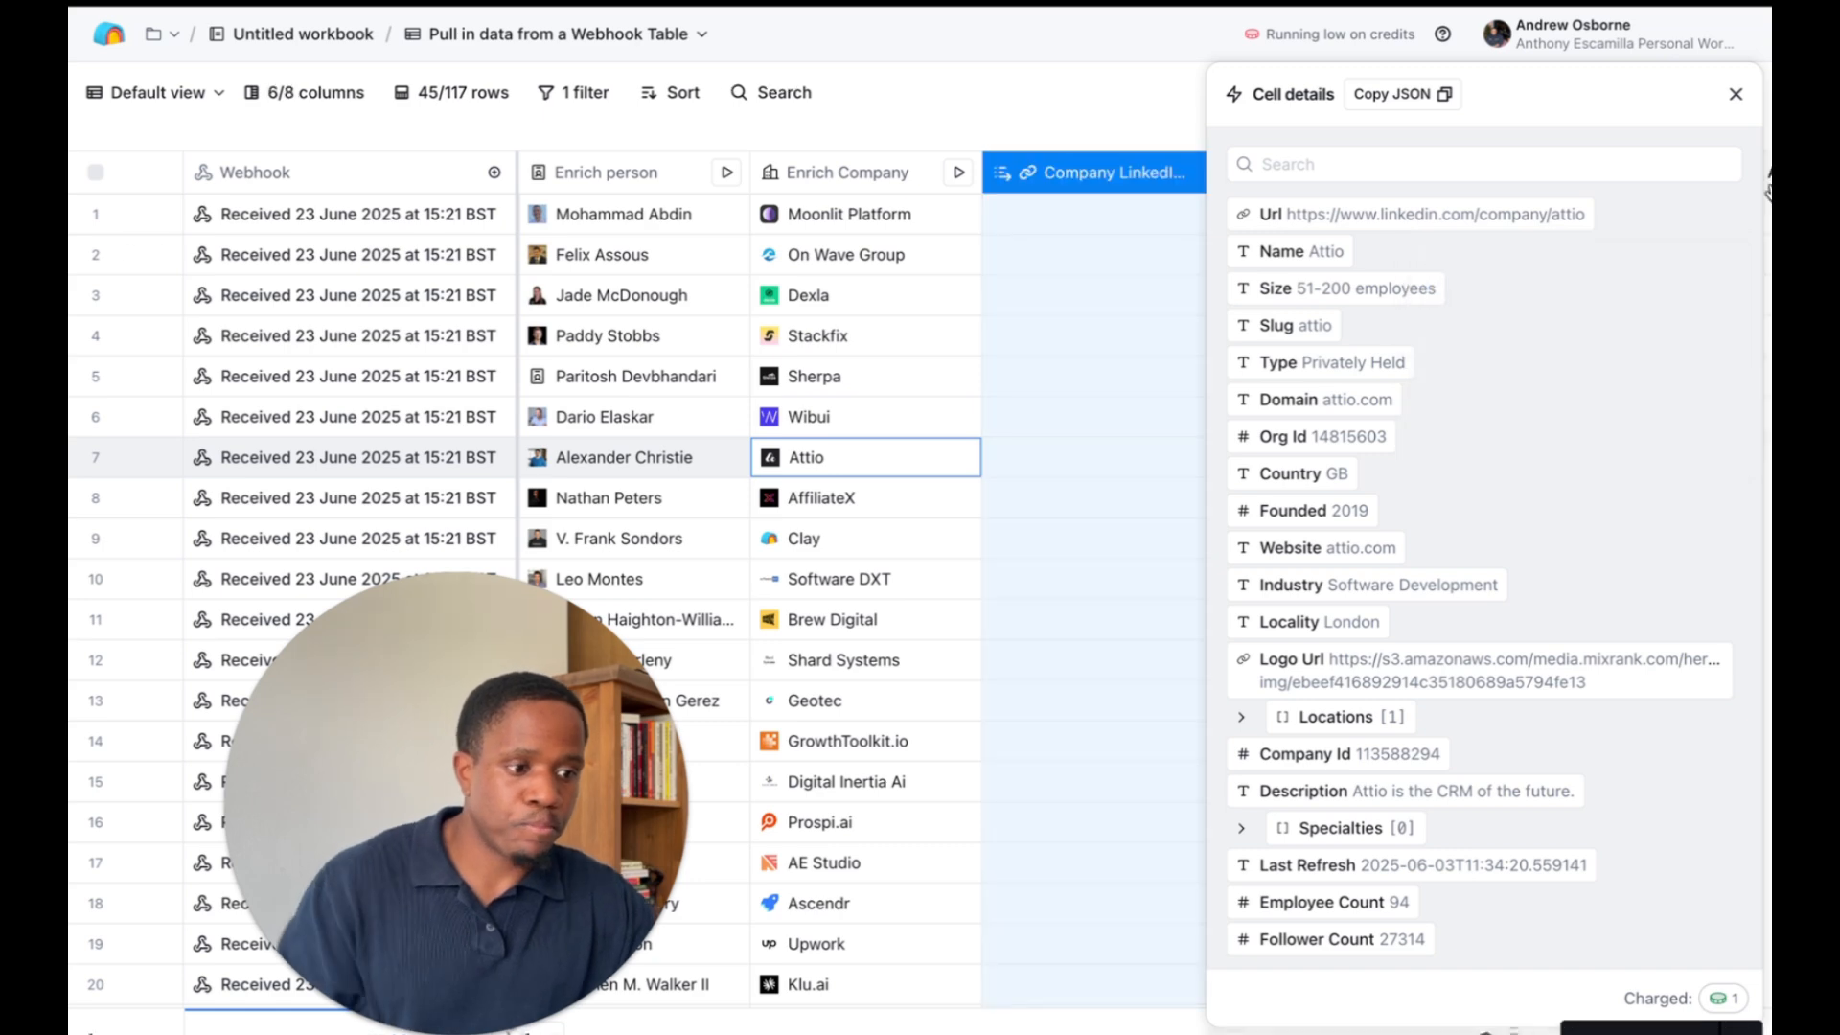
pyautogui.click(1733, 96)
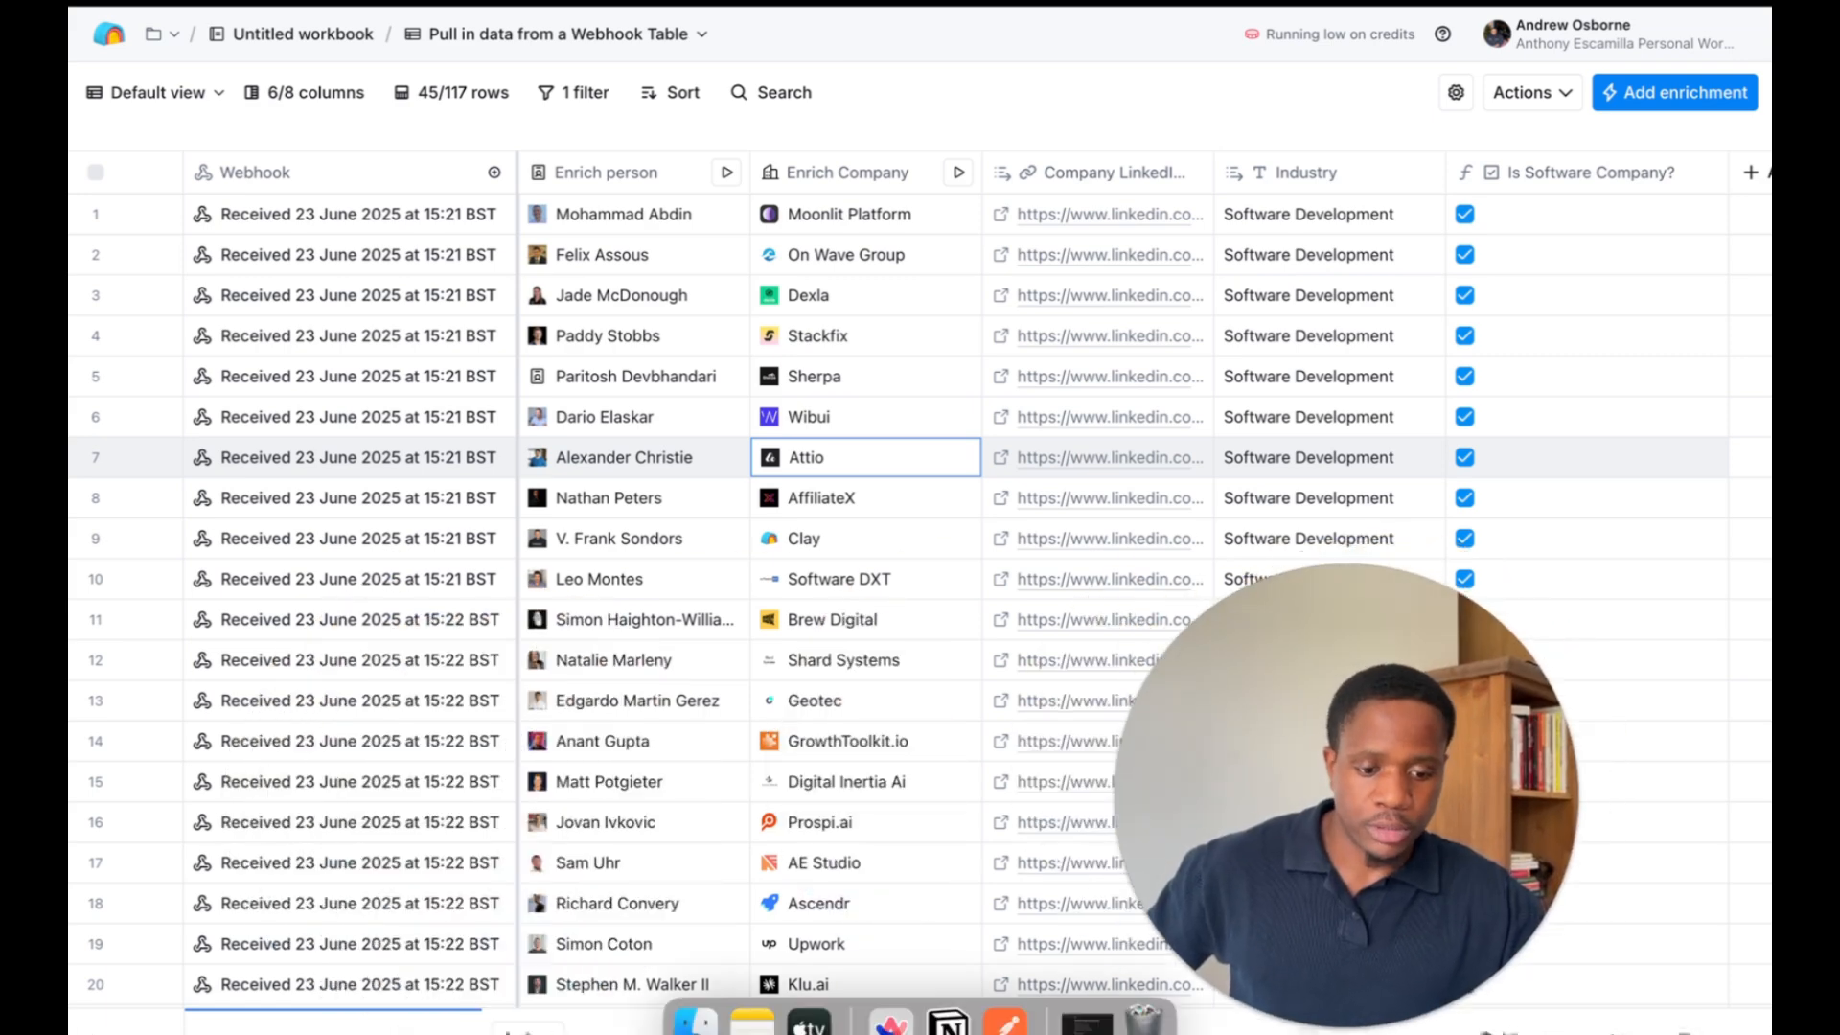
# Start a new table with Find jobs as its source, using "Pull in data from a Webhook Table" as the company table
pyautogui.write('jobs')
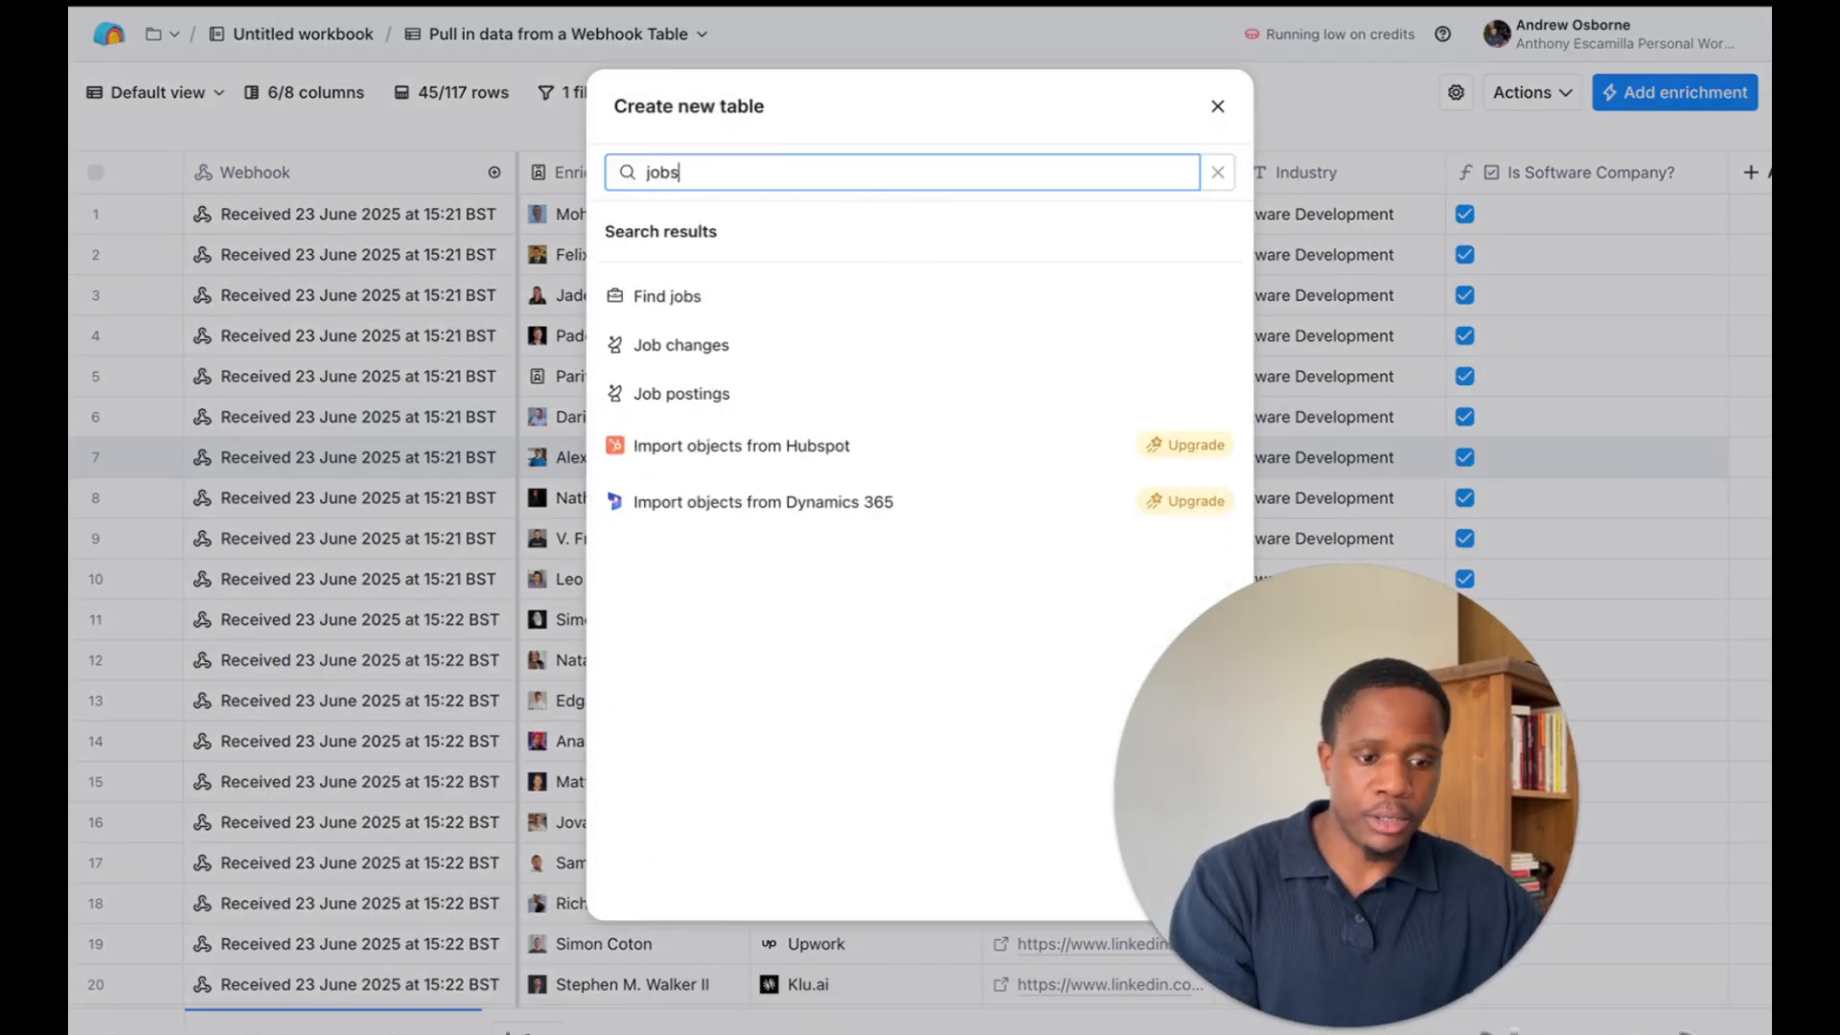
pyautogui.click(671, 298)
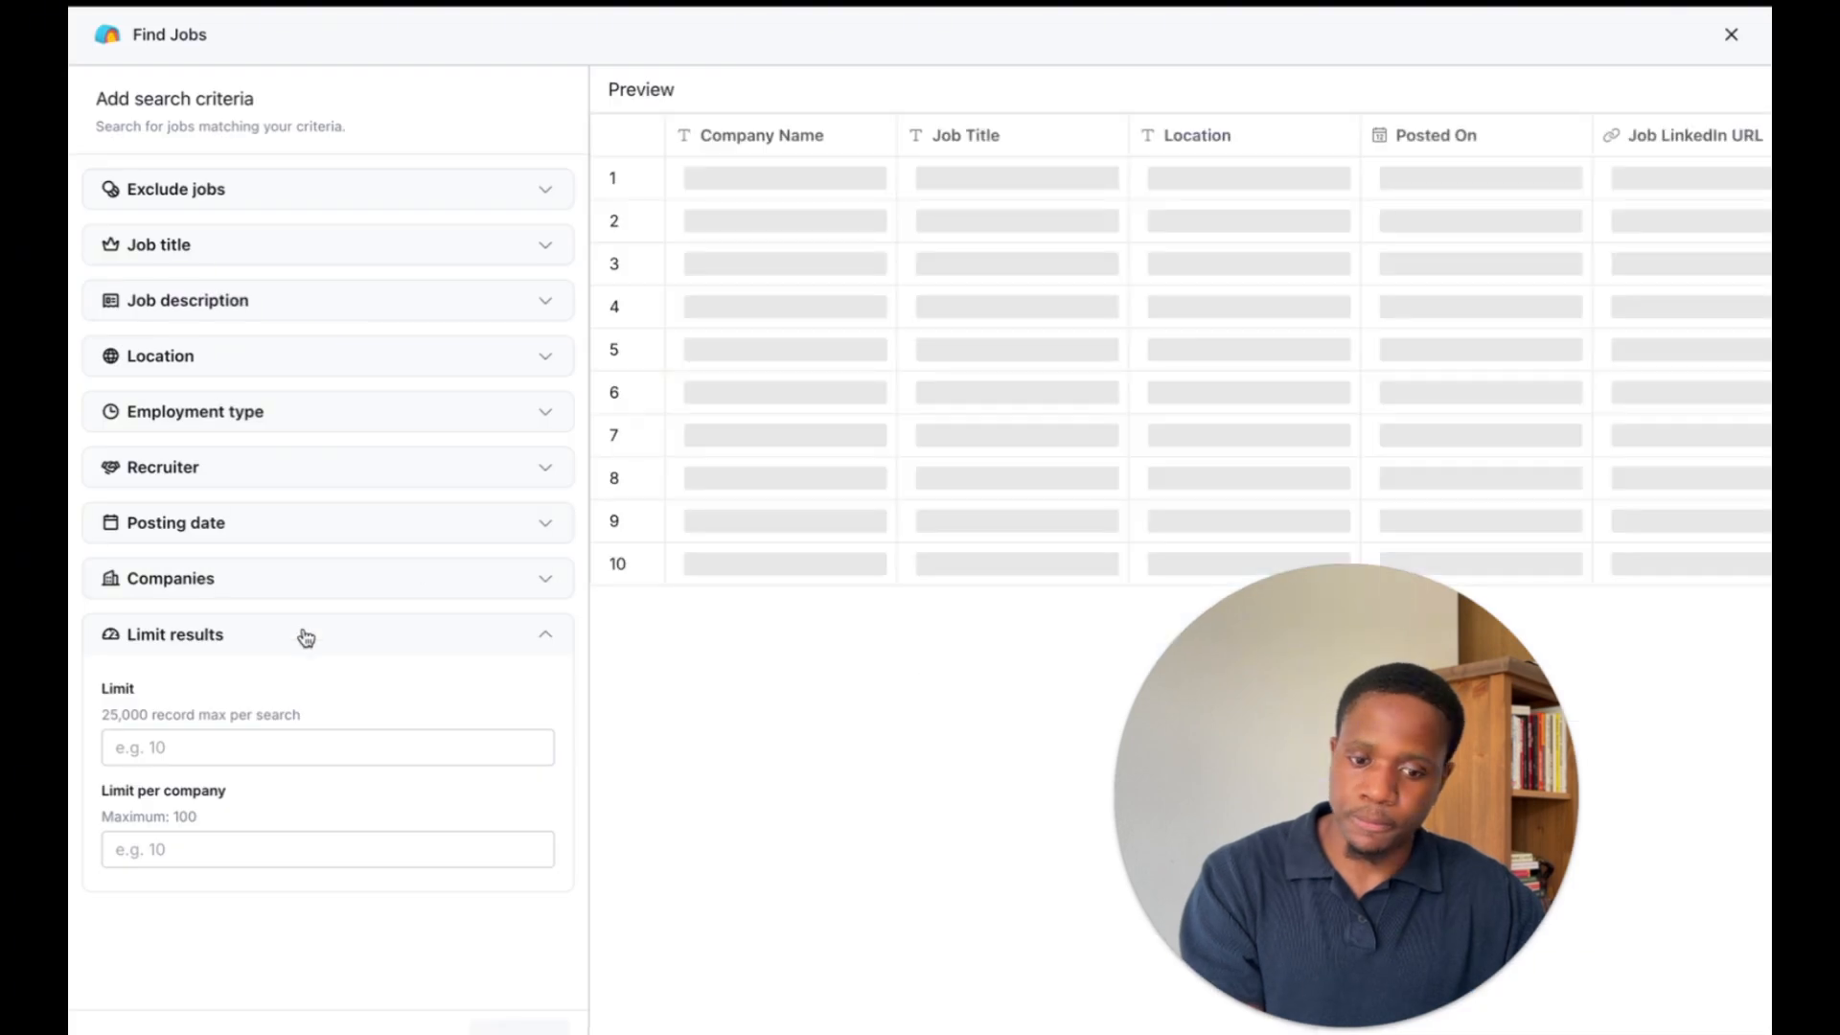
pyautogui.click(244, 596)
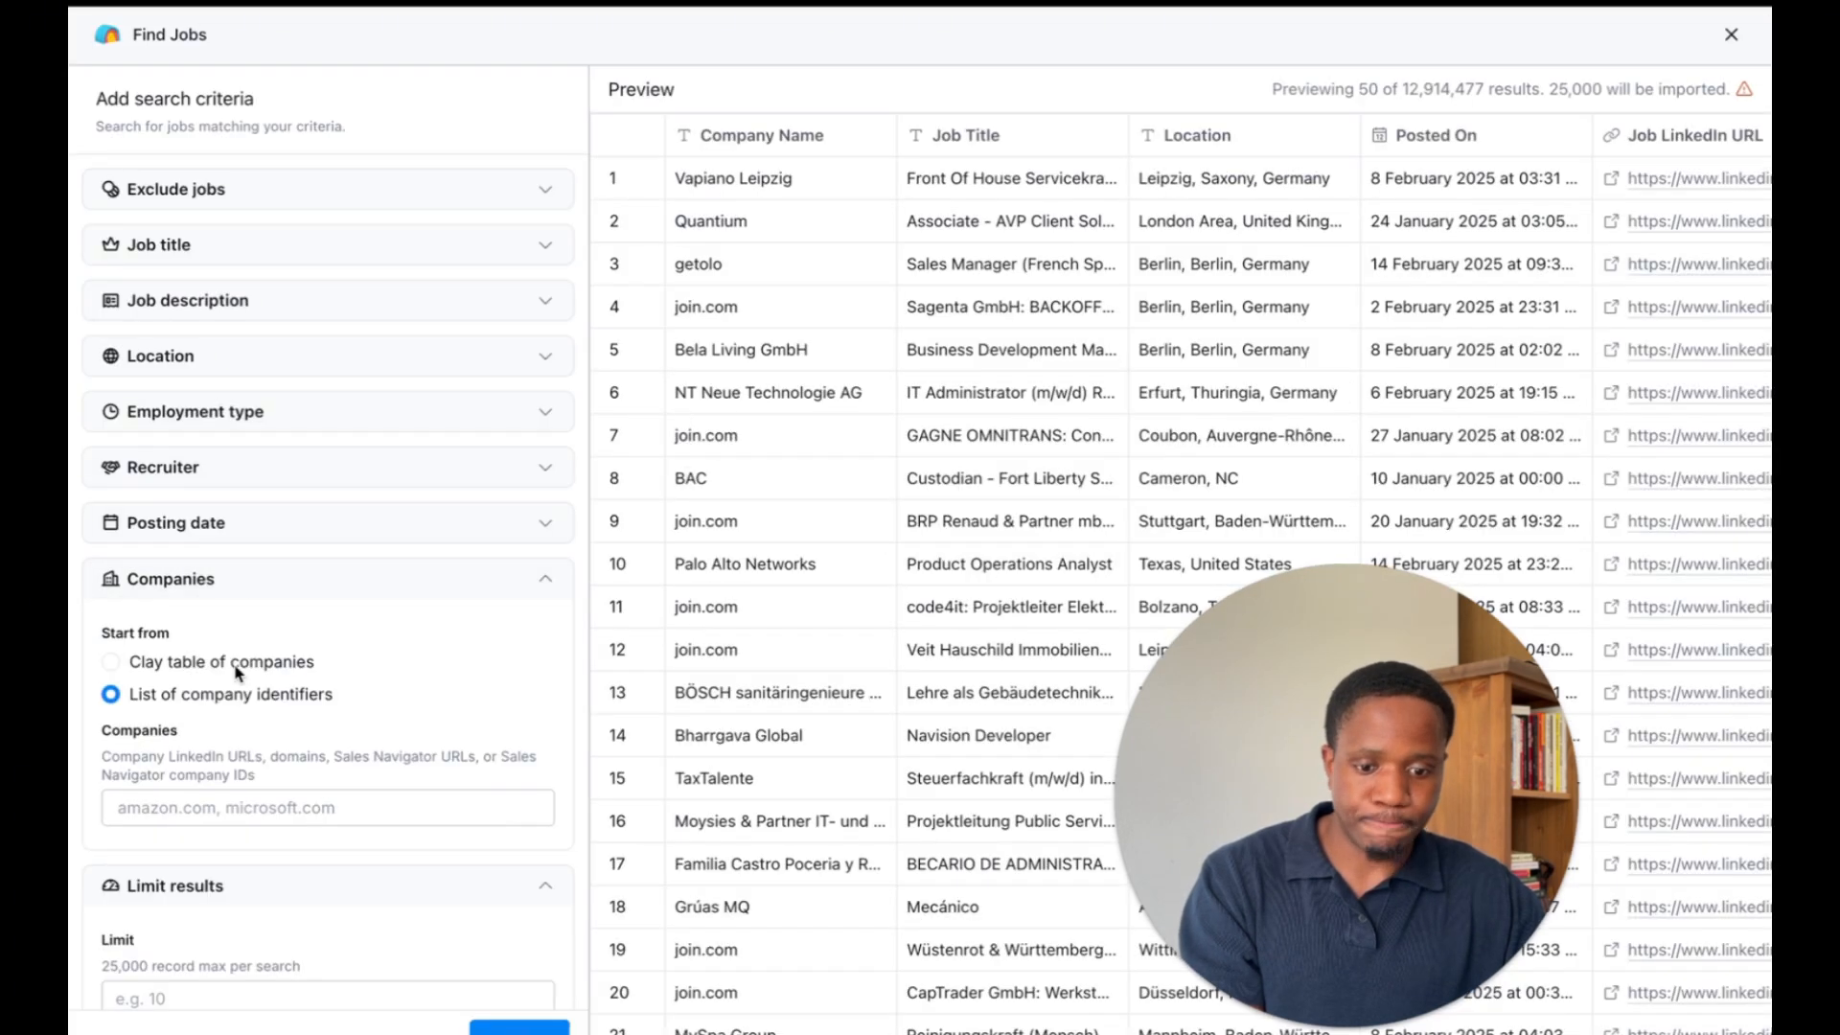
pyautogui.click(230, 663)
pyautogui.click(206, 769)
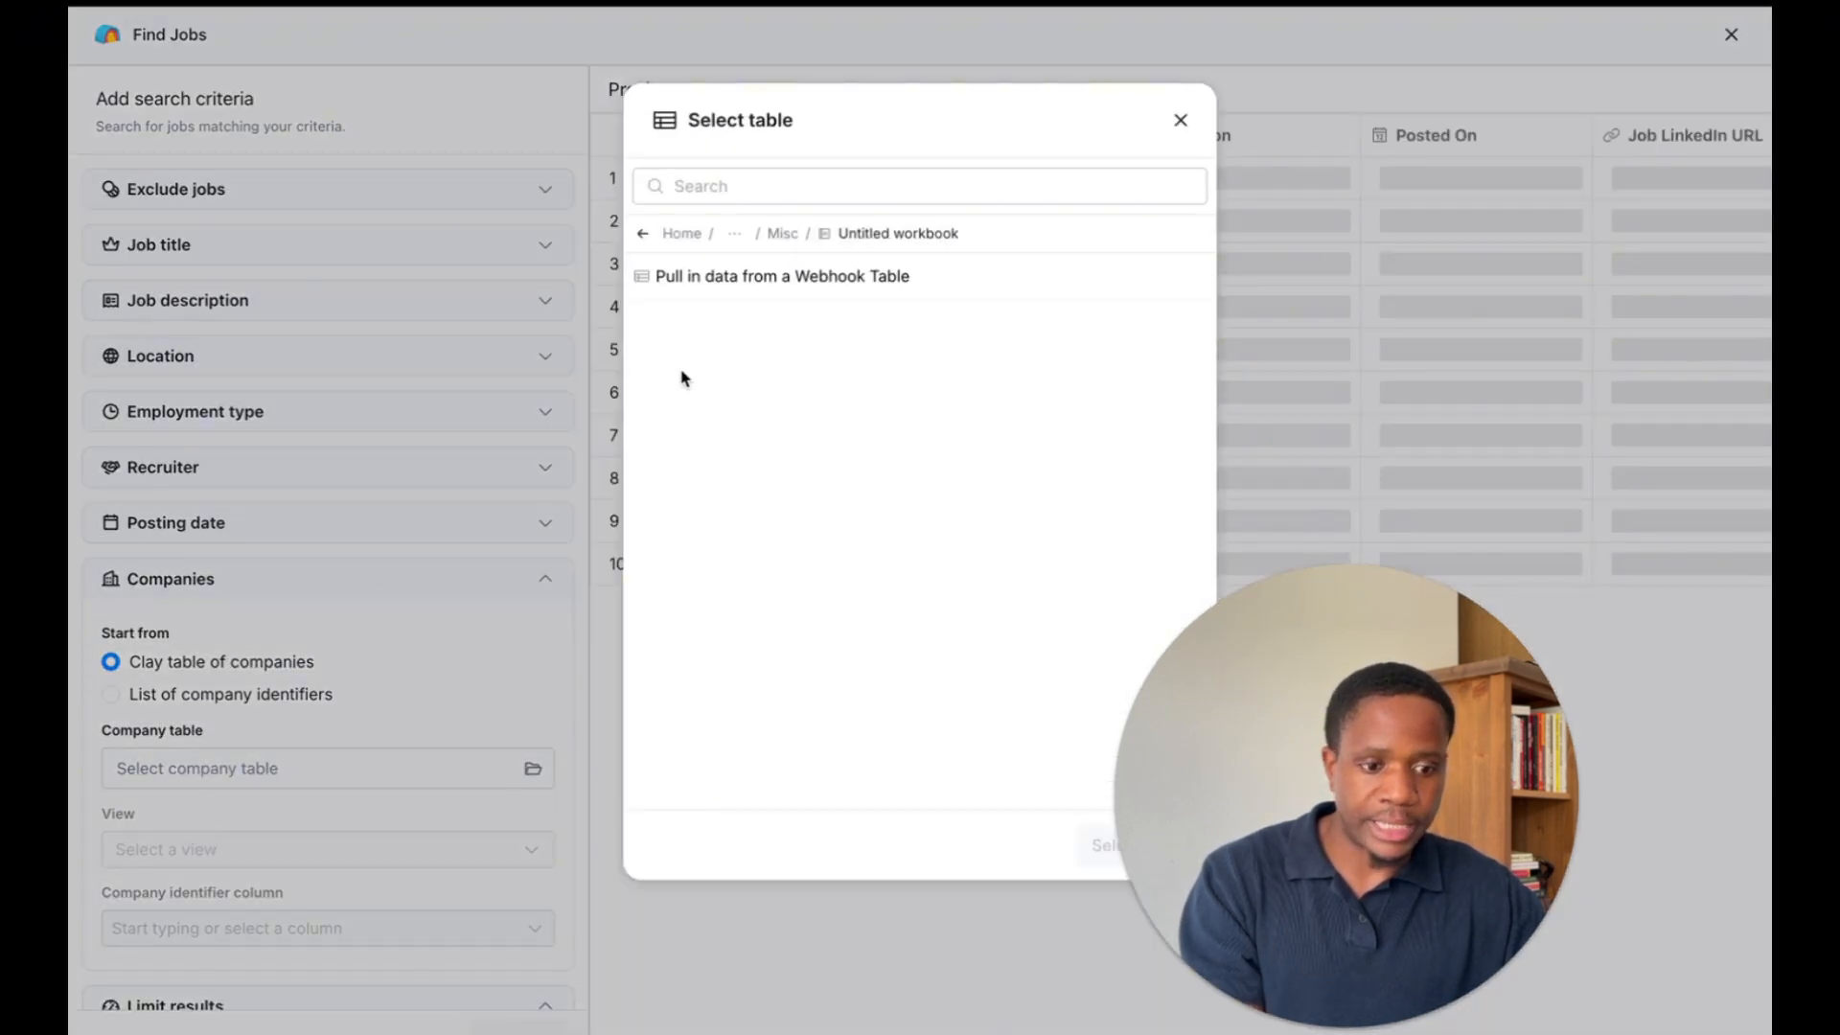
pyautogui.click(1100, 845)
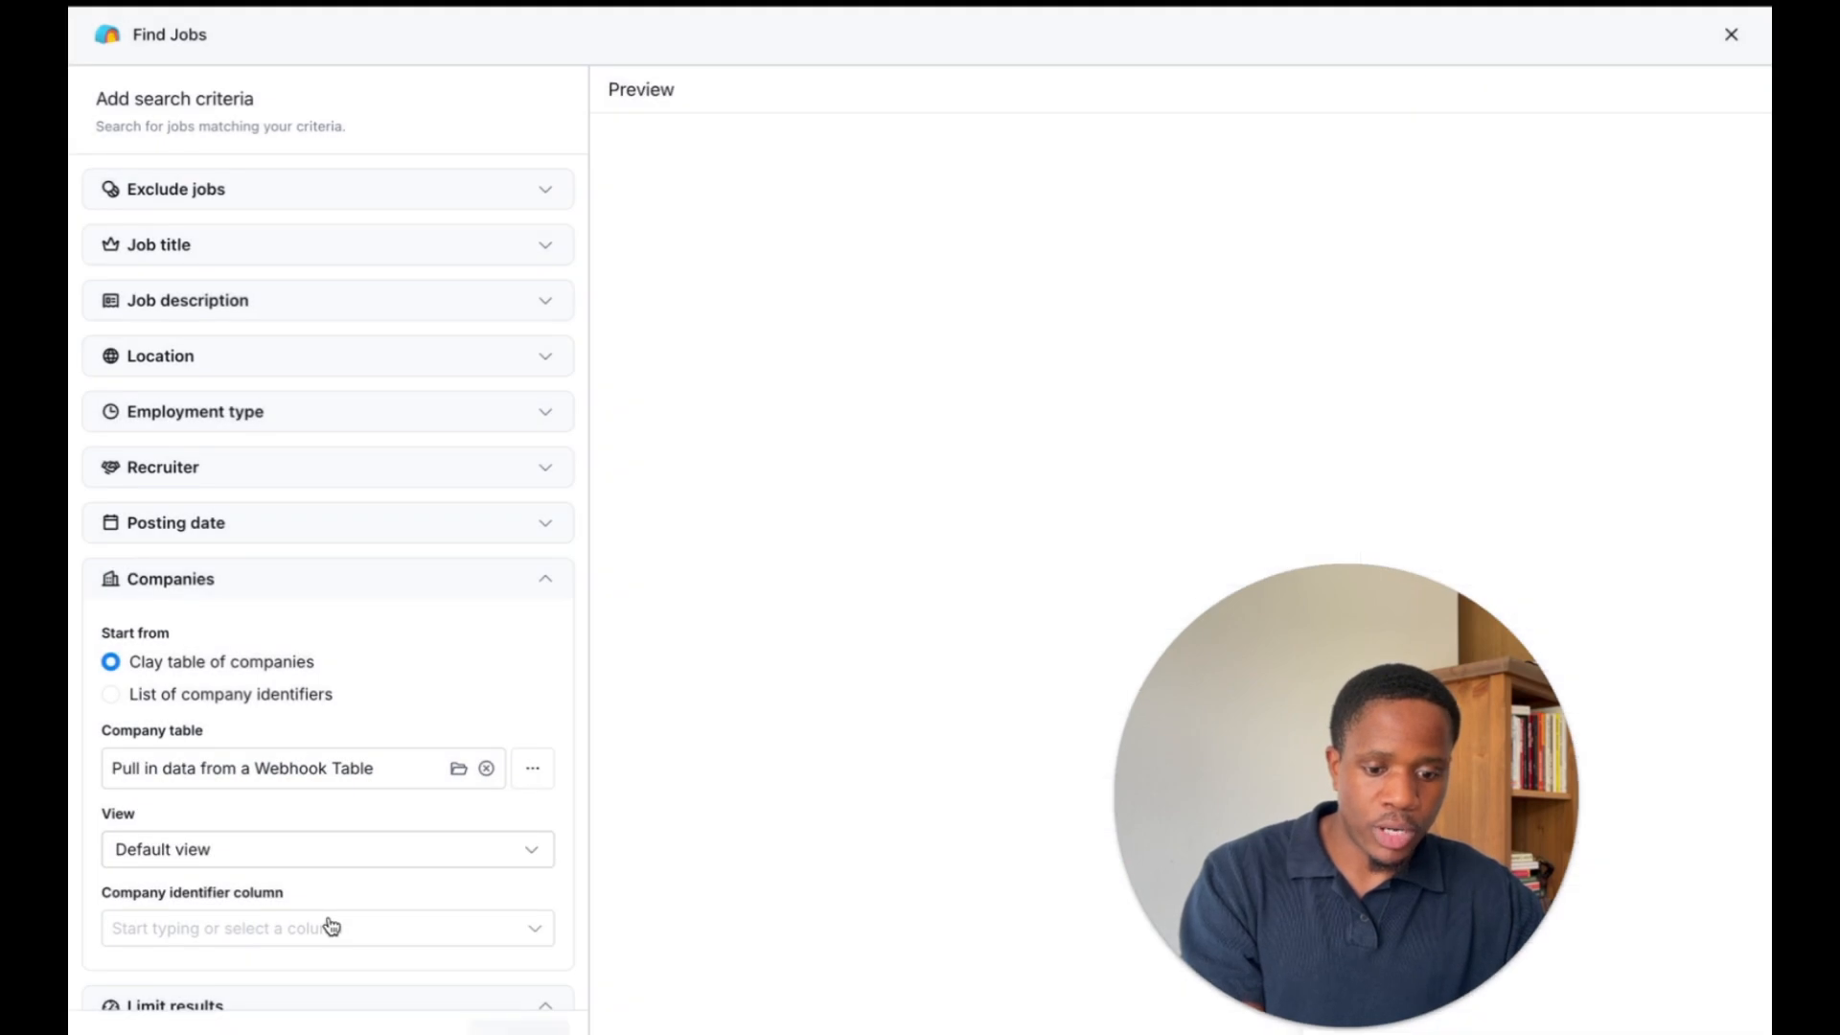
# Set Company LinkedIn URL as the company identifier column and look through the previewed job postings
pyautogui.scroll(-1, 331, 910)
pyautogui.click(347, 879)
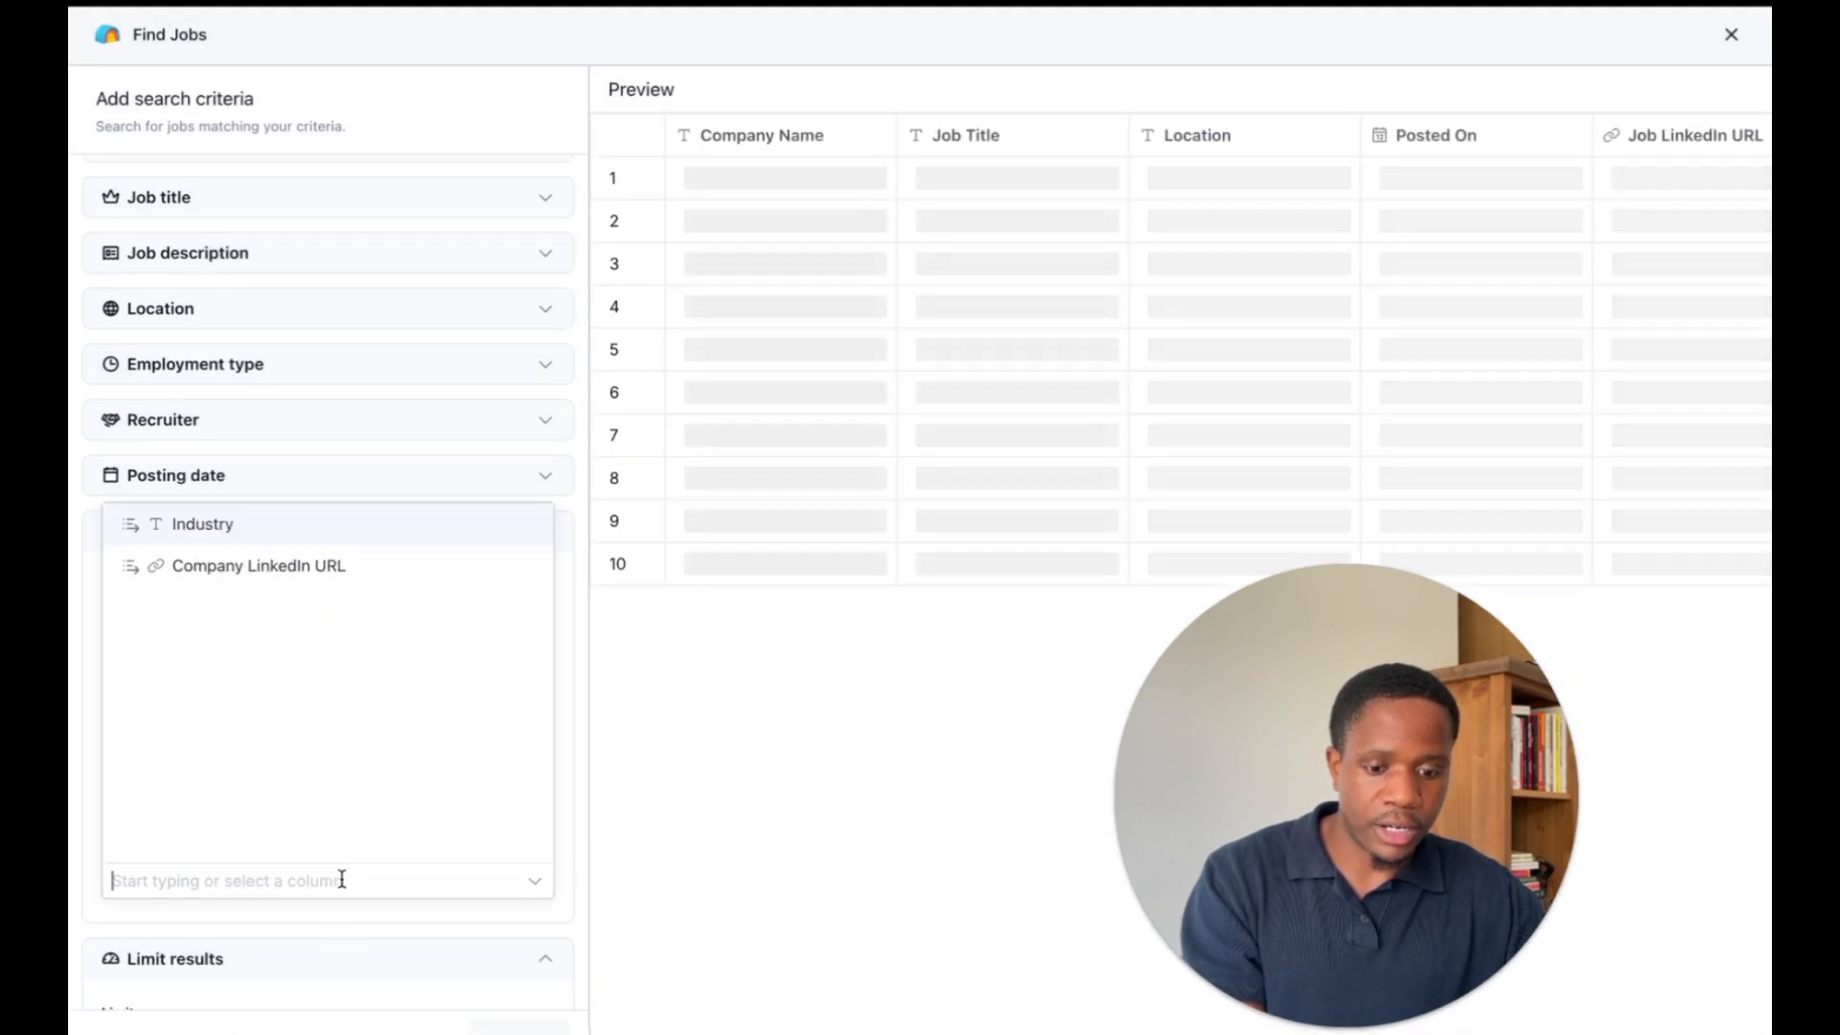
pyautogui.click(197, 573)
pyautogui.scroll(-4, 332, 862)
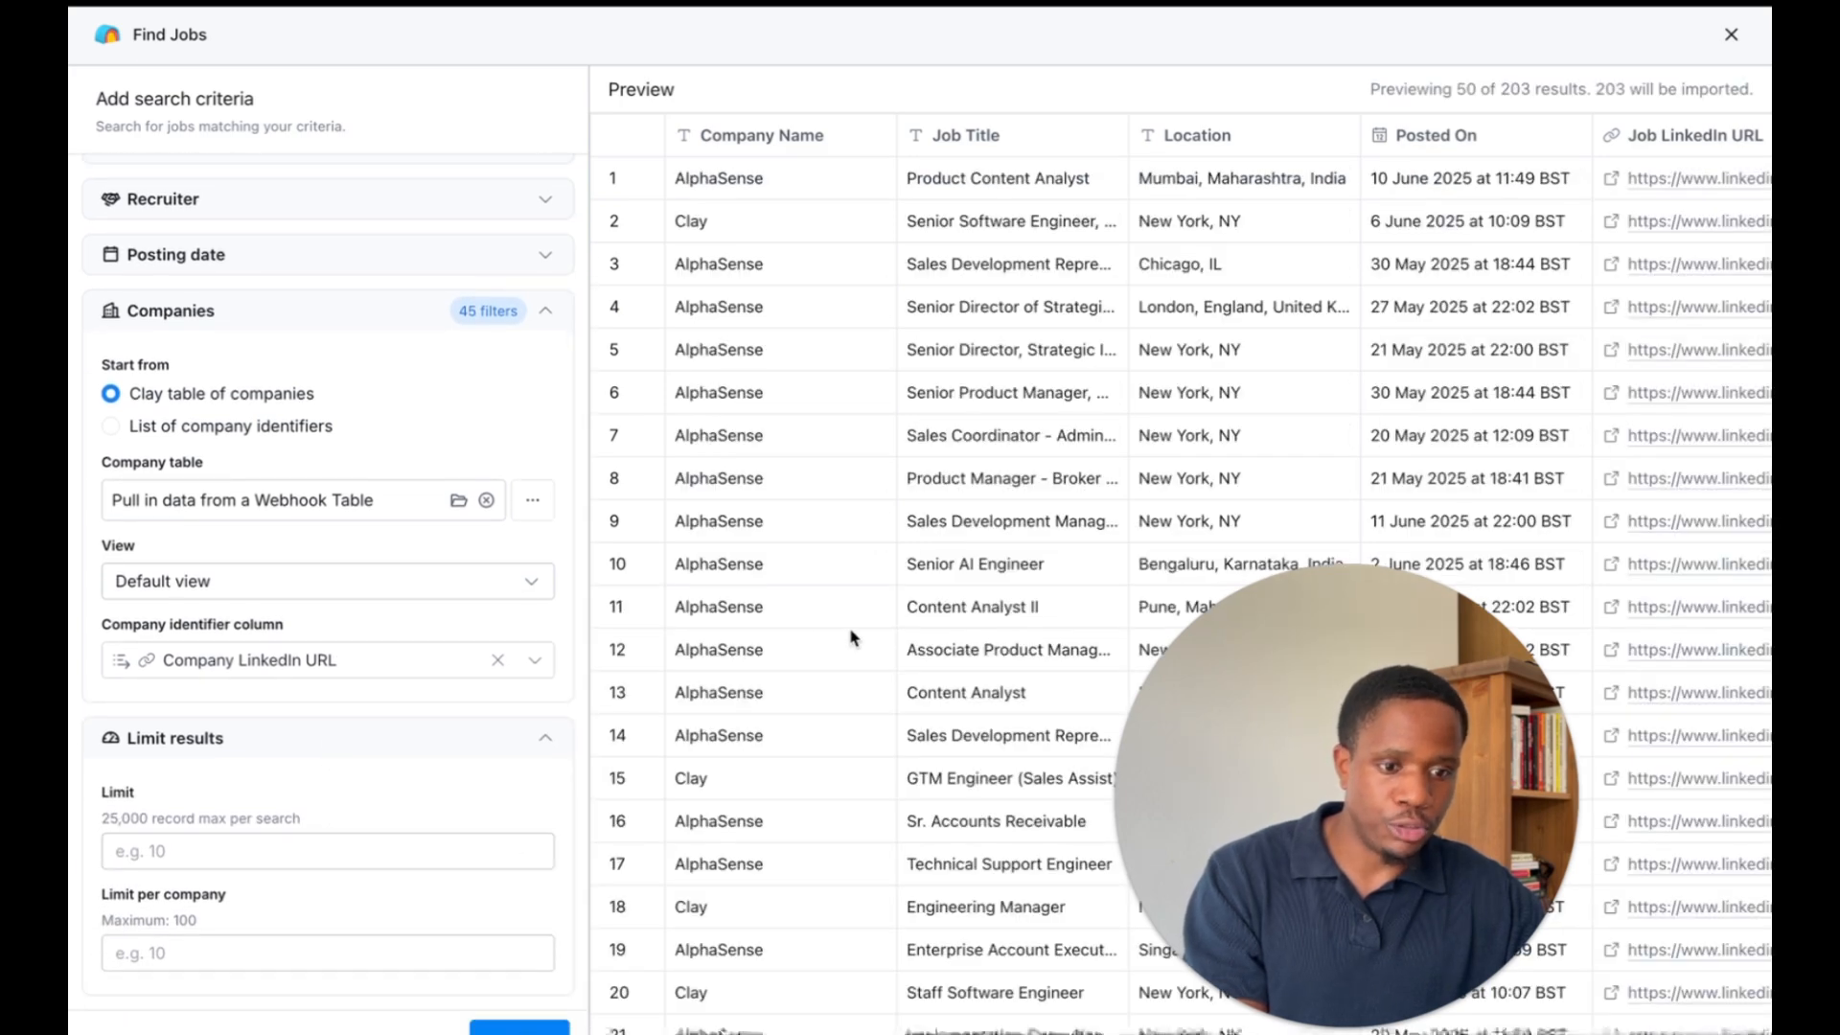
pyautogui.scroll(-12, 852, 637)
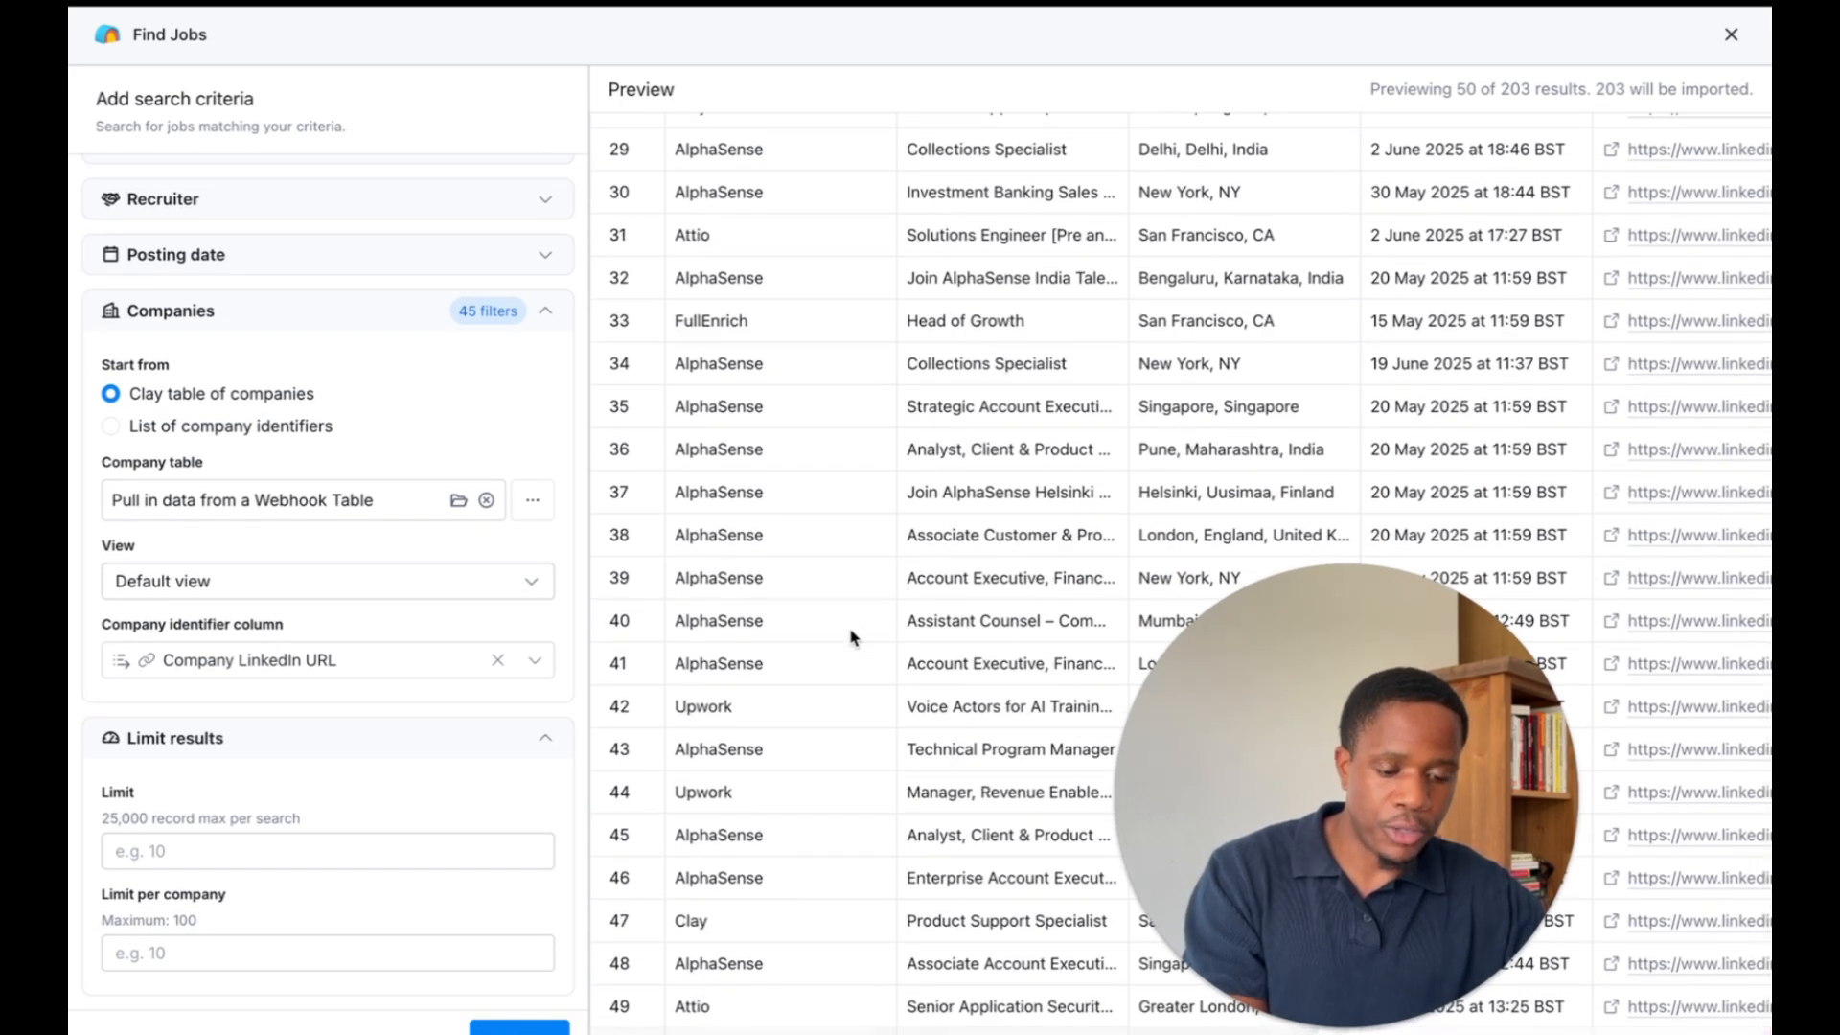
pyautogui.scroll(12, 852, 637)
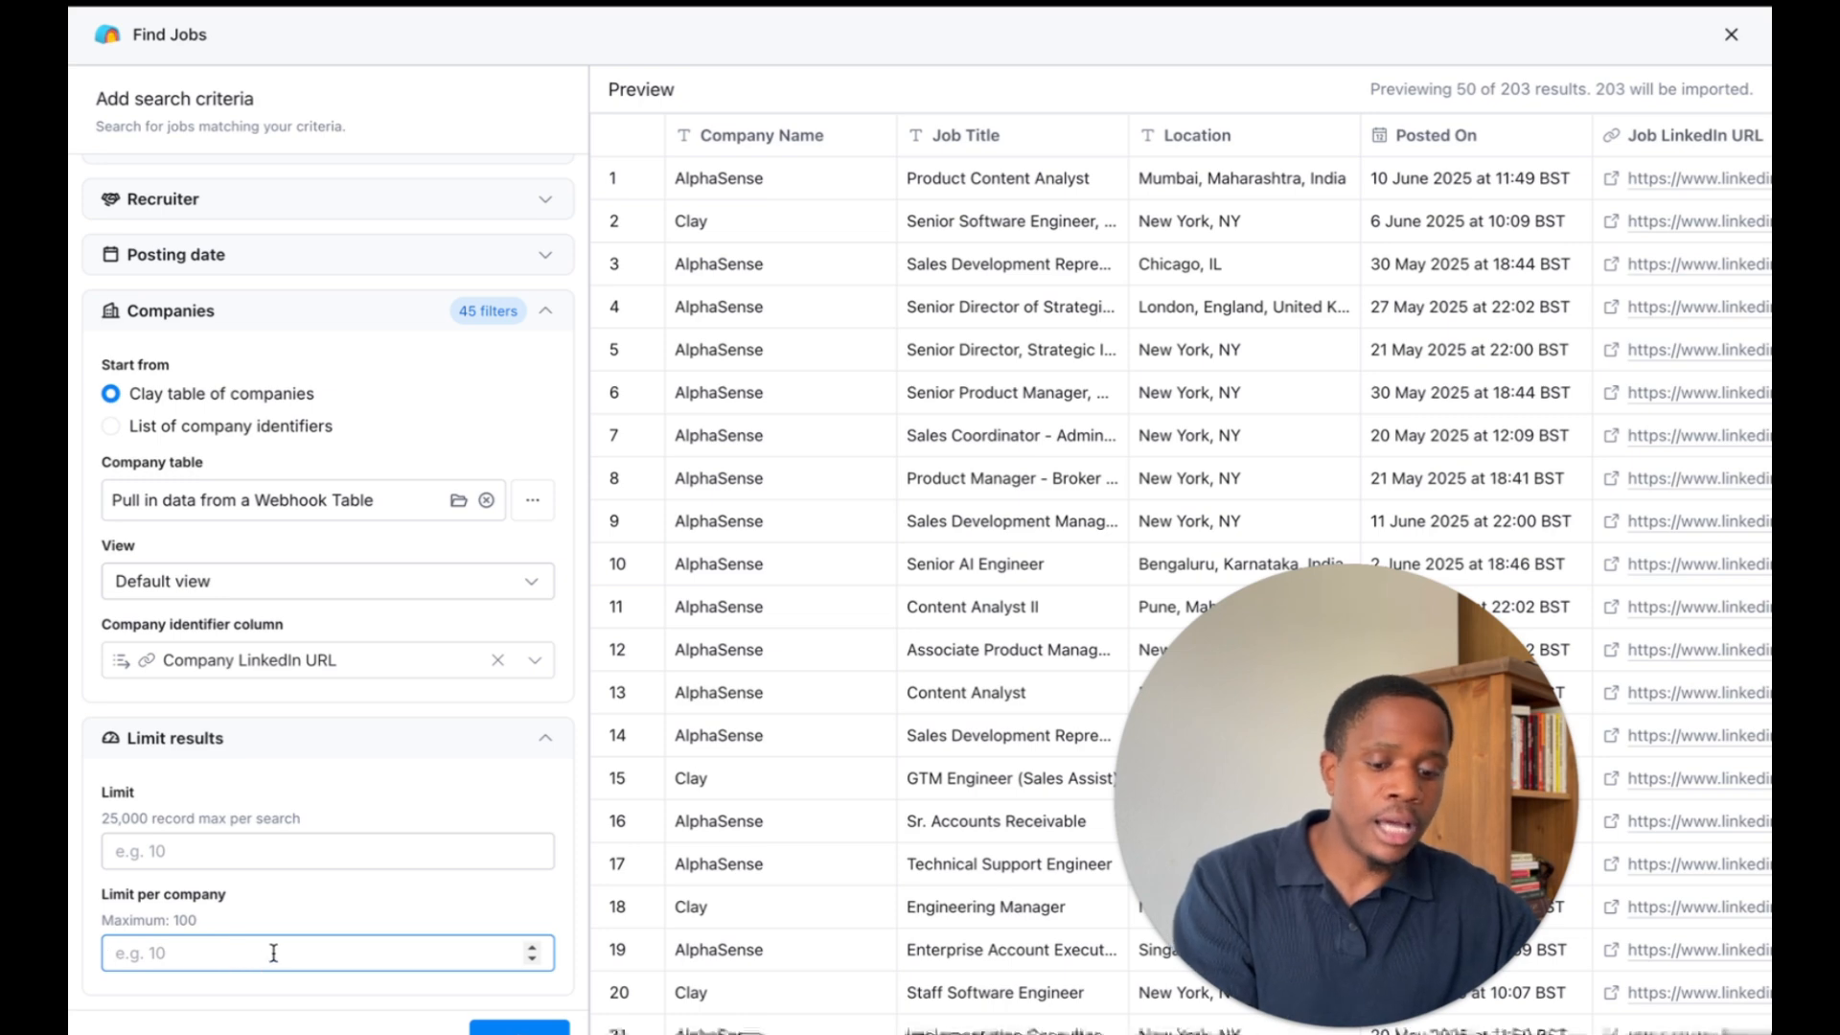
# Try a limit of 1 job per company in the results, and clear the limit again
pyautogui.write('1')
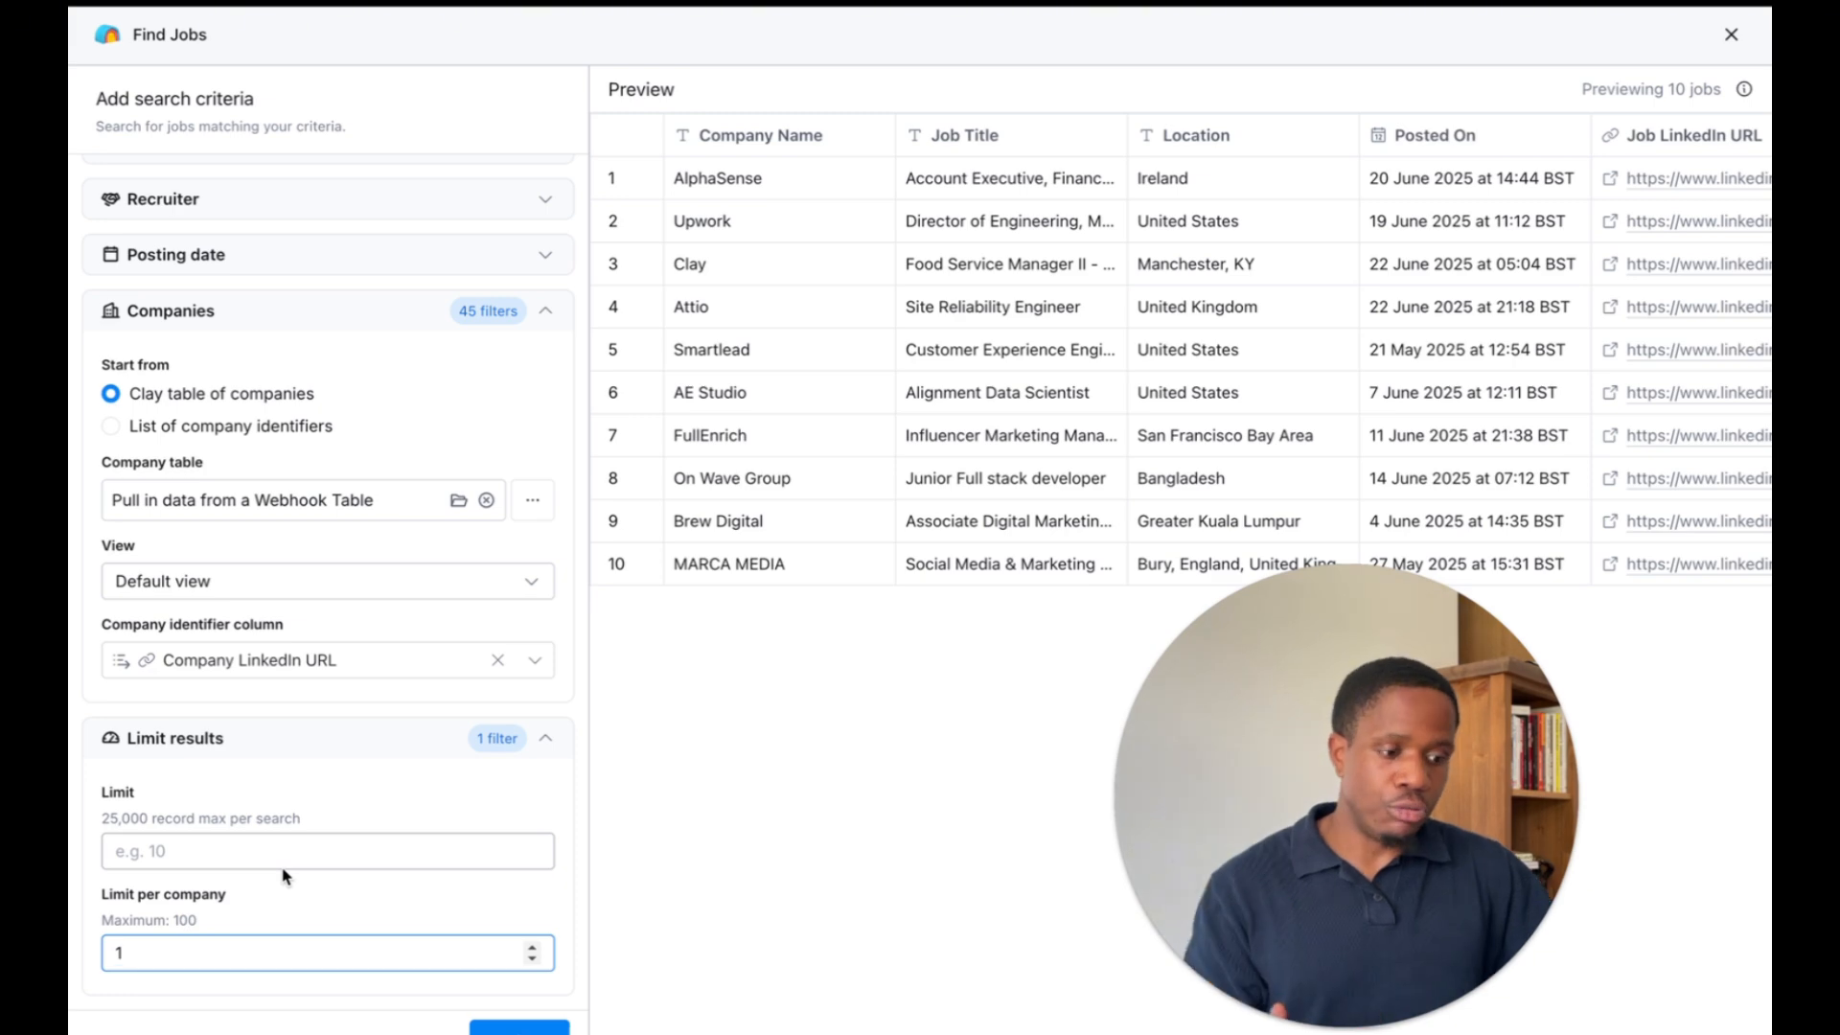
pyautogui.press('BackSpace')
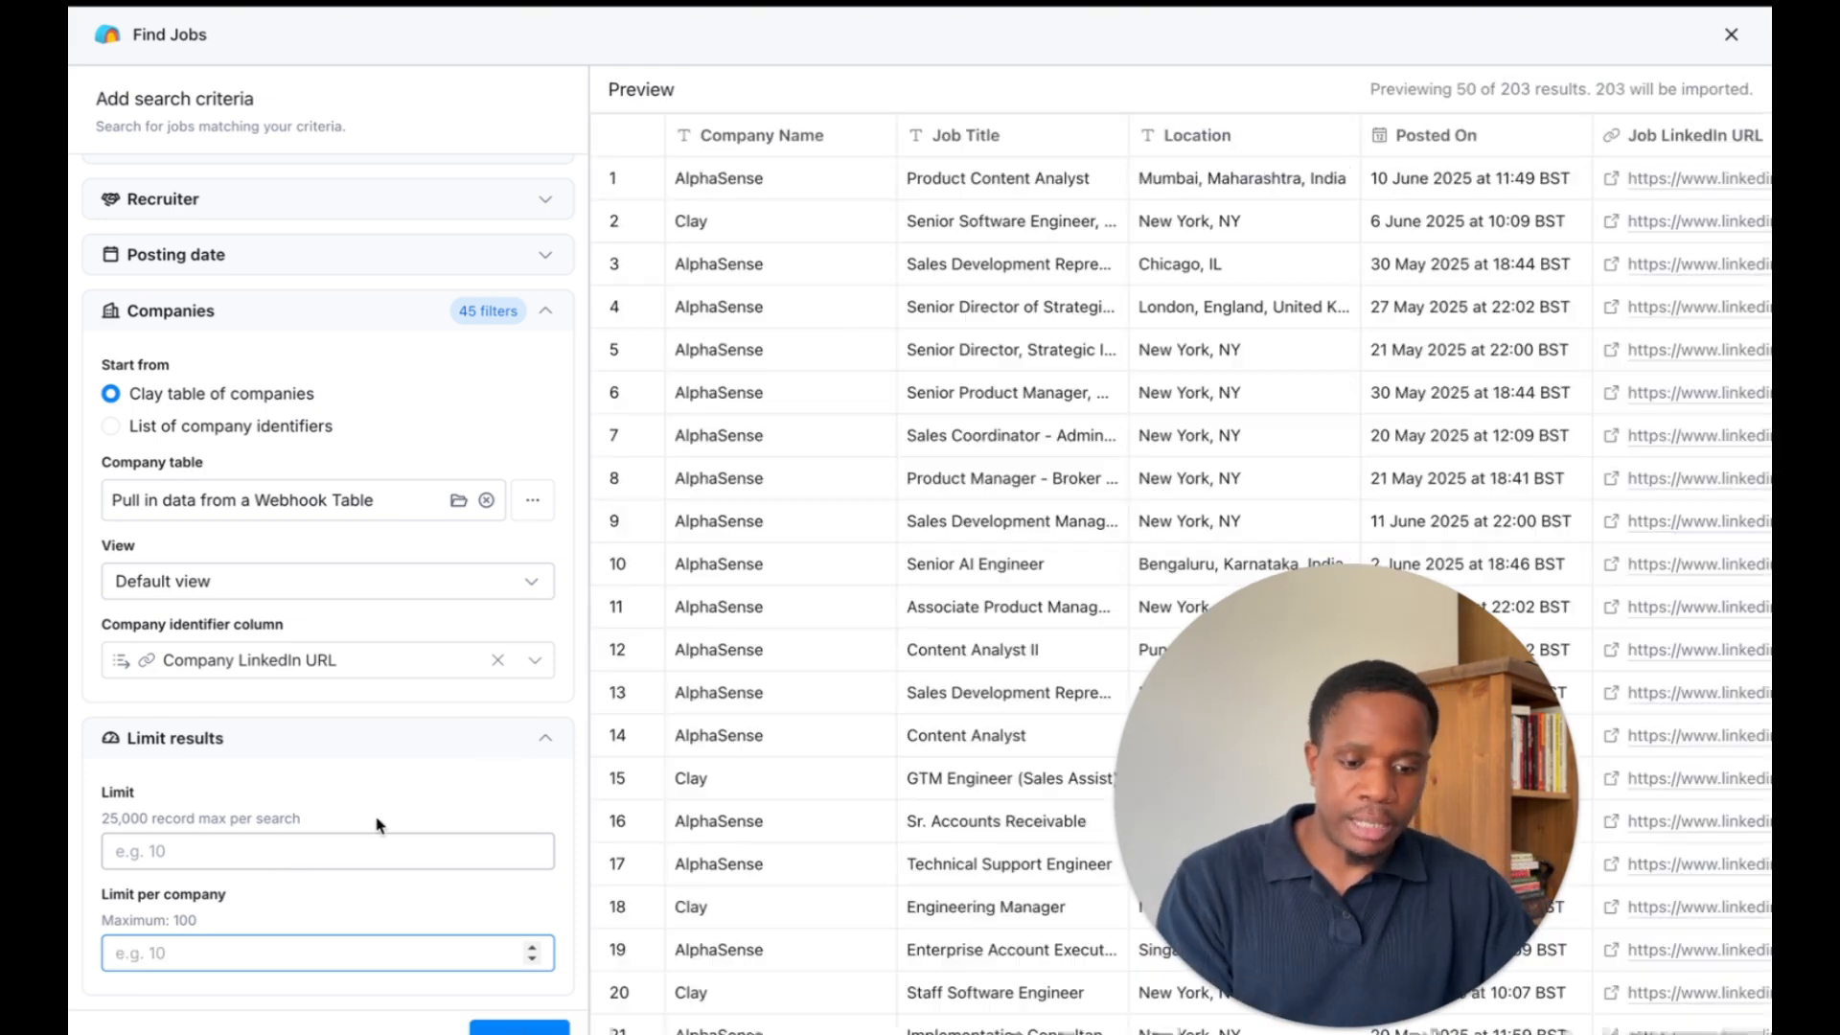
# Enter Account Executive and bdr as job titles to include in the job search
pyautogui.scroll(3, 488, 757)
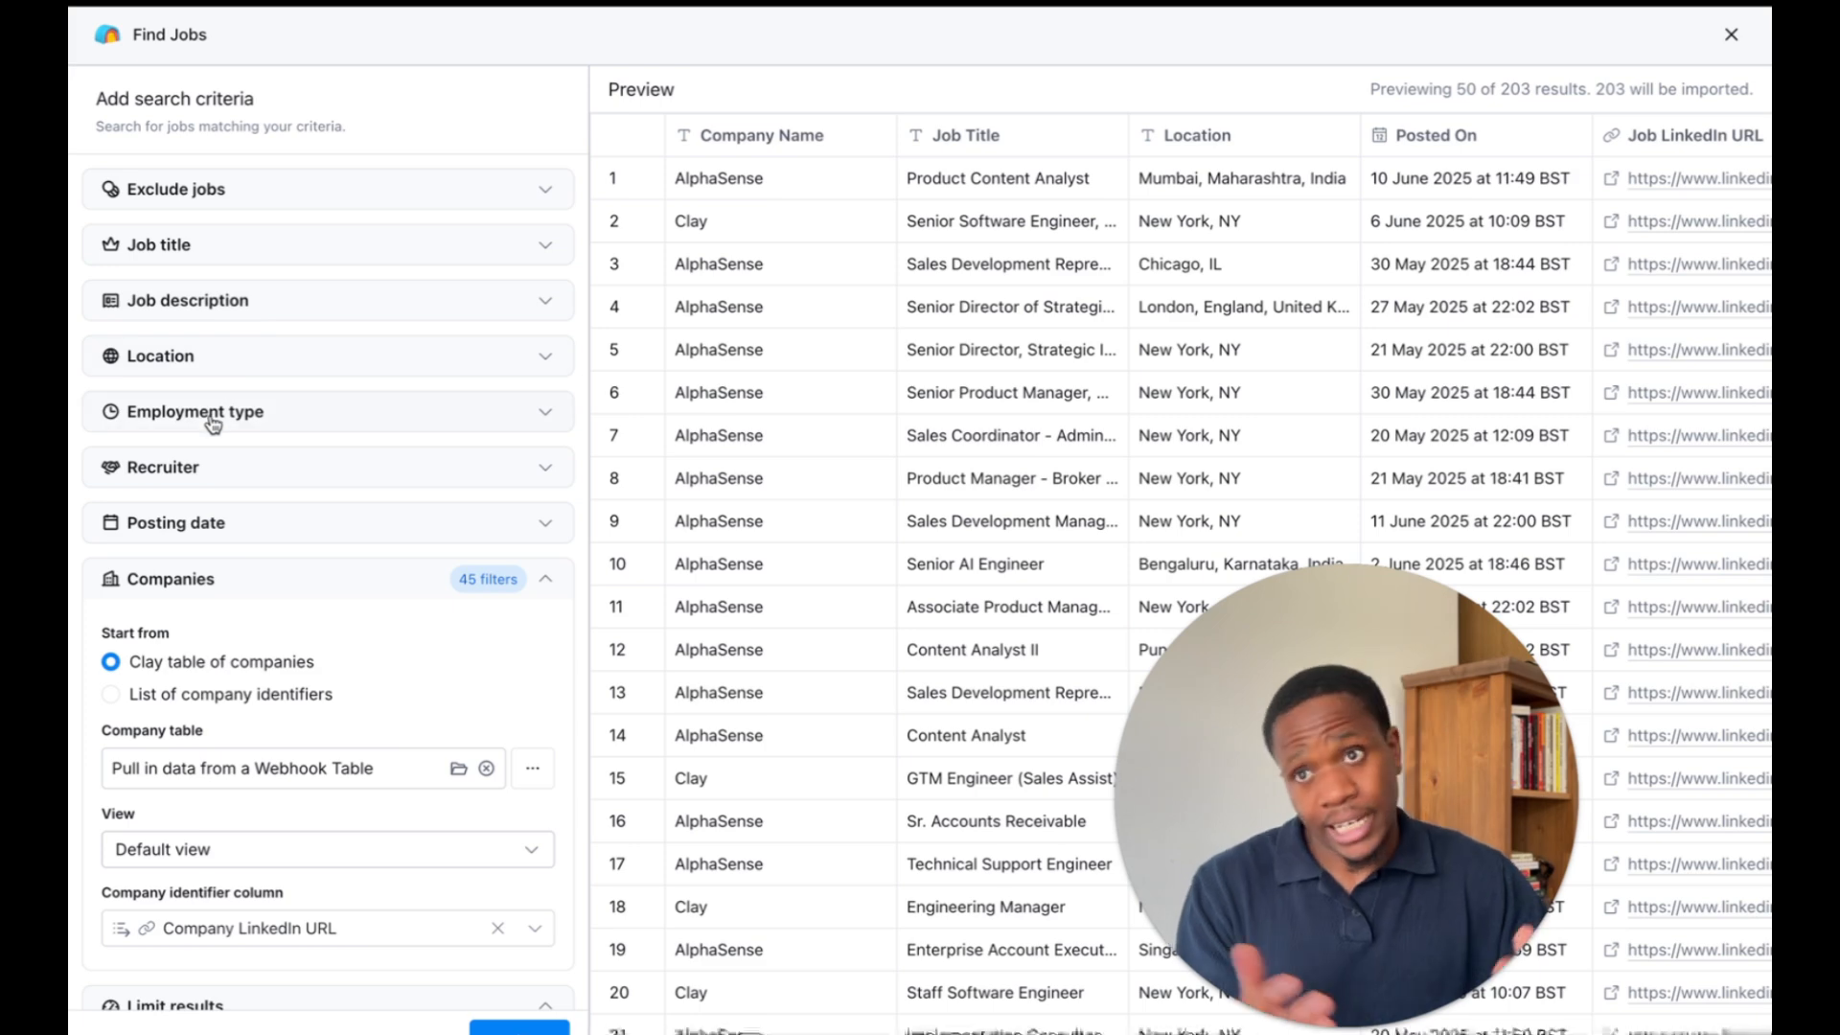
pyautogui.click(270, 254)
pyautogui.click(253, 331)
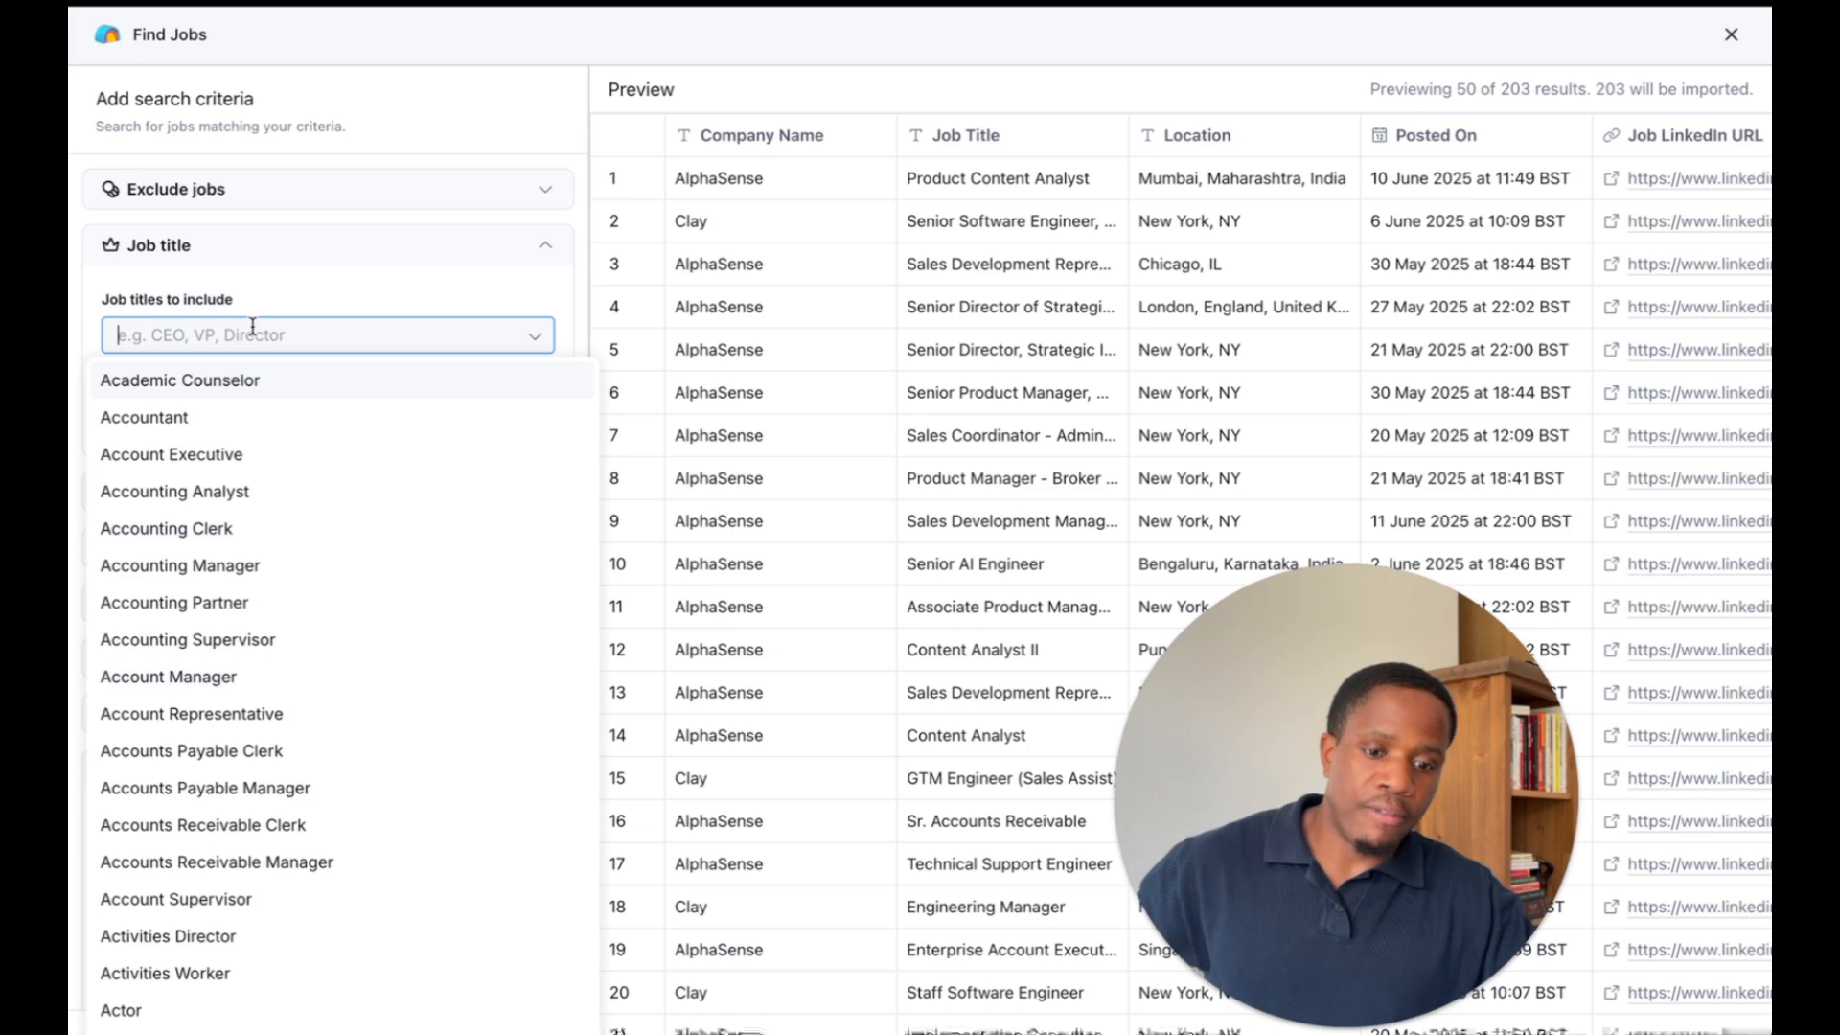
pyautogui.write('account exe')
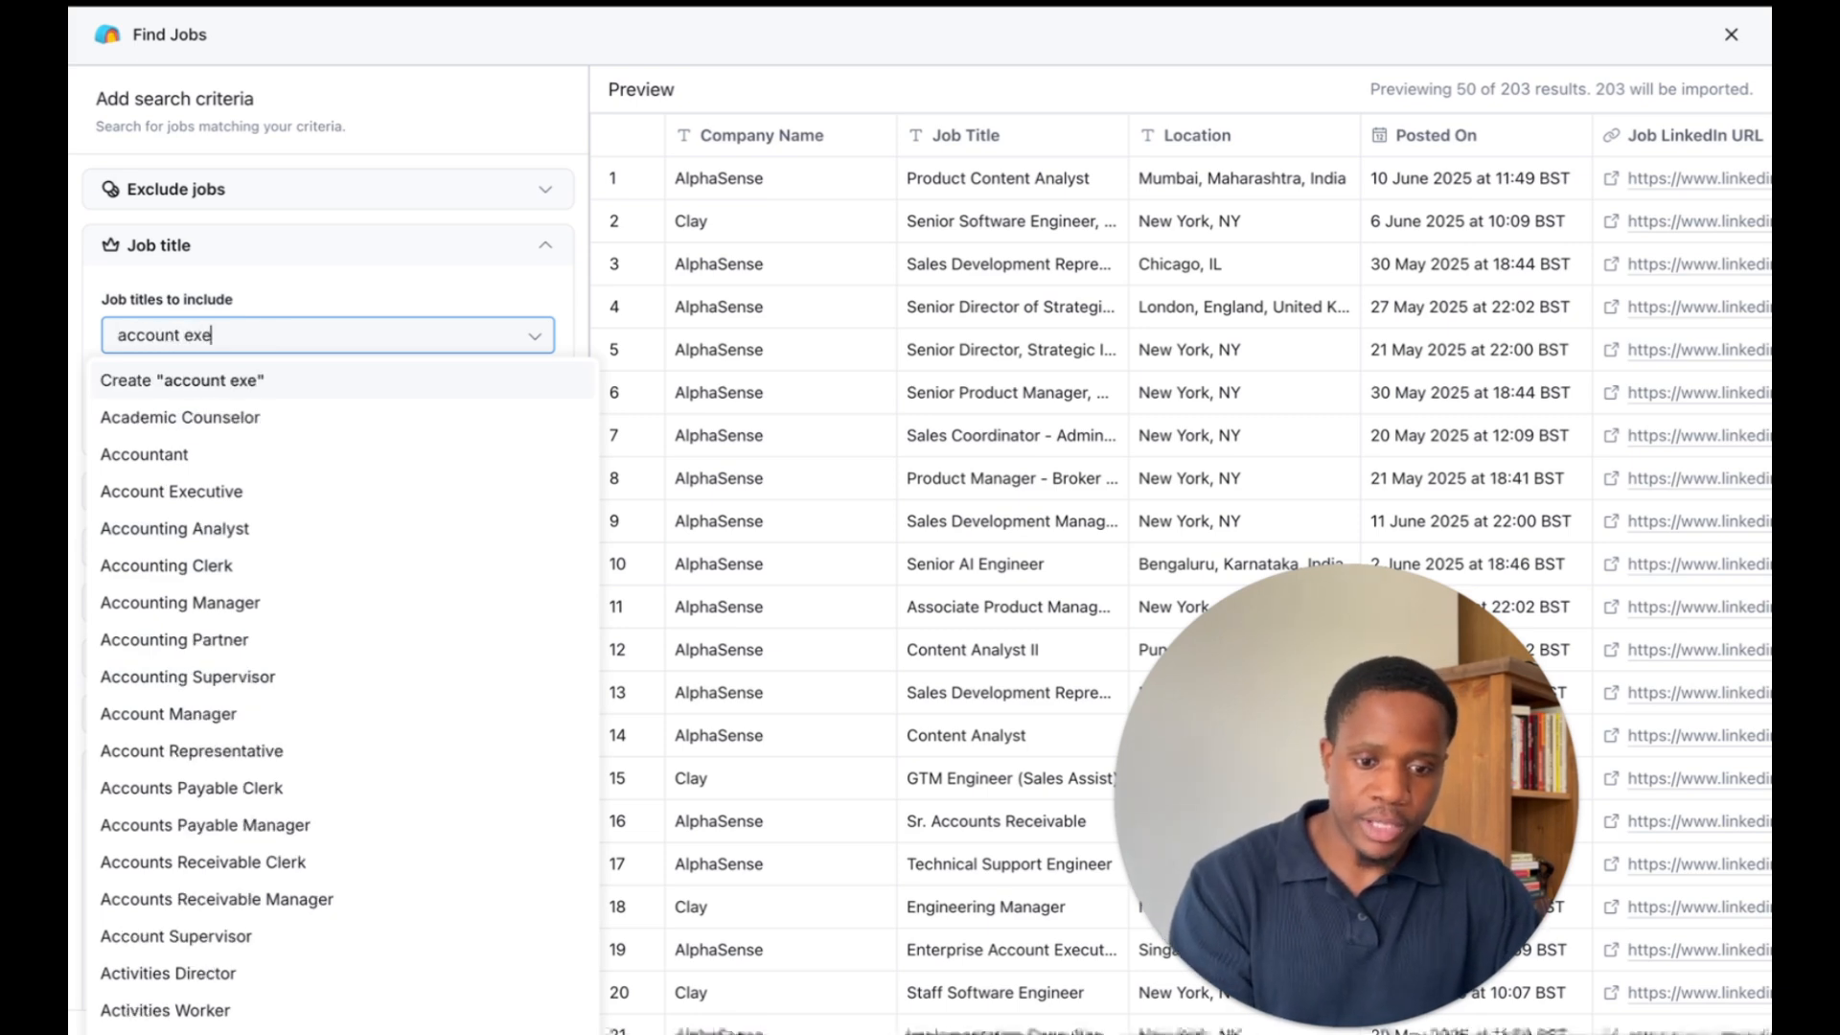
pyautogui.write('cutive')
pyautogui.press('Return')
pyautogui.write('bdr')
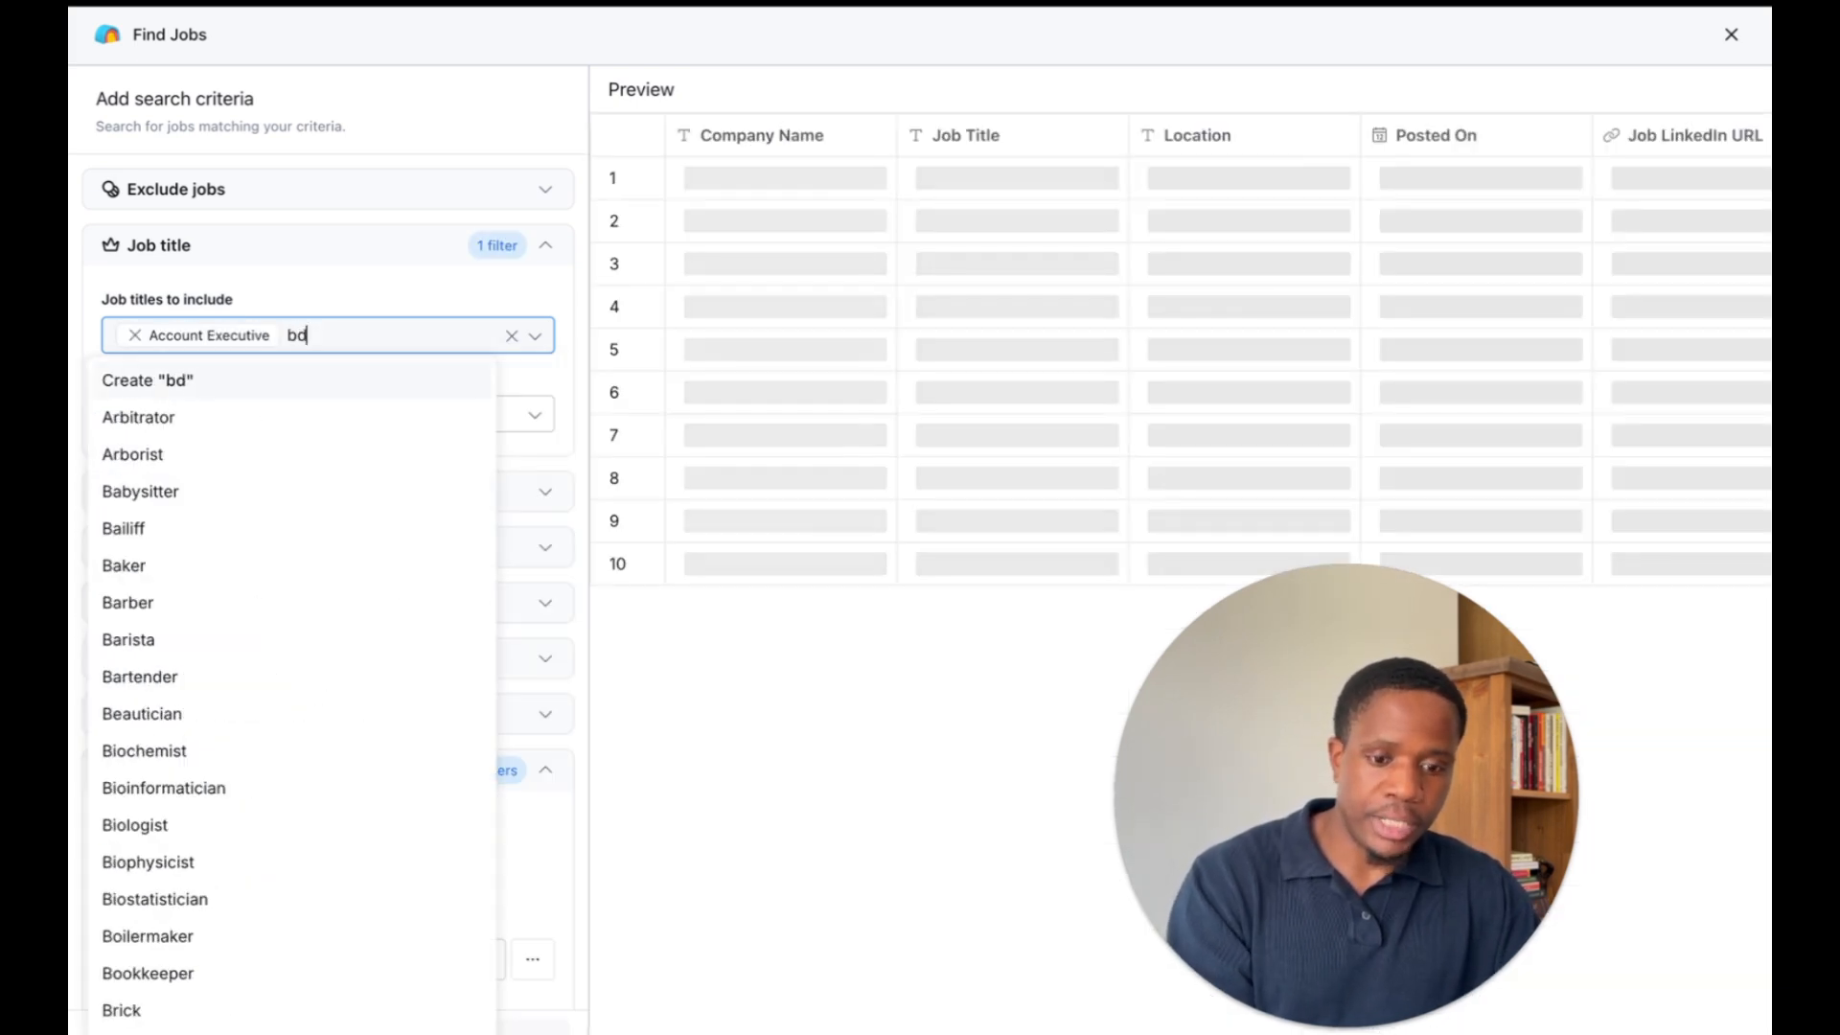
pyautogui.press('Return')
pyautogui.press('Return')
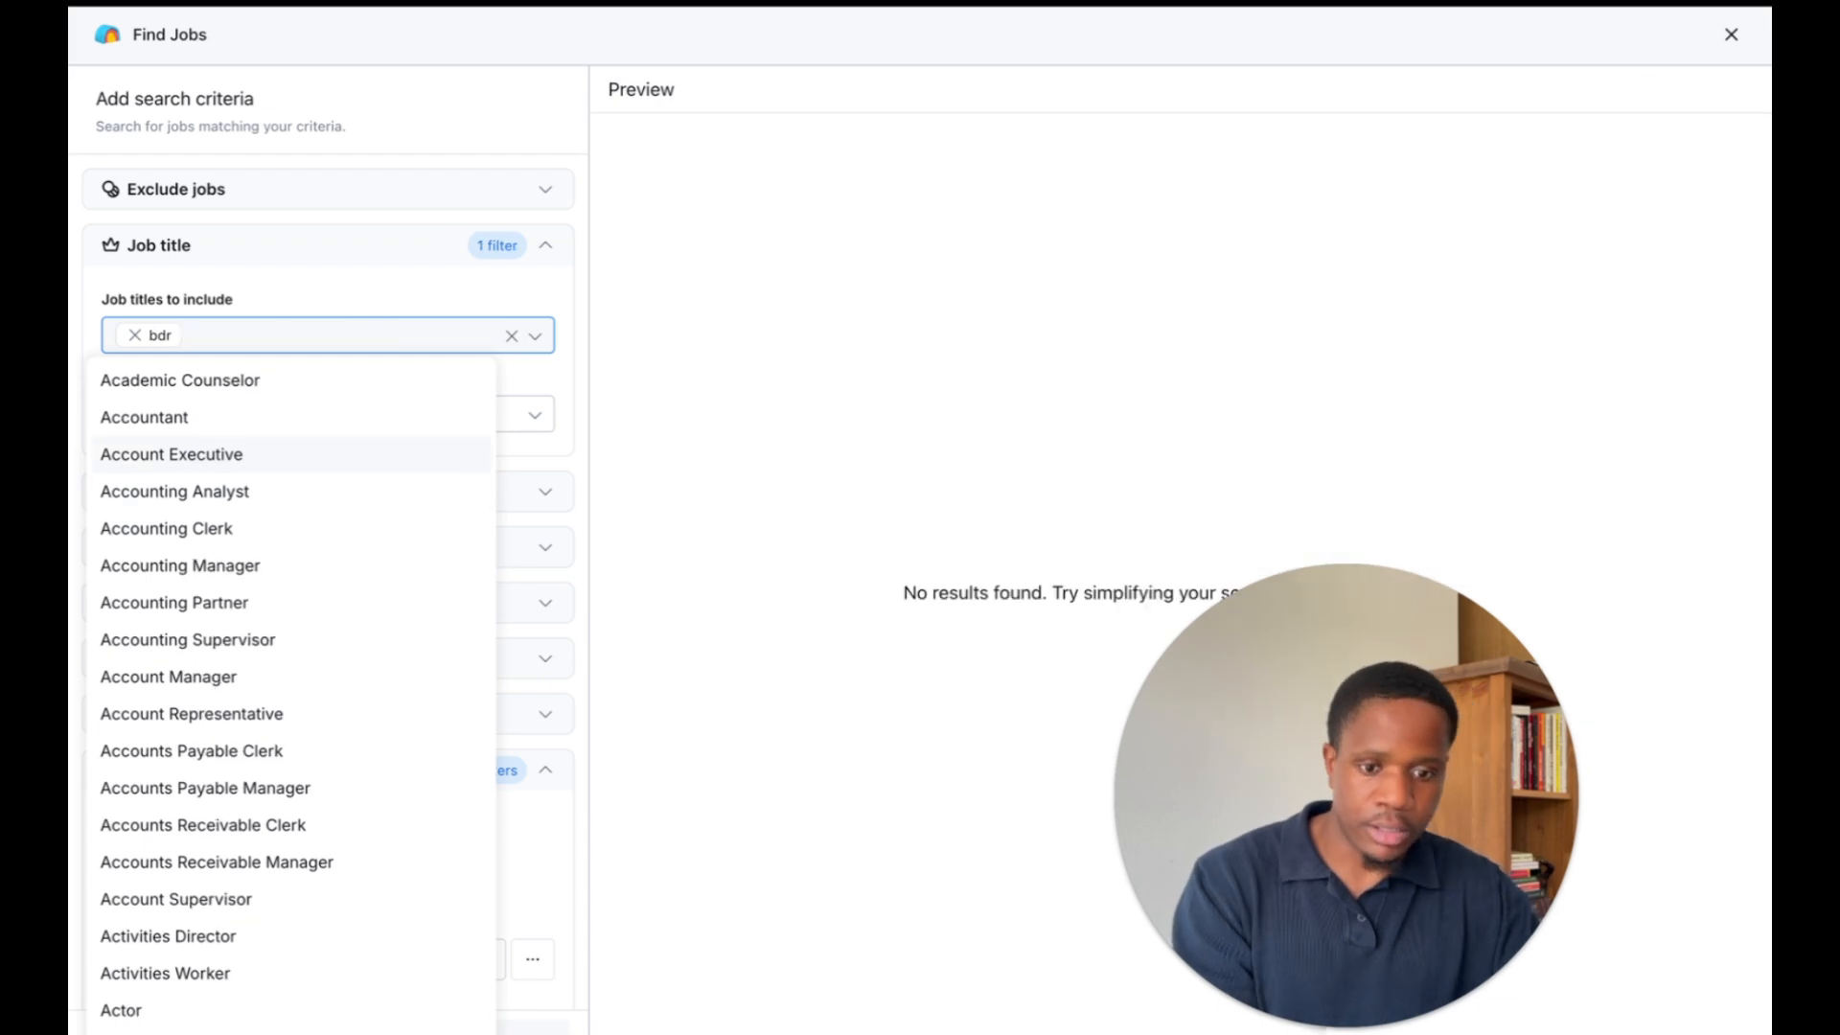
# Add Account Executive back and gtm to the job titles to include, and look through the matching jobs
pyautogui.write('acco')
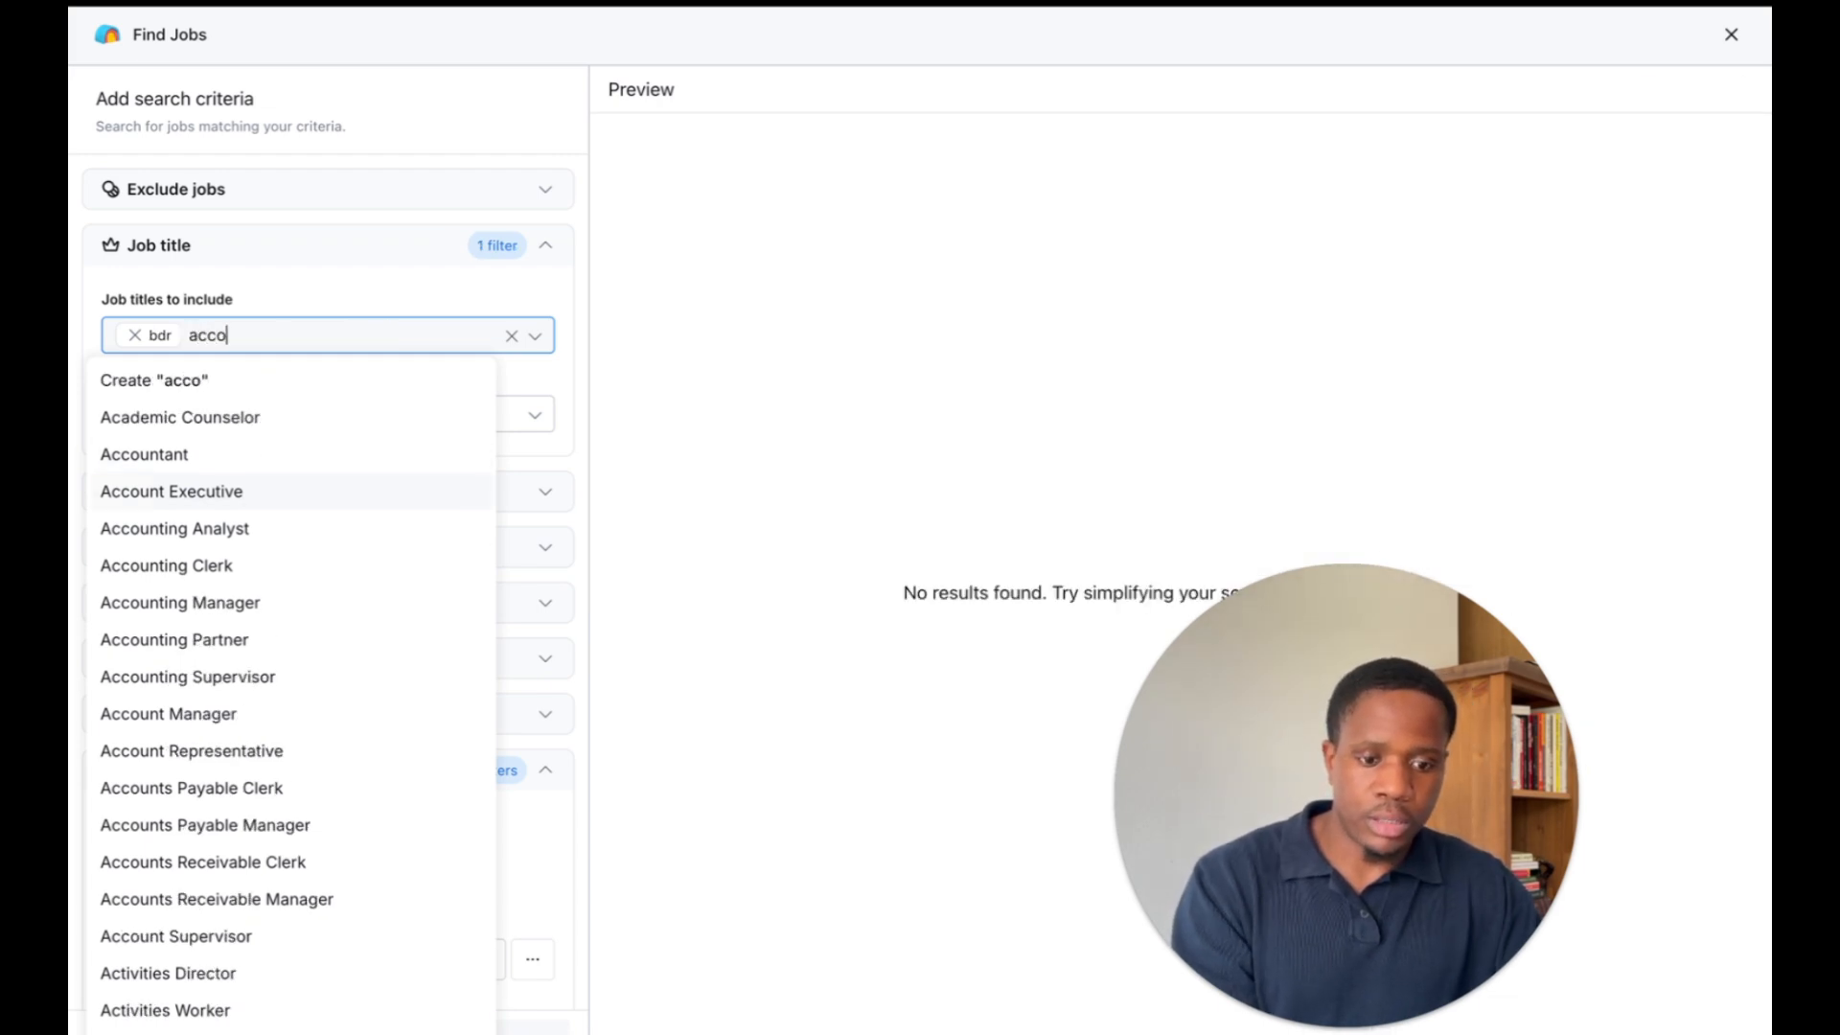
pyautogui.write('unt executive')
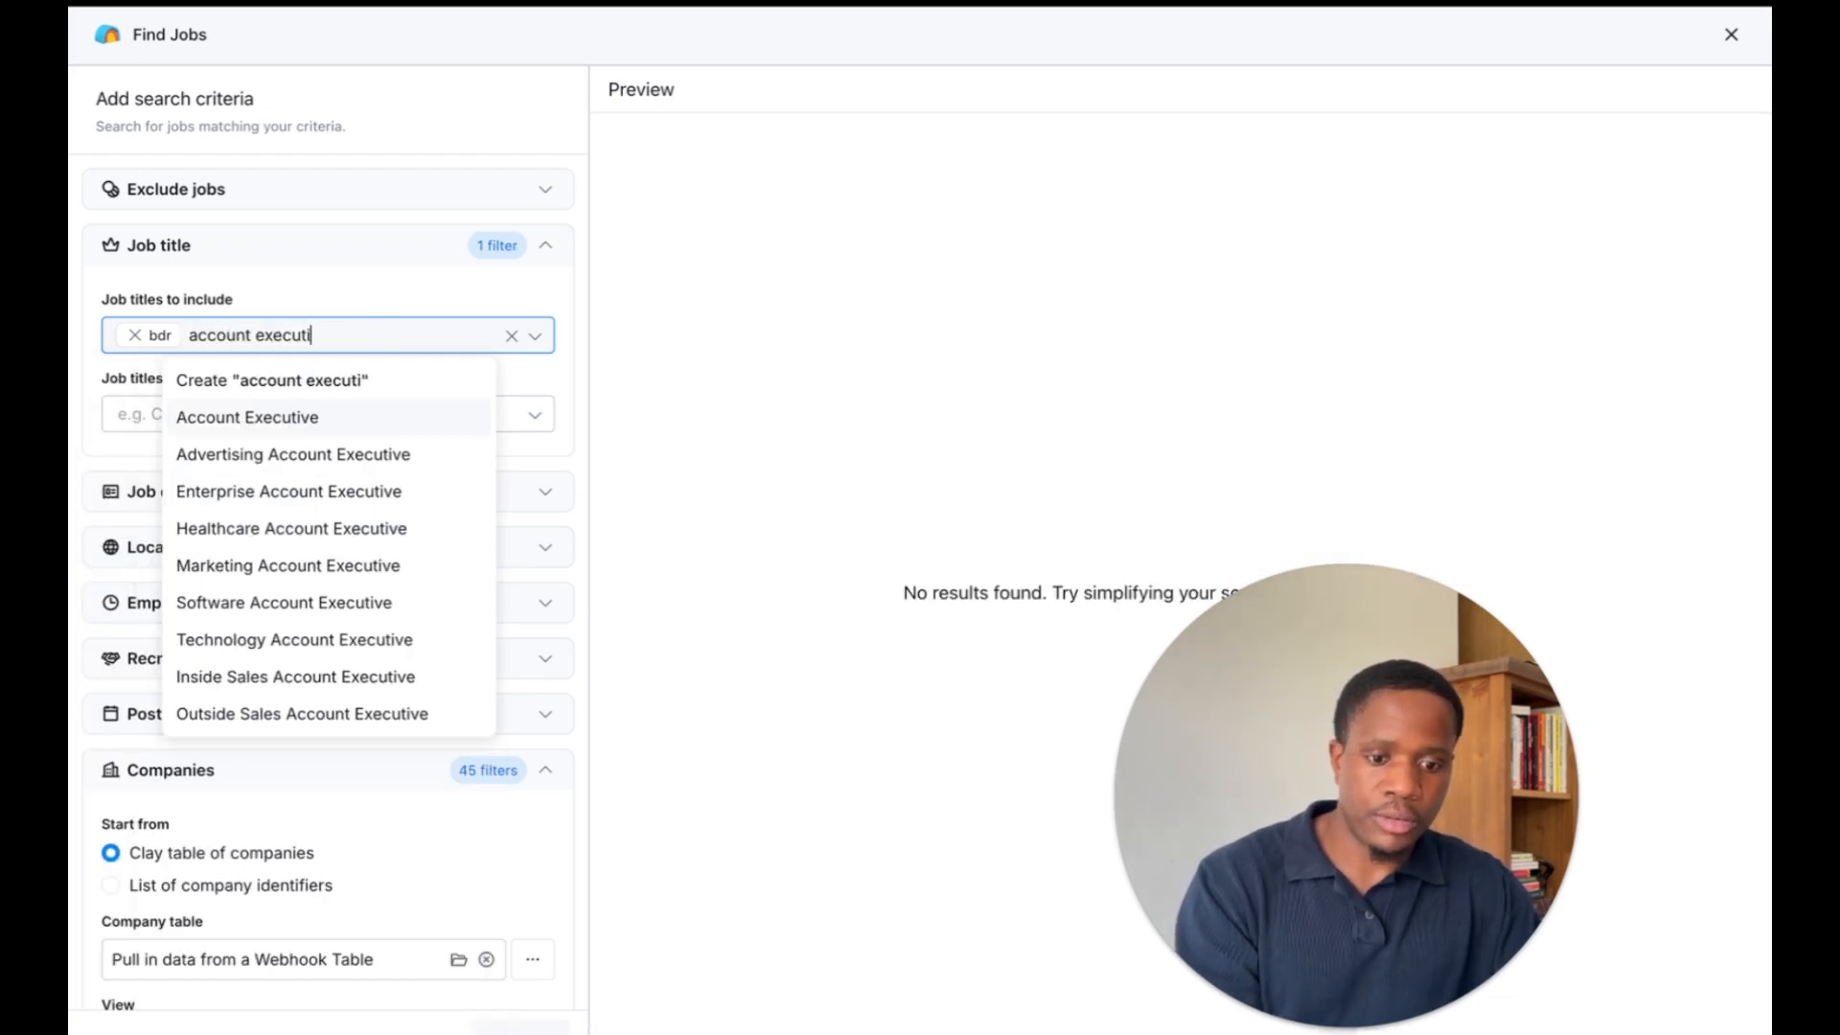
pyautogui.press('Return')
pyautogui.write('gtm')
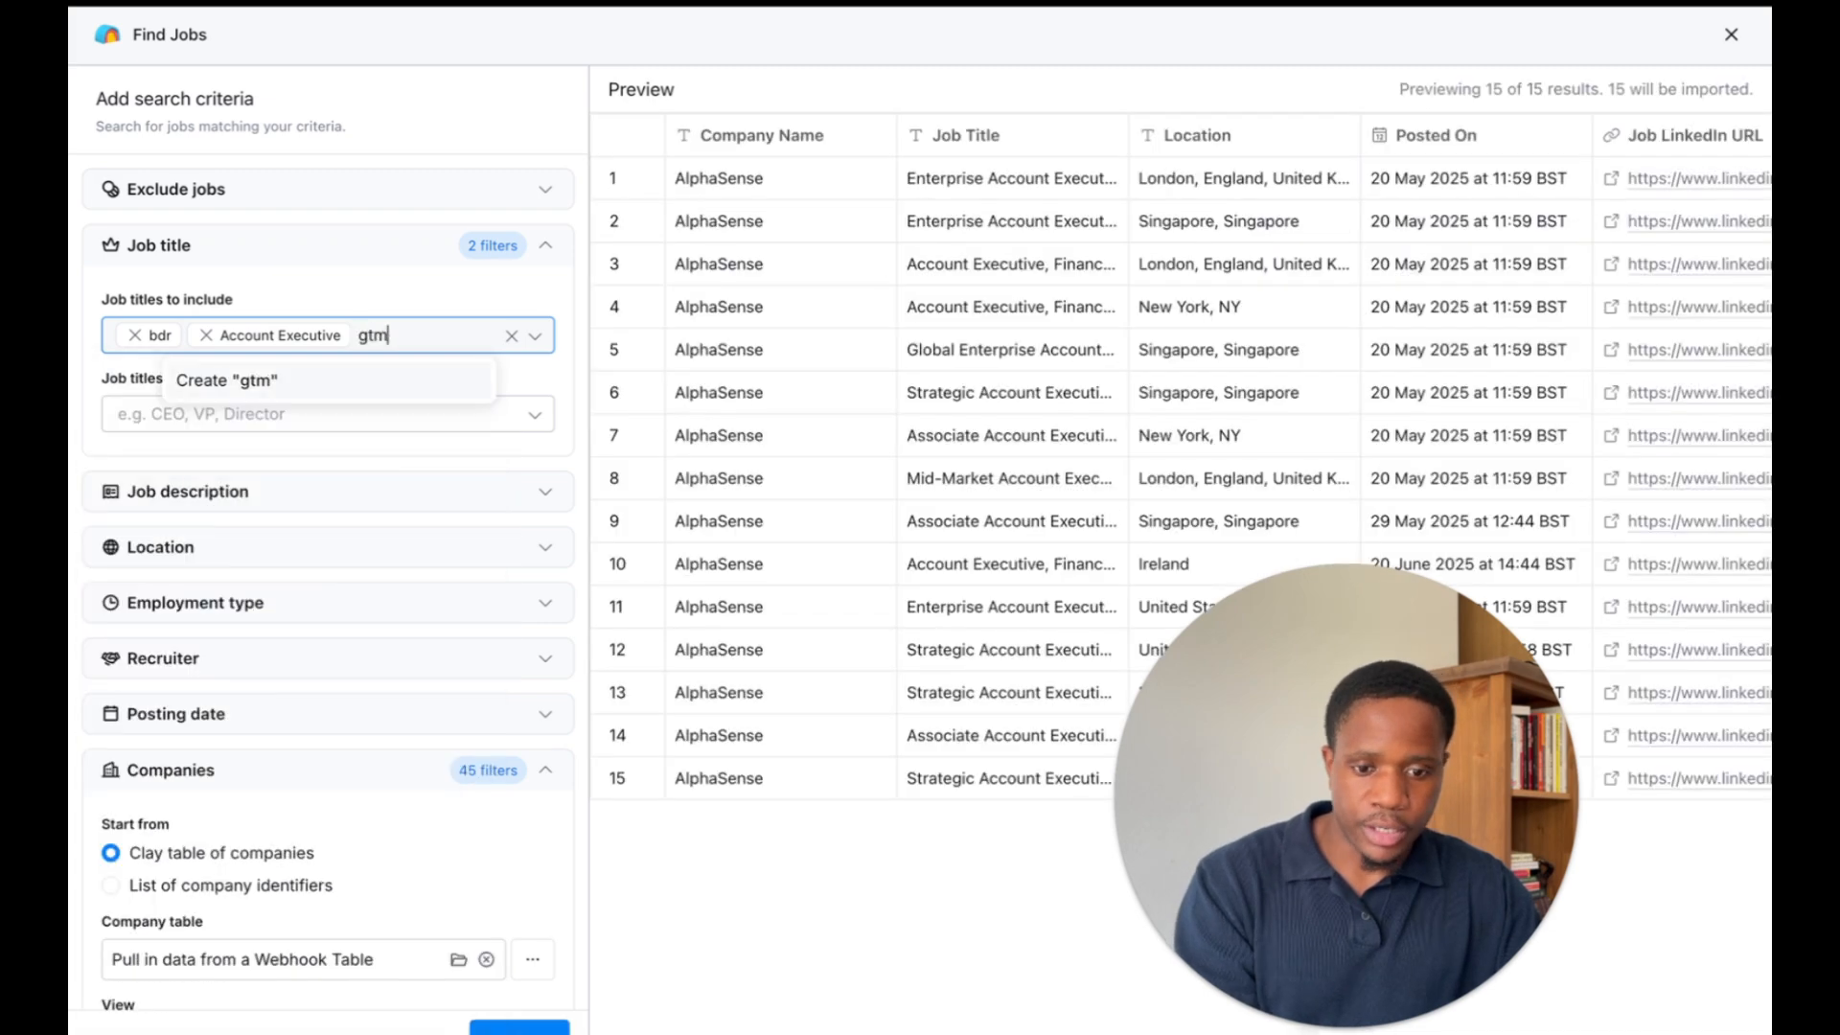
pyautogui.press('Return')
pyautogui.click(784, 86)
pyautogui.scroll(-1, 841, 509)
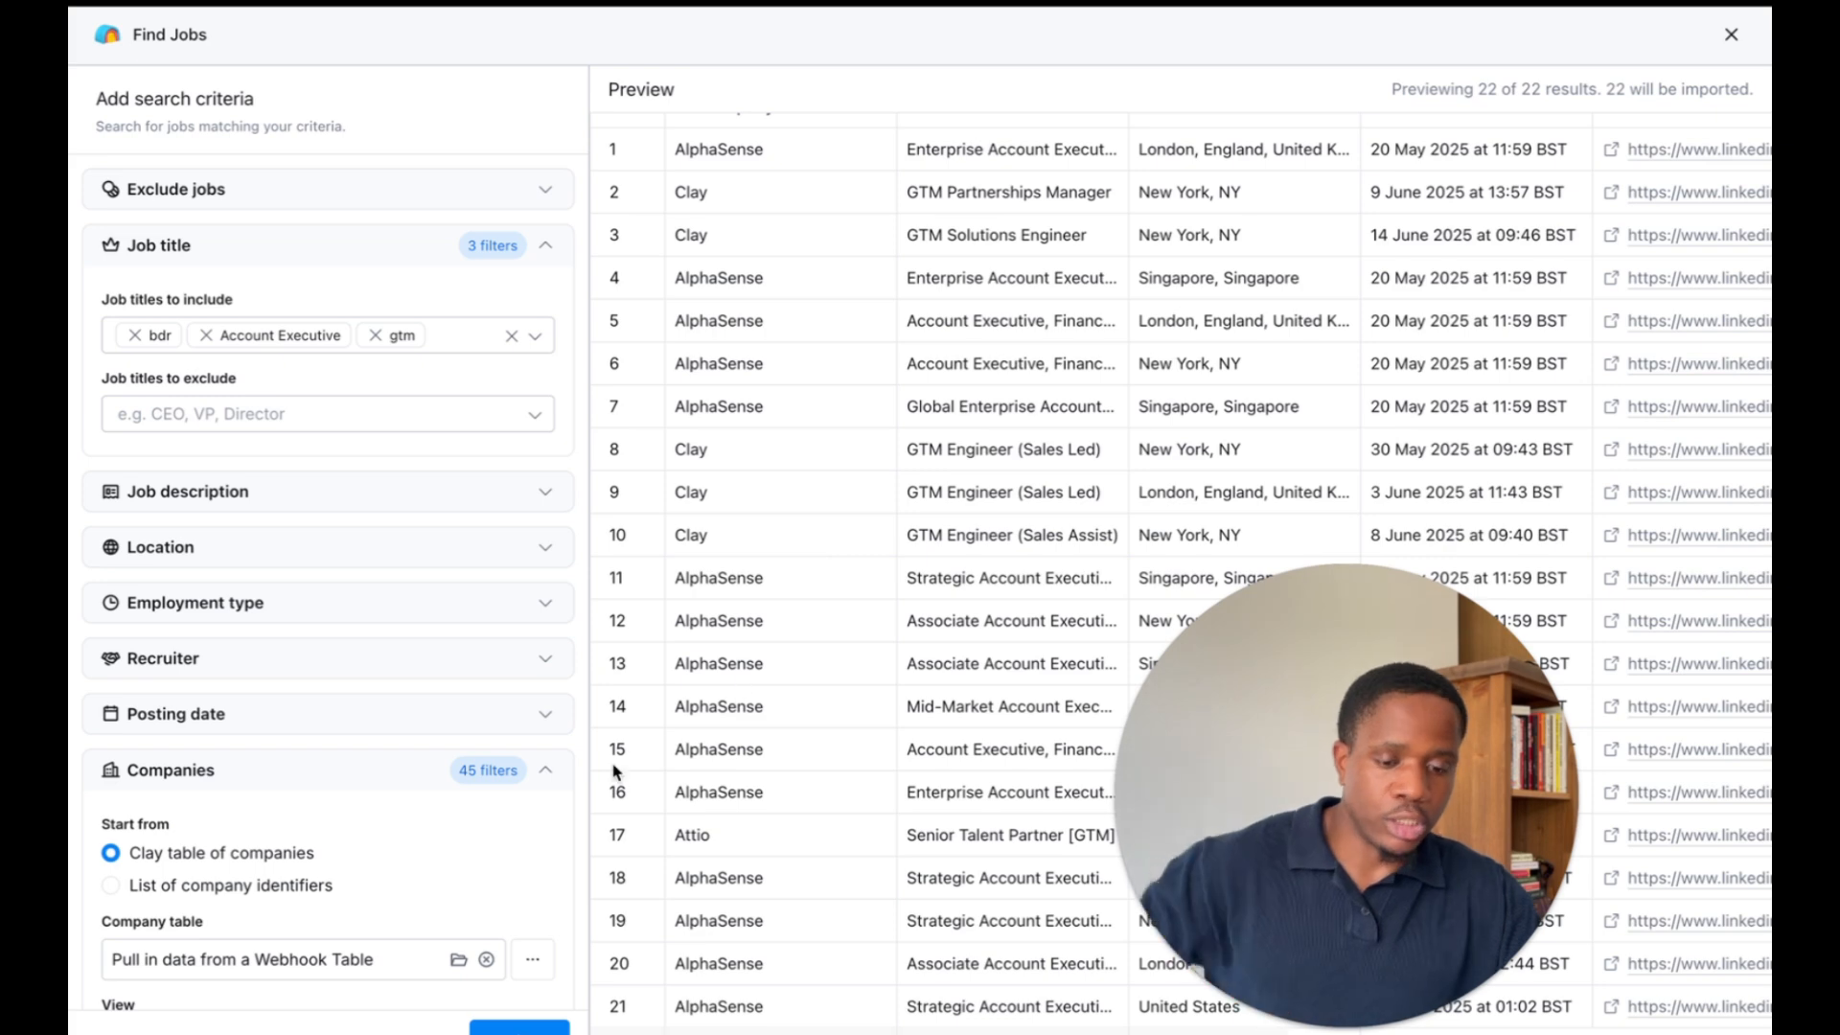
# Add sdr to the job titles to include
pyautogui.click(457, 341)
pyautogui.write('sdr')
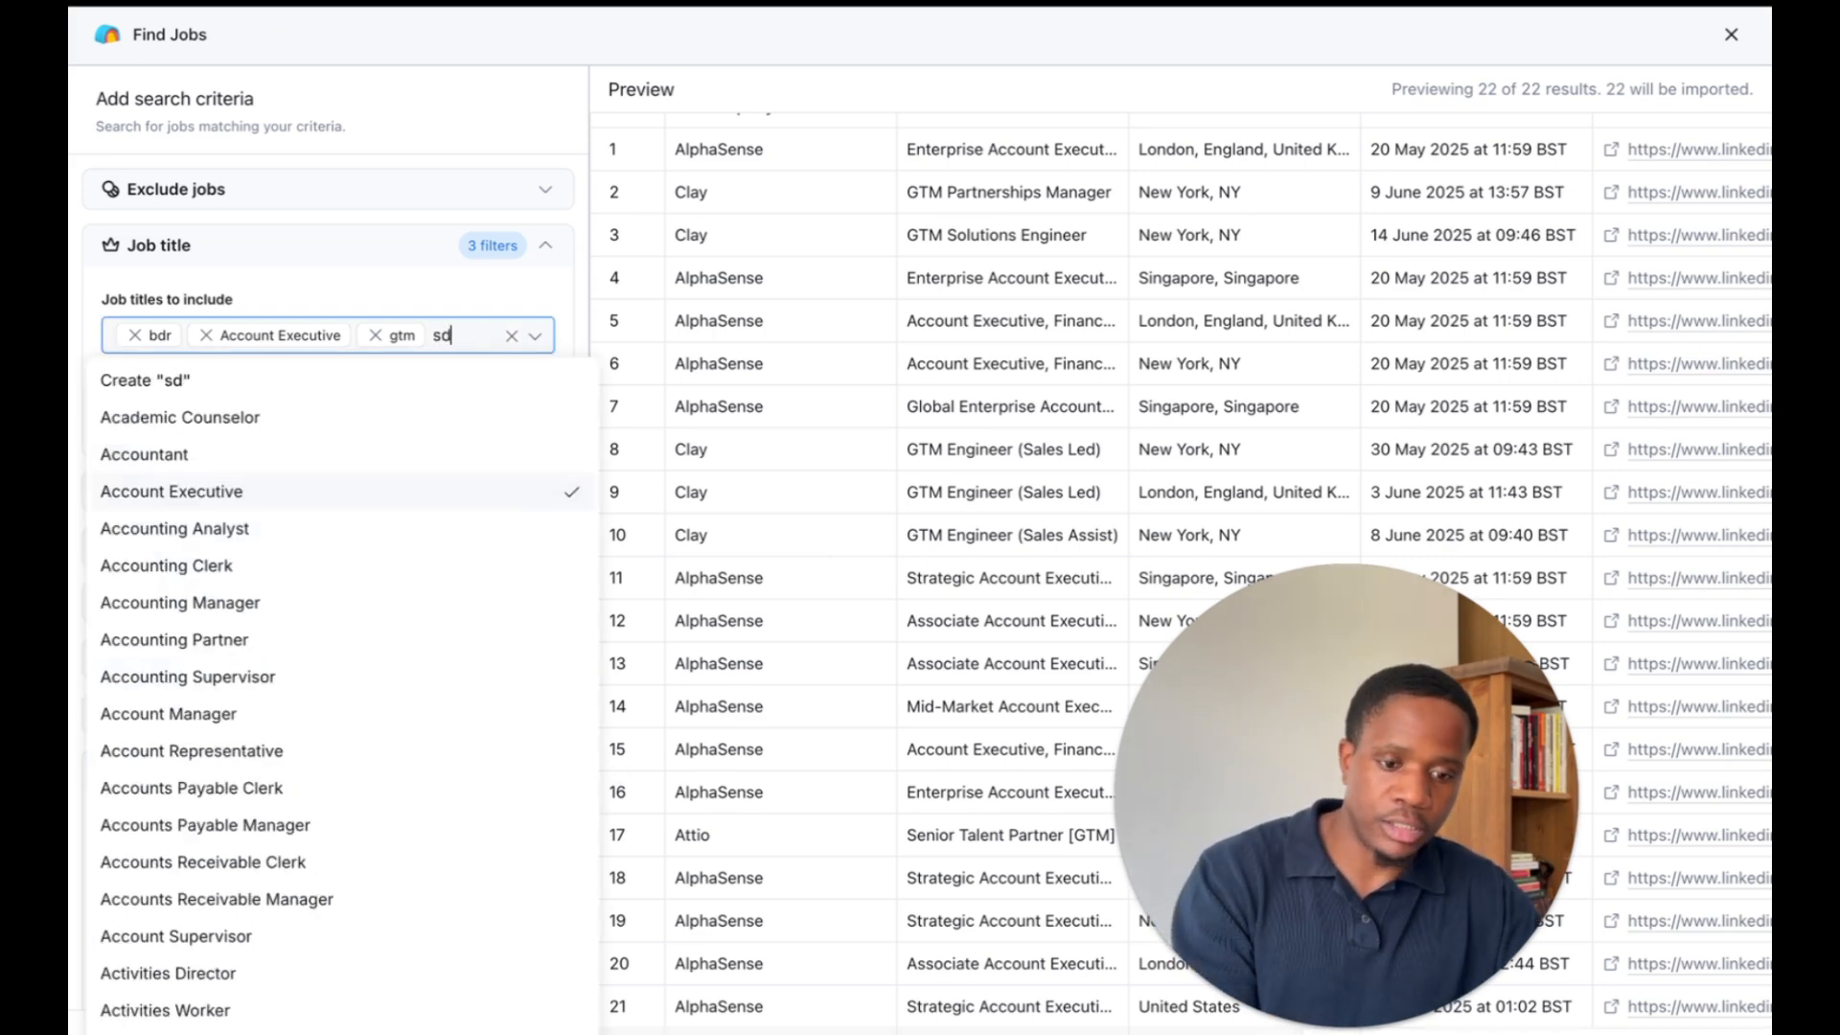
pyautogui.press('Return')
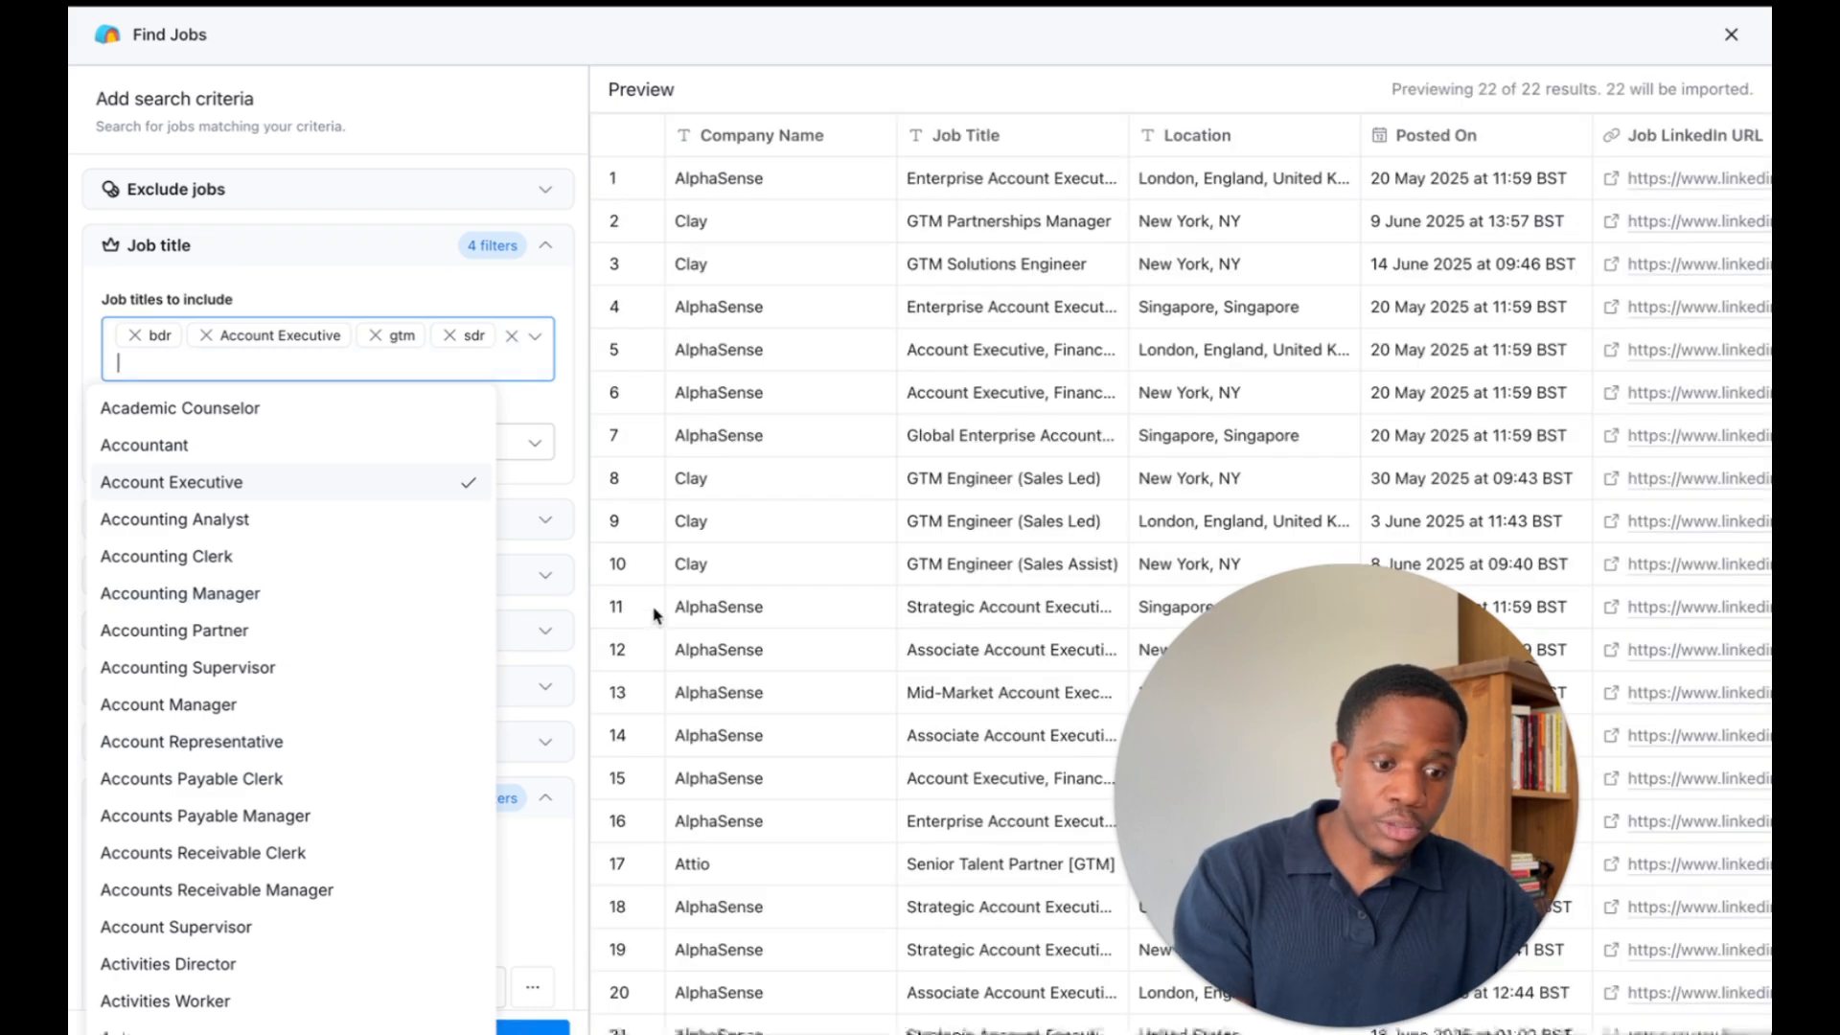
pyautogui.click(513, 726)
# Filter the posting date to a maximum of 30 days since posted, and raise the maximum to 60
pyautogui.scroll(-3, 511, 725)
pyautogui.click(410, 481)
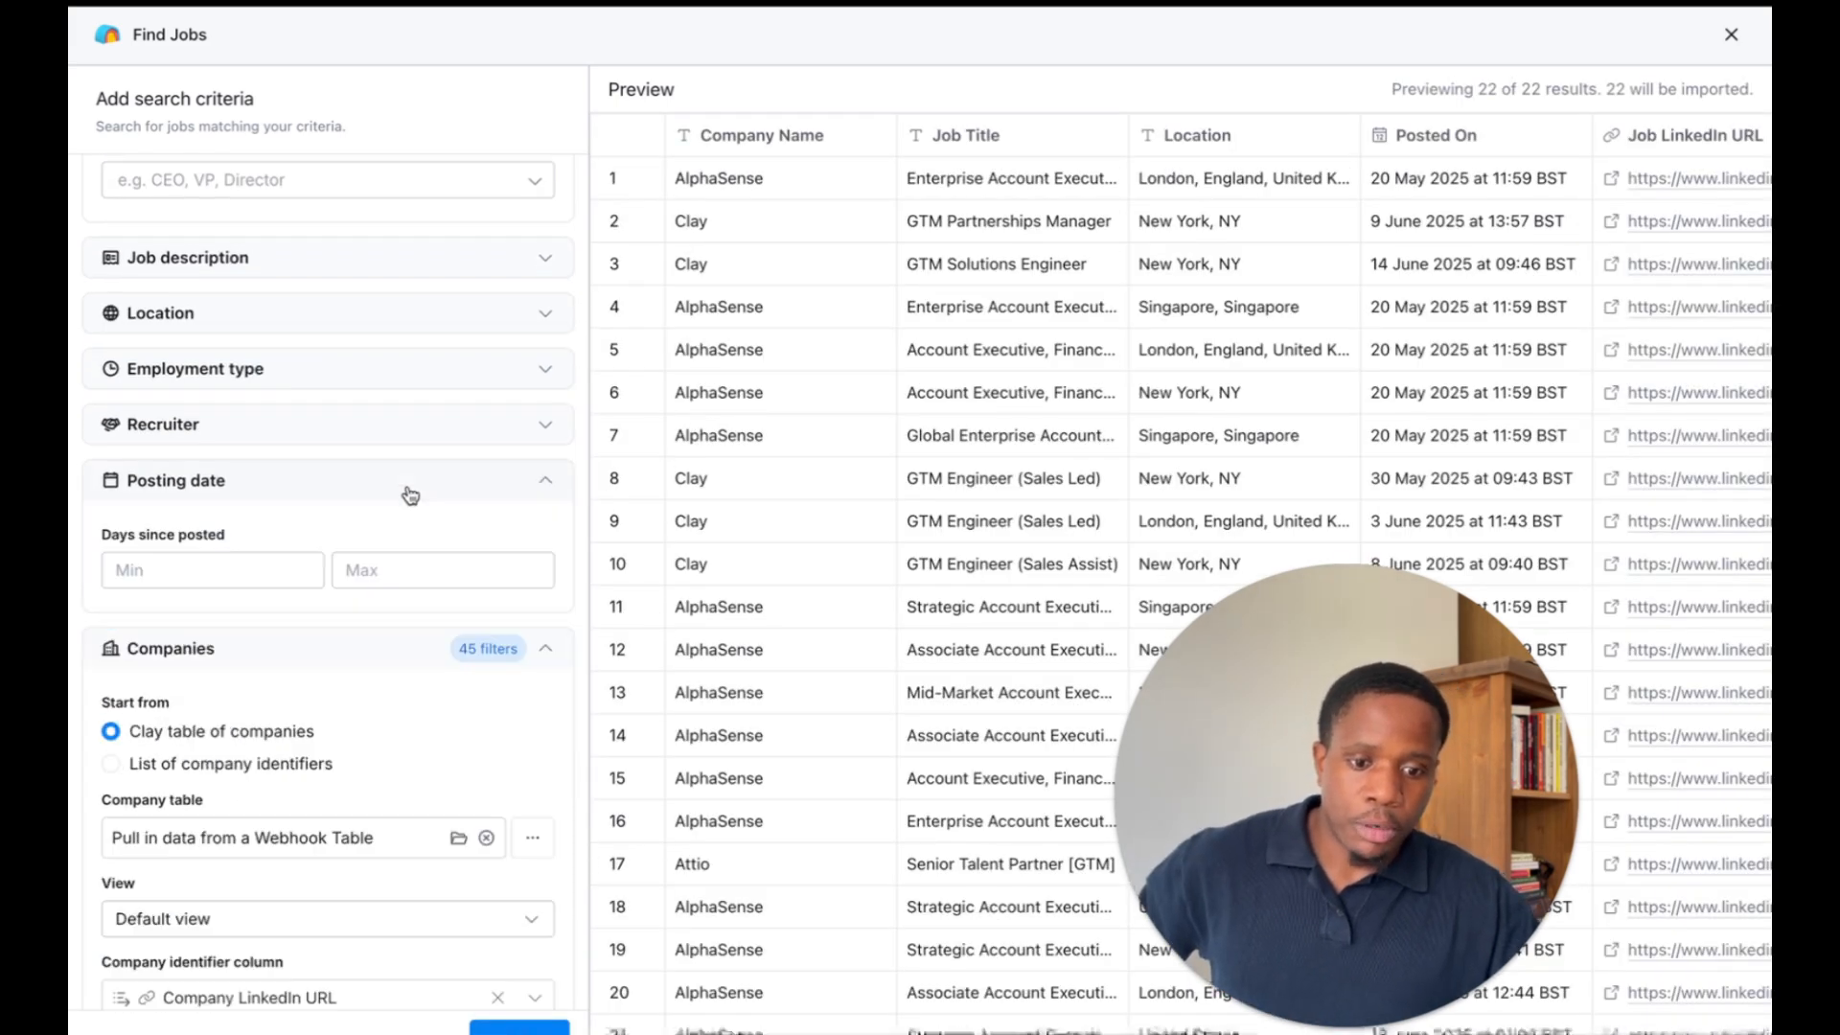
pyautogui.click(358, 570)
pyautogui.write('30')
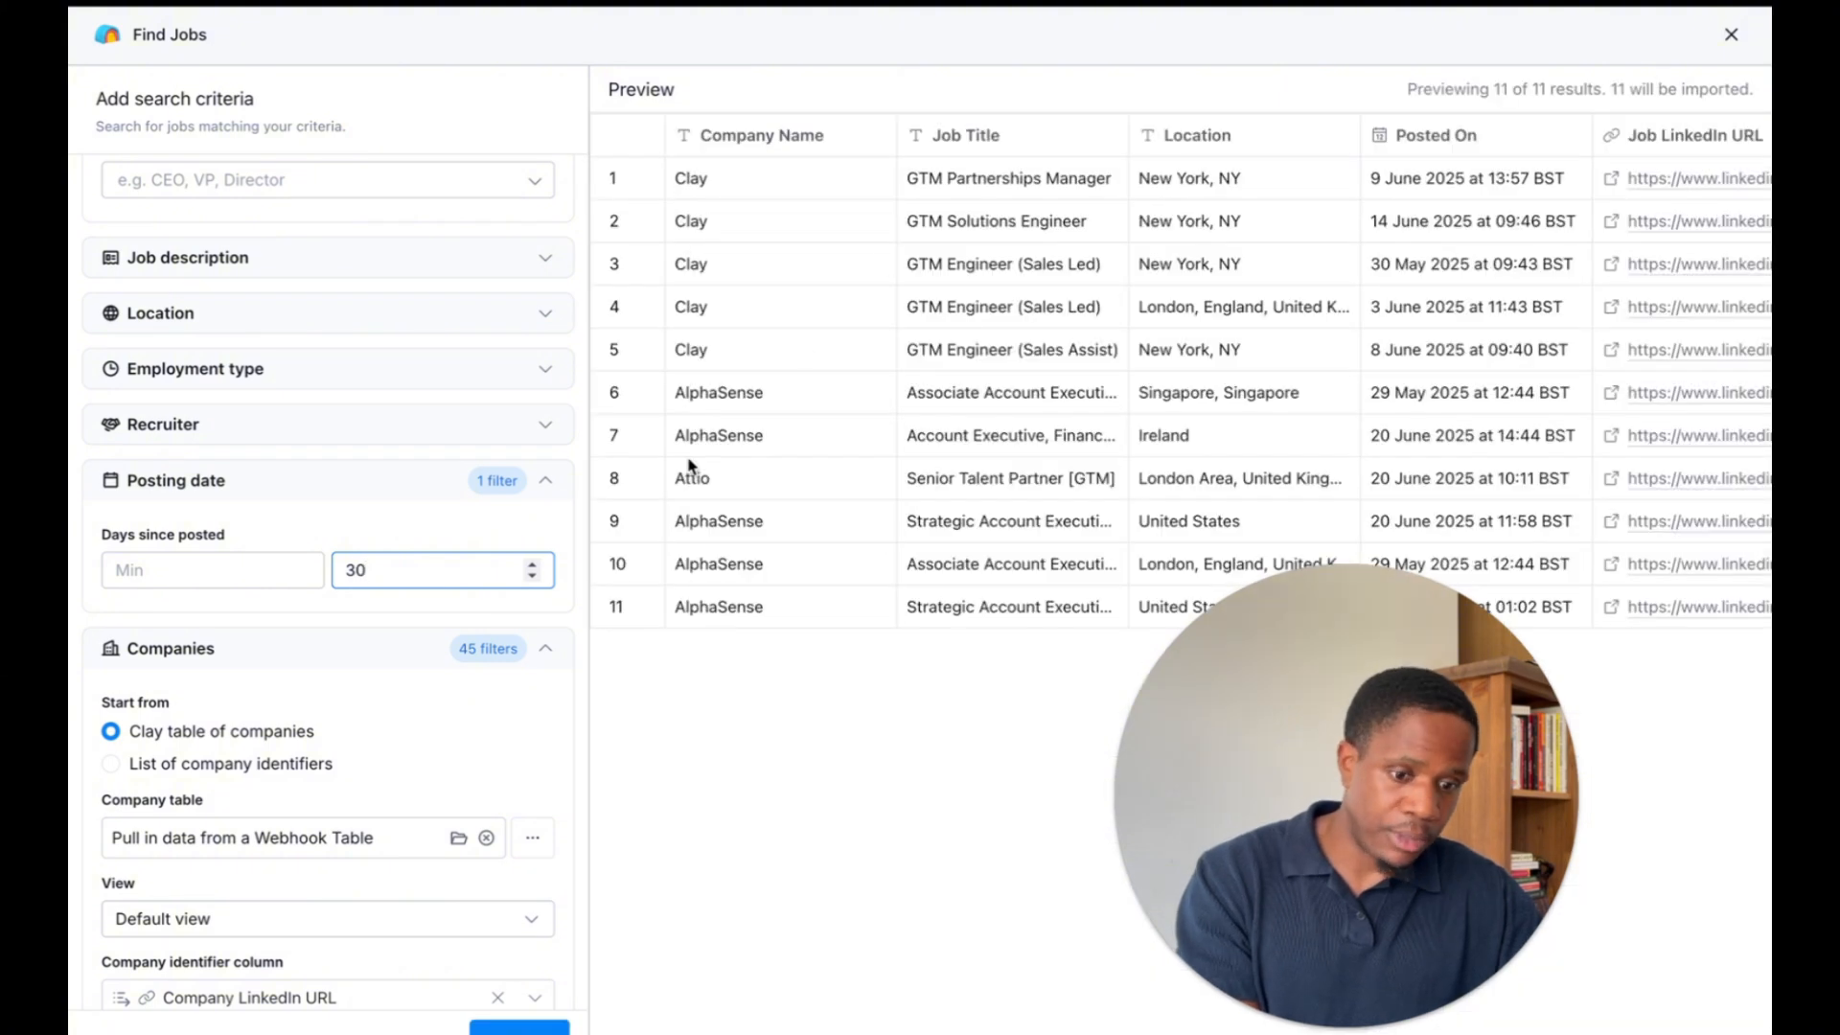
pyautogui.doubleClick(464, 567)
pyautogui.write('60')
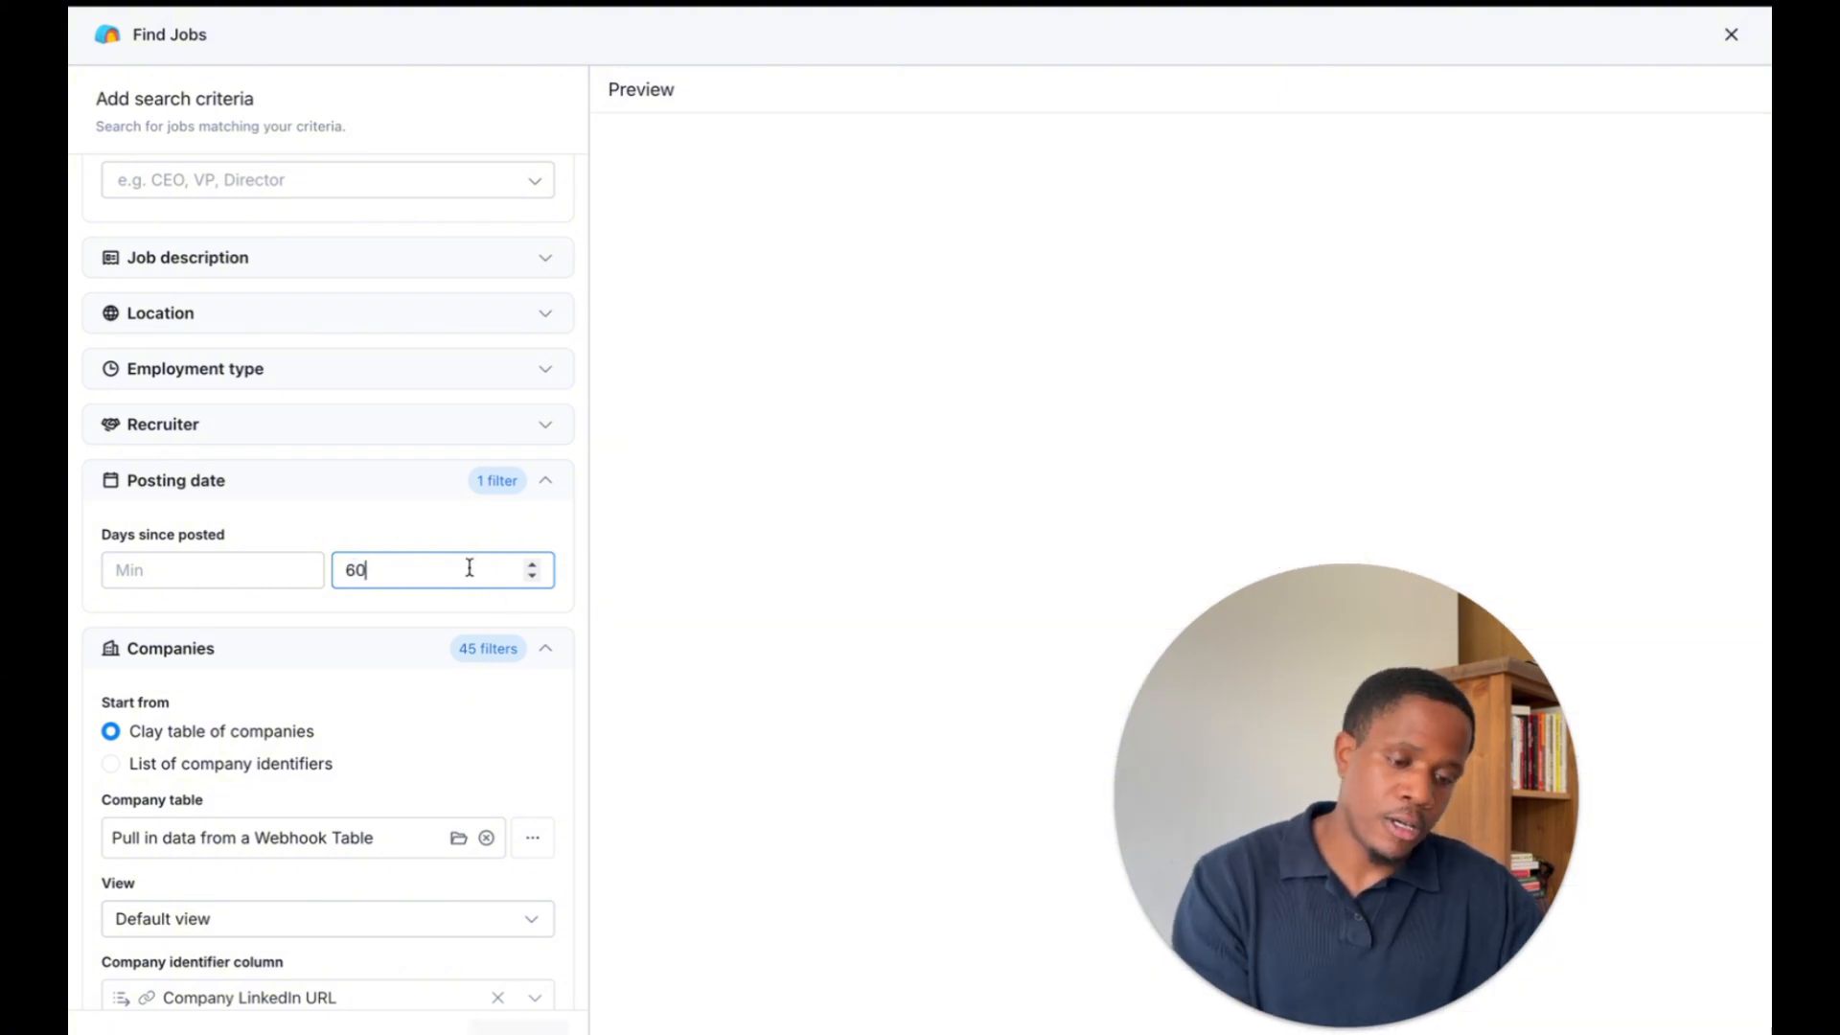
# Create the jobs table from the search criteria and continue without selecting any additional enrichments
pyautogui.scroll(-4, 326, 671)
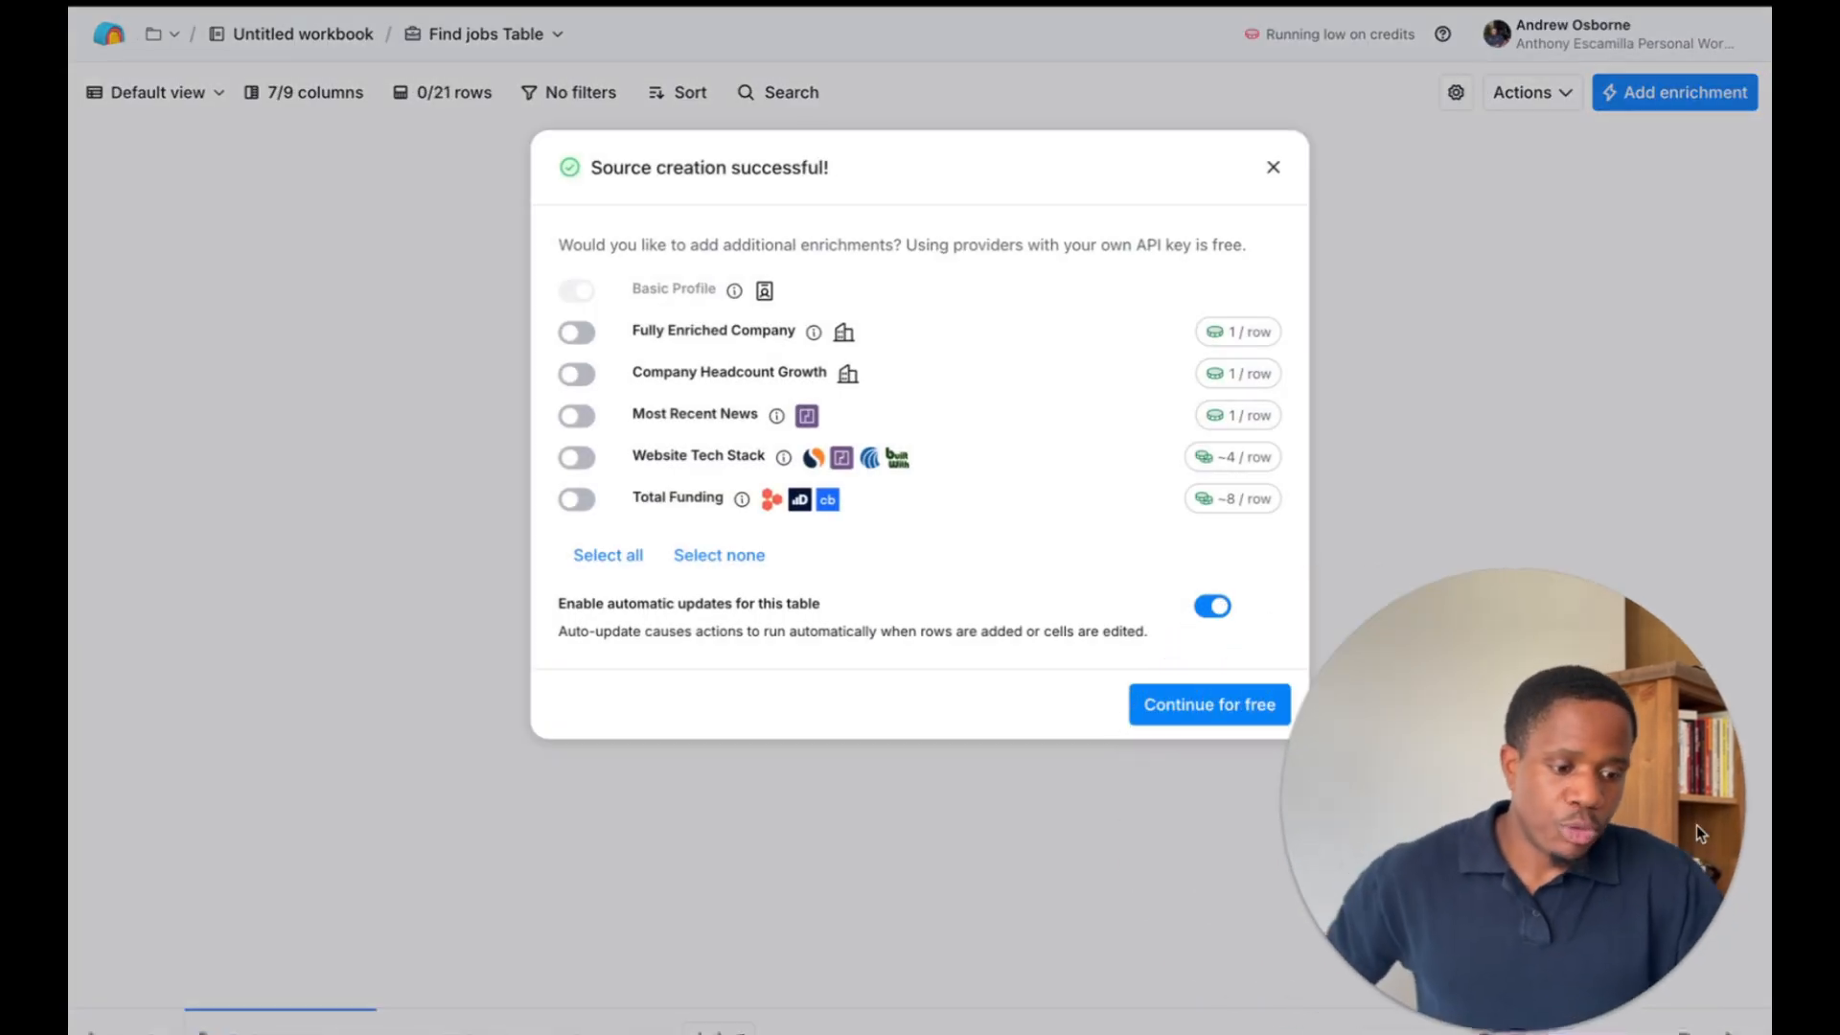
pyautogui.click(1242, 707)
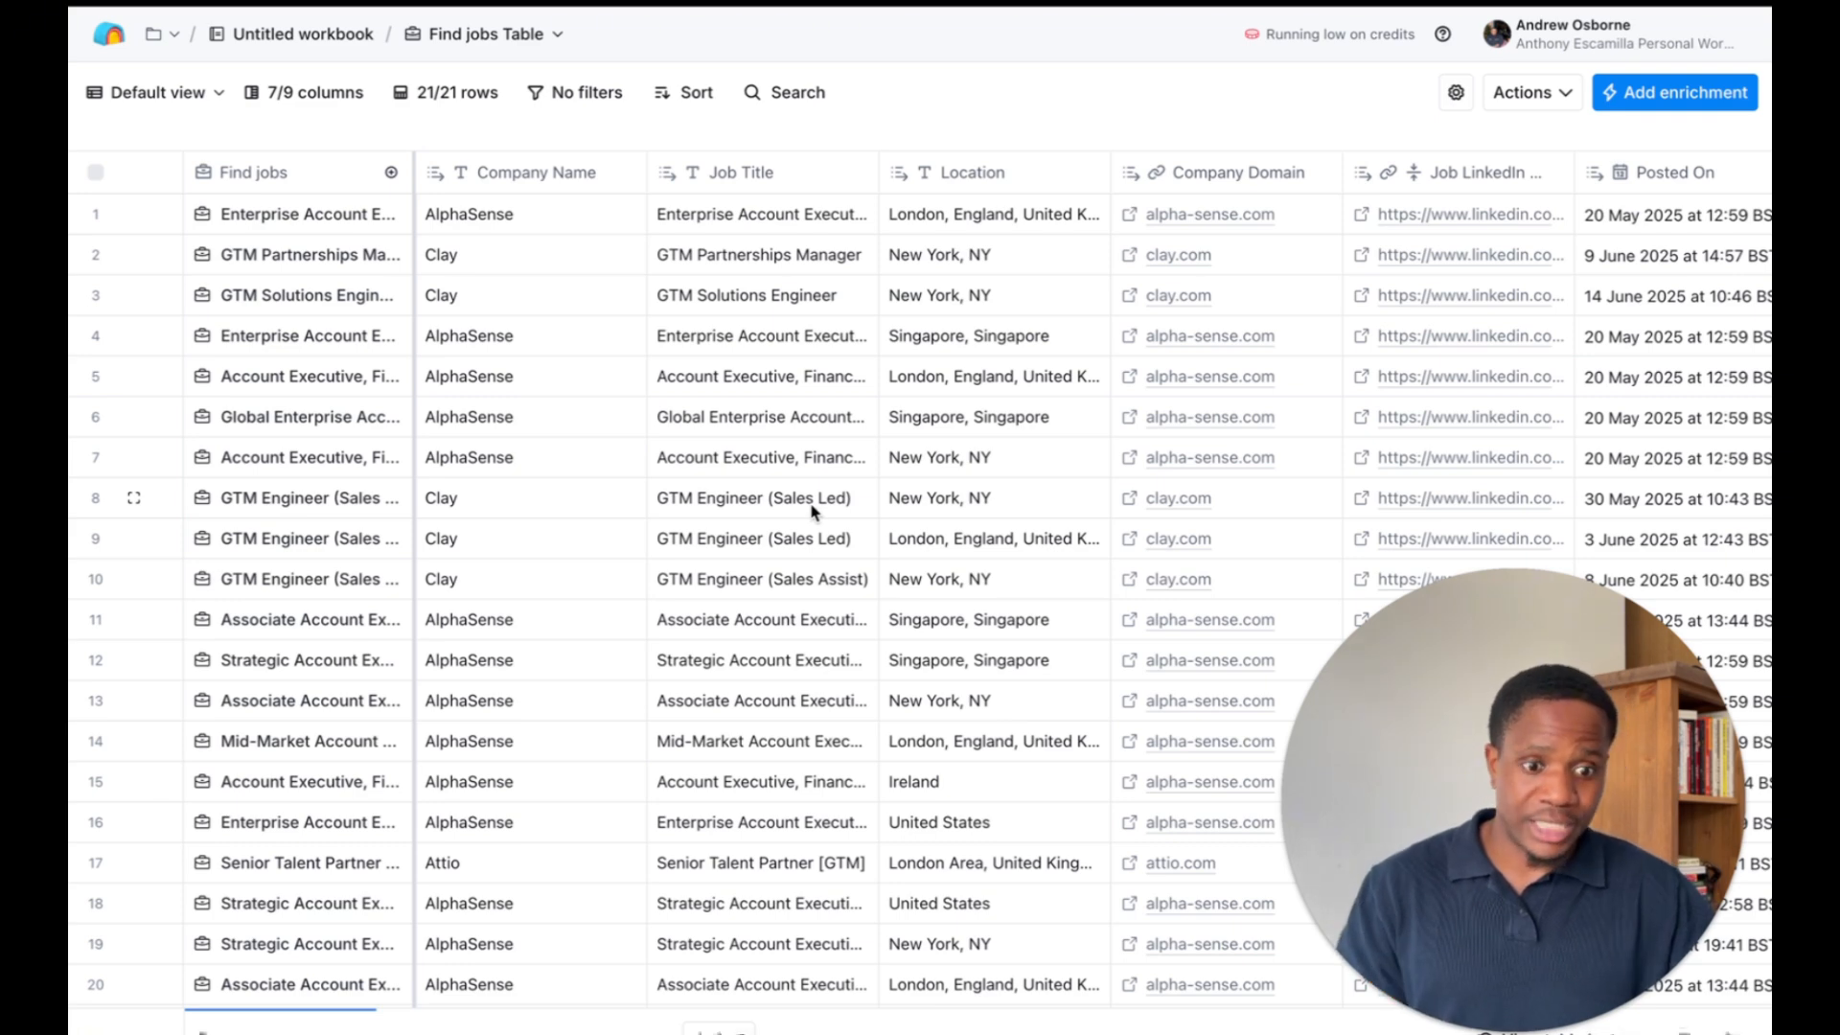
# Check the LinkedIn people search results, then return to Clay's Find jobs Table and look through the listed jobs
pyautogui.moveTo(83, 437)
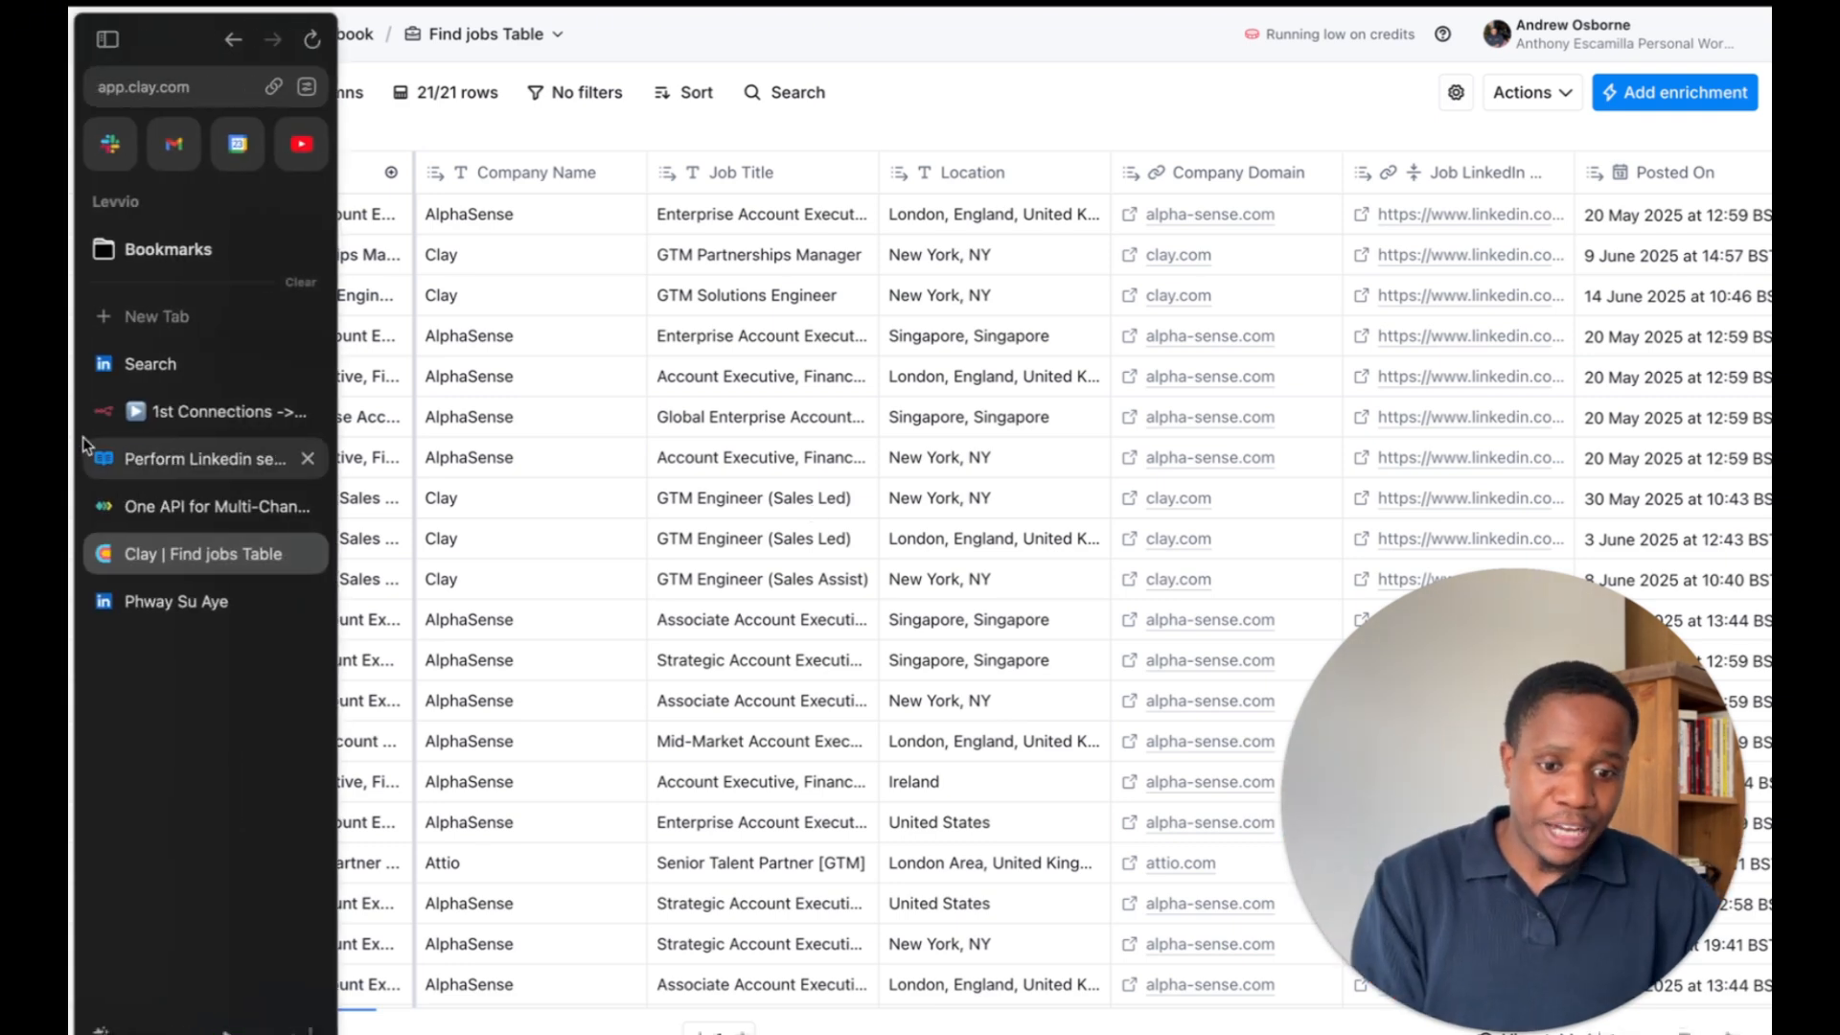
pyautogui.click(199, 368)
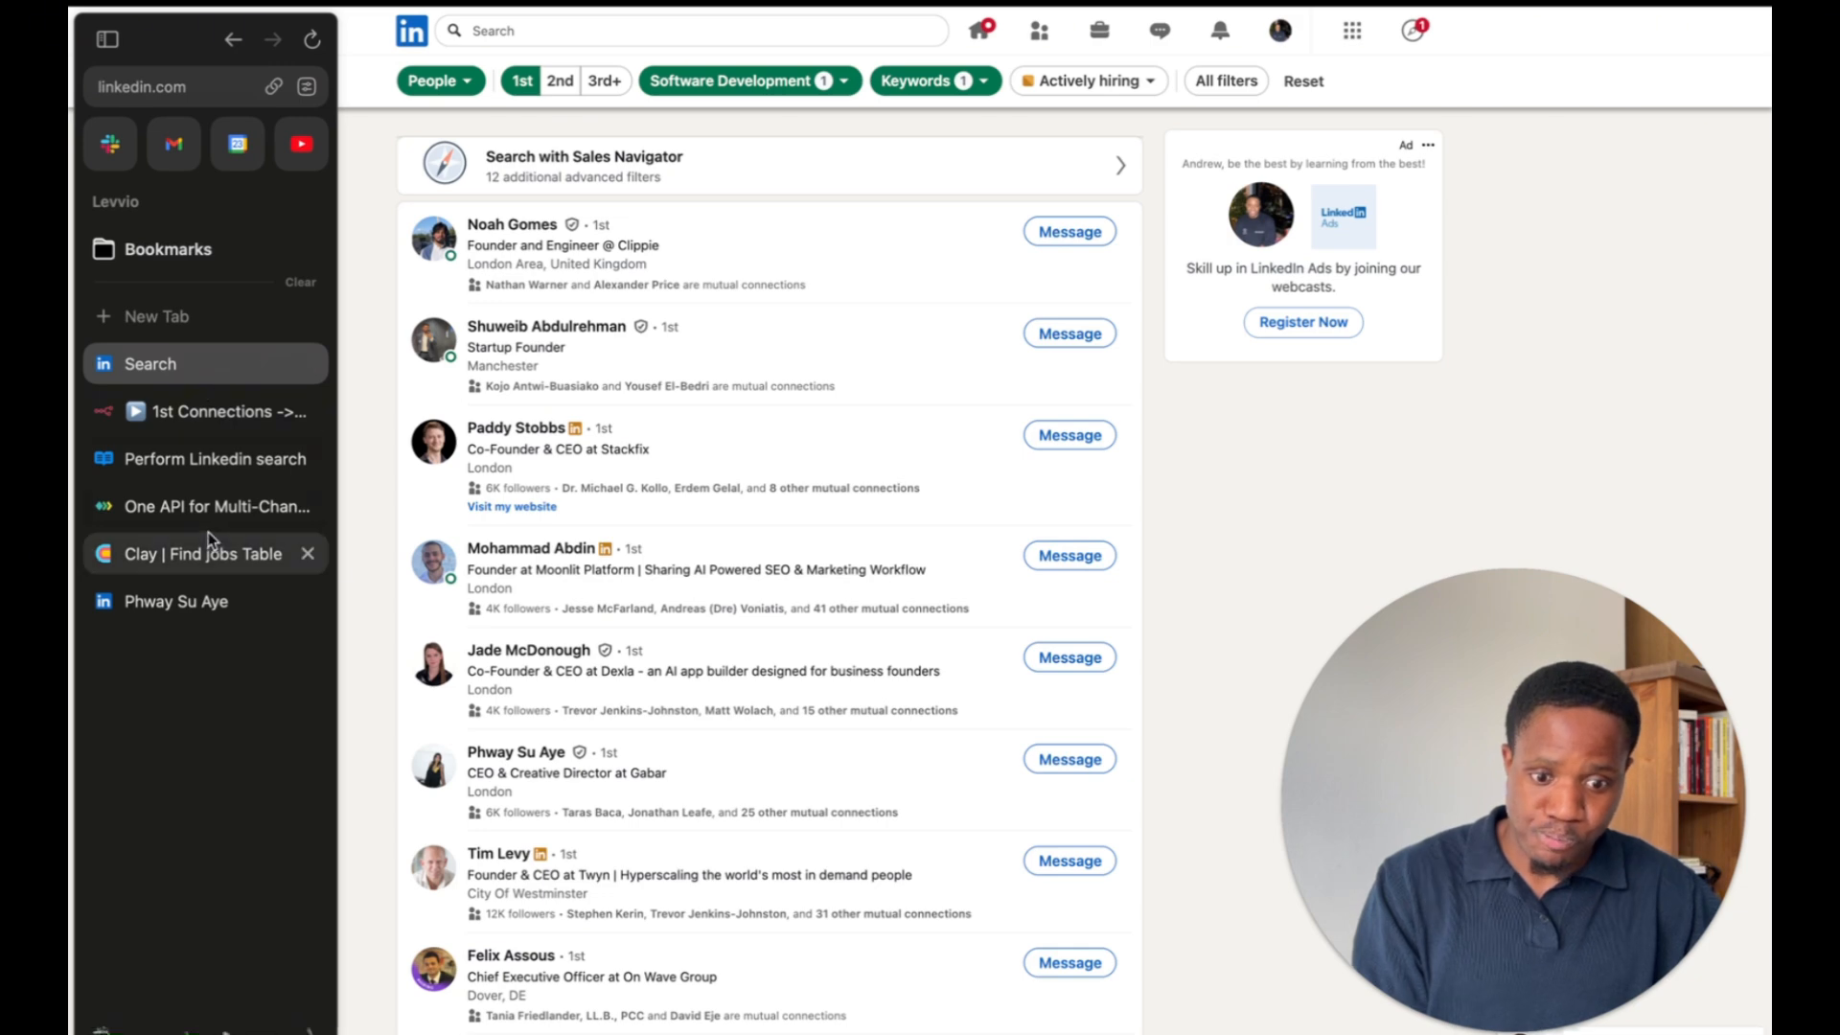
pyautogui.click(220, 559)
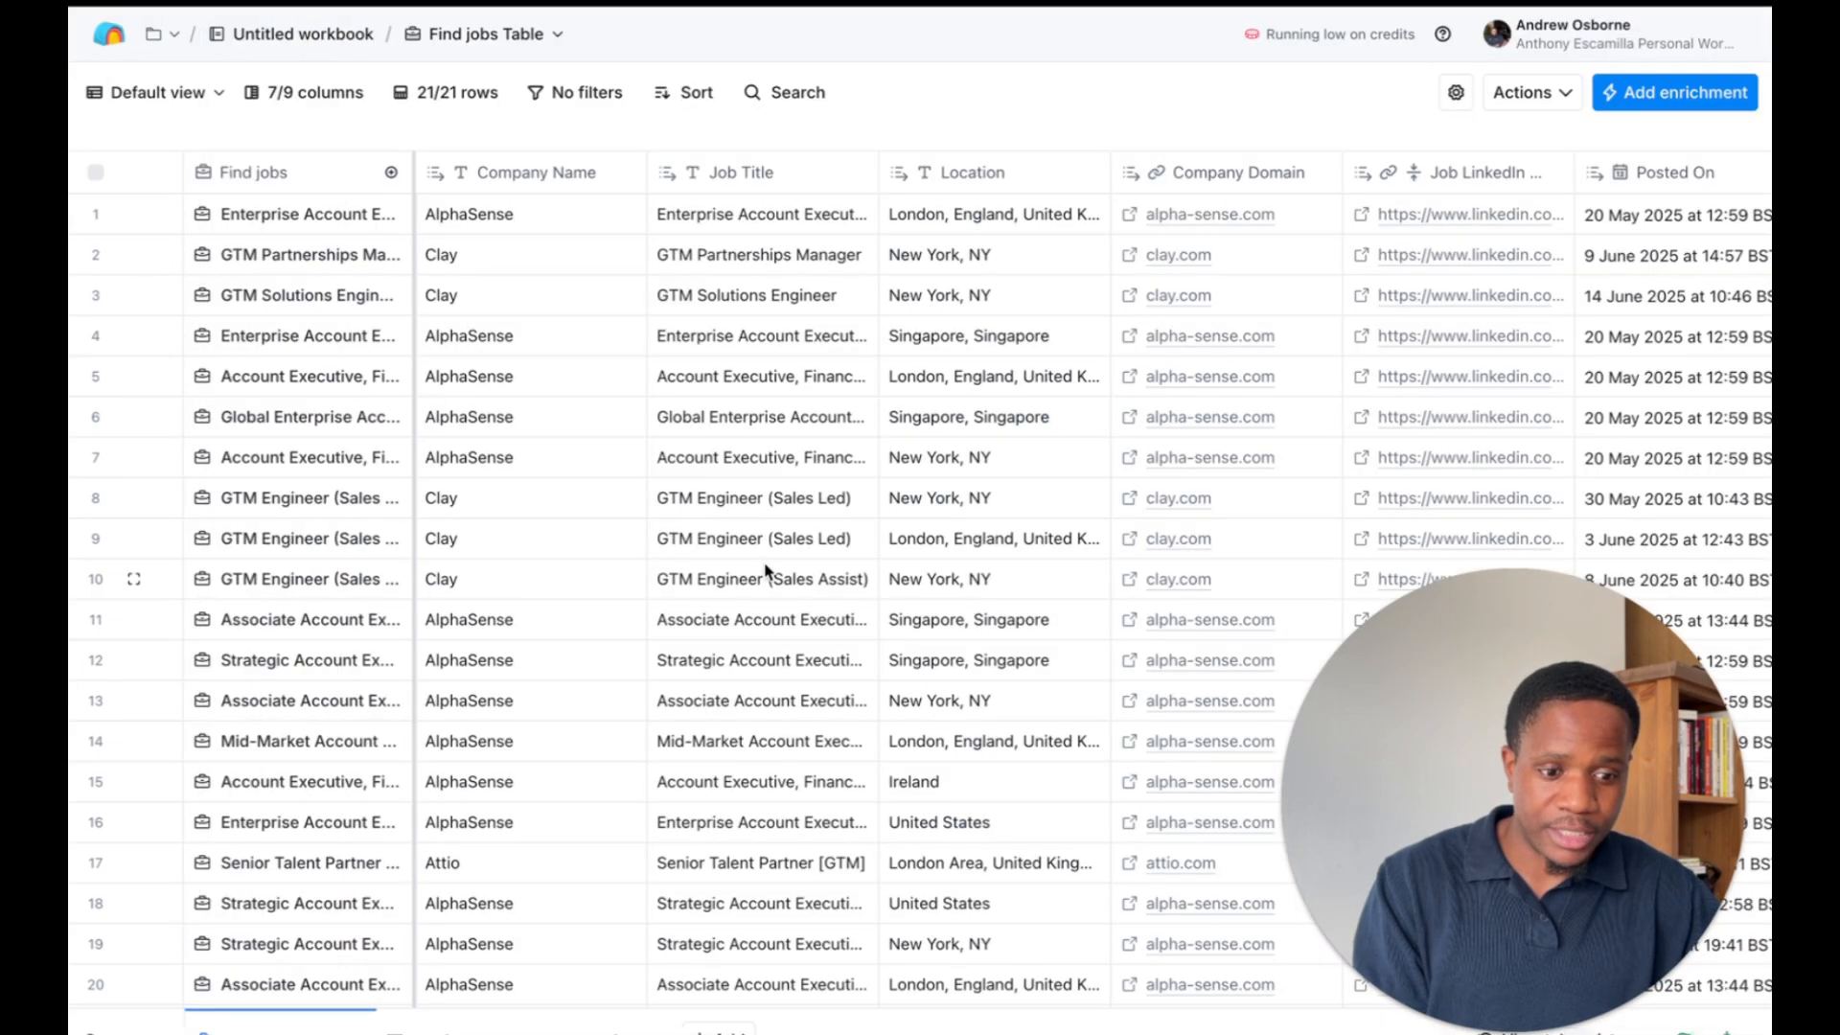
pyautogui.scroll(-2, 993, 528)
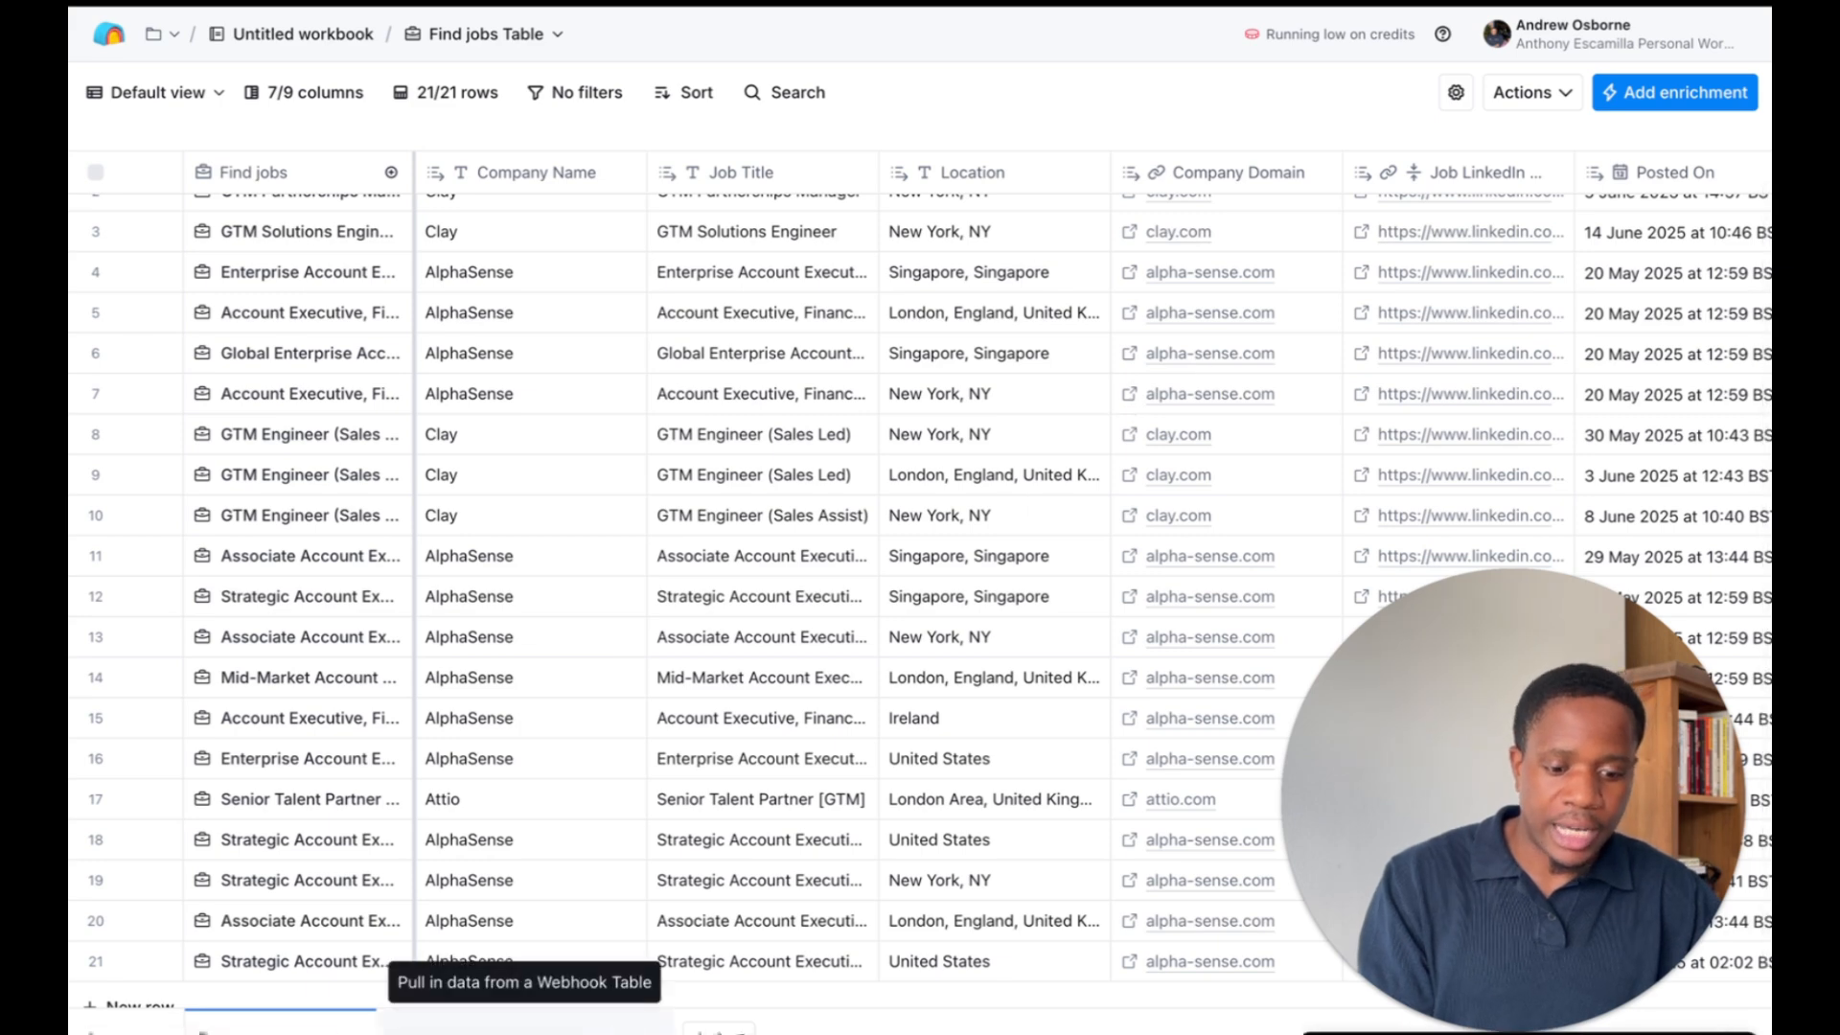
# Open the Pull in data from a Webhook Table, find the AlphaSense row, and open its Enrich person details
pyautogui.click(336, 1023)
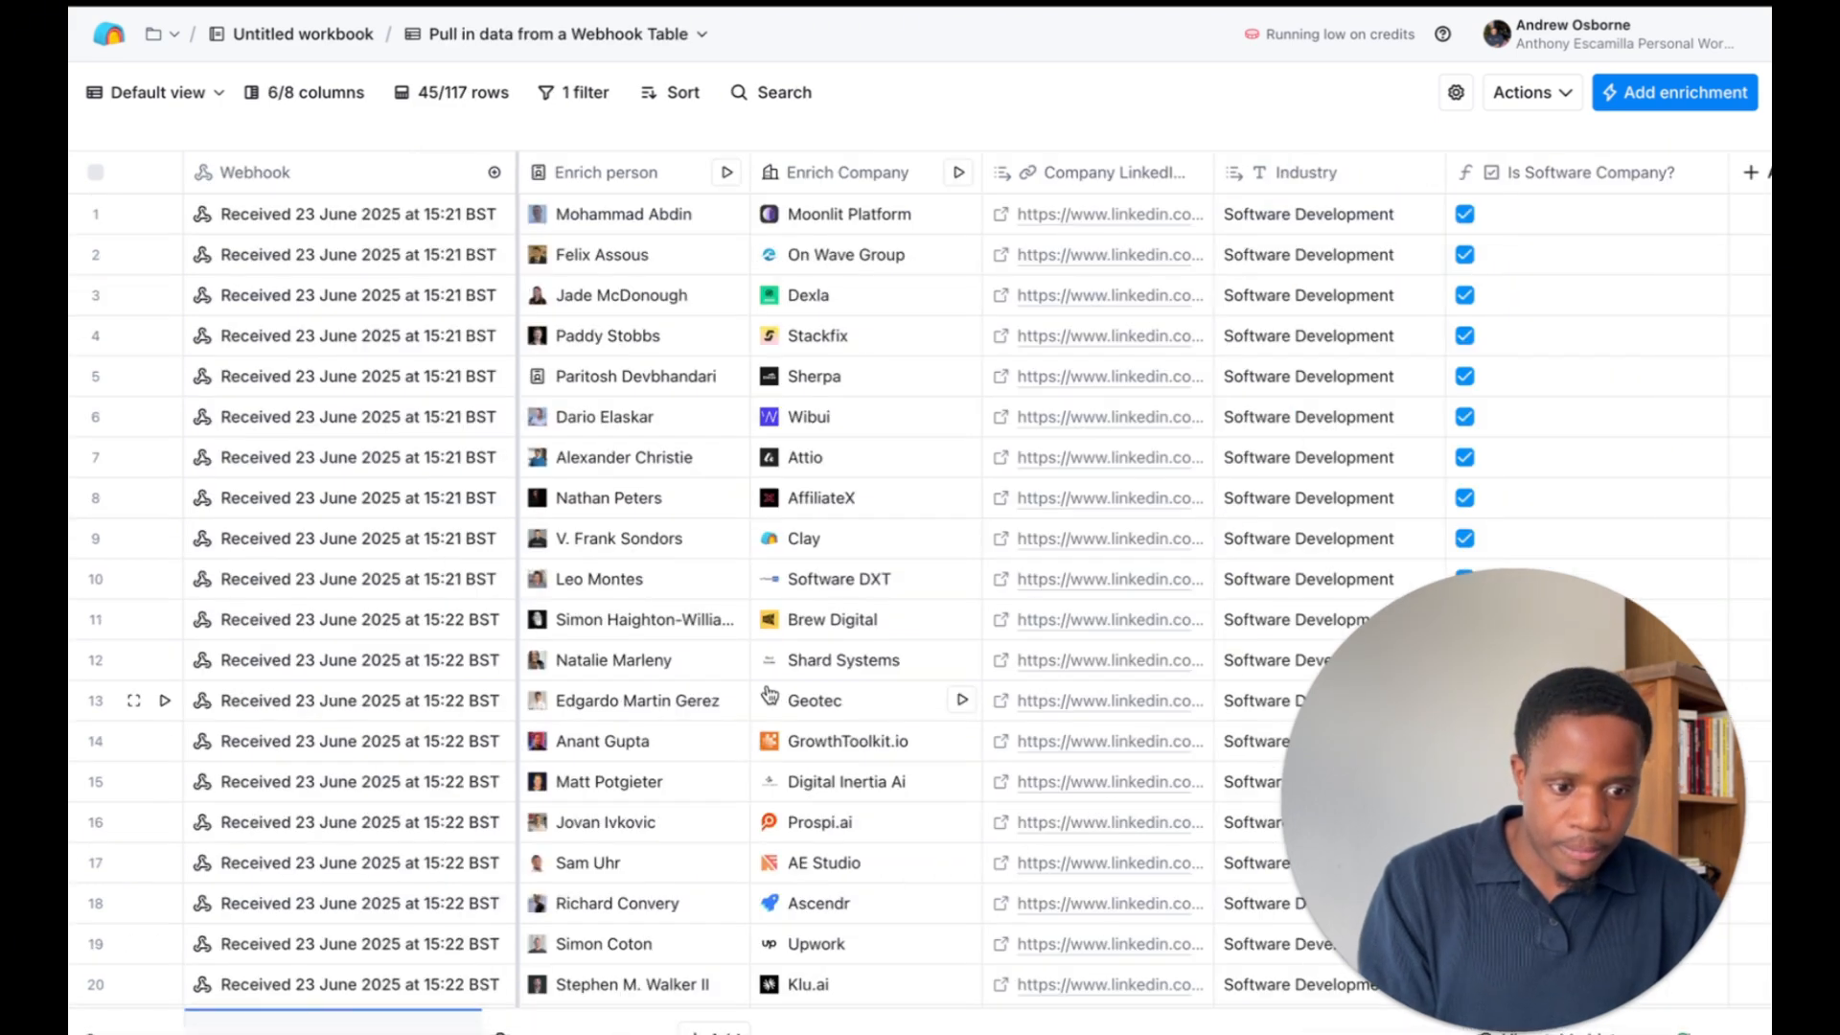
pyautogui.scroll(-5, 764, 661)
pyautogui.scroll(-7, 772, 657)
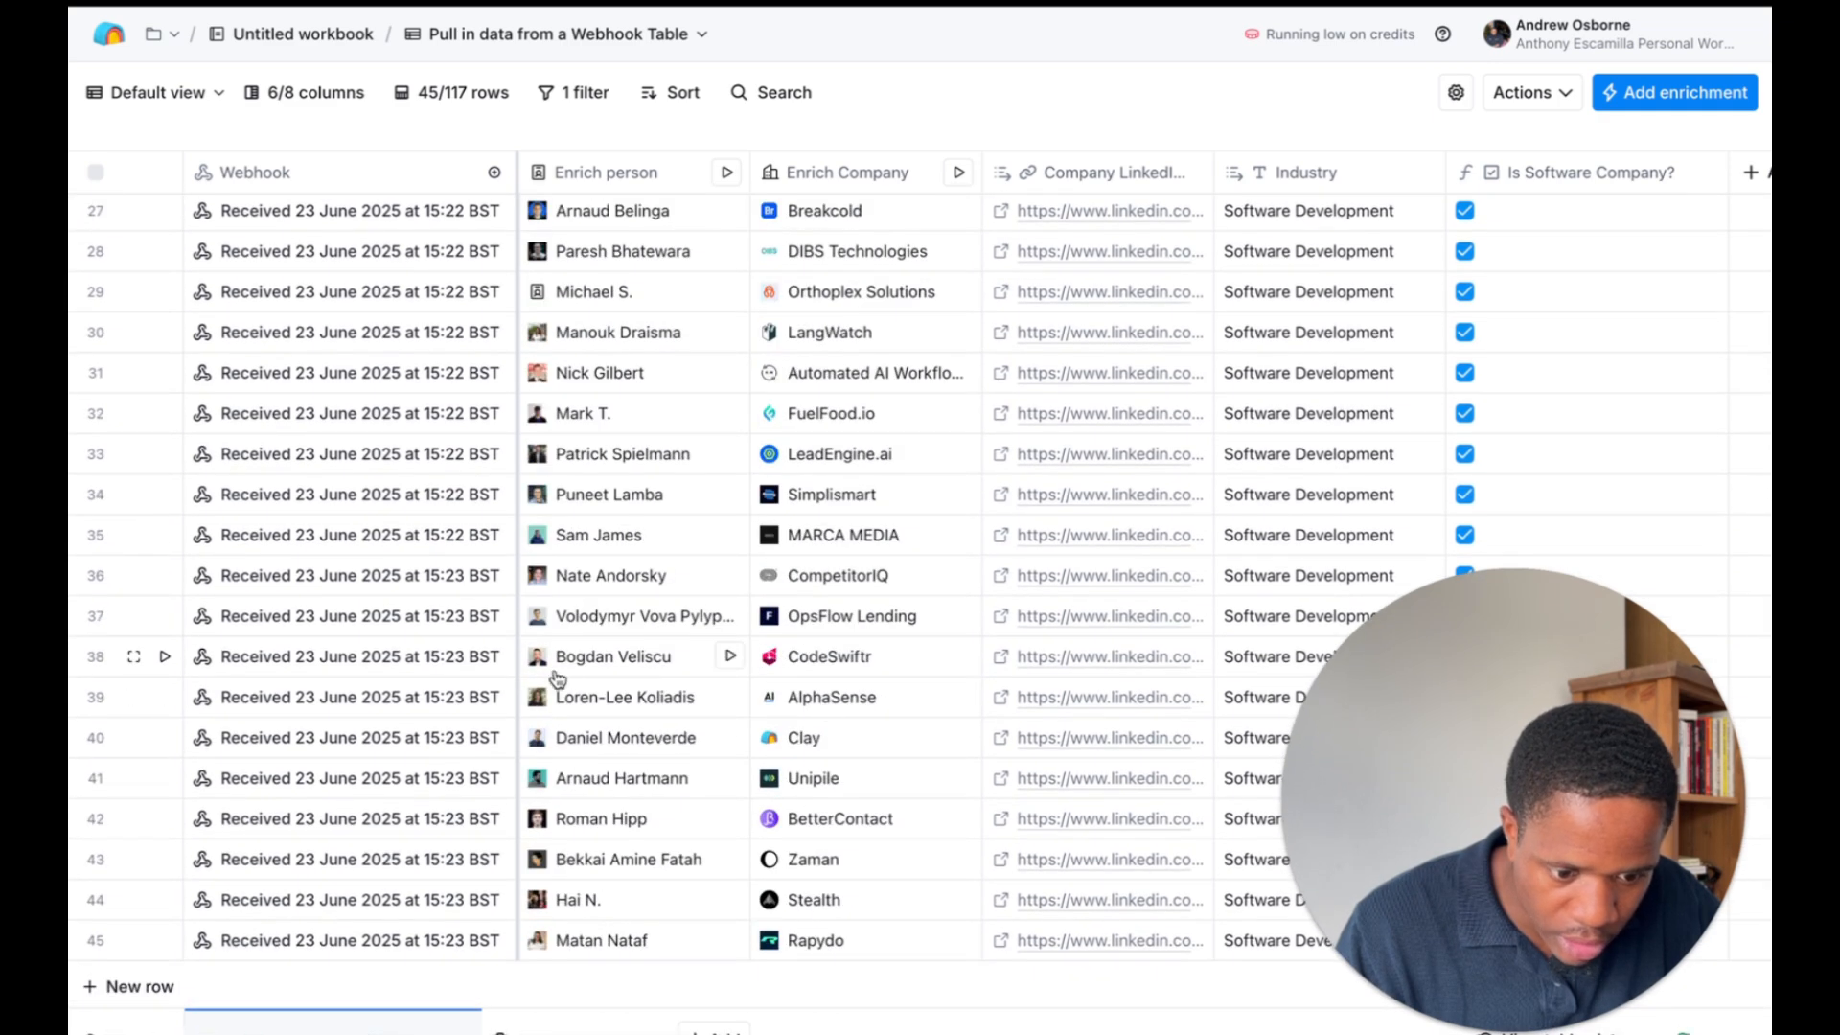
pyautogui.hscroll(2, 633, 706)
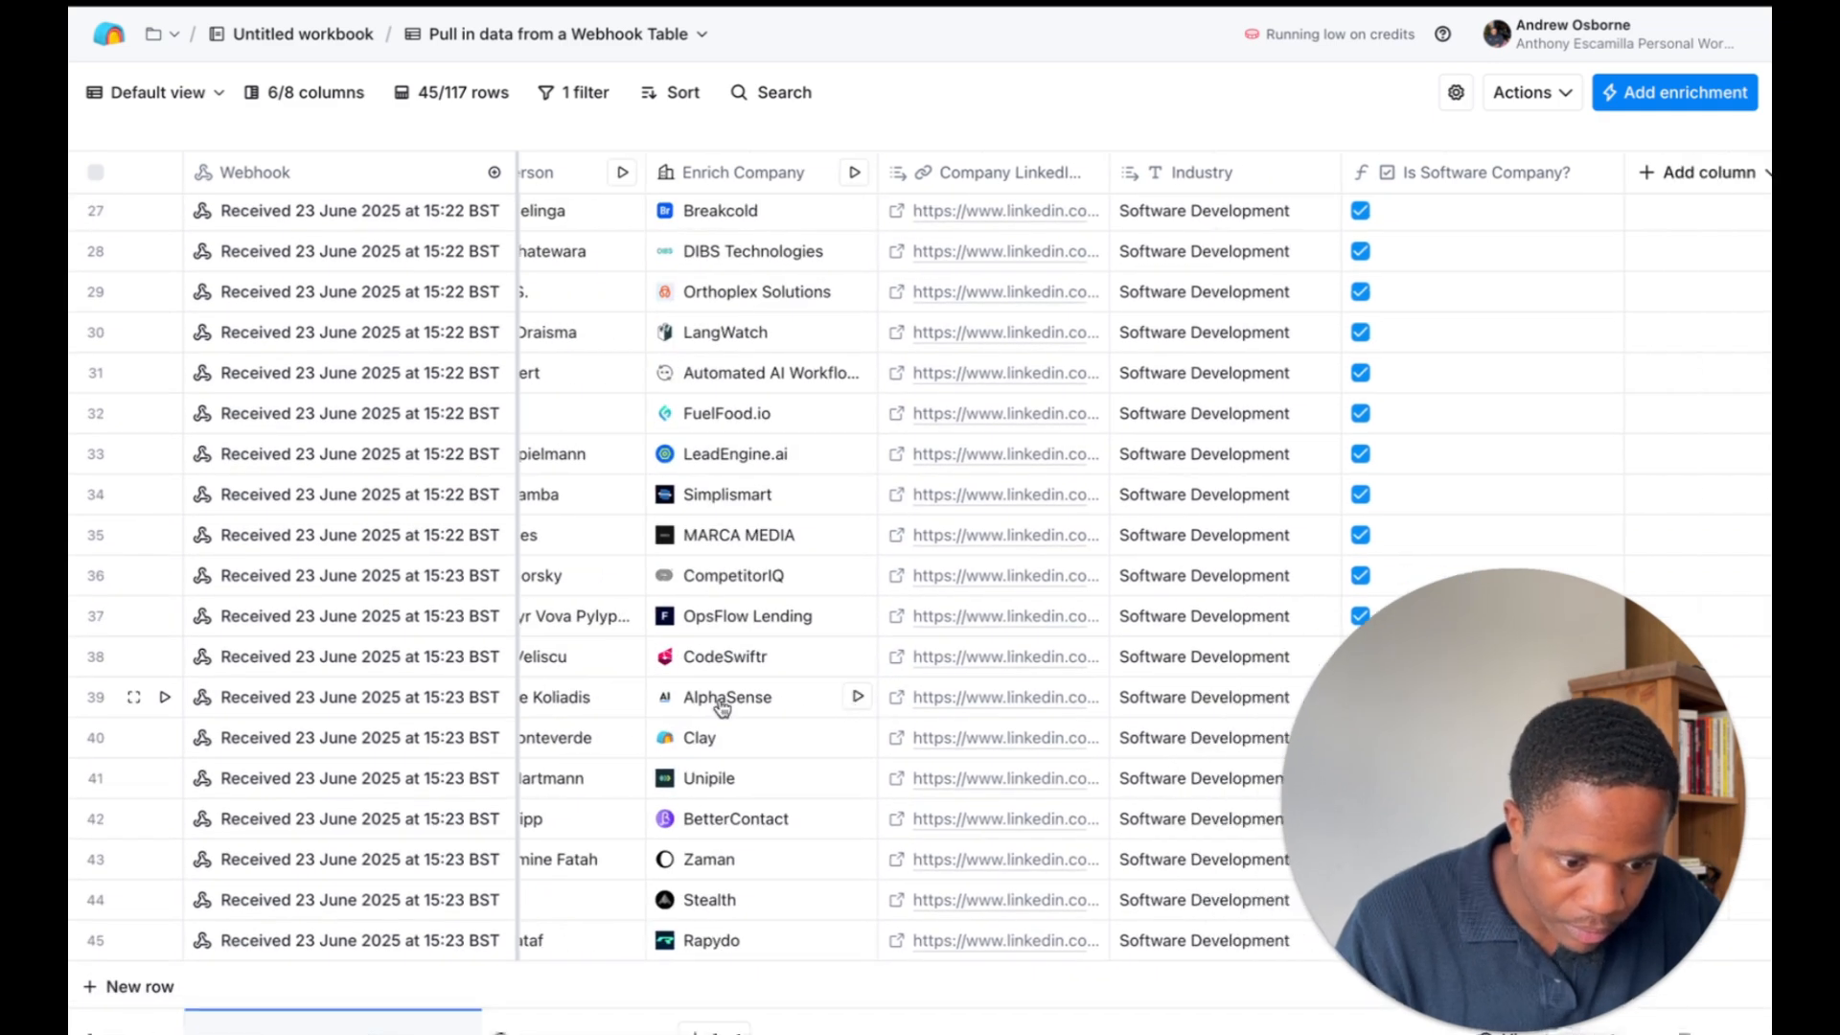
pyautogui.hscroll(-2, 722, 707)
pyautogui.click(658, 707)
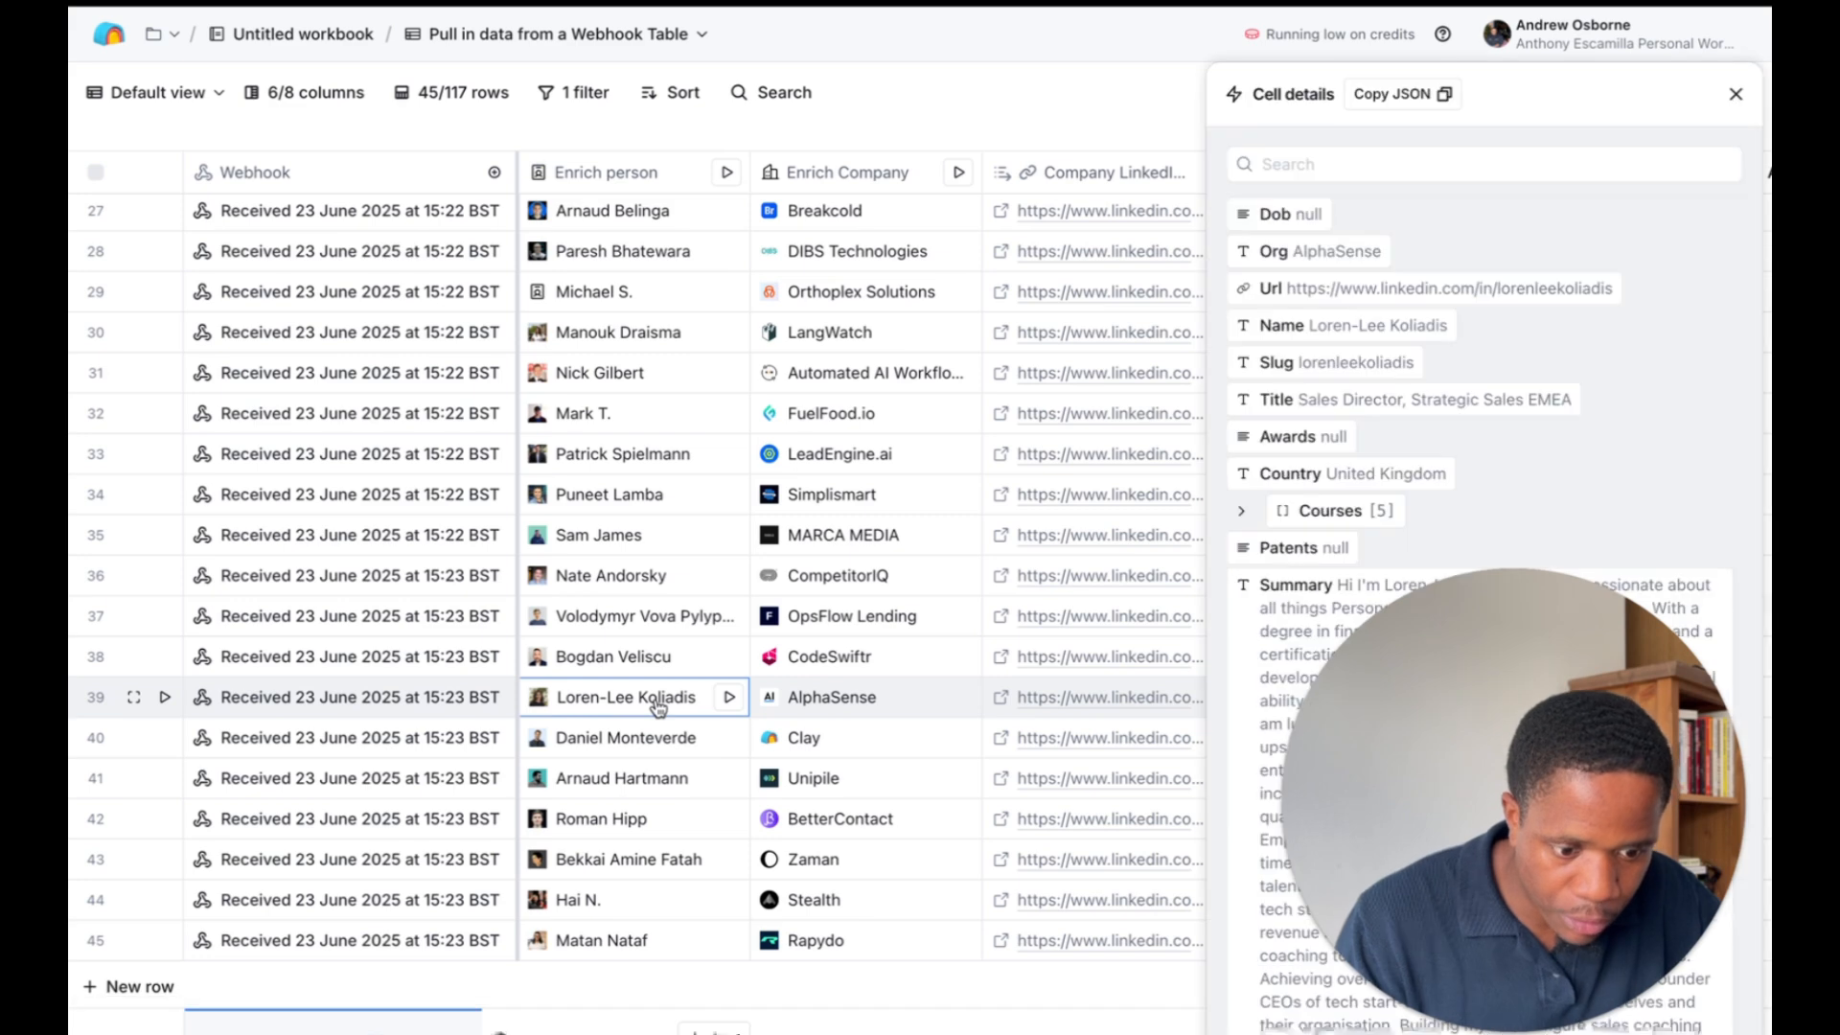
# Open the AlphaSense contact's LinkedIn profile and examine the Experience section for their current role
pyautogui.click(1408, 288)
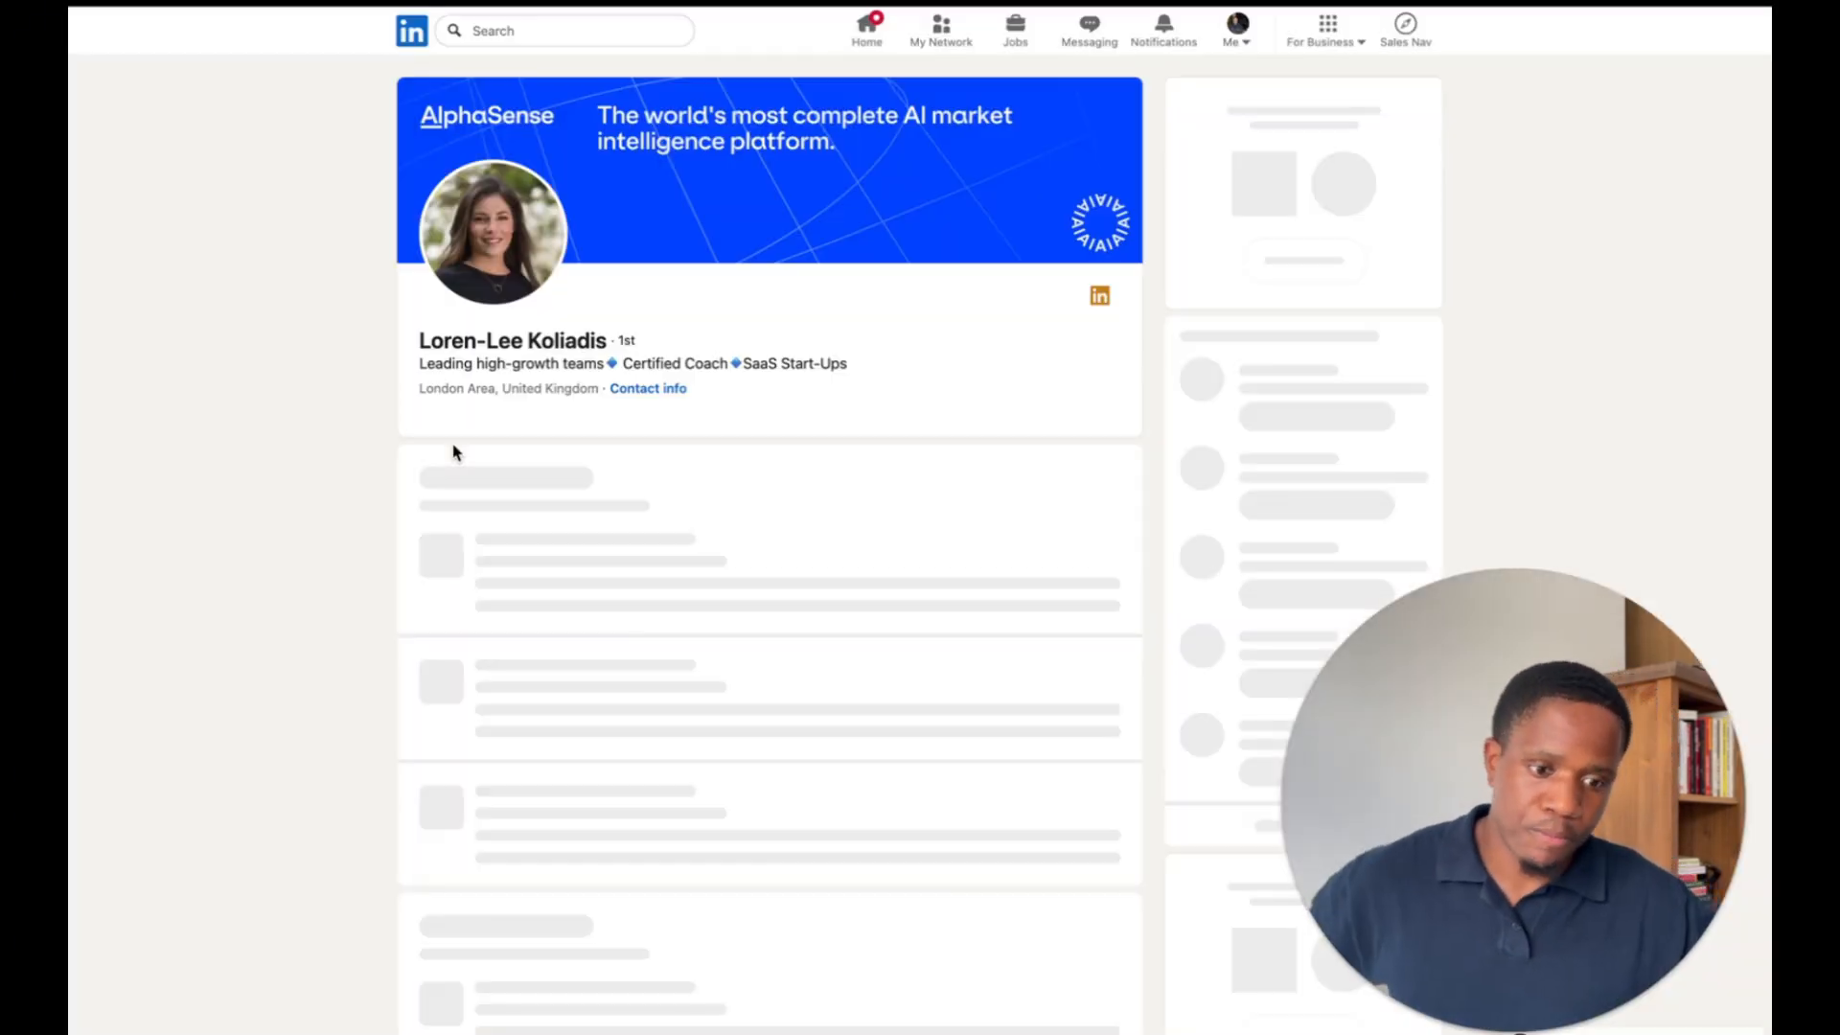
pyautogui.scroll(-10, 372, 661)
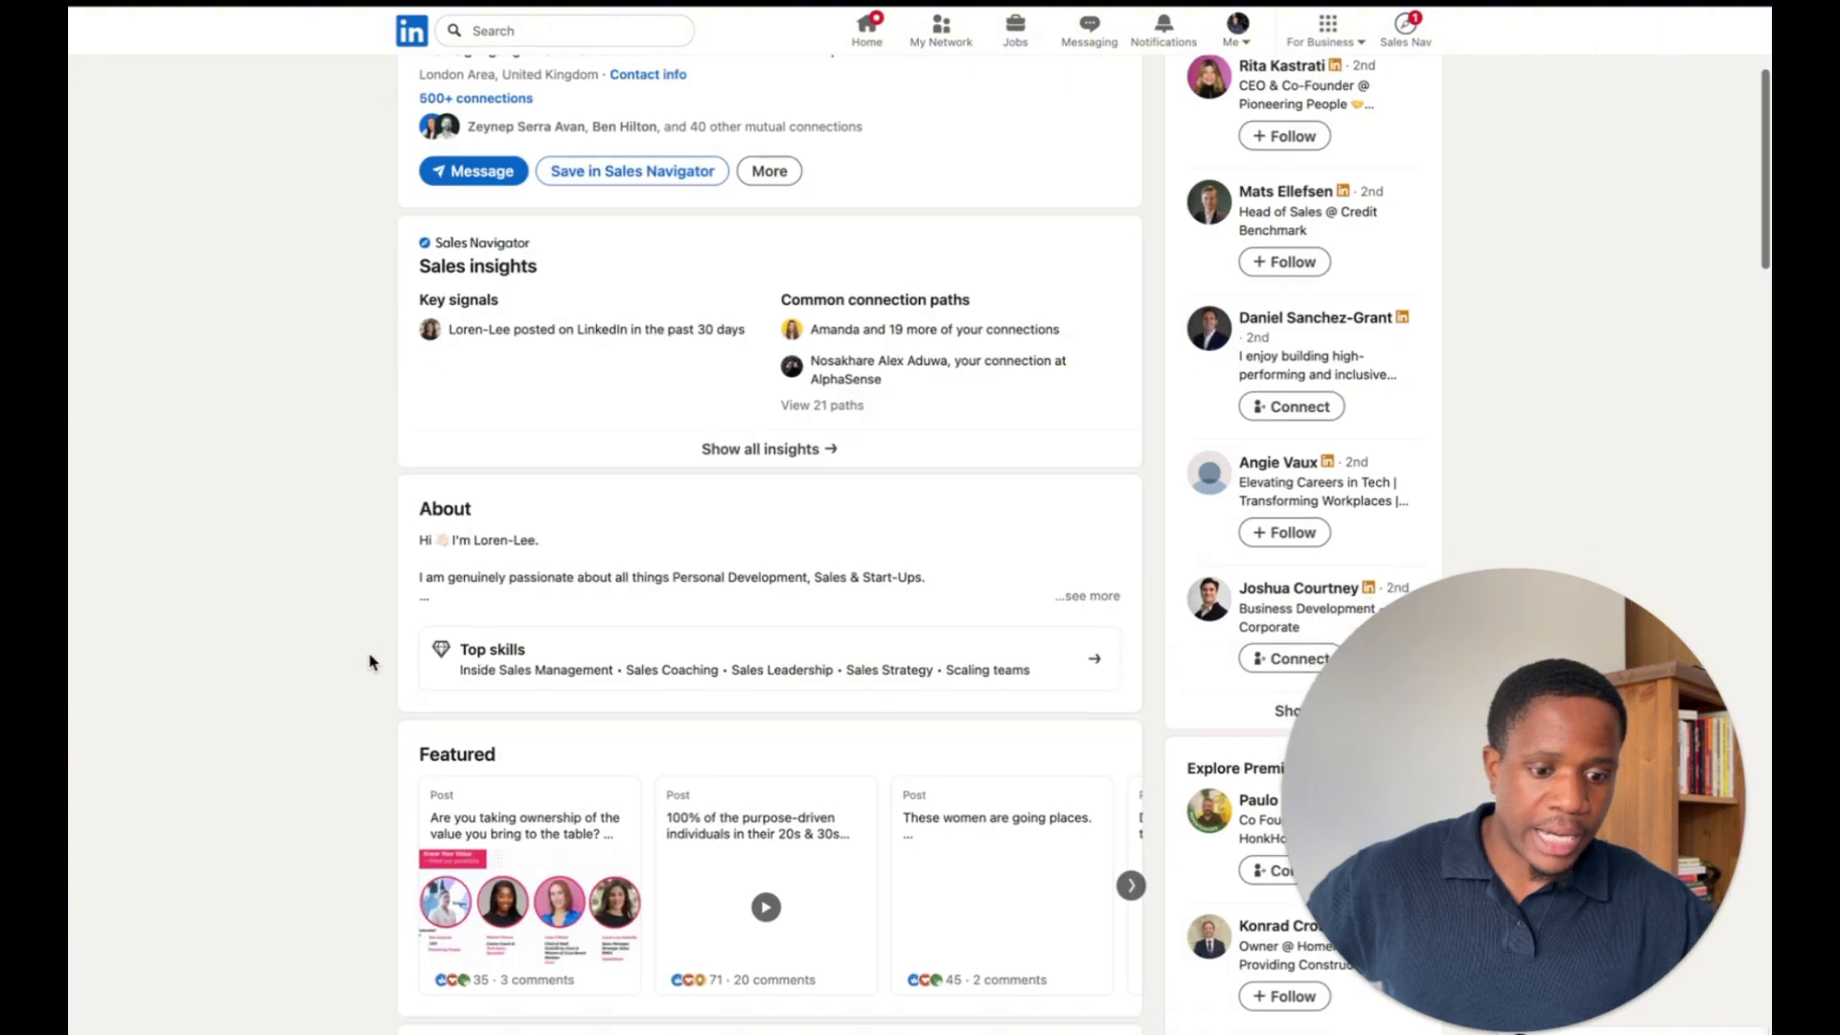
pyautogui.scroll(-3, 372, 661)
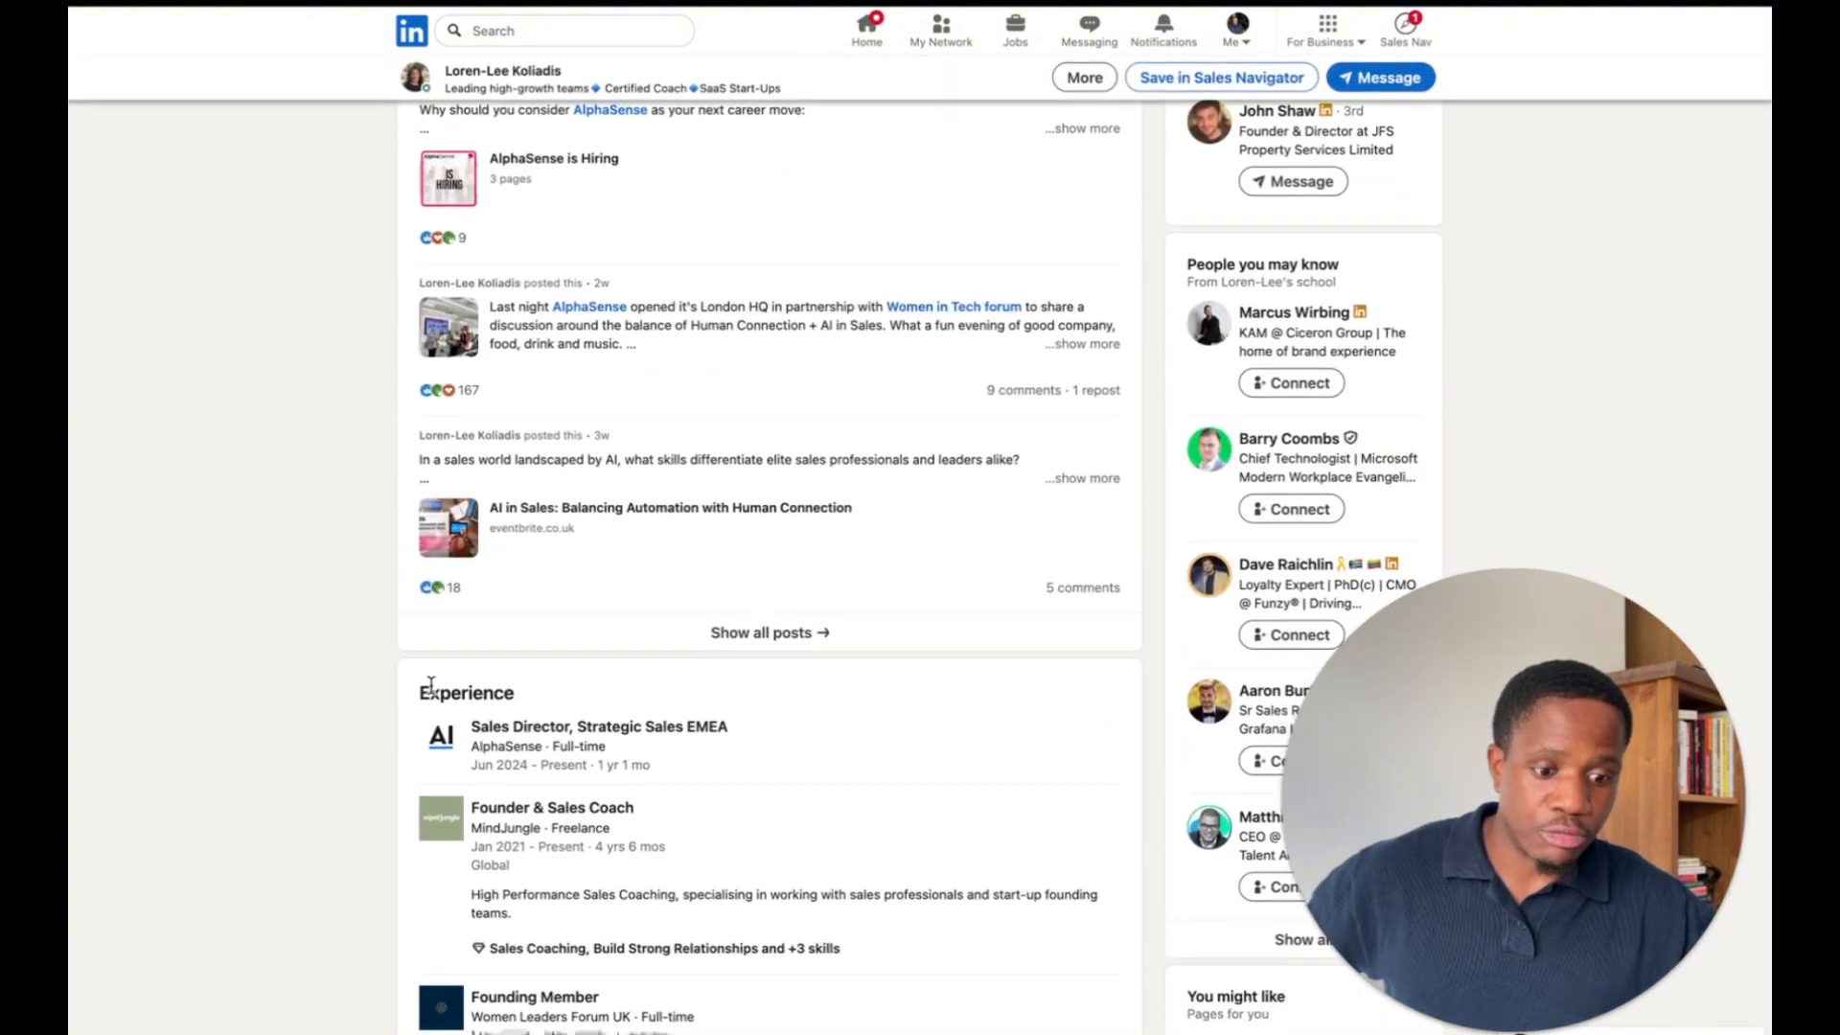
pyautogui.scroll(-1, 494, 862)
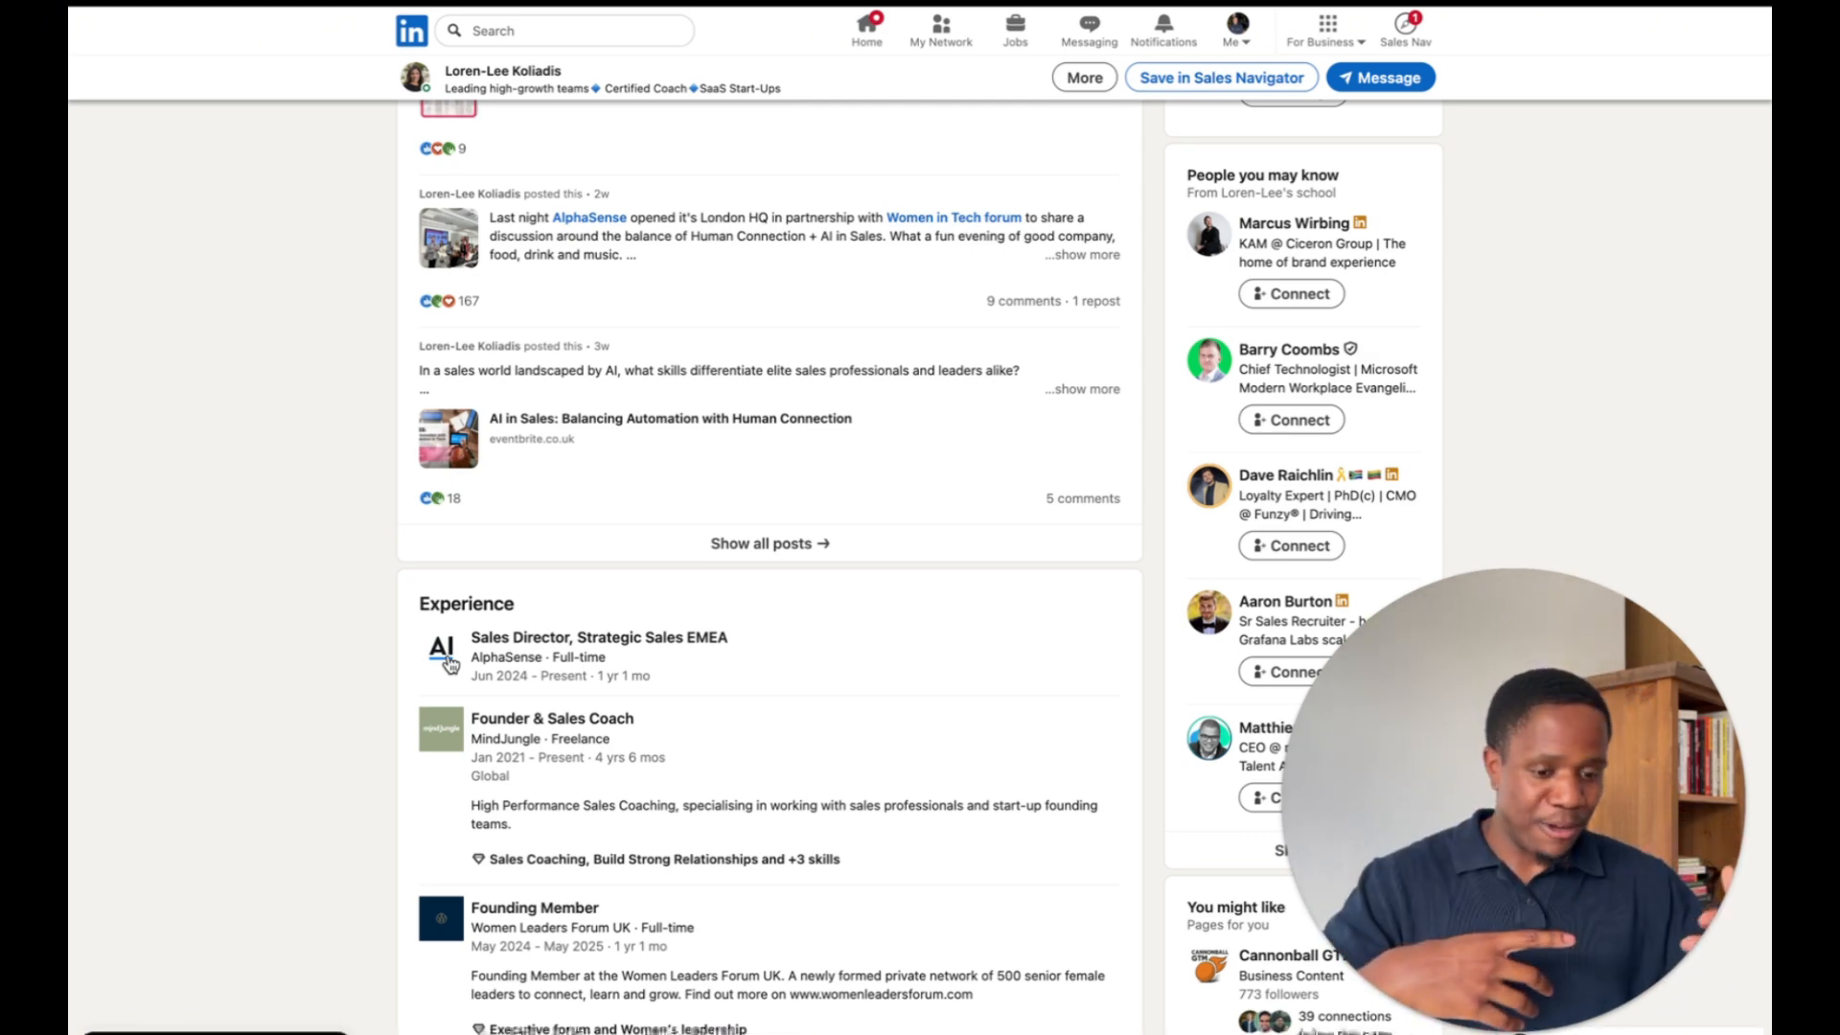
# Return to Clay and expand Latest Experience in the Enrich person details of the AlphaSense row
pyautogui.moveTo(80, 631)
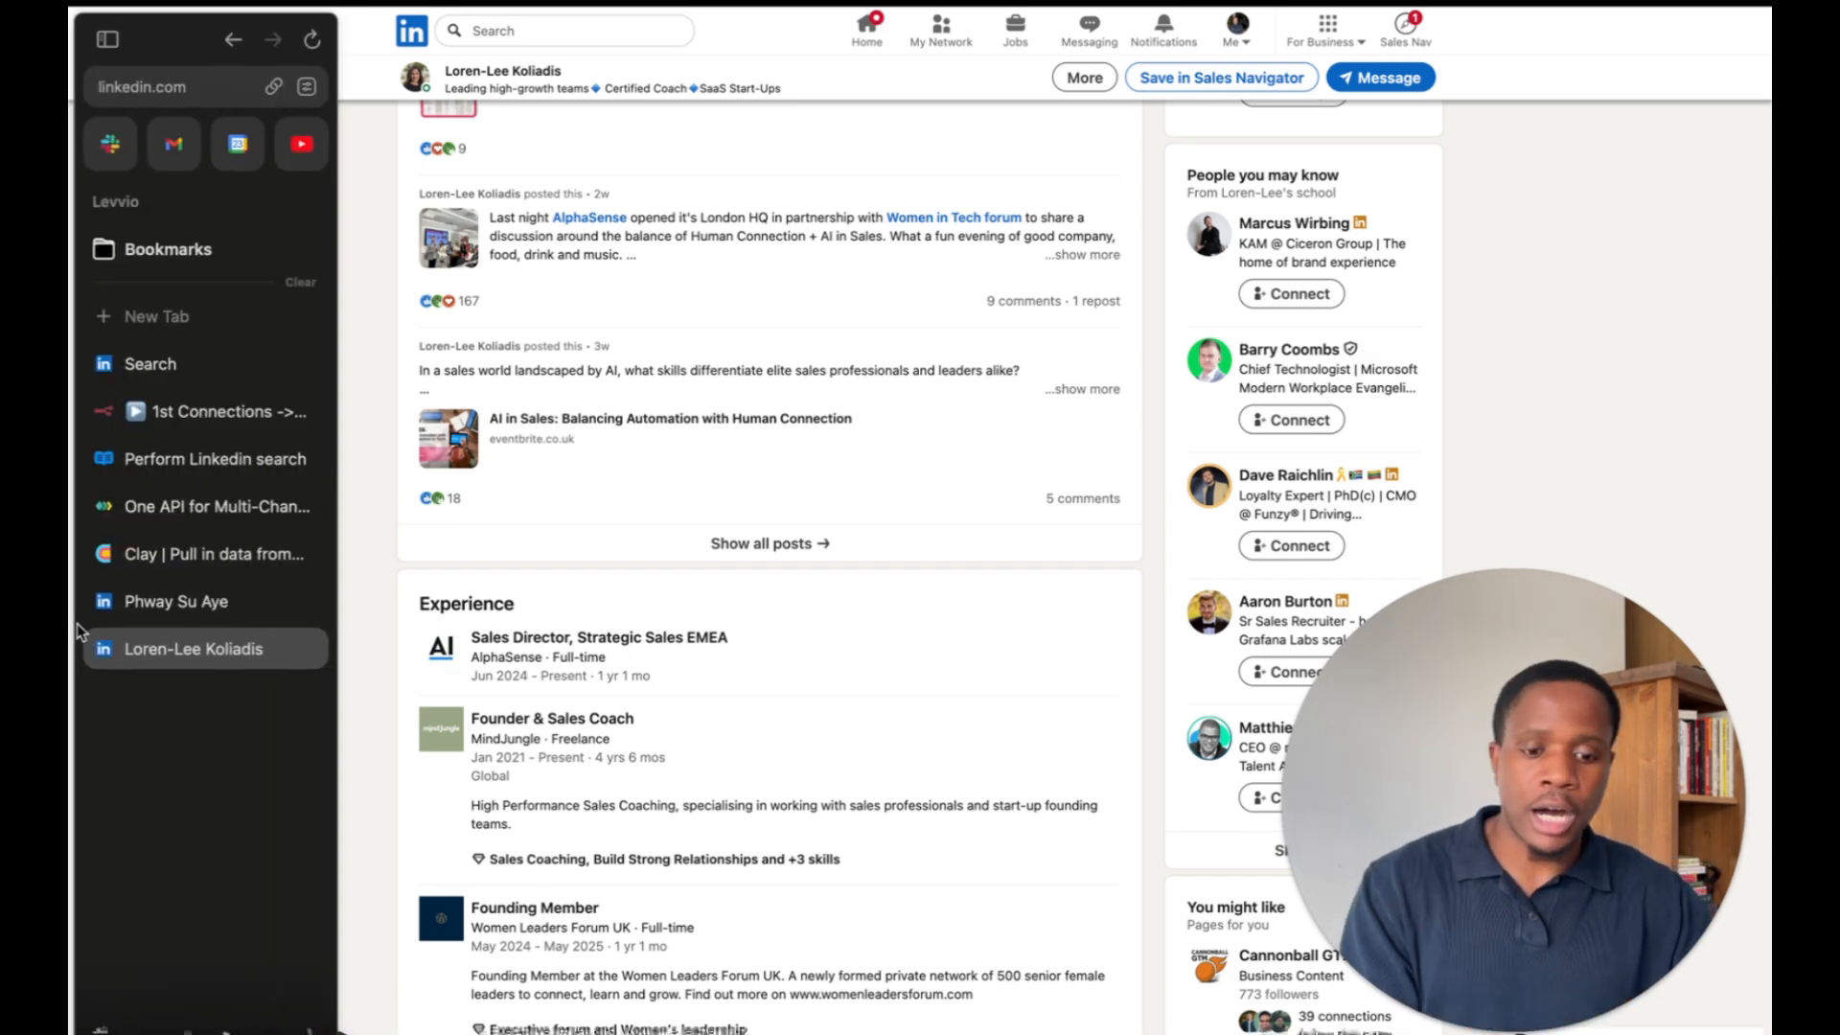
pyautogui.click(247, 565)
pyautogui.click(1730, 91)
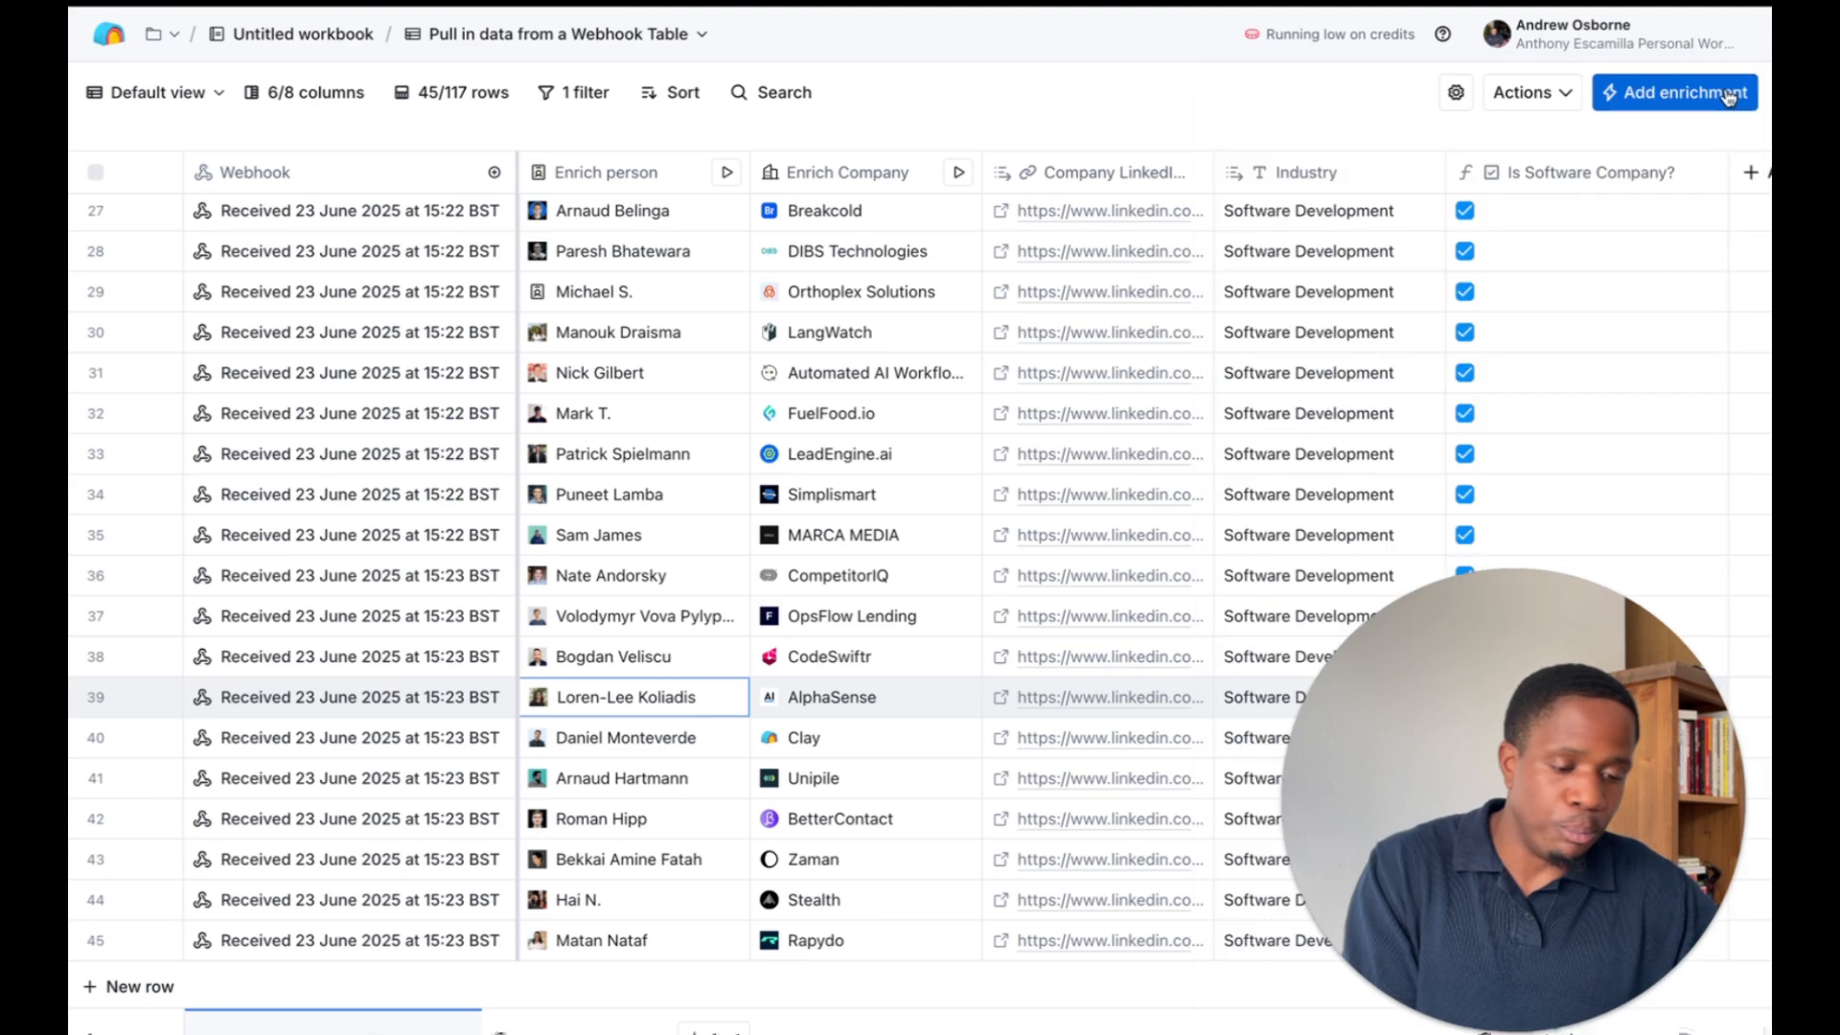
pyautogui.click(663, 714)
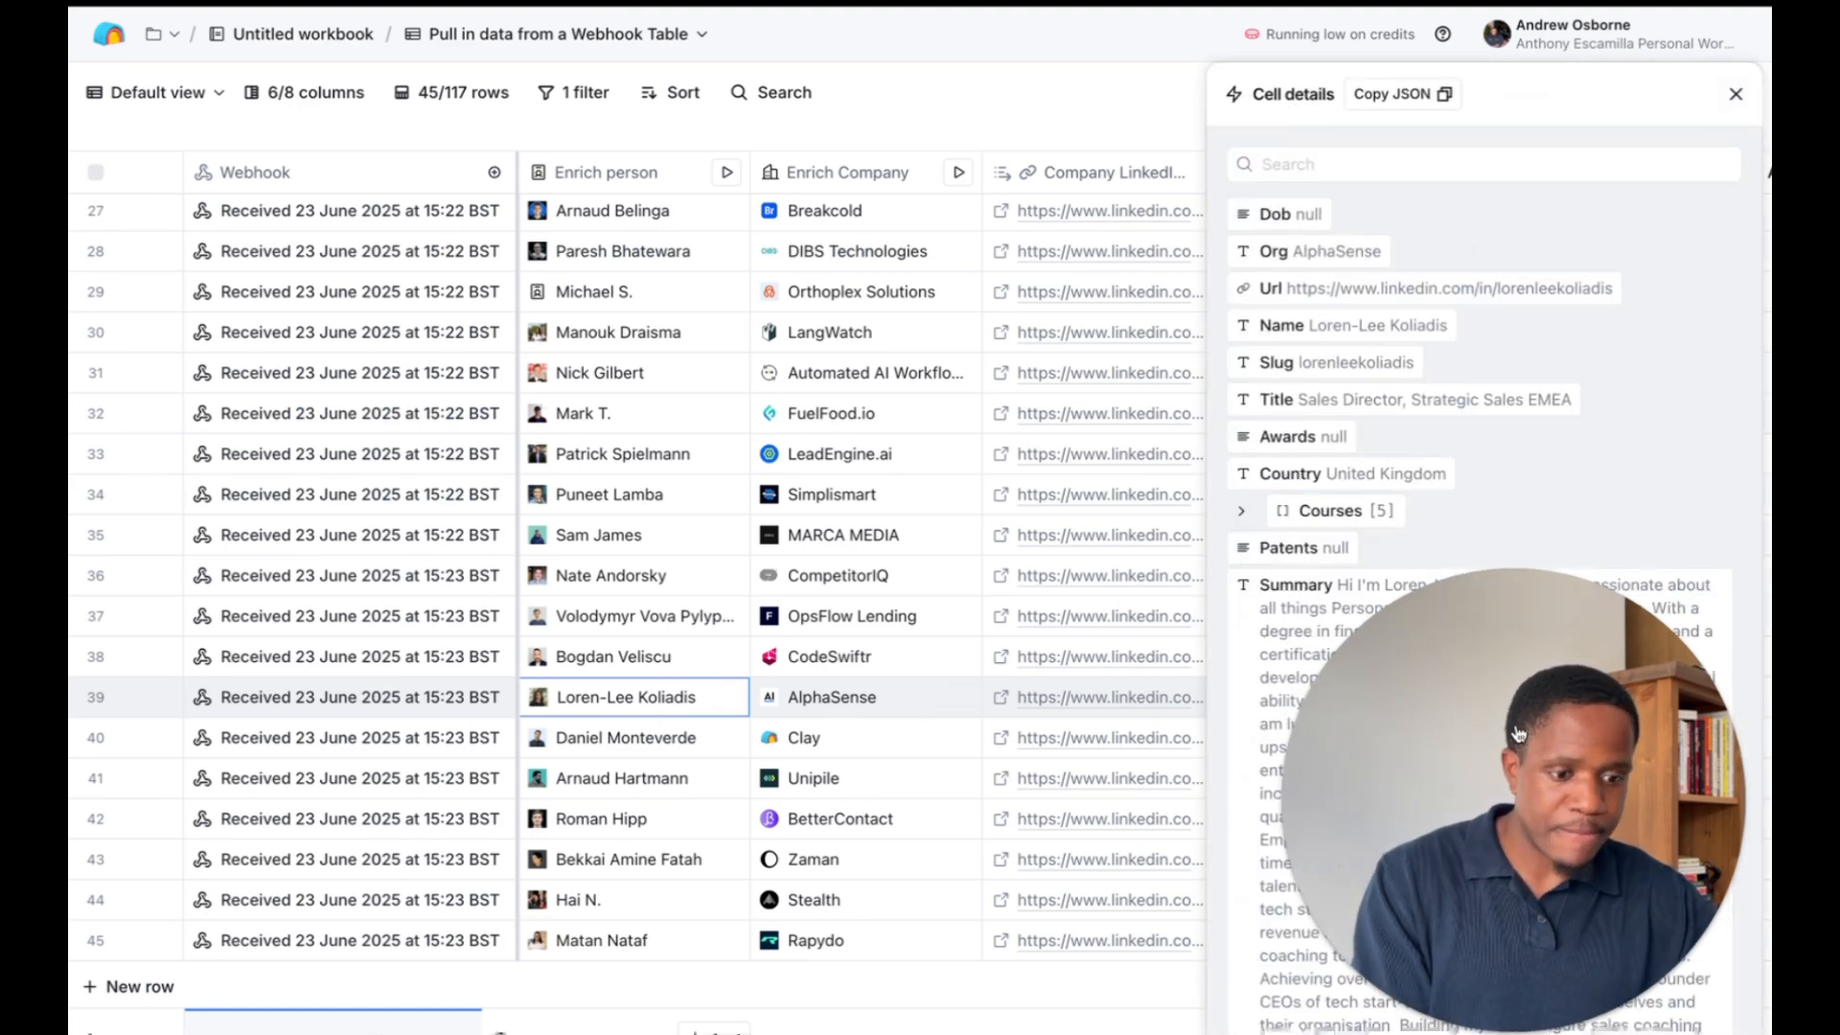
pyautogui.moveTo(1539, 825); pyautogui.dragTo(779, 807)
pyautogui.scroll(-10, 1317, 616)
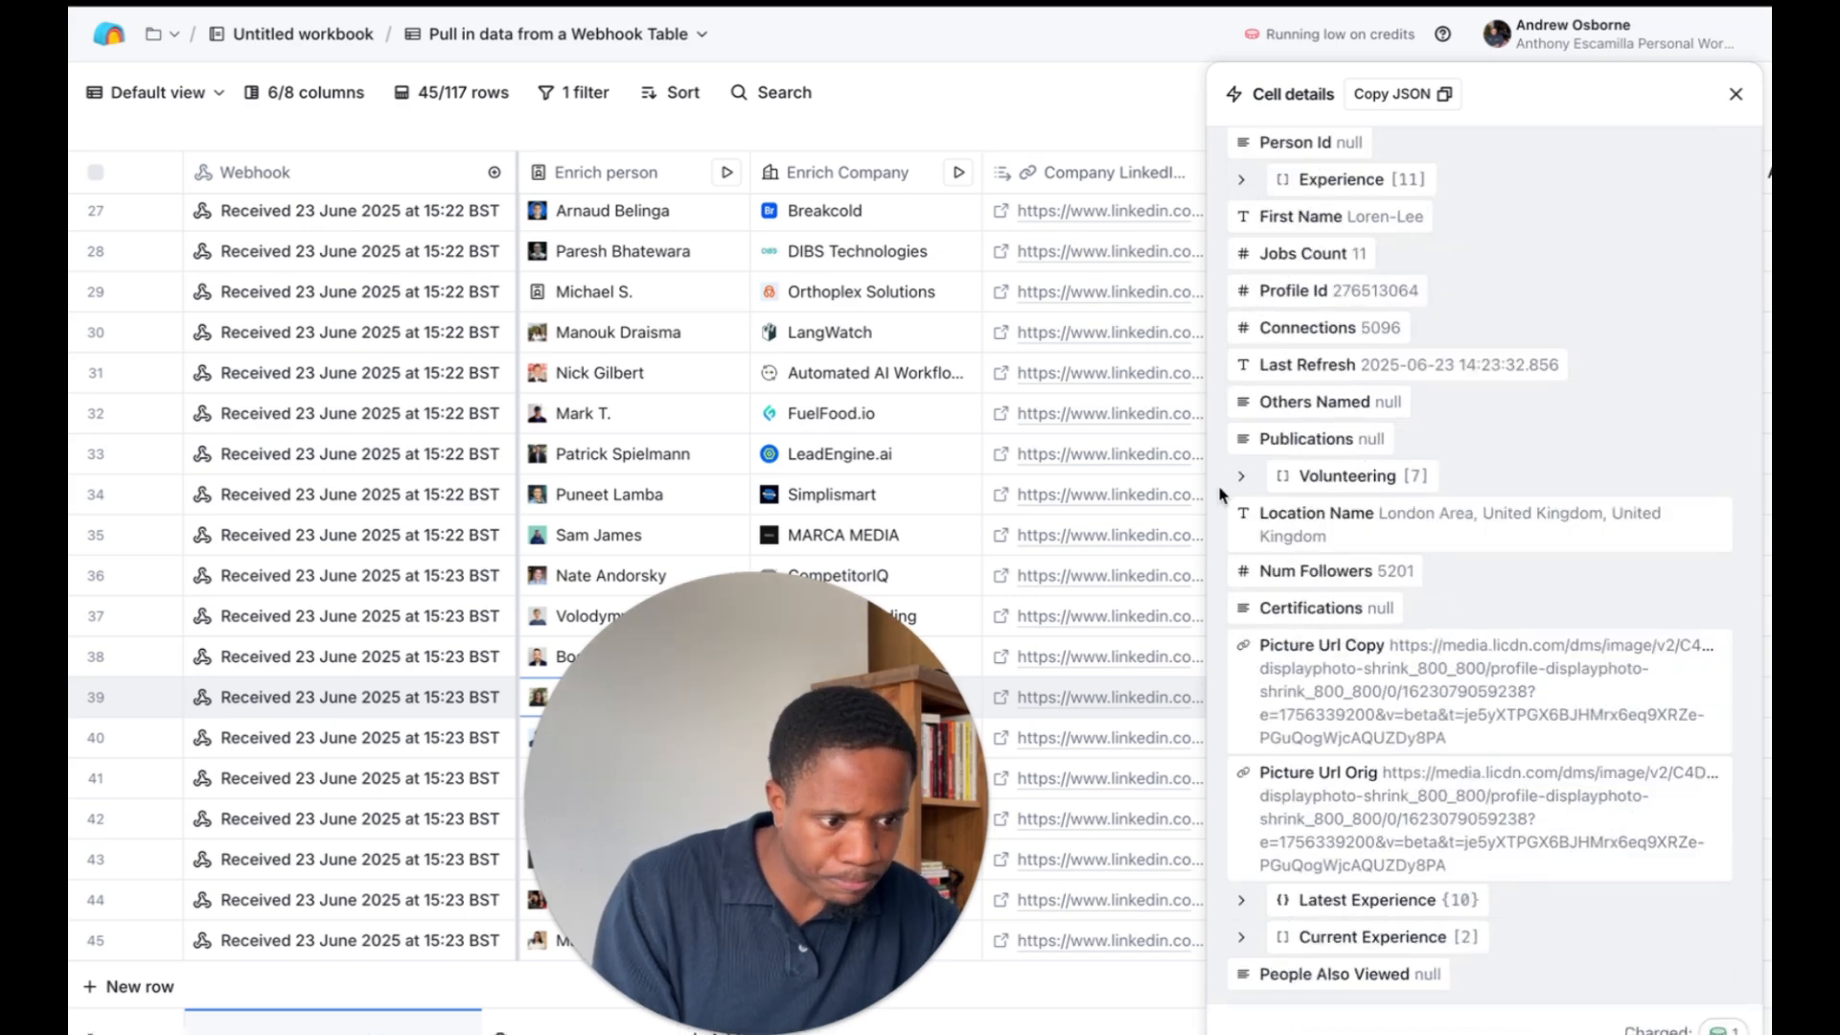
pyautogui.scroll(1, 1227, 546)
pyautogui.scroll(-1, 1236, 728)
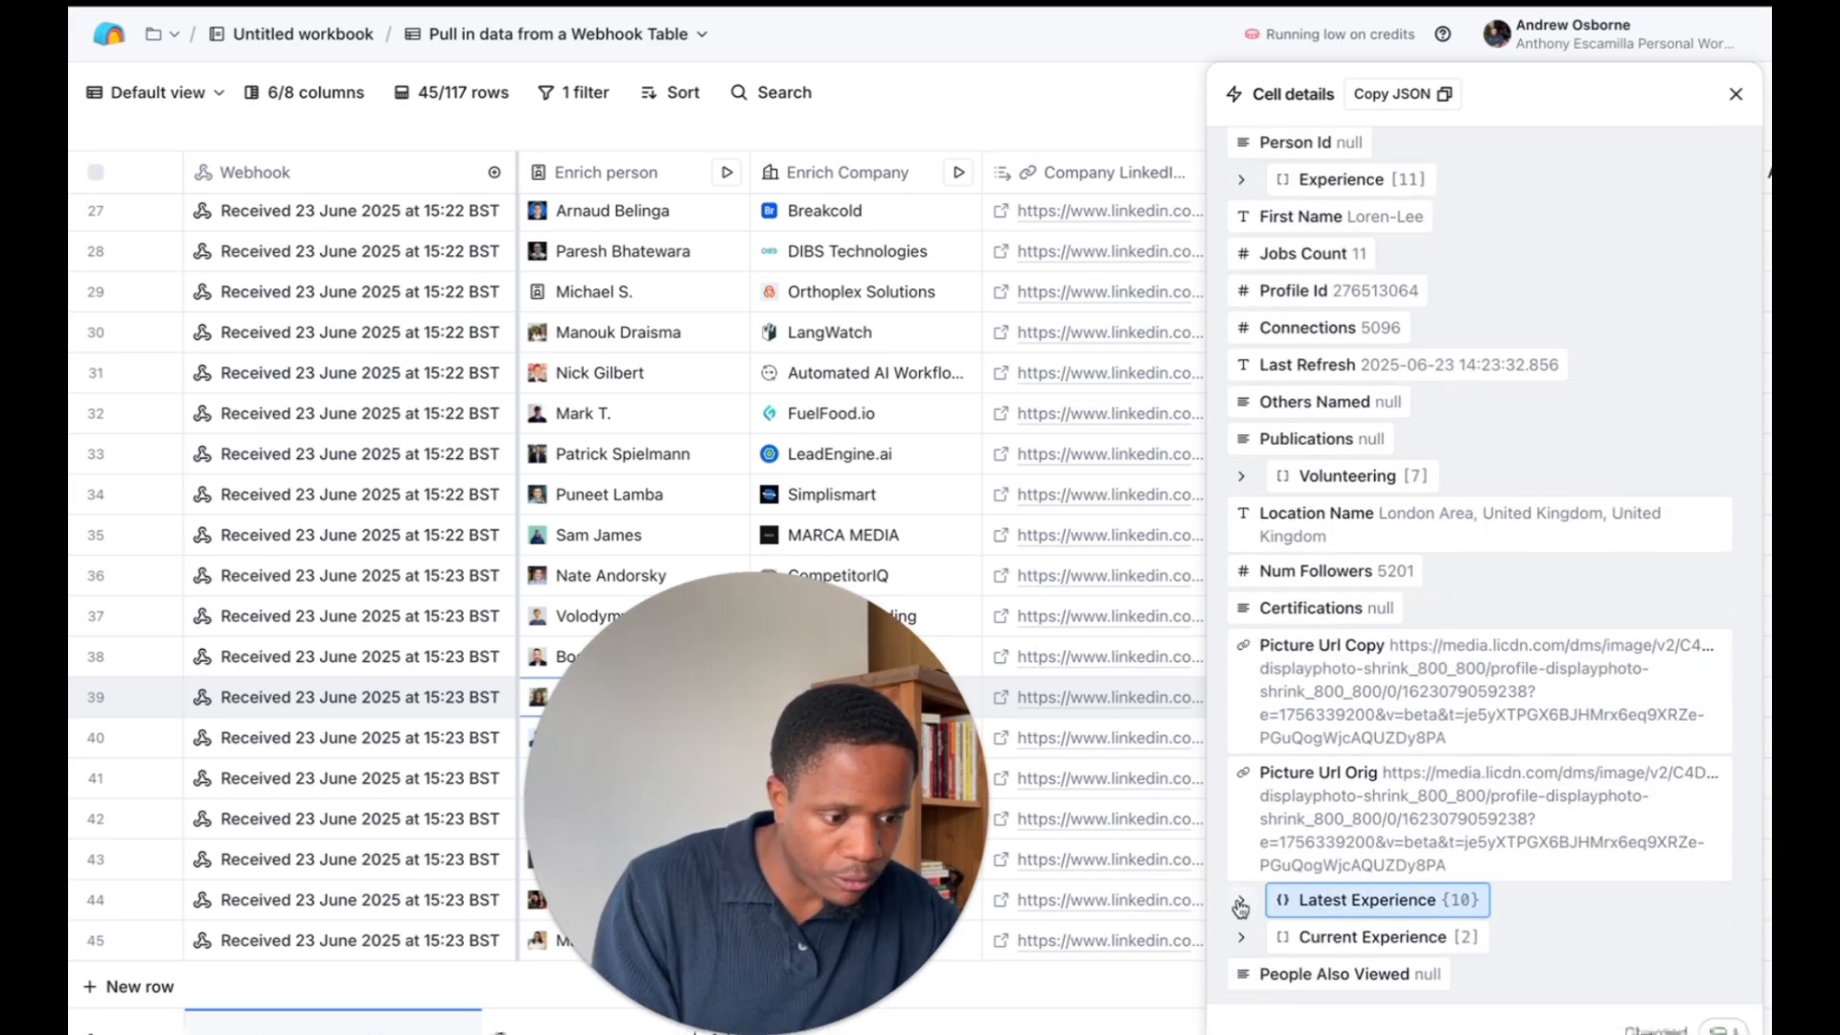
pyautogui.click(1241, 902)
# Add the Title field of Latest Experience as a new column named Current Title
pyautogui.scroll(-2, 1255, 919)
pyautogui.click(1635, 867)
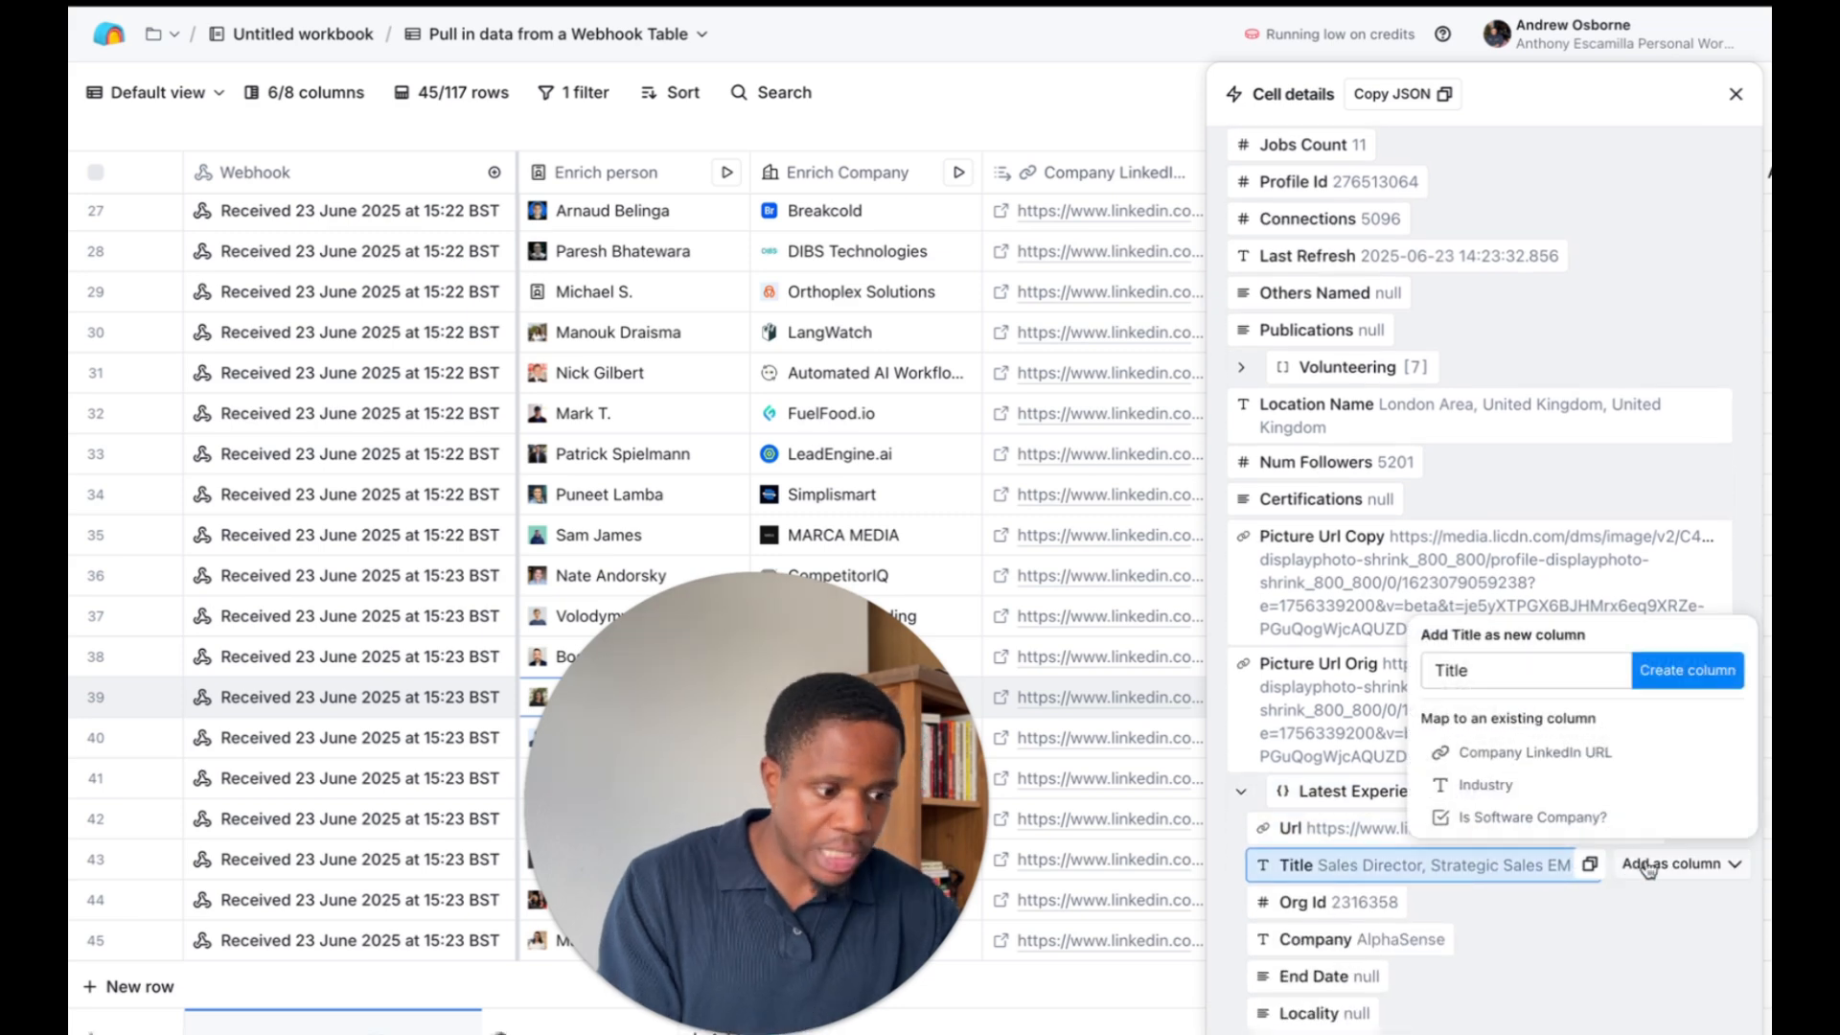
pyautogui.click(1494, 662)
pyautogui.write('Current')
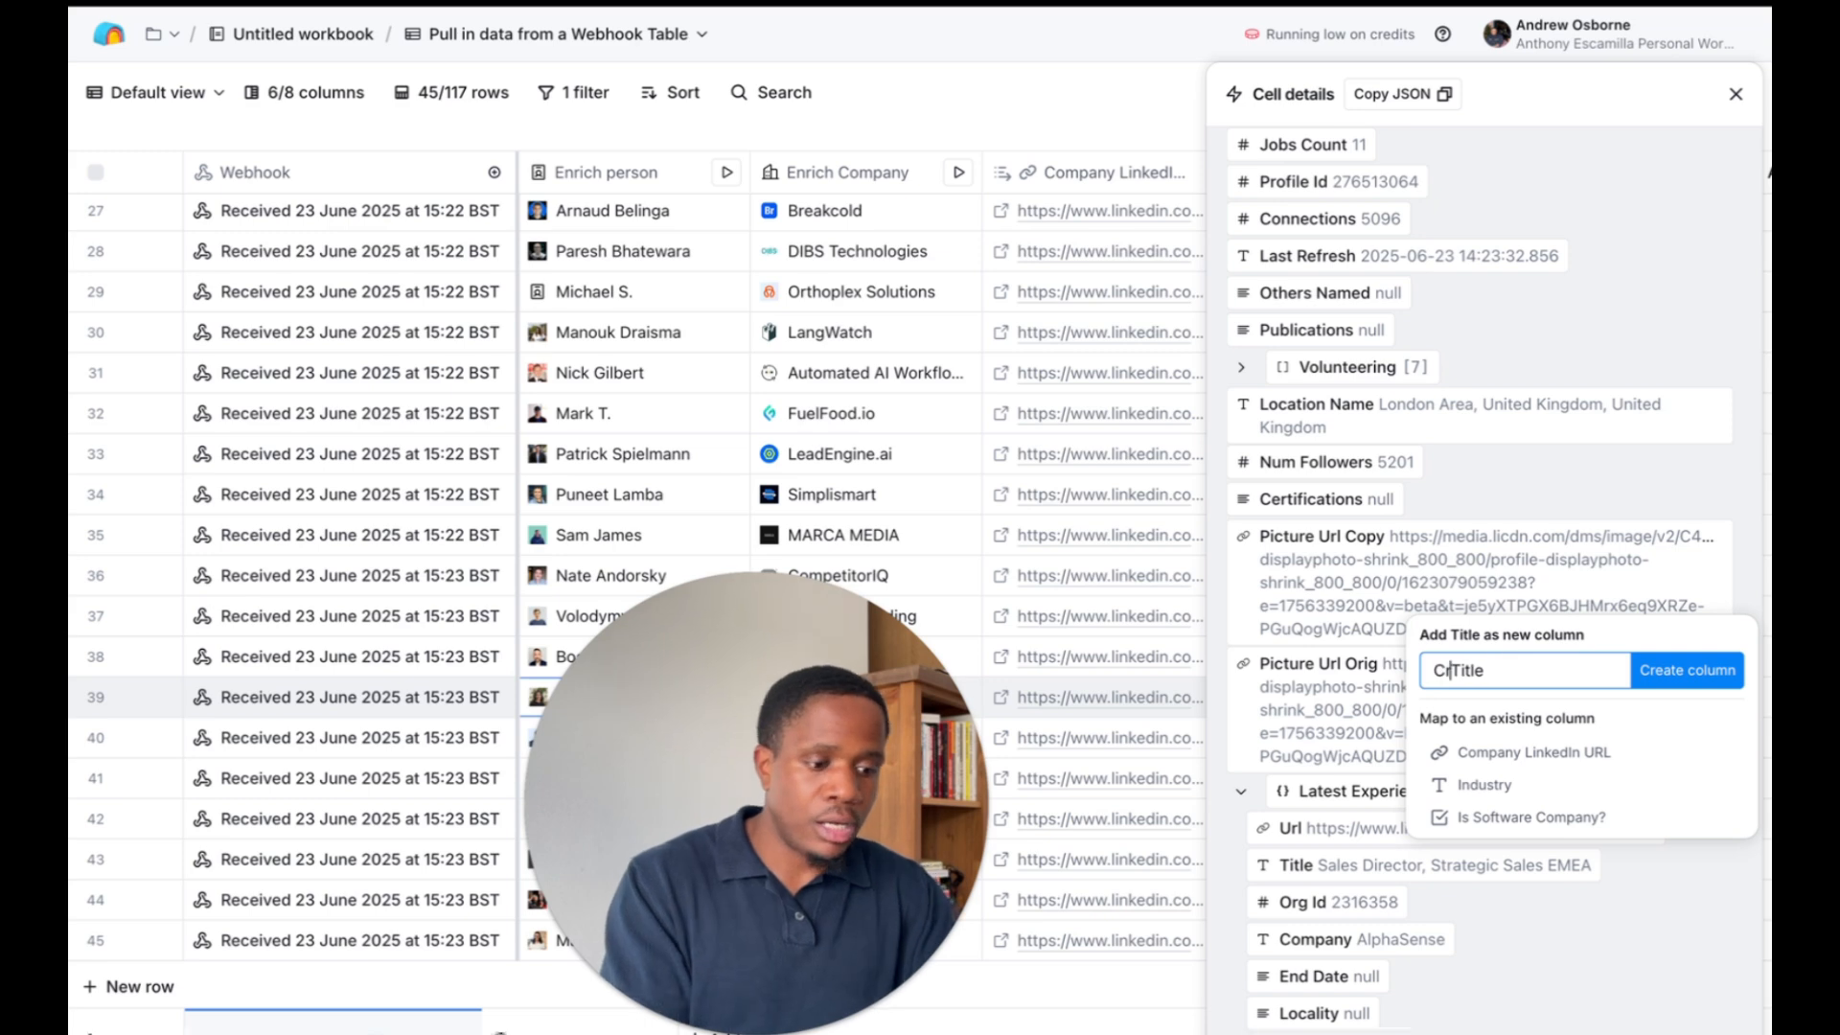
pyautogui.press('Return')
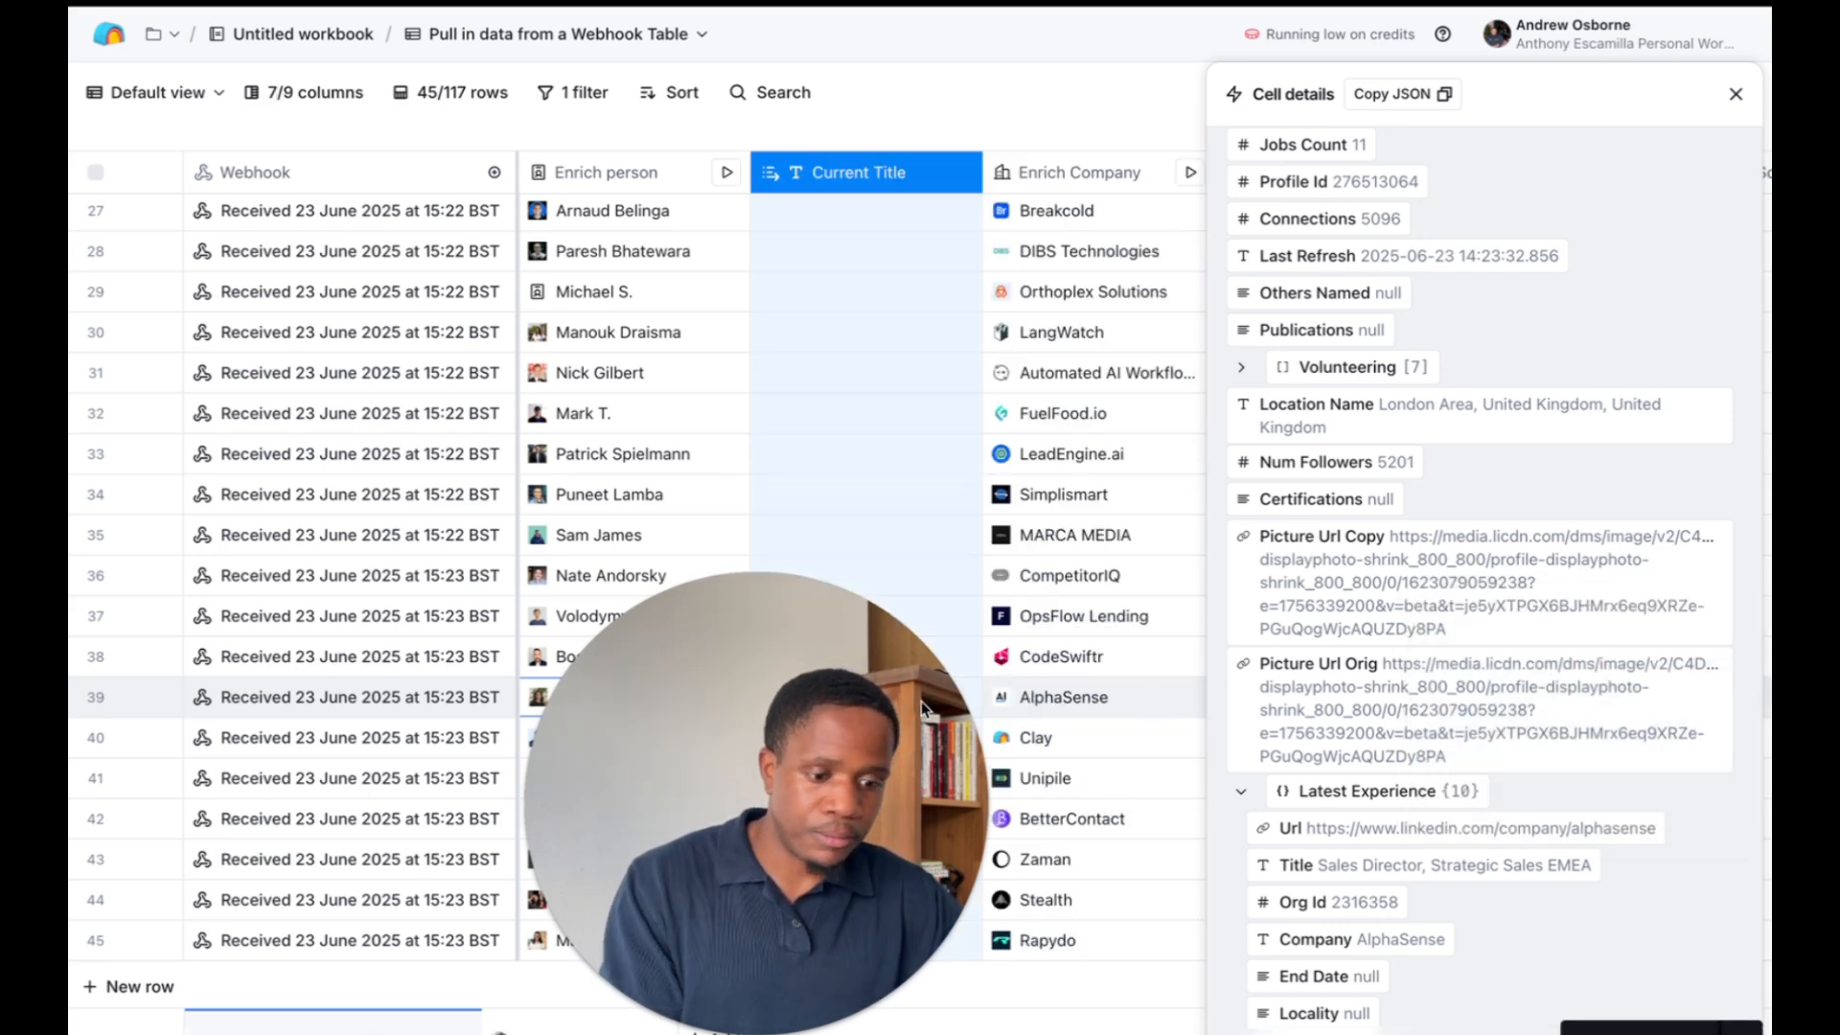
# Change the Current Title column's data type to Checkbox and close the cell details
pyautogui.click(862, 172)
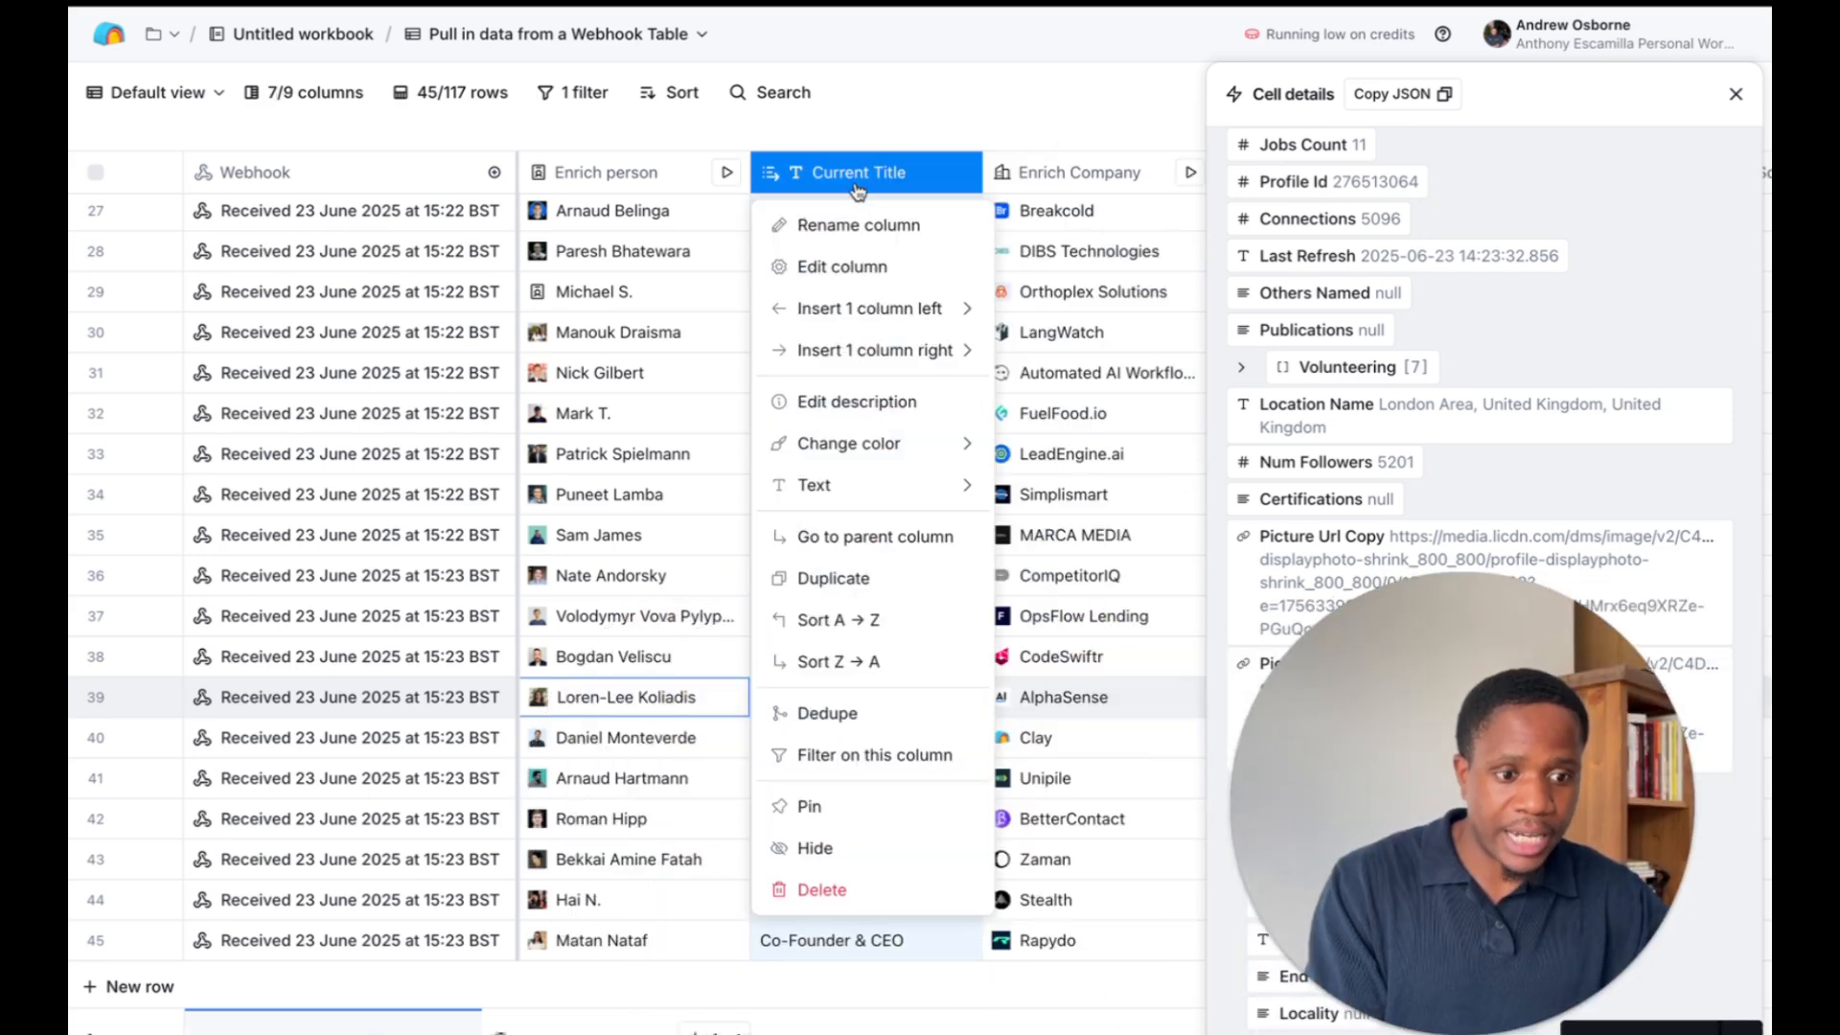
pyautogui.moveTo(863, 485)
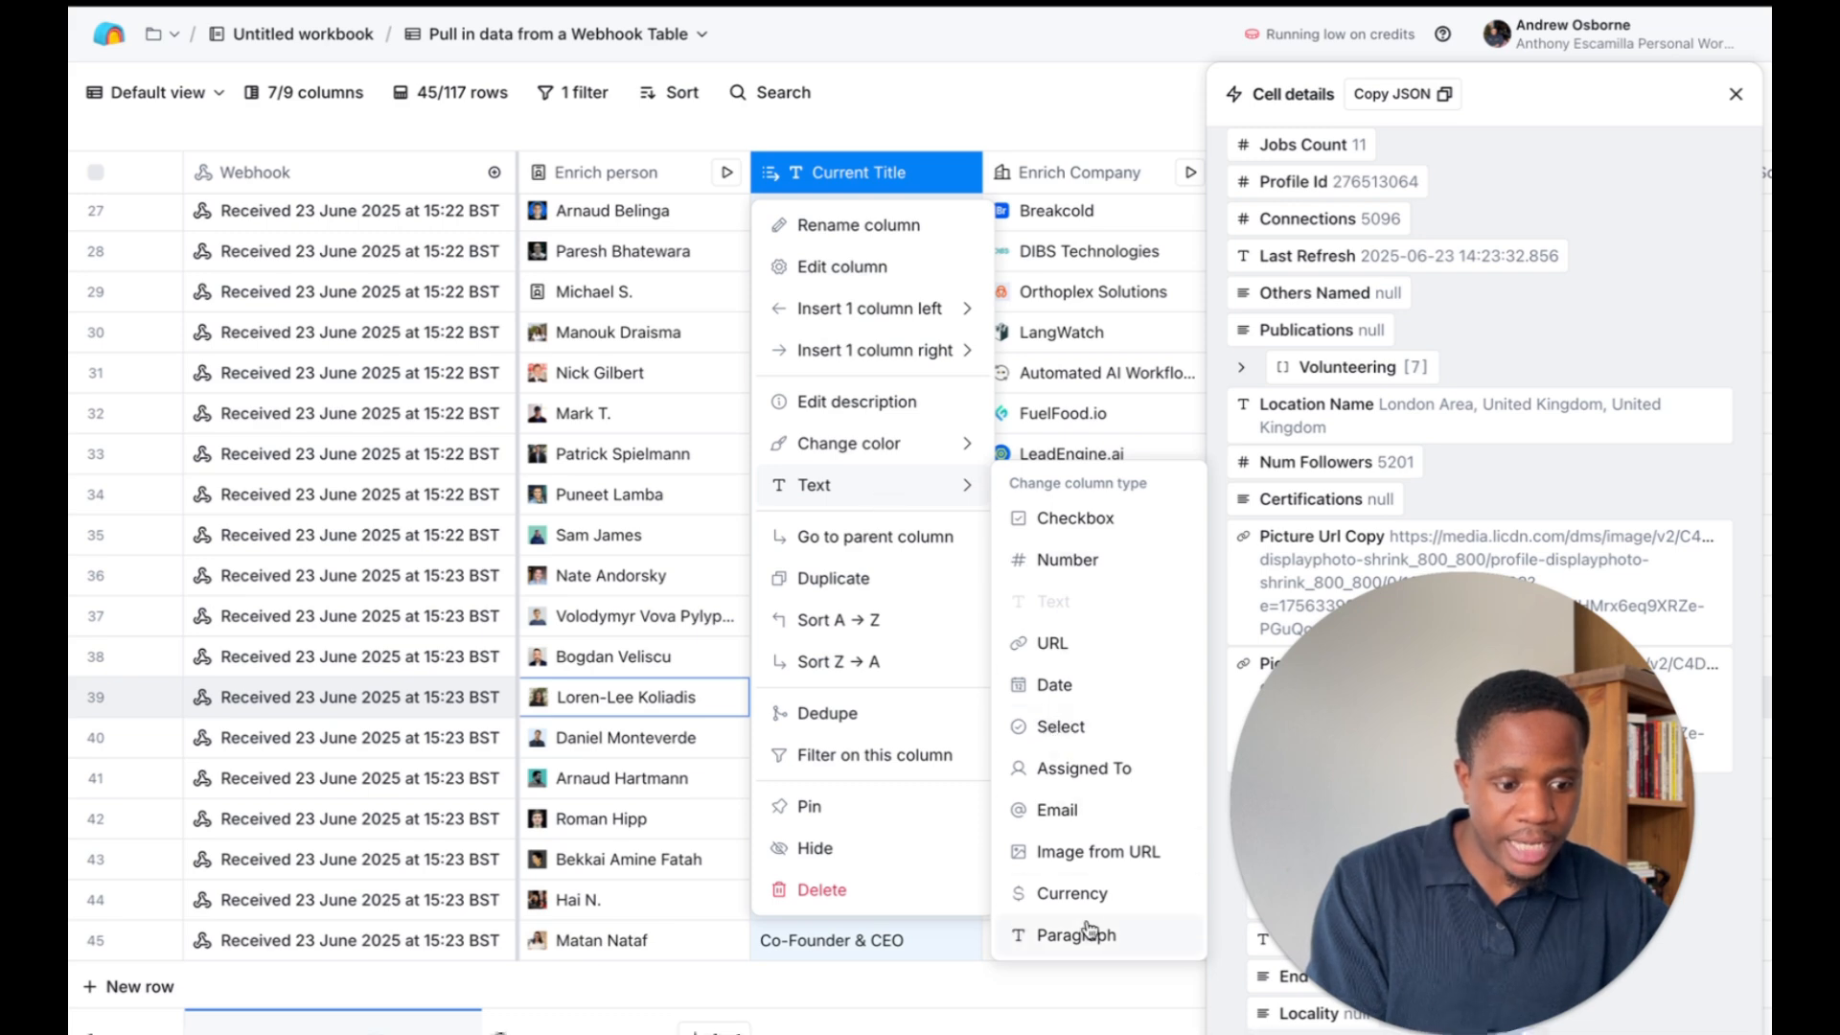
pyautogui.click(1131, 528)
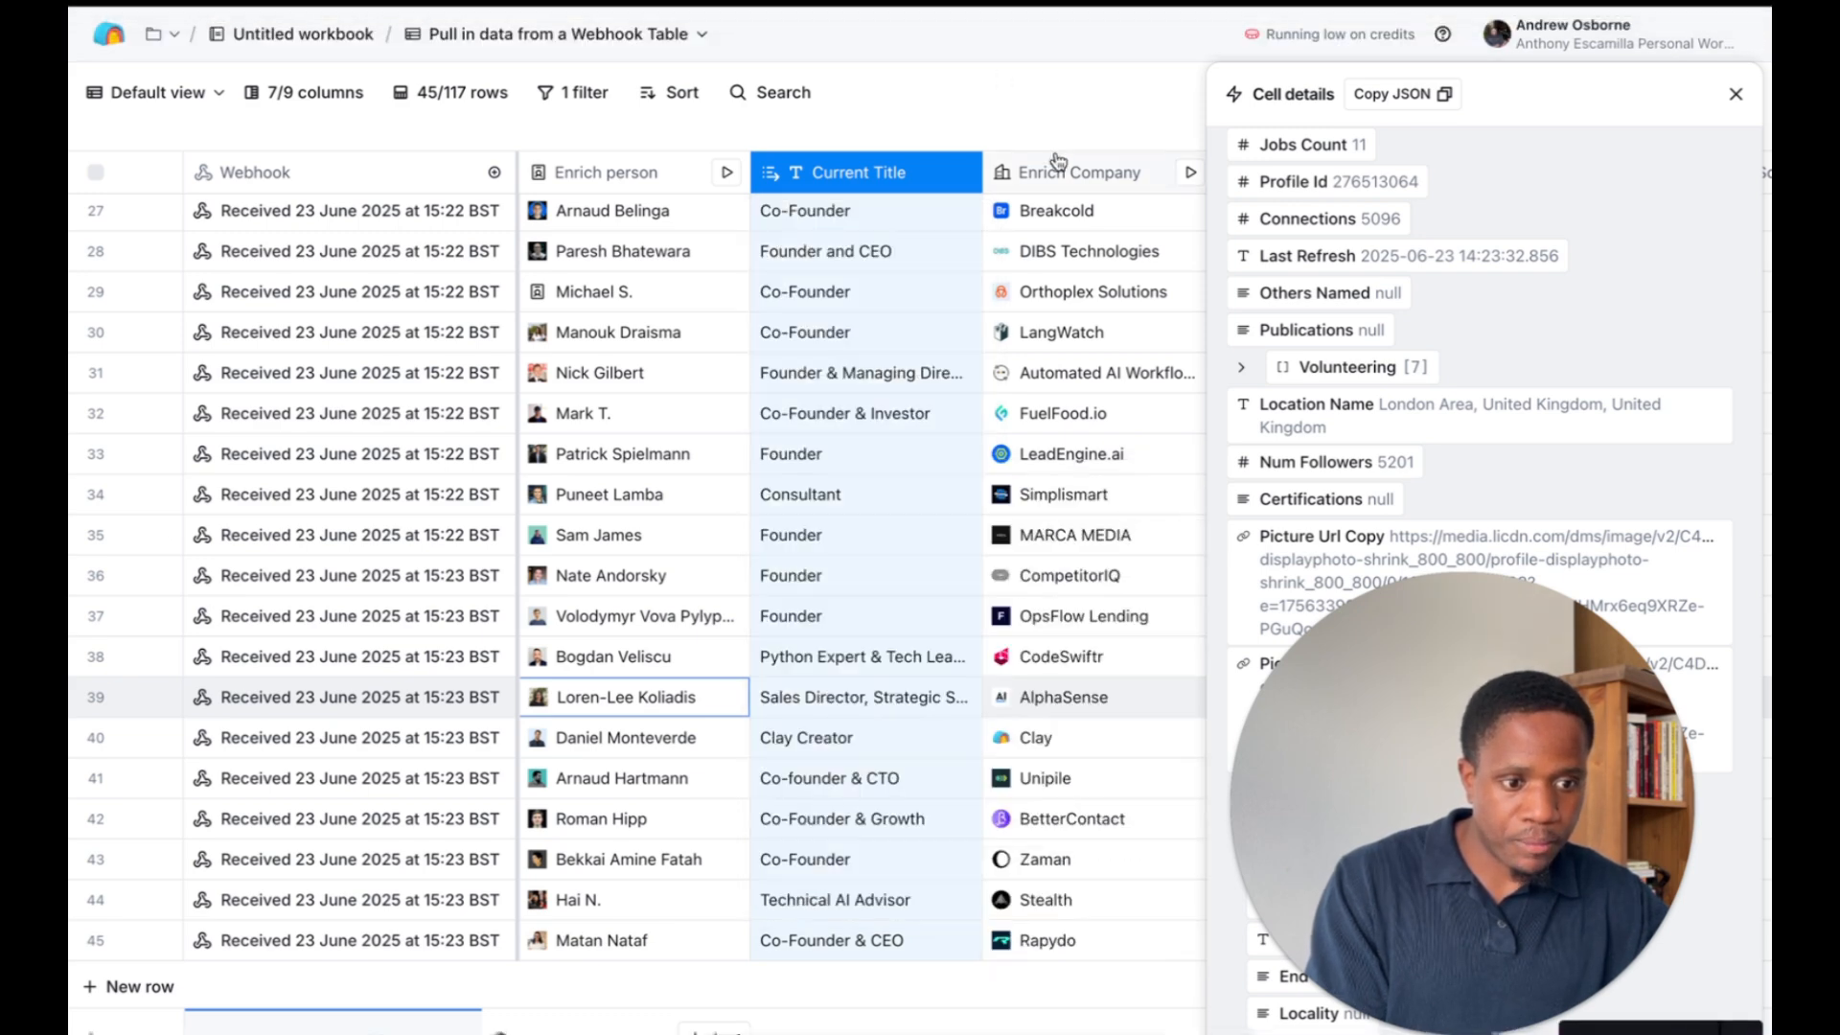
pyautogui.click(1114, 115)
pyautogui.click(1735, 93)
pyautogui.hscroll(5, 1179, 415)
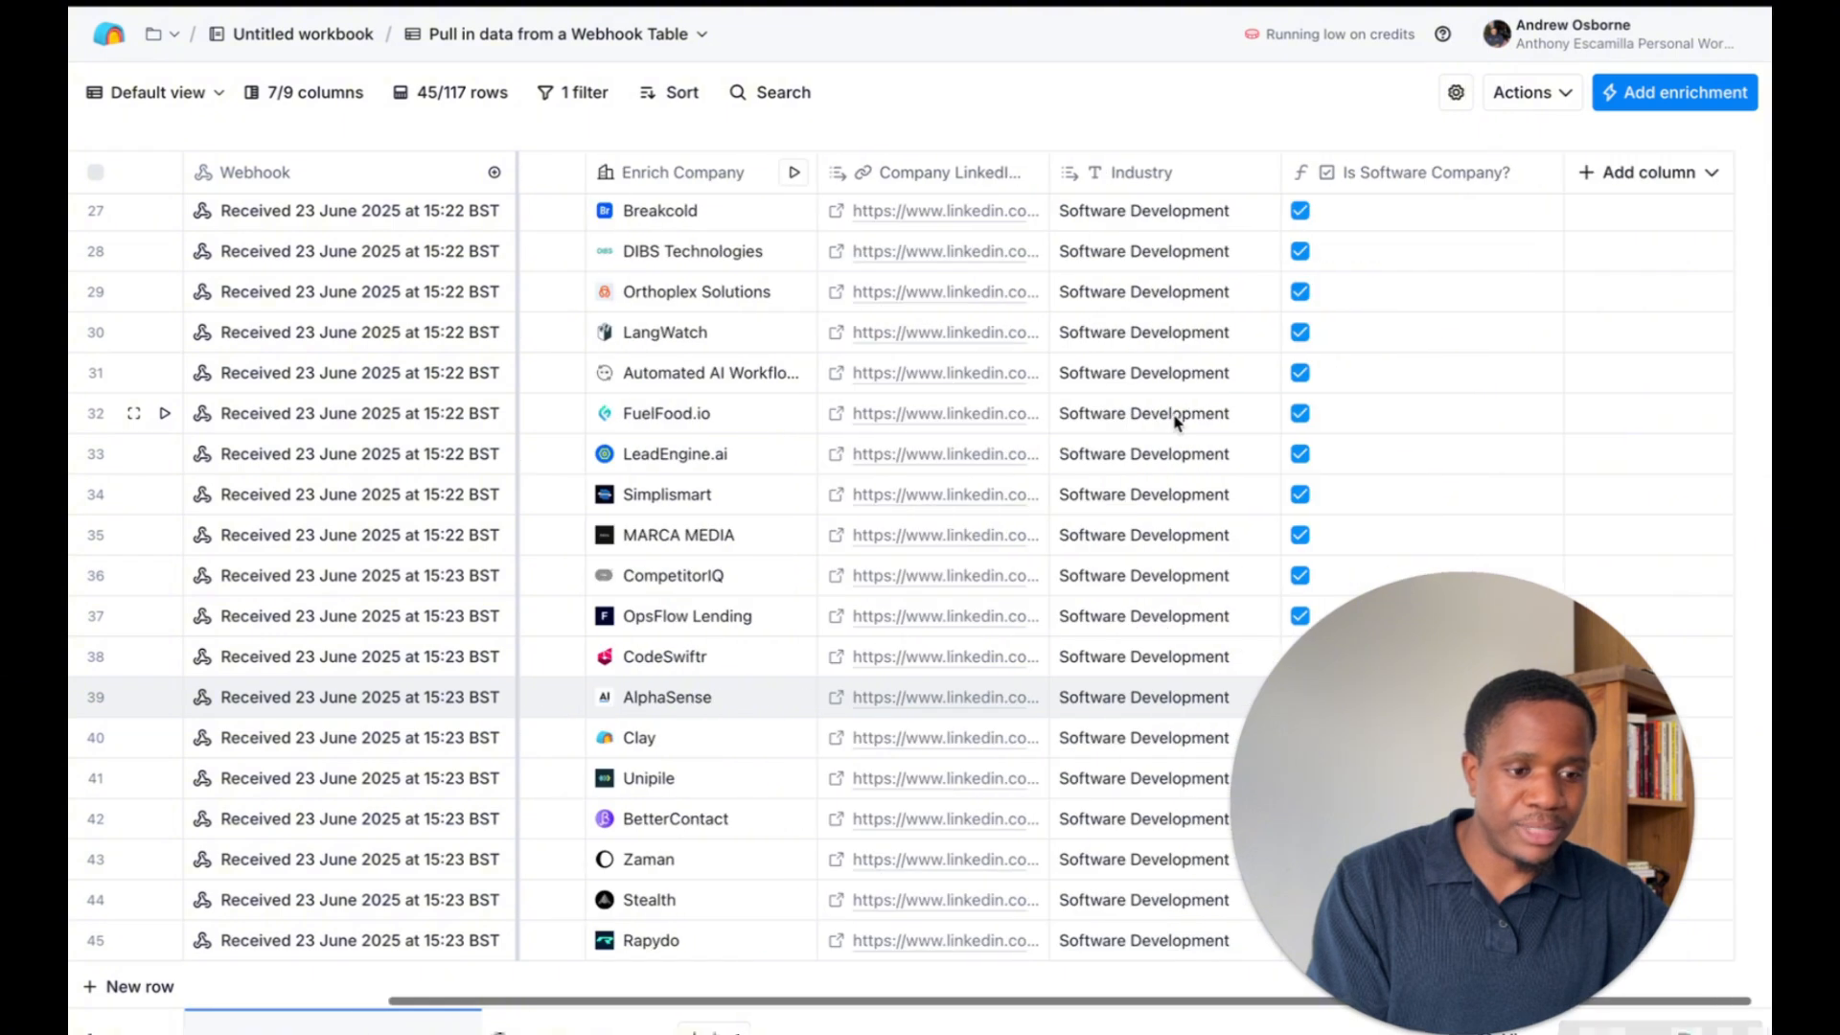
pyautogui.hscroll(-5, 1039, 382)
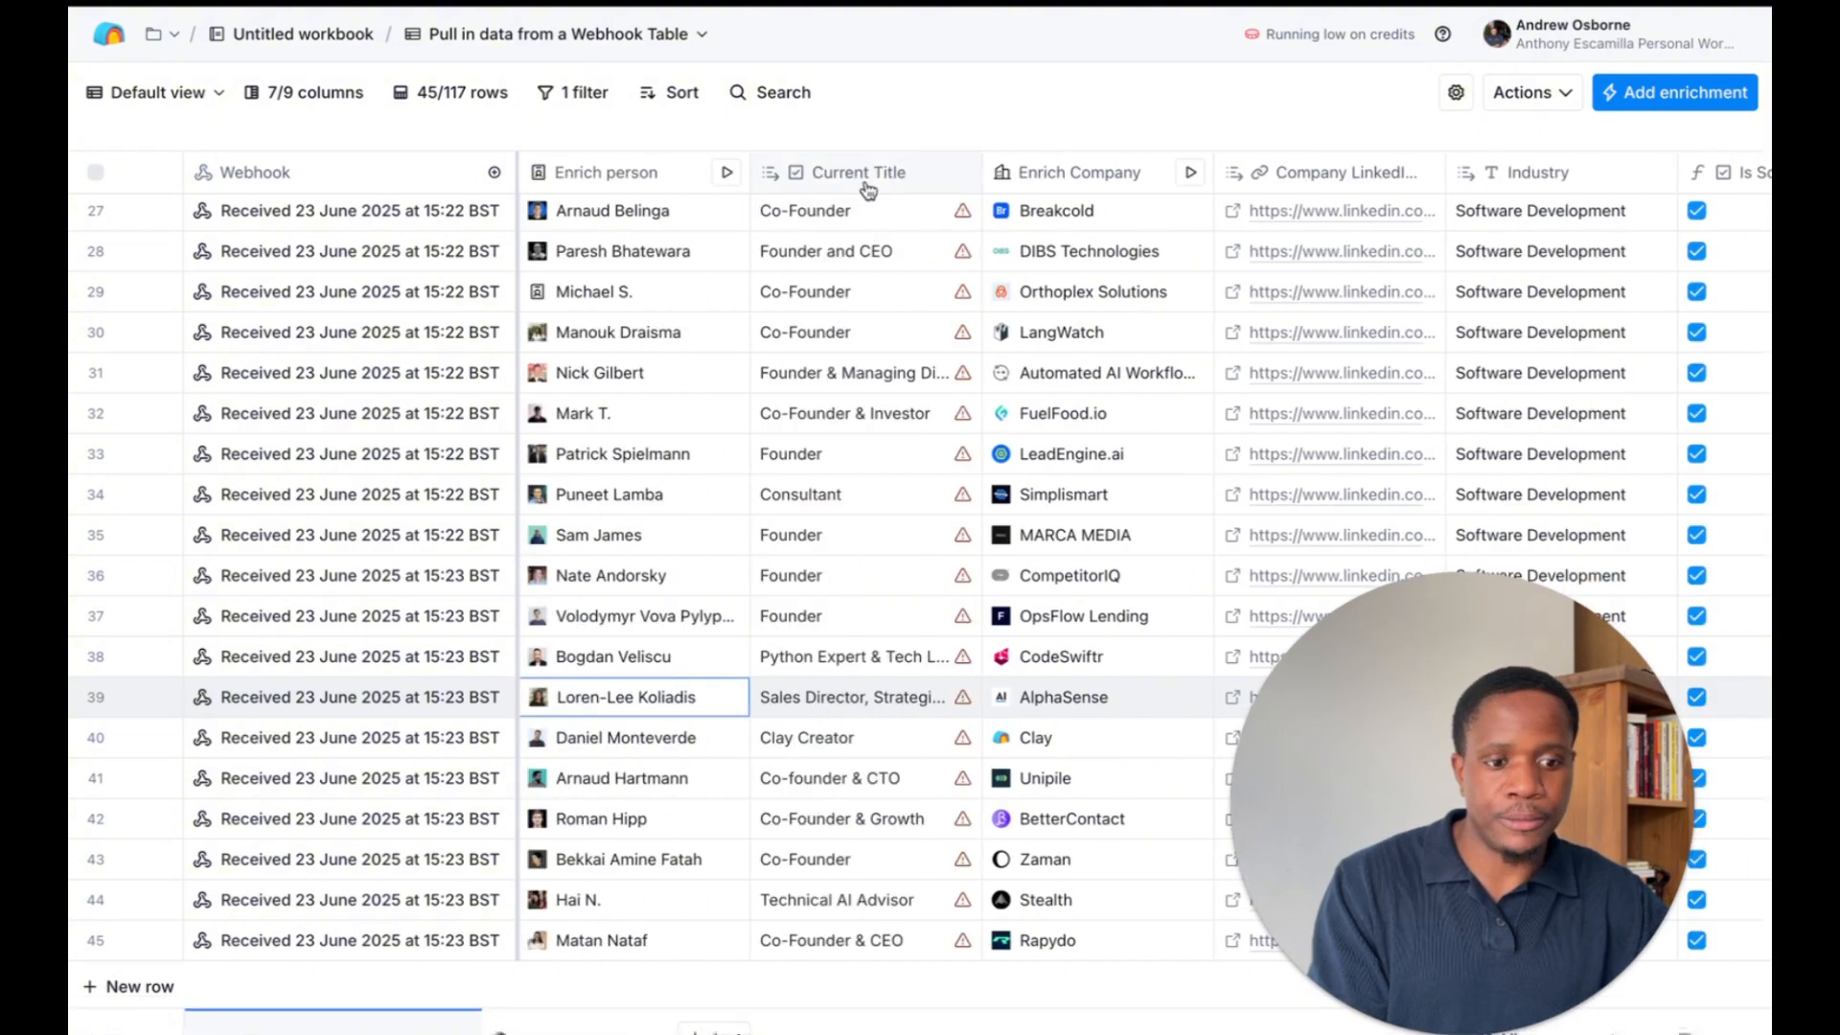
# Open and close the Current Title column's settings, and change its data type back to Text
pyautogui.click(873, 182)
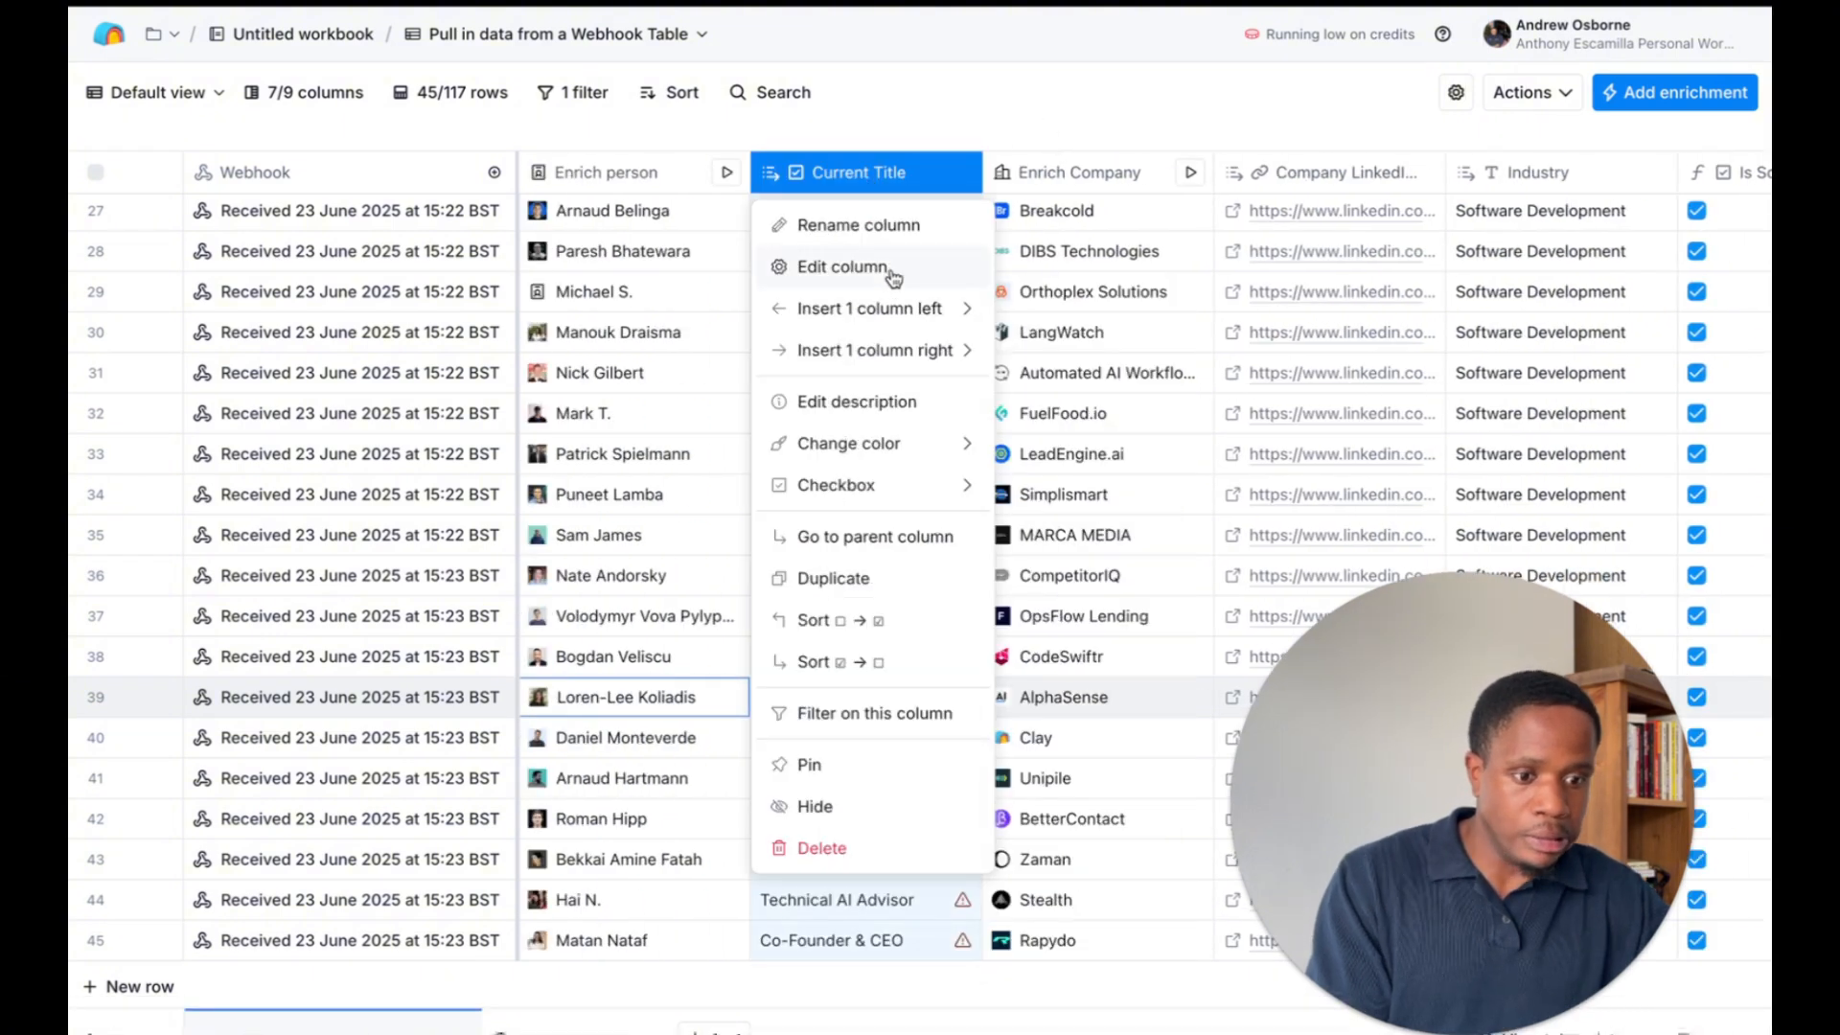
pyautogui.click(843, 268)
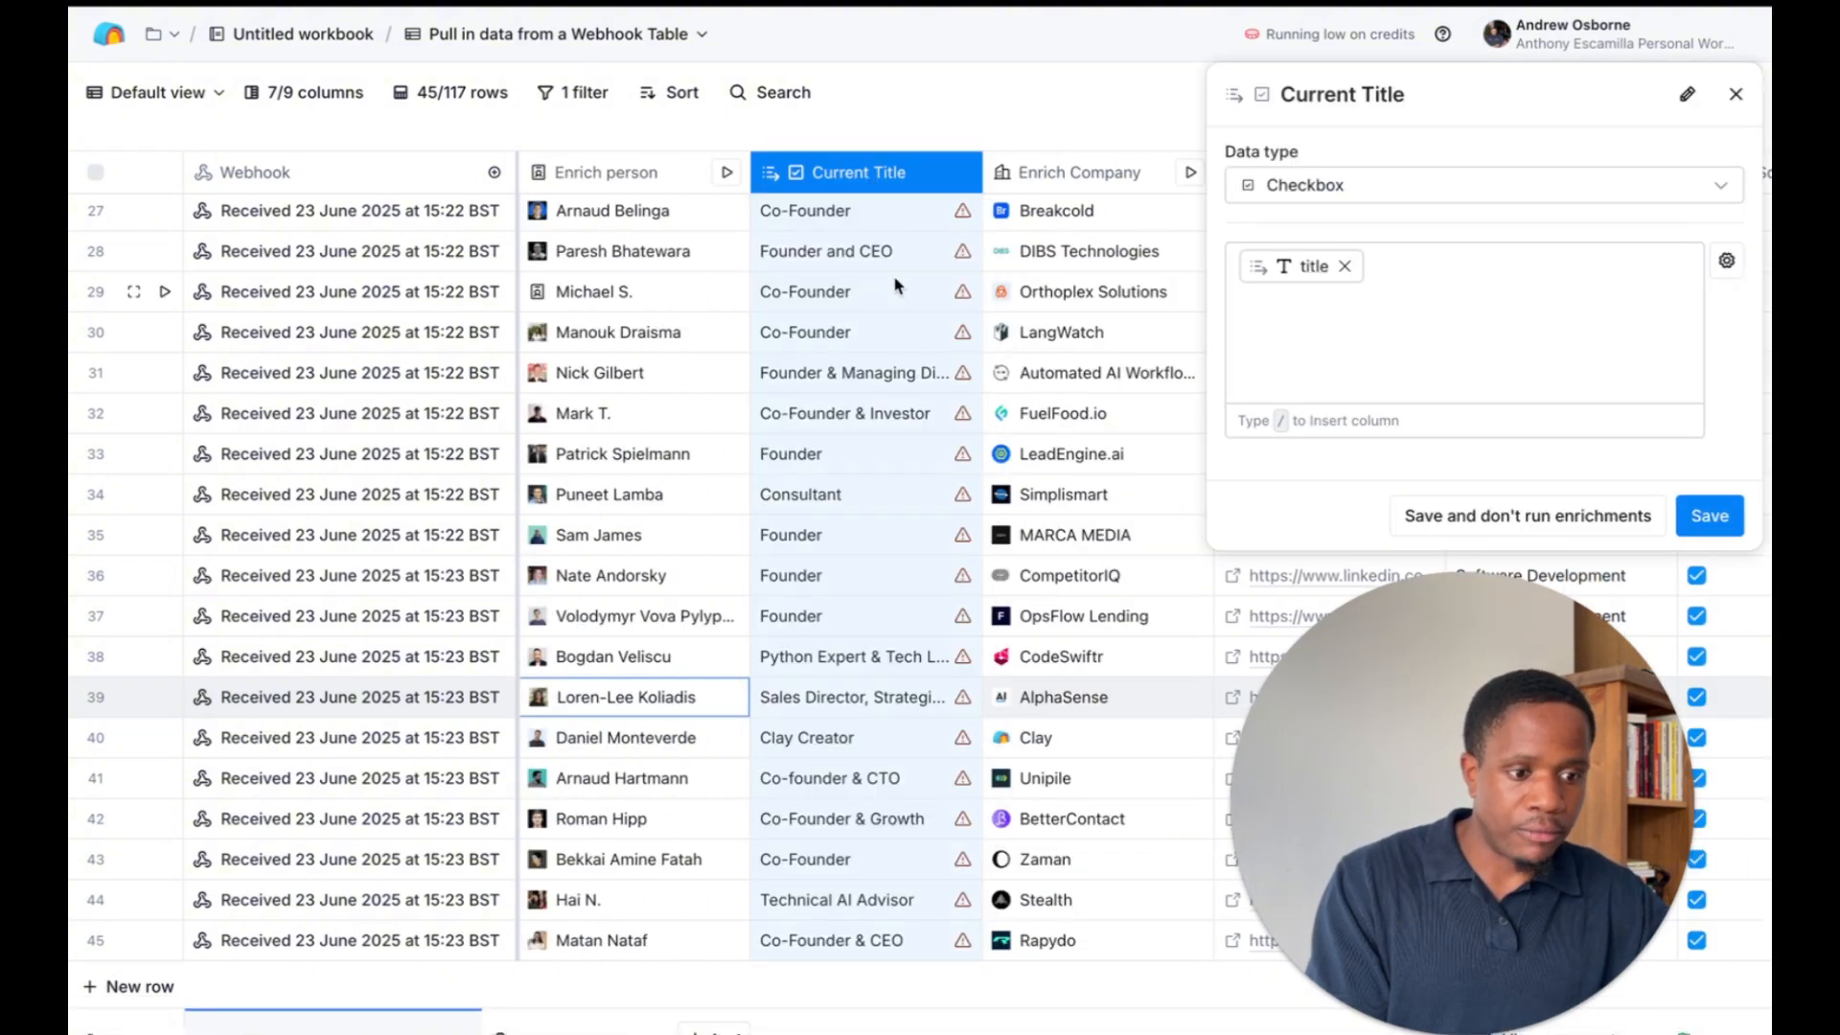
pyautogui.click(1735, 94)
pyautogui.click(912, 177)
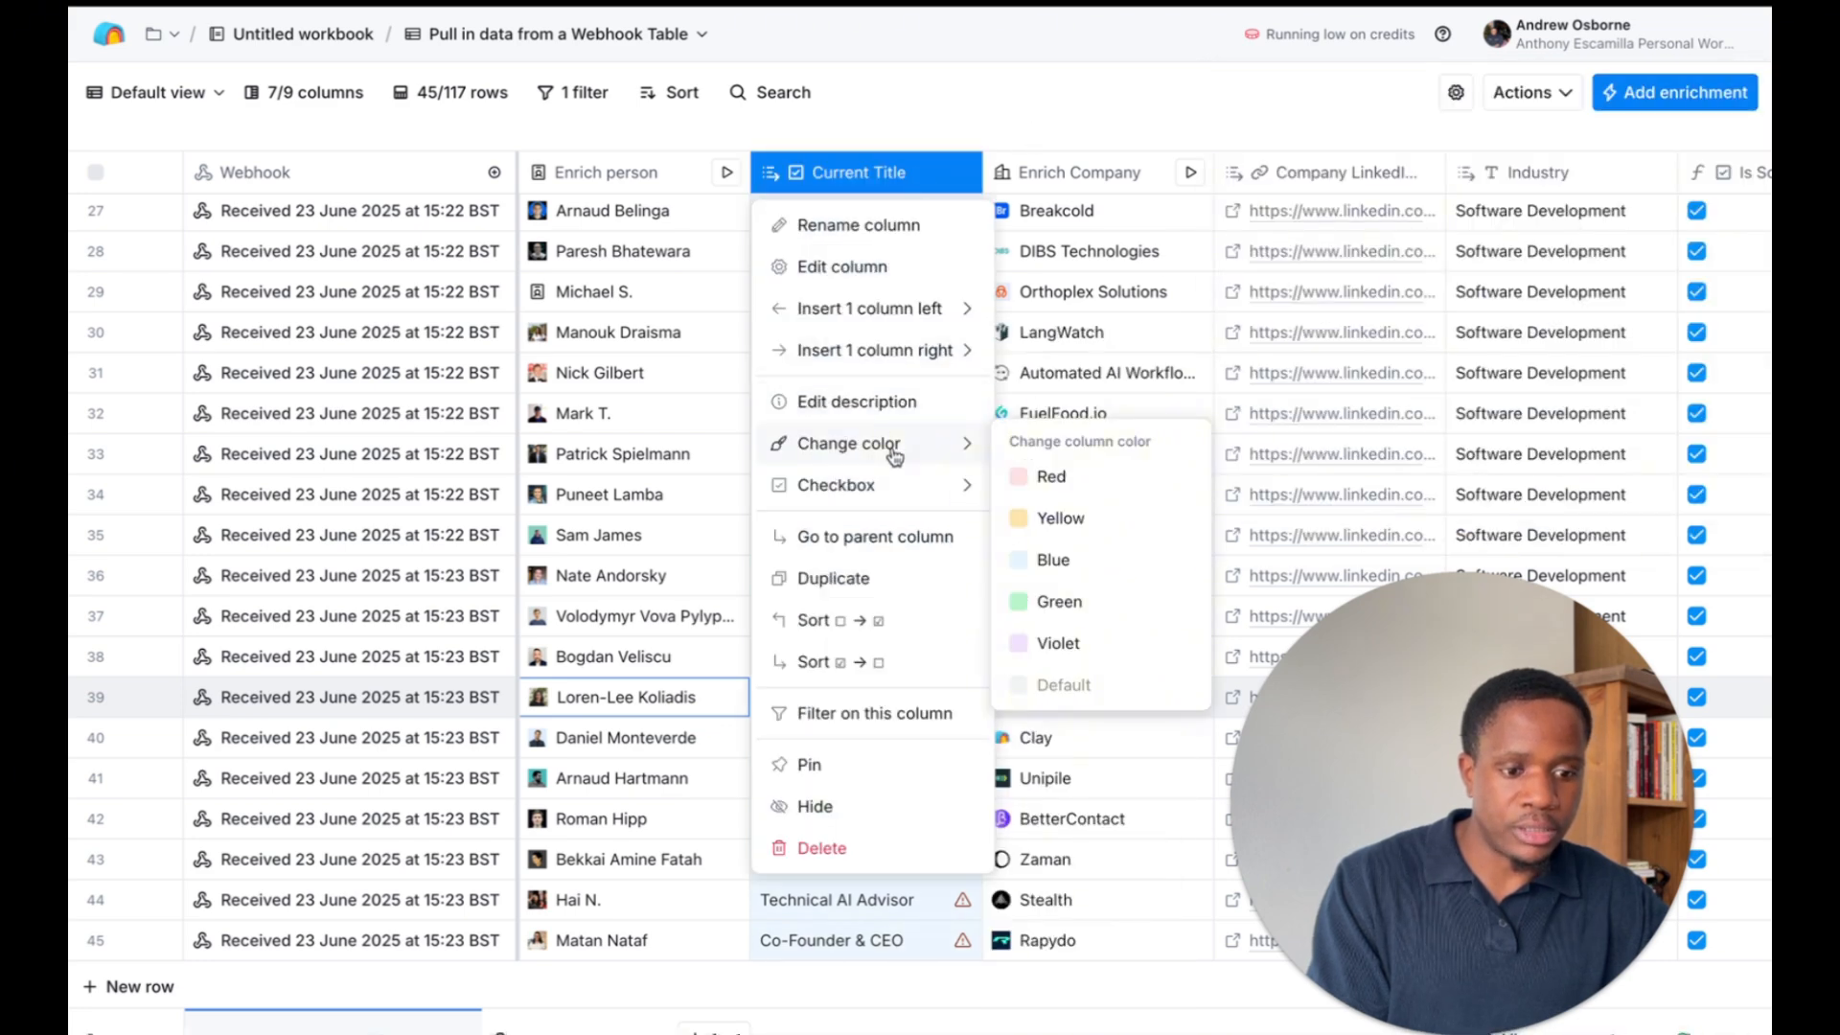
pyautogui.moveTo(908, 499)
pyautogui.click(1035, 565)
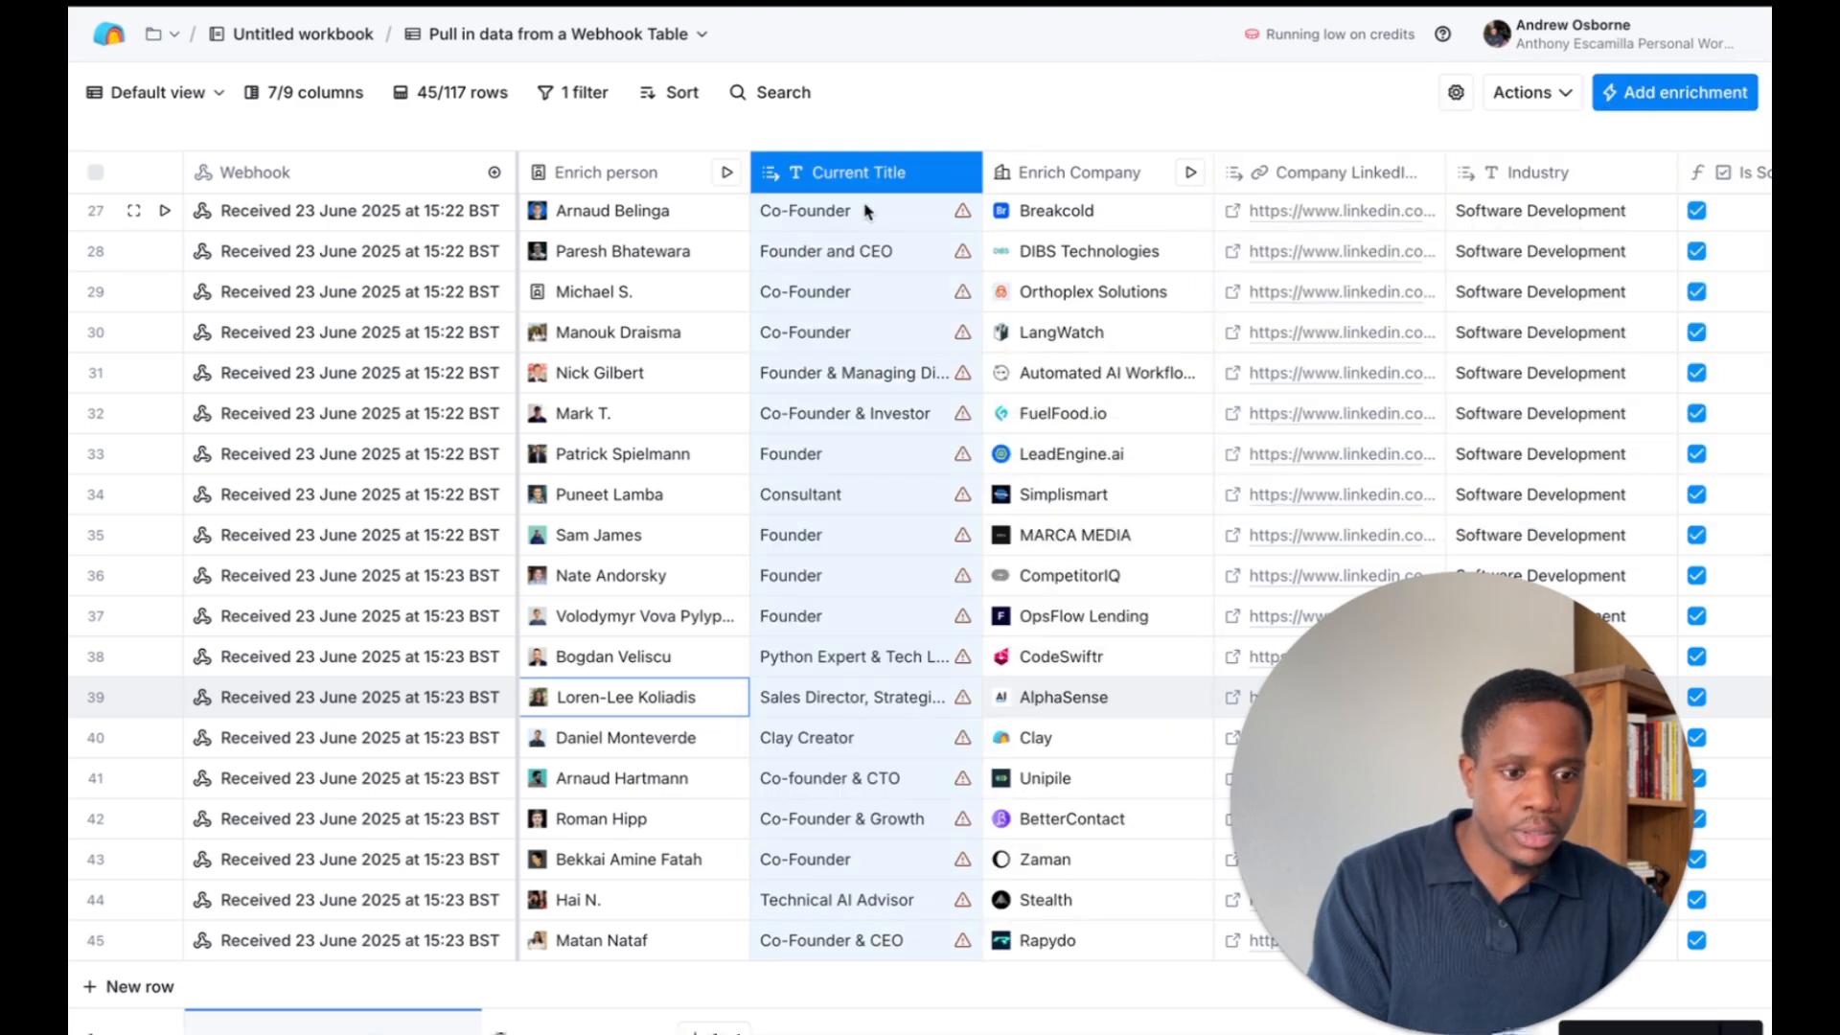
# Insert a checkbox column directly after Current Title, name it Is Founder/CEO?, and open its column settings
pyautogui.click(882, 177)
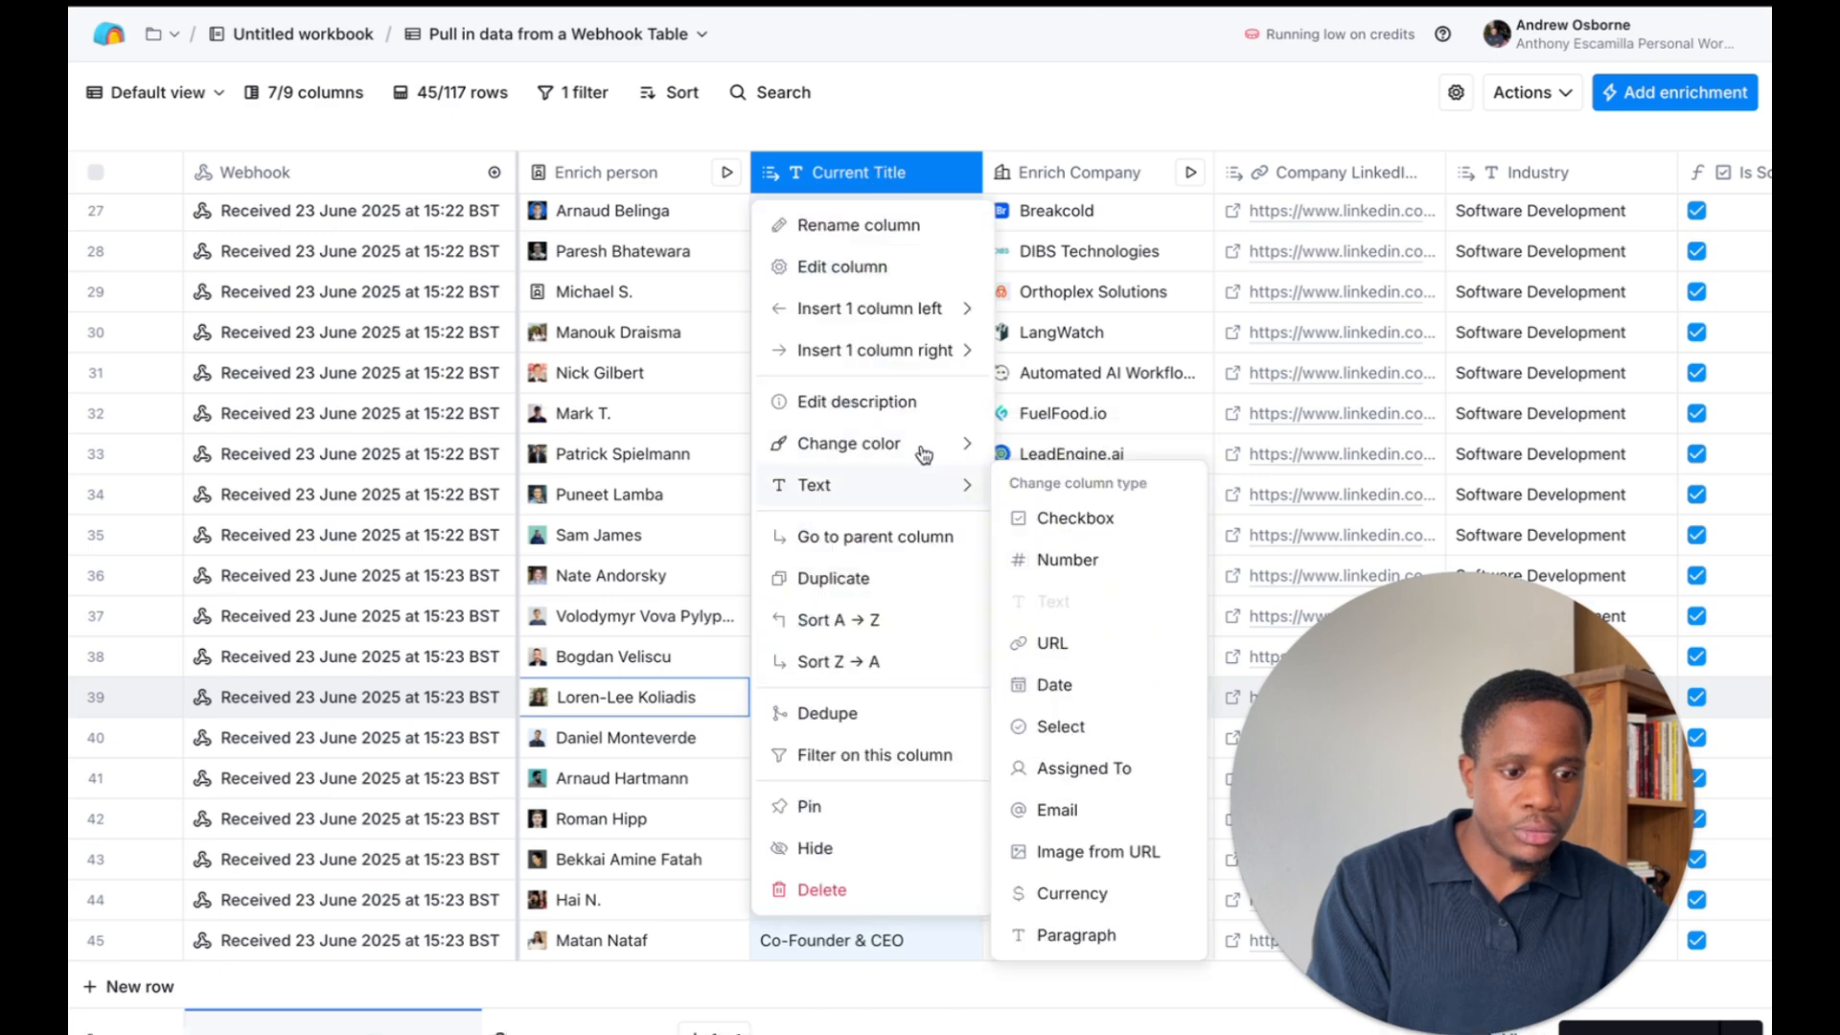
pyautogui.moveTo(944, 363)
pyautogui.click(1092, 924)
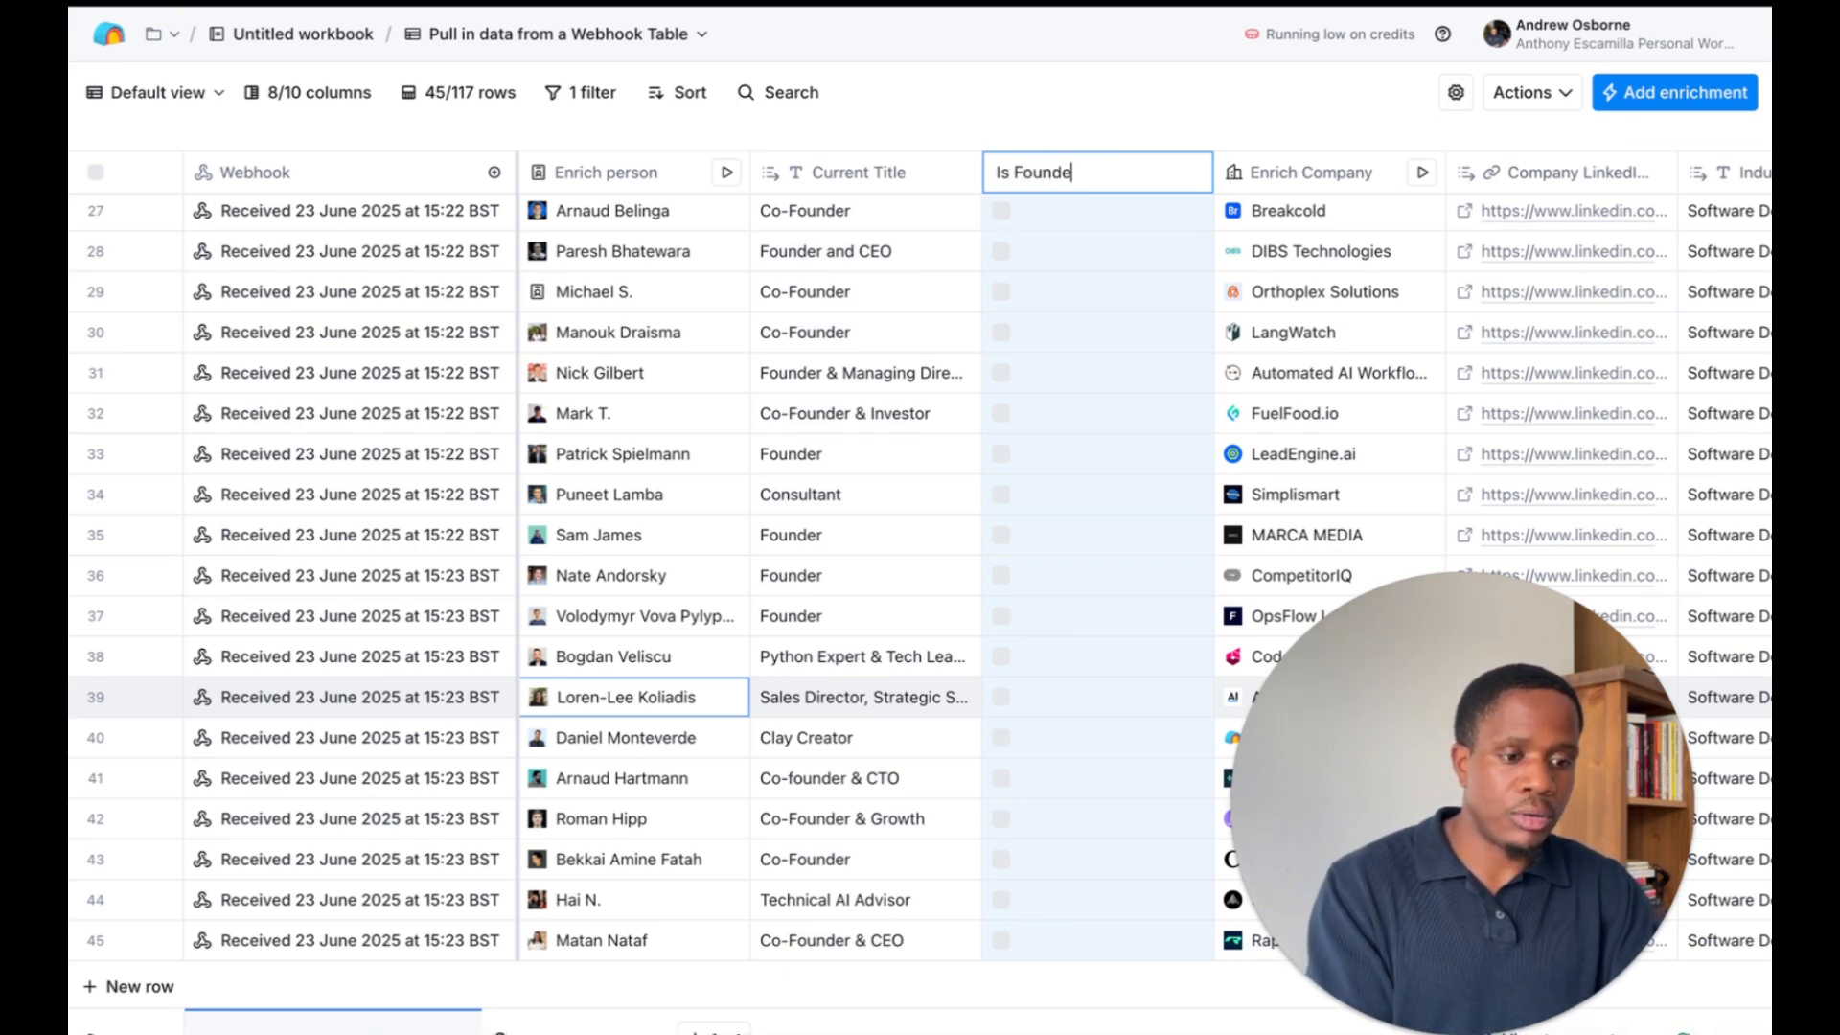
pyautogui.press('Escape')
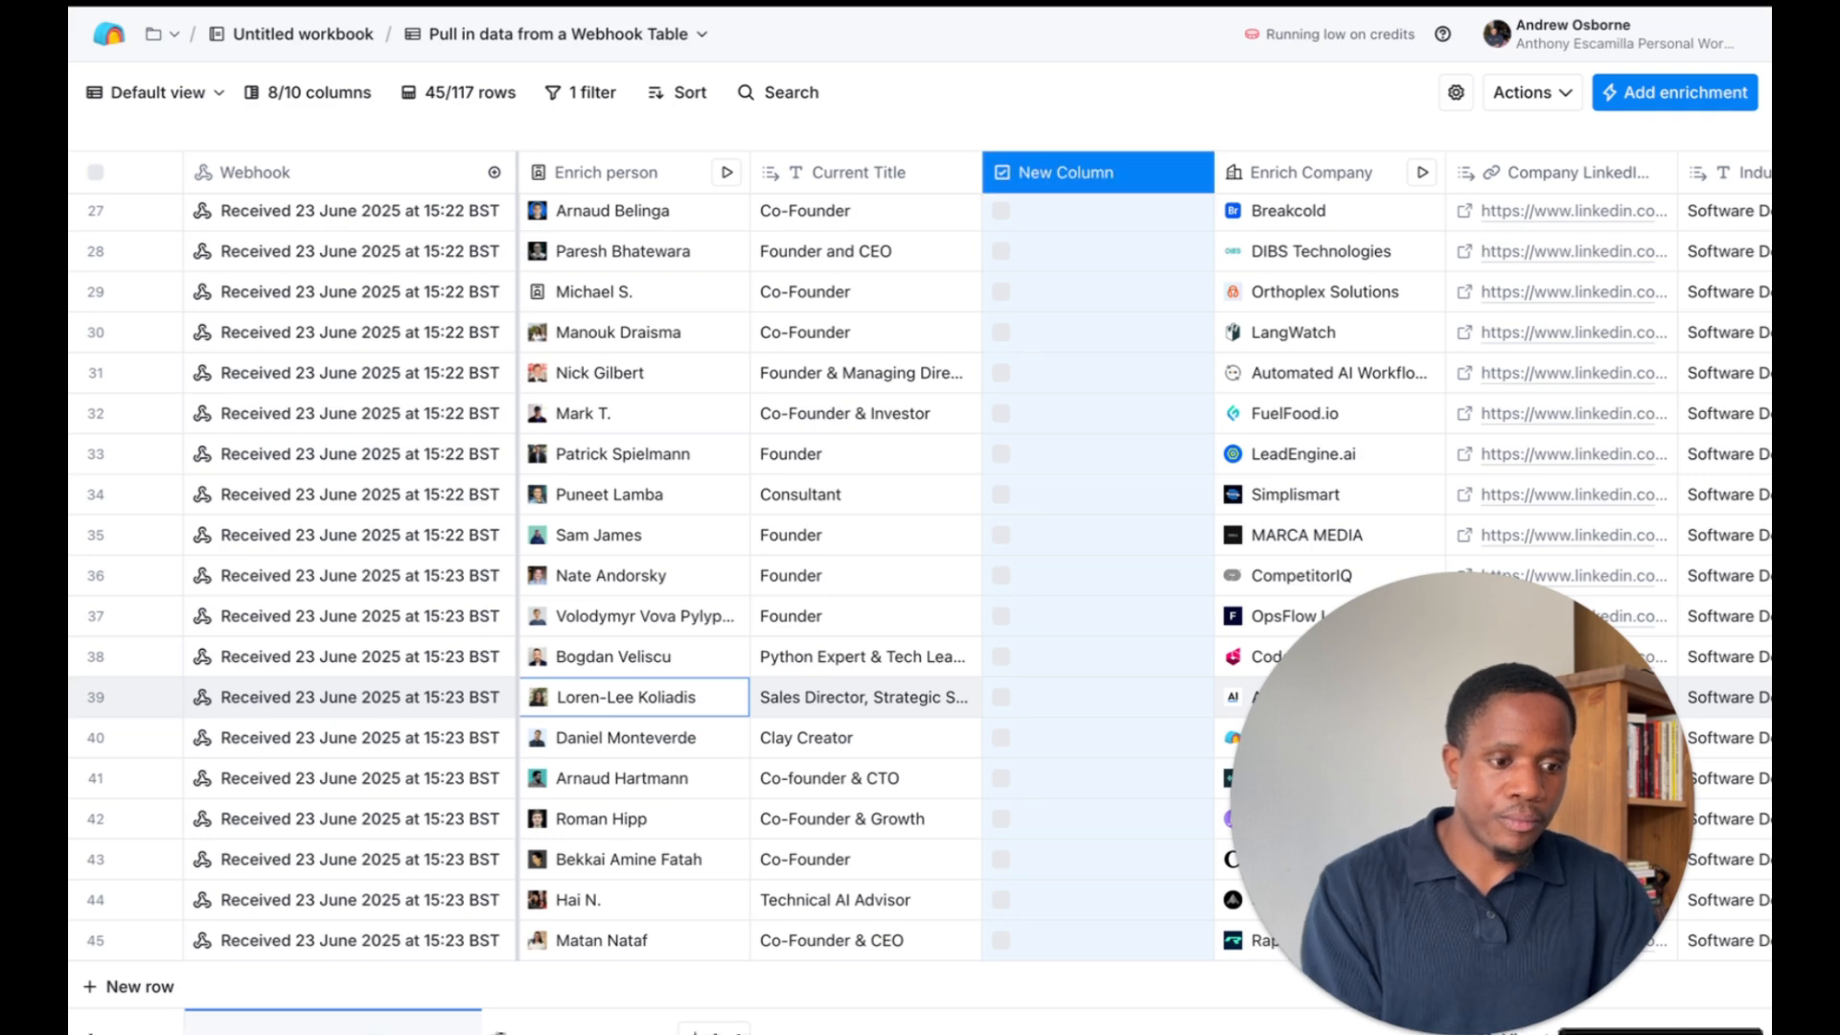
pyautogui.click(1092, 172)
pyautogui.click(857, 263)
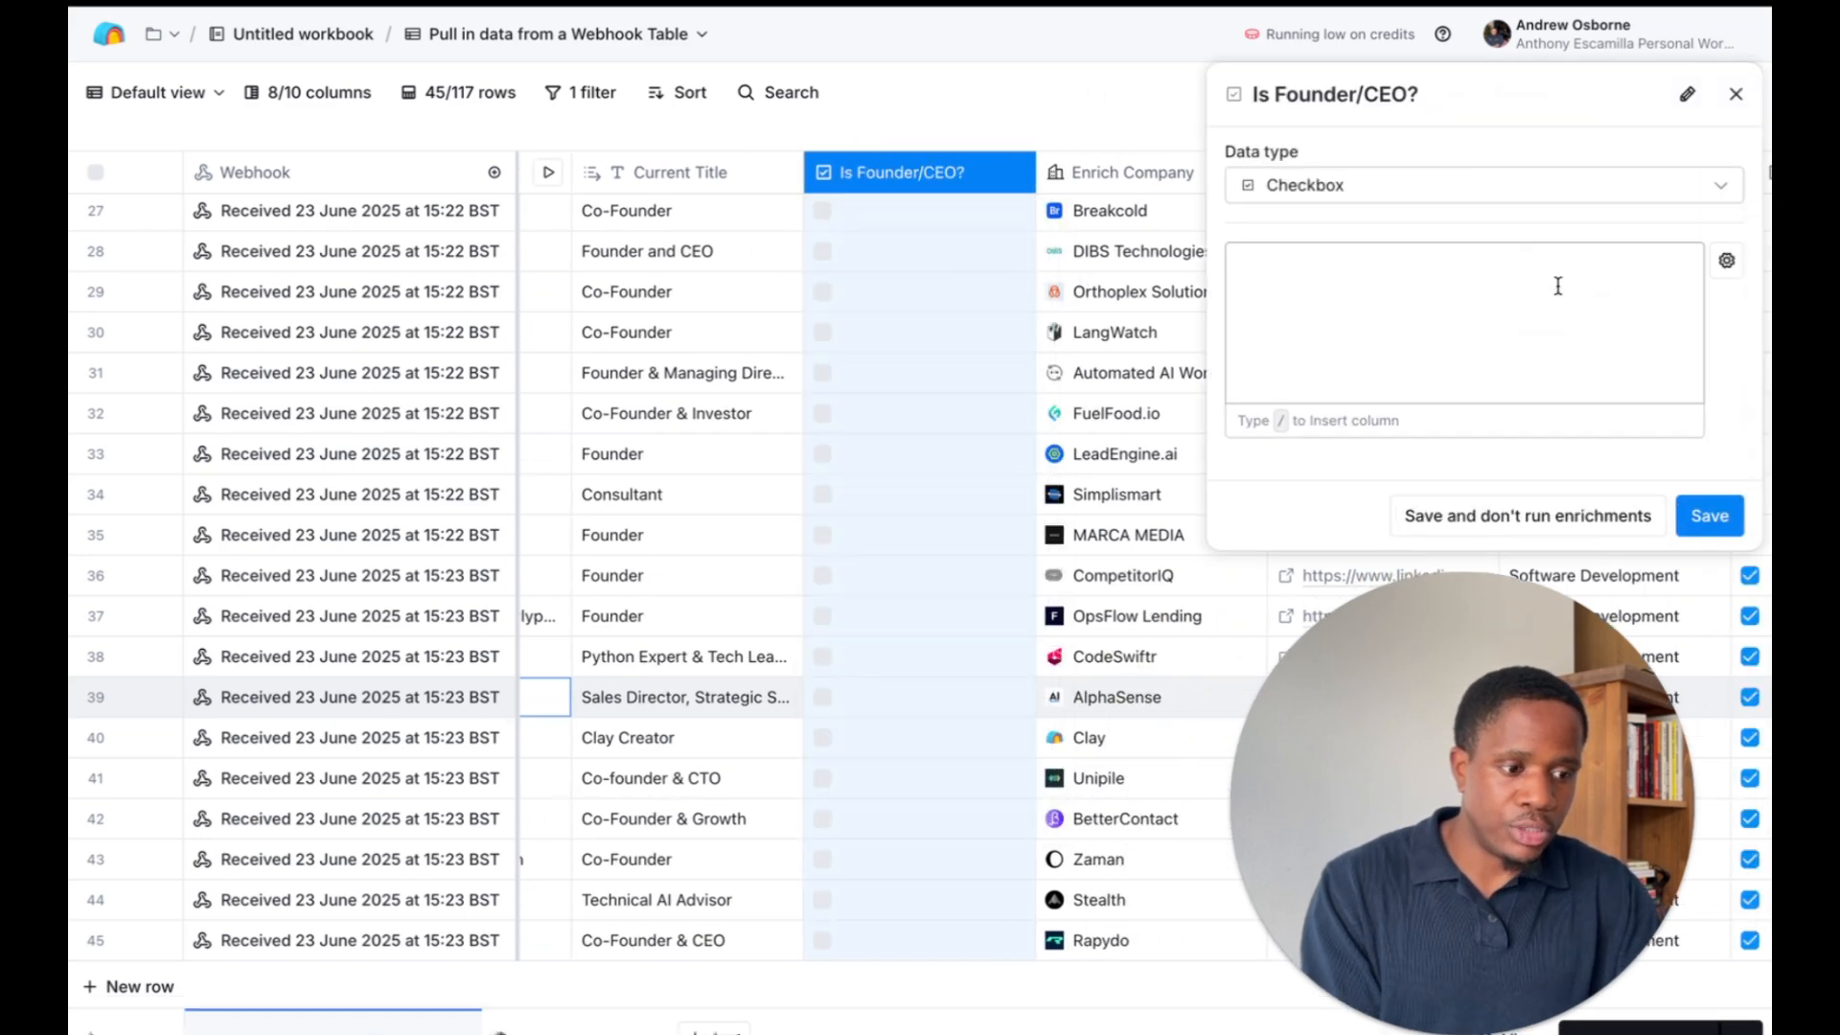
# Generate and save an AI formula for Is Founder/CEO?: if Current Title contains founder or ceo output true otherwise false
pyautogui.click(1724, 259)
pyautogui.click(1595, 460)
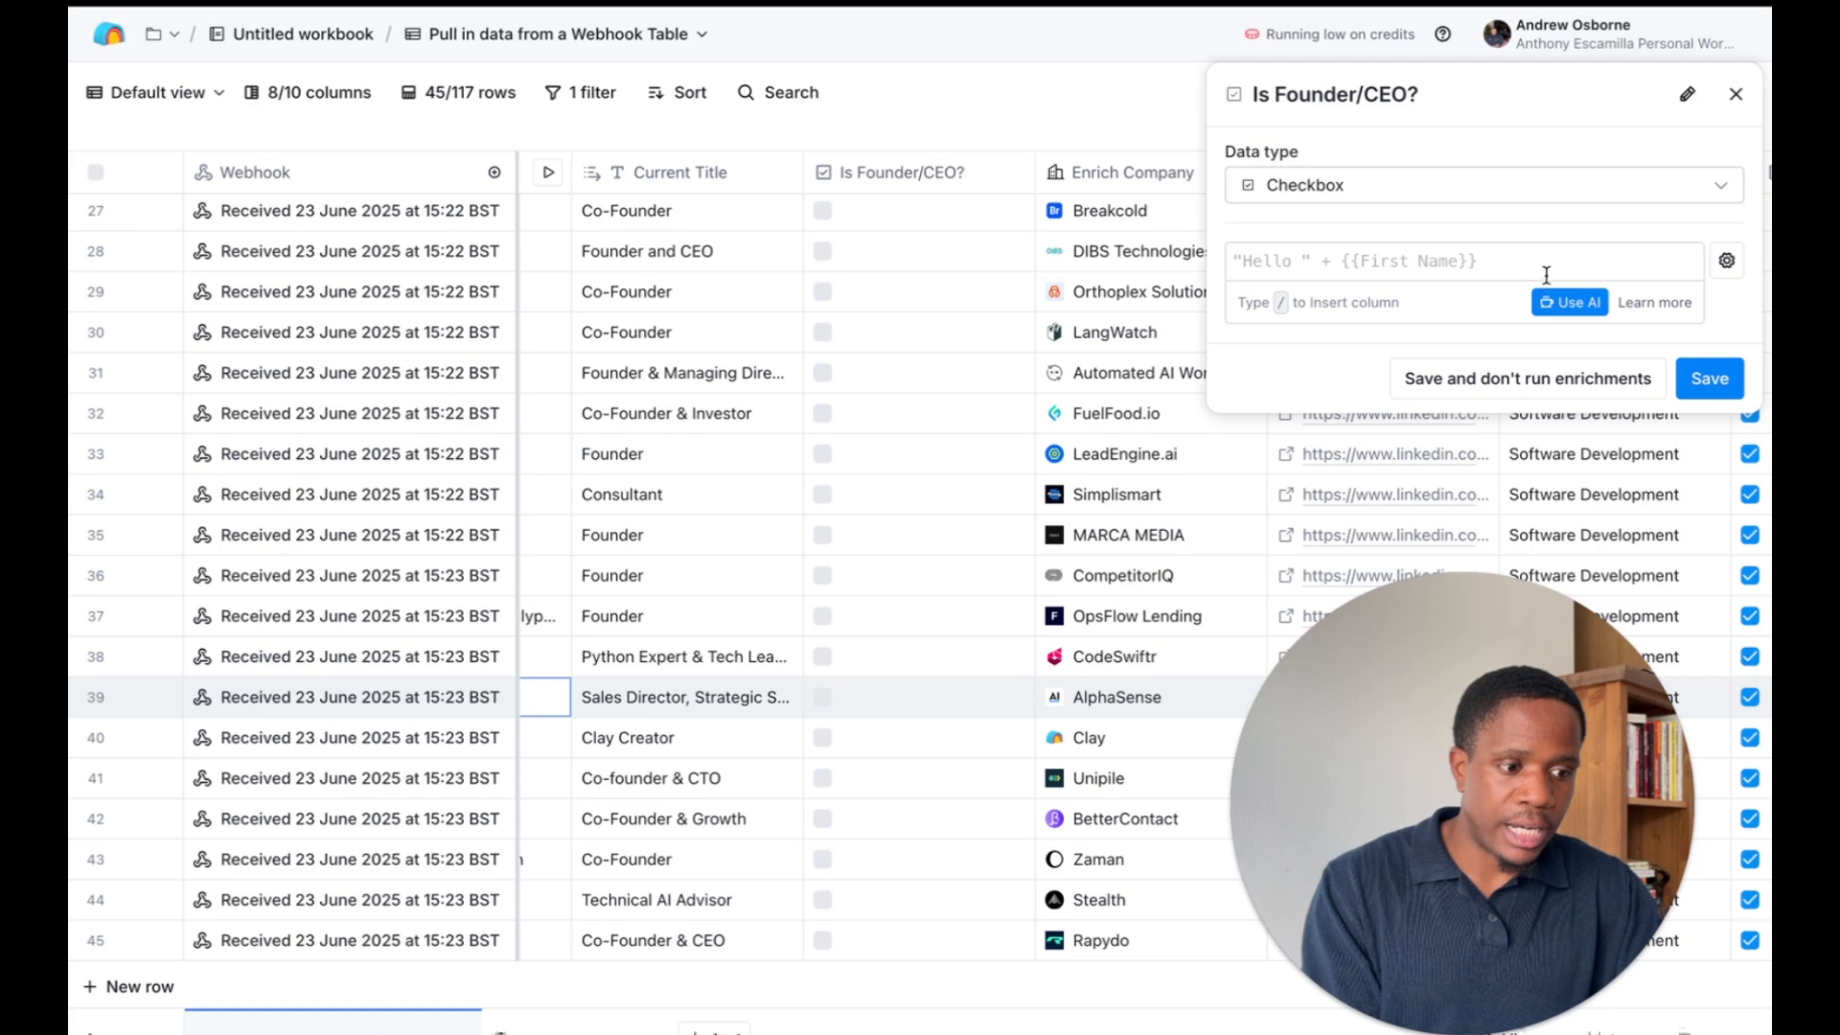
pyautogui.click(1569, 302)
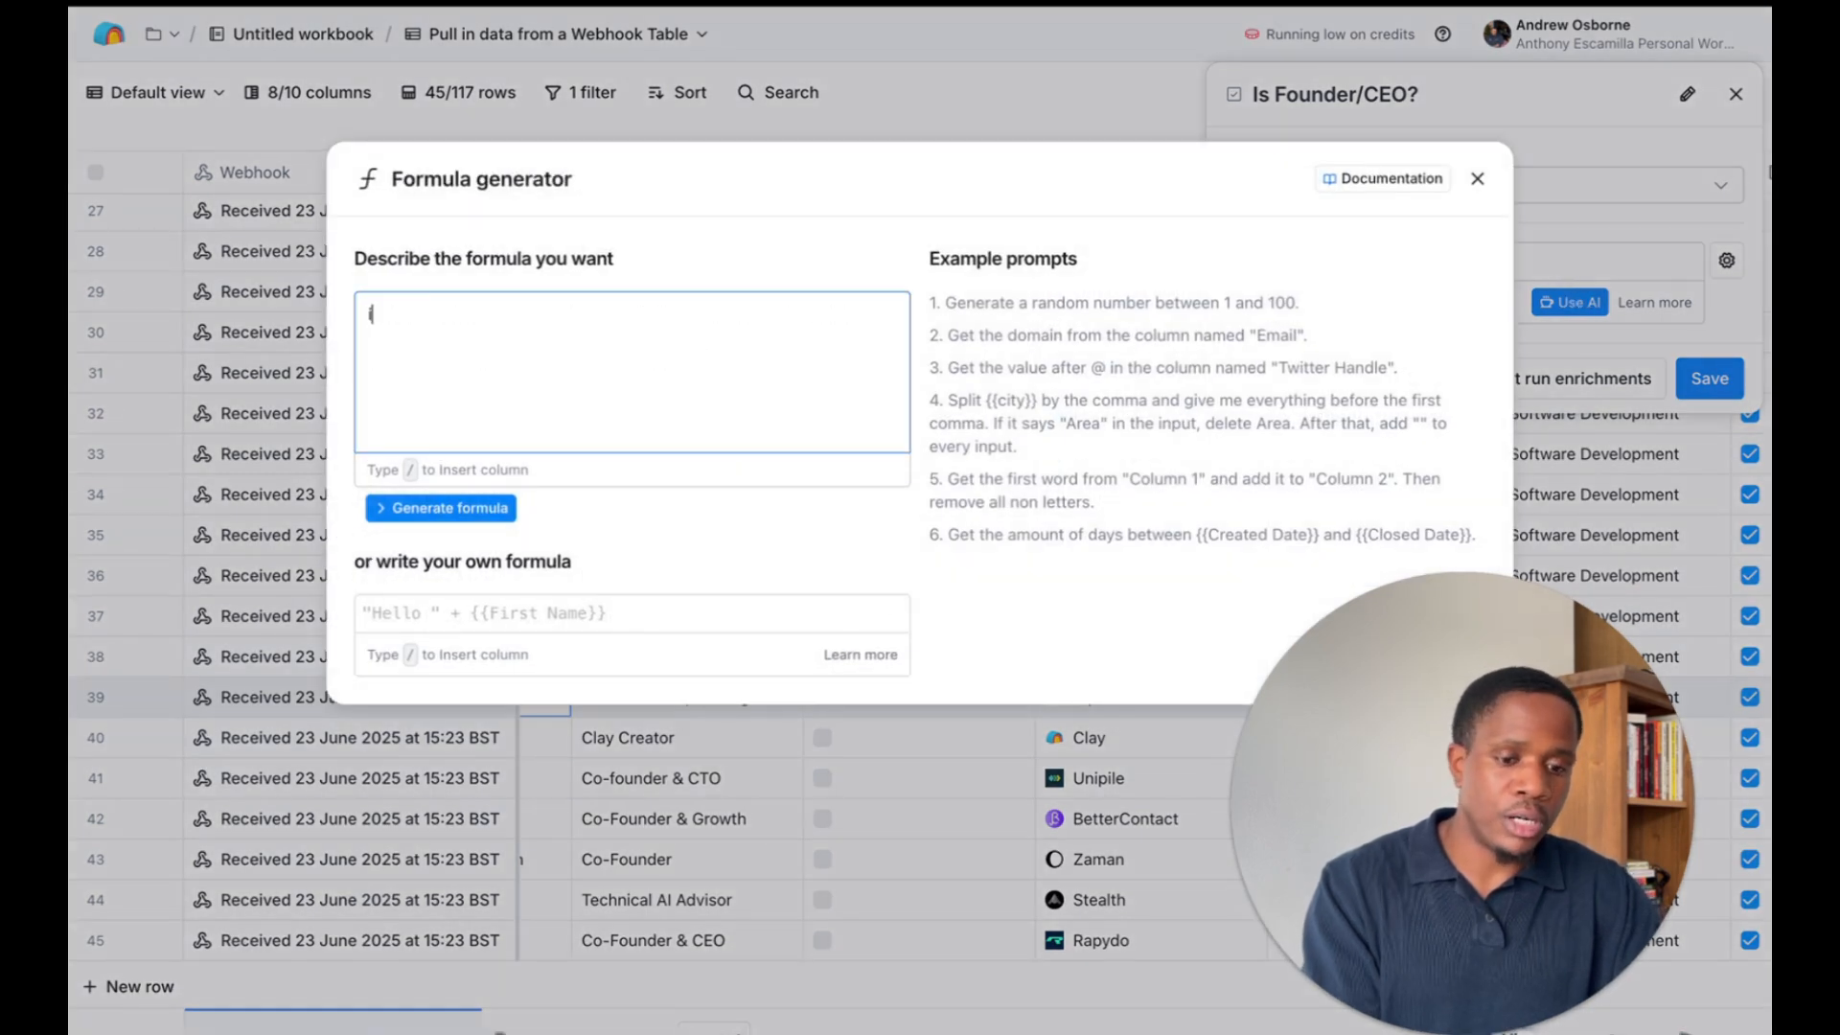
pyautogui.write('if /cu')
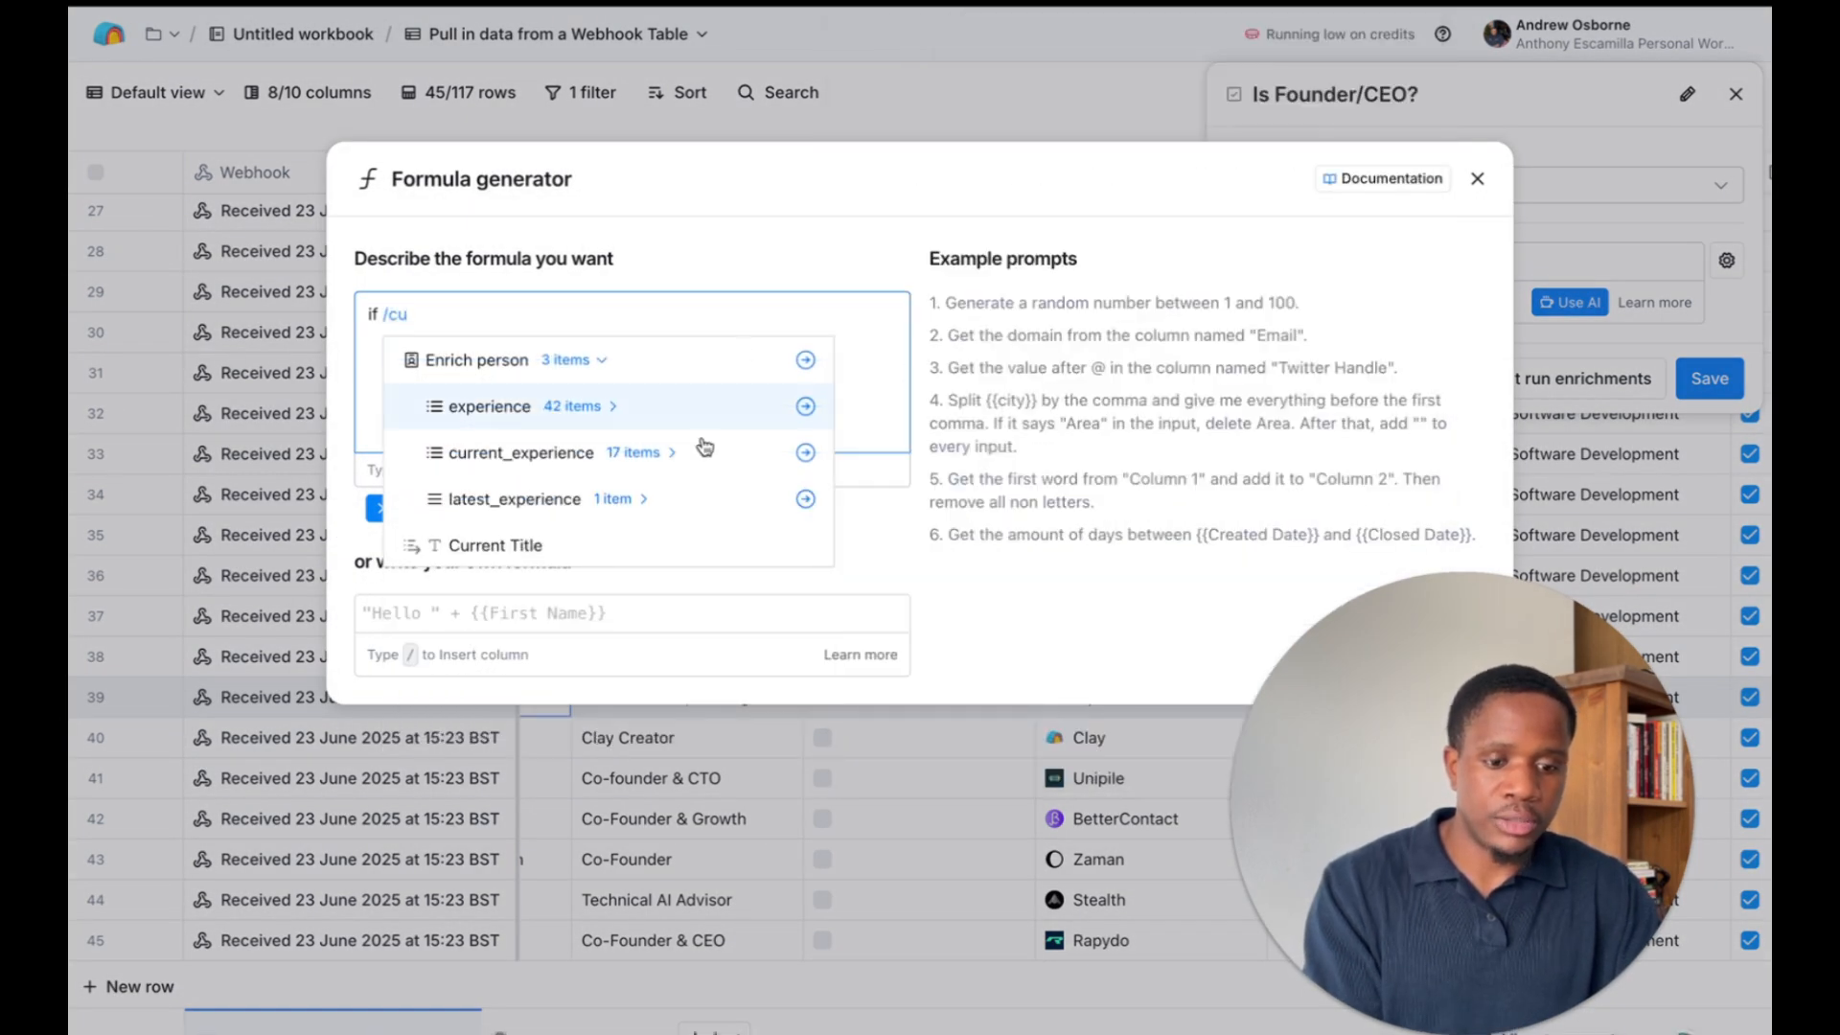
pyautogui.click(651, 543)
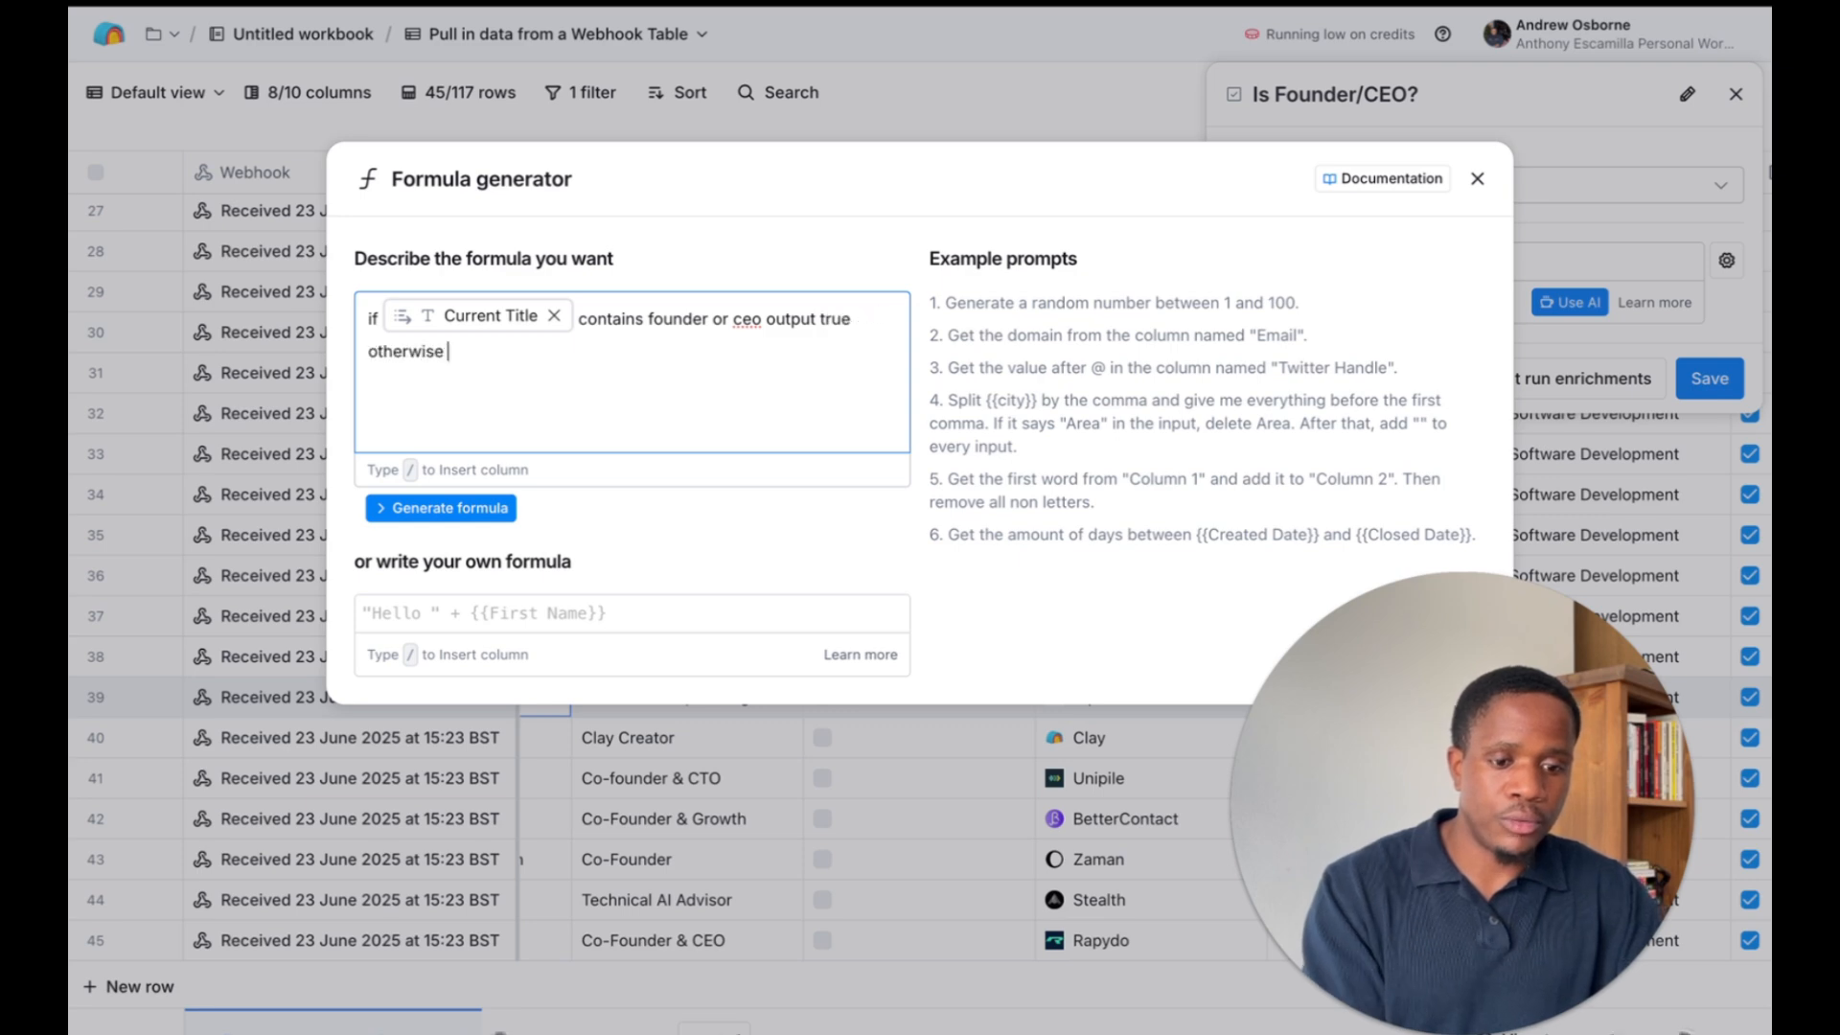
pyautogui.click(503, 515)
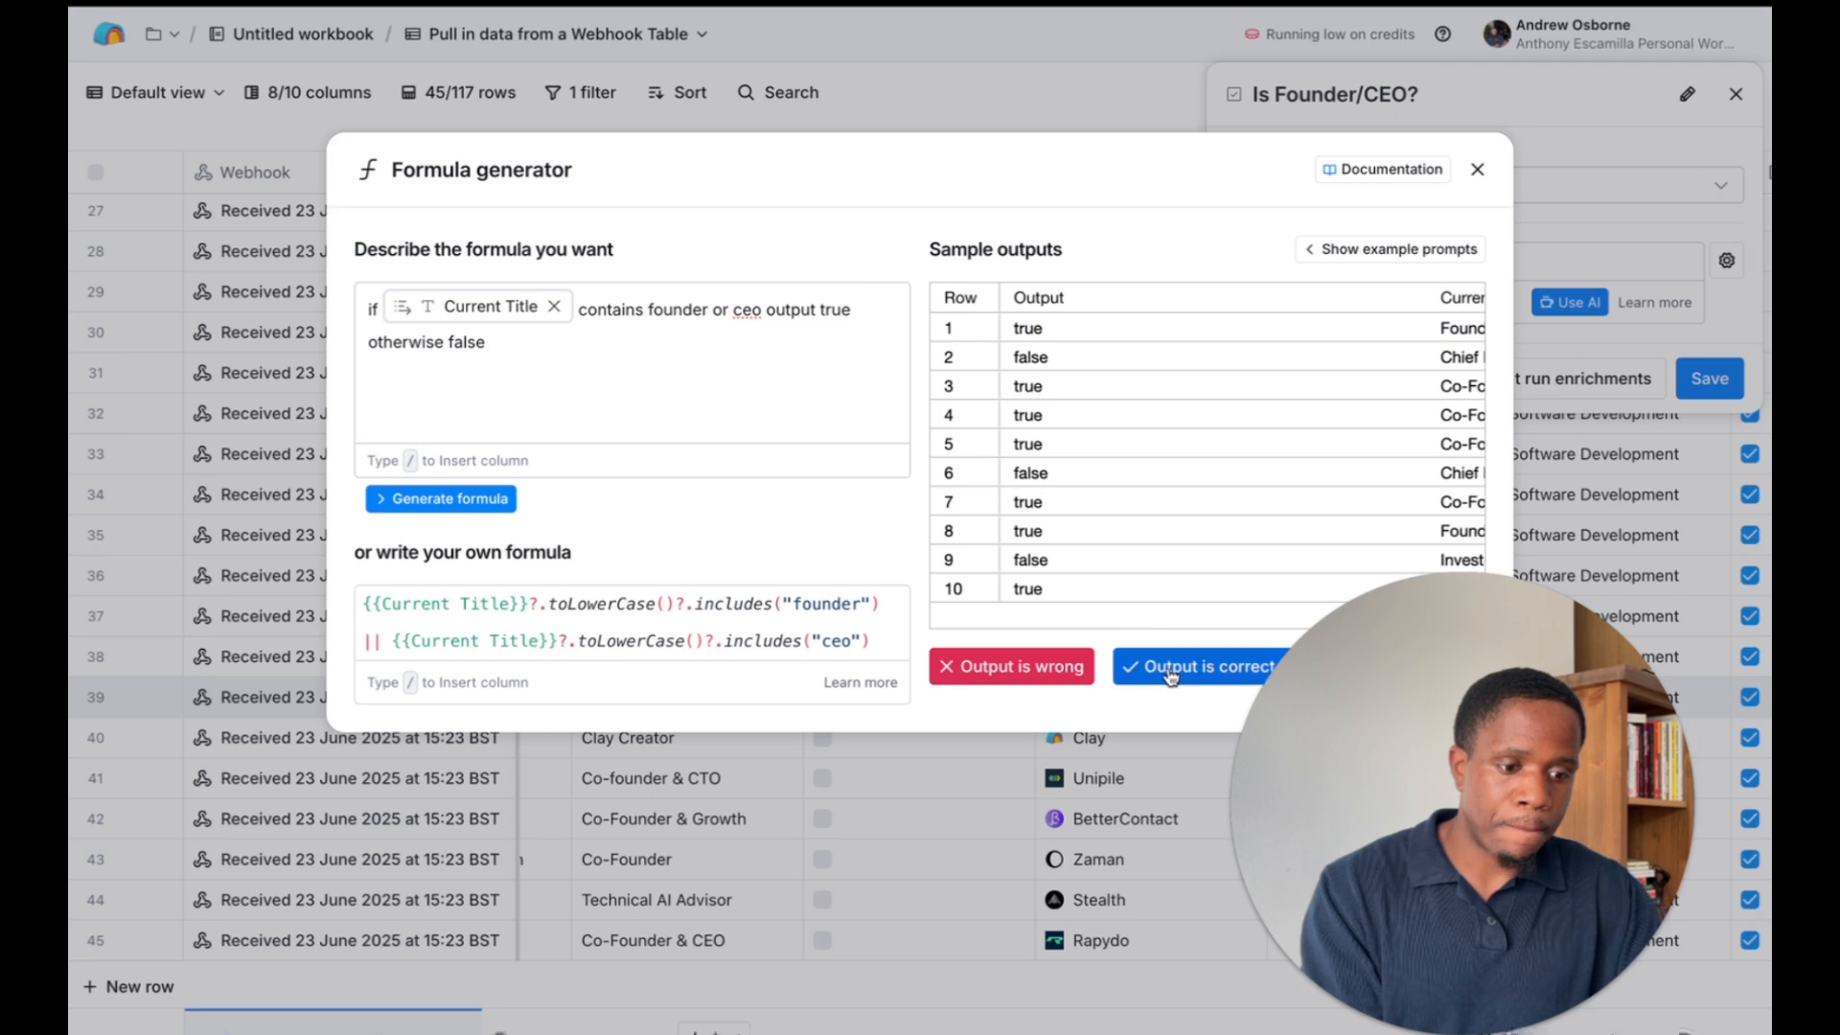
pyautogui.click(1171, 675)
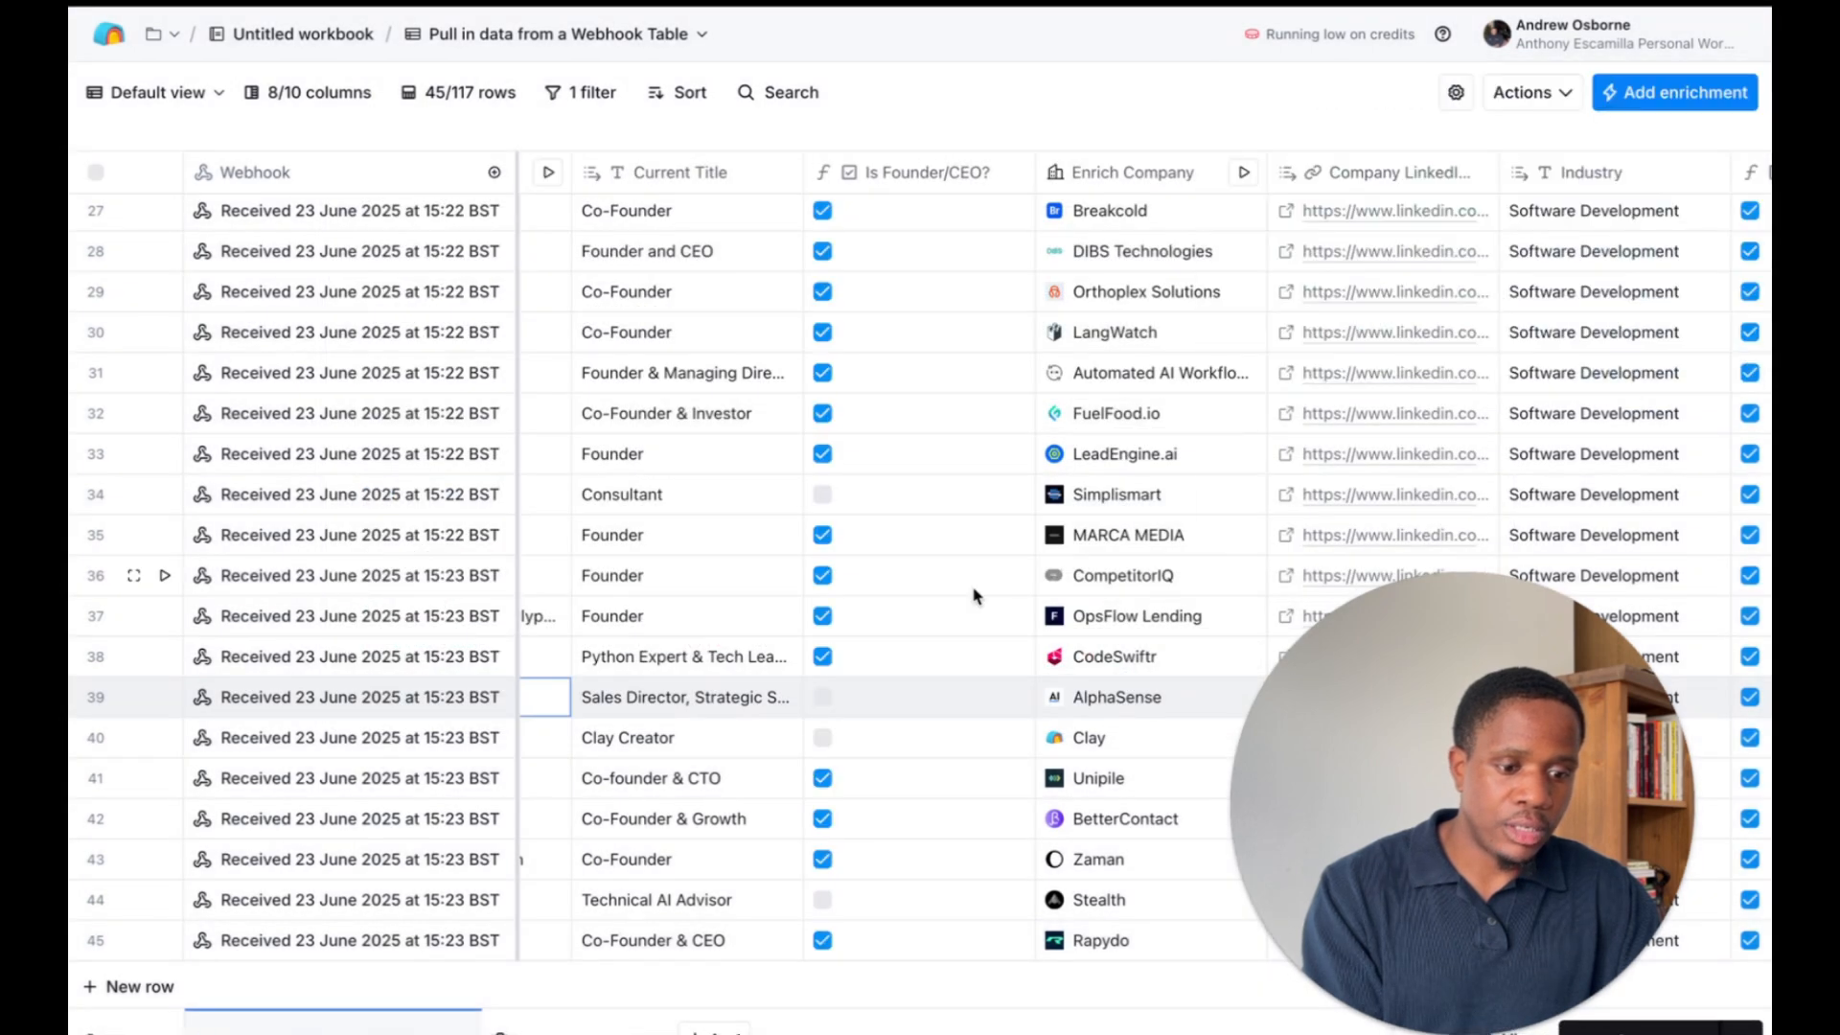
# Open the Enrich Company column's settings and the AI formula generator for its run condition
pyautogui.hscroll(-3, 956, 439)
pyautogui.hscroll(8, 956, 479)
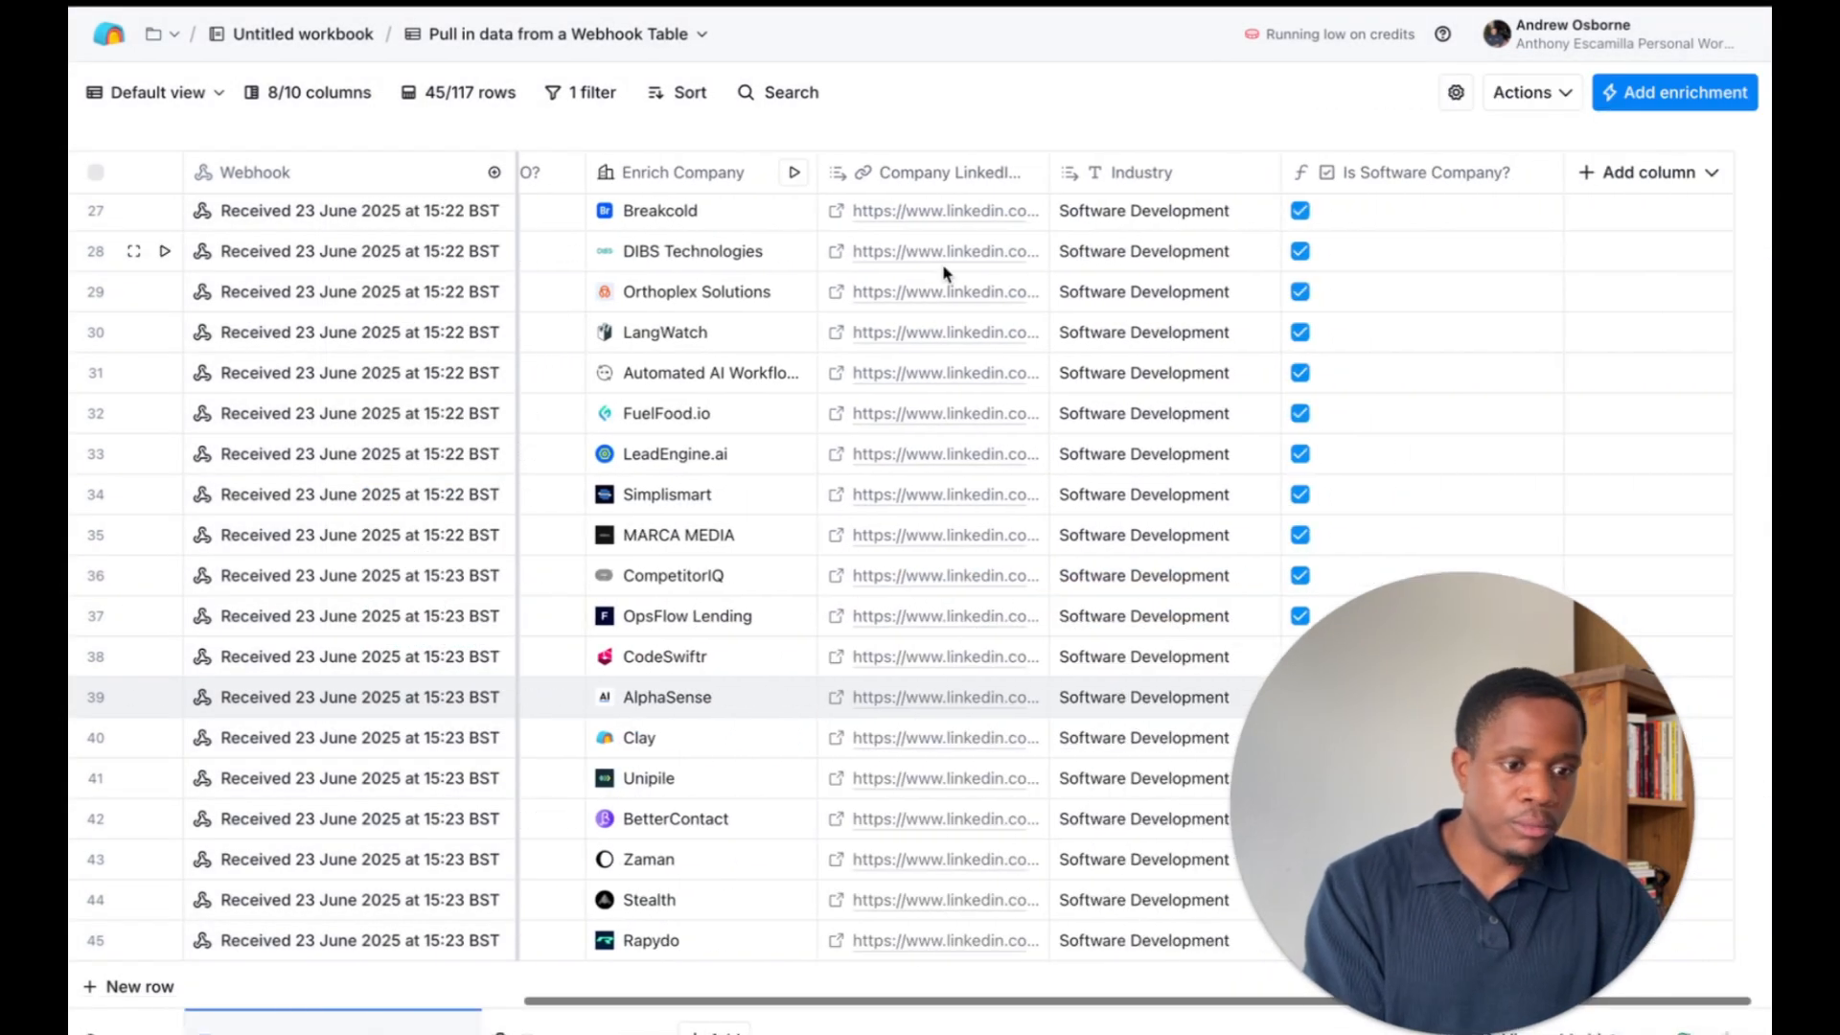
pyautogui.hscroll(-3, 689, 181)
pyautogui.click(934, 166)
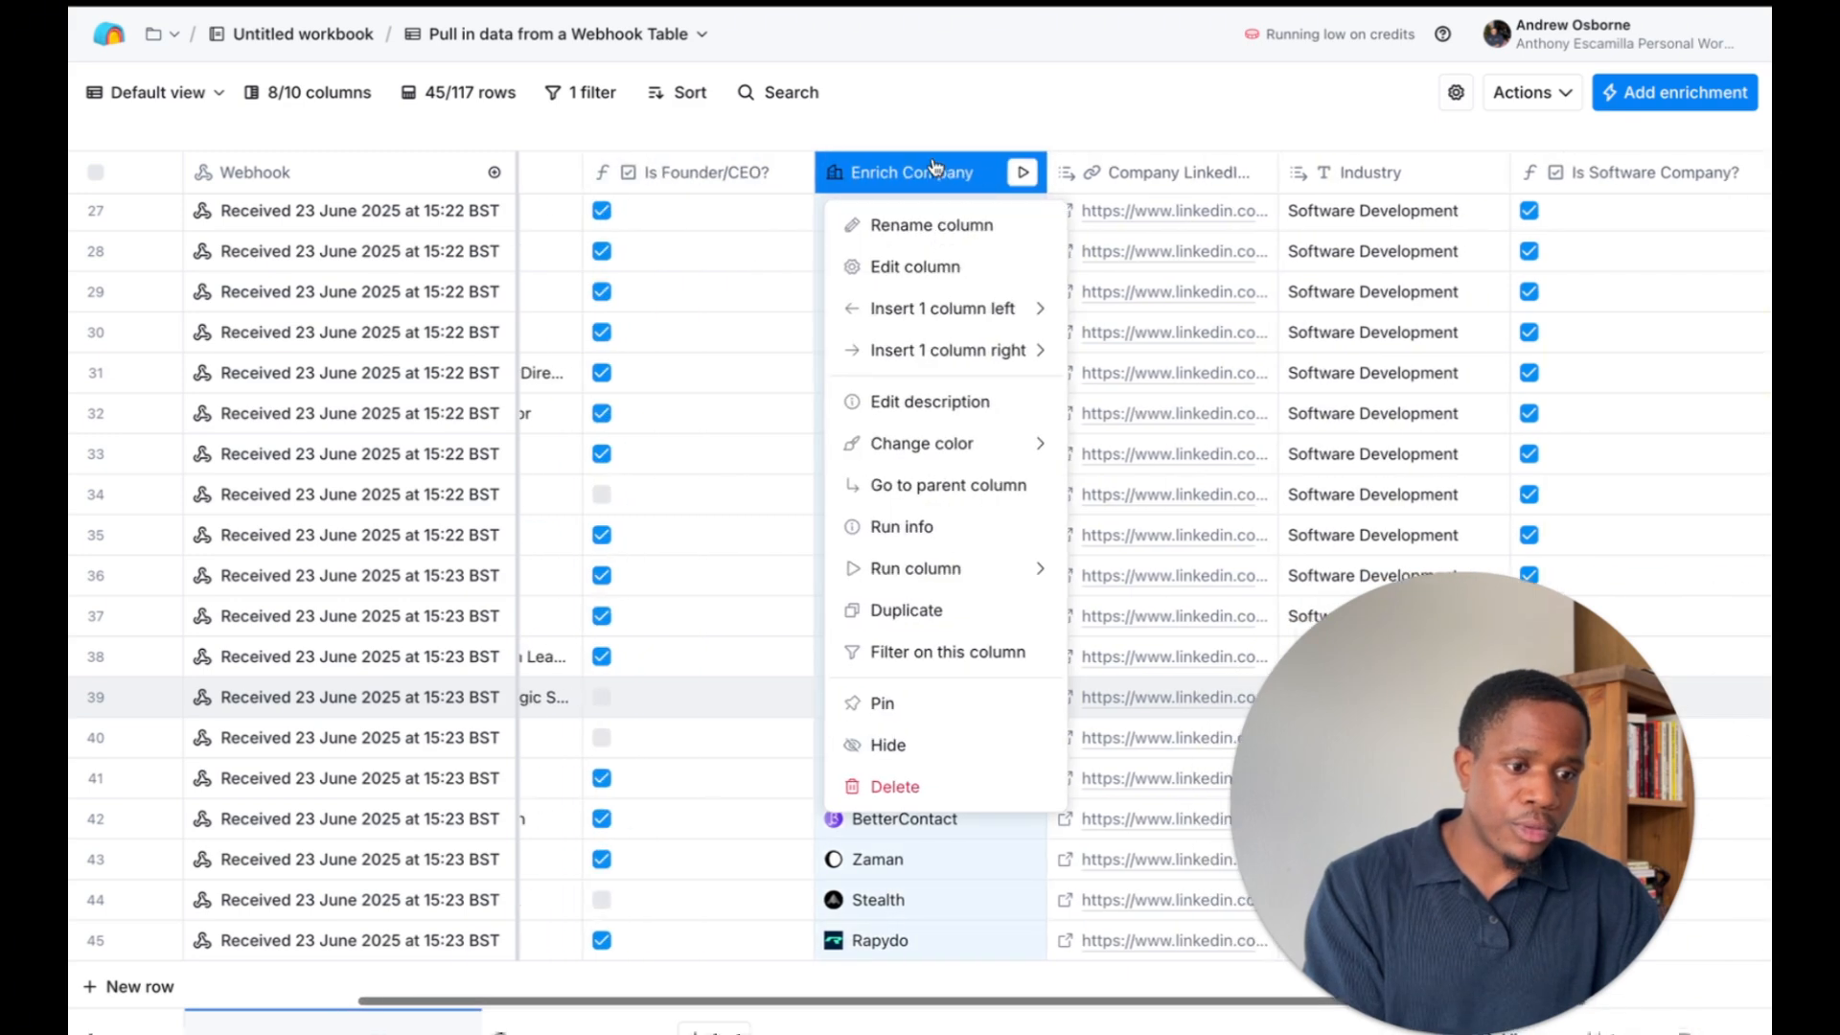
pyautogui.click(906, 271)
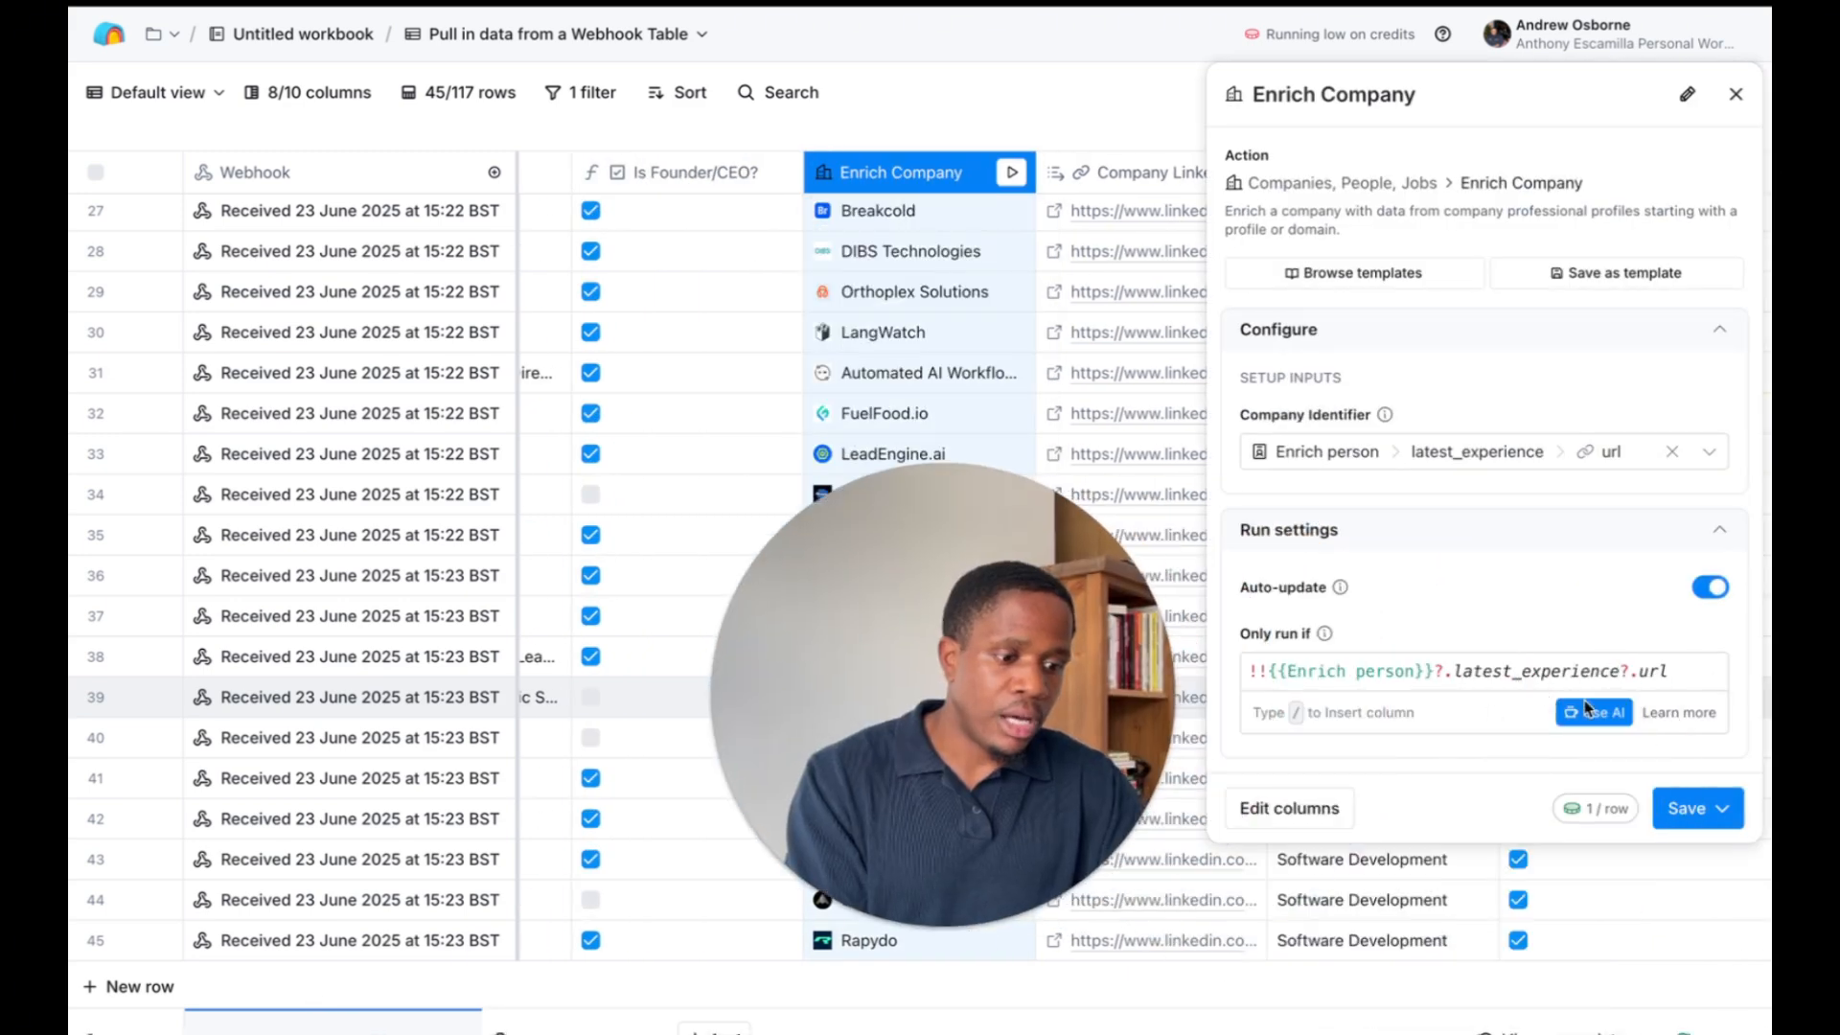
pyautogui.click(1595, 713)
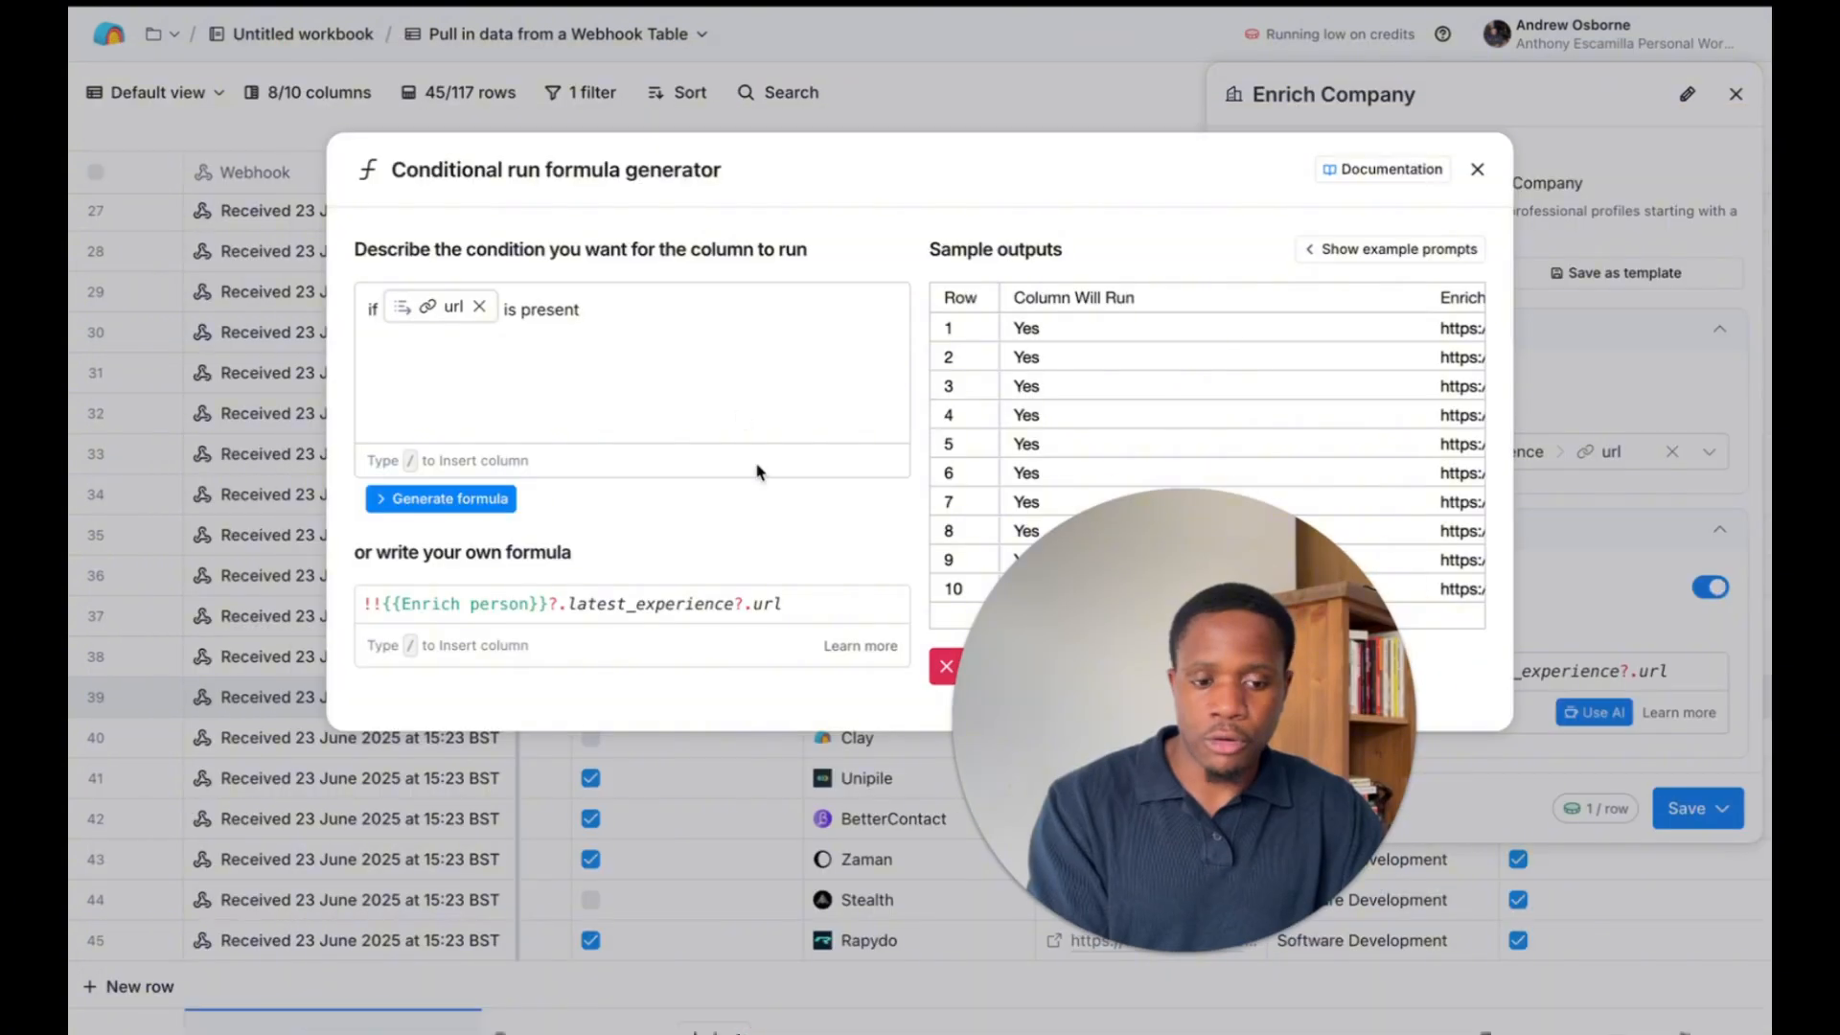
# Extend the run condition prompt to "if url is present AND Is Founder/CEO? is true" and generate the formula
pyautogui.click(688, 309)
pyautogui.write('and')
pyautogui.press('BackSpace')
pyautogui.press('BackSpace')
pyautogui.press('BackSpace')
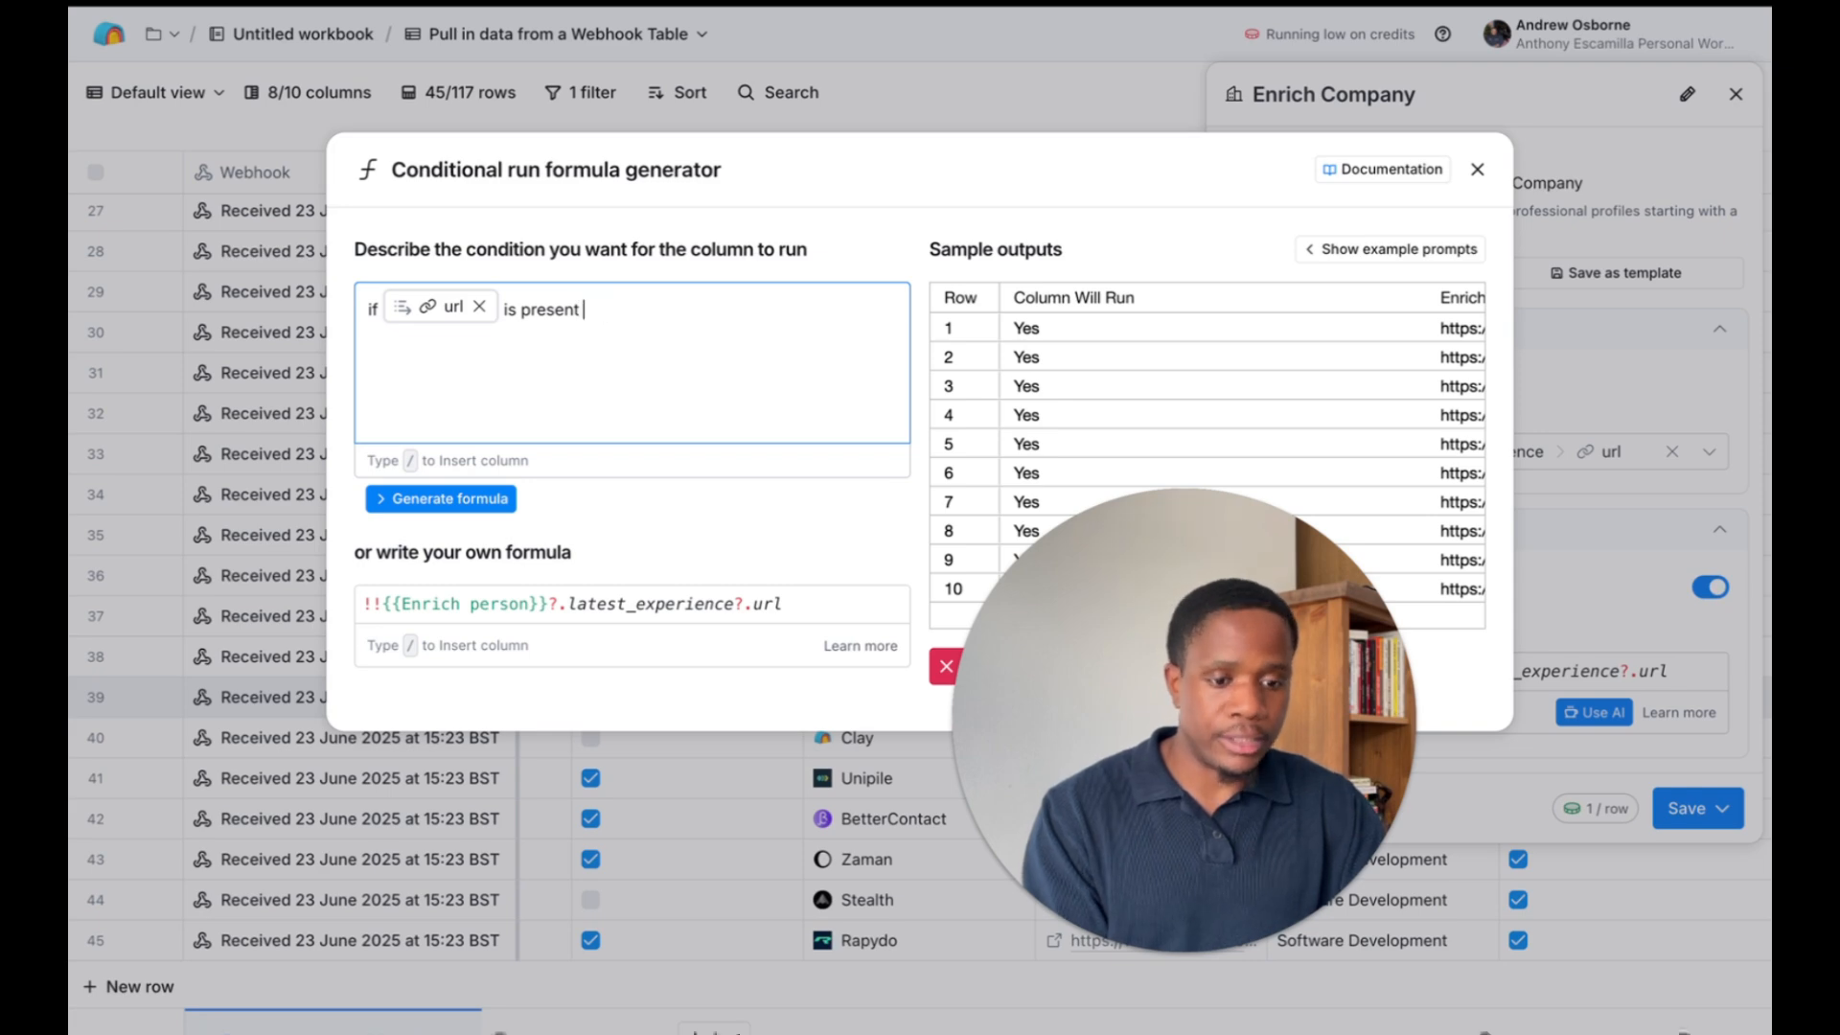
pyautogui.write('AND /curr')
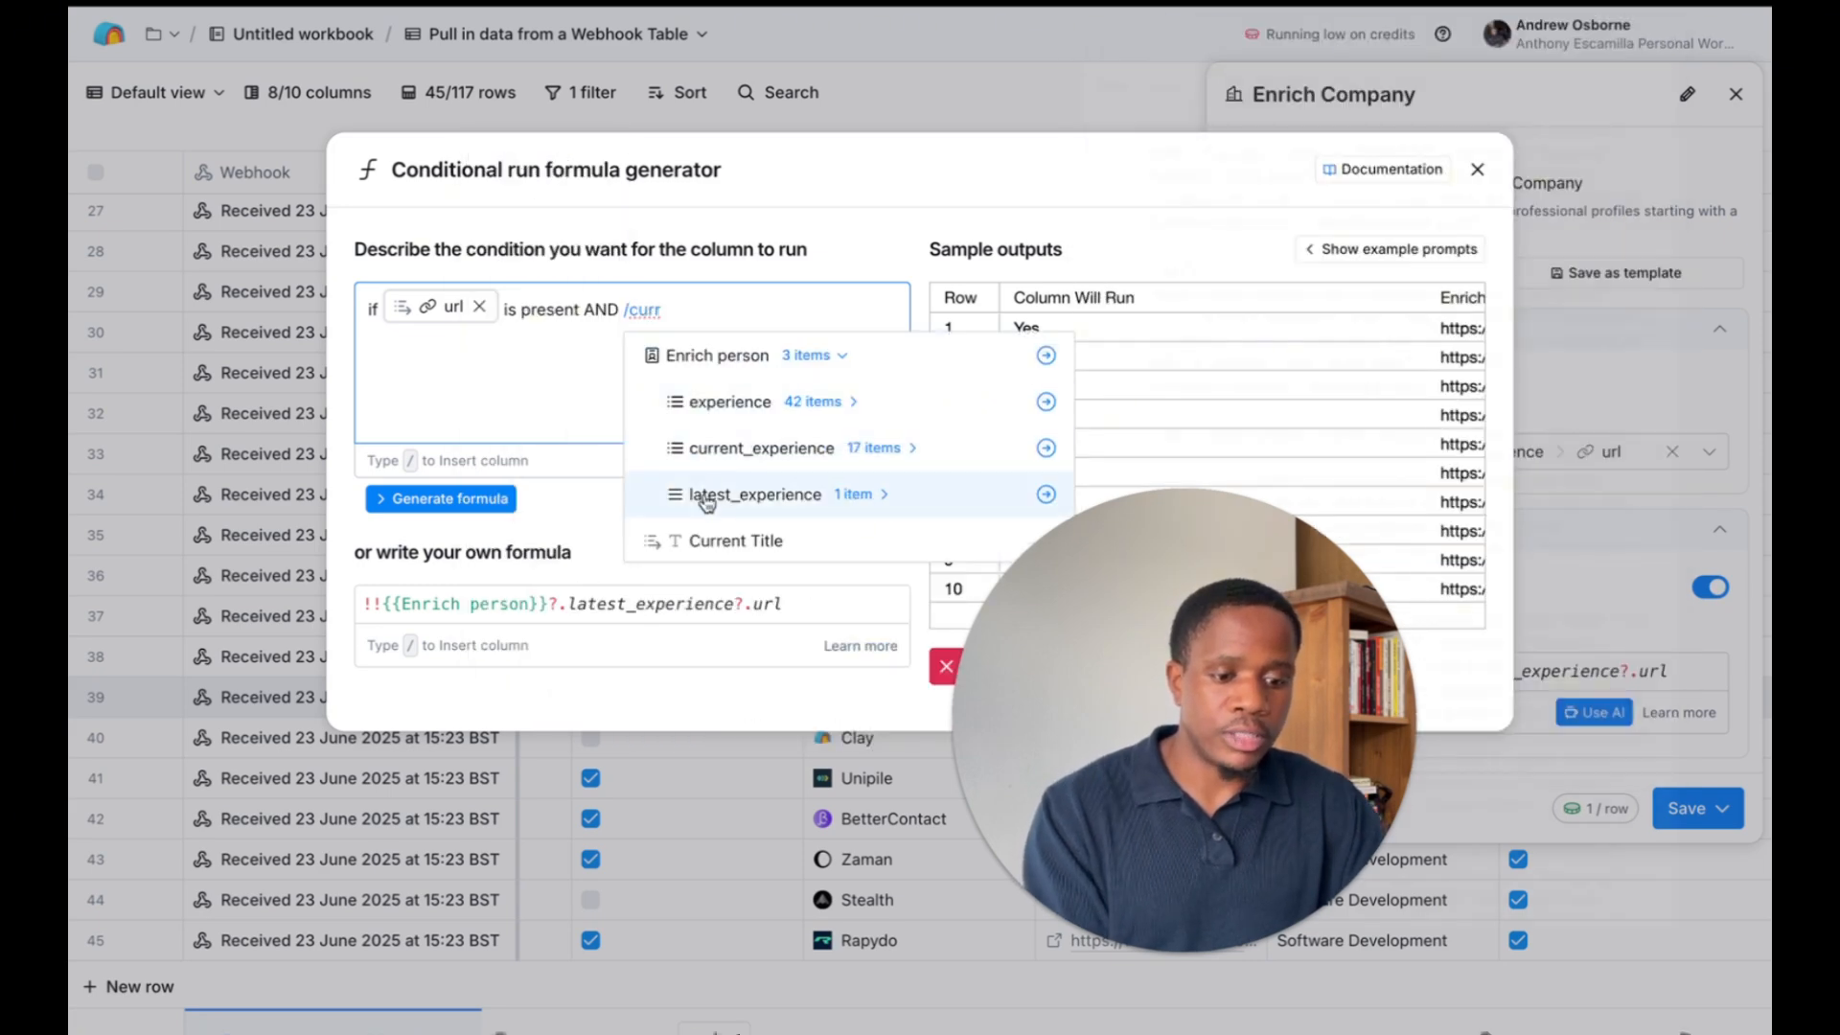
pyautogui.moveTo(707, 537)
pyautogui.press('BackSpace')
pyautogui.press('BackSpace')
pyautogui.write('is')
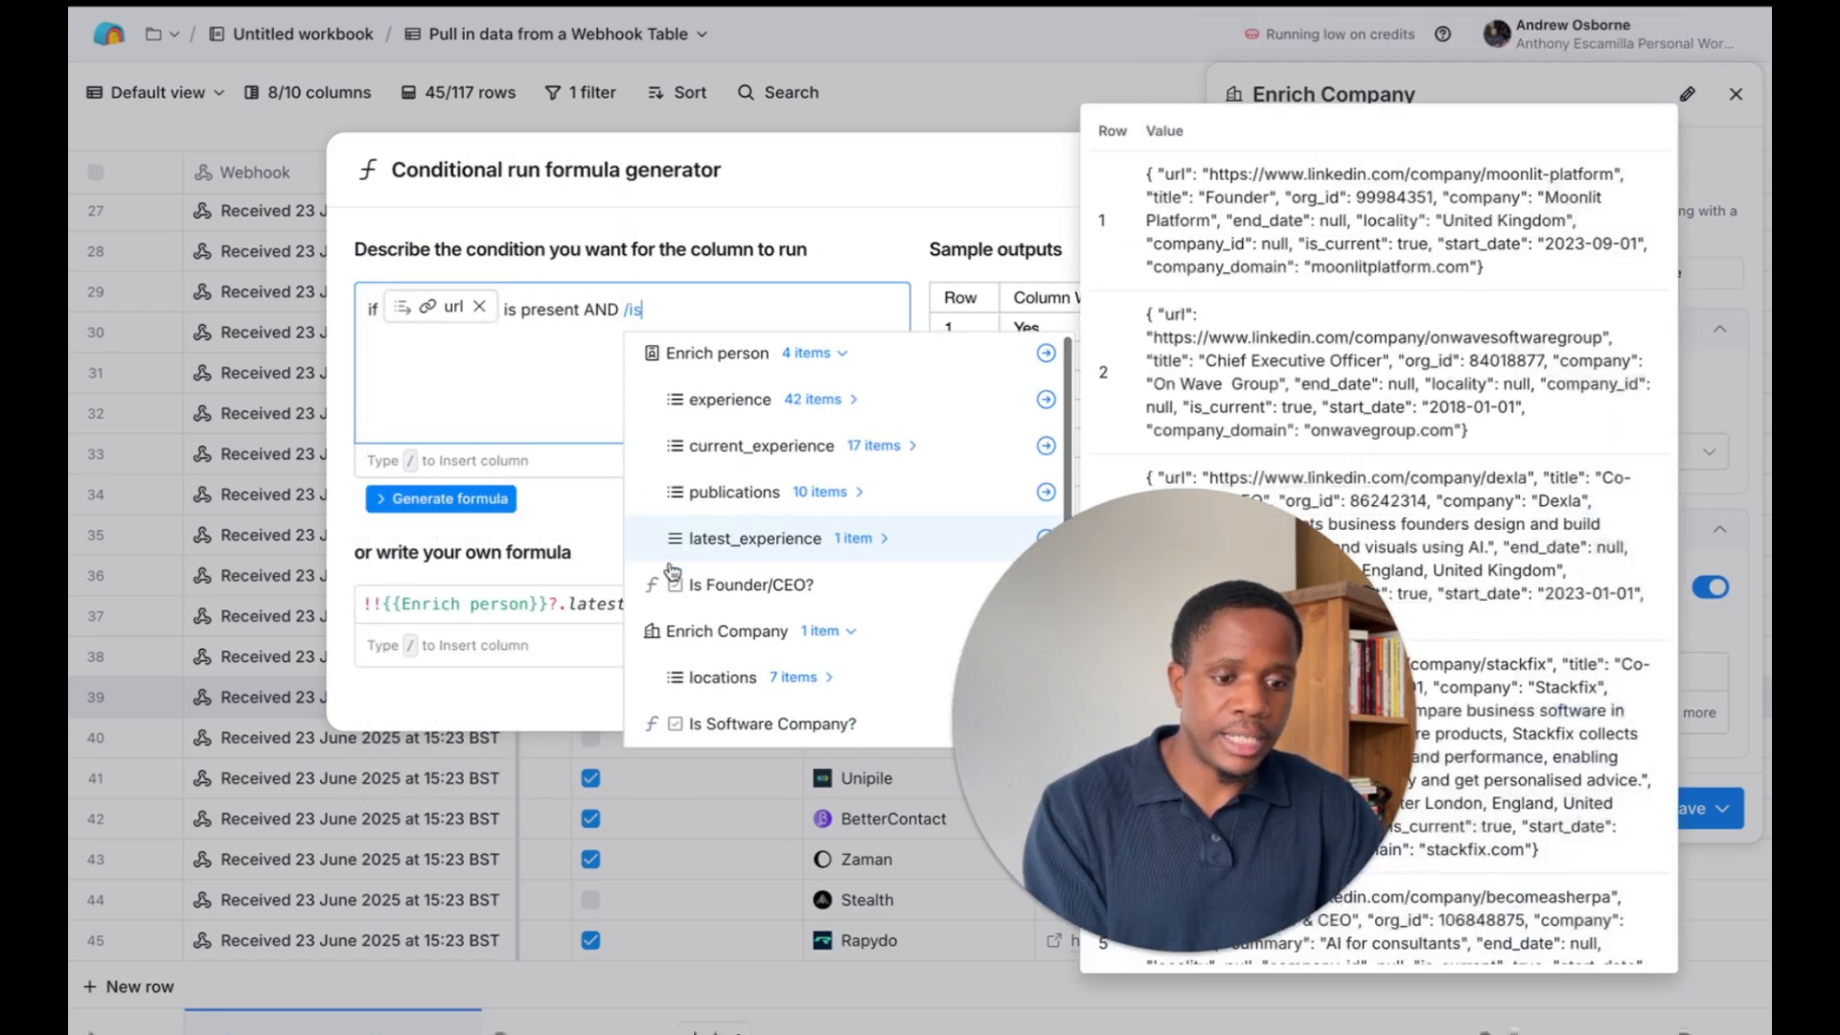
pyautogui.click(726, 586)
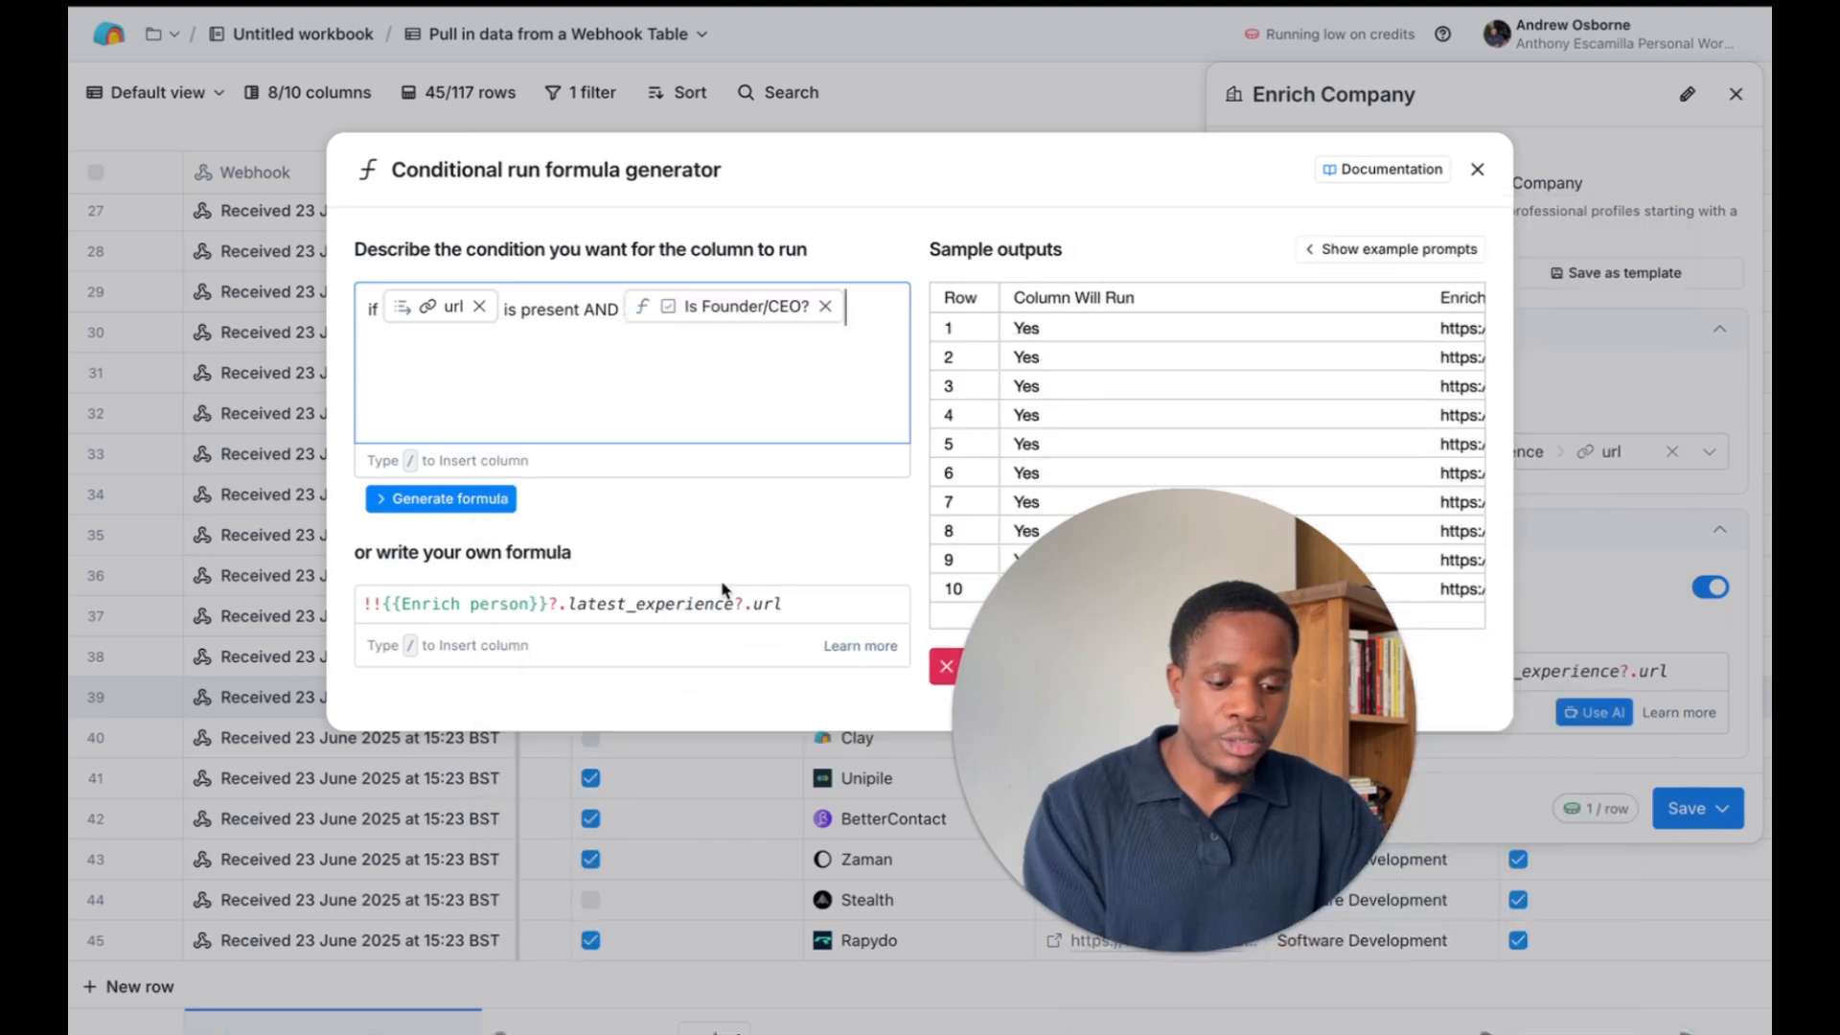
pyautogui.write('is true')
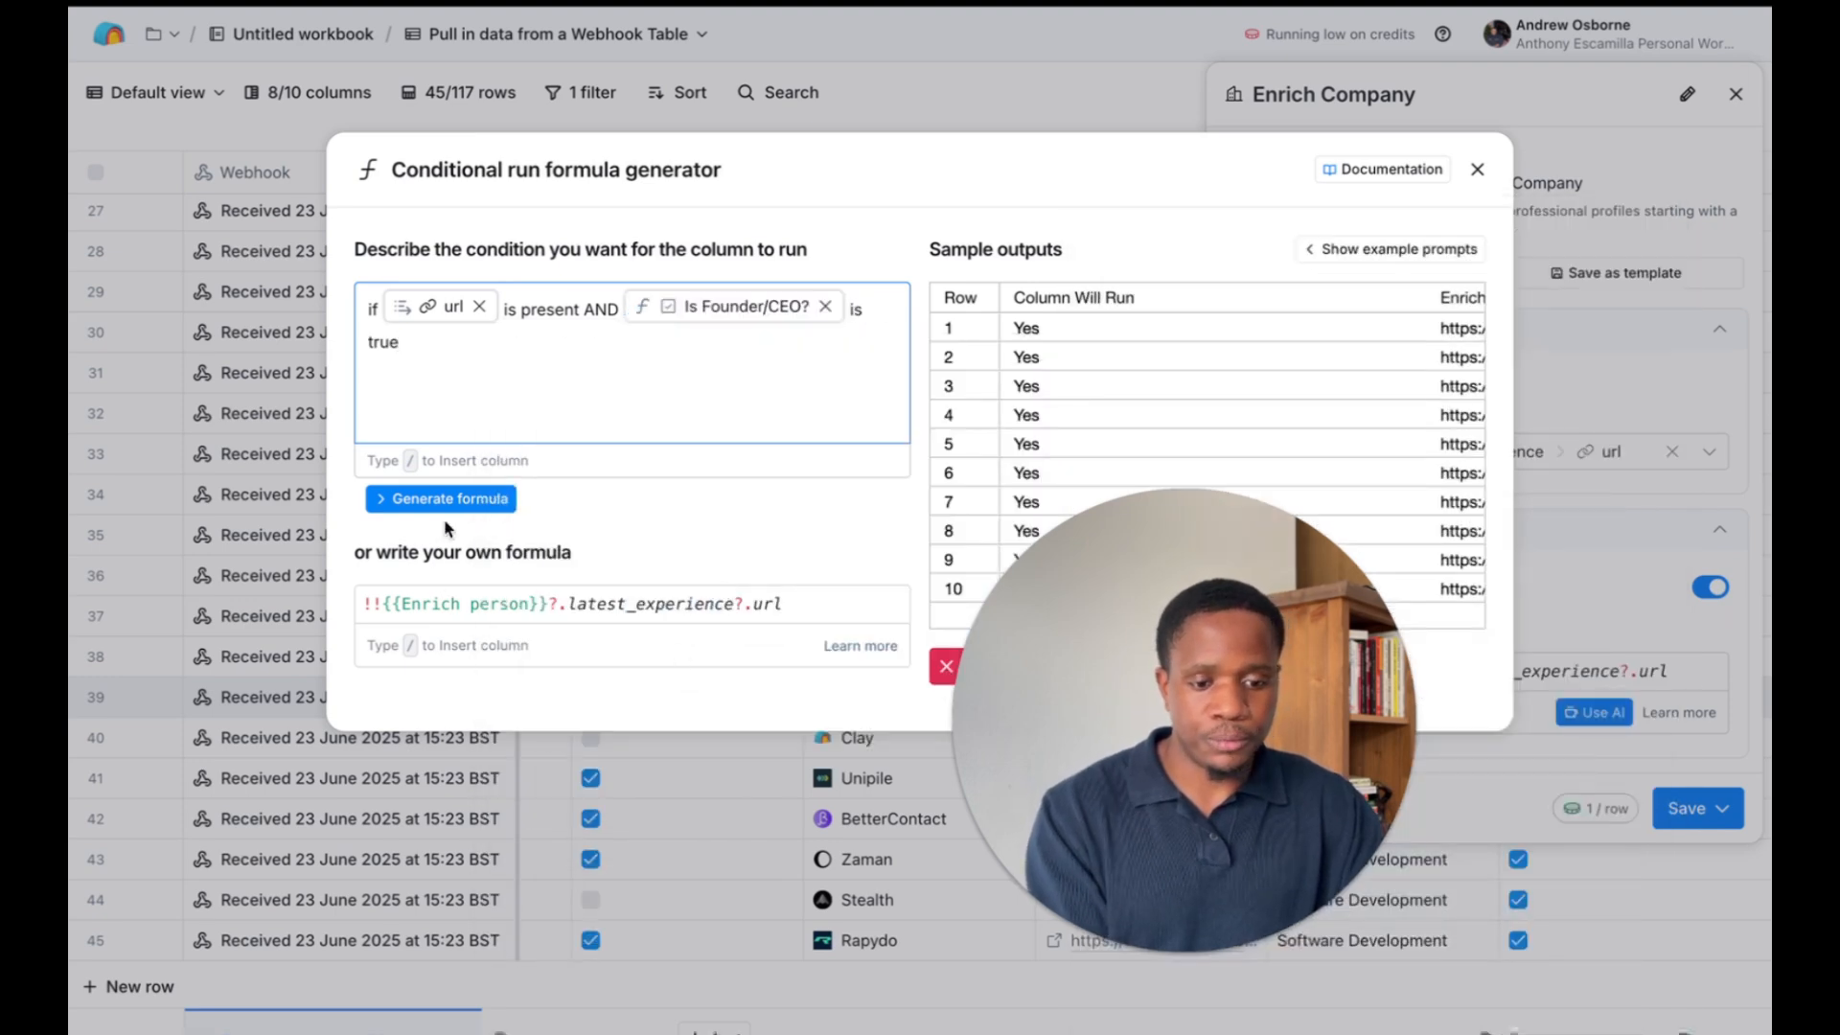
pyautogui.click(457, 498)
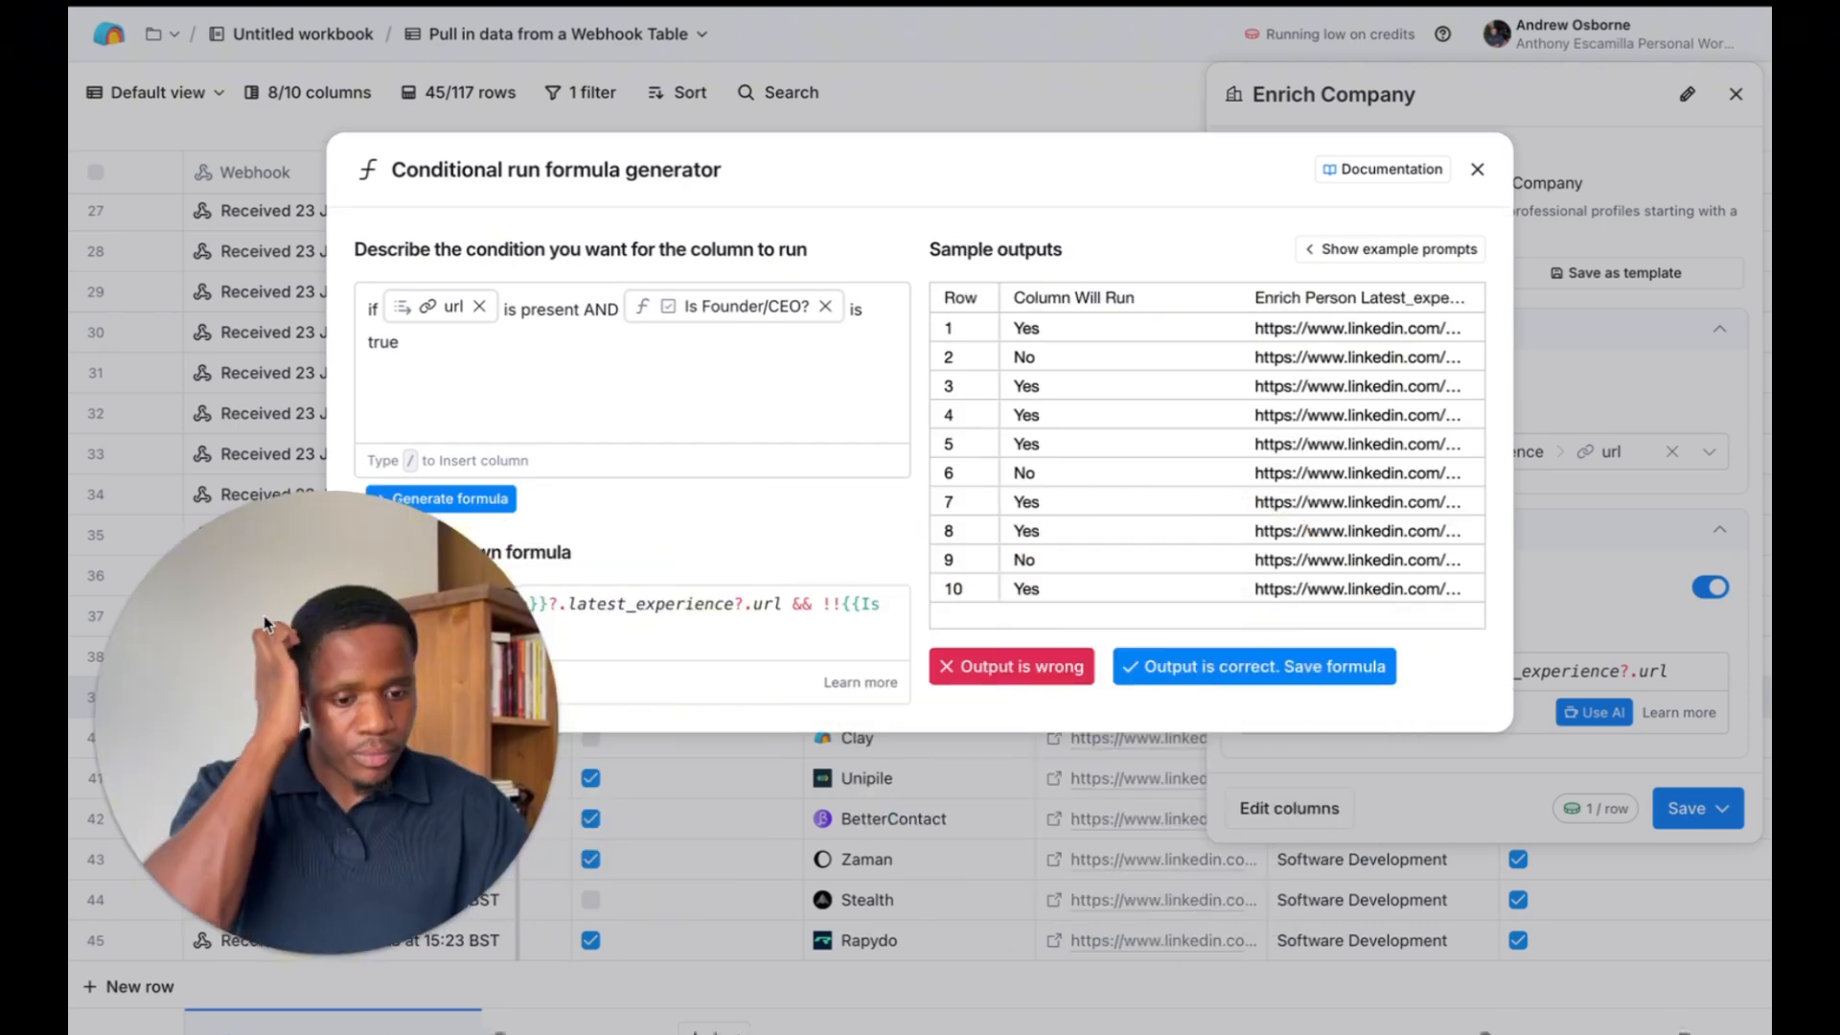
# Accept the generated run condition, save the Enrich Company column and run it on the 45 rows in this view
pyautogui.click(1304, 682)
pyautogui.click(1691, 843)
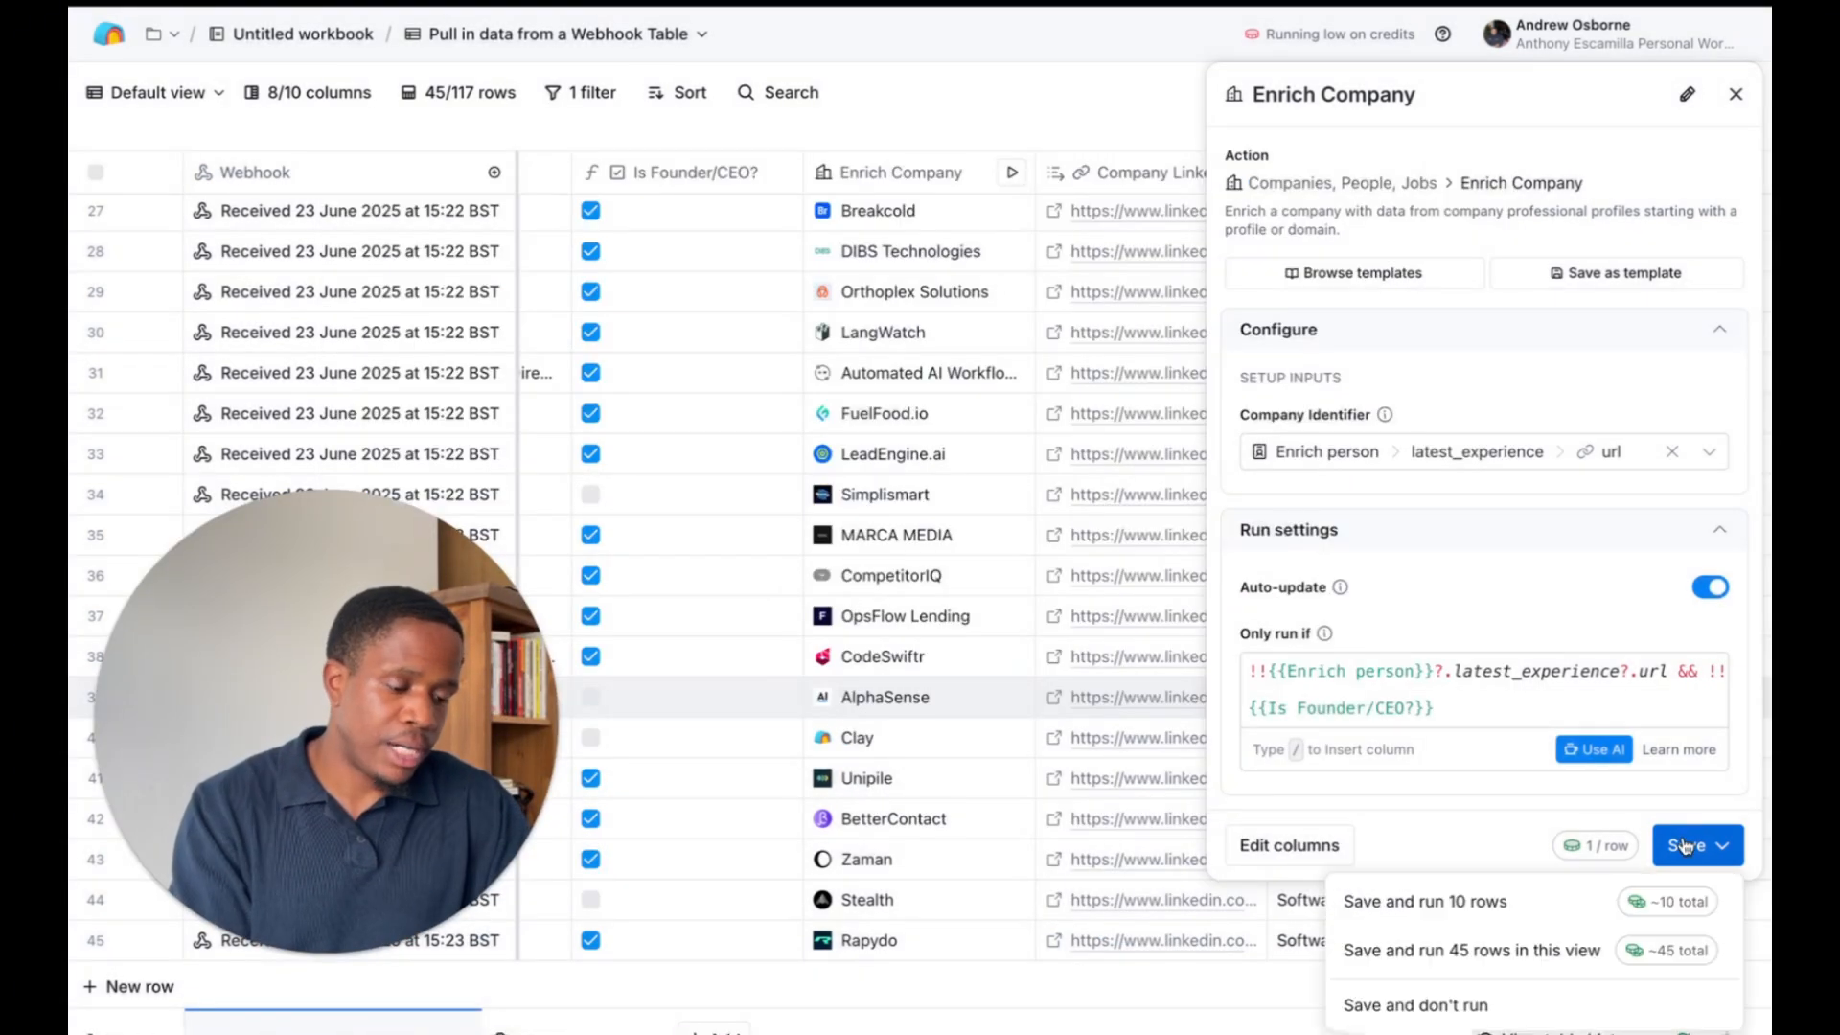
pyautogui.click(1602, 950)
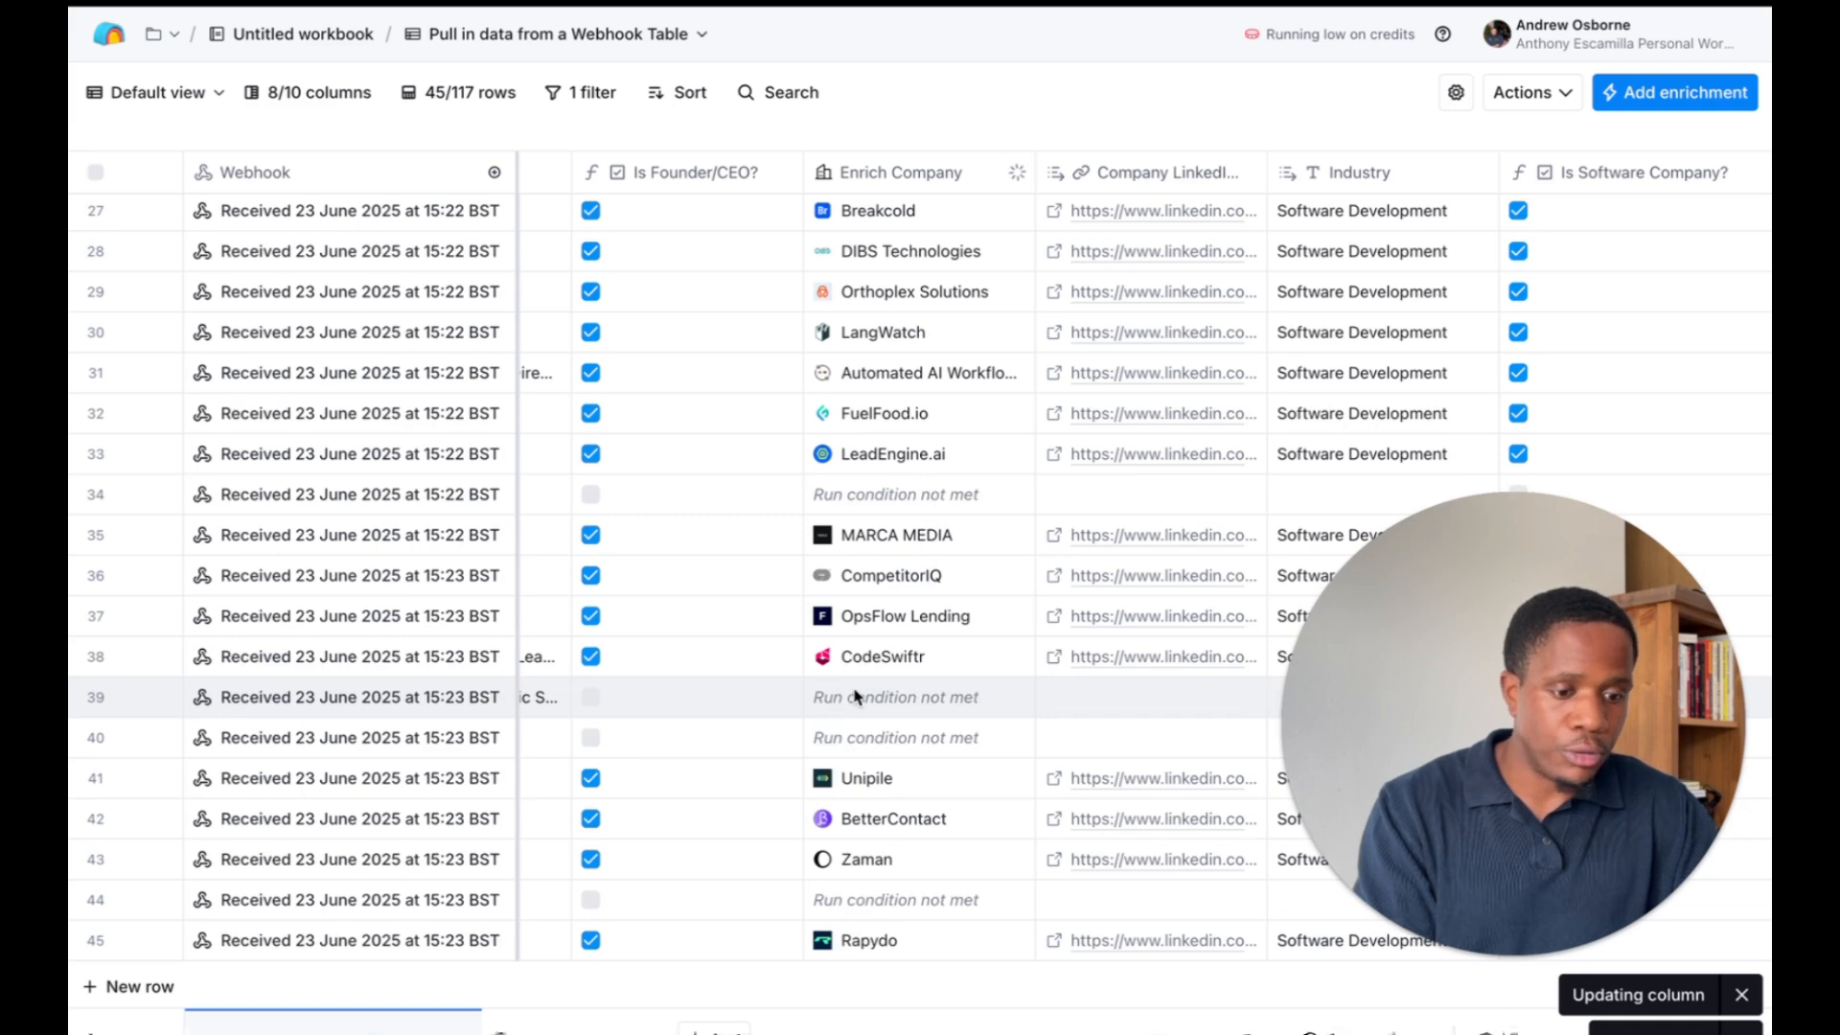
# Clear the table's existing filter and add a new one where Is Software Company? is checked
pyautogui.hscroll(-5, 814, 704)
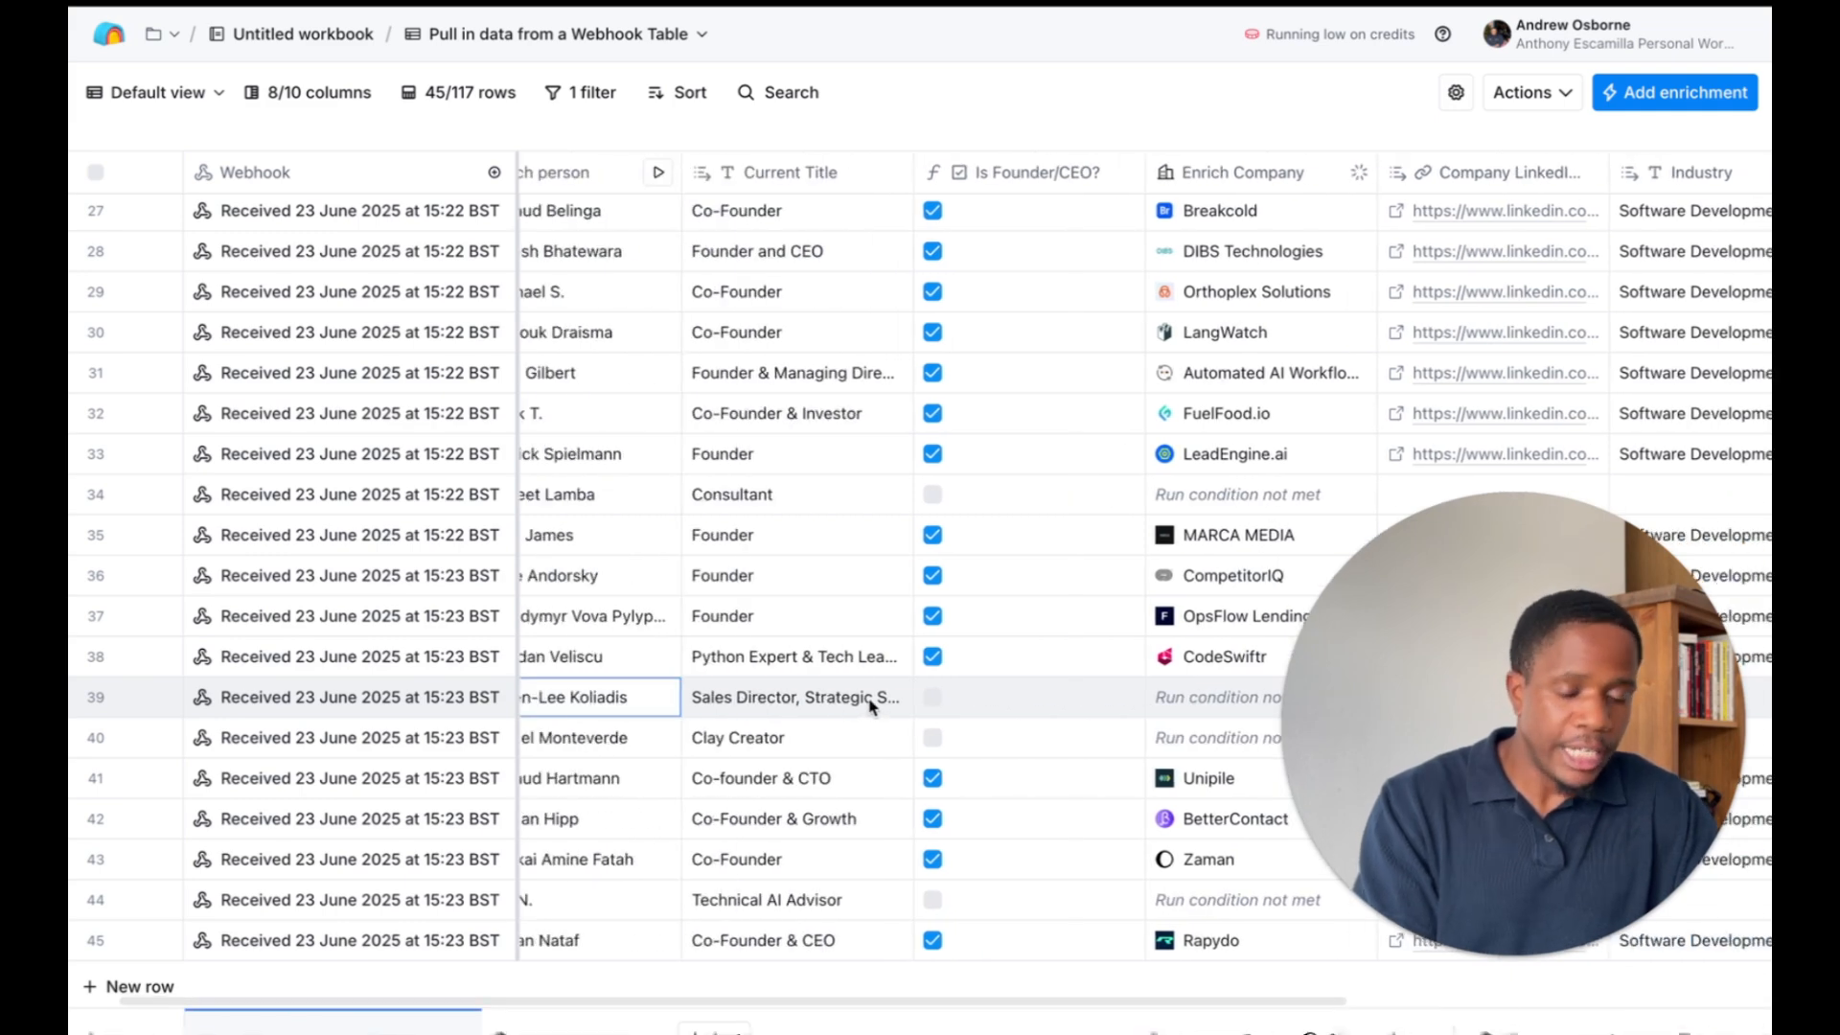
pyautogui.hscroll(1, 872, 706)
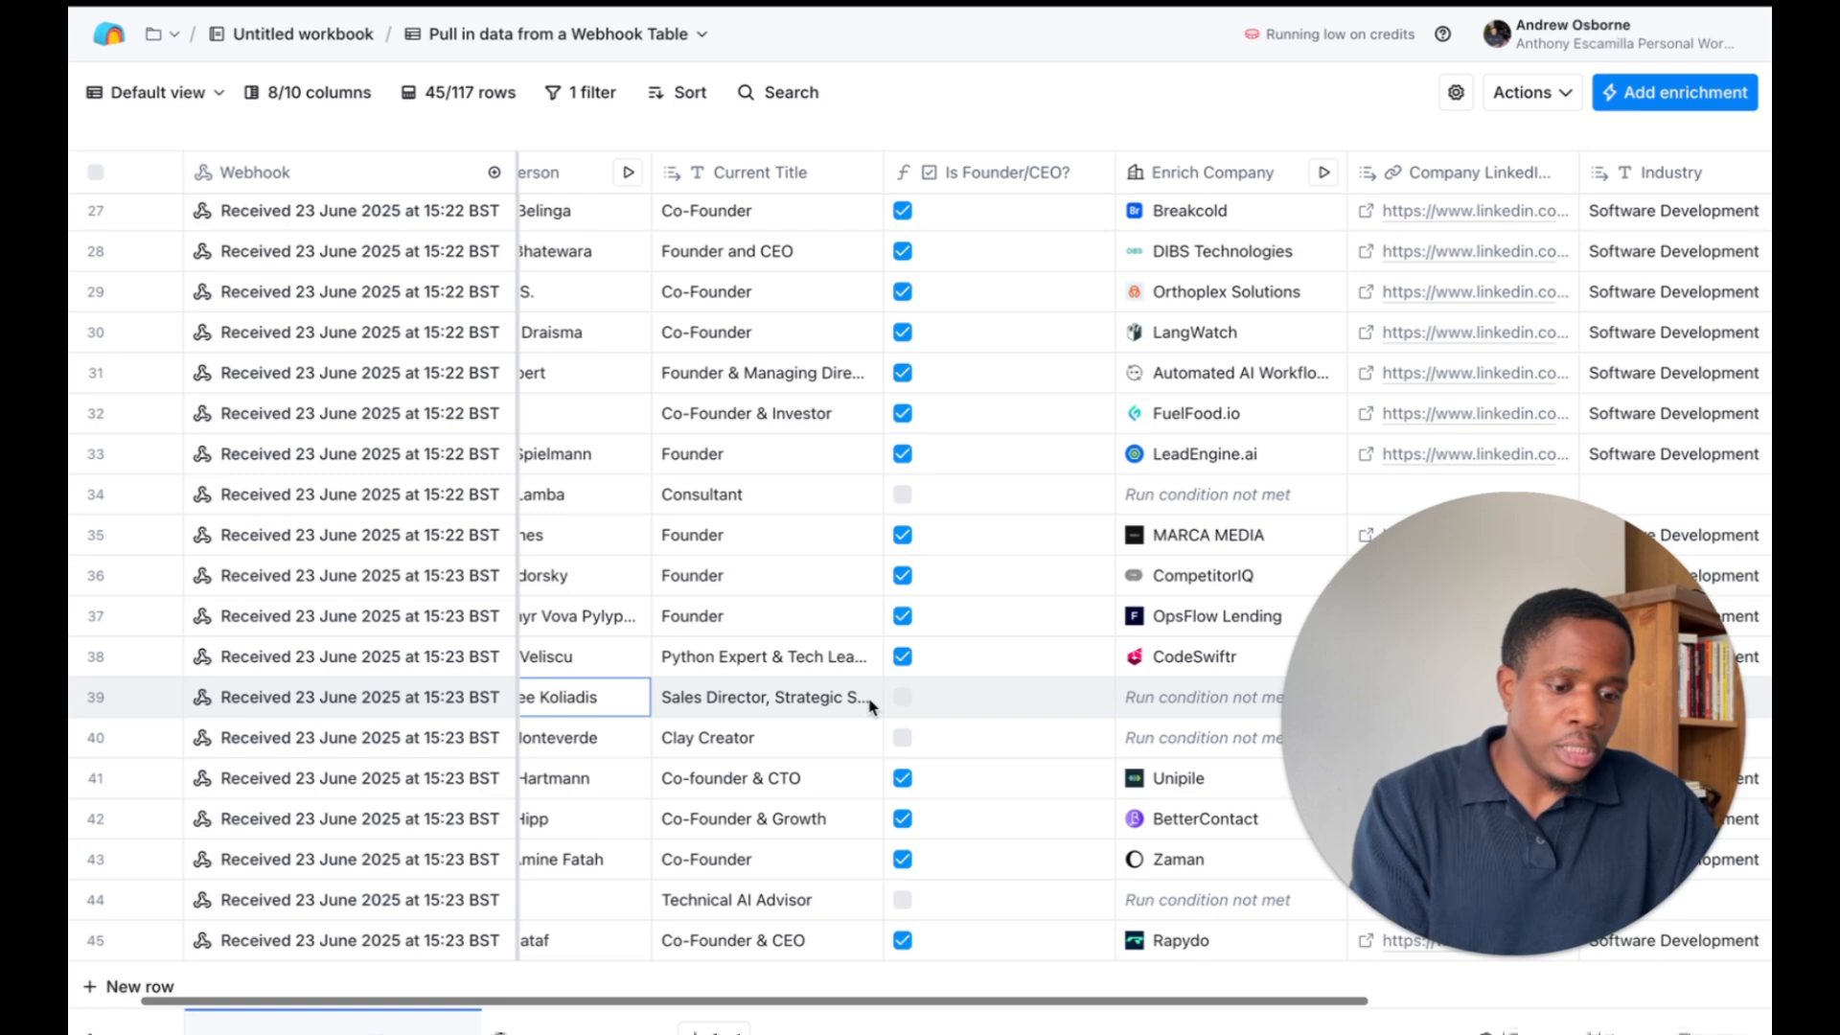
pyautogui.scroll(2, 872, 706)
pyautogui.scroll(10, 870, 706)
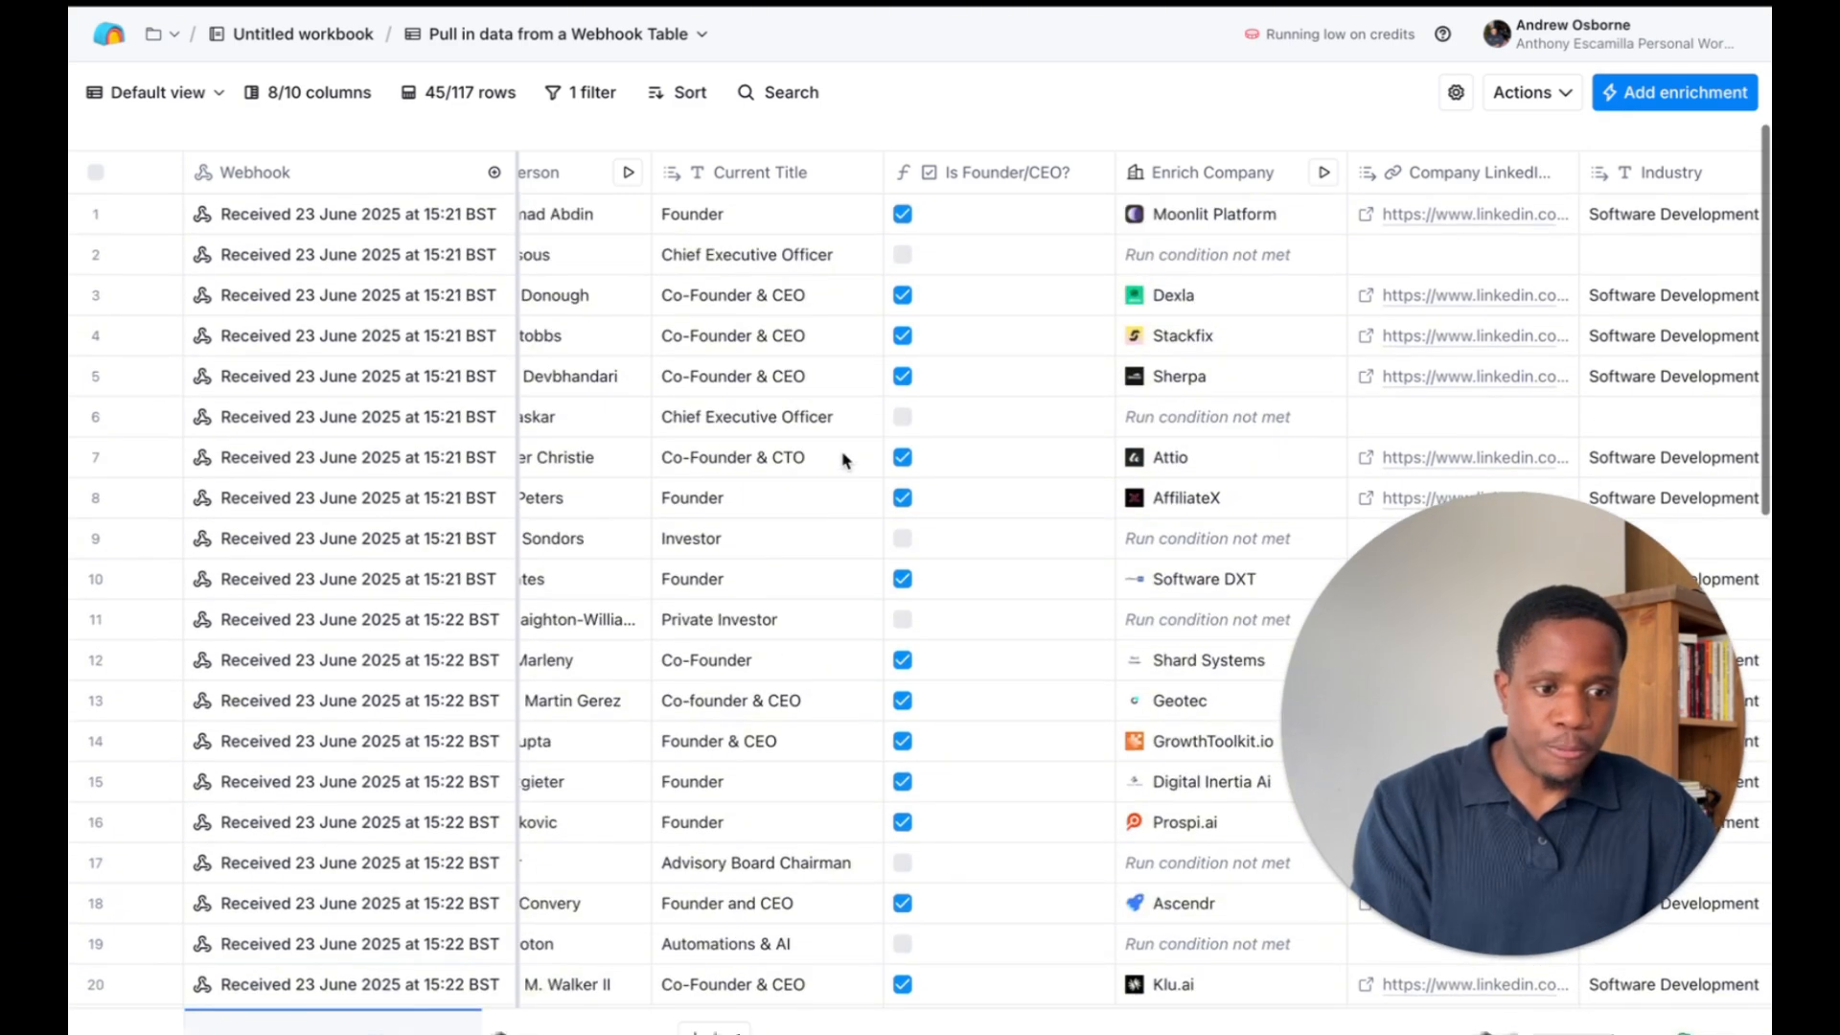
pyautogui.hscroll(5, 843, 460)
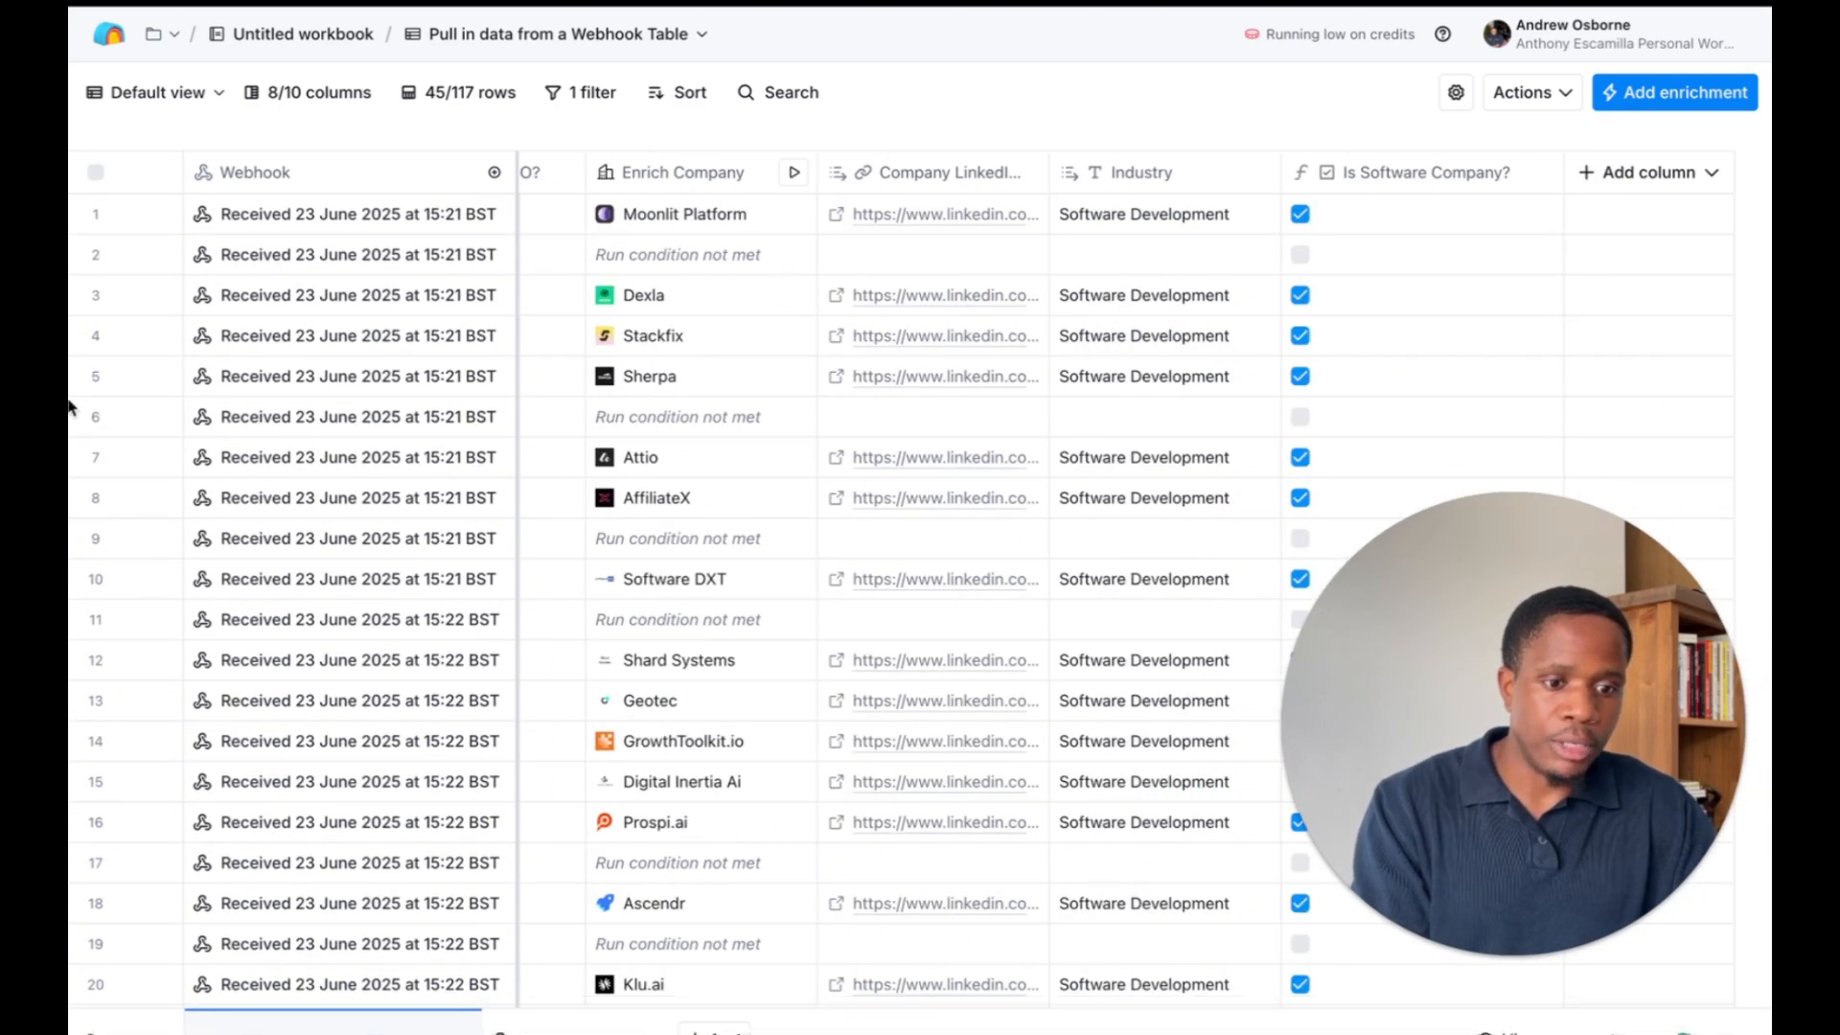
pyautogui.click(565, 96)
pyautogui.click(805, 201)
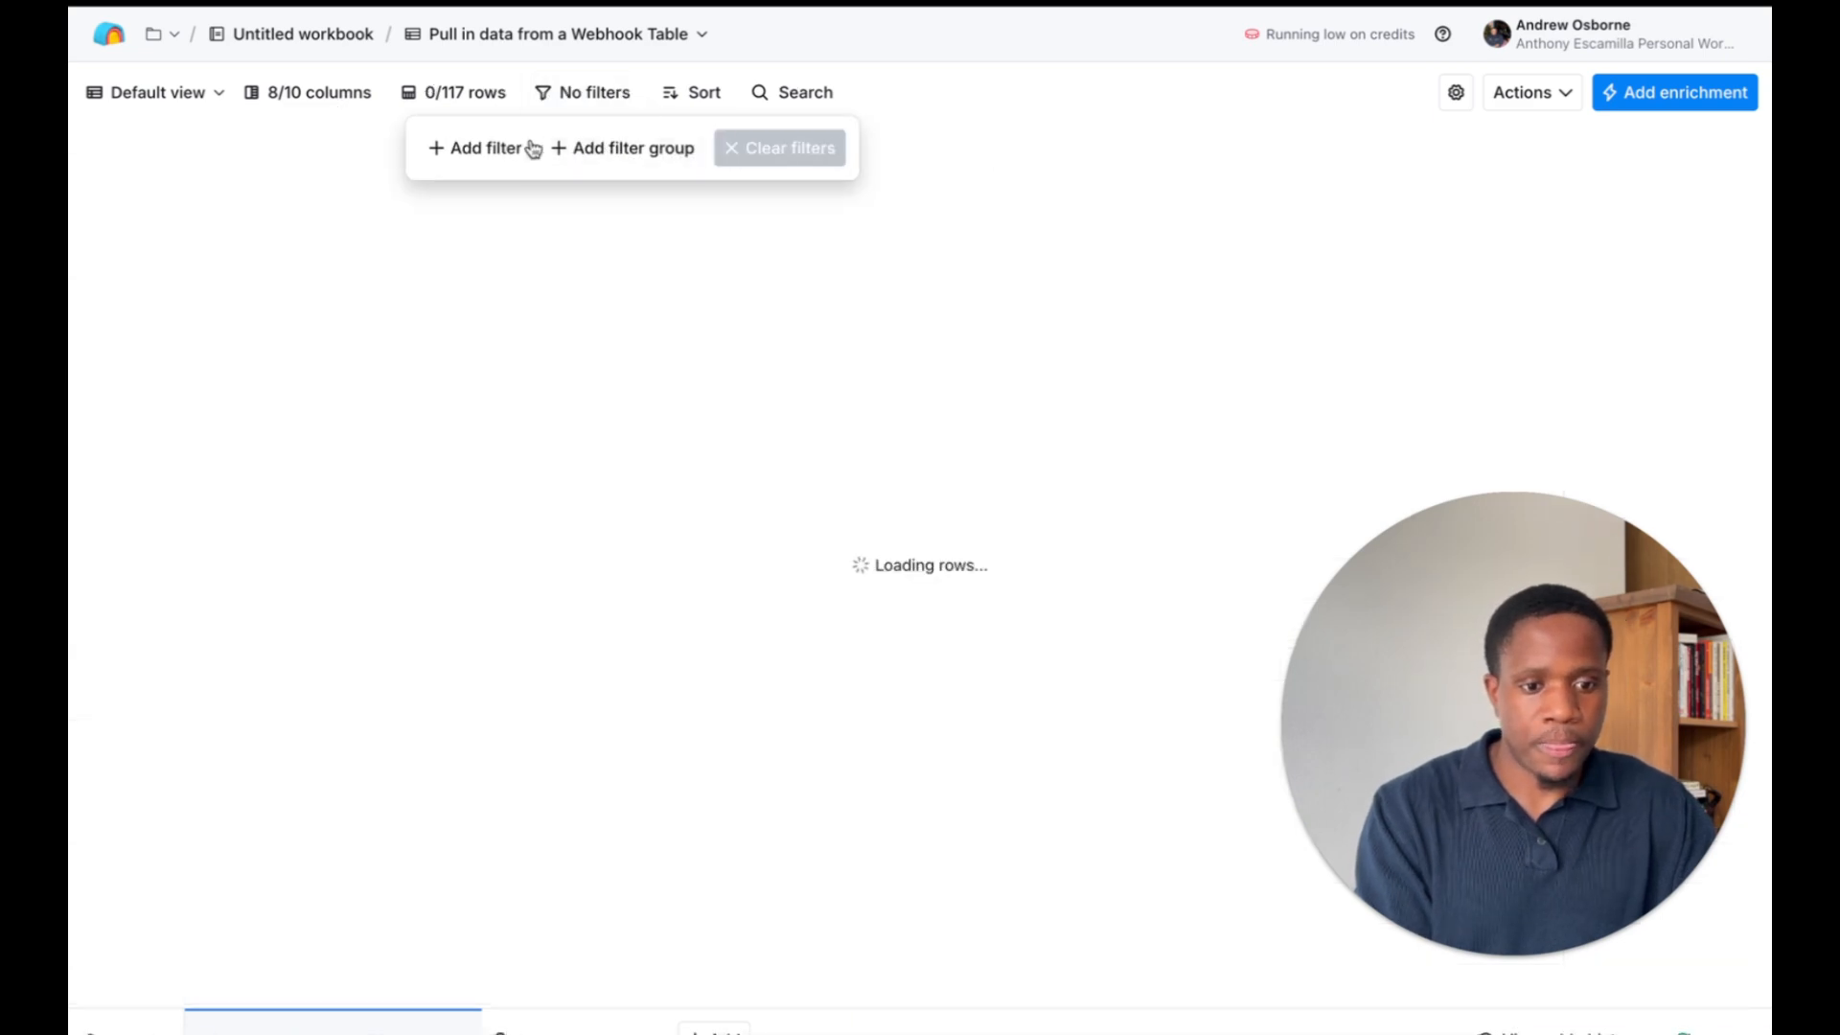
pyautogui.click(533, 147)
pyautogui.click(624, 147)
pyautogui.click(613, 533)
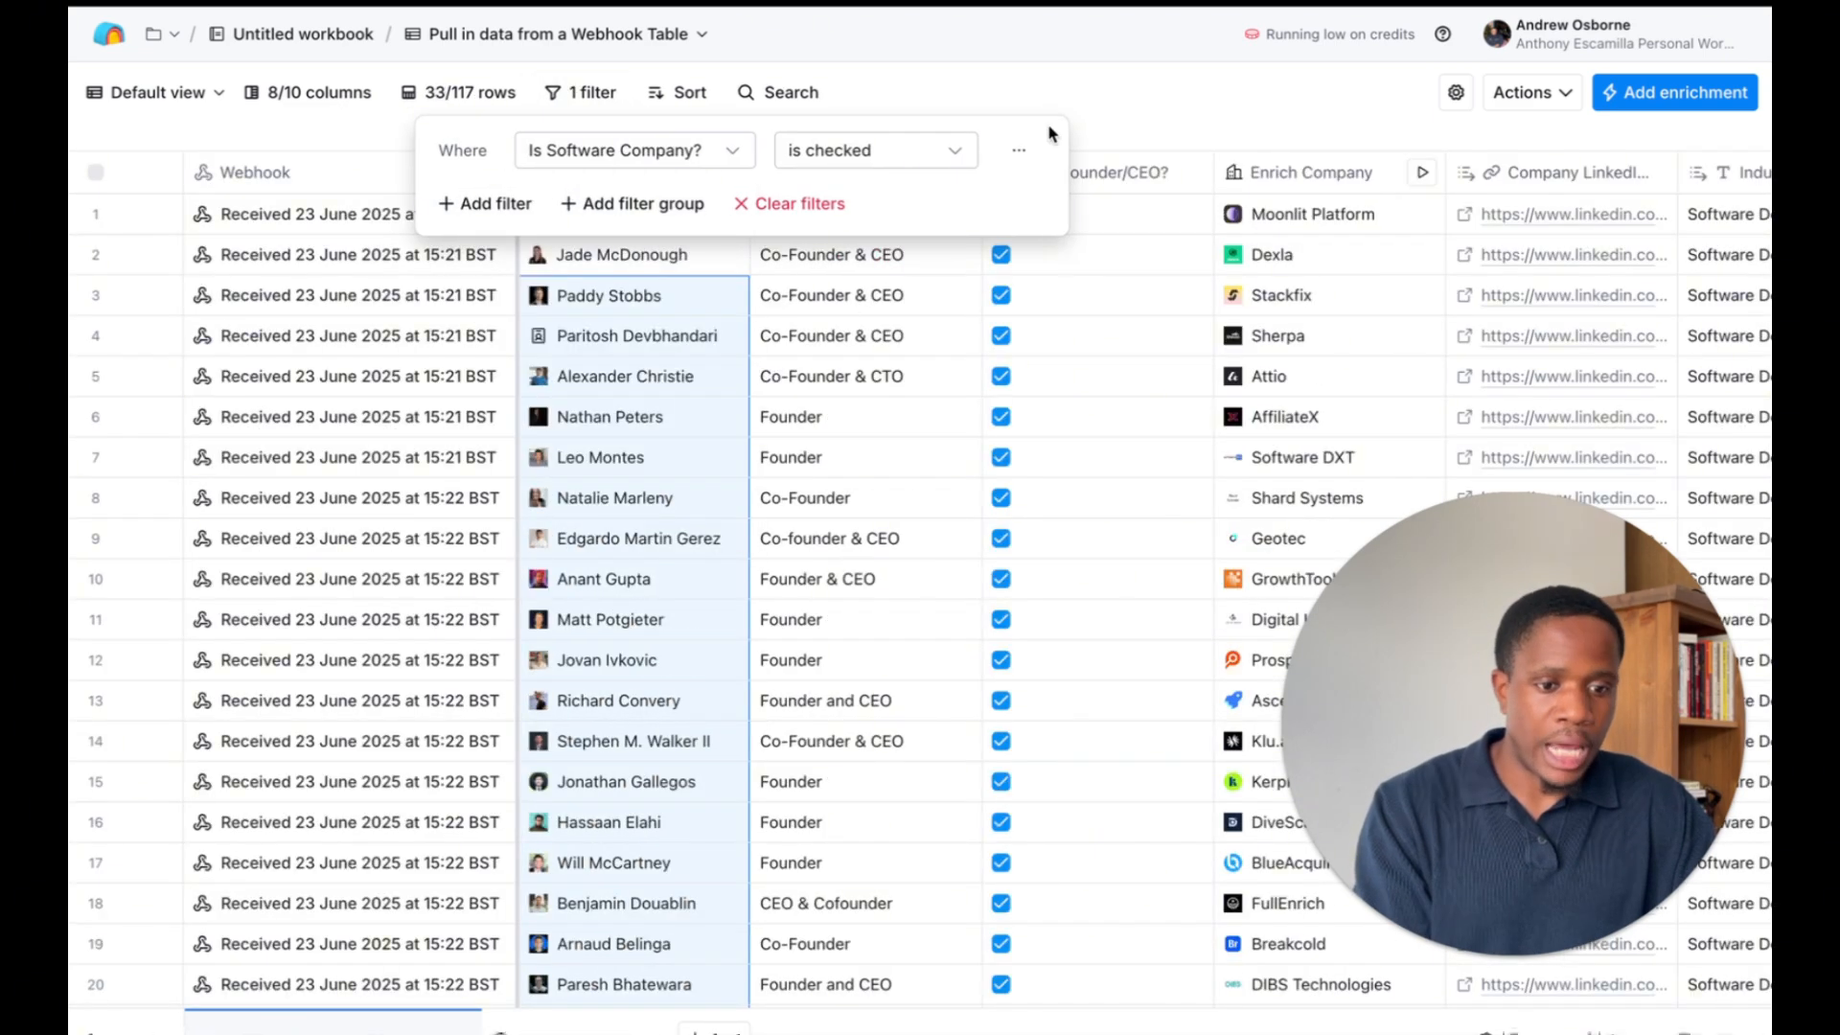
pyautogui.click(1065, 63)
# Examine the company columns of the filtered rows, and switch to the Find jobs Table to review its job postings
pyautogui.hscroll(5, 1067, 464)
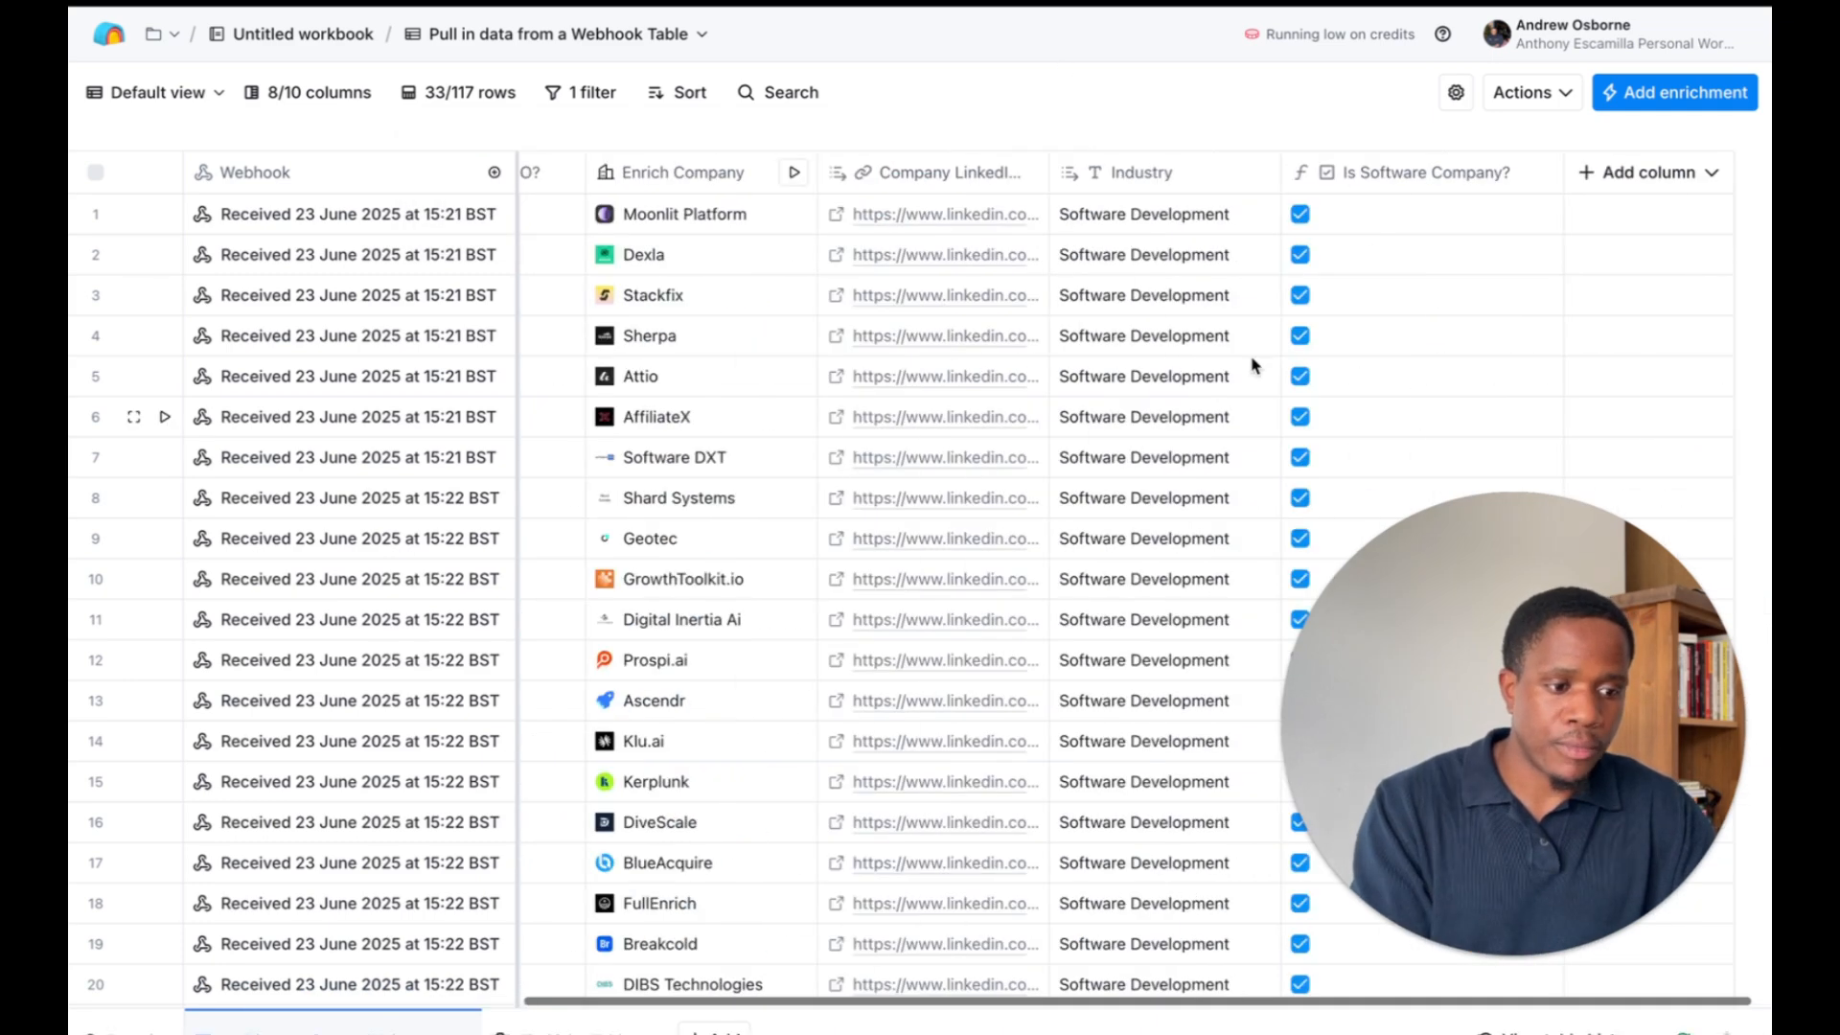
pyautogui.hscroll(-1, 866, 418)
pyautogui.hscroll(1, 866, 419)
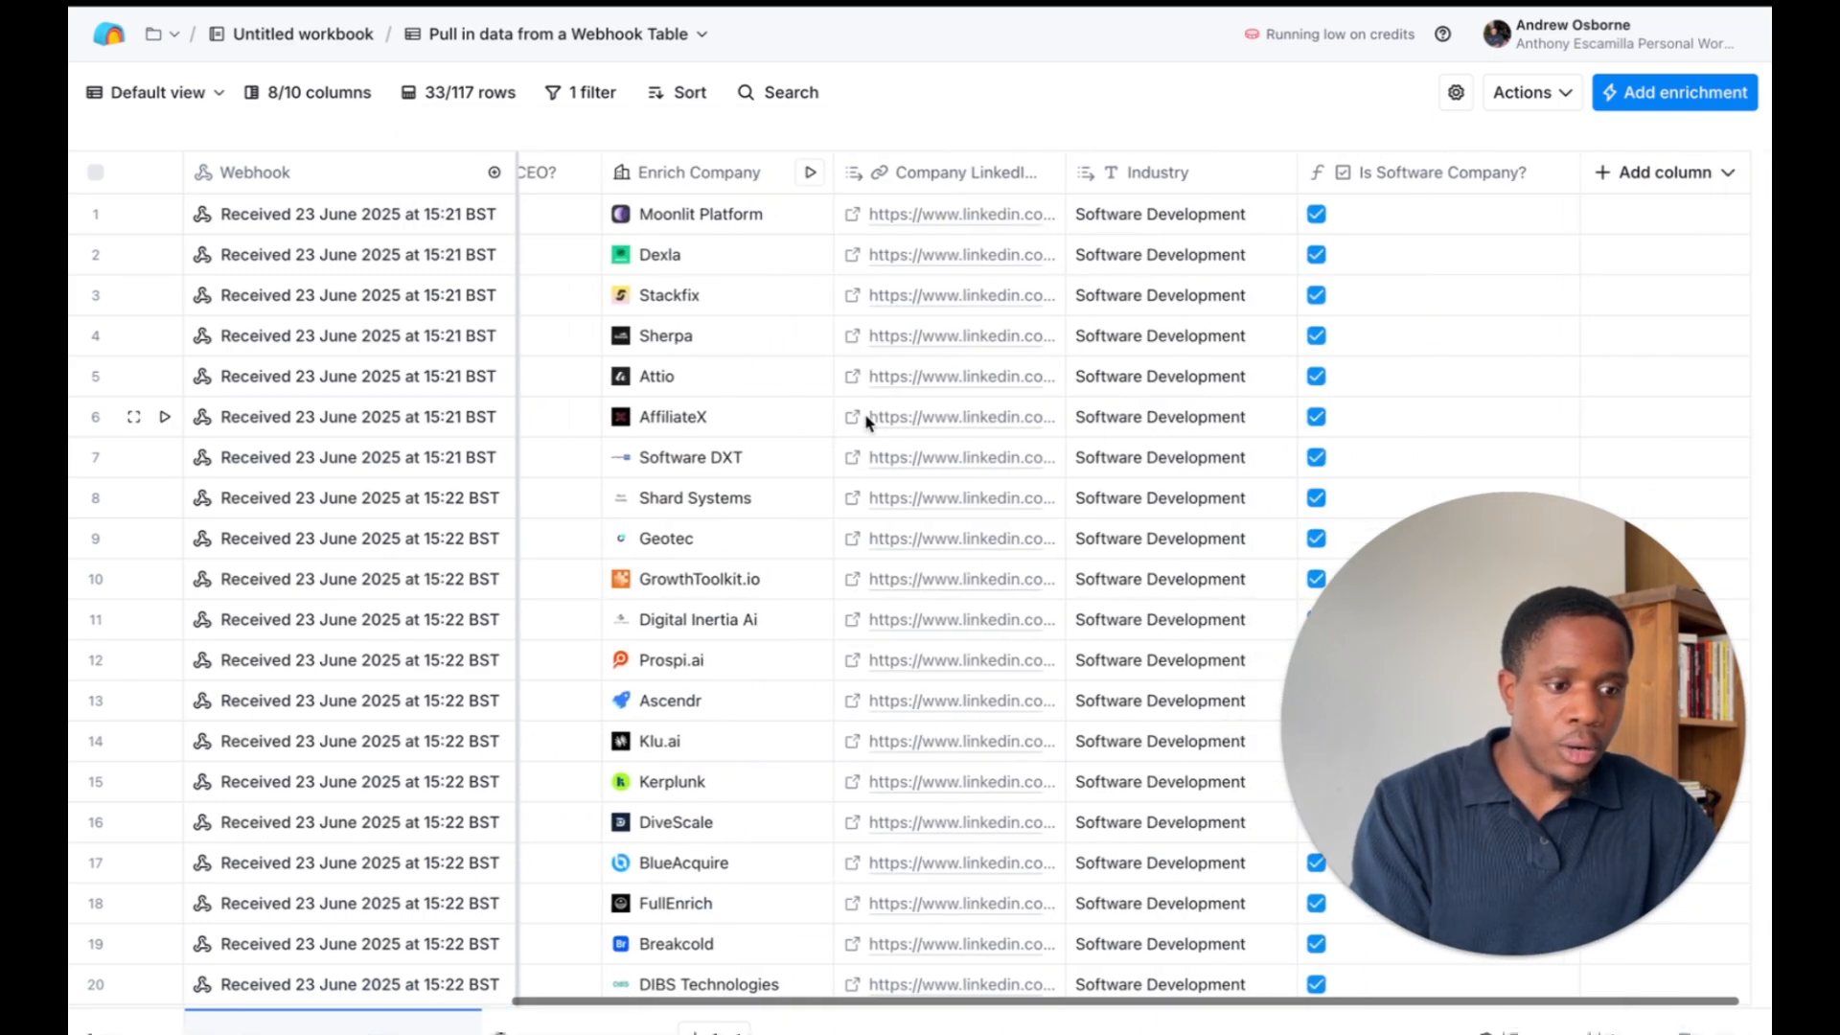
pyautogui.click(596, 1023)
pyautogui.hscroll(2, 988, 637)
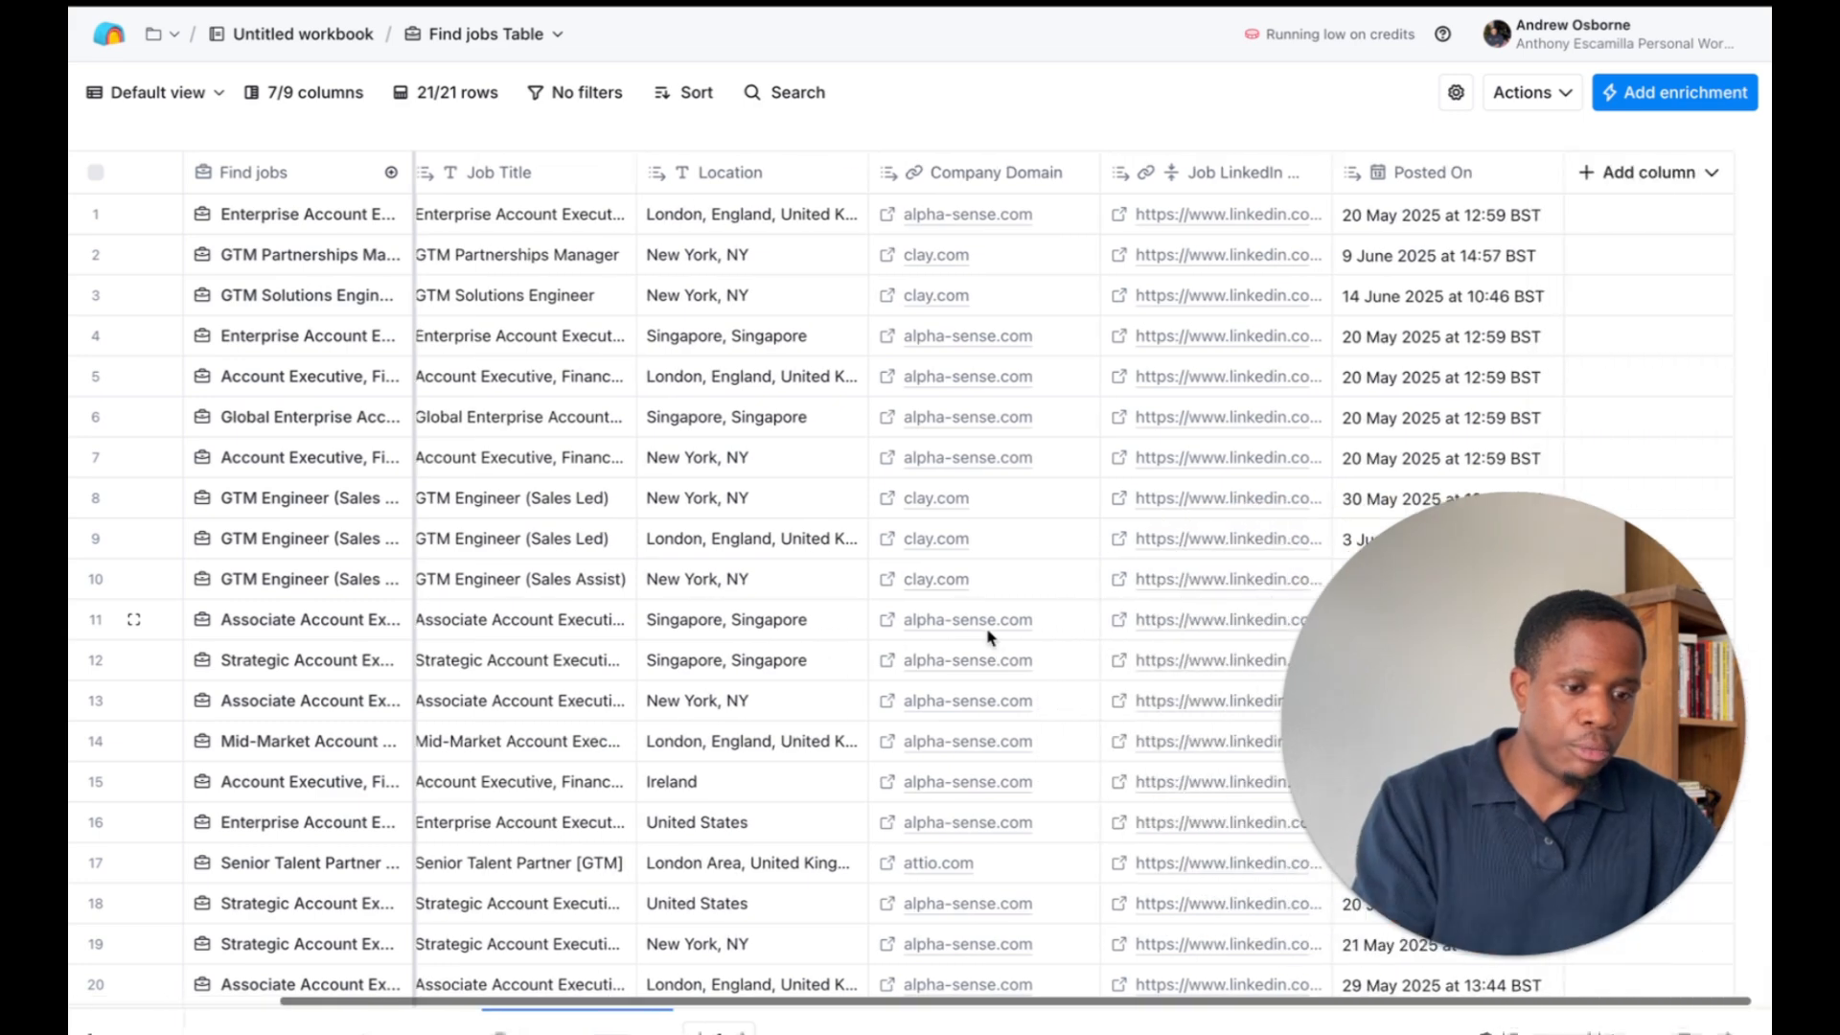
pyautogui.hscroll(-2, 989, 636)
pyautogui.scroll(-2, 989, 636)
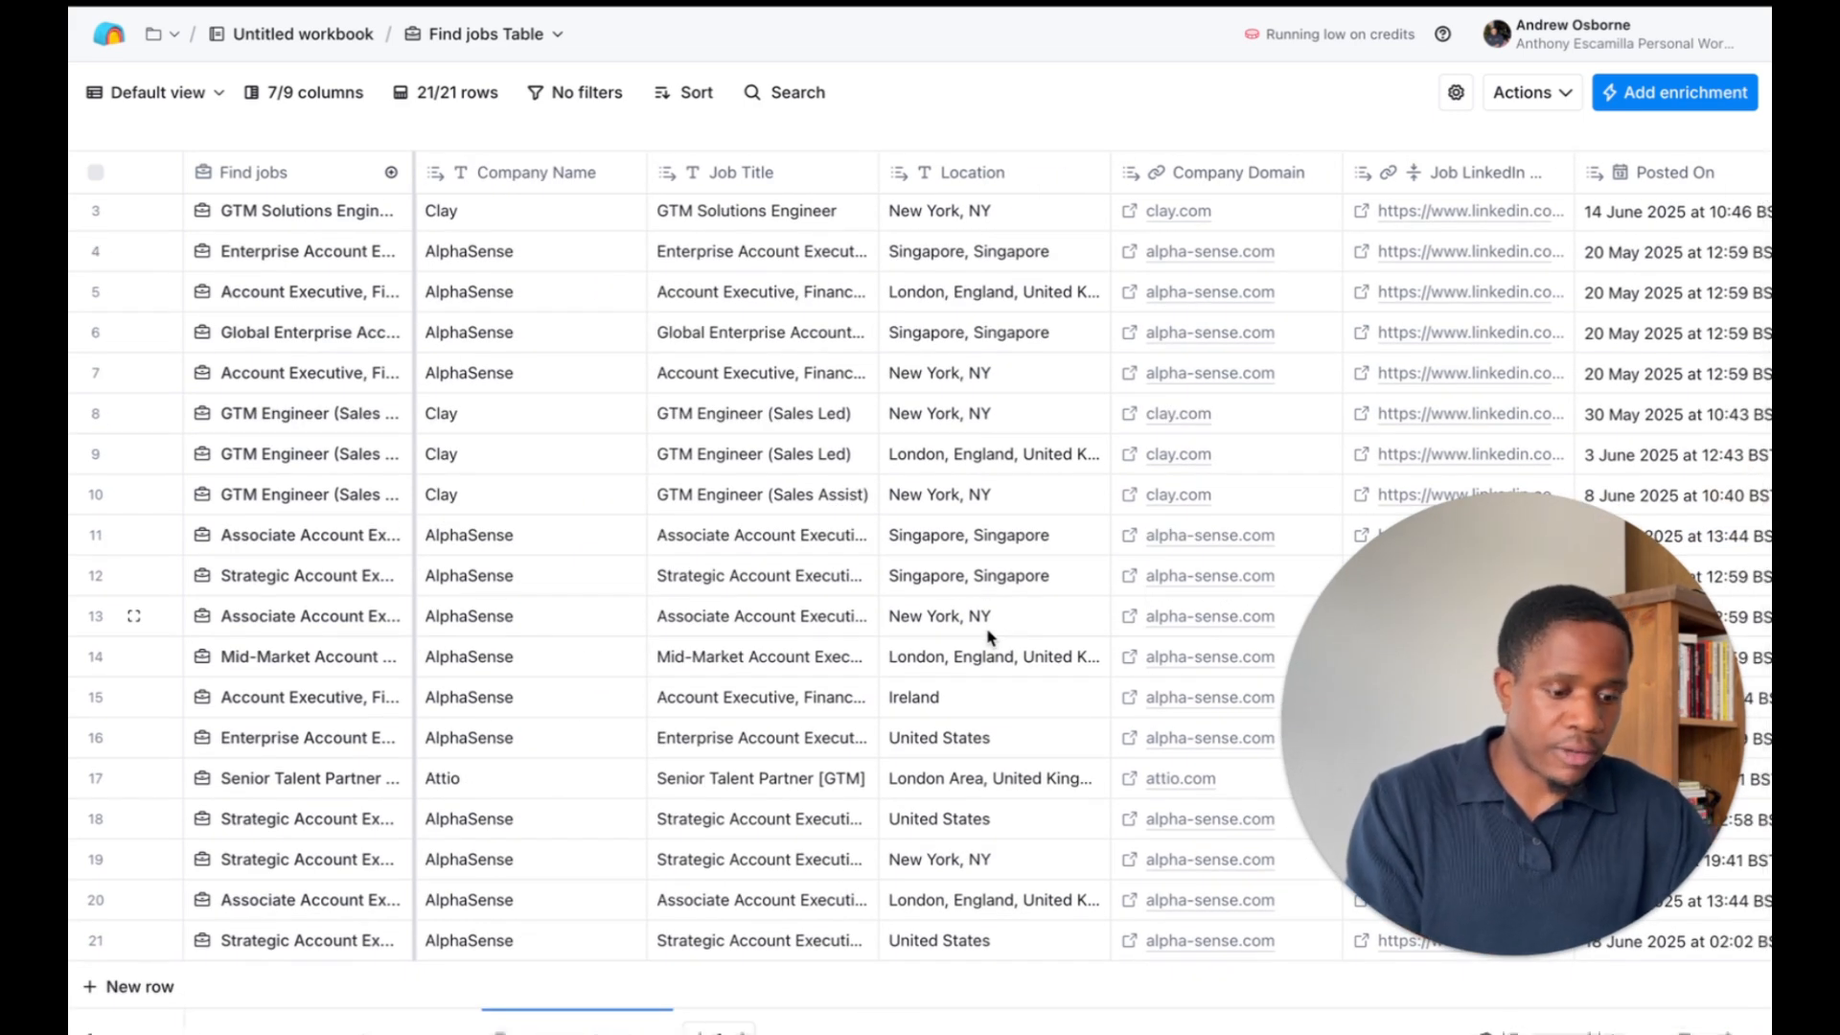
pyautogui.scroll(2, 996, 640)
pyautogui.moveTo(1596, 726); pyautogui.dragTo(820, 952)
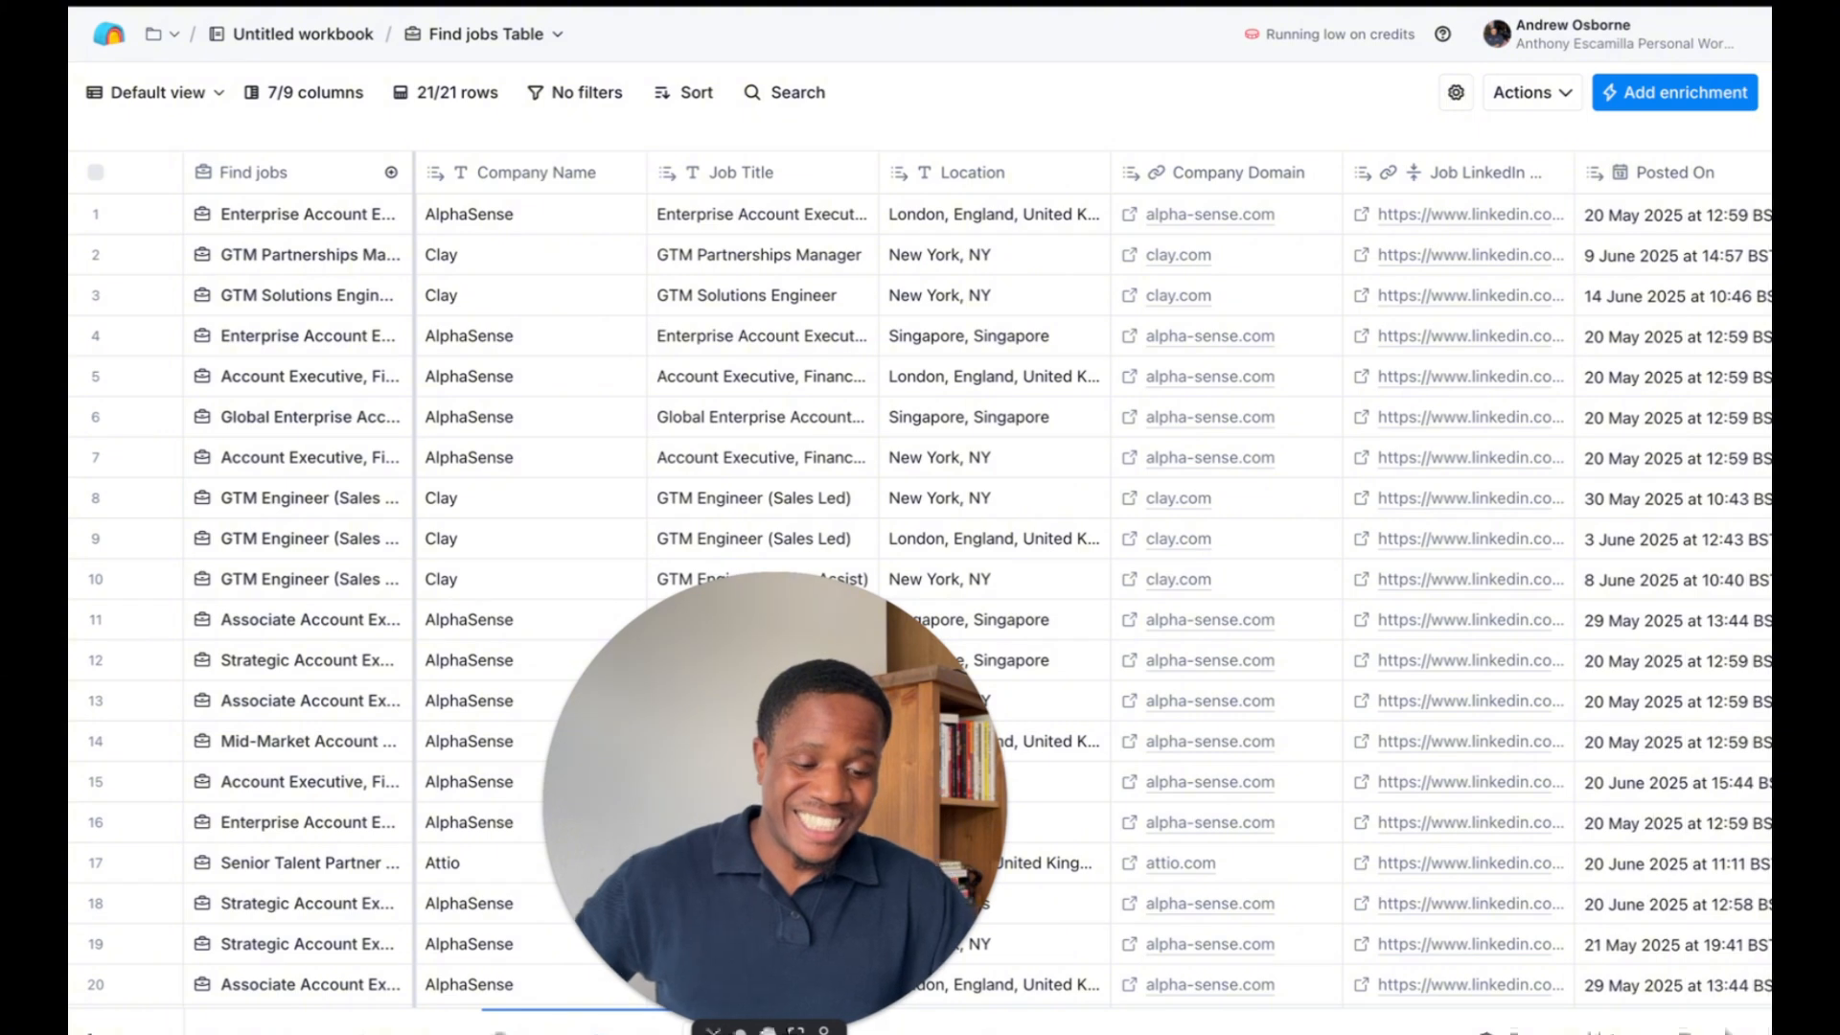
pyautogui.click(814, 1008)
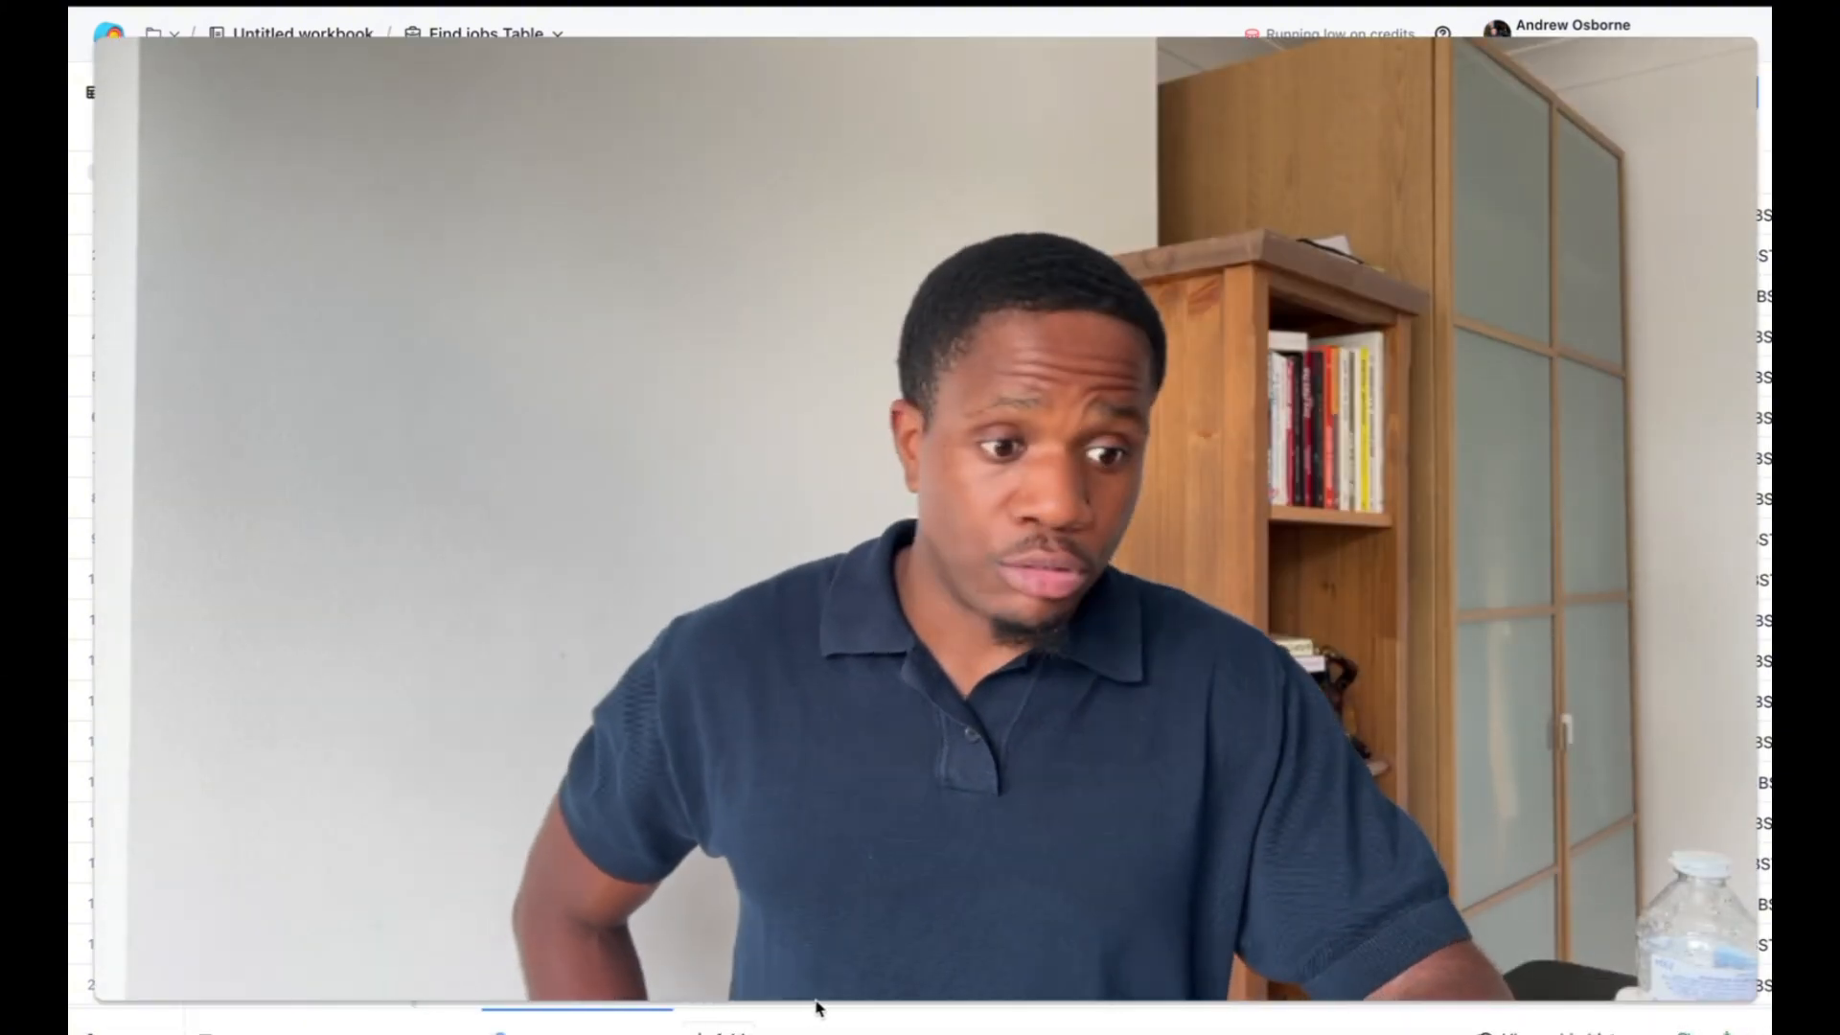